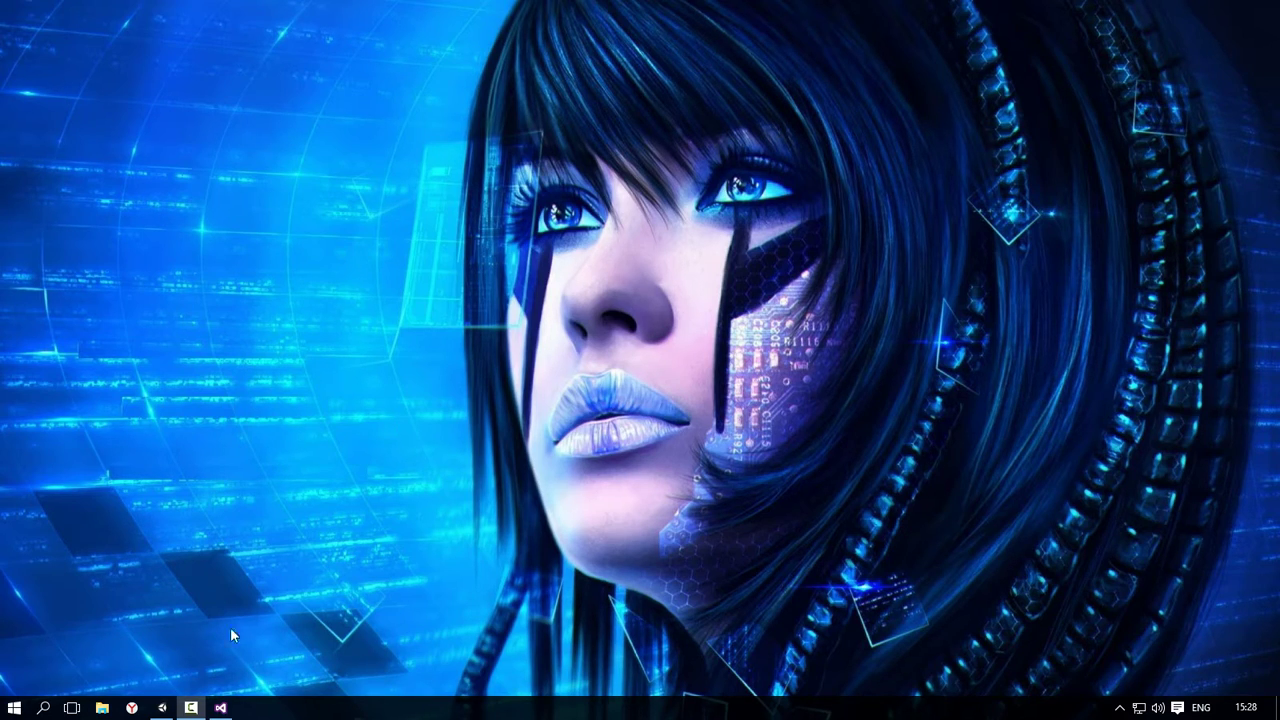
# Step: Restore the Unity editor showing the TowerDefense project's Test.unity scene
pyautogui.click(165, 703)
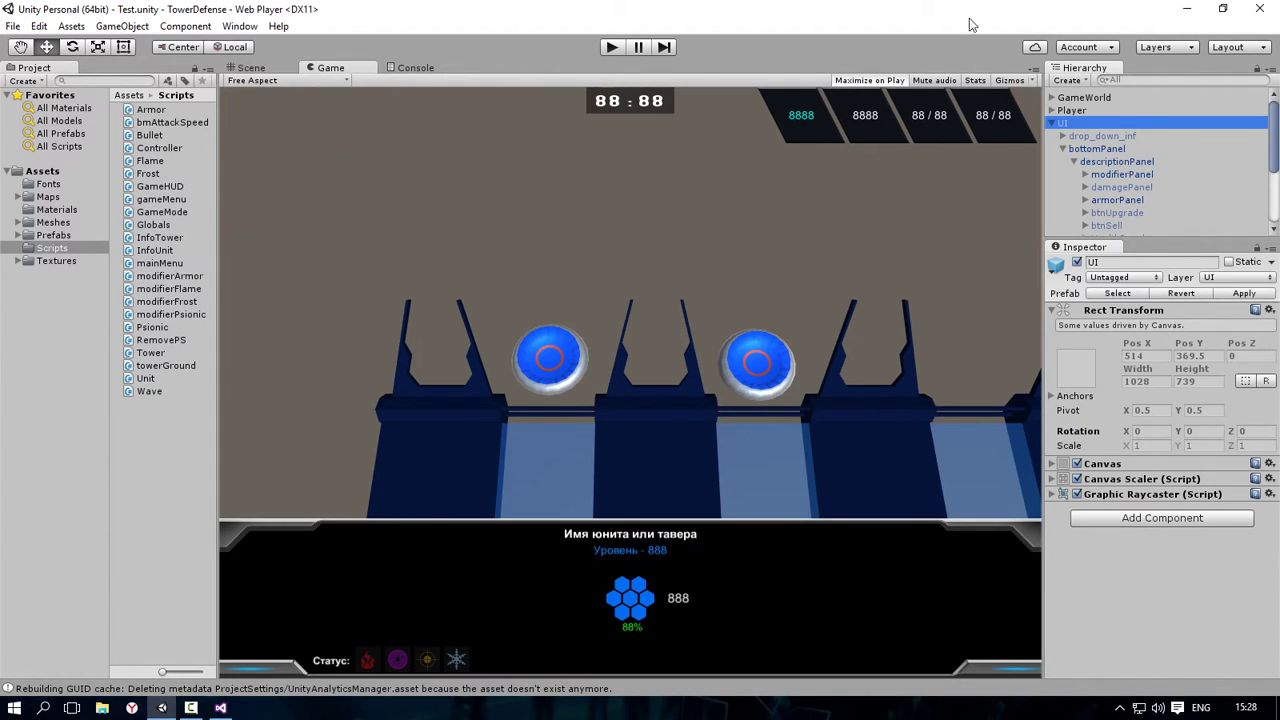
# Step: Add a second Game view tab and detach it into a floating window
pyautogui.click(1031, 70)
pyautogui.moveTo(1072, 127)
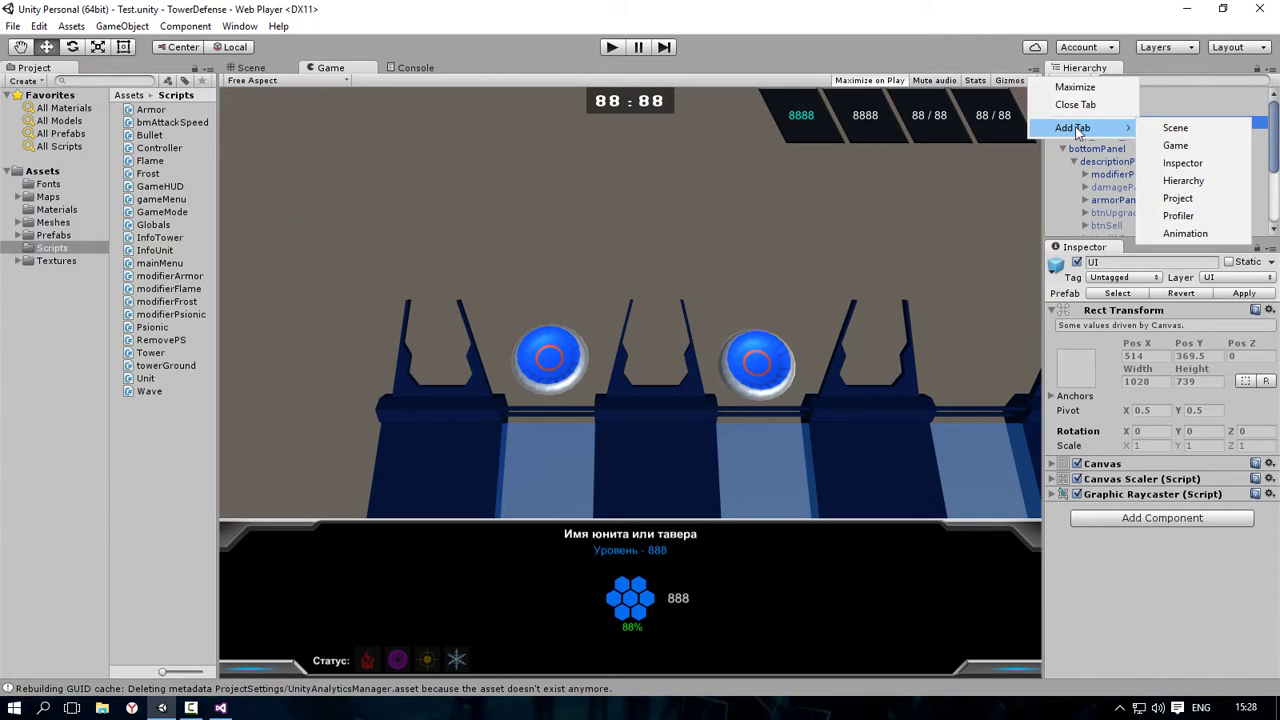
pyautogui.click(1176, 146)
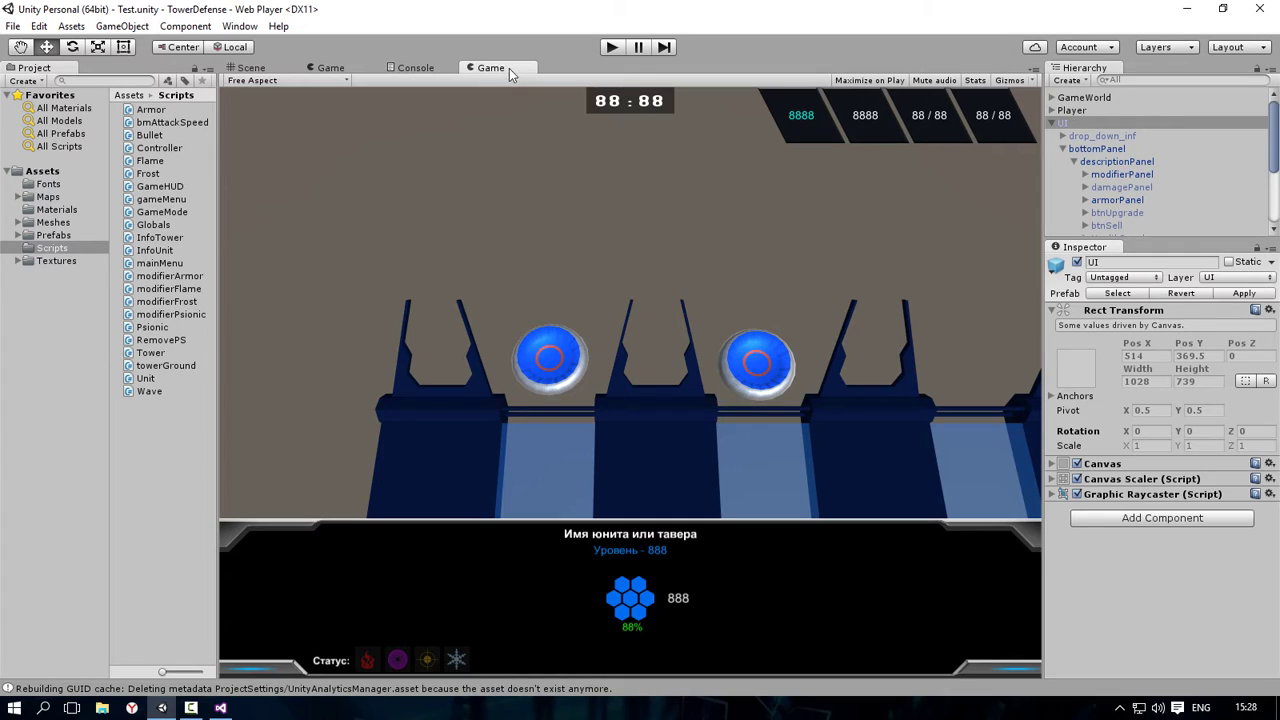
pyautogui.moveTo(509, 68)
pyautogui.mouseDown()
pyautogui.moveTo(485, 315)
pyautogui.moveTo(320, 115)
pyautogui.mouseUp()
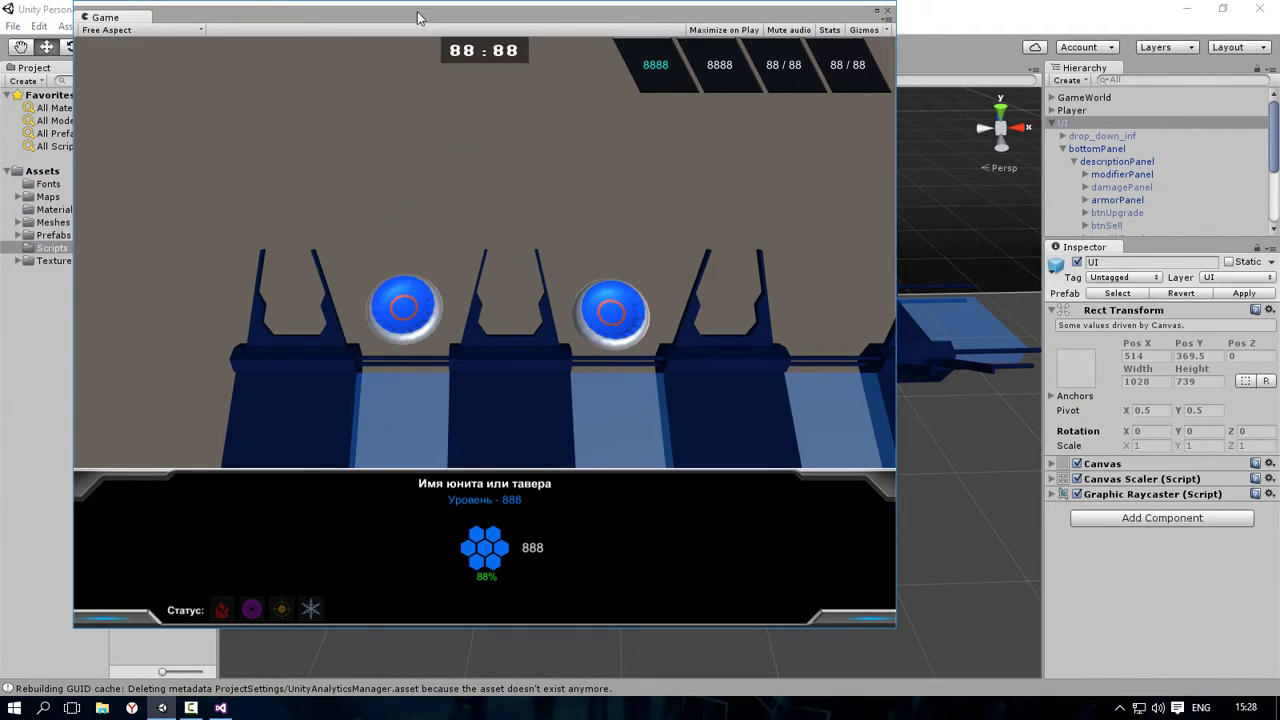
# Step: Place the floating Game view below the Scene view and widen it to show the full HUD
pyautogui.moveTo(417, 11); pyautogui.dragTo(430, 350)
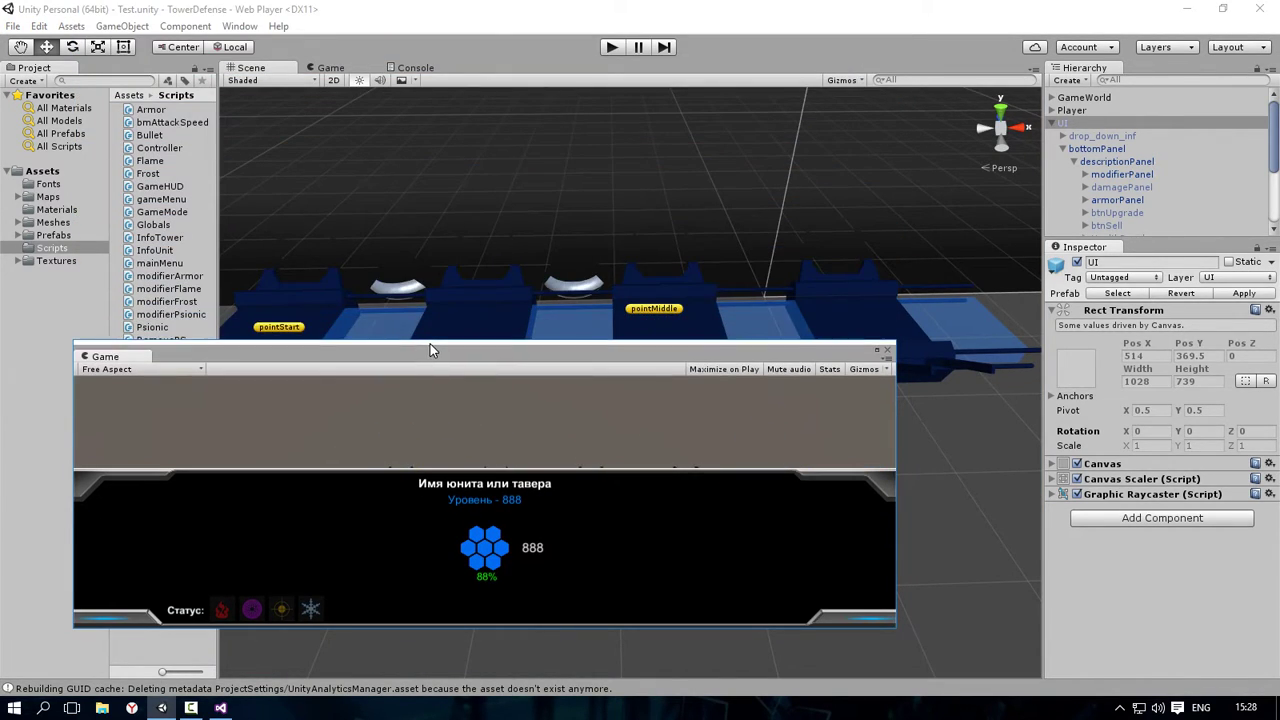
pyautogui.moveTo(73, 436); pyautogui.dragTo(1, 437)
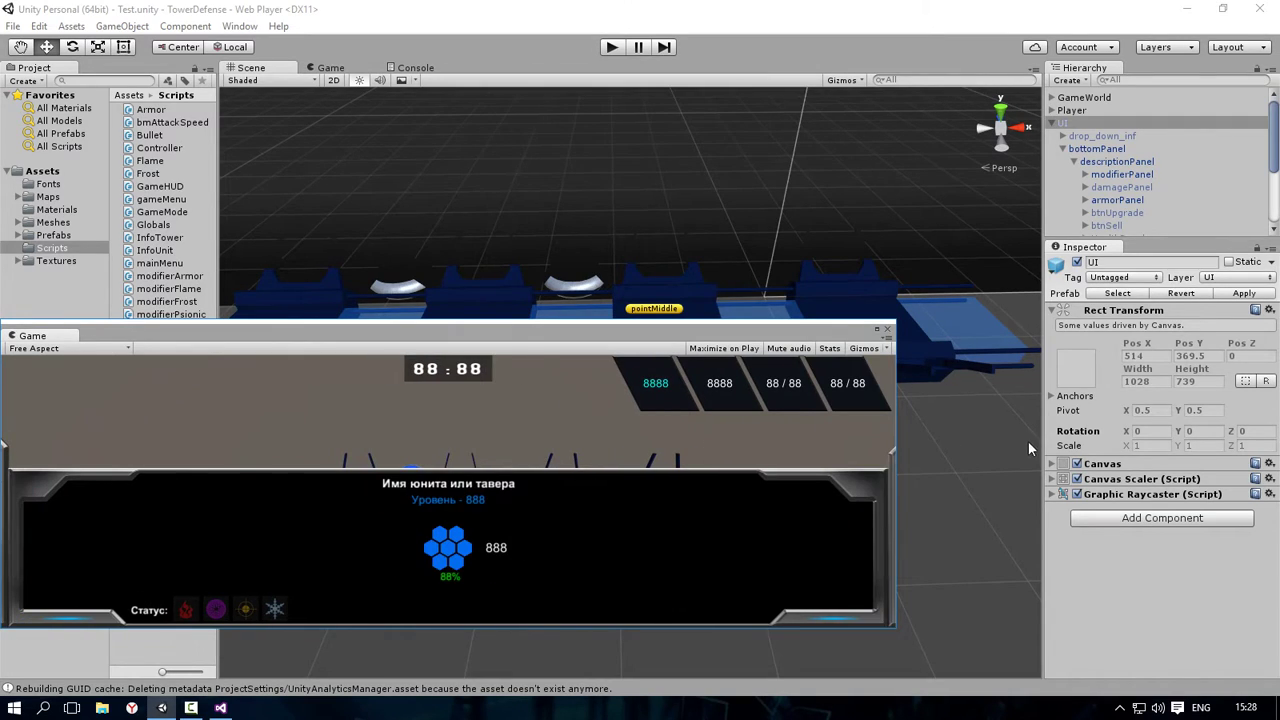
pyautogui.moveTo(894, 422); pyautogui.dragTo(1270, 424)
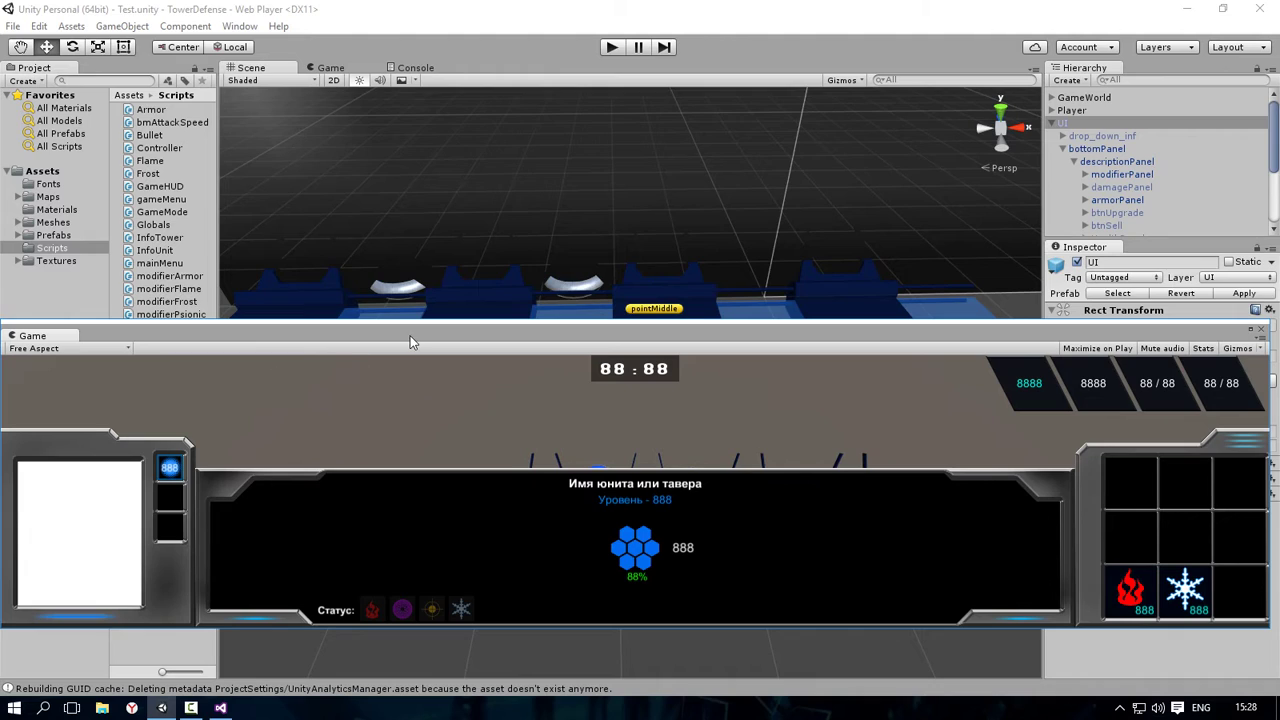
pyautogui.moveTo(410, 336); pyautogui.dragTo(401, 355)
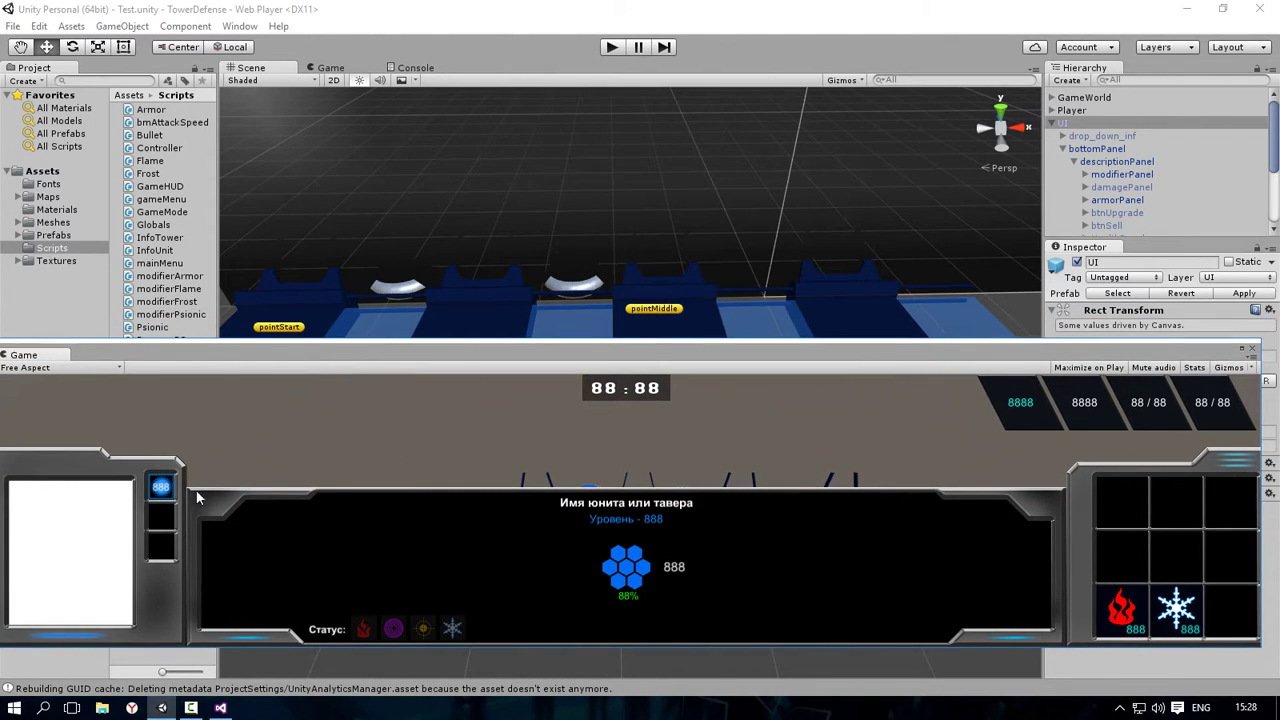
pyautogui.moveTo(279, 351); pyautogui.dragTo(299, 370)
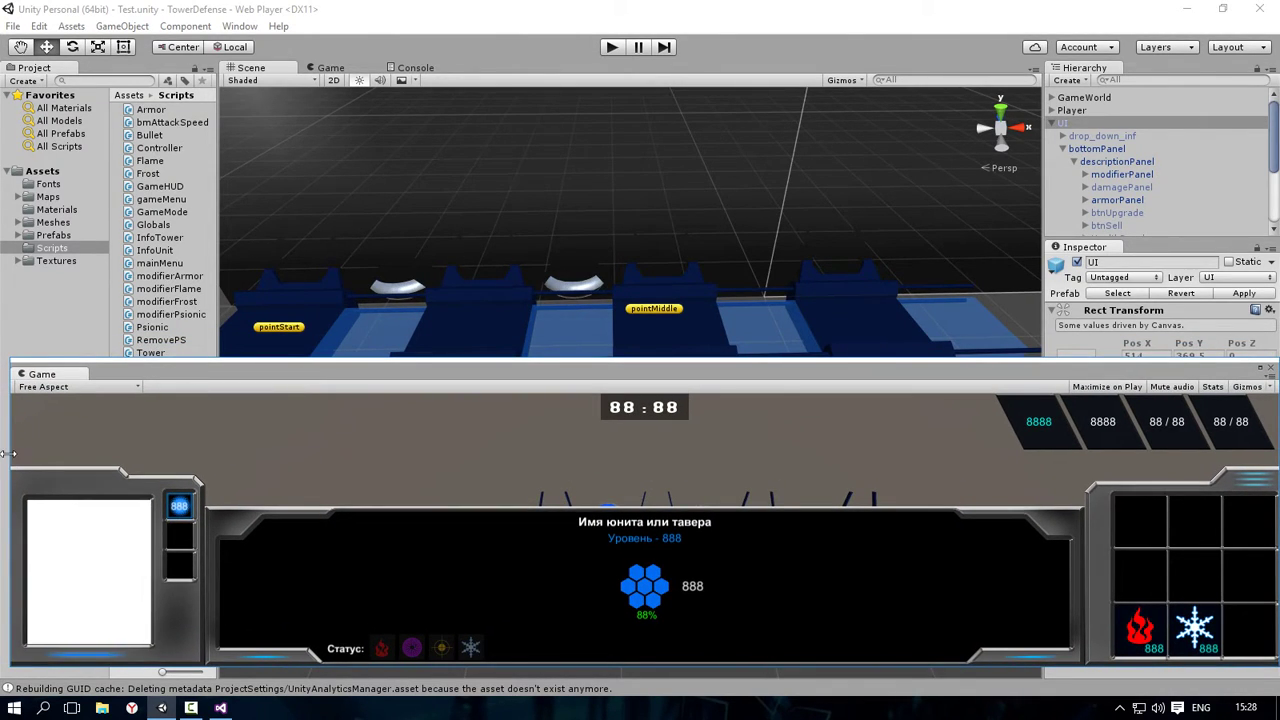
pyautogui.moveTo(4, 430); pyautogui.dragTo(3, 425)
pyautogui.moveTo(828, 371); pyautogui.dragTo(818, 385)
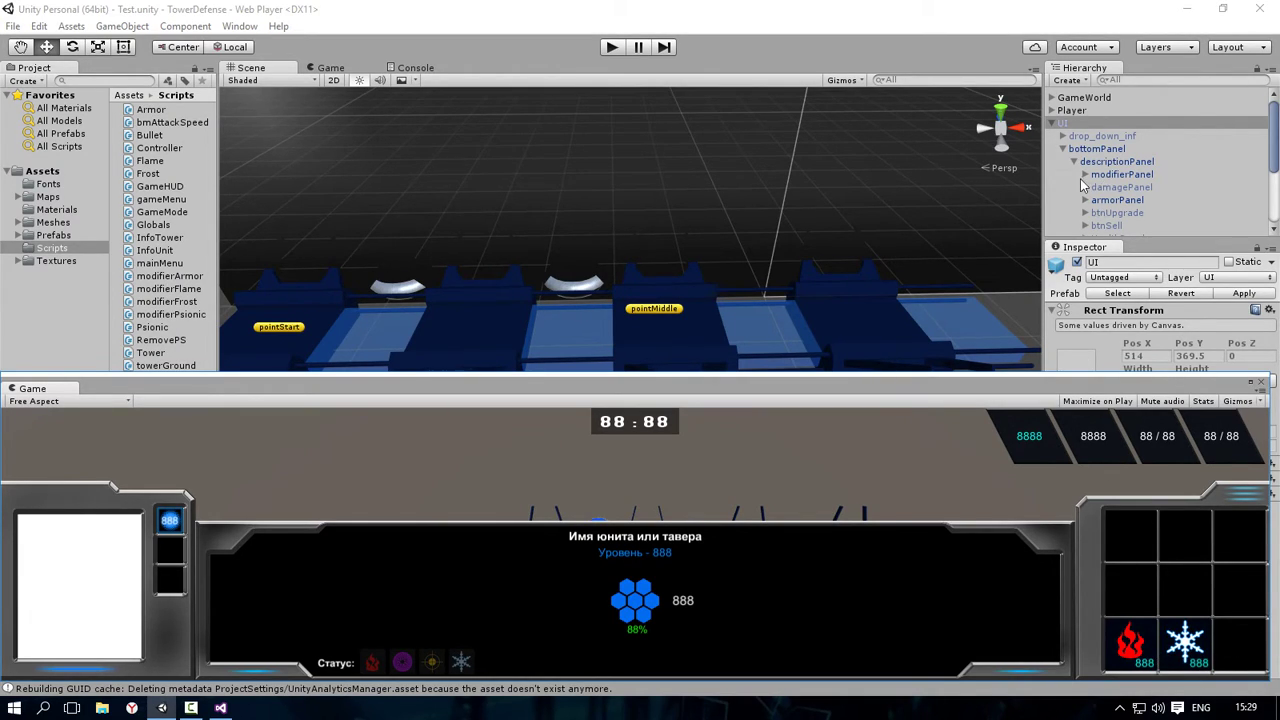
# Step: Expand modifierPanel and Modifier, then activate upgradeModifier to show its frost bar
pyautogui.click(1084, 174)
pyautogui.scroll(-2, 1095, 160)
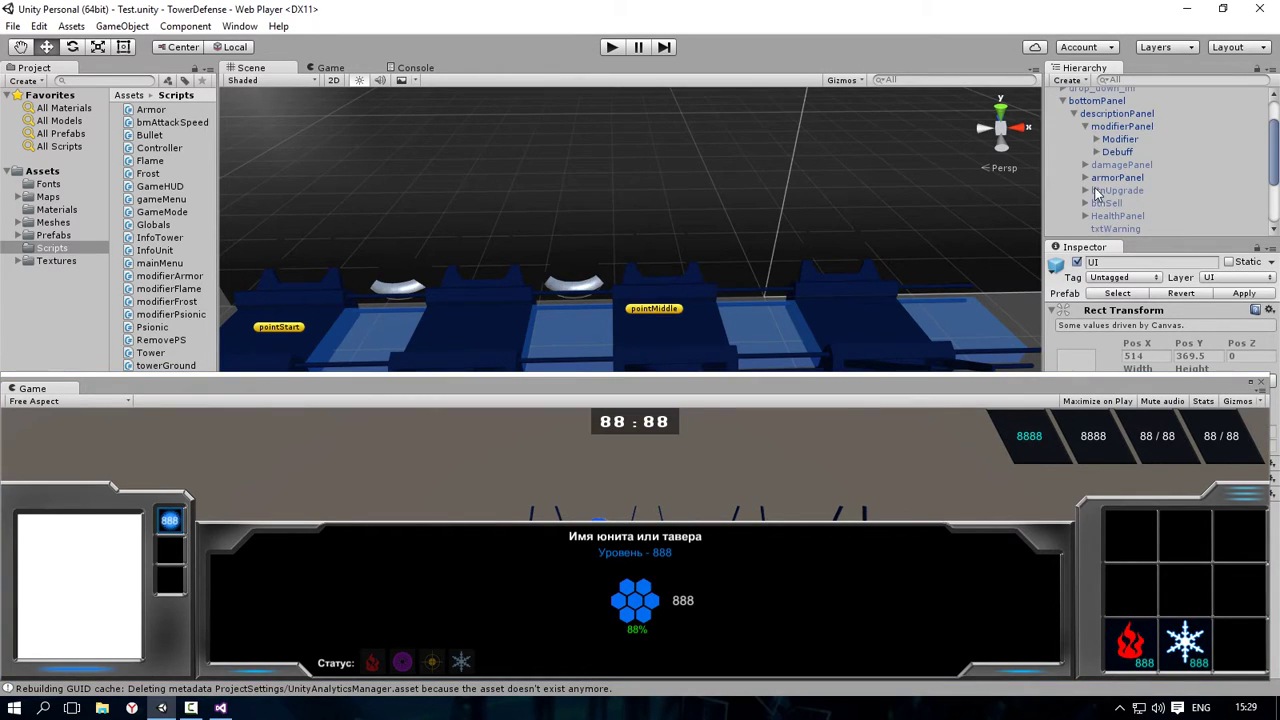
pyautogui.click(1096, 140)
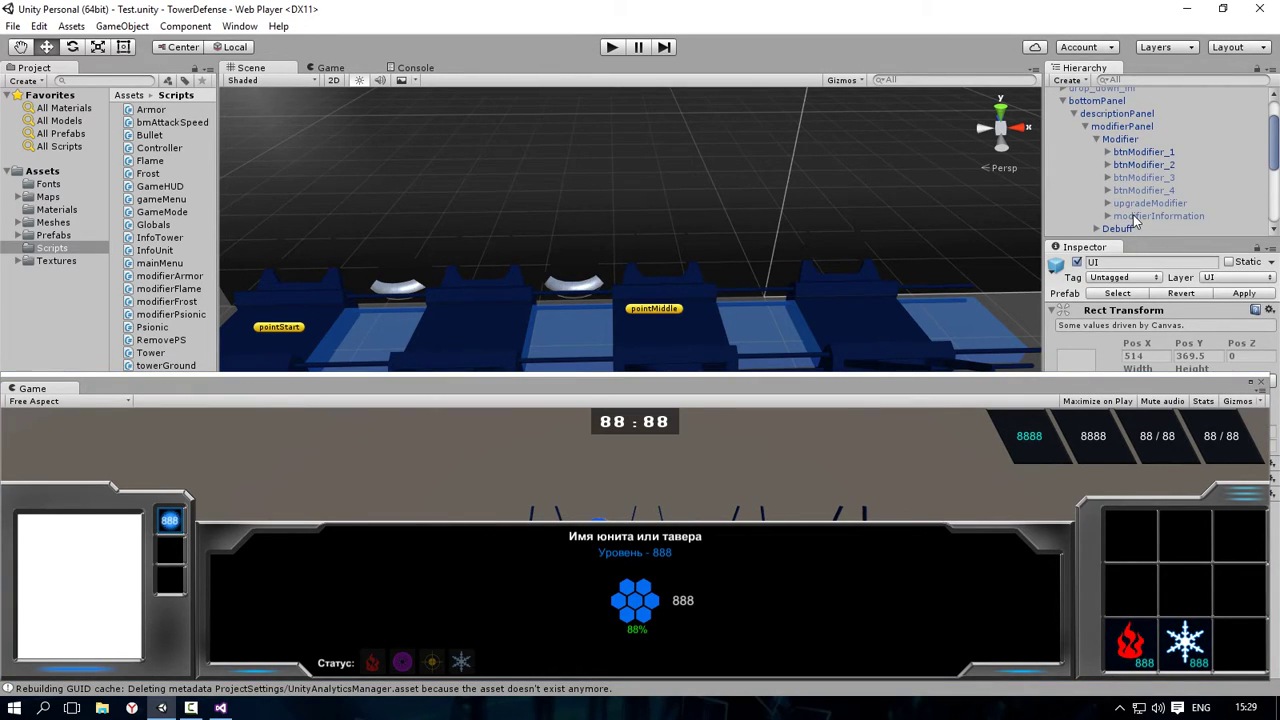
pyautogui.click(1135, 204)
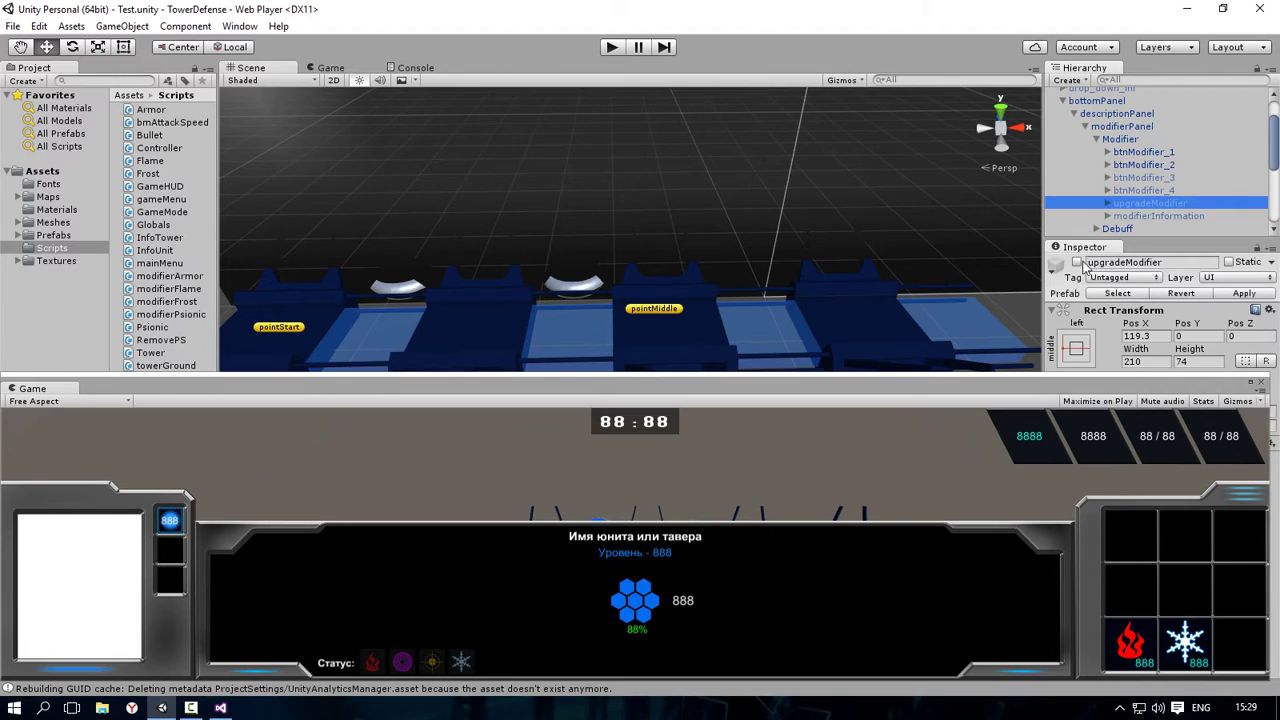
pyautogui.click(1077, 262)
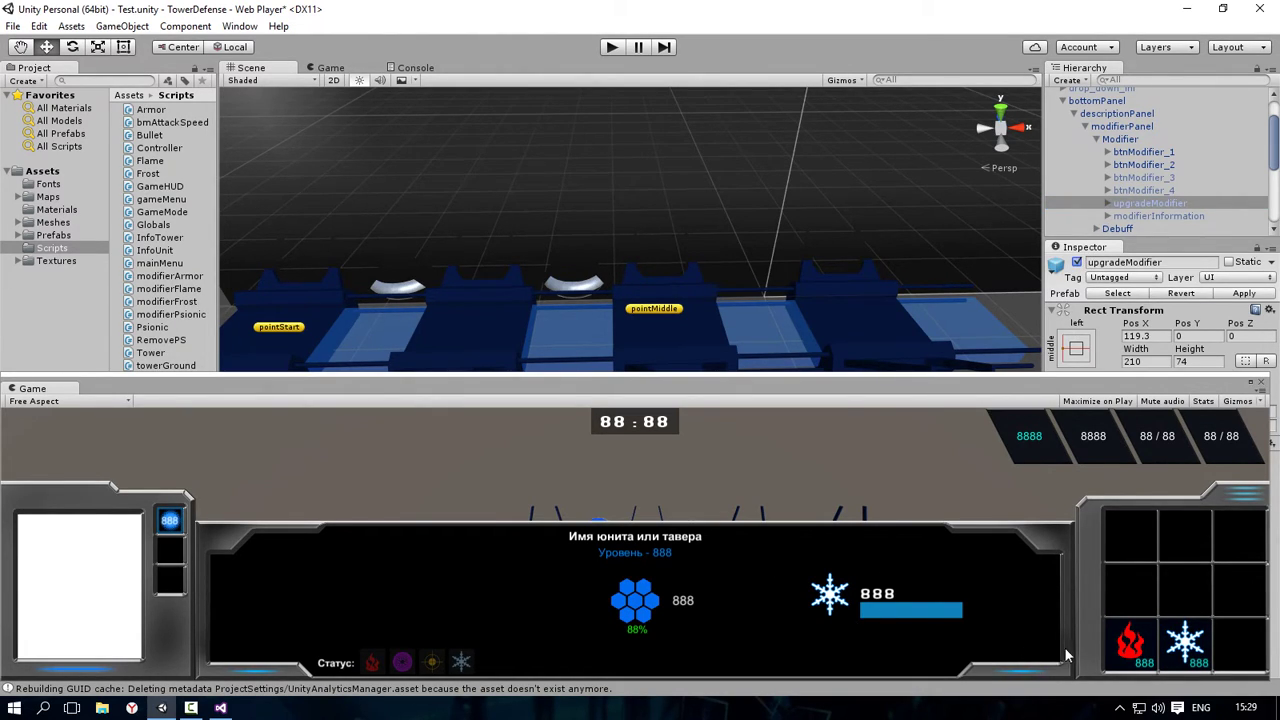
pyautogui.click(1131, 645)
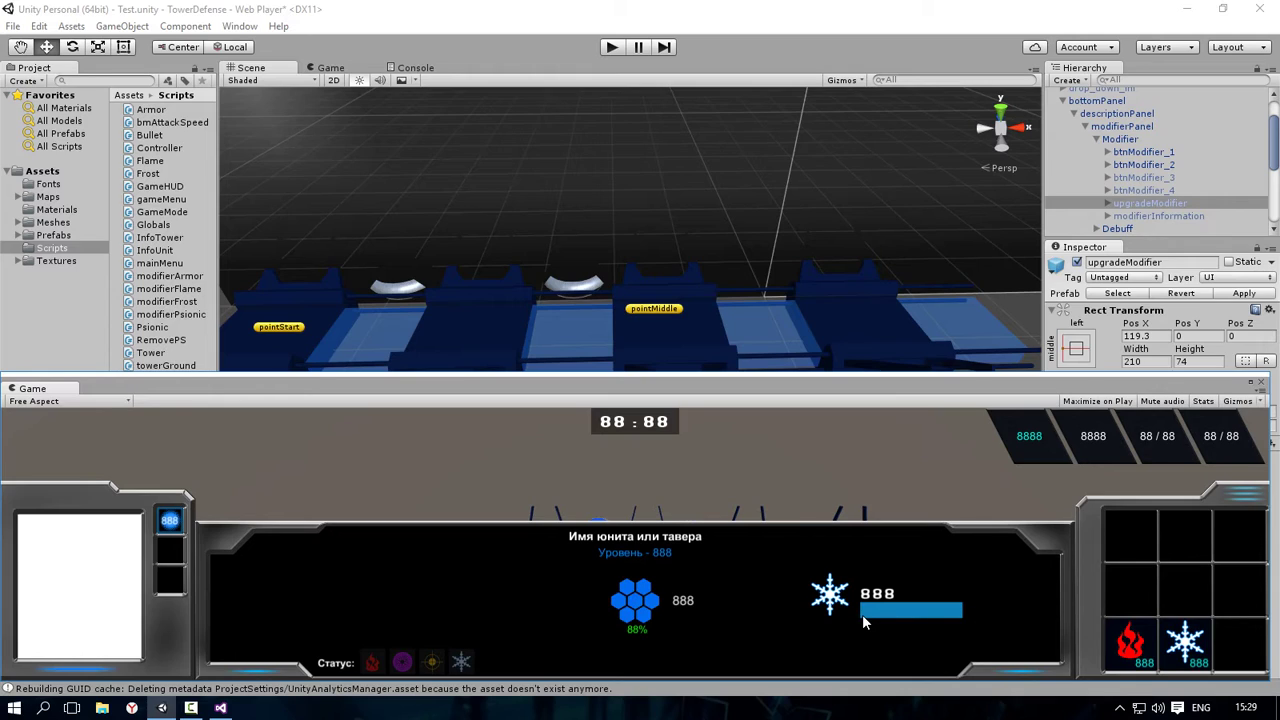
# Step: Activate modifierInformation and switch upgradeModifier back off
pyautogui.click(1153, 216)
pyautogui.click(1078, 274)
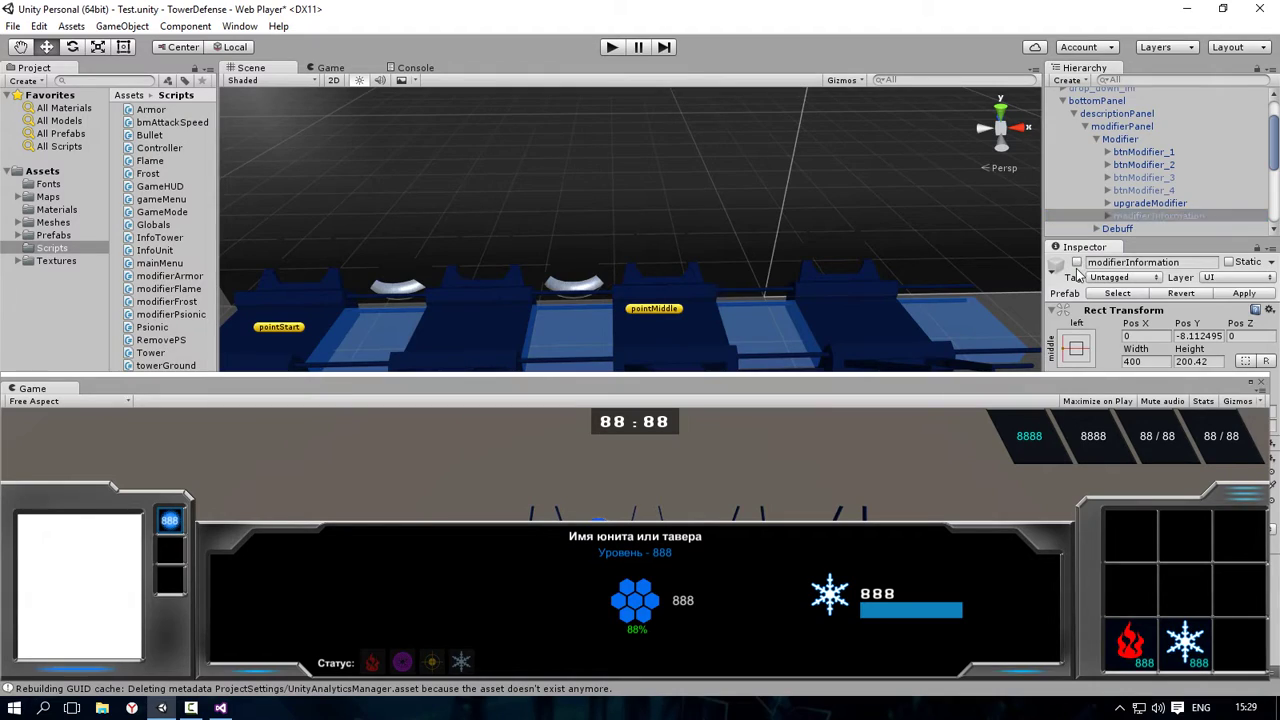
pyautogui.click(1076, 262)
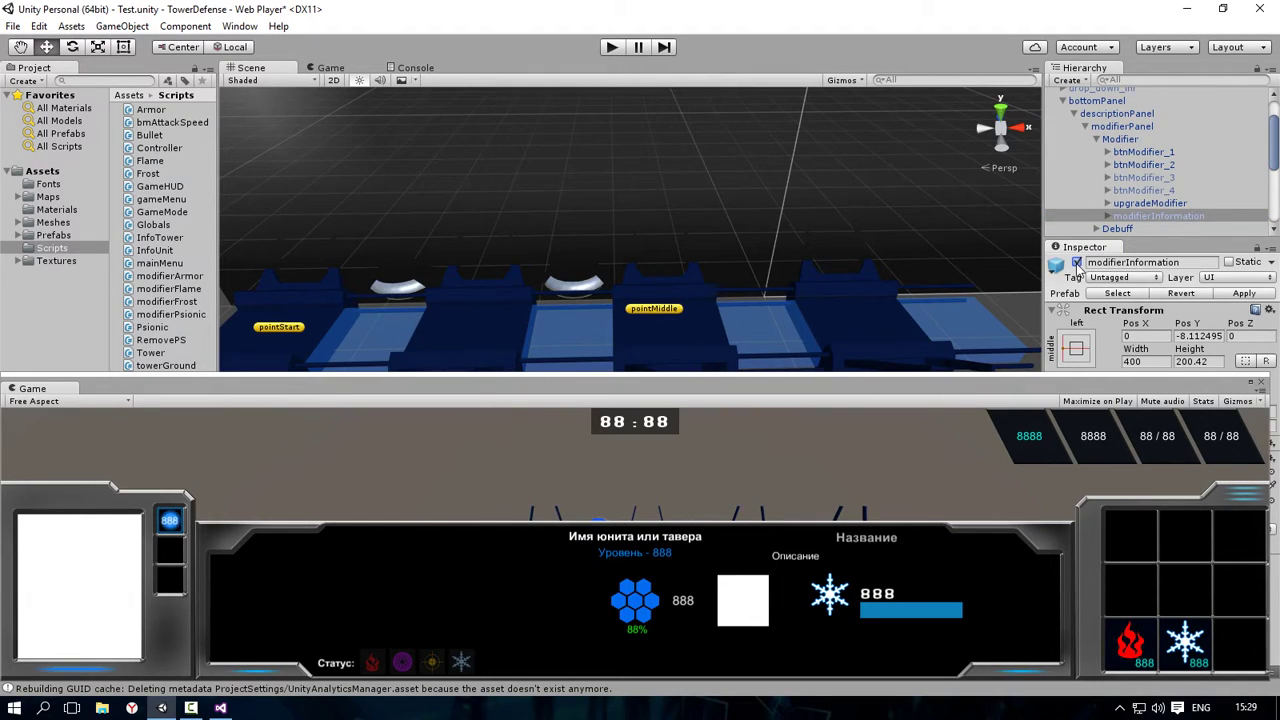
pyautogui.click(1145, 203)
pyautogui.click(1076, 262)
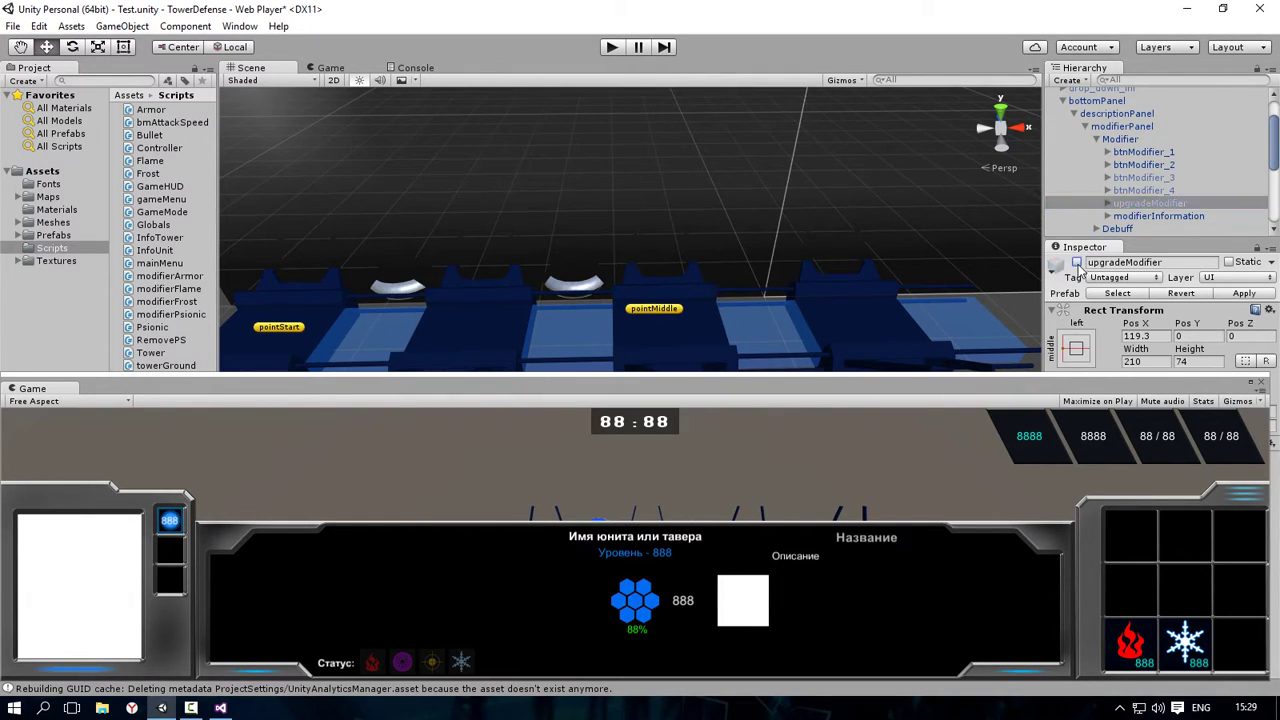
pyautogui.click(1152, 228)
pyautogui.click(1147, 215)
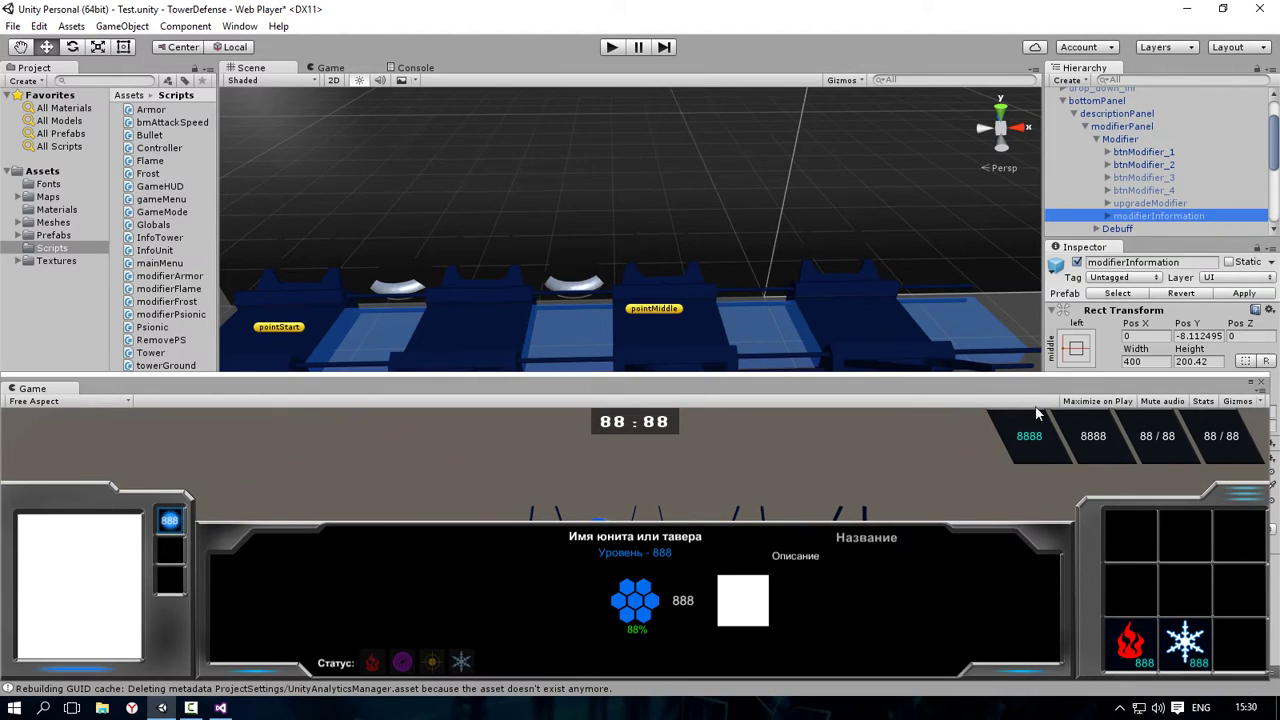
# Step: Collapse Modifier, select descriptionPanel, and move the Game view left to uncover the Inspector
pyautogui.click(1096, 139)
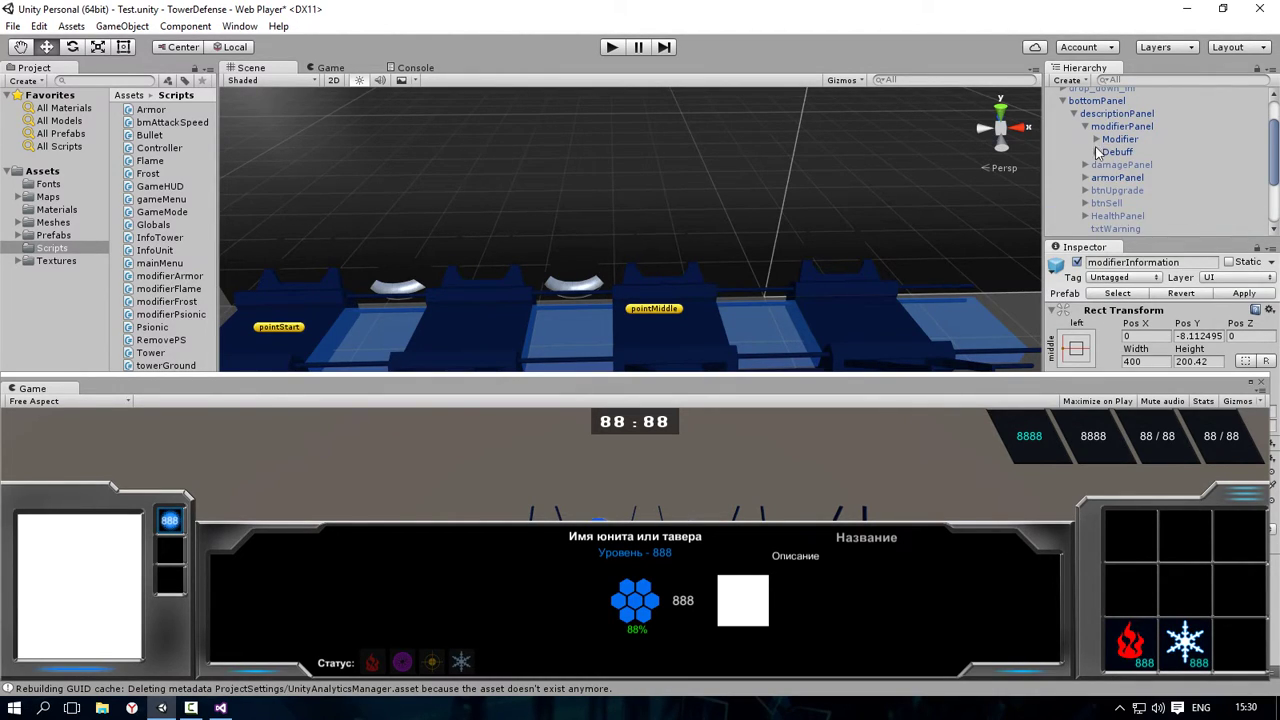
pyautogui.click(1164, 128)
pyautogui.scroll(-2, 1211, 190)
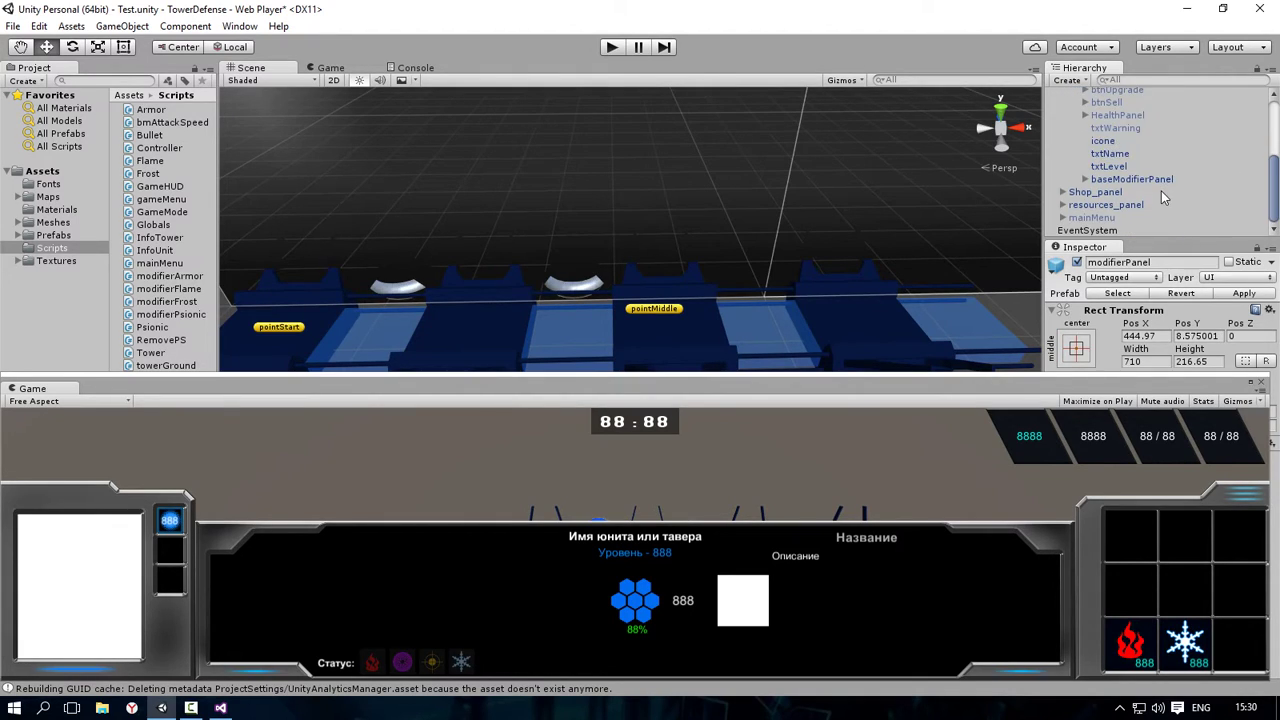
pyautogui.scroll(4, 1157, 191)
pyautogui.moveTo(1275, 157); pyautogui.dragTo(1275, 150)
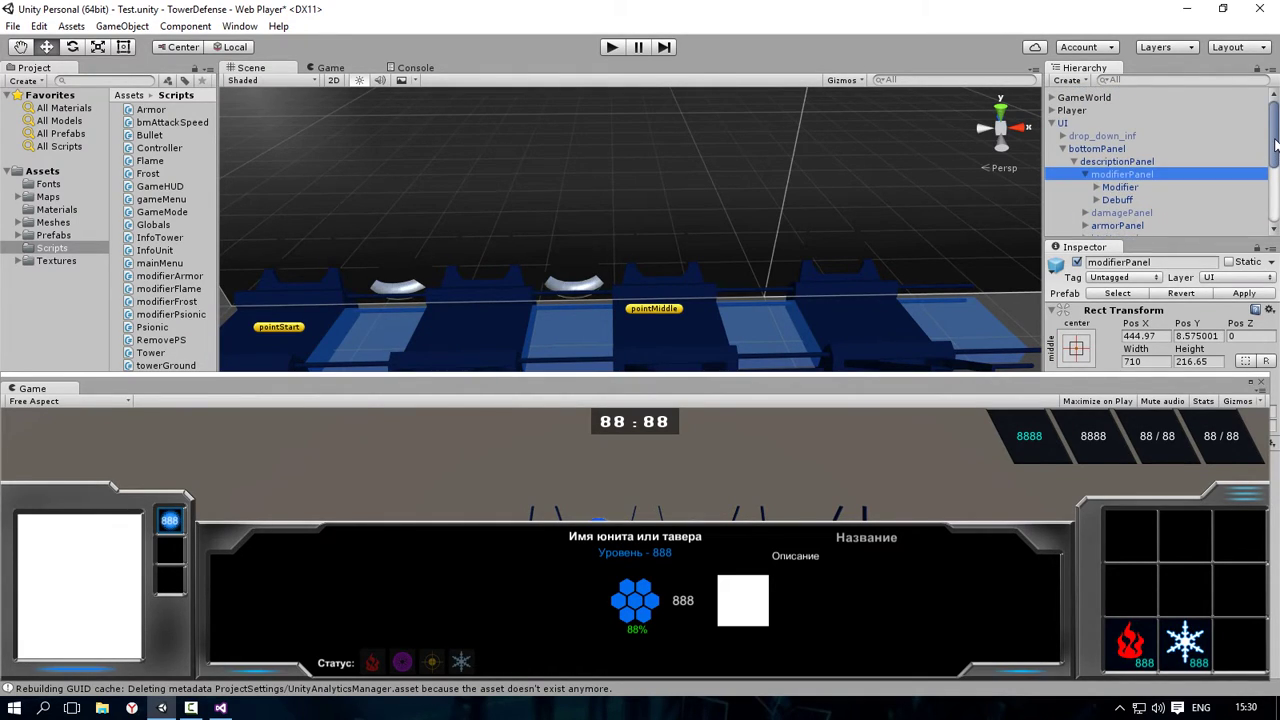
pyautogui.click(1118, 162)
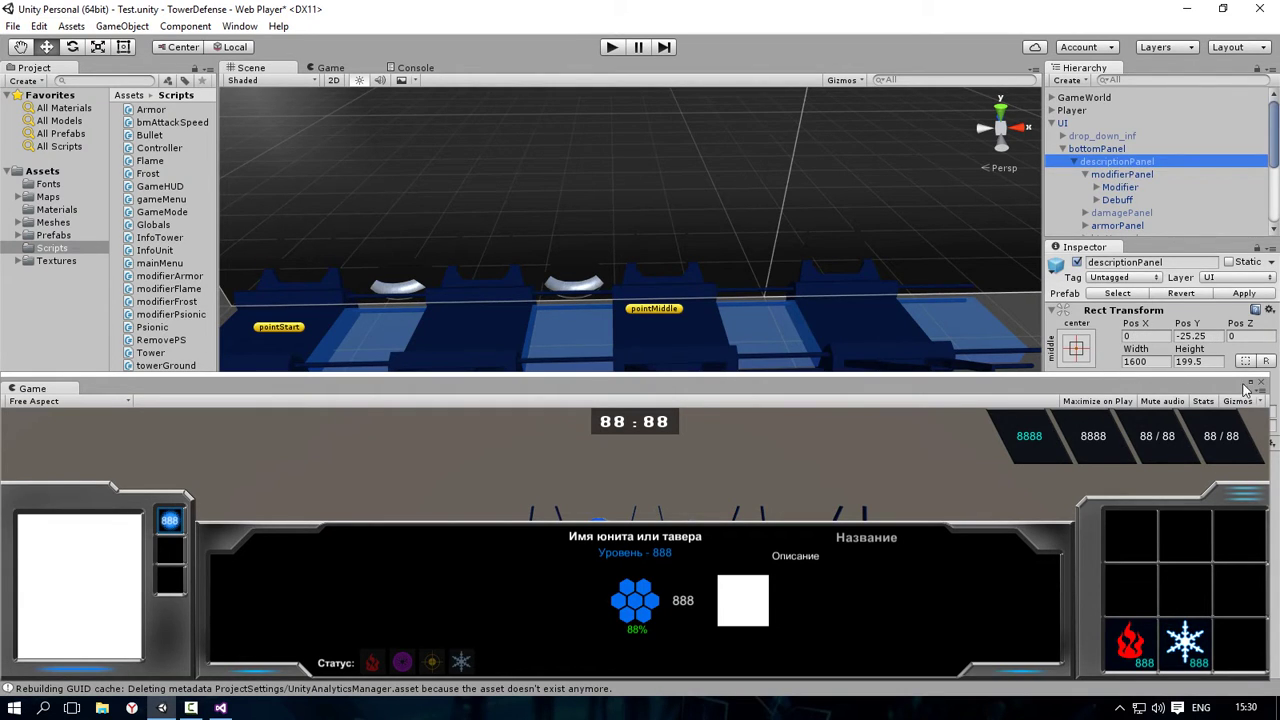
pyautogui.moveTo(1108, 386)
pyautogui.mouseDown()
pyautogui.moveTo(965, 388)
pyautogui.moveTo(977, 382)
pyautogui.mouseUp()
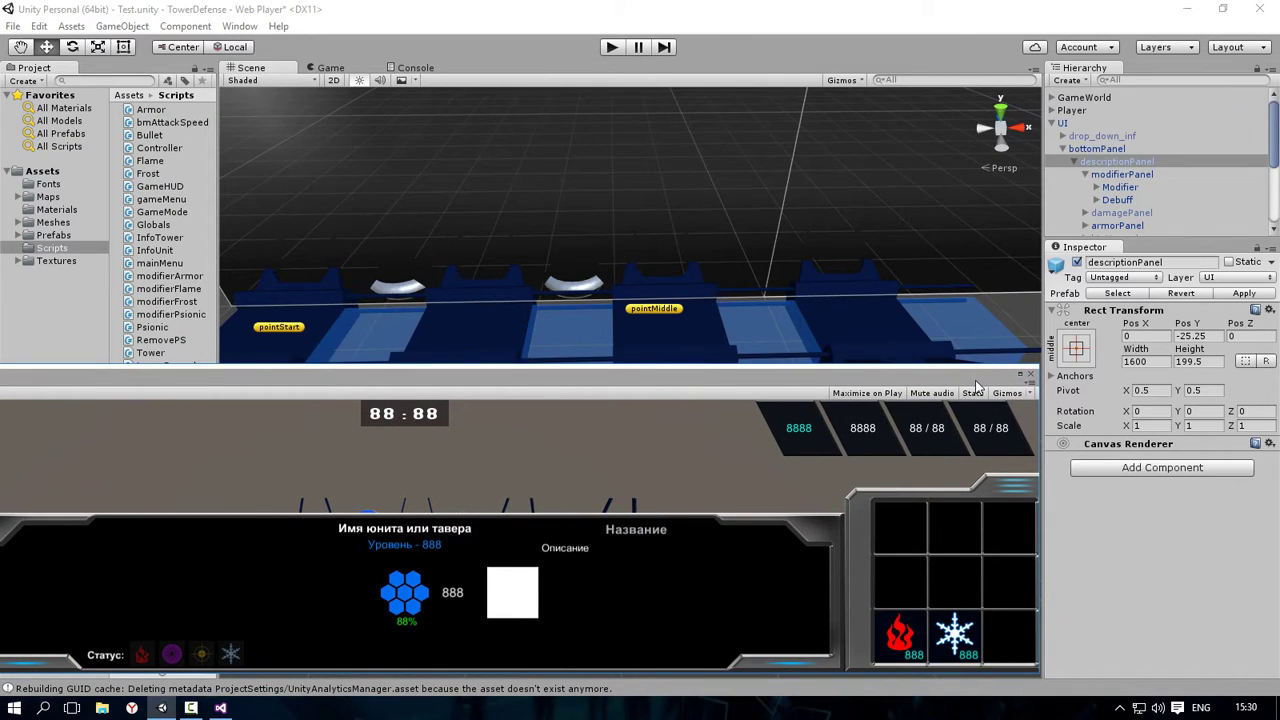
# Step: Cancel descriptionPanel's Create menu without adding anything and expand modifierPanel to show Modifier and Debuff
pyautogui.click(1084, 174)
pyautogui.rightClick(1137, 162)
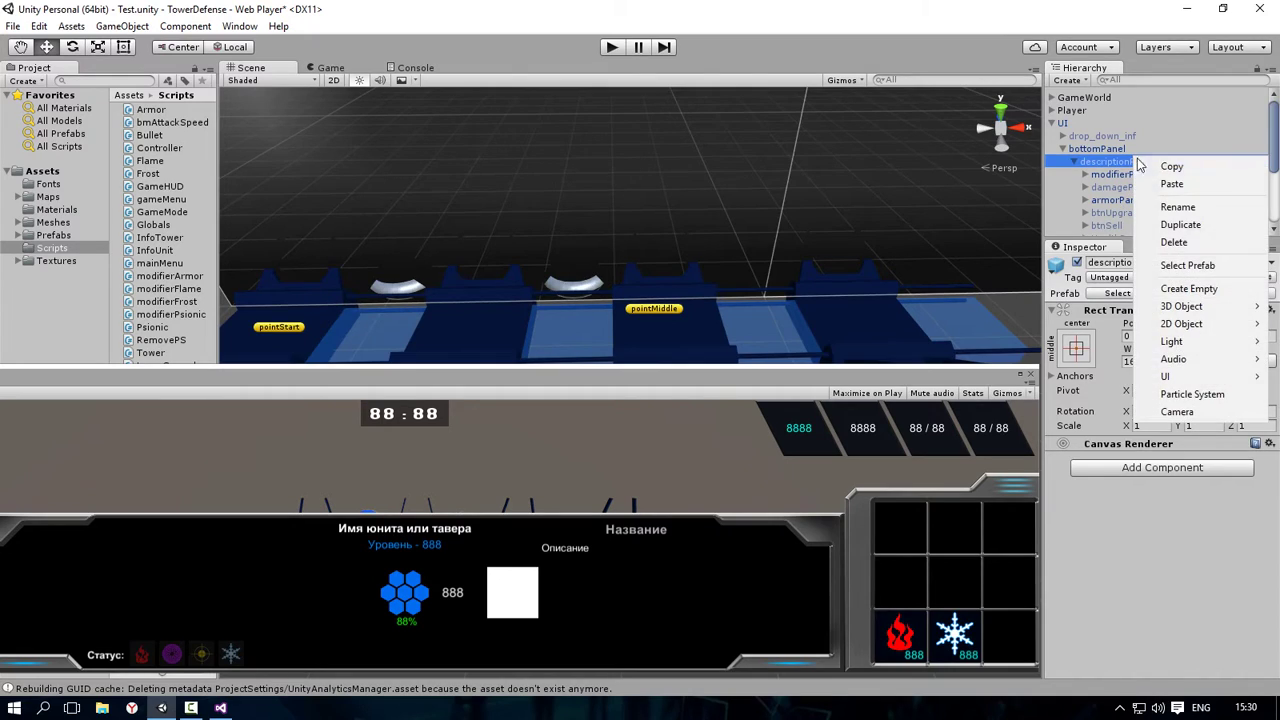
pyautogui.moveTo(1135, 377)
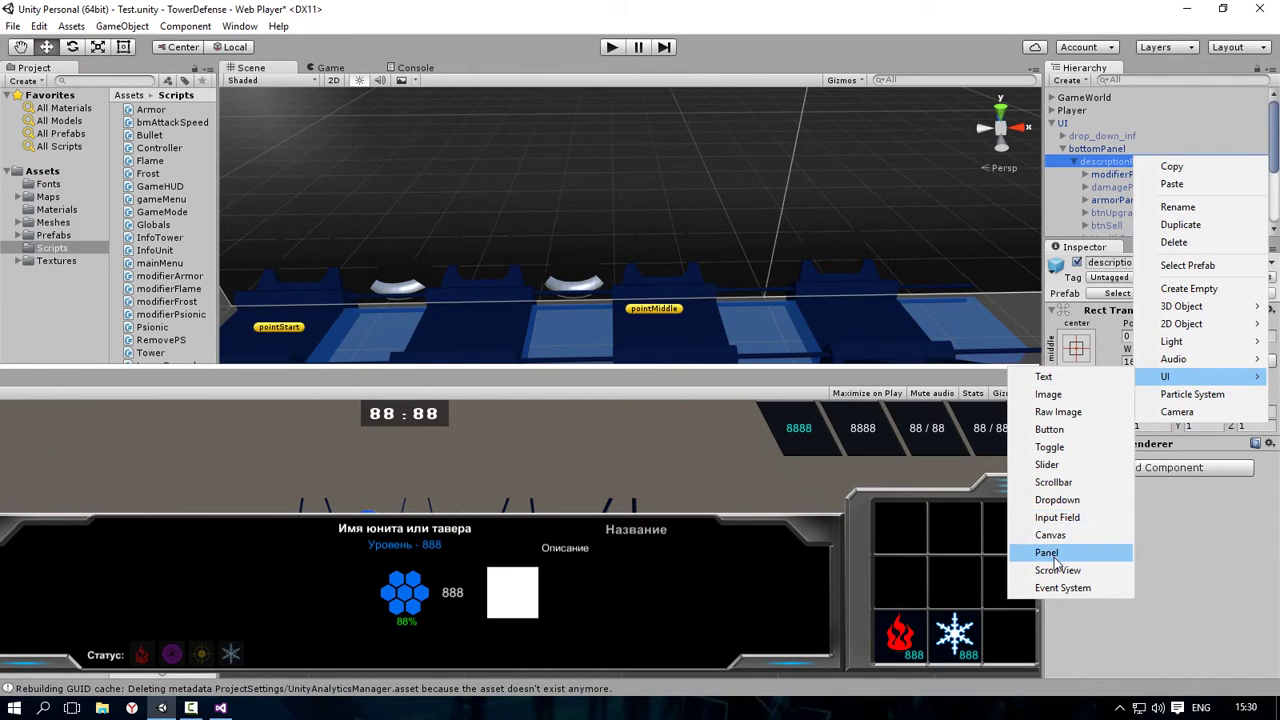
pyautogui.click(1214, 558)
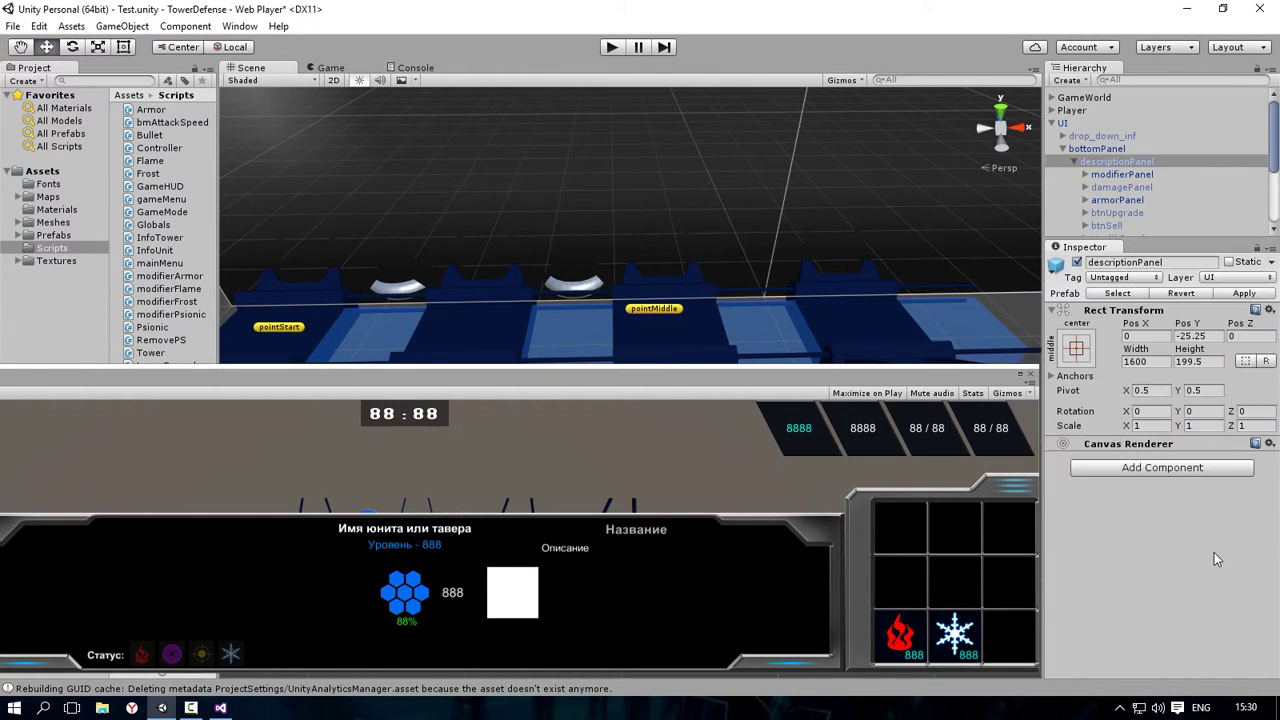
pyautogui.scroll(-2, 1108, 172)
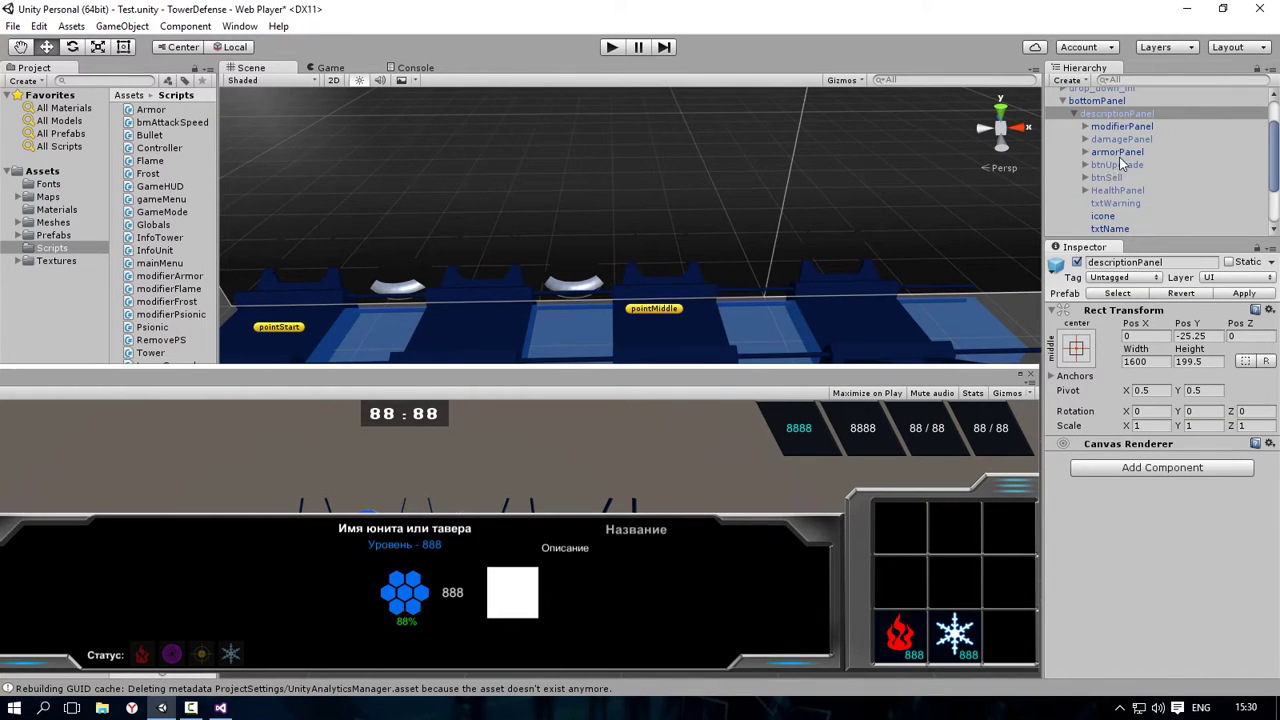
pyautogui.click(1119, 126)
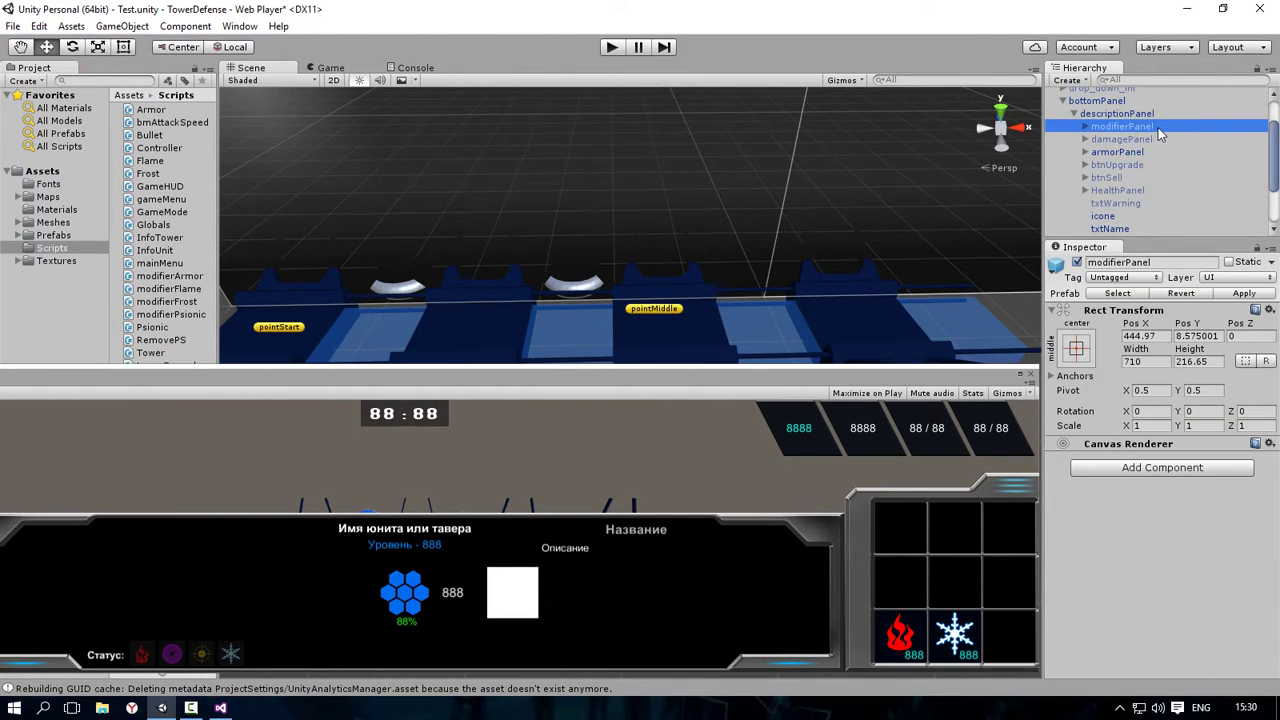
pyautogui.click(1085, 126)
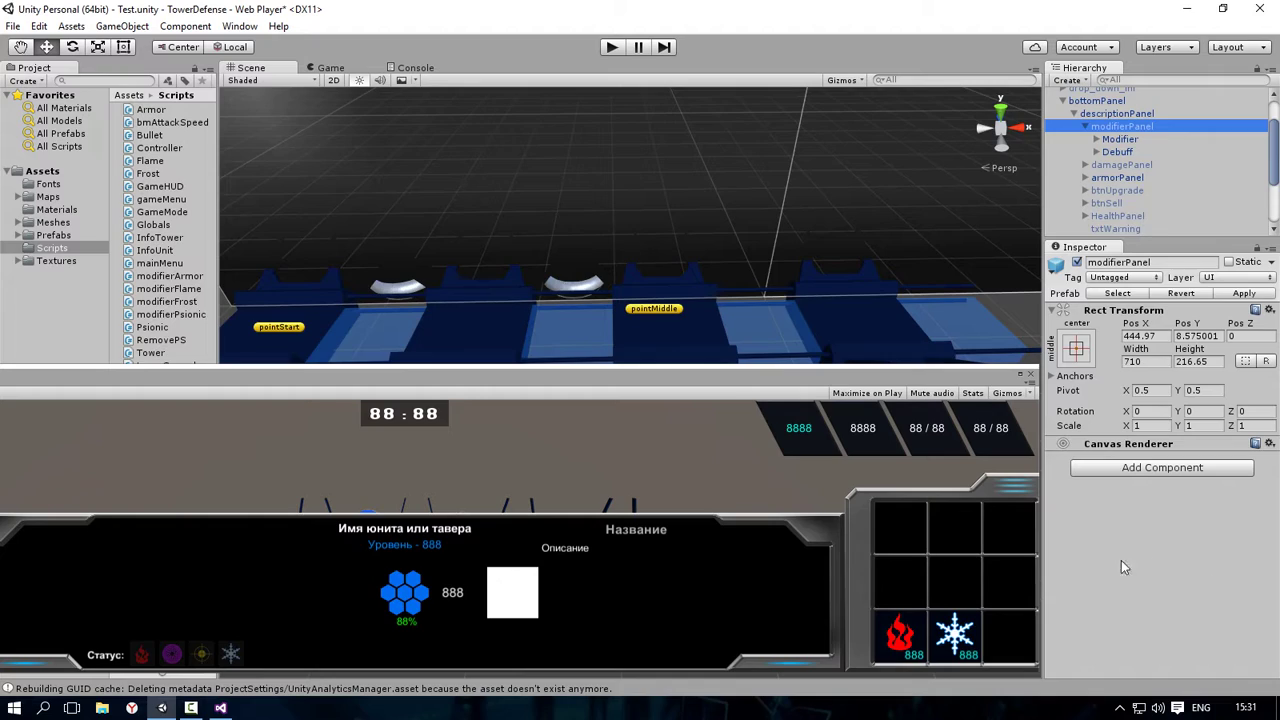
# Step: Dismiss modifierPanel's context menu and expand Modifier to list its button children
pyautogui.rightClick(1140, 133)
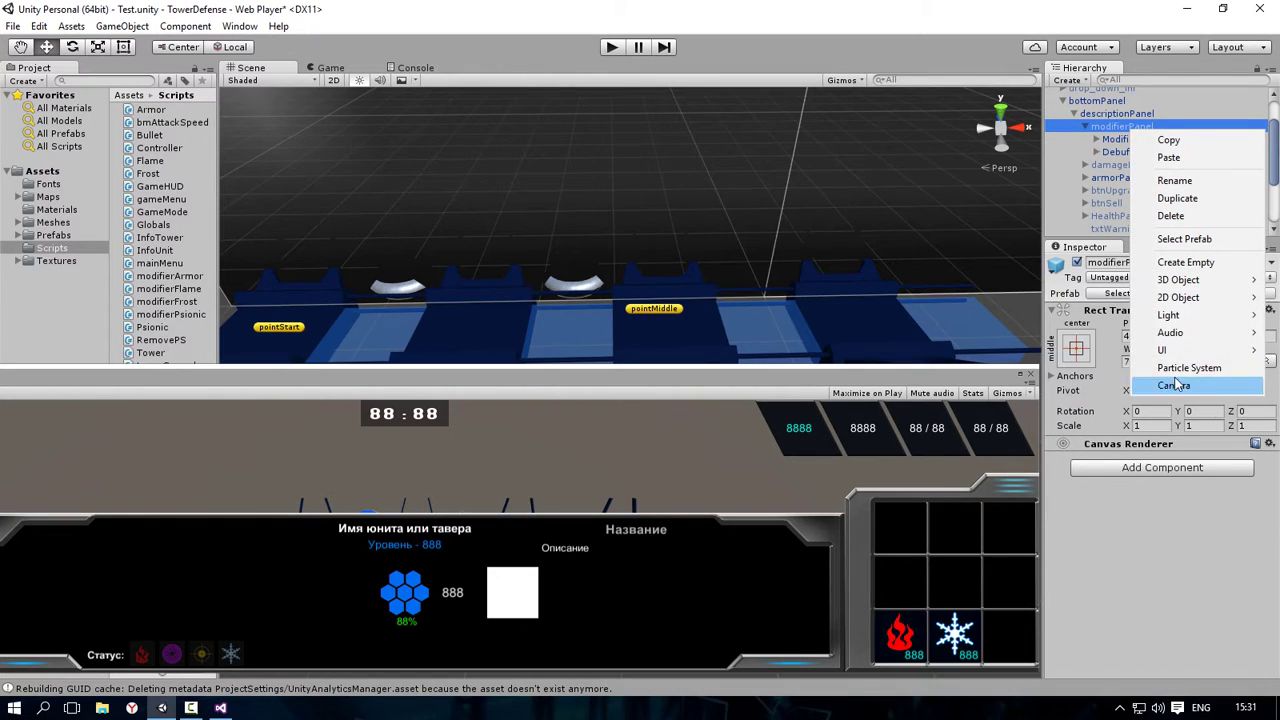
pyautogui.moveTo(1168, 350)
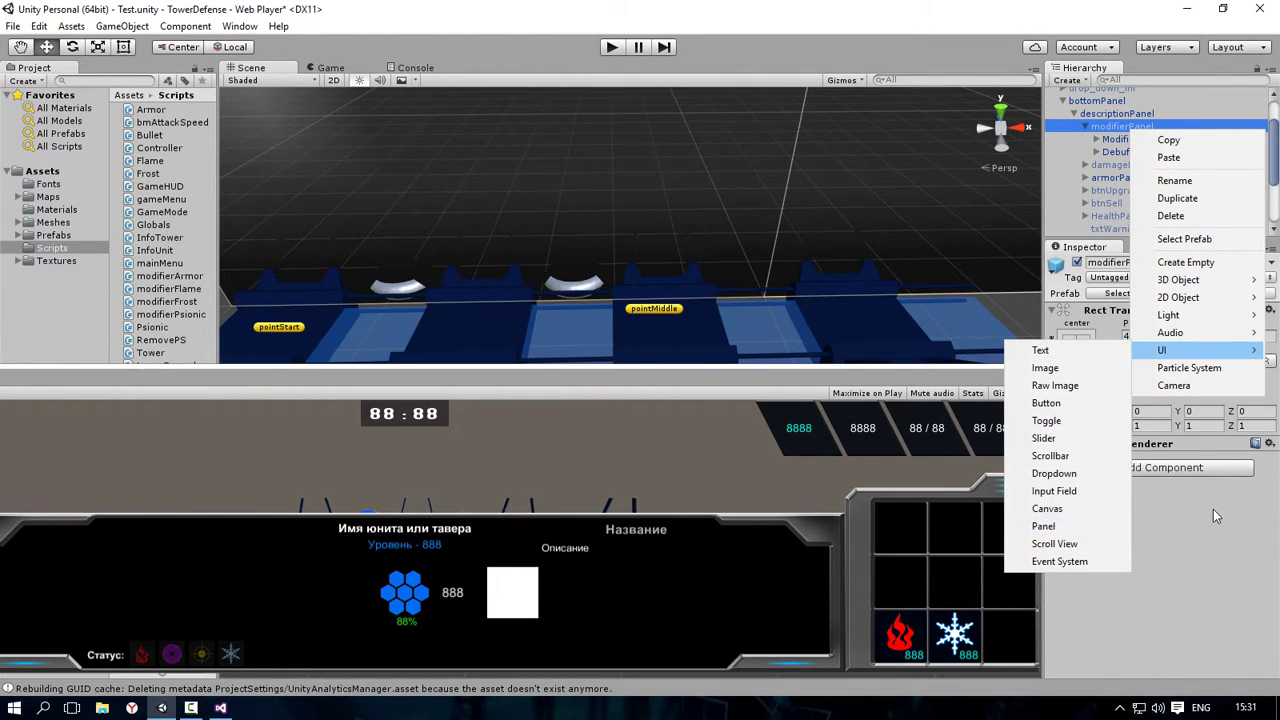
pyautogui.press('Escape')
pyautogui.click(1110, 139)
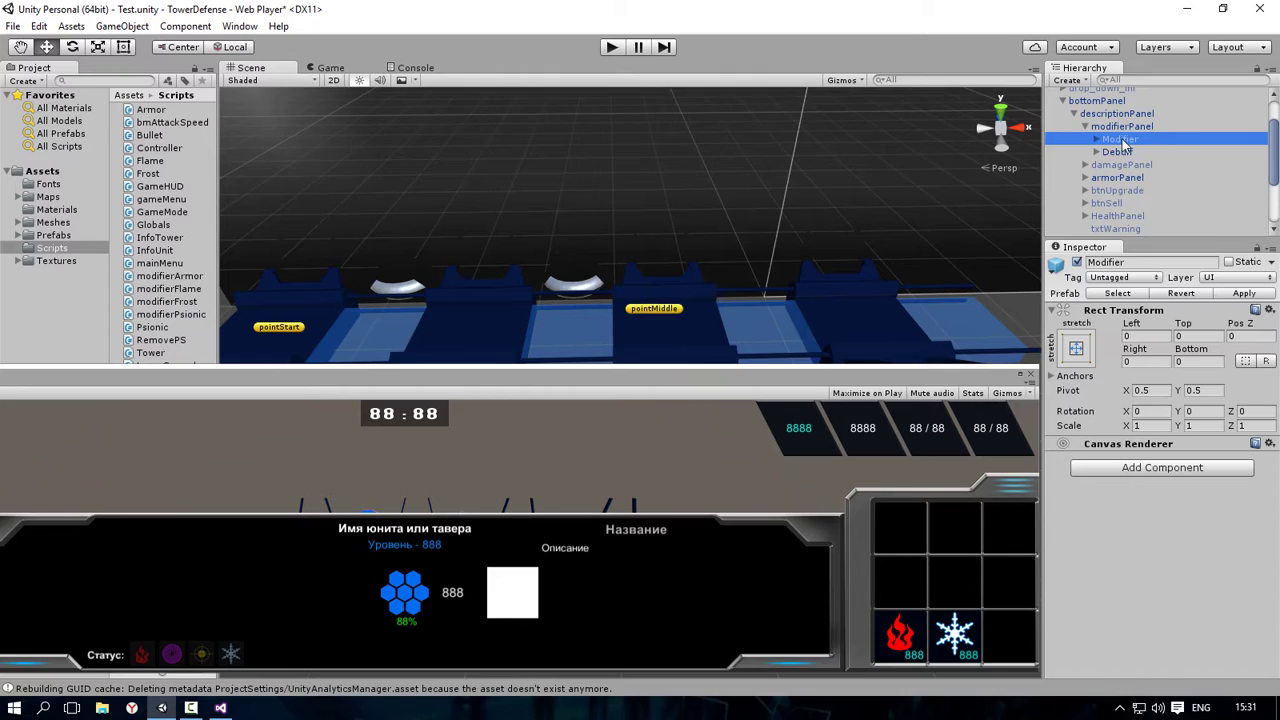
pyautogui.click(1096, 139)
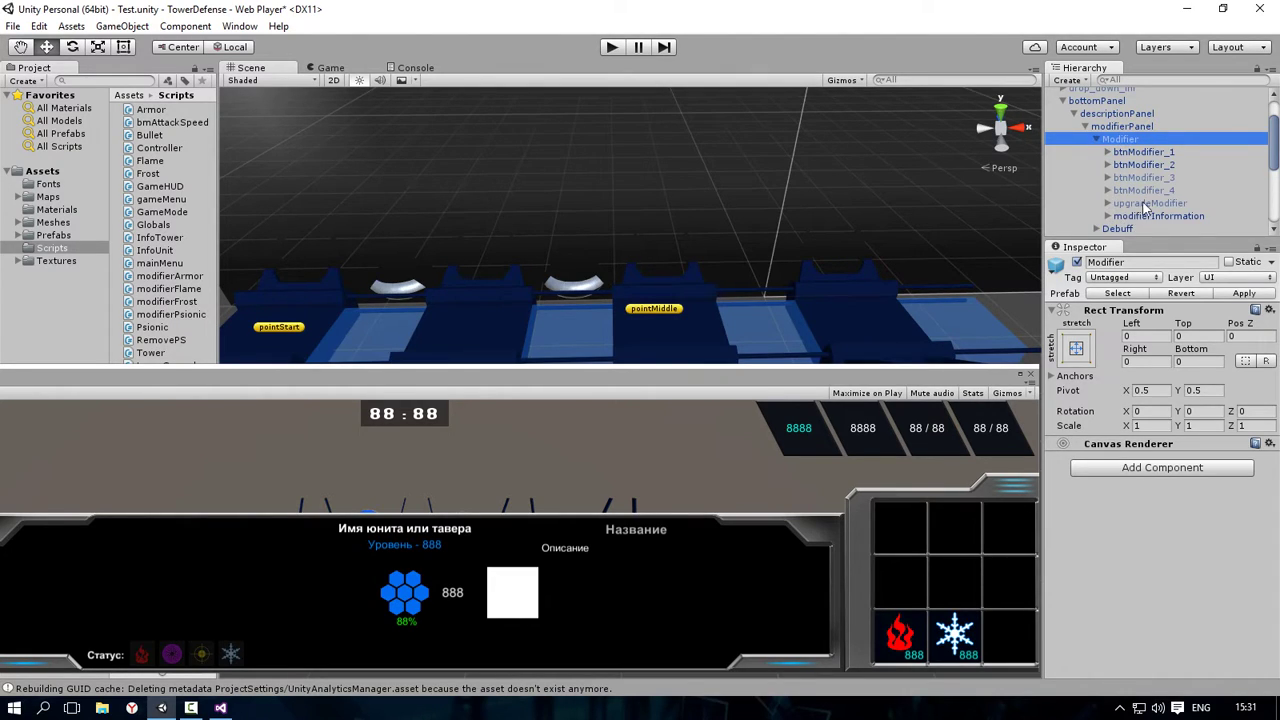
pyautogui.scroll(-2, 1157, 168)
pyautogui.scroll(4, 1127, 189)
pyautogui.scroll(-3, 1180, 150)
# Step: Activate upgradeModifier so its snowflake icon and blue bar appear
pyautogui.click(1142, 153)
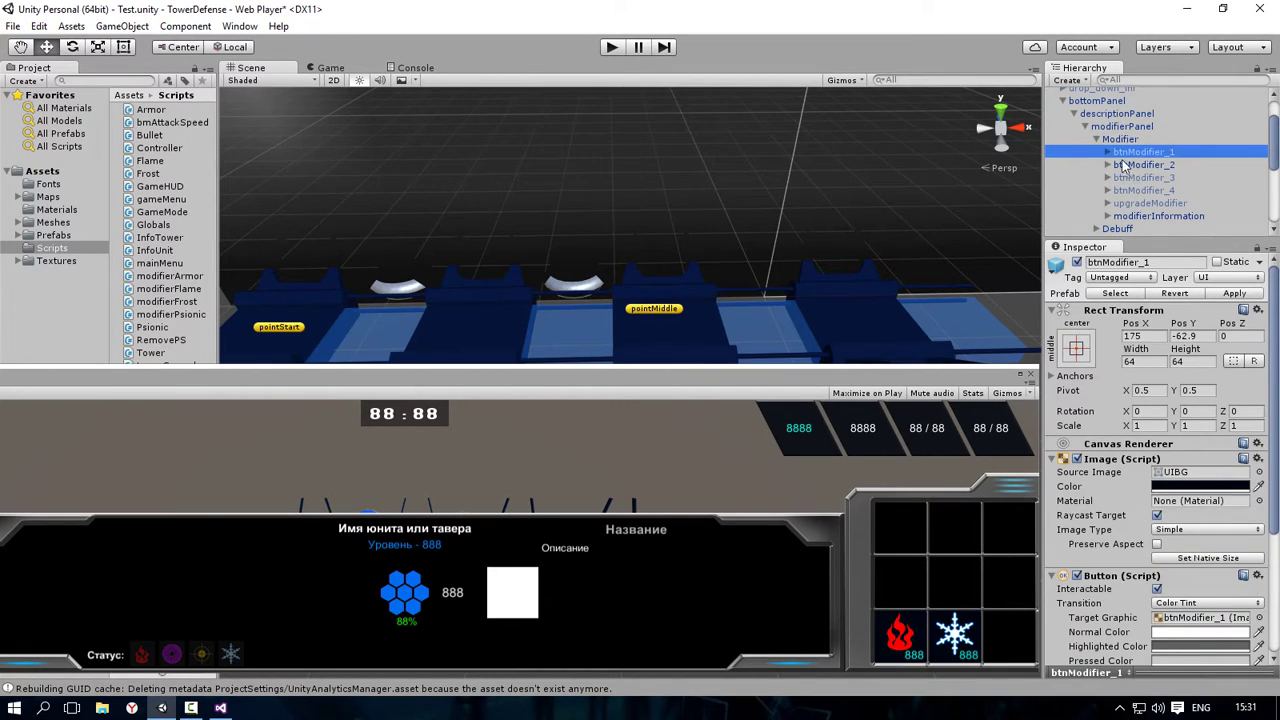
pyautogui.click(1122, 140)
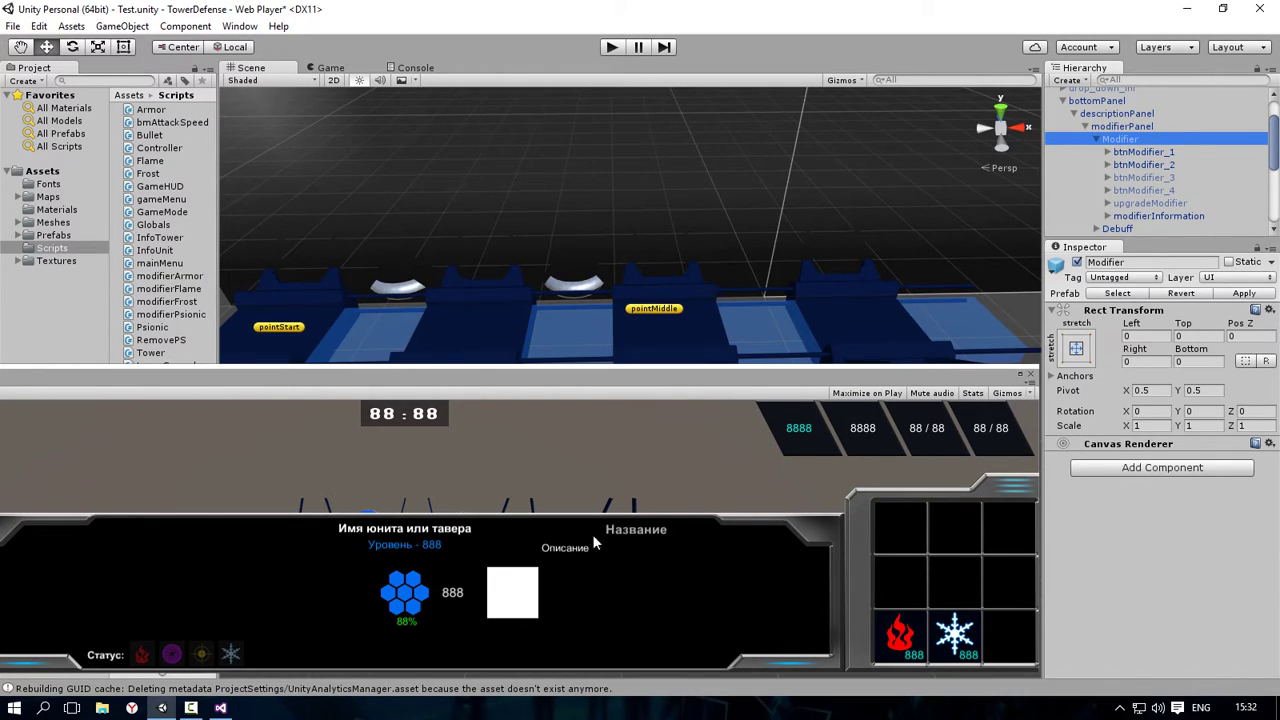
pyautogui.click(1144, 203)
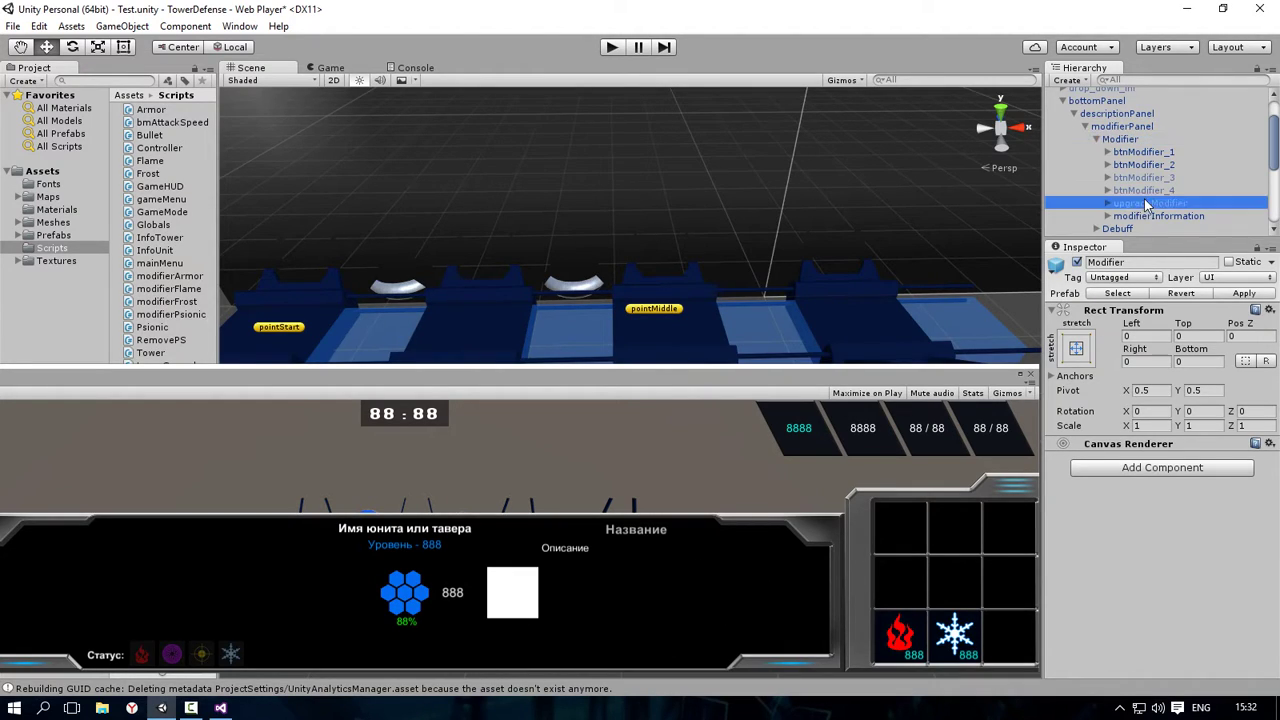
pyautogui.click(1075, 268)
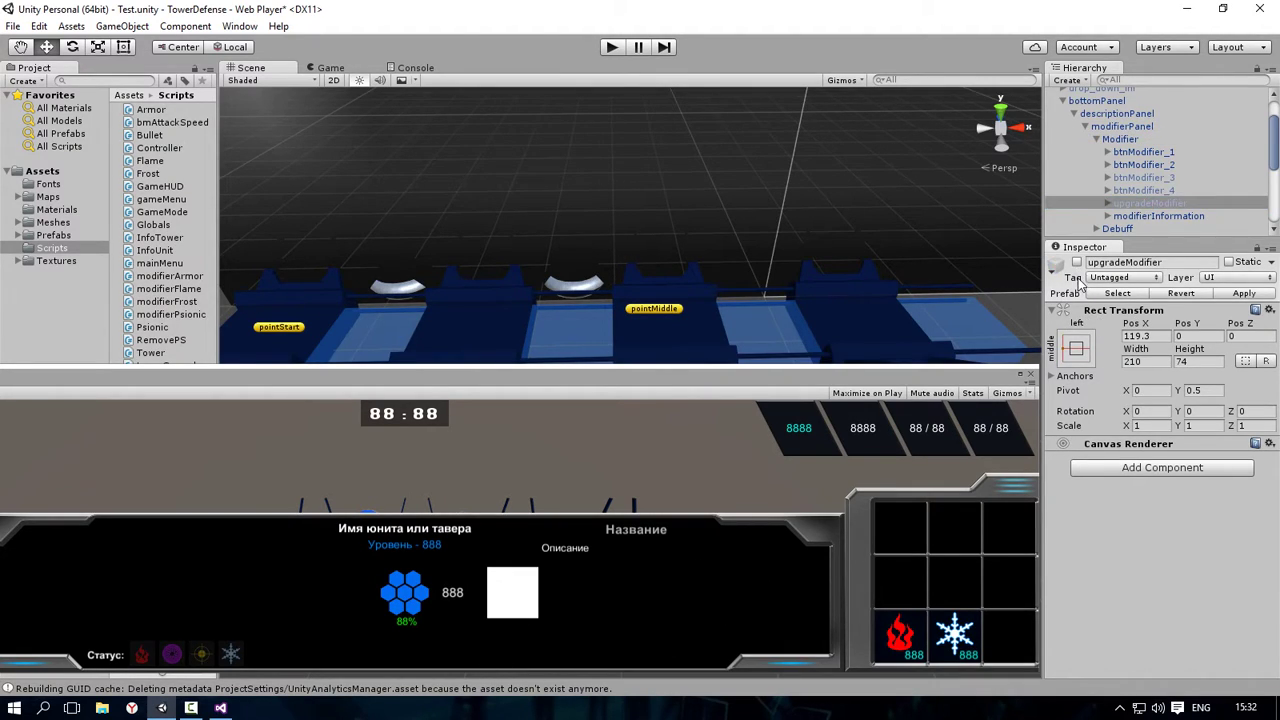
pyautogui.click(1077, 263)
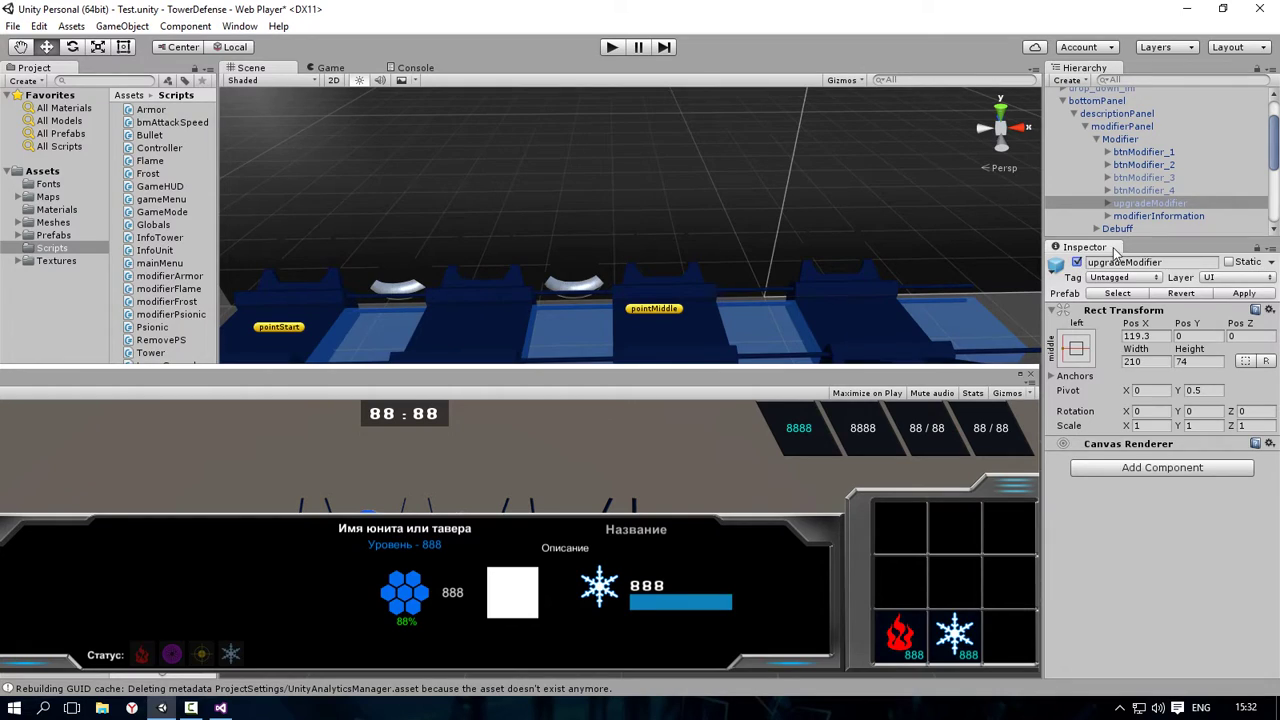
# Step: Compare btnModifier_1 through btnModifier_4 one by one in the Inspector
pyautogui.click(1121, 142)
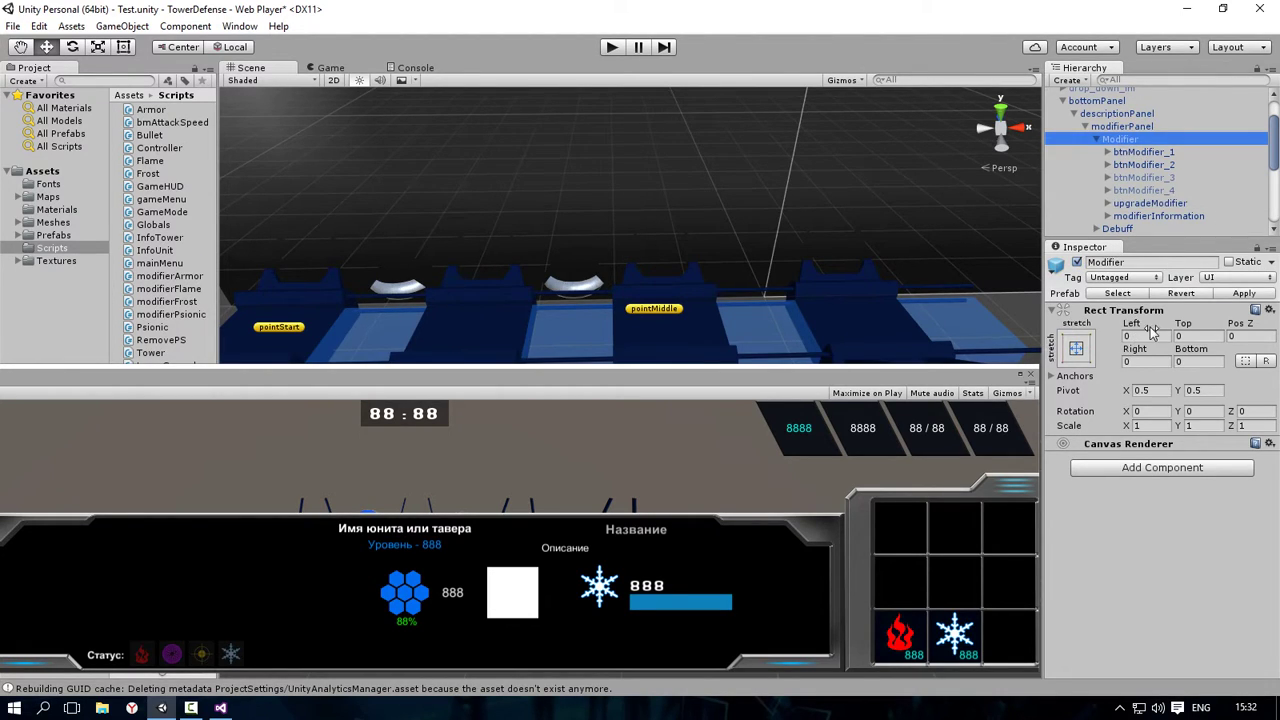
pyautogui.scroll(-1, 1154, 186)
pyautogui.scroll(1, 1160, 187)
pyautogui.click(1164, 155)
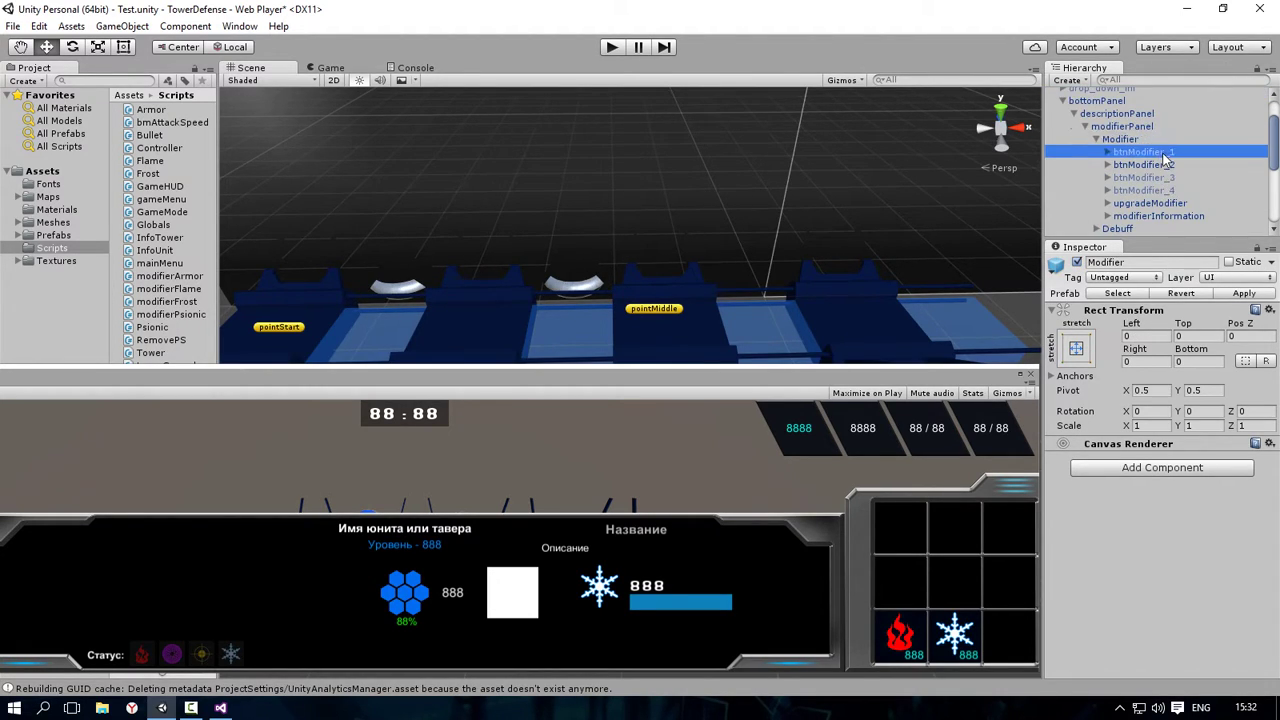
pyautogui.click(1174, 189)
pyautogui.click(1177, 153)
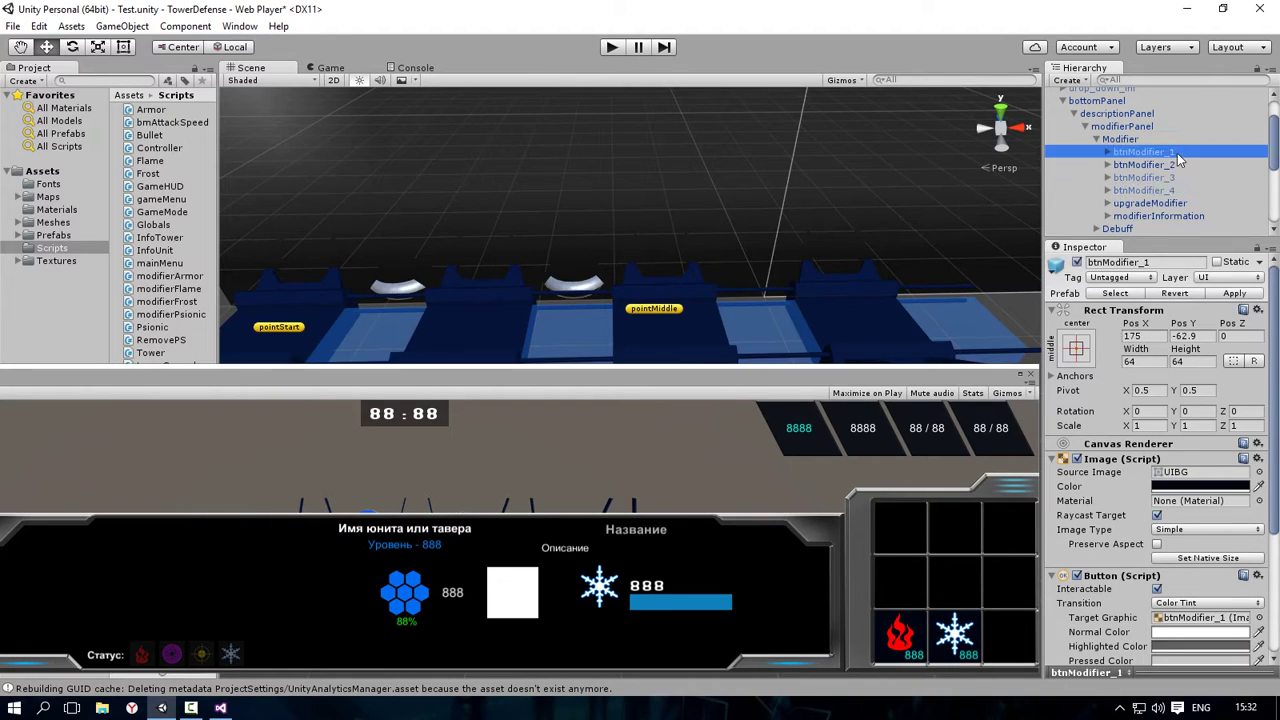
pyautogui.click(1164, 190)
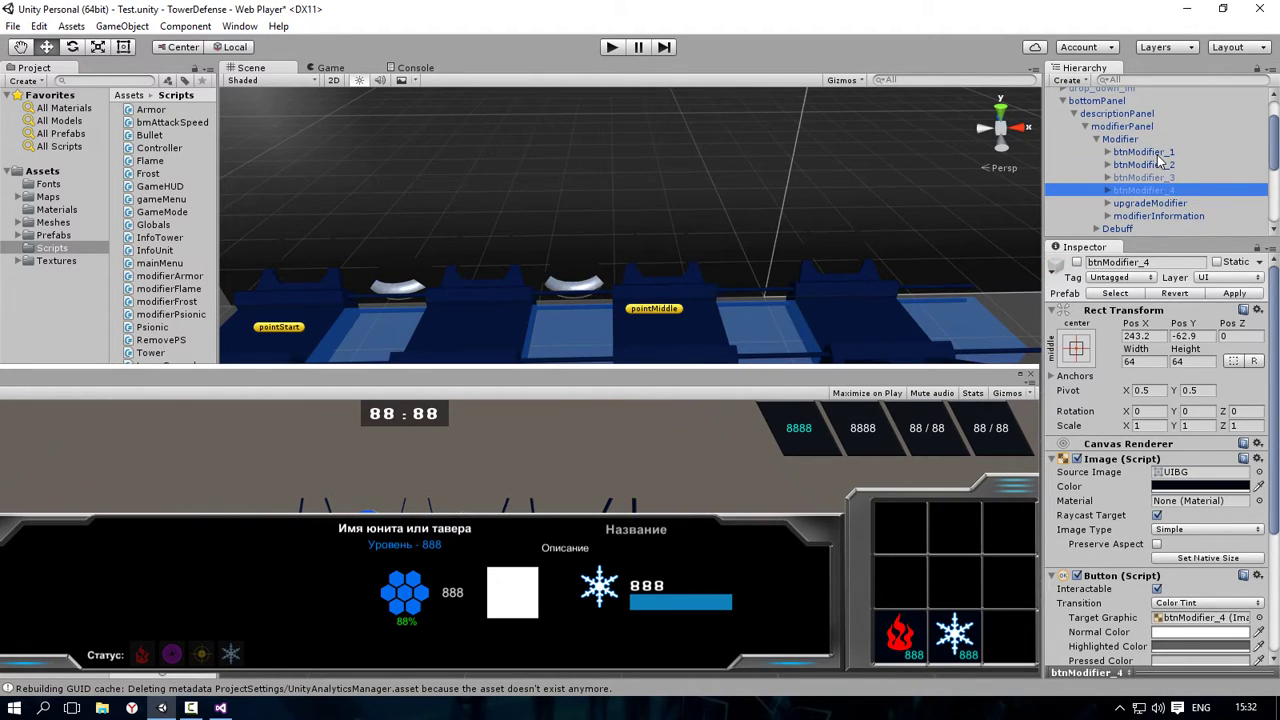
pyautogui.click(1162, 155)
pyautogui.click(1153, 167)
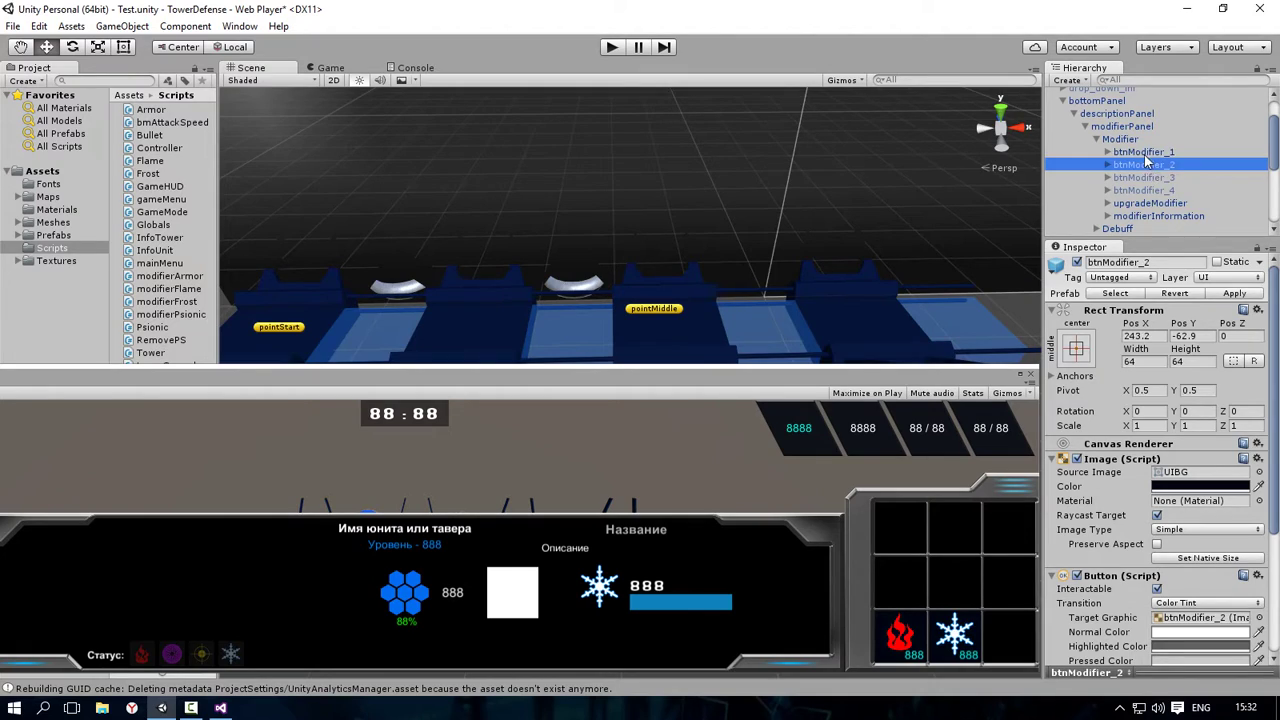
pyautogui.click(1150, 153)
pyautogui.click(1150, 166)
pyautogui.click(1150, 178)
pyautogui.click(1152, 191)
pyautogui.click(1150, 178)
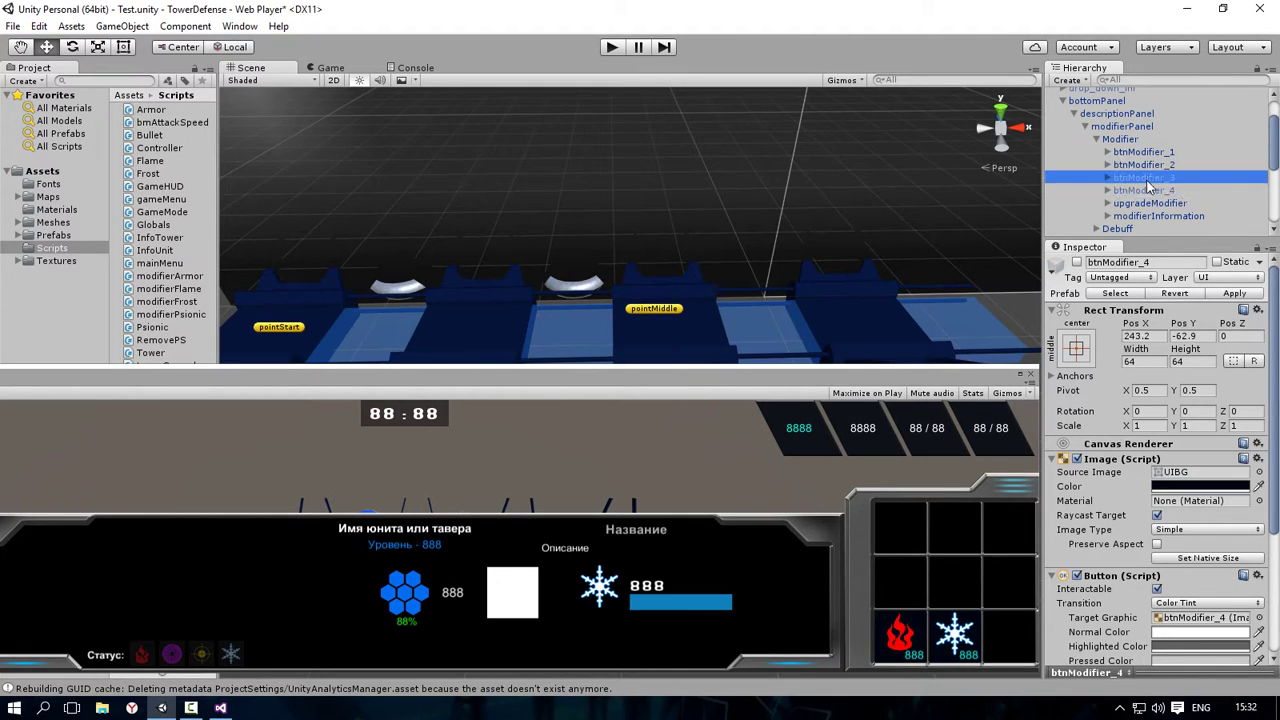
pyautogui.click(1130, 141)
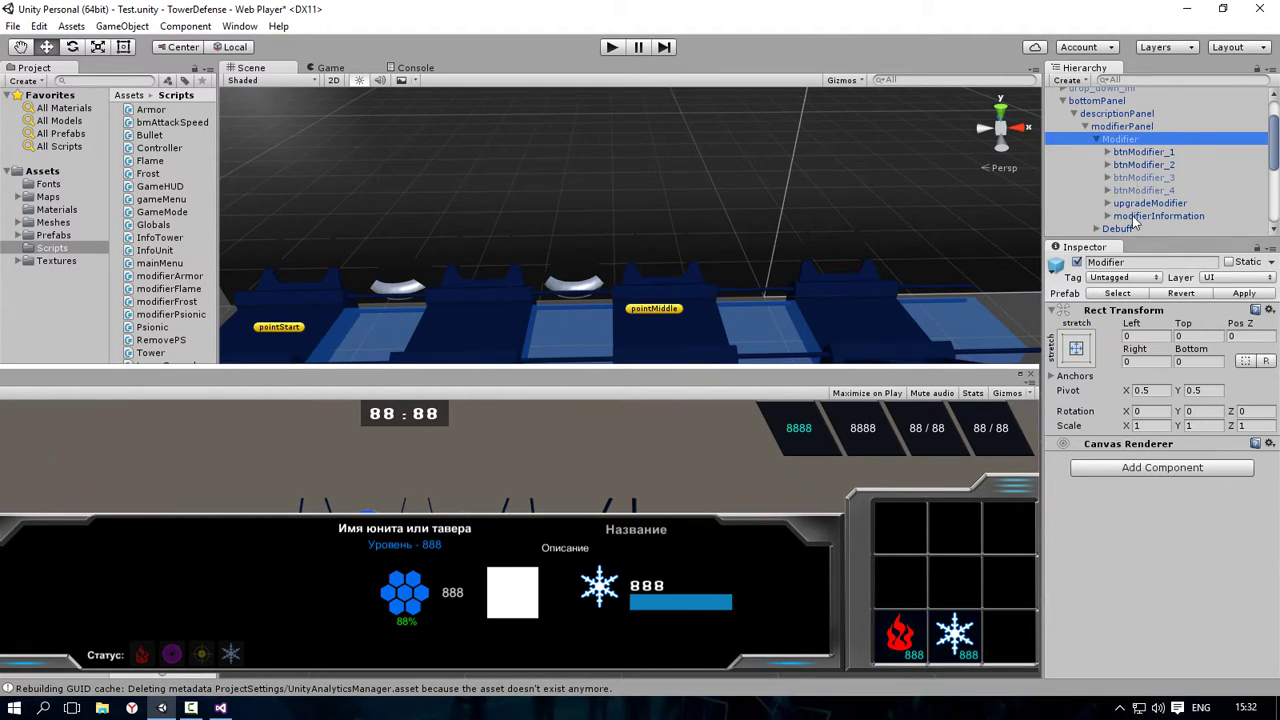
# Step: Select btnModifier_1 through btnModifier_4 together, then inspect btnModifier_1 alone
pyautogui.click(1146, 154)
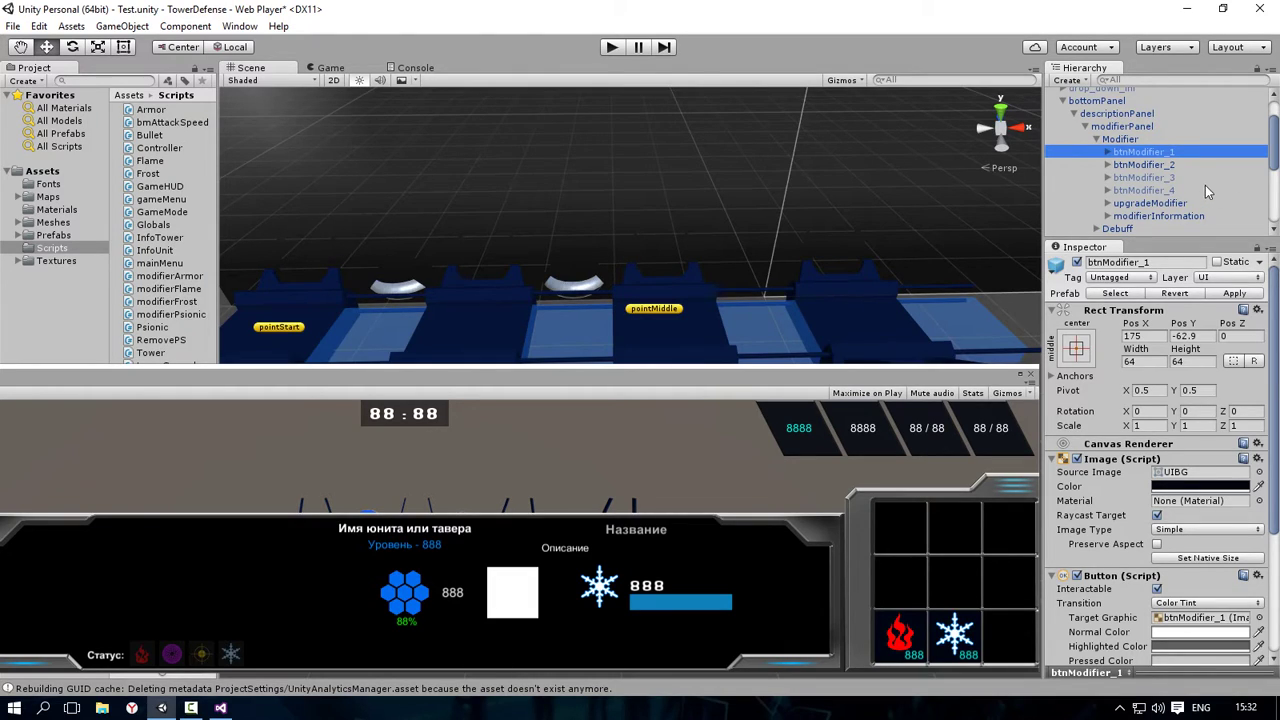
pyautogui.click(1173, 186)
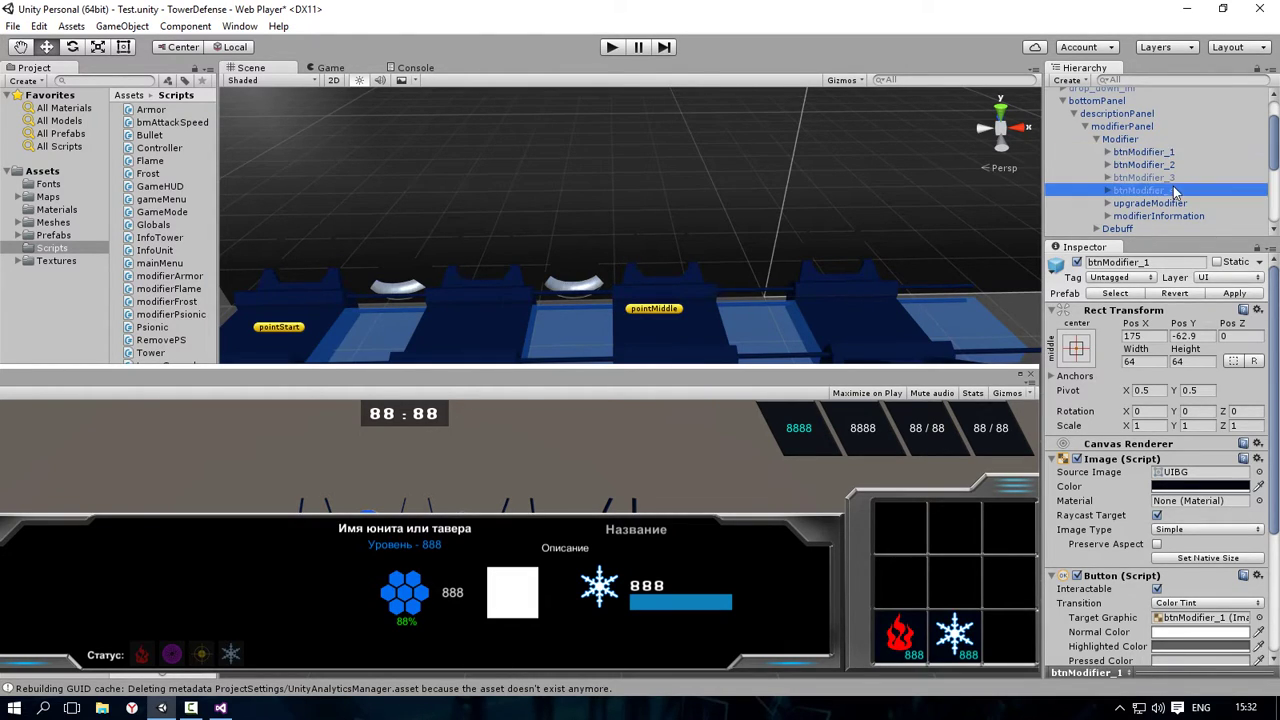
pyautogui.keyDown('shift'); pyautogui.click(1168, 160); pyautogui.keyUp('shift')
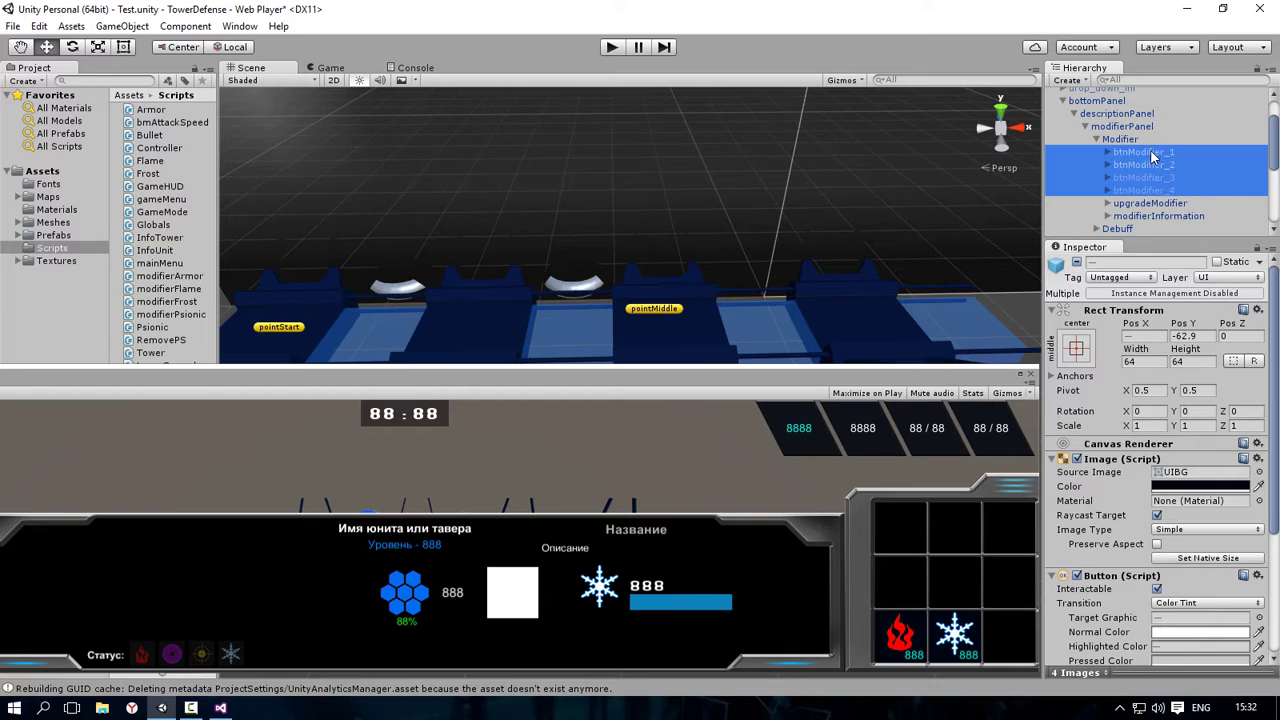
pyautogui.click(1155, 153)
pyautogui.keyDown('shift'); pyautogui.click(1153, 190); pyautogui.keyUp('shift')
pyautogui.click(1124, 141)
pyautogui.click(1143, 154)
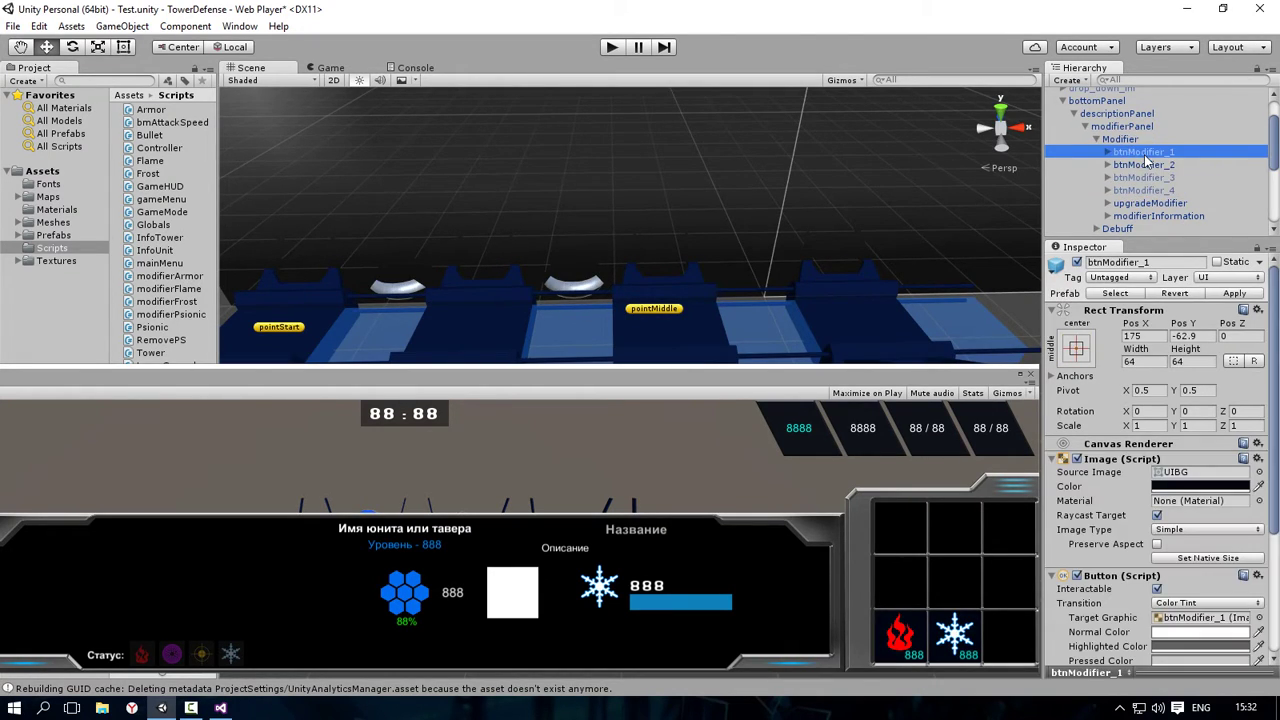
# Step: Review btnModifier_1's Image and Button settings and expand it to show its Image and Text children
pyautogui.scroll(-2, 1155, 165)
pyautogui.scroll(2, 1135, 115)
pyautogui.click(1115, 141)
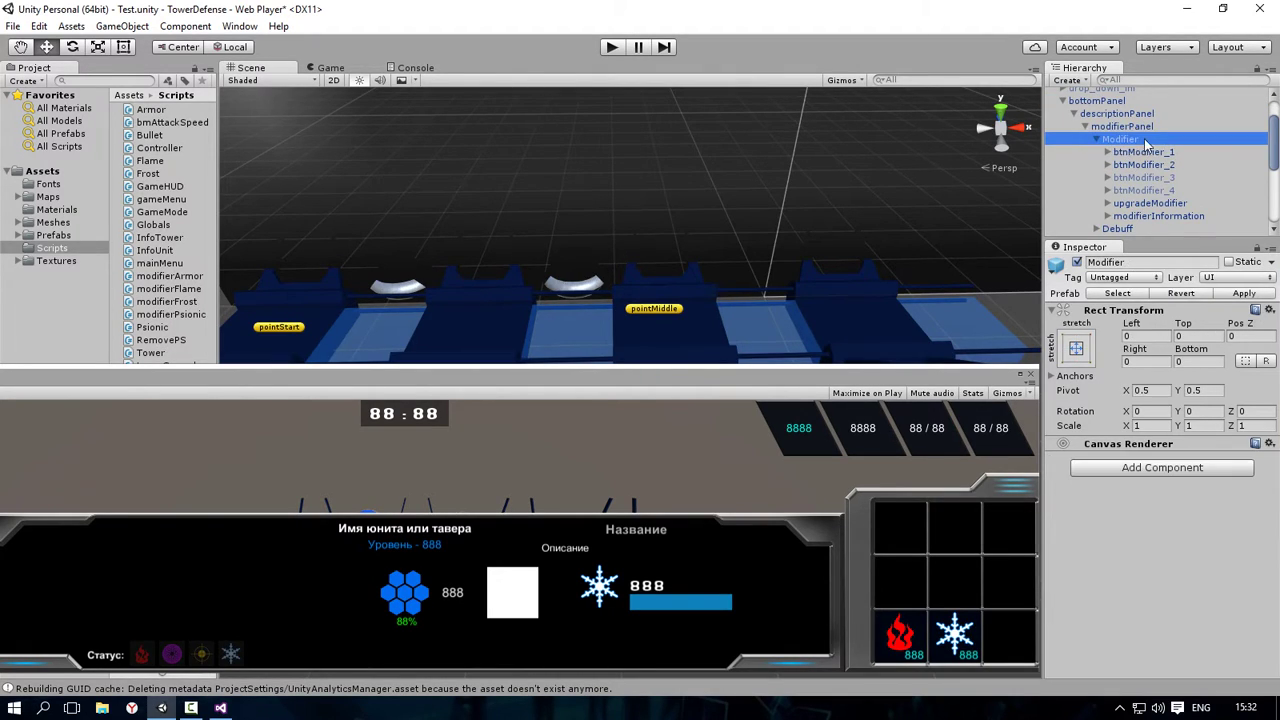
pyautogui.click(1143, 152)
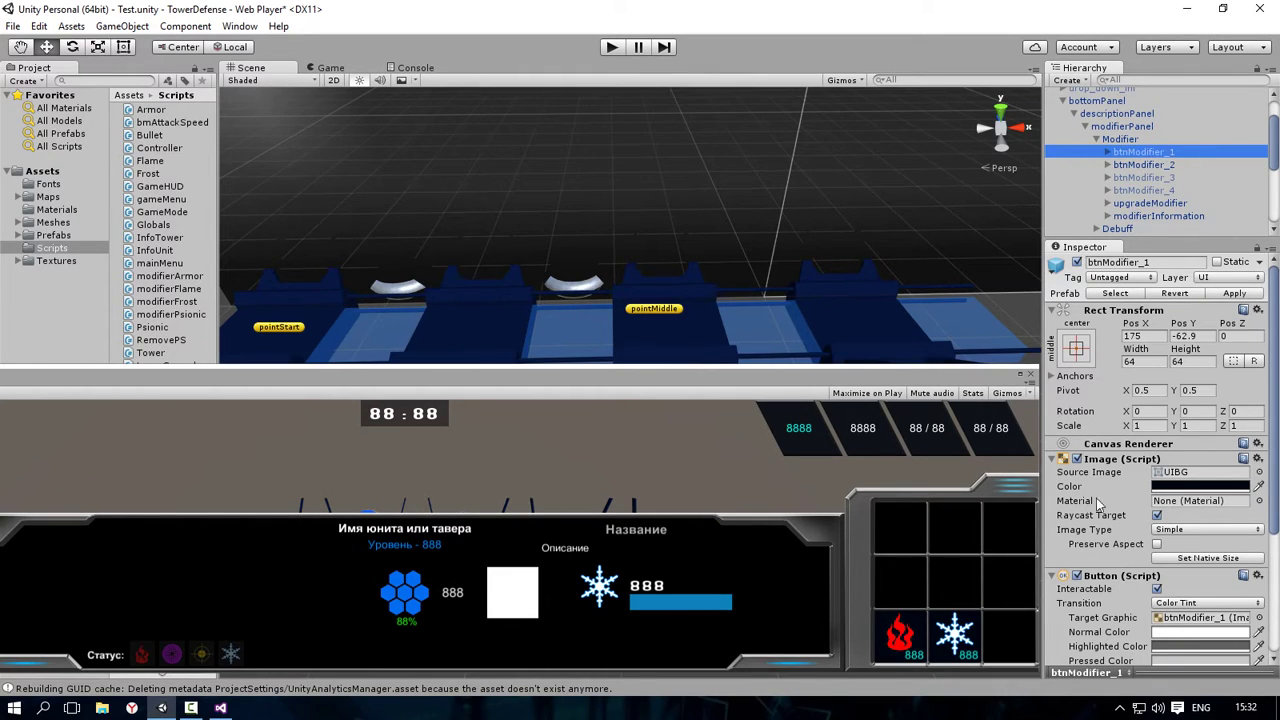
pyautogui.scroll(-3, 1100, 505)
pyautogui.scroll(-3, 1108, 500)
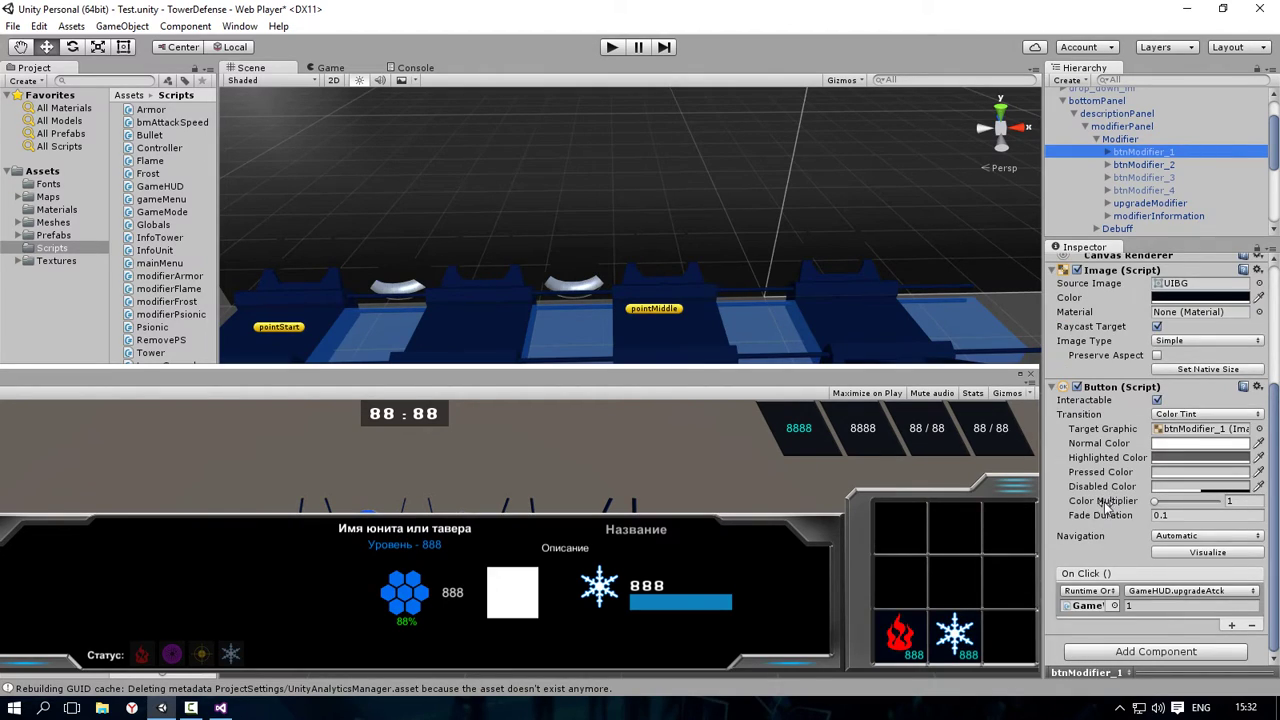
pyautogui.click(1108, 152)
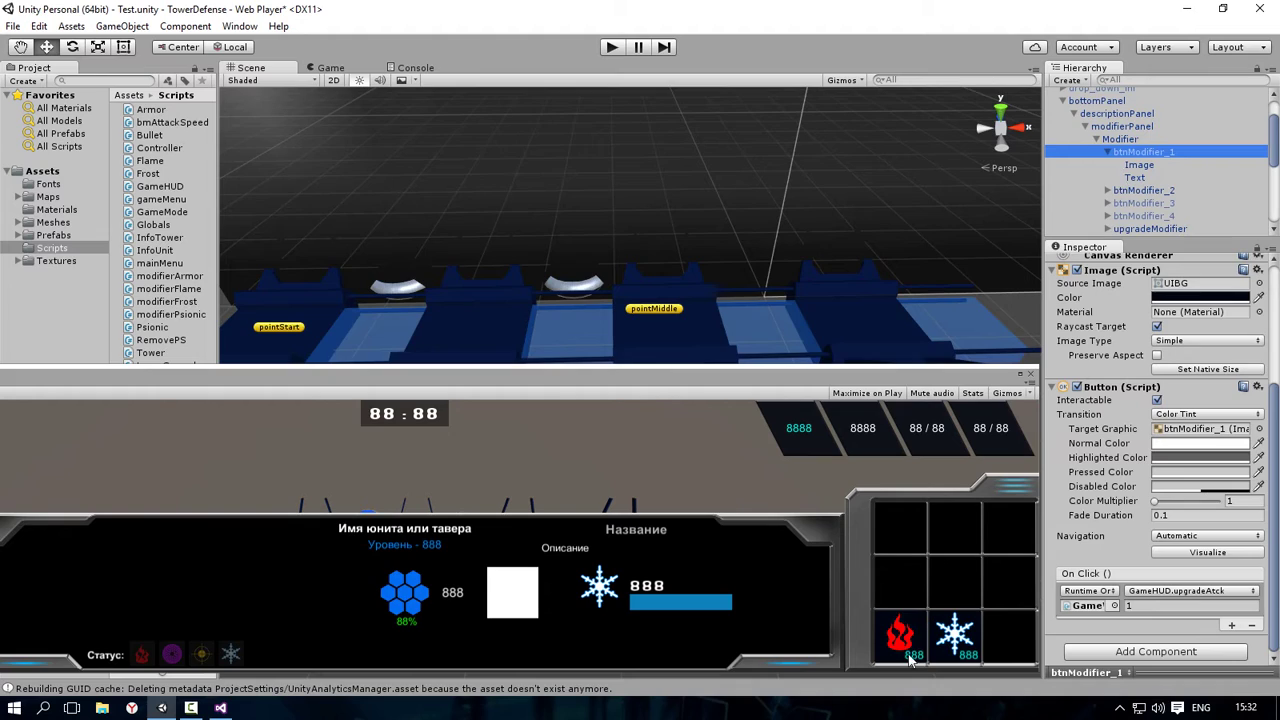
# Step: Select btnModifier_1's Image child and open its Rect Transform anchor presets
pyautogui.click(1144, 166)
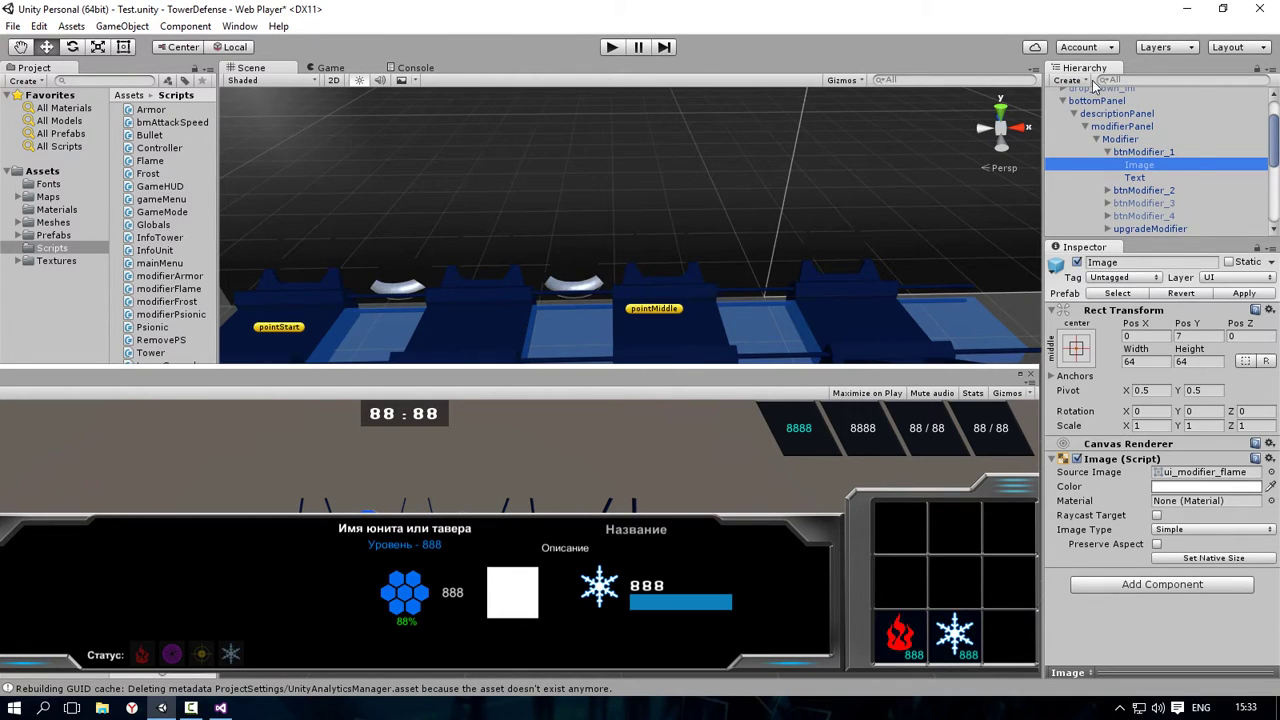
pyautogui.click(1080, 80)
pyautogui.moveTo(1085, 203)
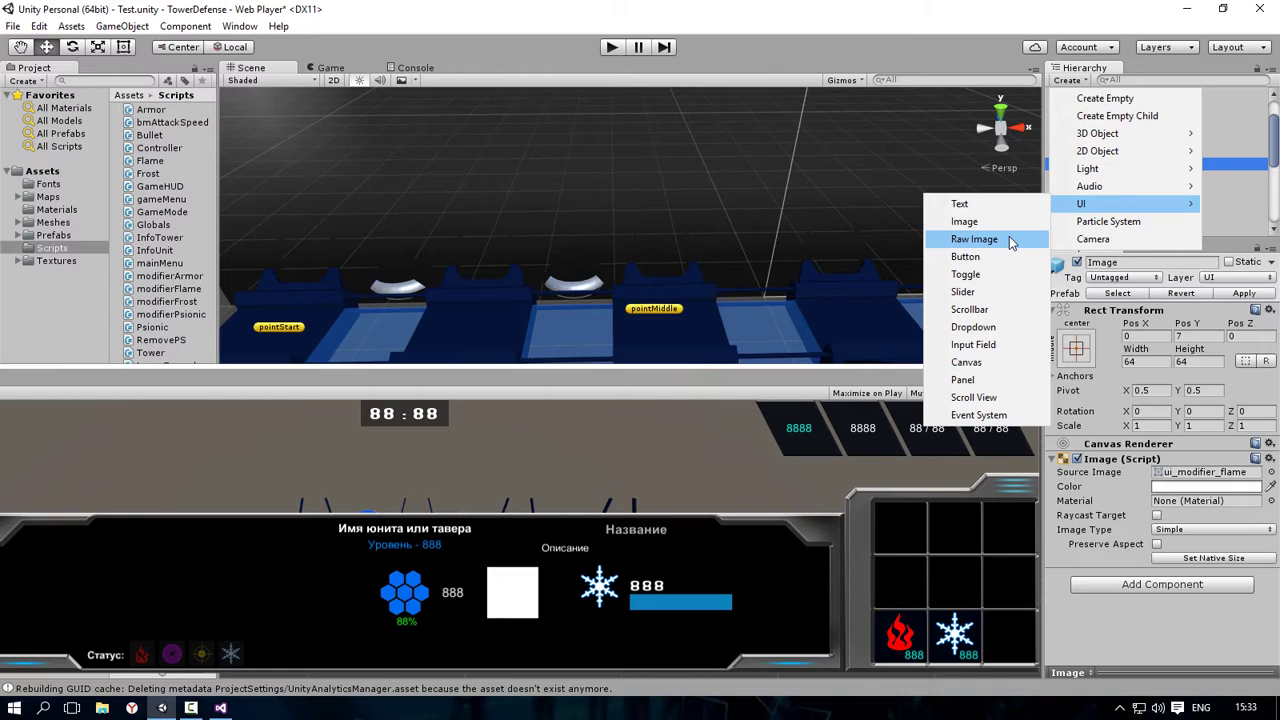
pyautogui.click(1131, 620)
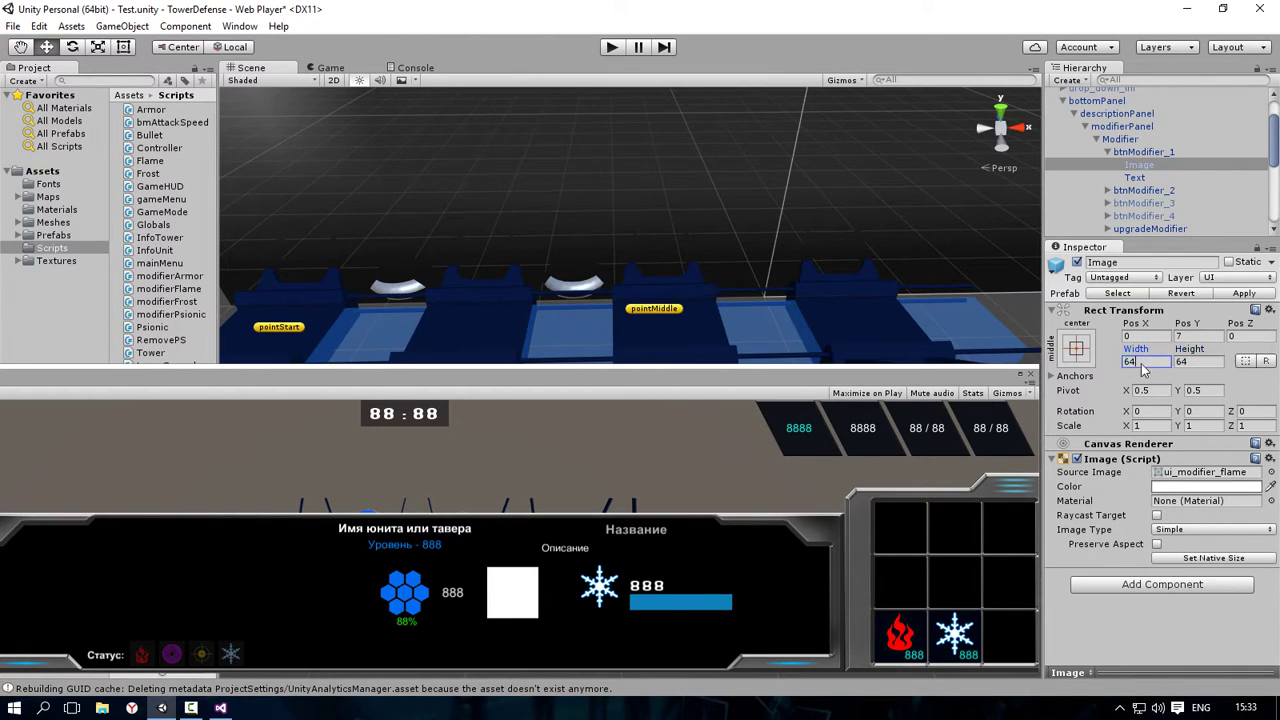
pyautogui.click(1189, 365)
pyautogui.click(1083, 347)
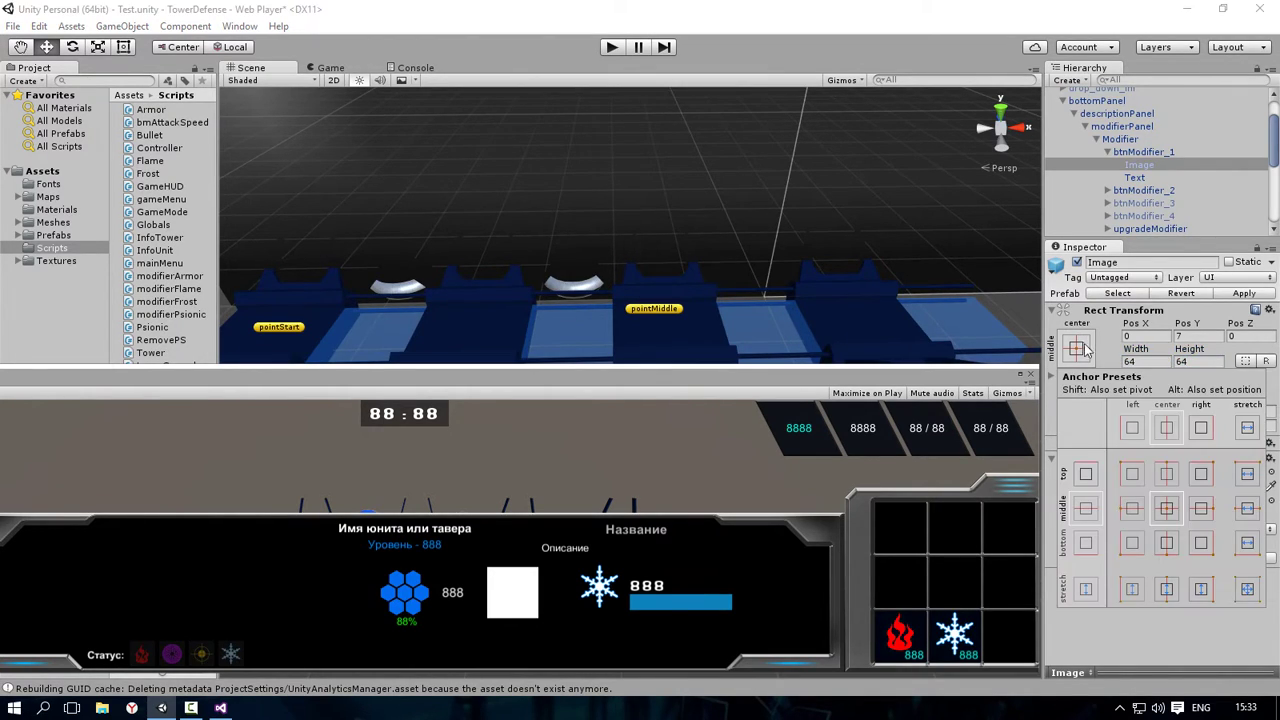
# Step: Apply the stretch preset to the Image, set Top and Bottom offsets to 0, and save the prefab
pyautogui.click(1246, 590)
pyautogui.click(1192, 642)
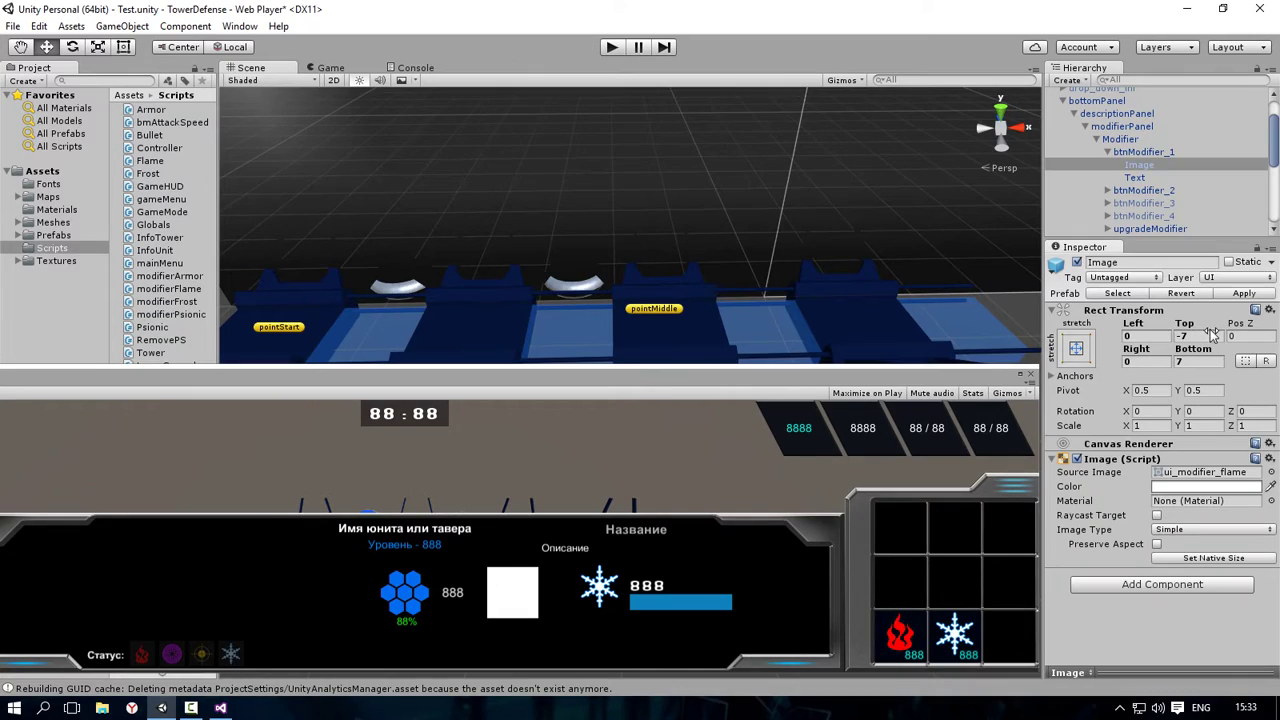
pyautogui.click(1200, 361)
pyautogui.click(1200, 338)
pyautogui.write('0')
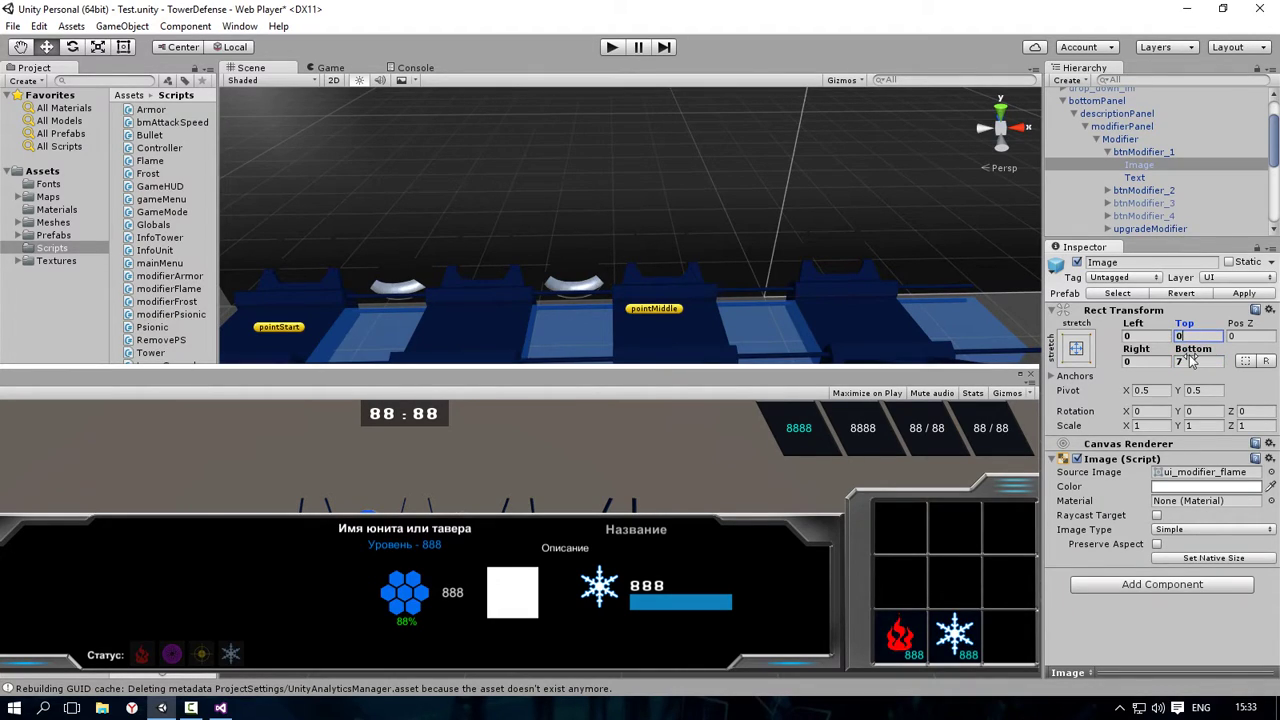
pyautogui.click(1190, 361)
pyautogui.write('0')
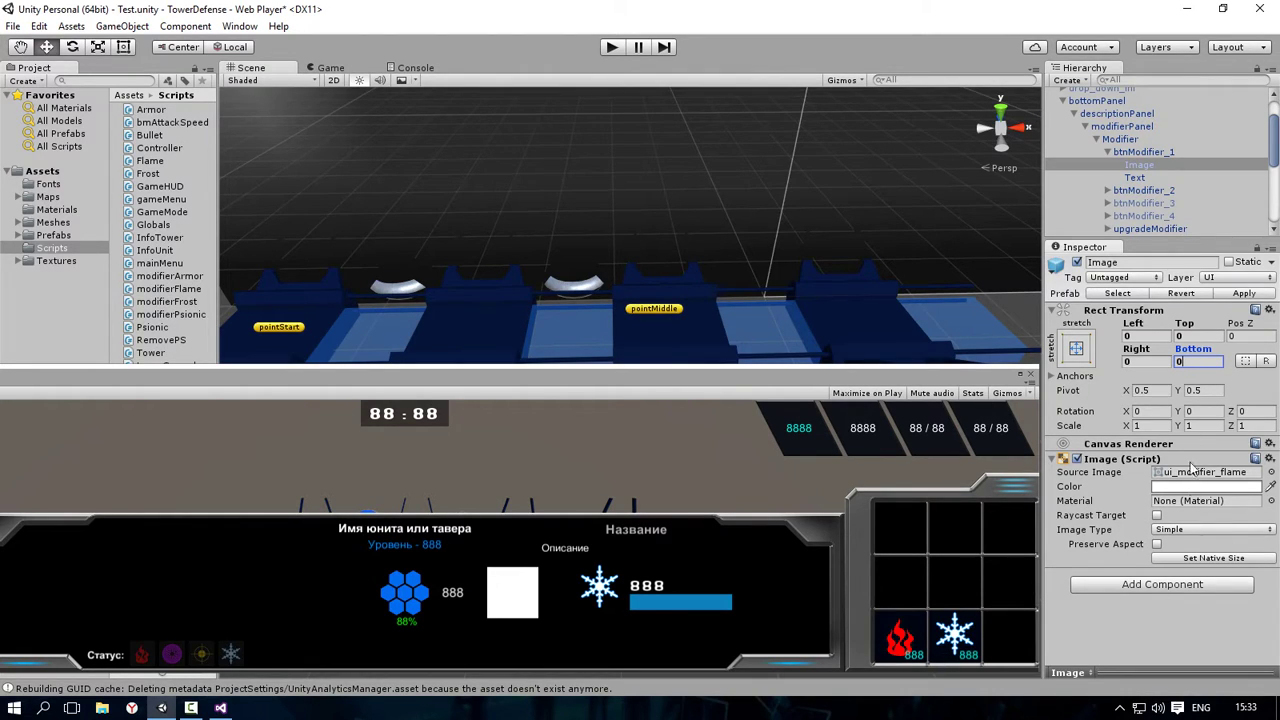
pyautogui.click(1236, 294)
# Step: Try the horizontal, top and full stretch anchor presets and edit the Image's edge offsets
pyautogui.click(1080, 352)
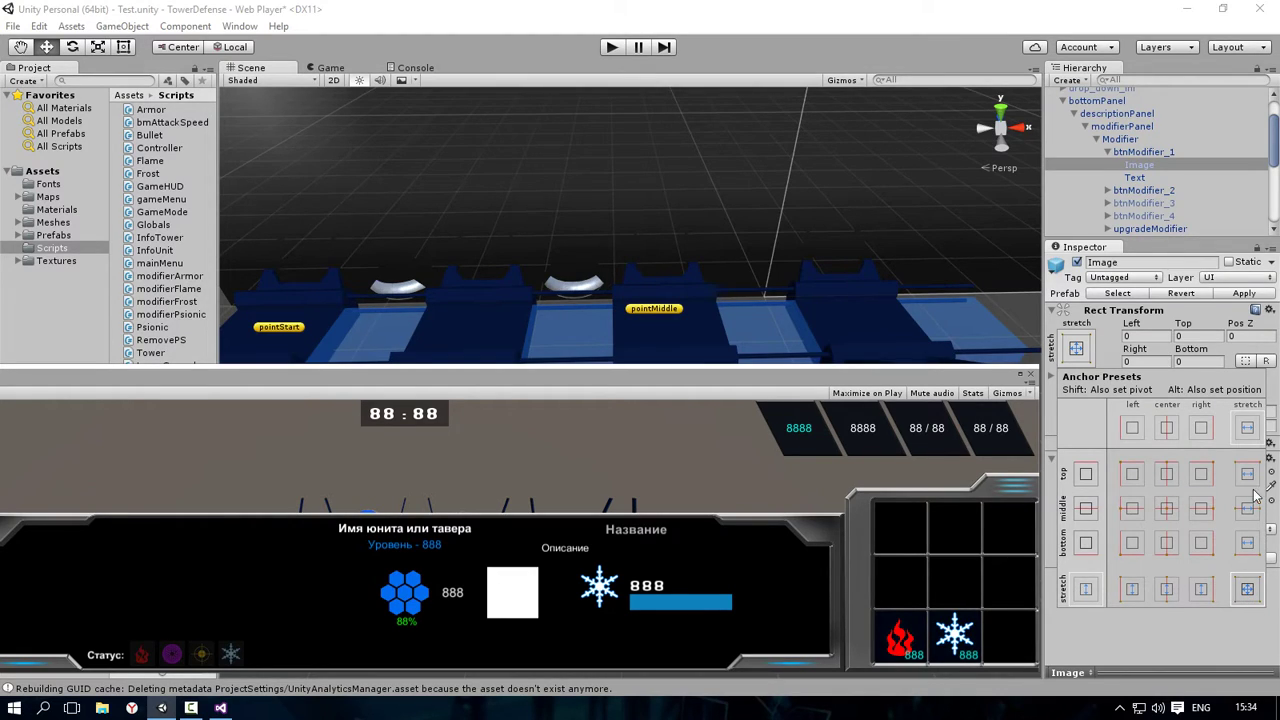
pyautogui.click(1248, 510)
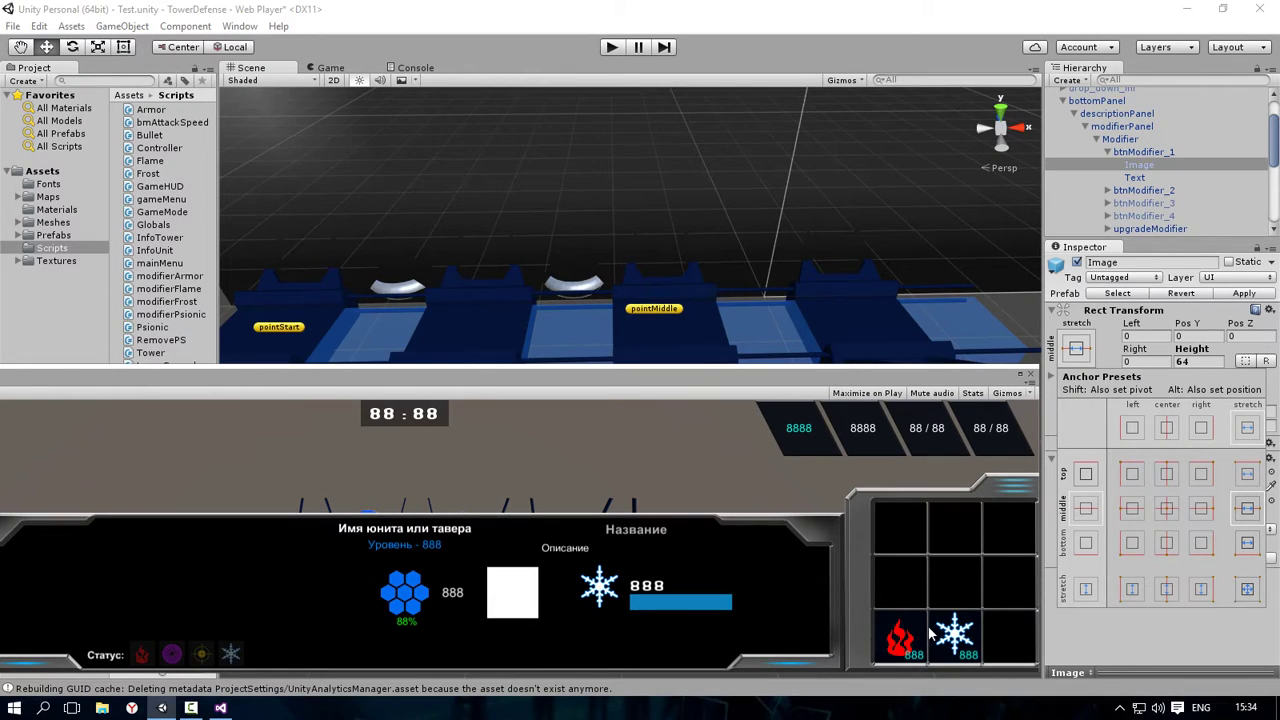
pyautogui.click(1247, 473)
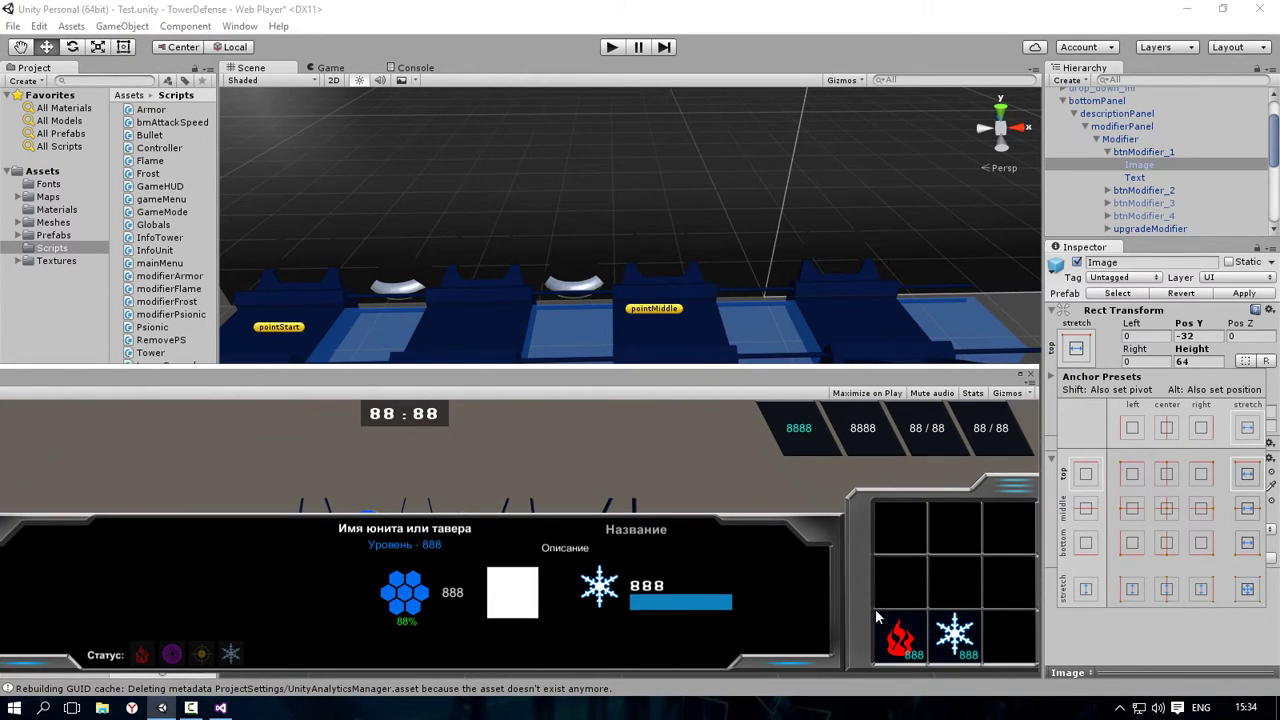
pyautogui.click(1247, 590)
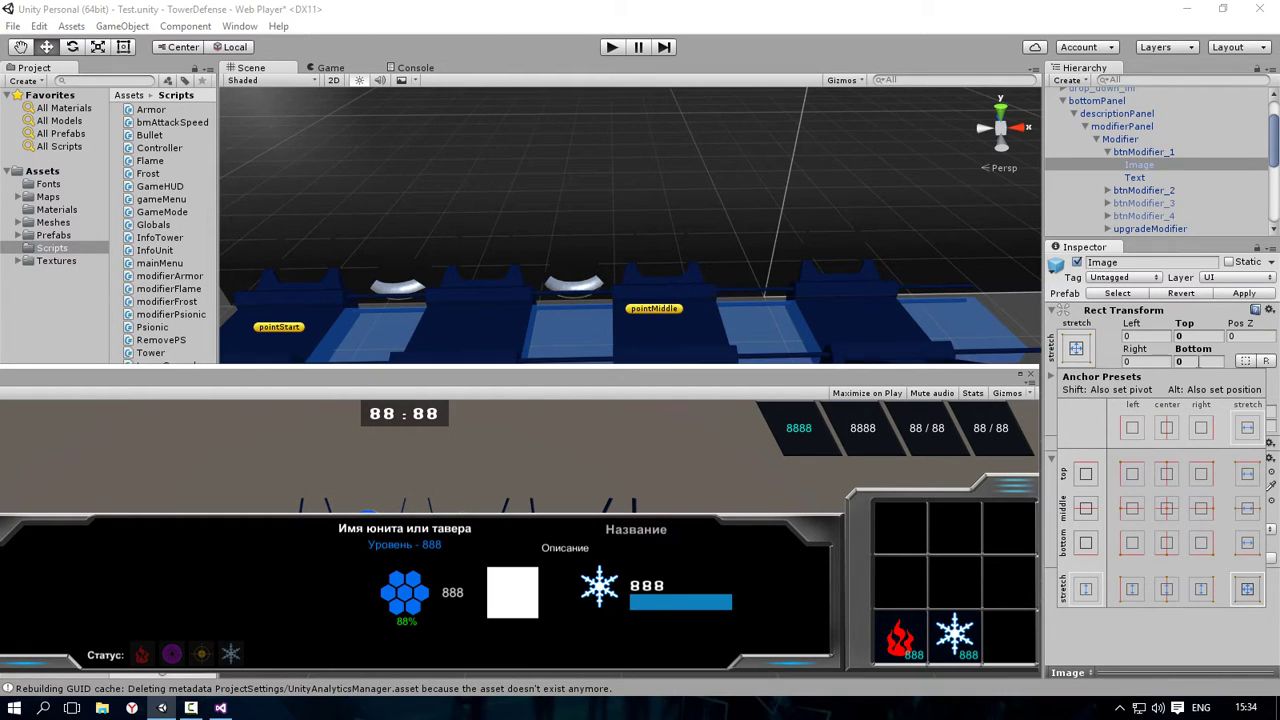
pyautogui.click(1185, 336)
pyautogui.write('1')
pyautogui.click(1199, 361)
pyautogui.write('1')
pyautogui.click(1140, 362)
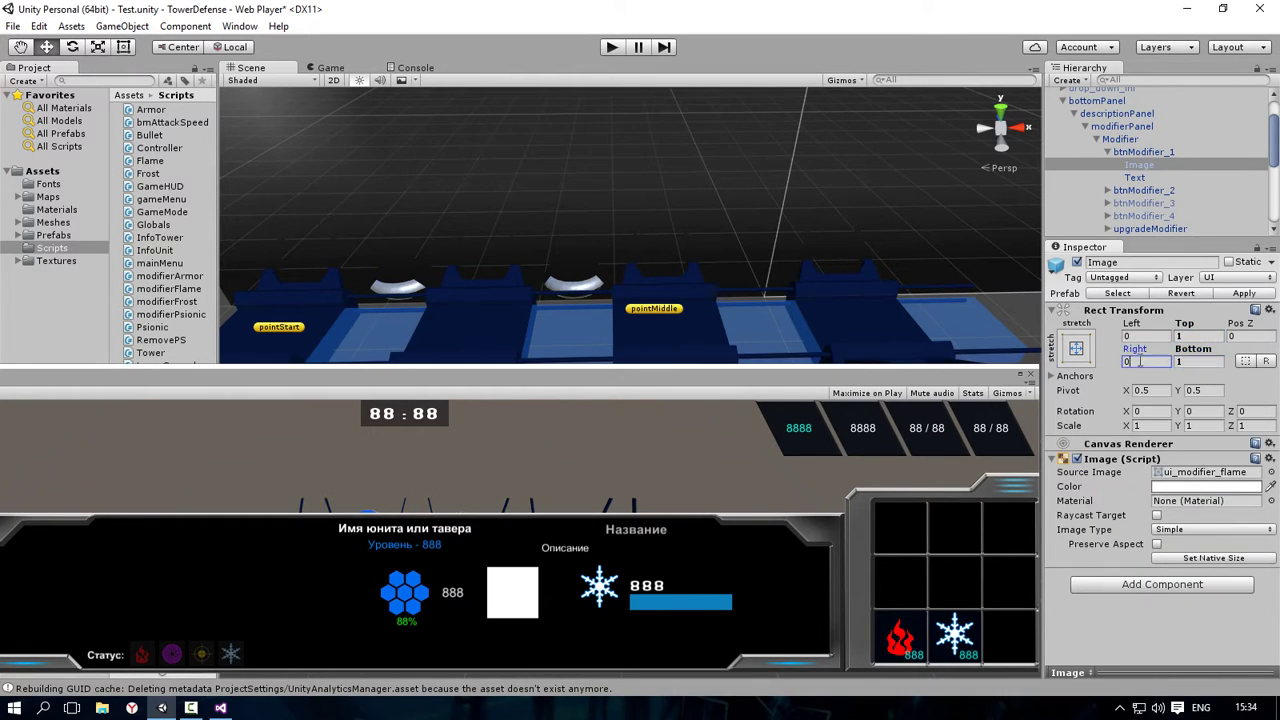
pyautogui.write('1')
pyautogui.click(1140, 336)
pyautogui.write('1')
# Step: Alt-apply the stretch-stretch preset so the Image fills its button with all offsets at 0
pyautogui.click(1076, 347)
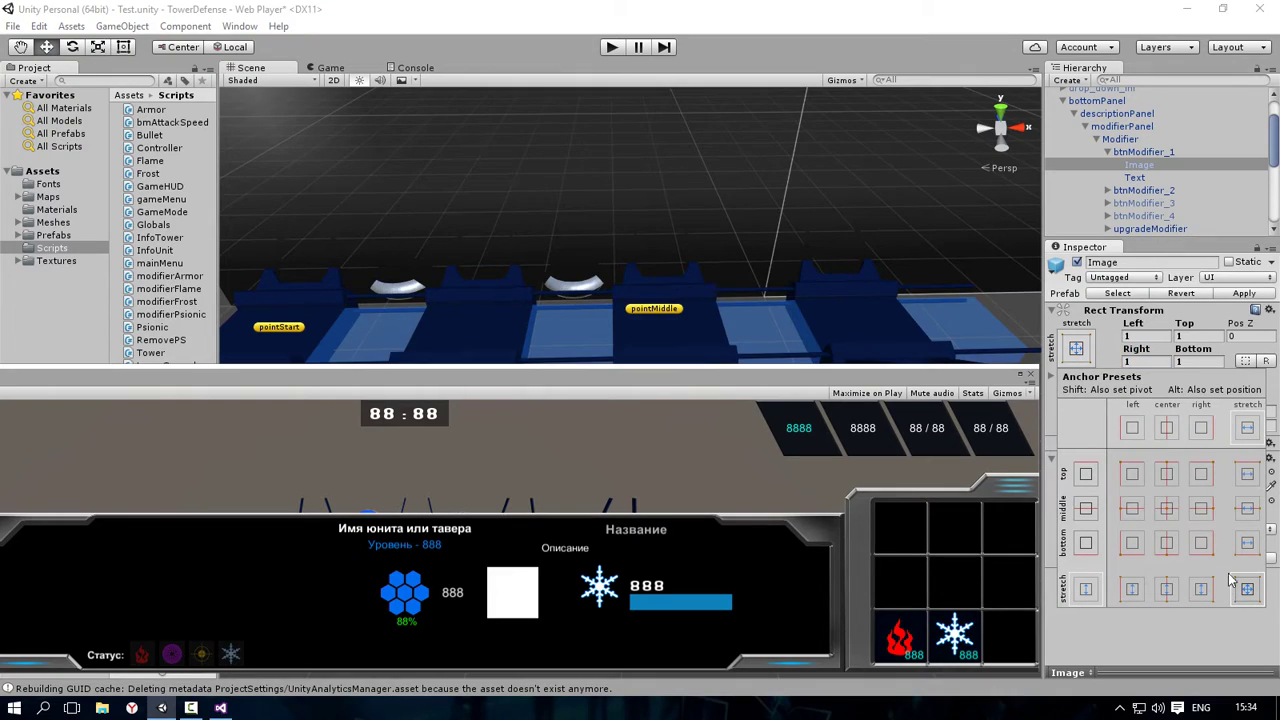
pyautogui.press('alt')
pyautogui.keyDown('alt'); pyautogui.click(1252, 595); pyautogui.keyUp('alt')
pyautogui.press('alt')
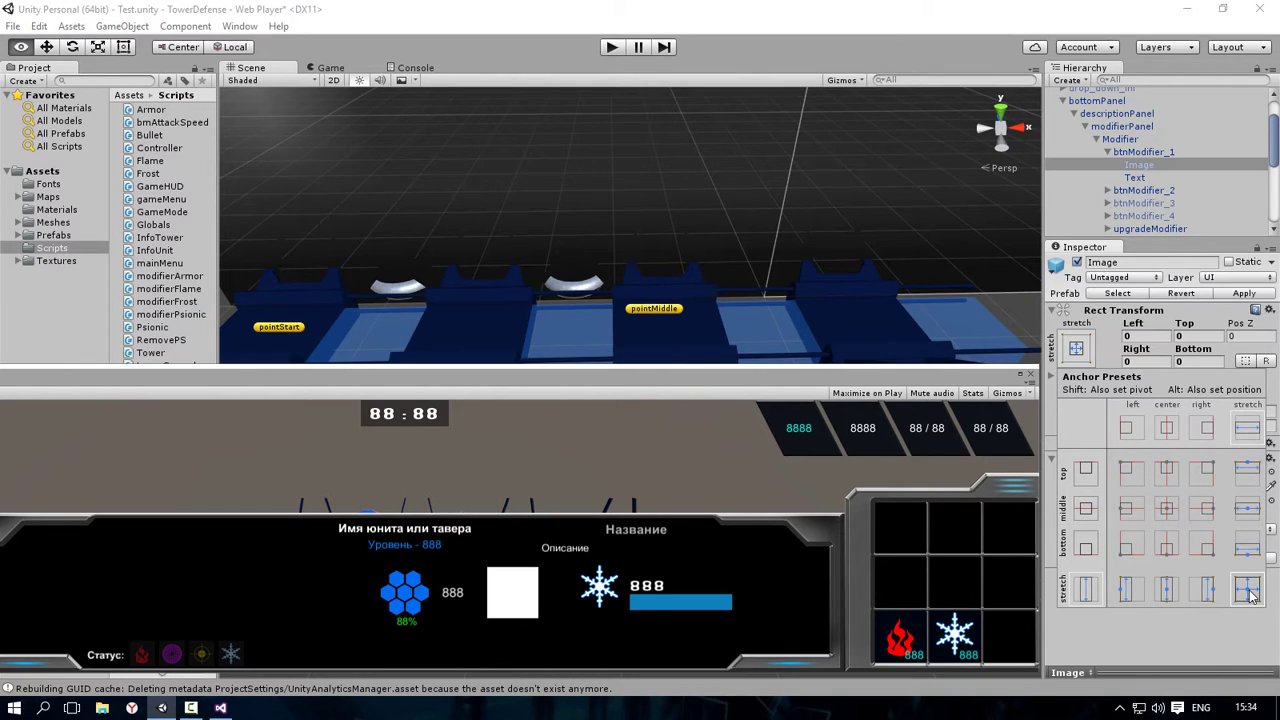
pyautogui.keyDown('alt'); pyautogui.click(1250, 594); pyautogui.keyUp('alt')
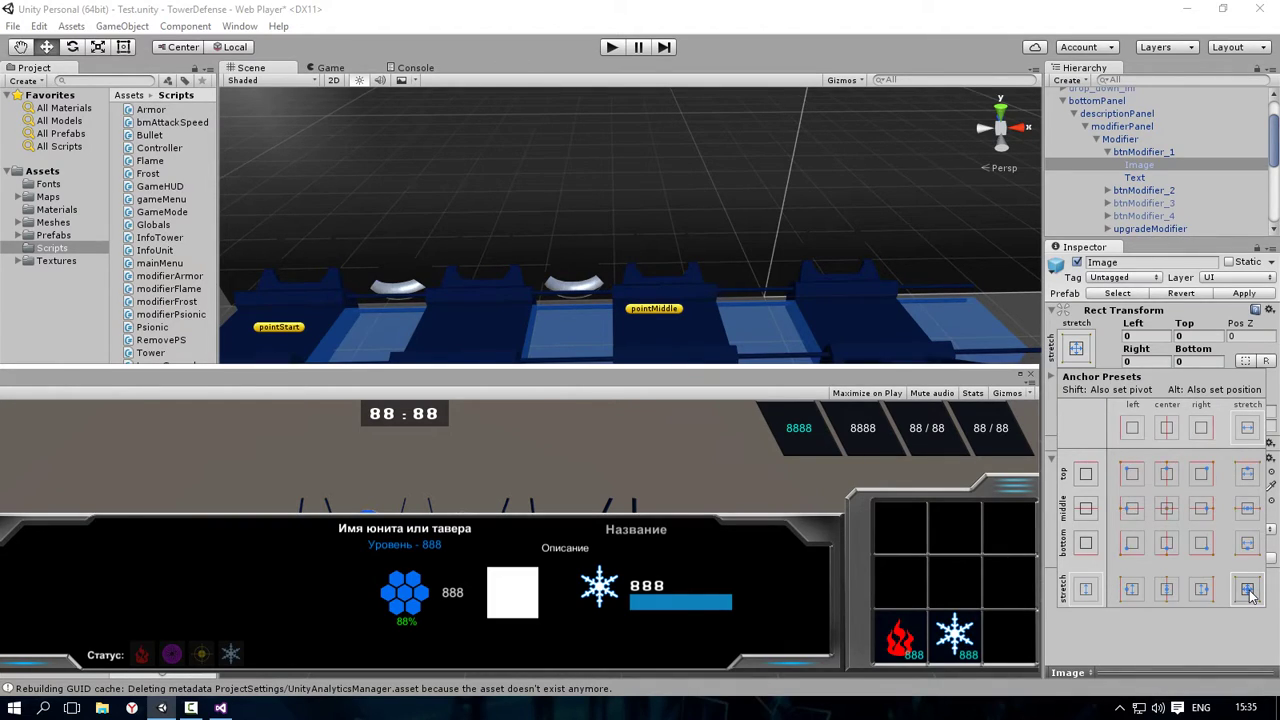
pyautogui.keyDown('alt'); pyautogui.keyDown('shift'); pyautogui.click(1250, 594); pyautogui.keyUp('shift'); pyautogui.keyUp('alt')
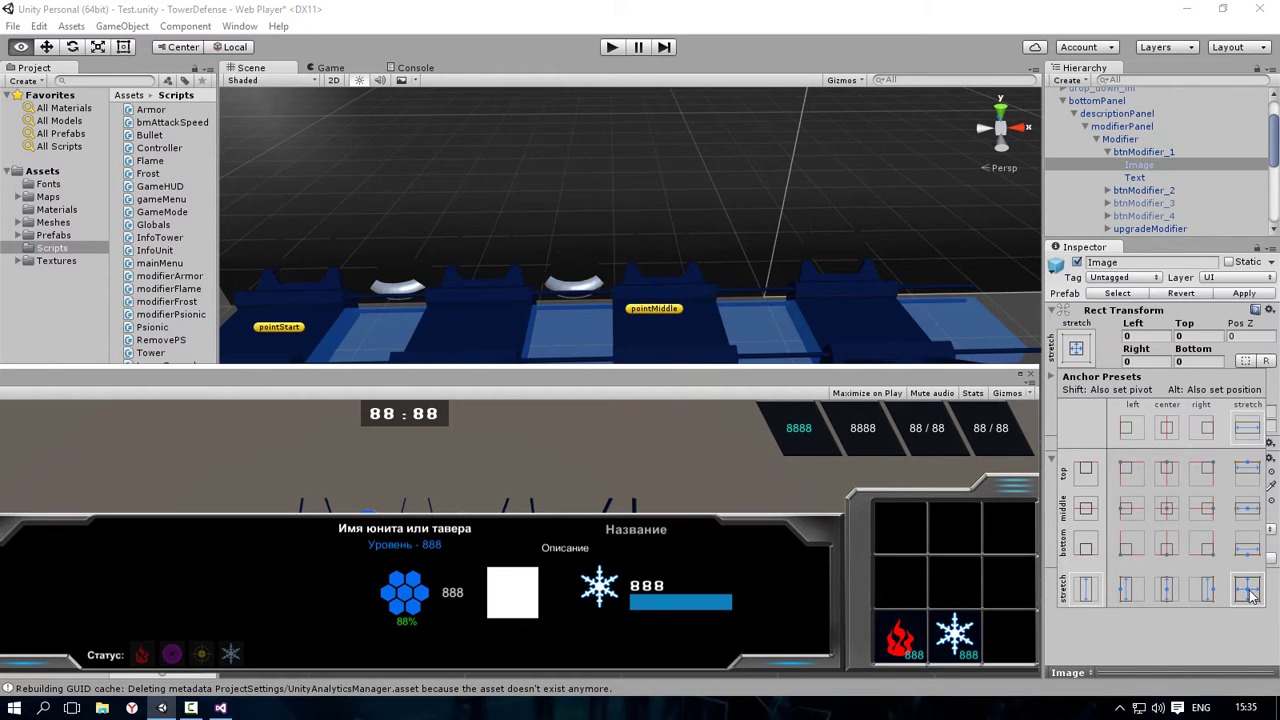
pyautogui.click(1143, 340)
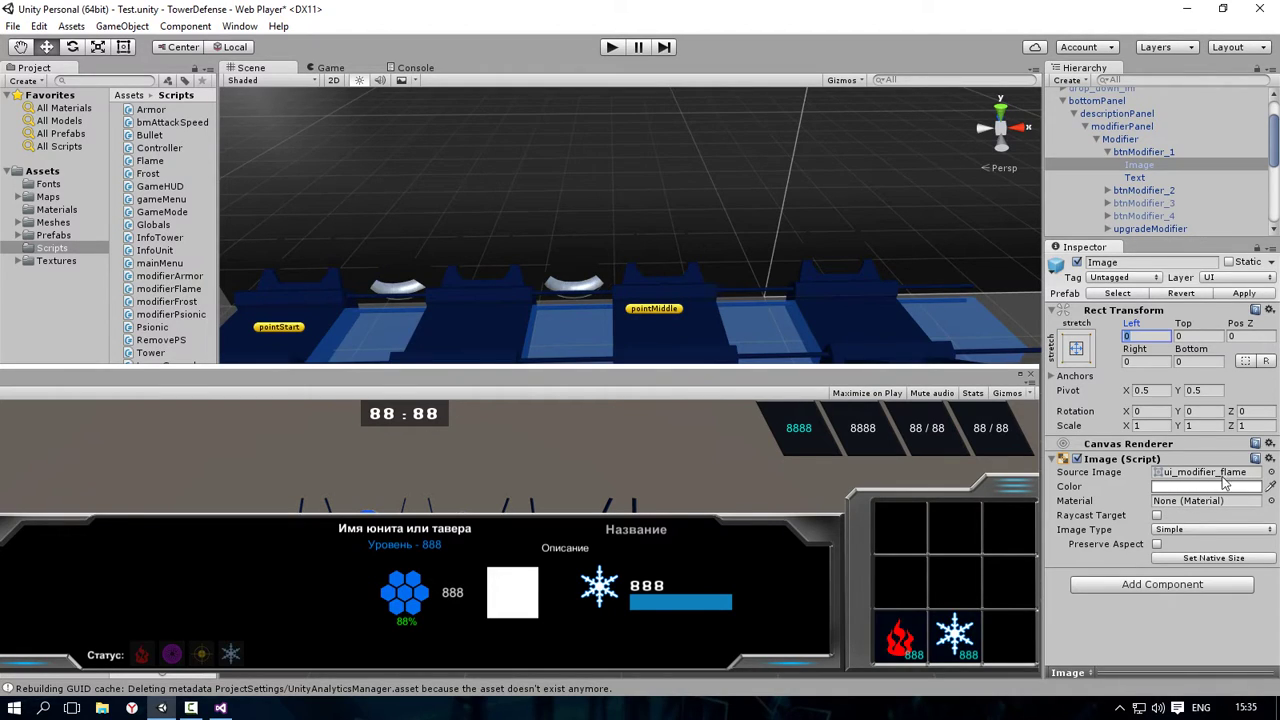
pyautogui.click(1271, 472)
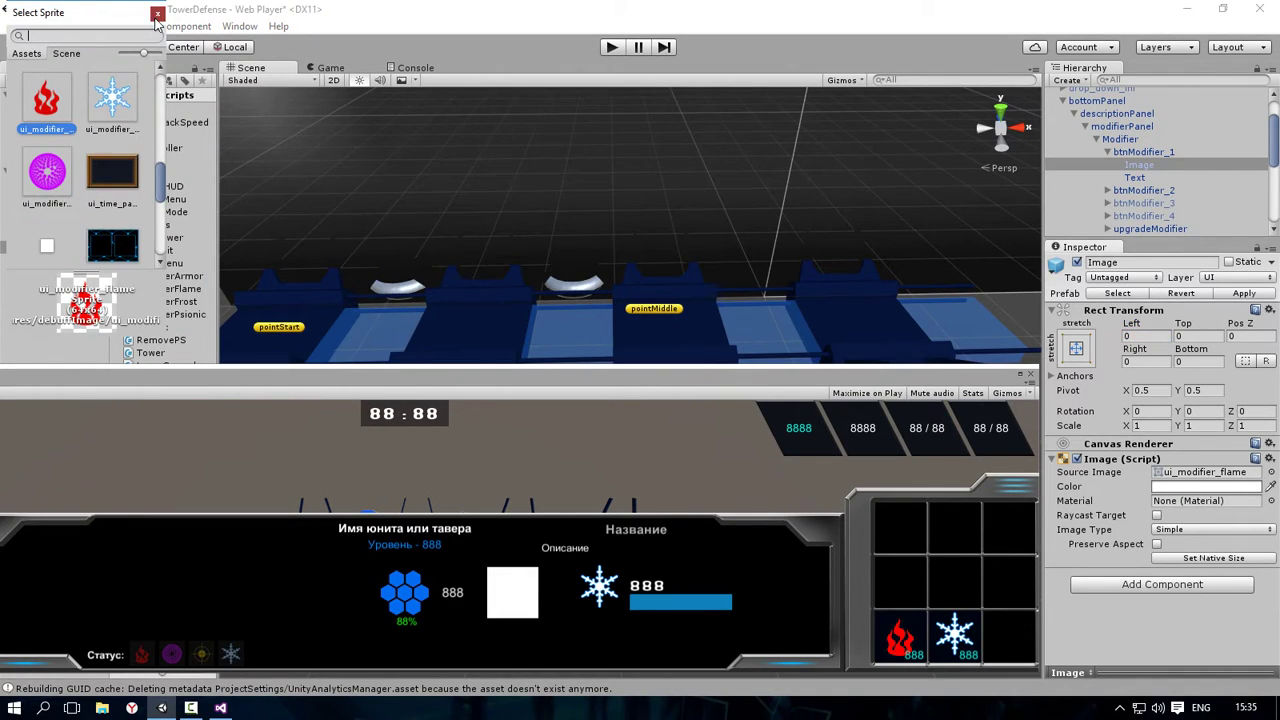
pyautogui.press('Escape')
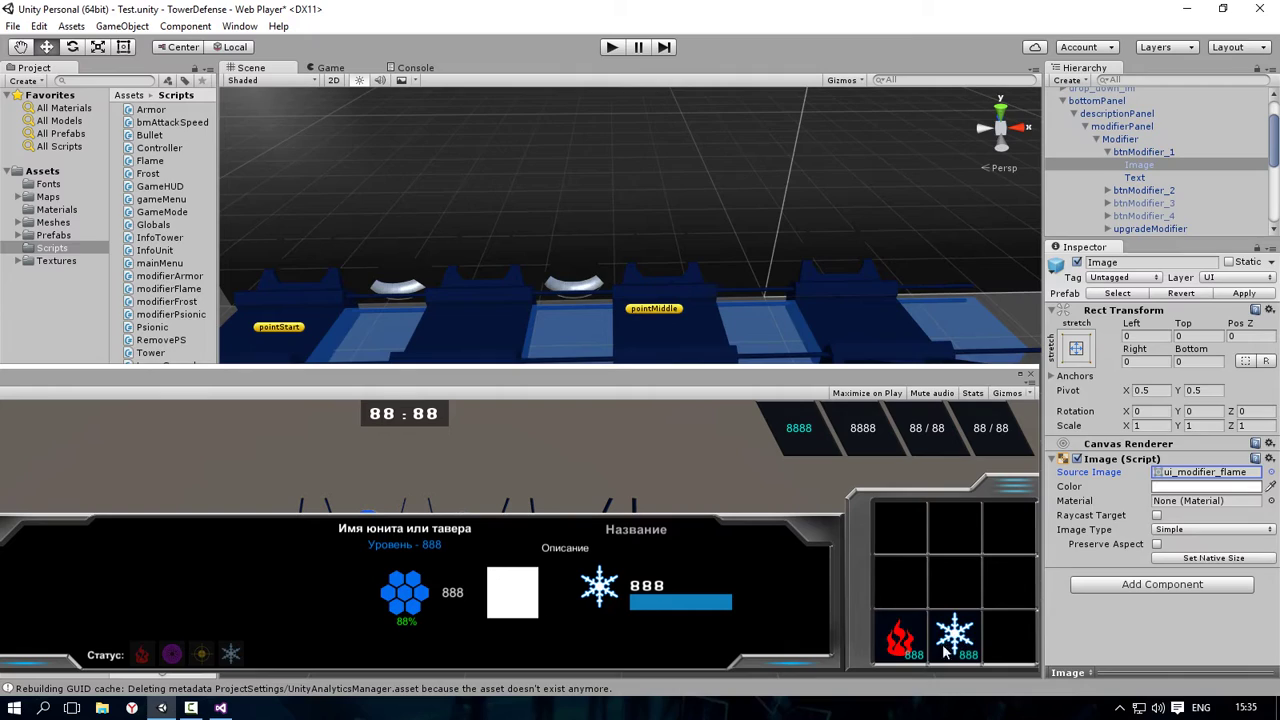
pyautogui.click(1271, 472)
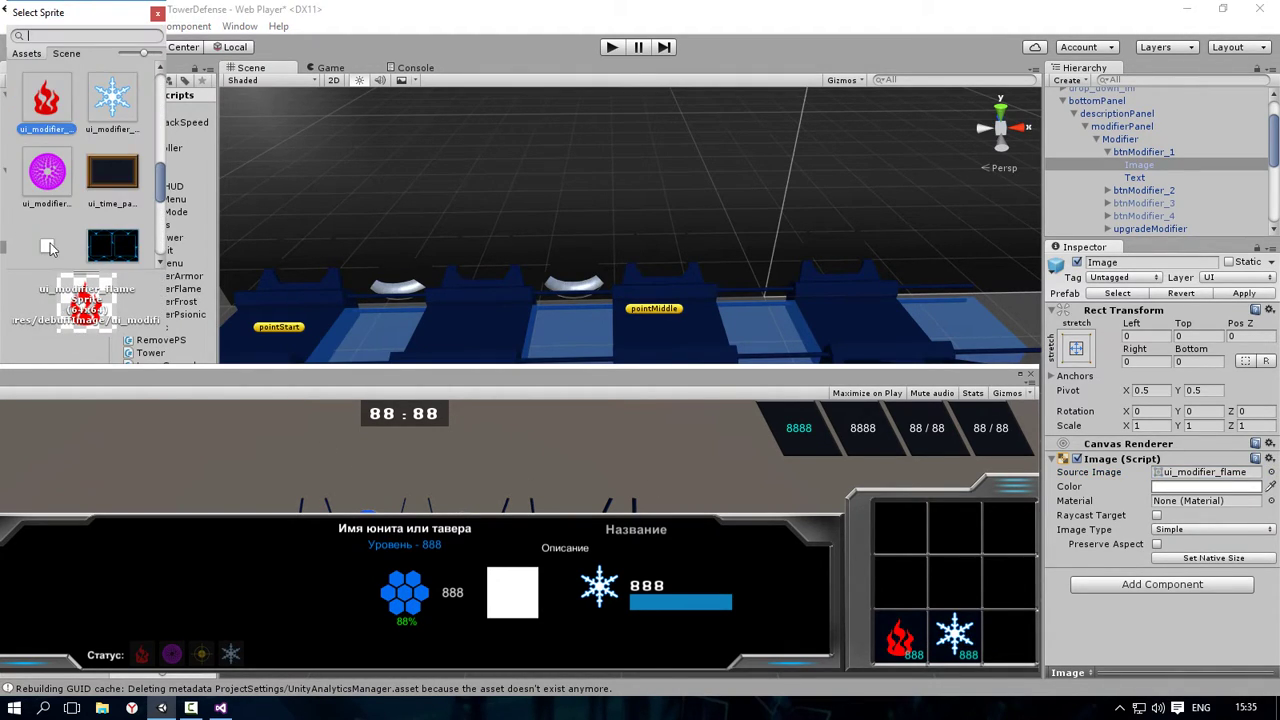
pyautogui.click(48, 246)
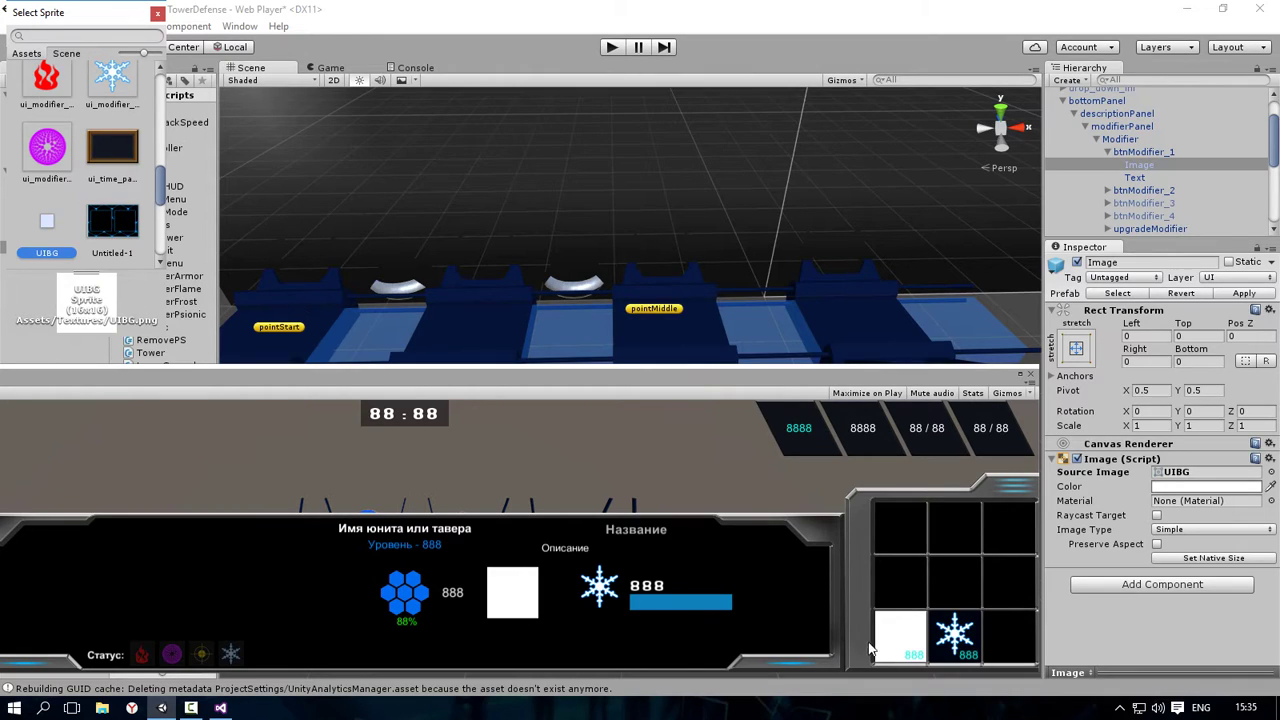
pyautogui.click(46, 78)
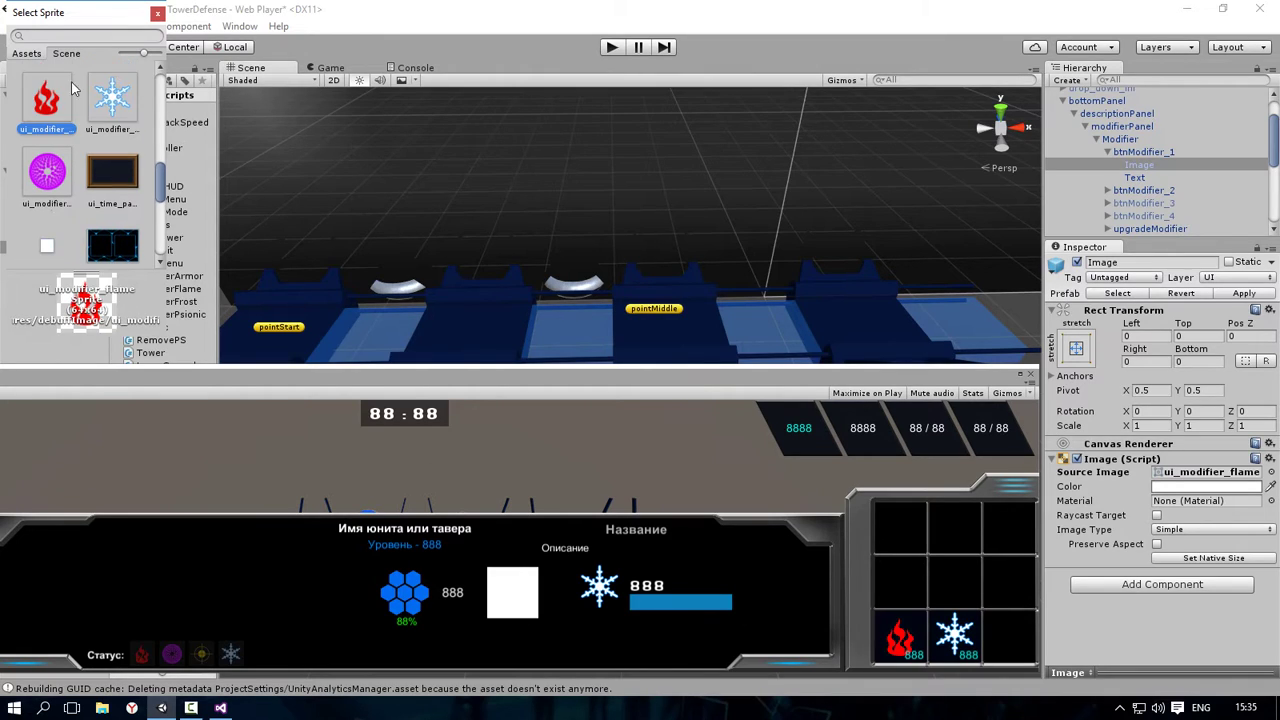
pyautogui.click(158, 14)
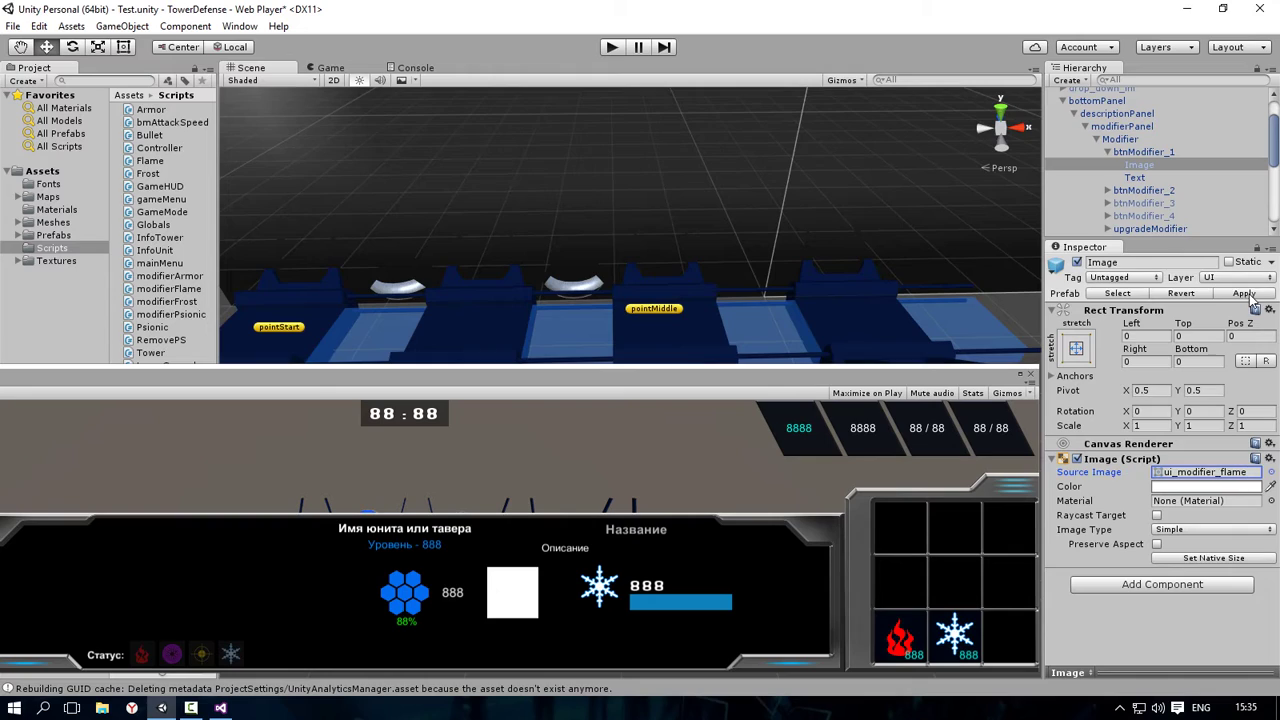
# Step: Select btnModifier_1's Text child and uncheck Rich Text for its 888 label
pyautogui.click(1135, 178)
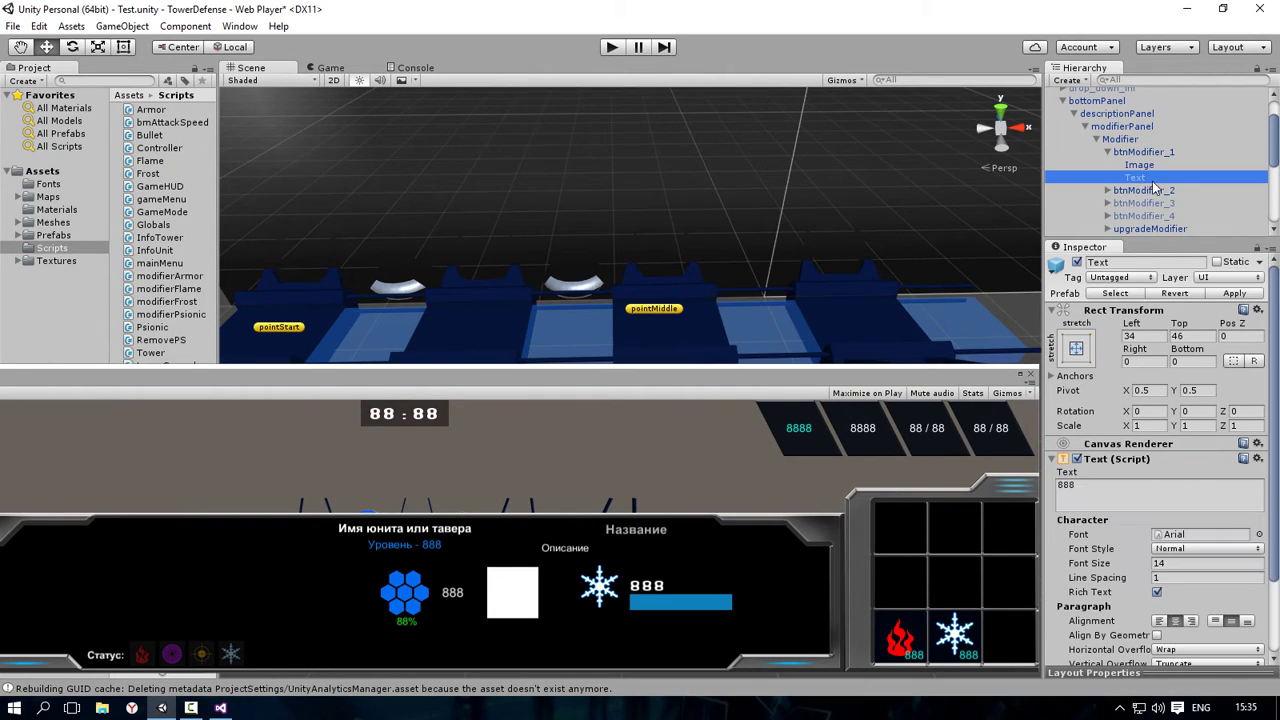
pyautogui.click(1130, 152)
pyautogui.click(1142, 178)
pyautogui.click(1140, 154)
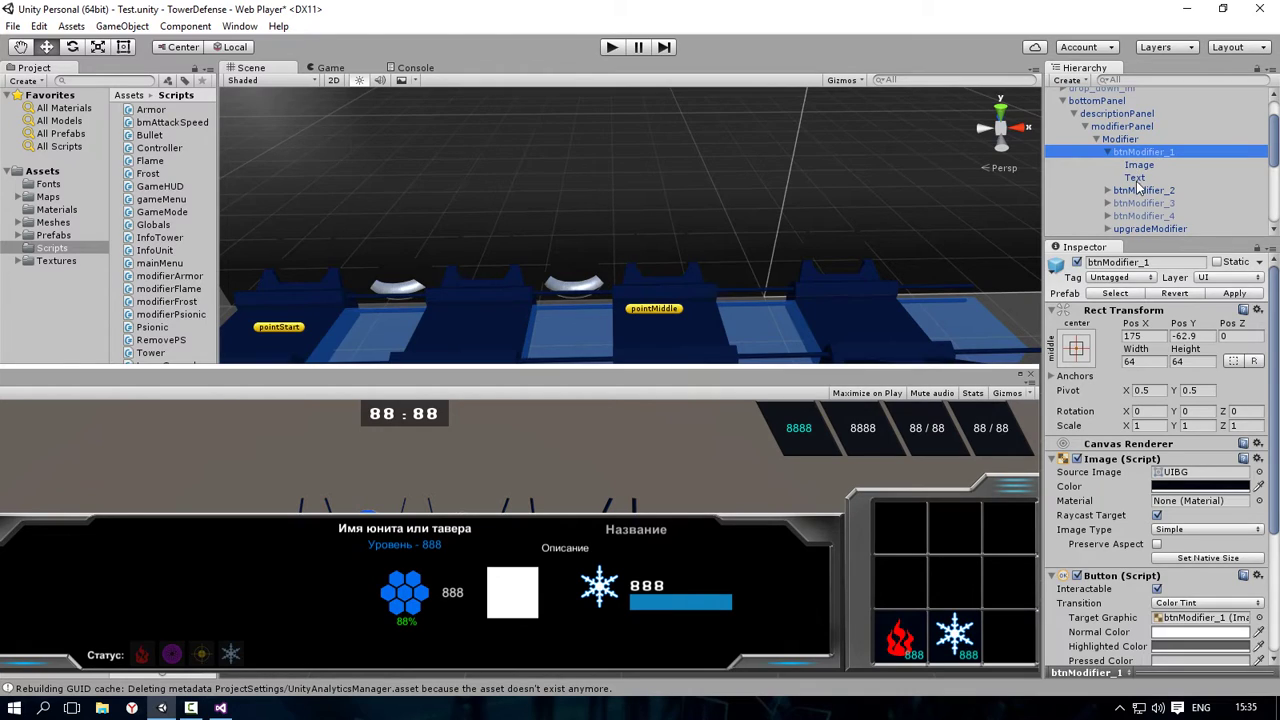
pyautogui.click(1137, 179)
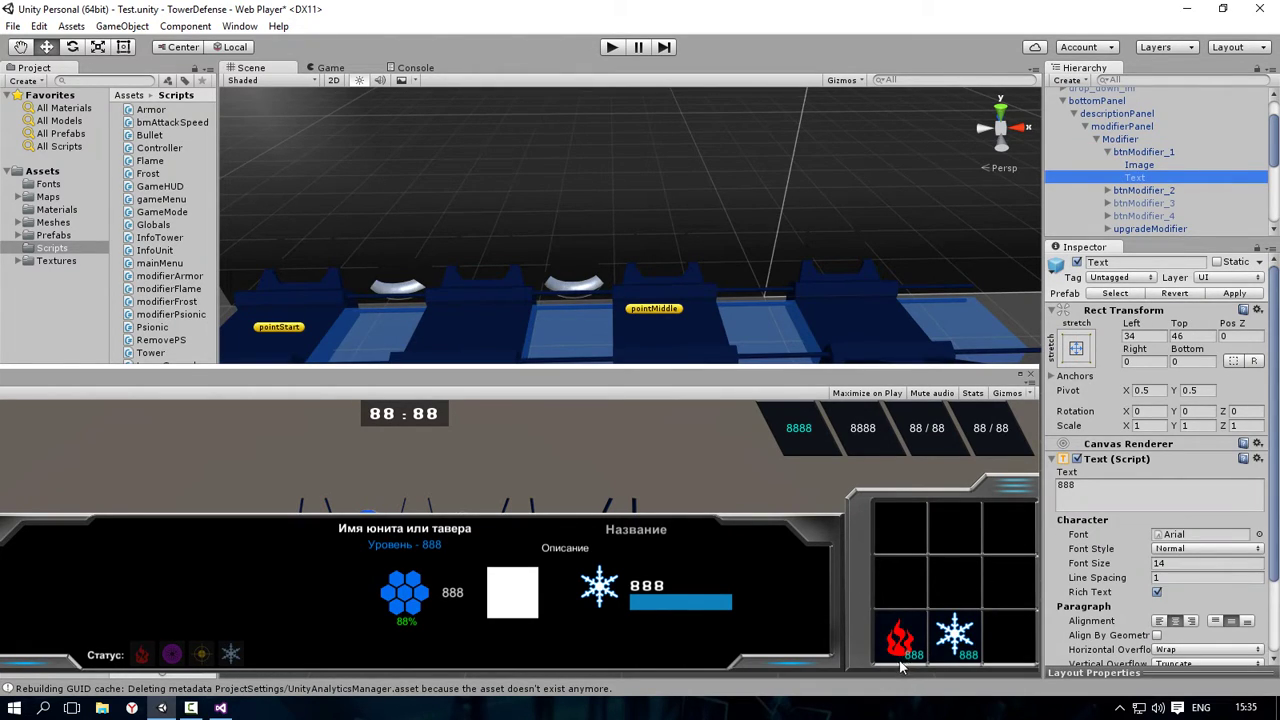
pyautogui.click(1108, 492)
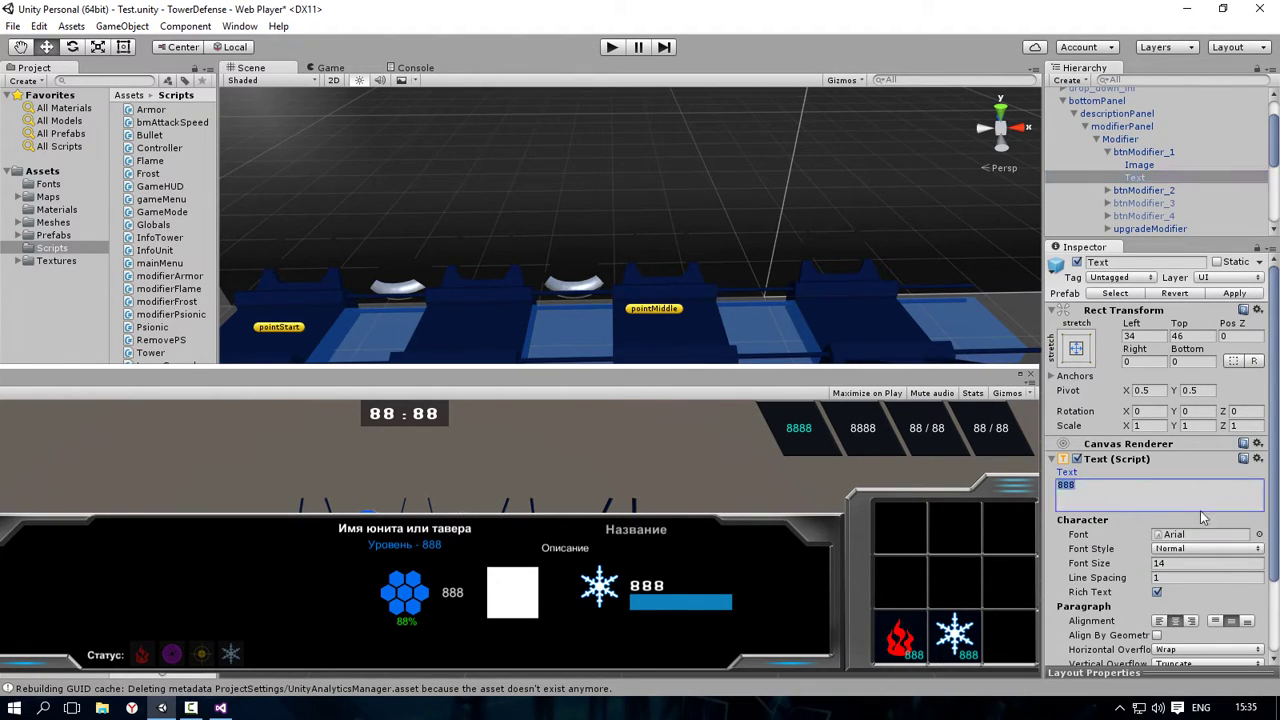
pyautogui.moveTo(1277, 425); pyautogui.dragTo(1277, 553)
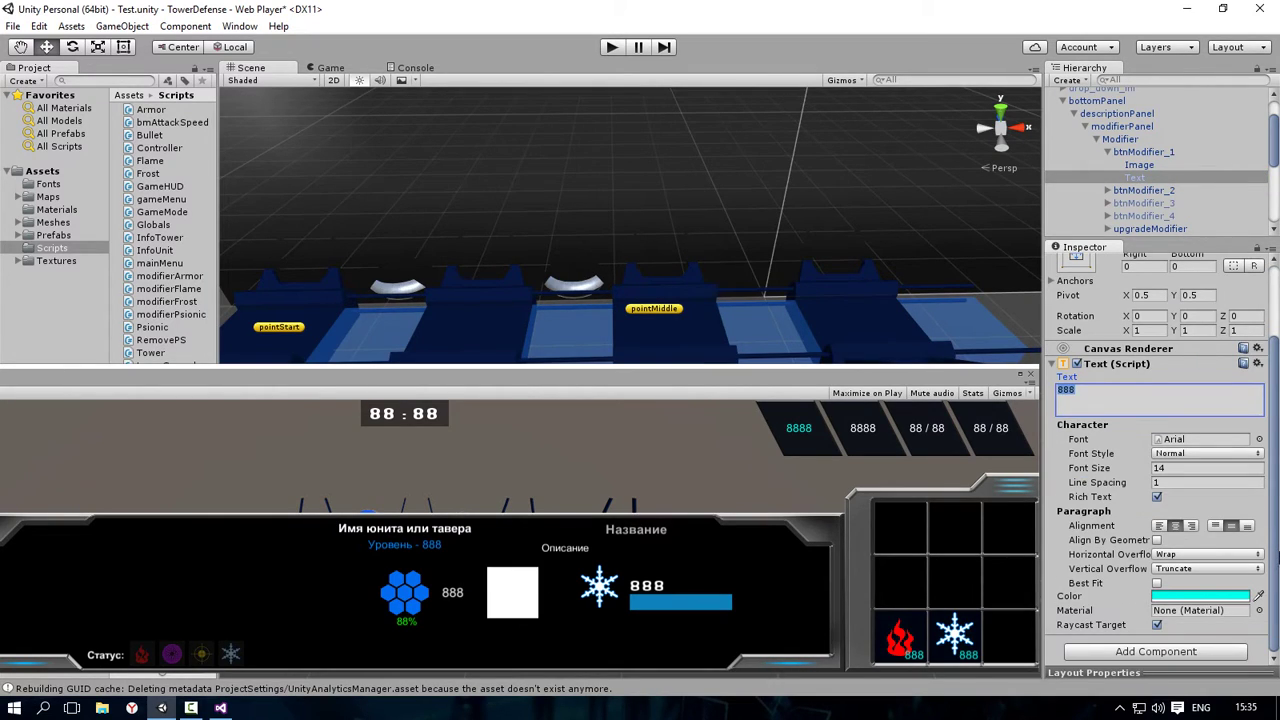
pyautogui.click(1177, 468)
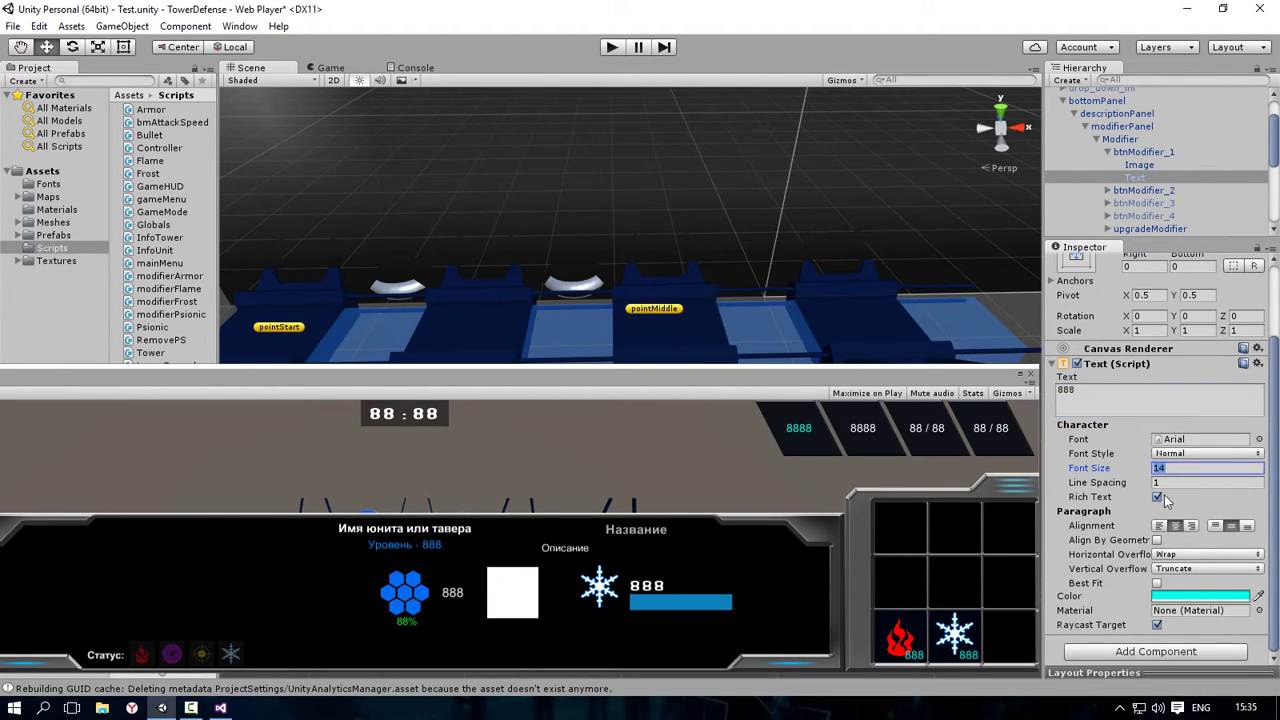
pyautogui.click(1160, 497)
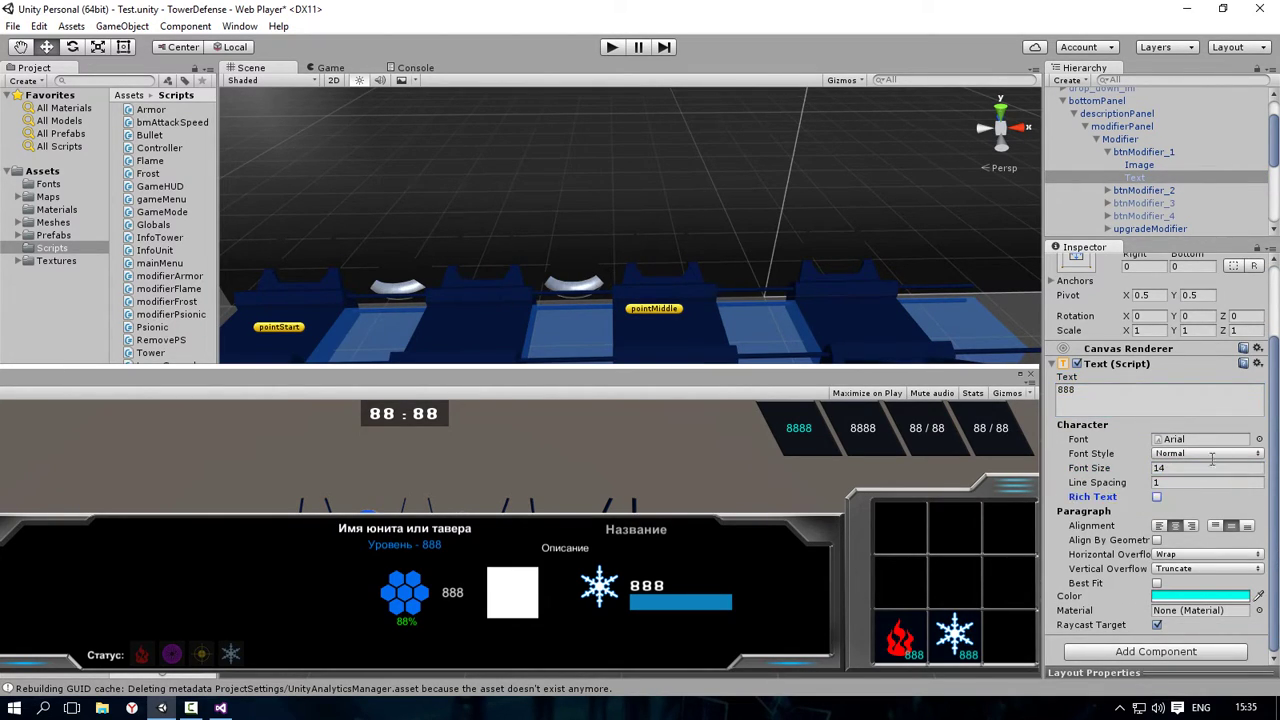
pyautogui.click(1157, 625)
pyautogui.scroll(3, 1219, 487)
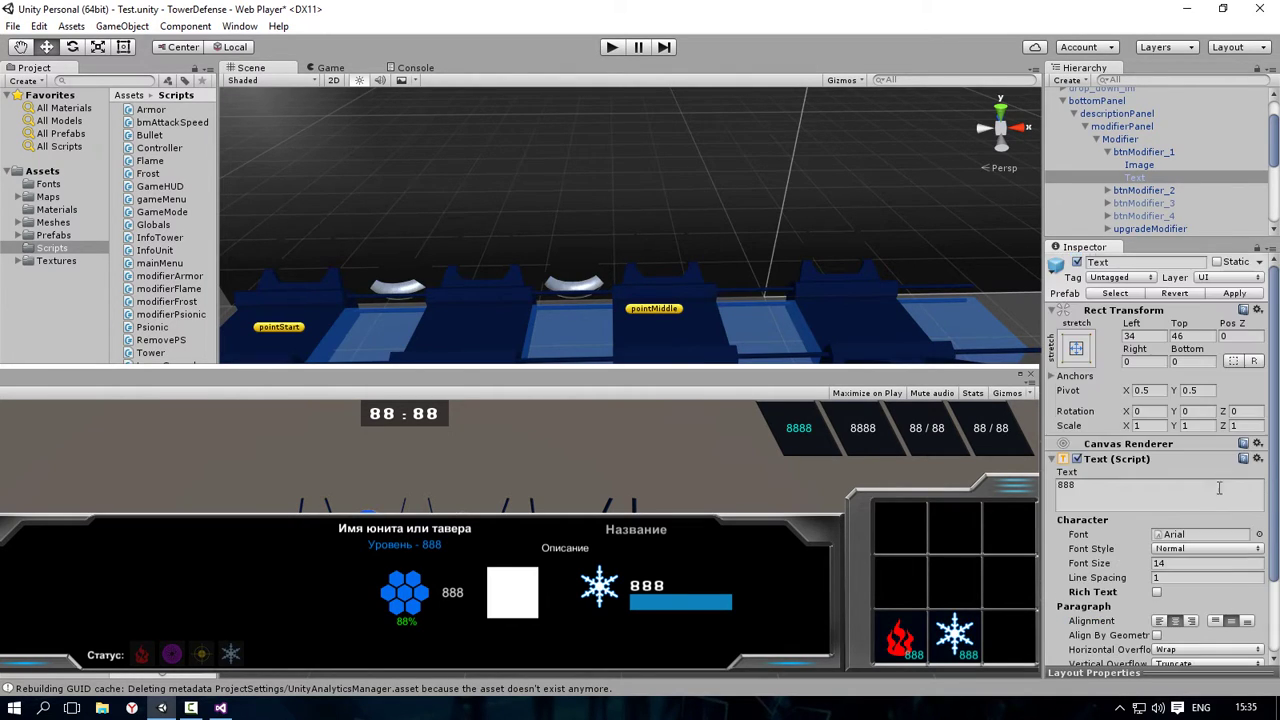
pyautogui.click(1145, 336)
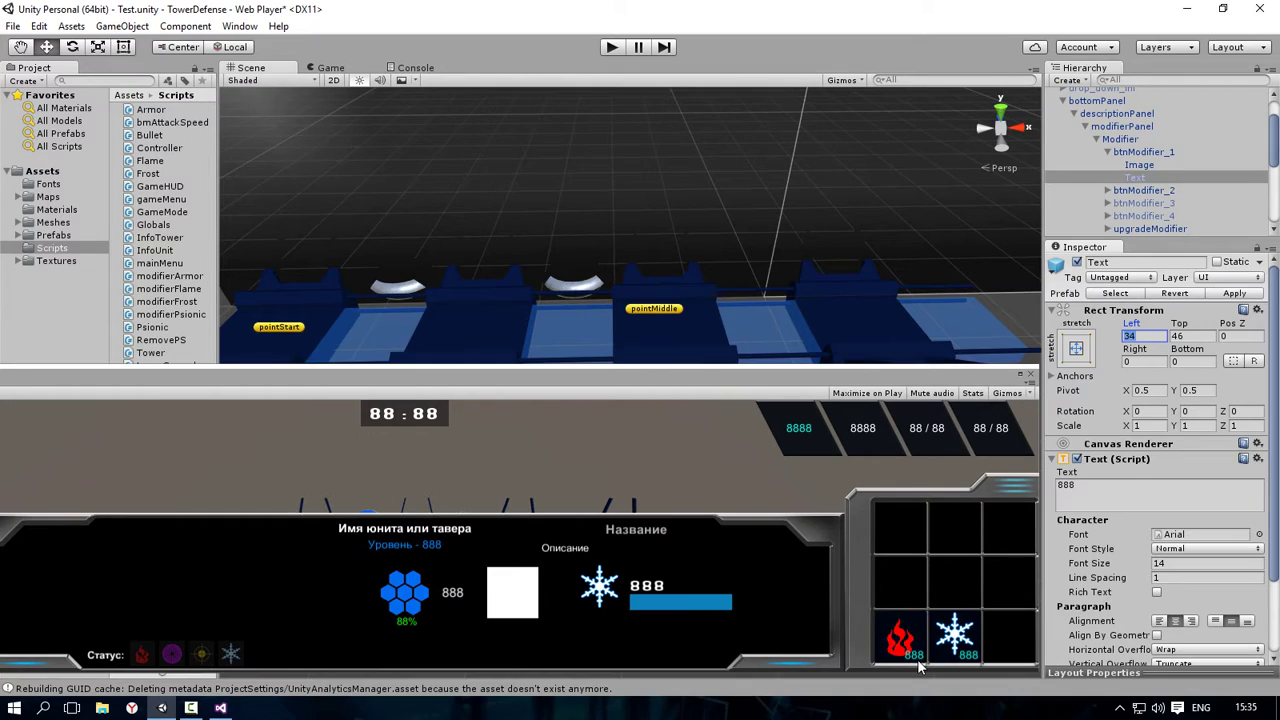
# Step: Collapse btnModifier_1 and deactivate btnModifier_1 and btnModifier_2, hiding the flame and frost icons
pyautogui.click(1108, 152)
pyautogui.click(1148, 153)
pyautogui.click(1148, 164)
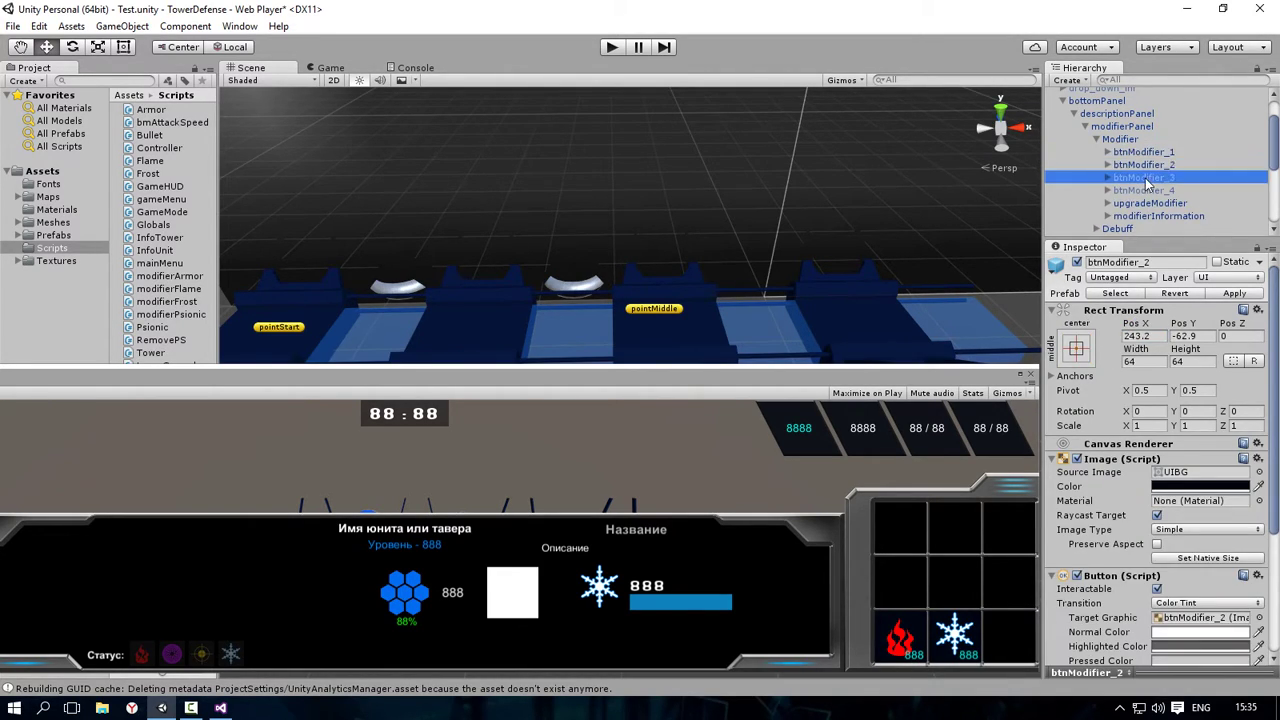
pyautogui.click(1150, 180)
pyautogui.click(1150, 164)
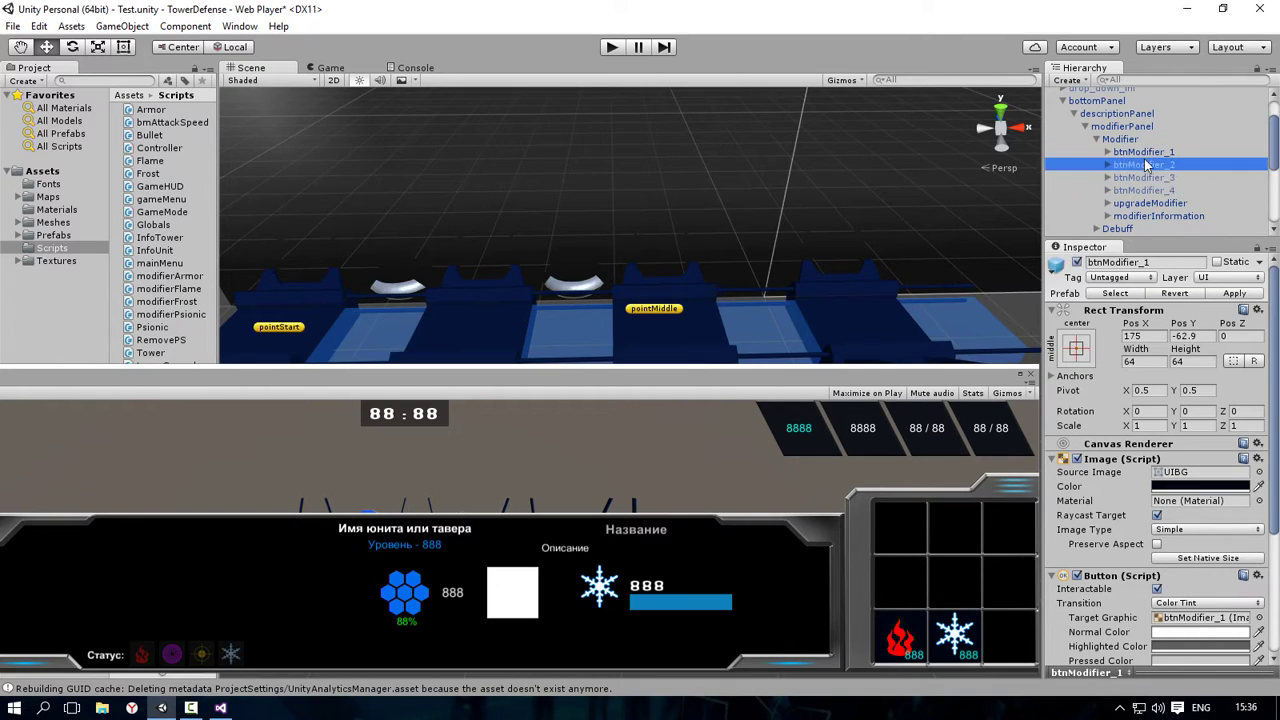
pyautogui.click(1162, 152)
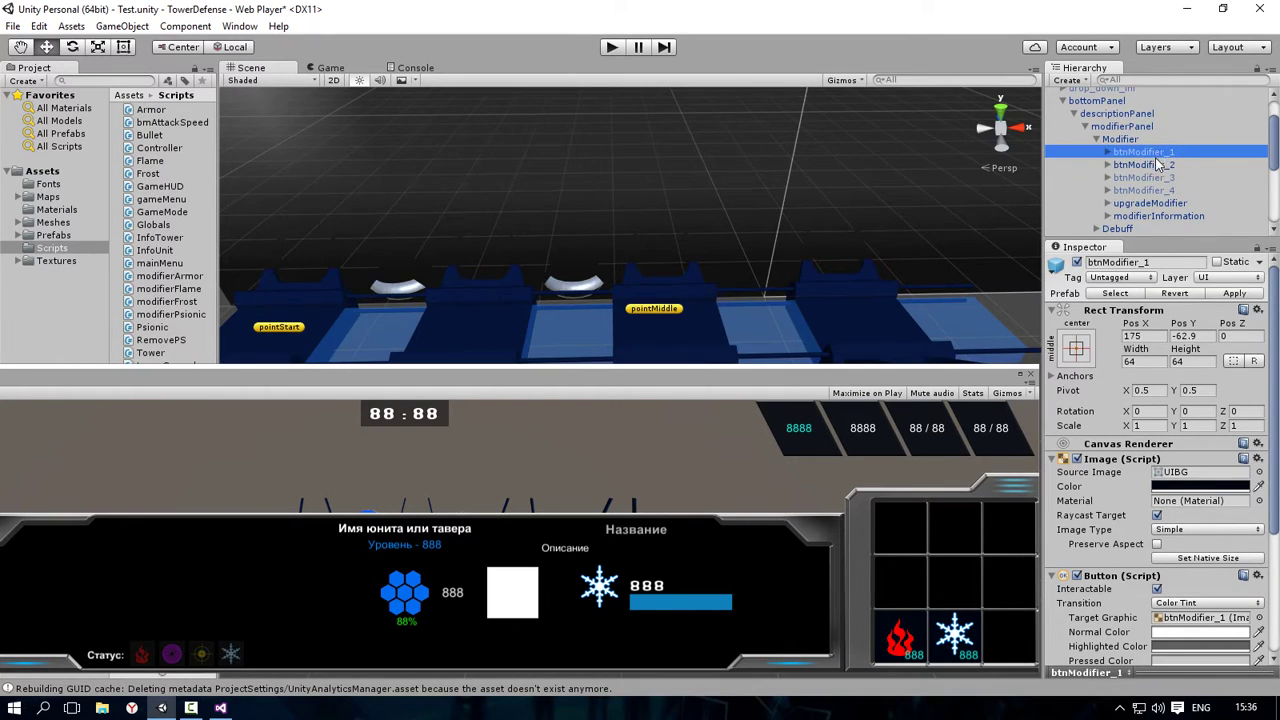
pyautogui.click(1088, 290)
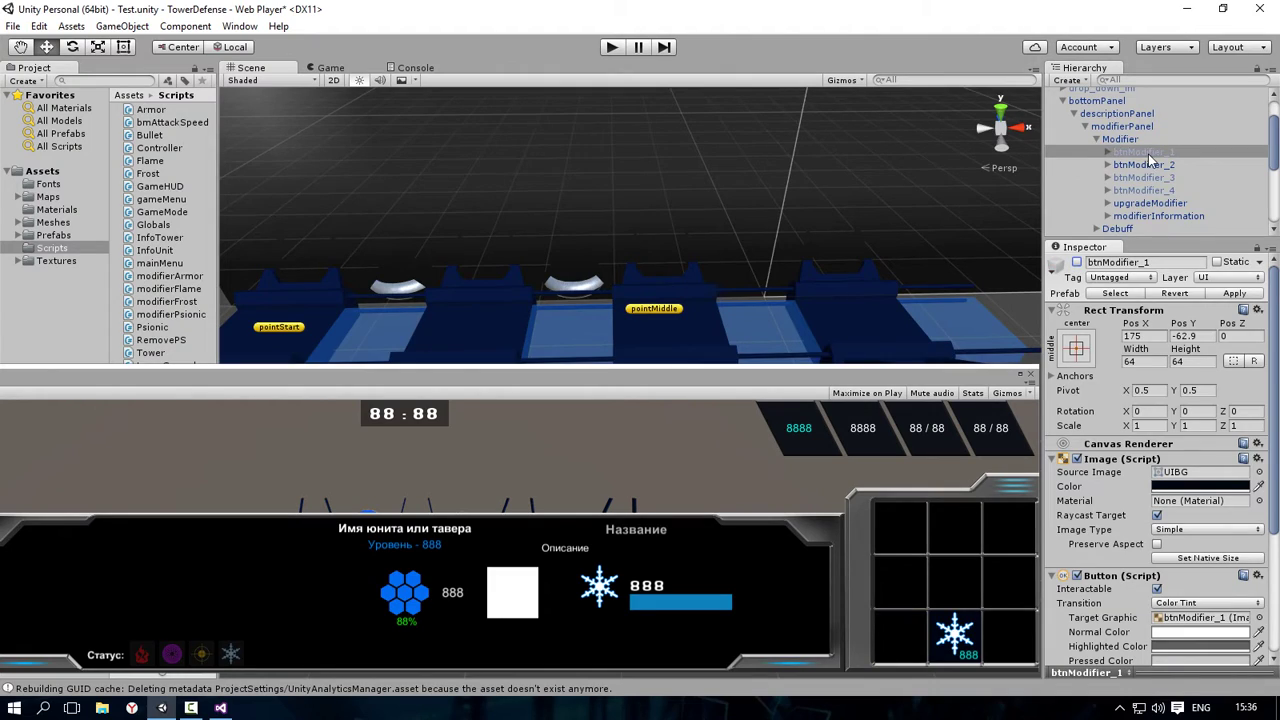
pyautogui.click(1150, 164)
pyautogui.click(1077, 262)
pyautogui.click(1140, 177)
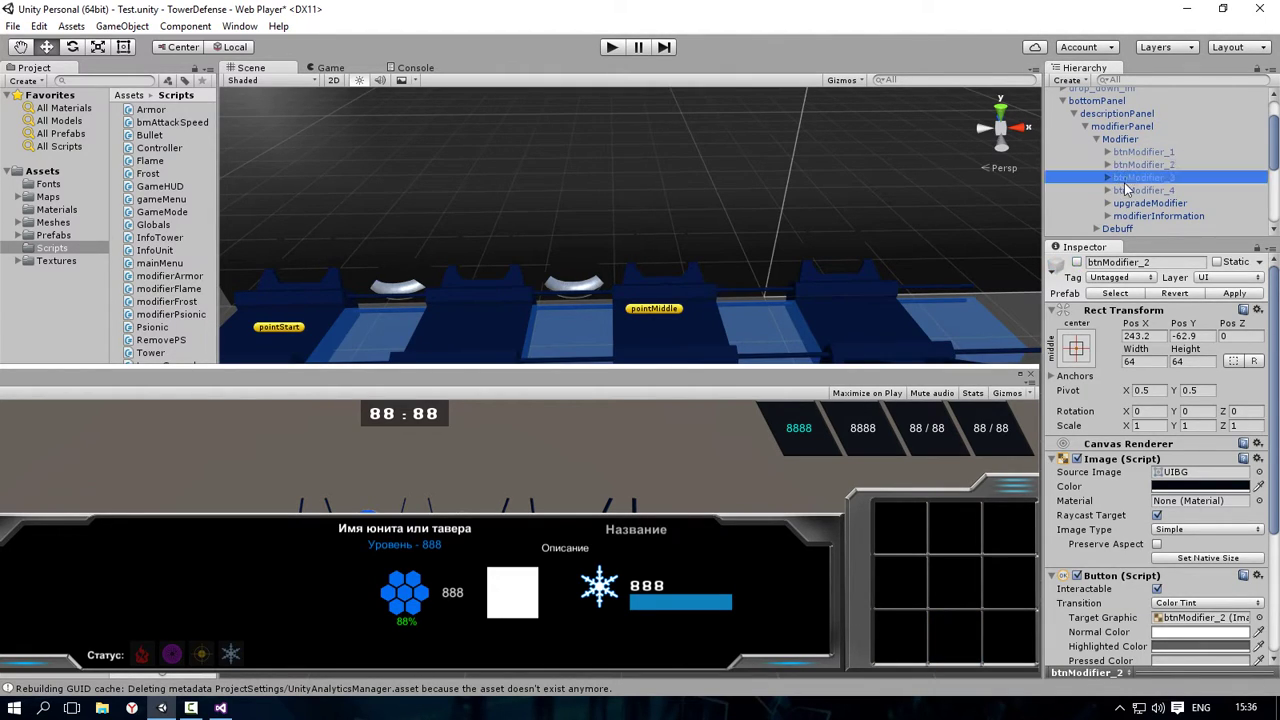
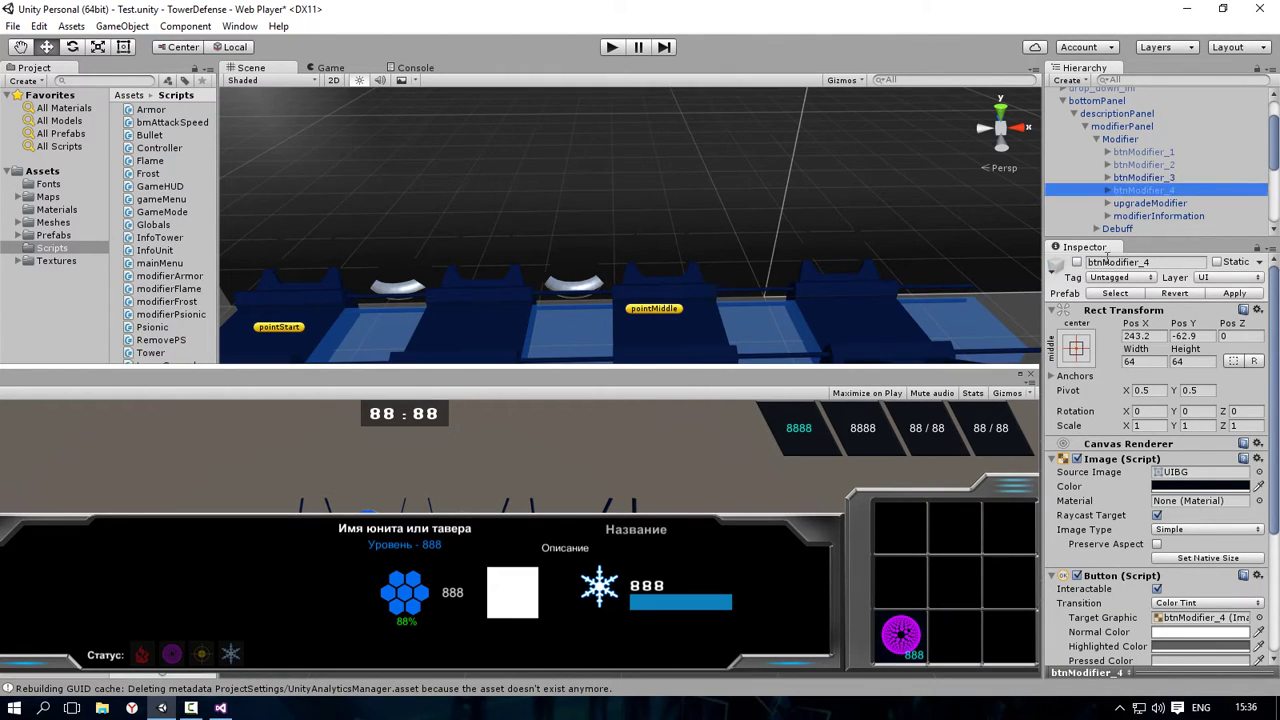
# Step: Enable btnModifier_4, then glance at the Console and Game views before returning to Scene
pyautogui.click(1077, 263)
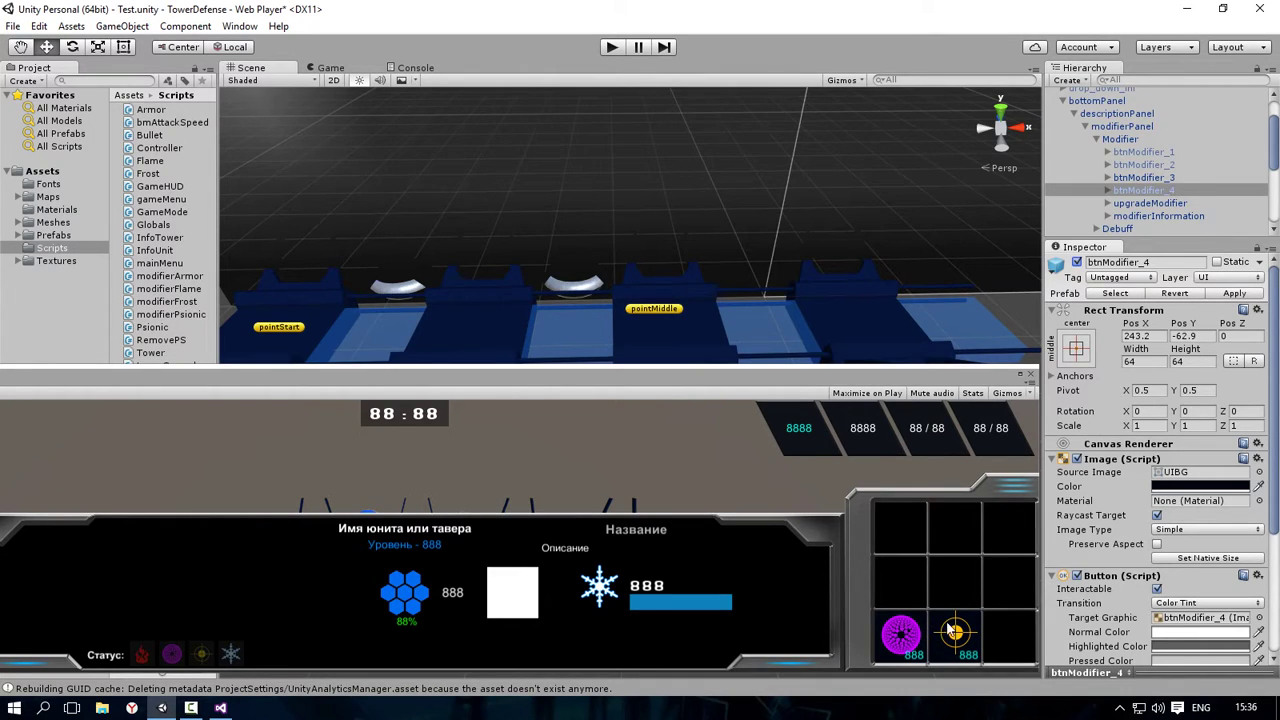
pyautogui.click(405, 67)
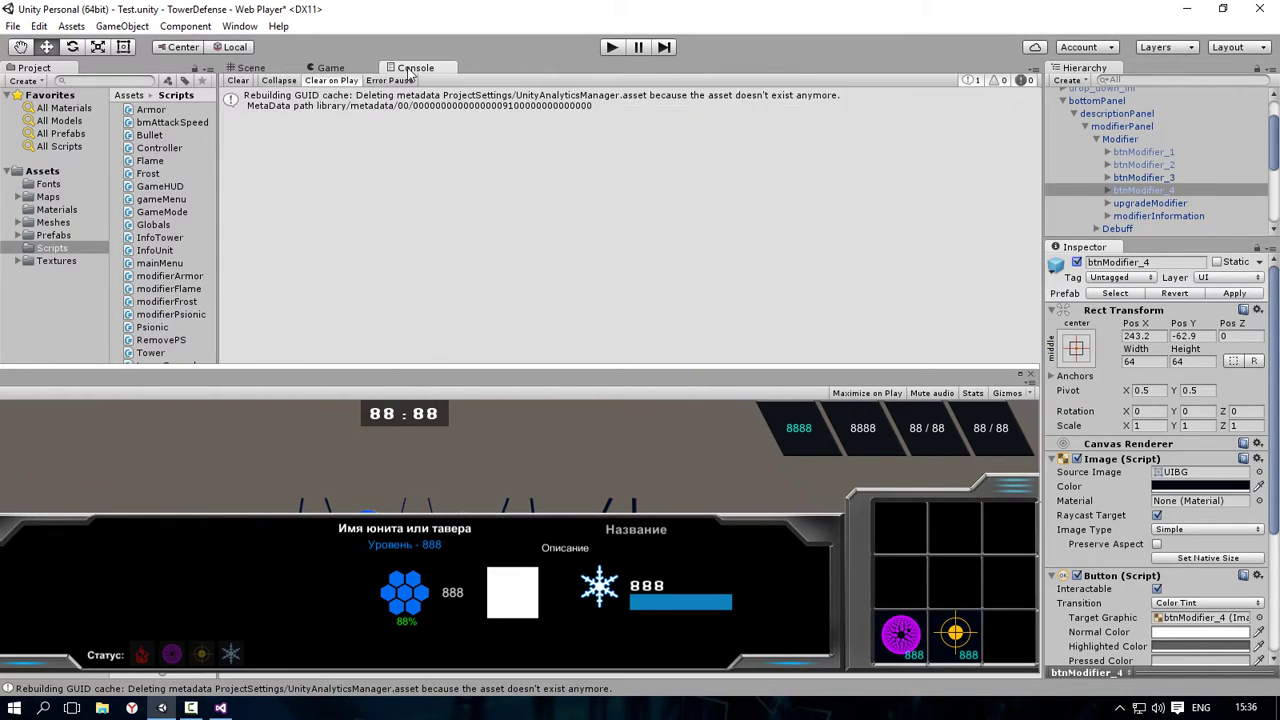
pyautogui.click(315, 68)
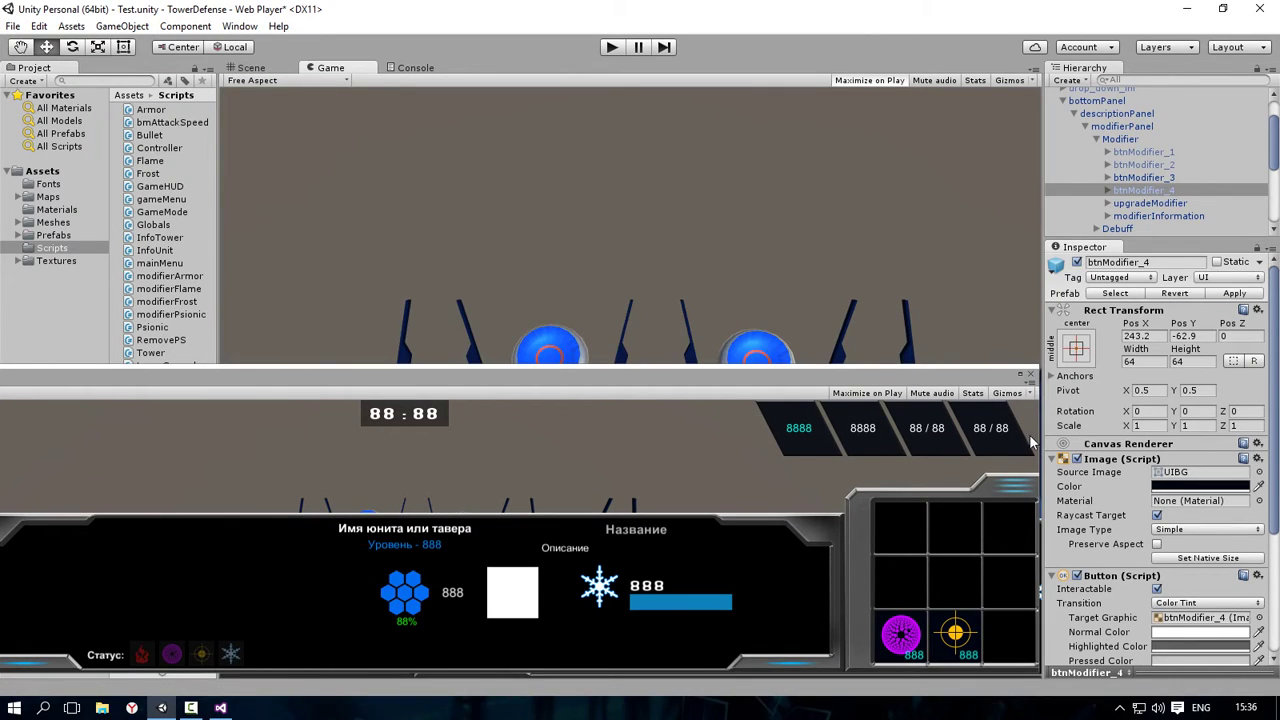
pyautogui.click(250, 67)
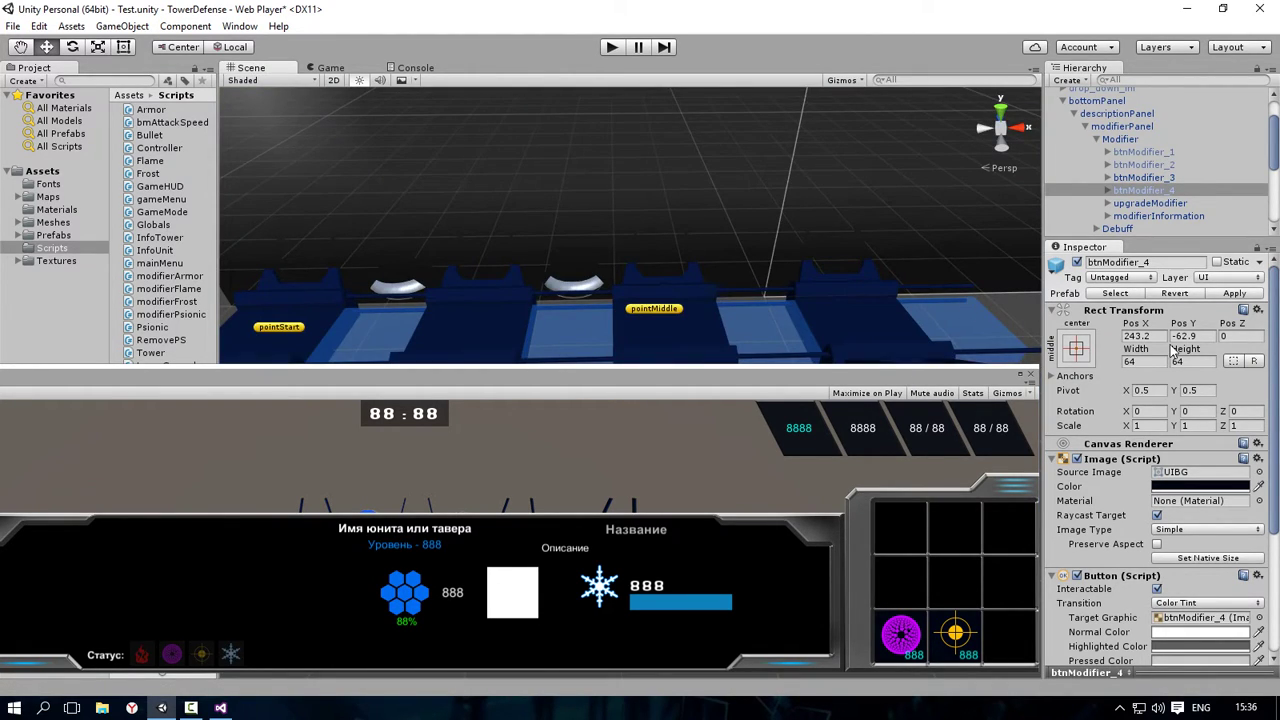
# Step: Inspect btnModifier_1, btnModifier_2 and btnModifier_3 and the UI canvas in turn
pyautogui.click(1158, 154)
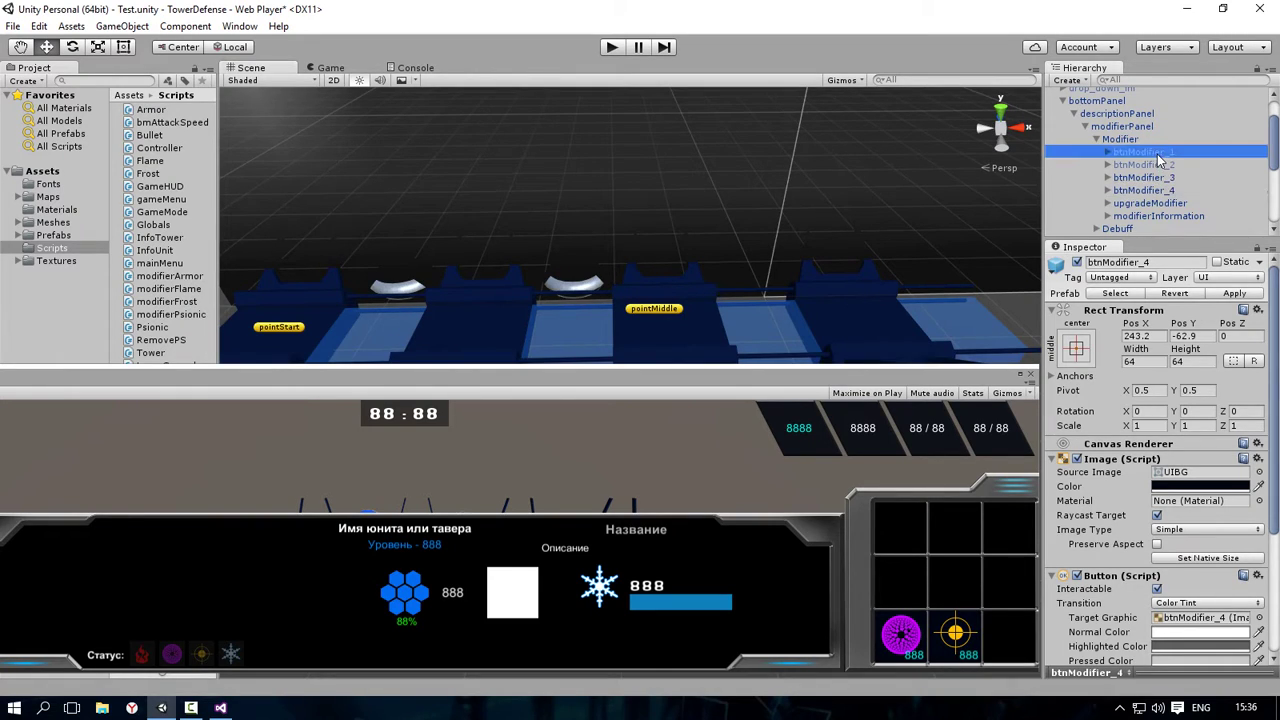
pyautogui.click(1158, 165)
pyautogui.click(1155, 180)
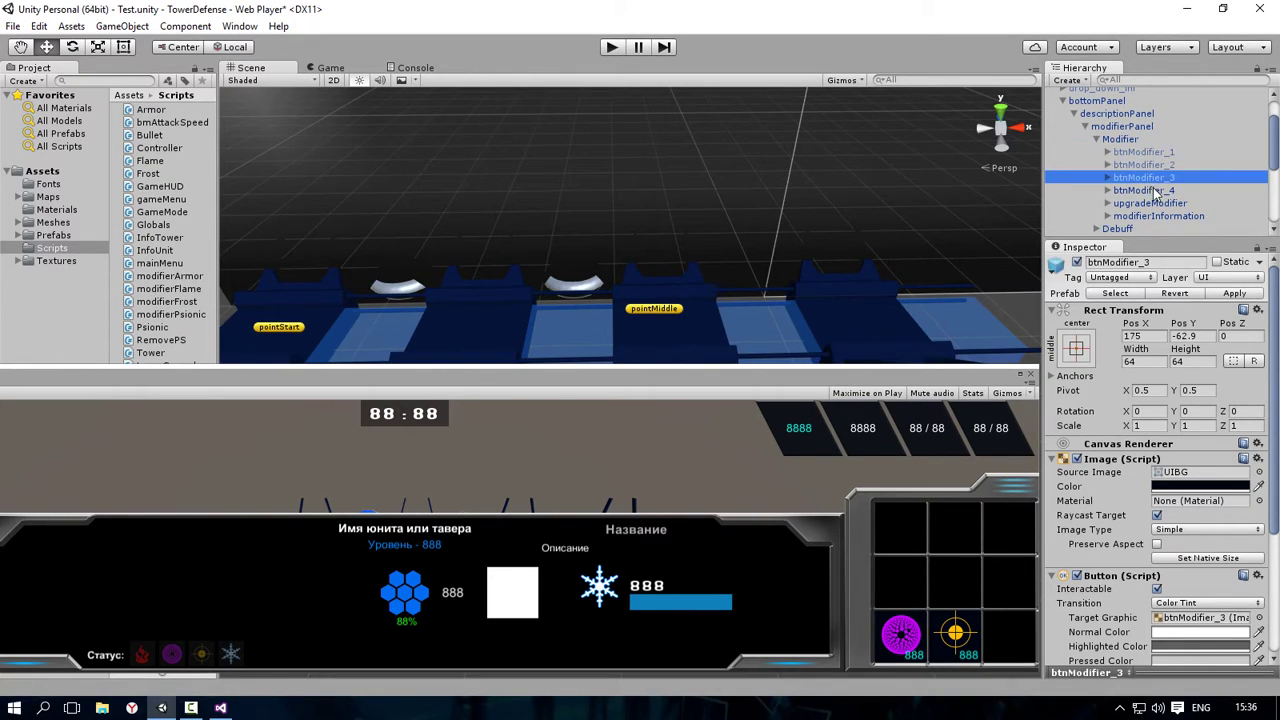
pyautogui.click(1160, 165)
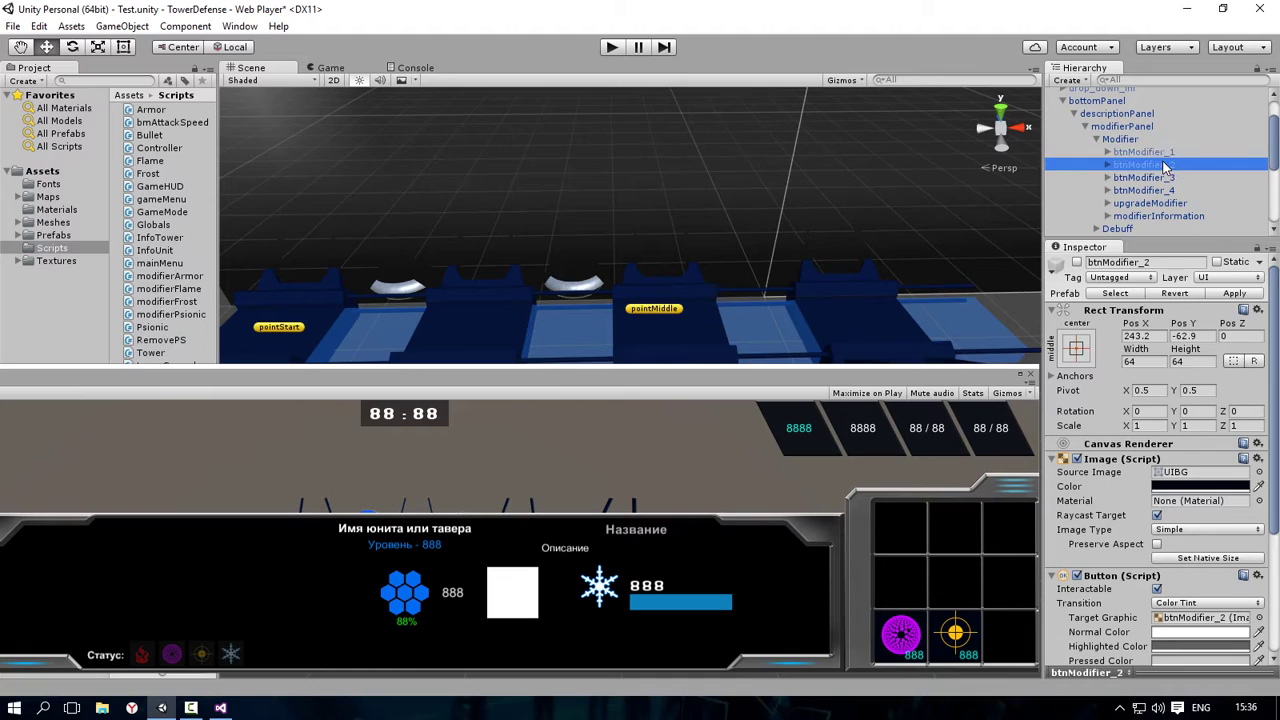
pyautogui.click(535, 268)
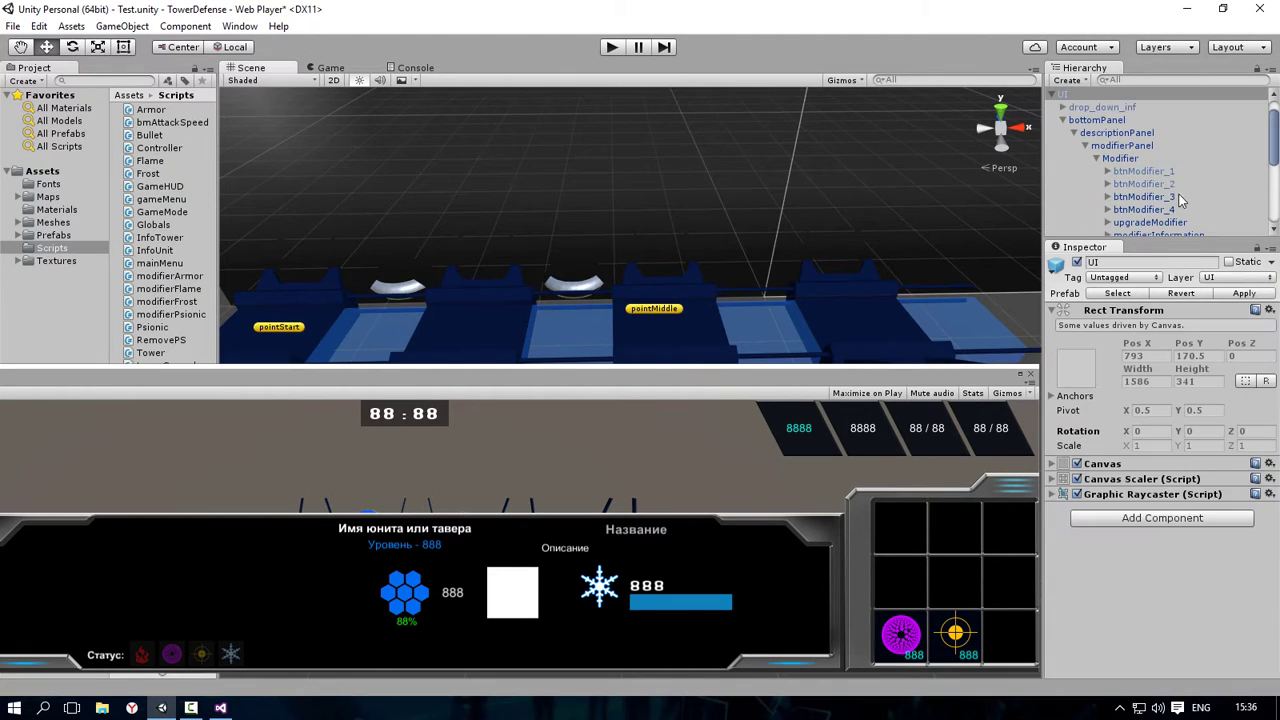
pyautogui.click(1152, 172)
pyautogui.click(1165, 185)
pyautogui.scroll(-3, 1168, 185)
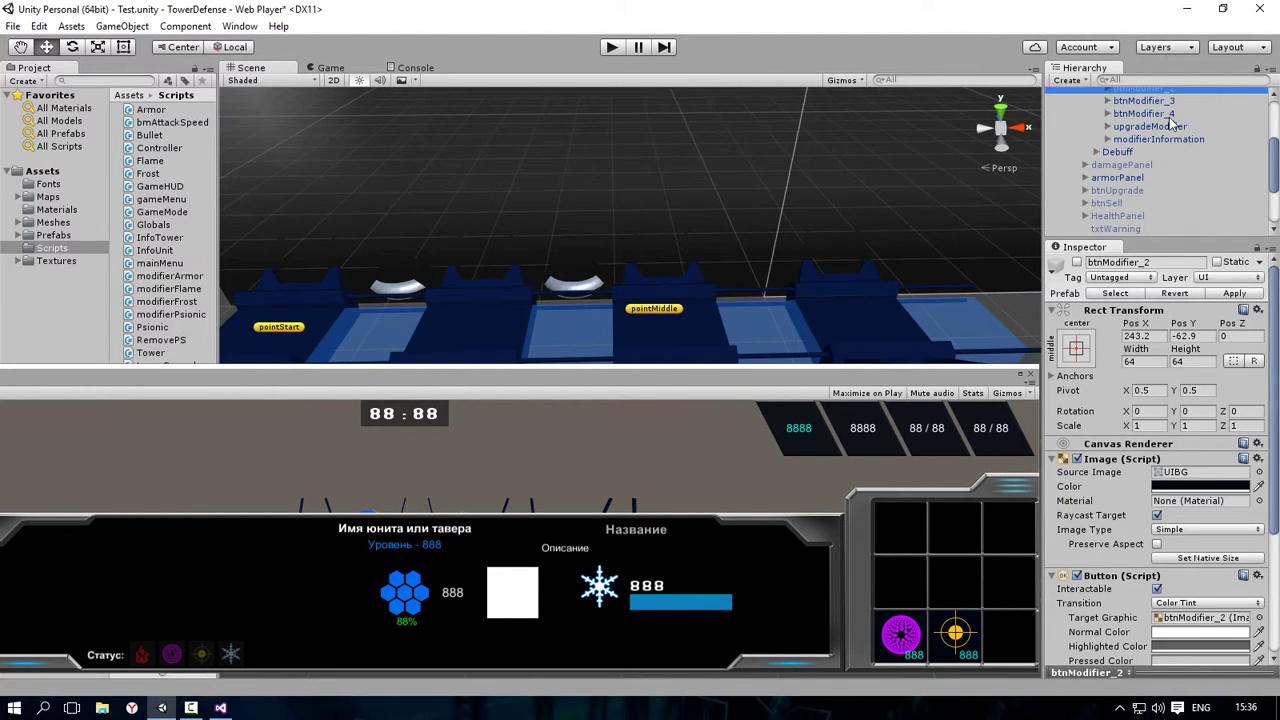
pyautogui.scroll(2, 1172, 168)
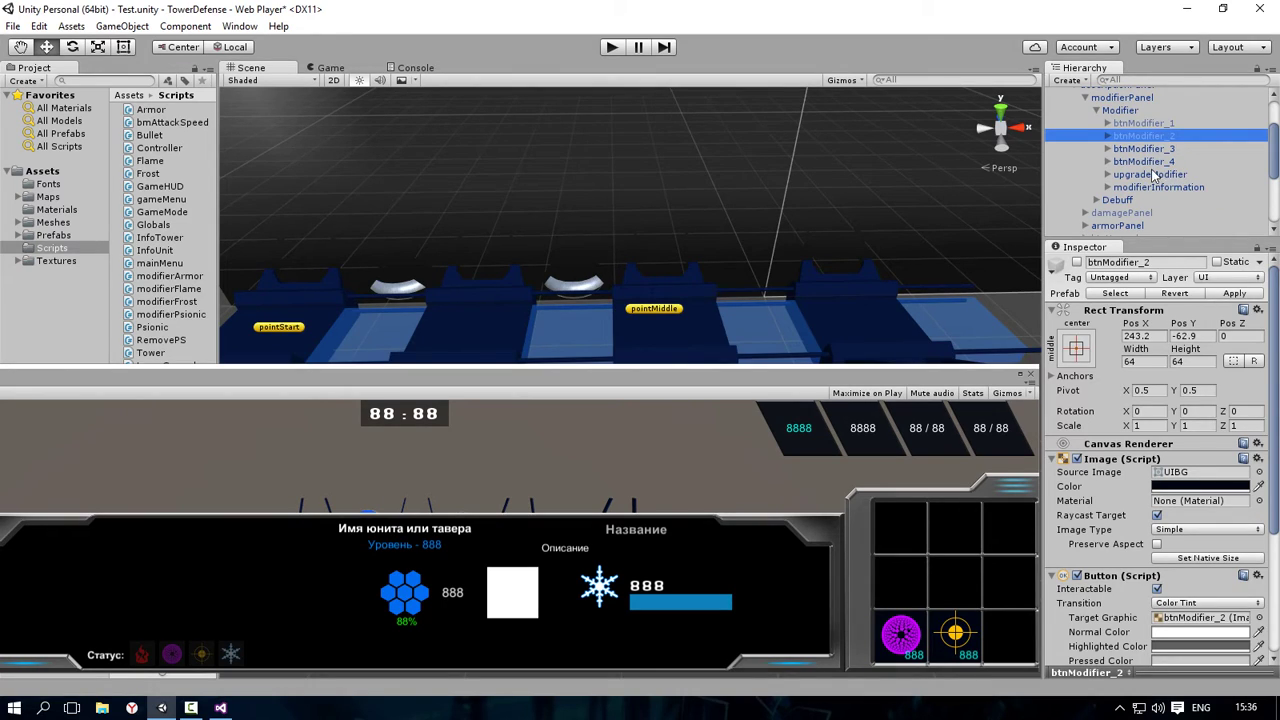
# Step: Review the Modifier group, btnModifier_3, btnModifier_4 and upgradeModifier in the Inspector
pyautogui.click(1120, 110)
pyautogui.click(1160, 148)
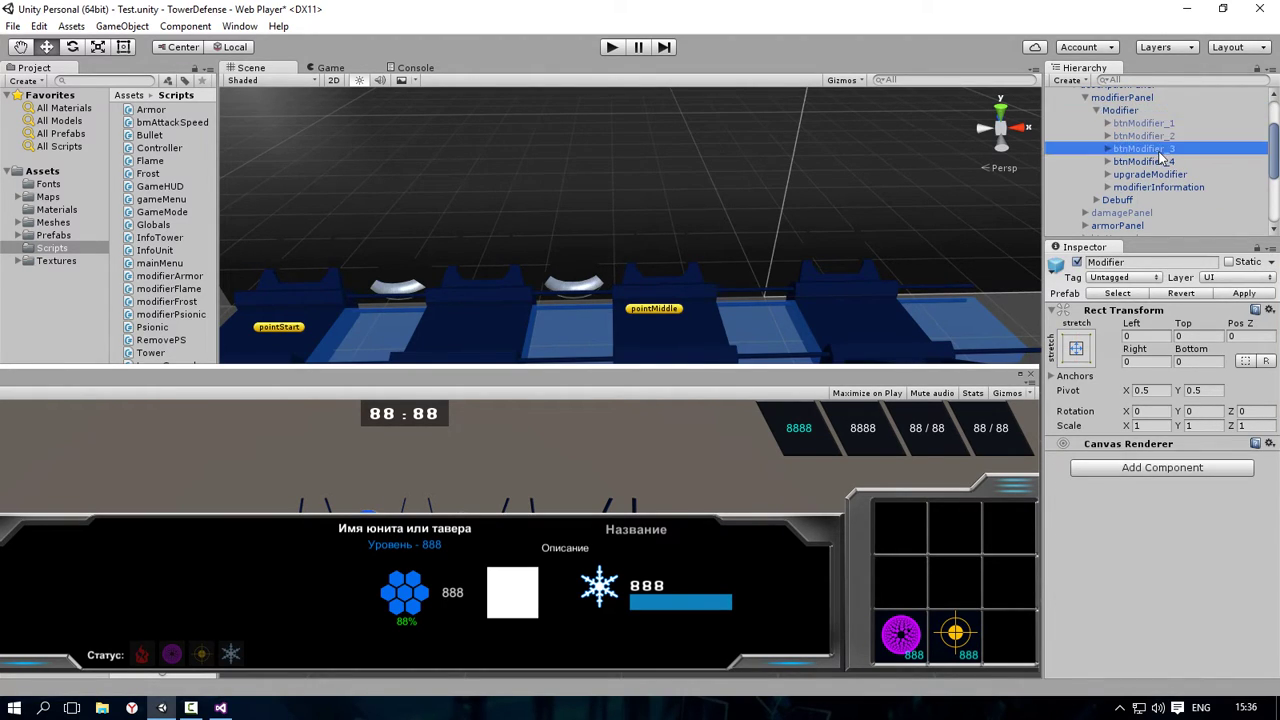
pyautogui.click(1166, 161)
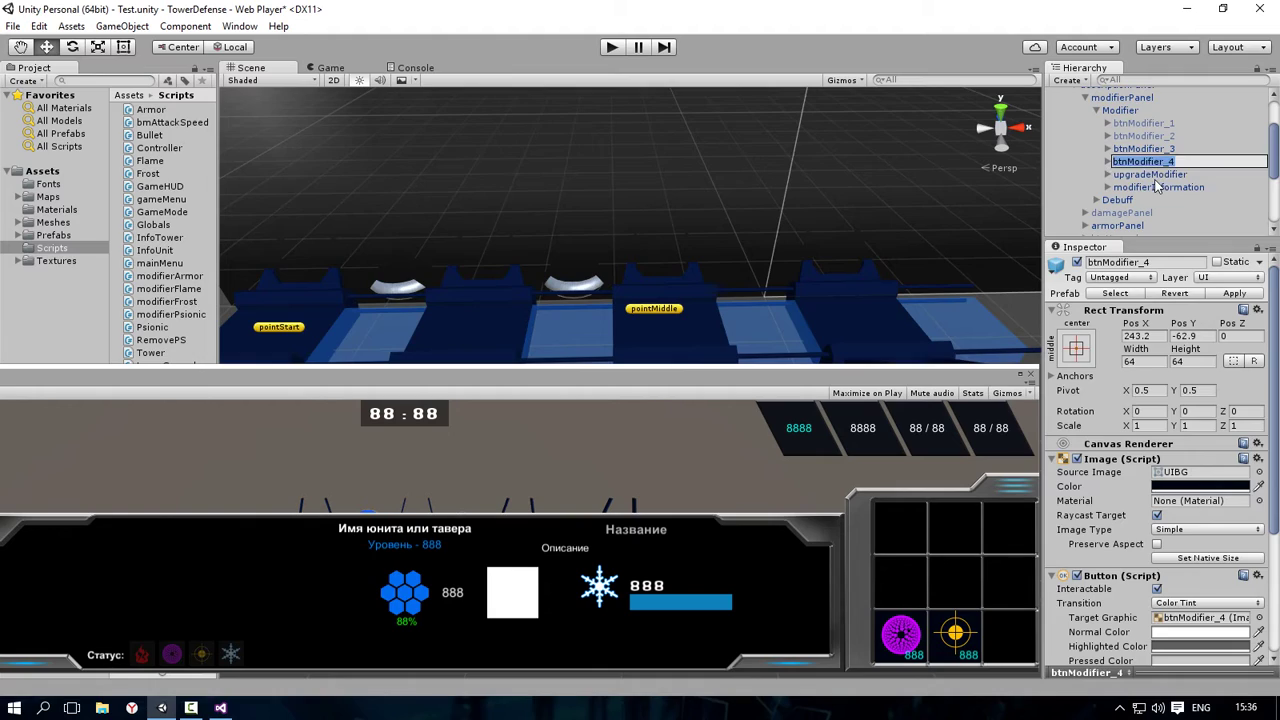
pyautogui.click(1152, 175)
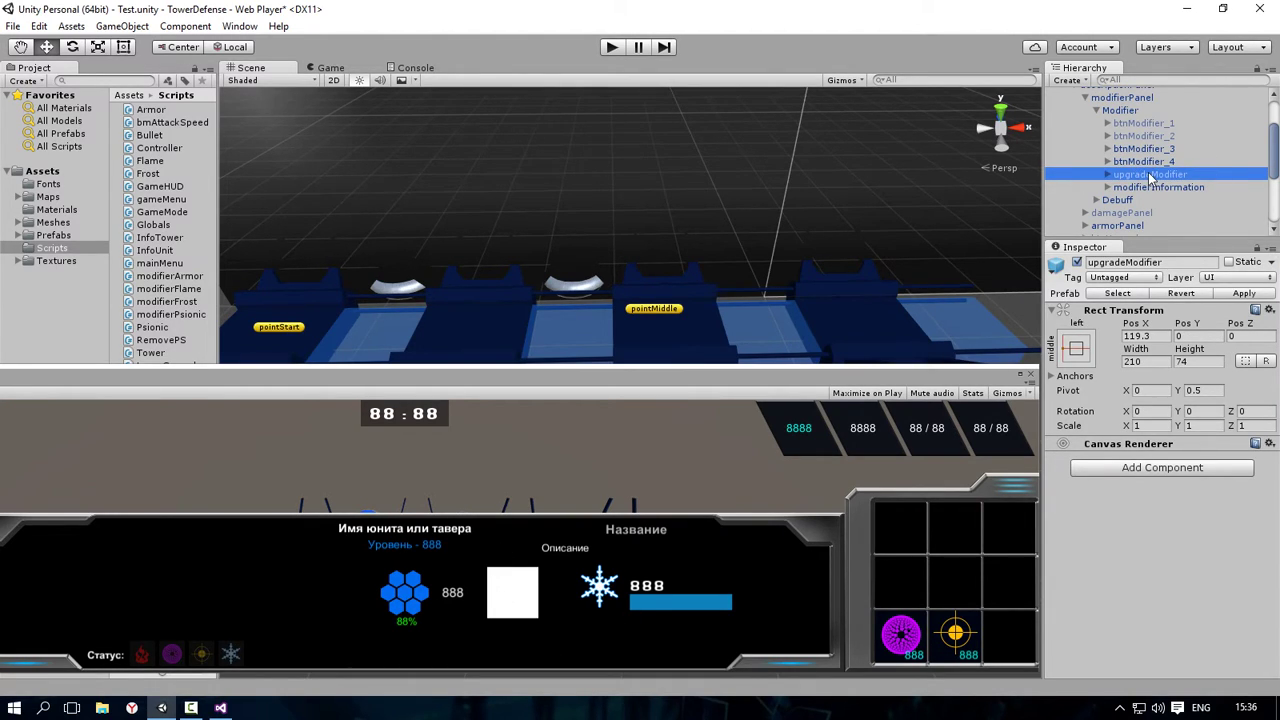
pyautogui.rightClick(1120, 110)
pyautogui.moveTo(1160, 327)
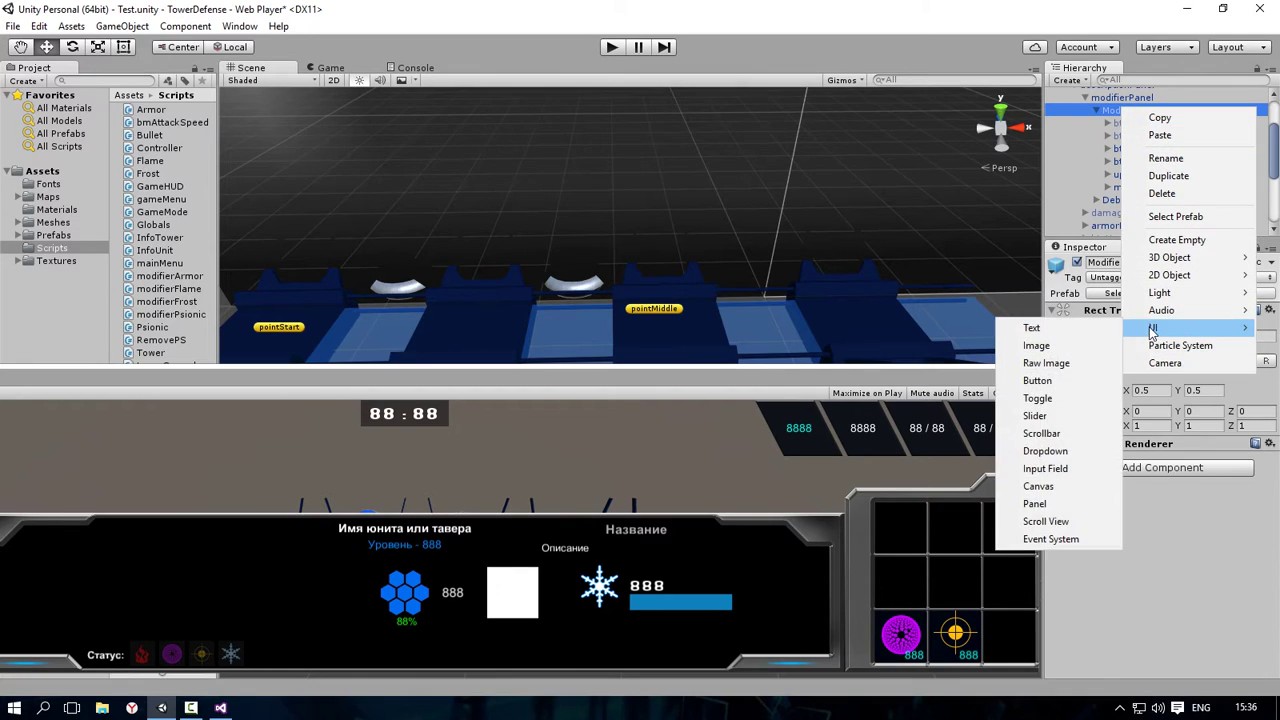
pyautogui.click(1156, 532)
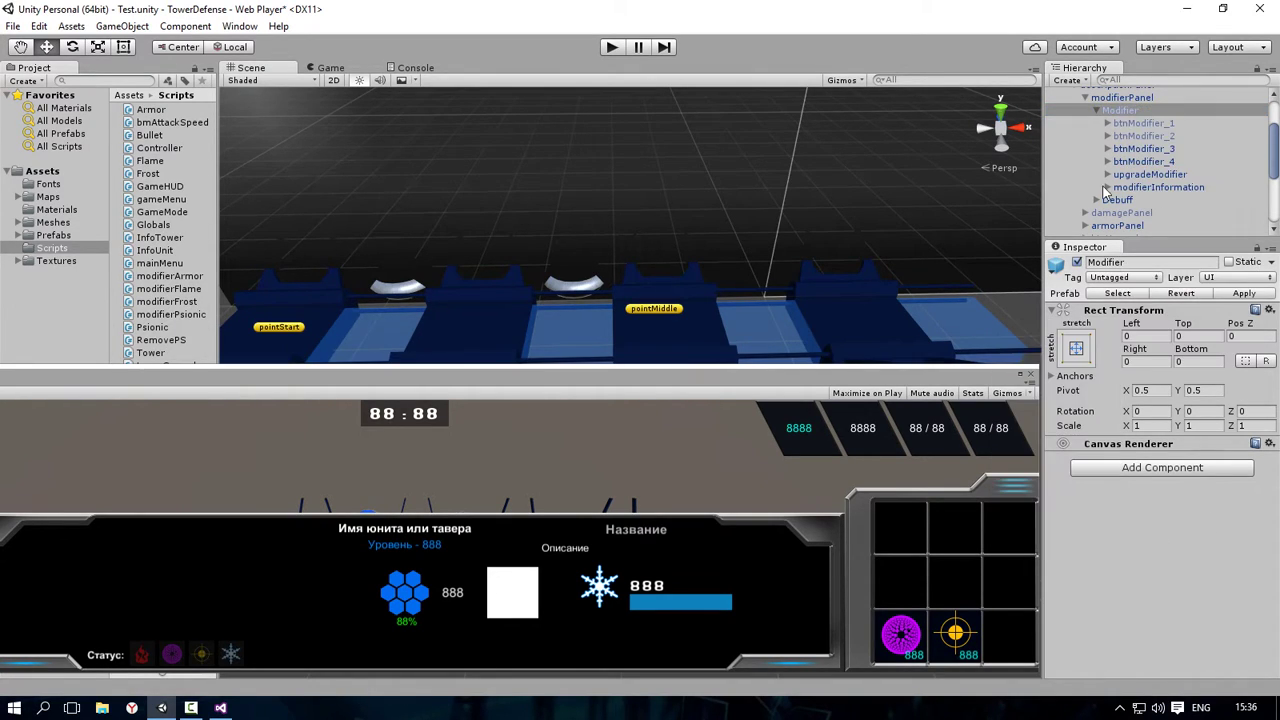
pyautogui.click(1137, 175)
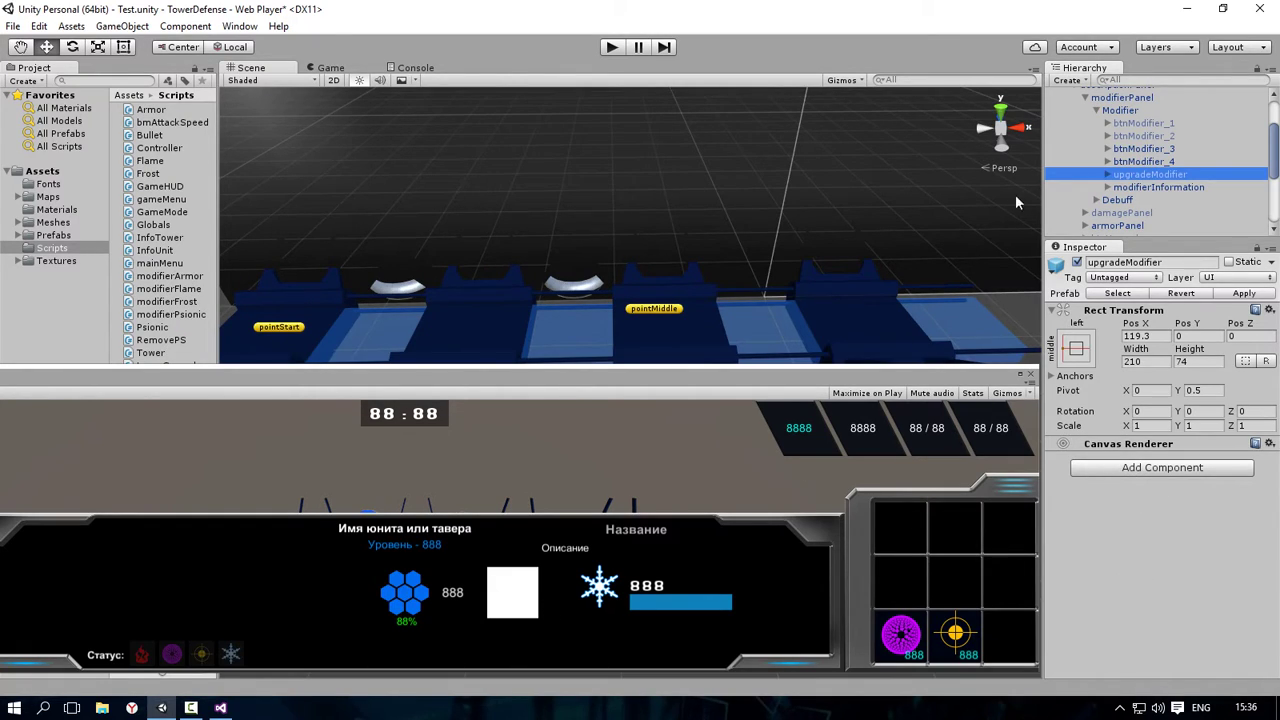
pyautogui.click(1138, 468)
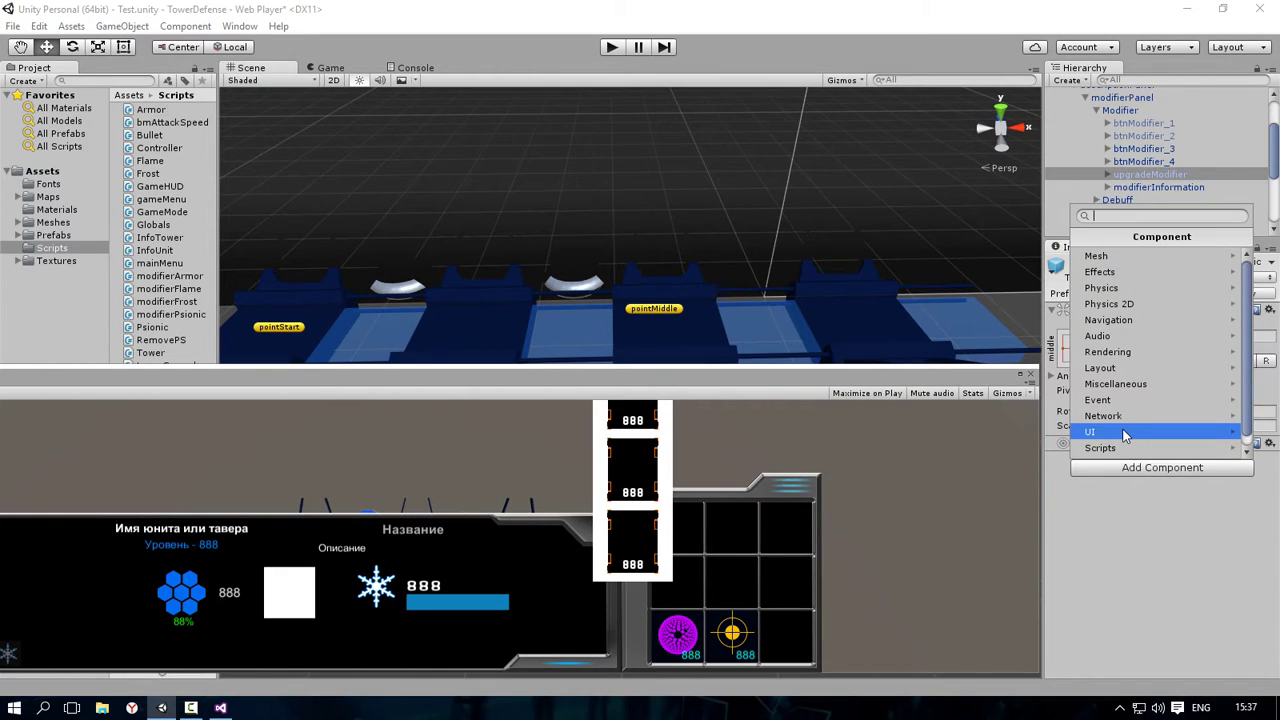
pyautogui.click(1125, 436)
pyautogui.click(1145, 302)
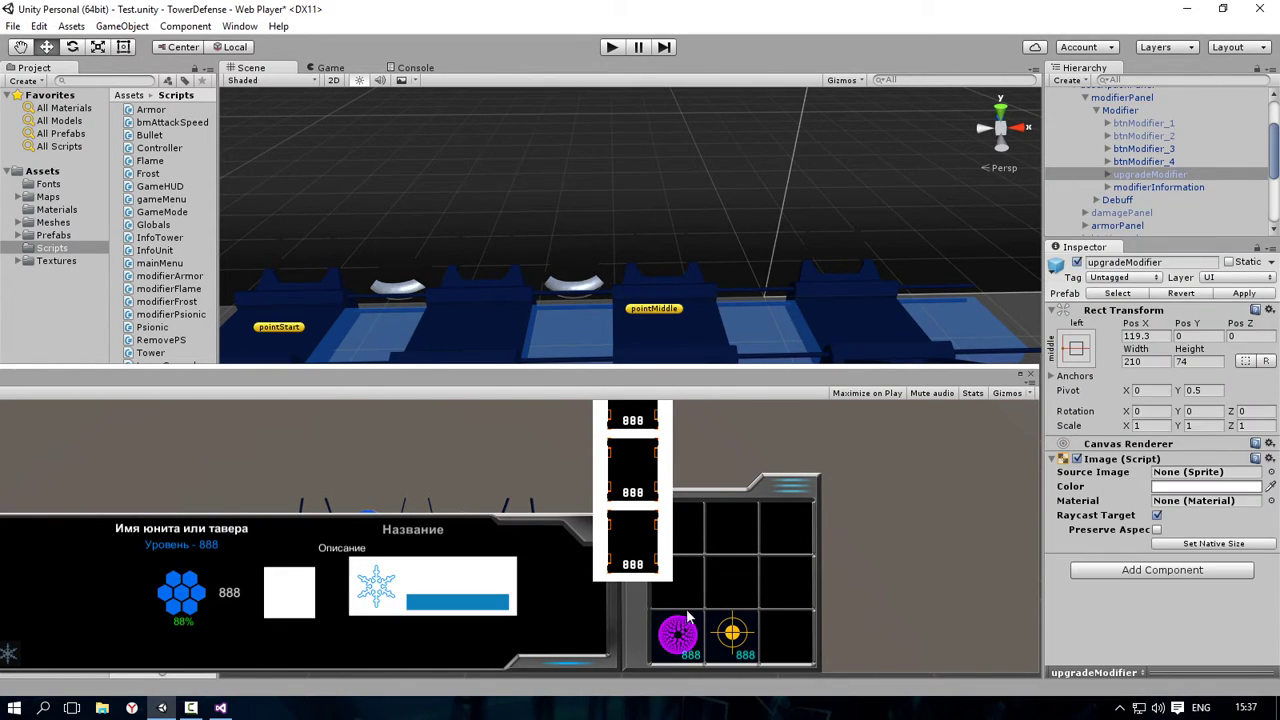
pyautogui.click(1272, 459)
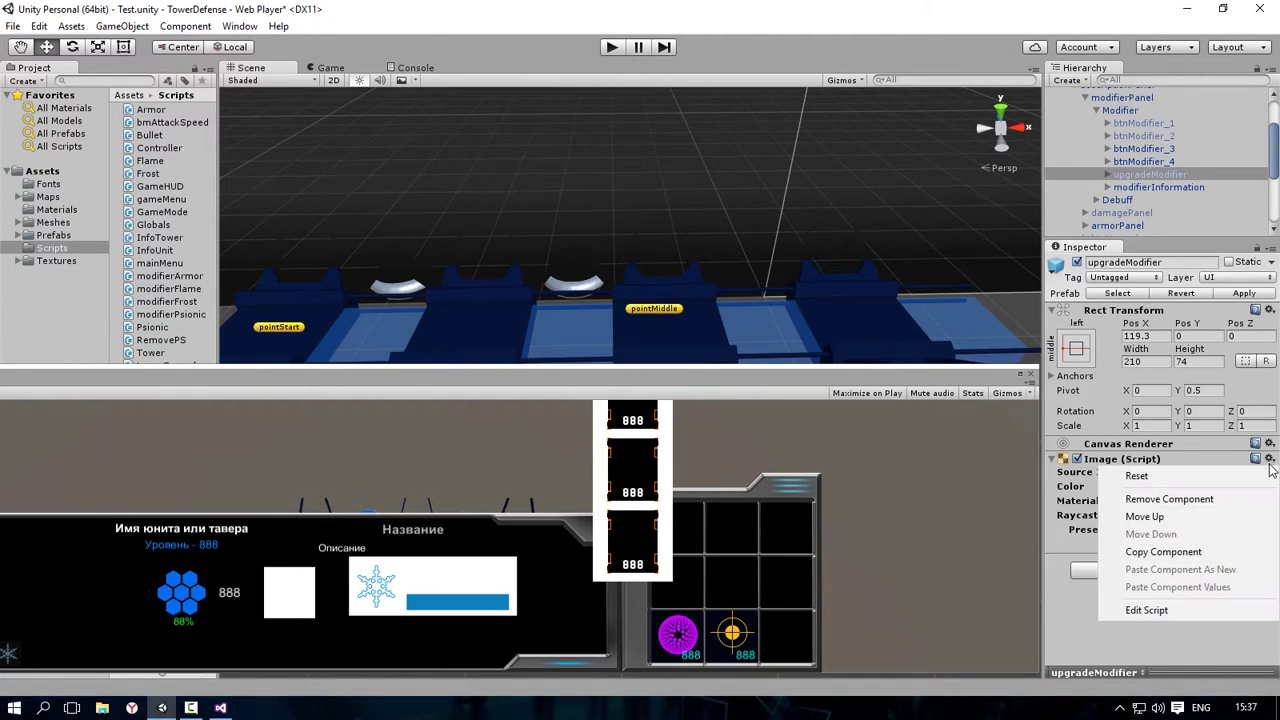
pyautogui.click(1140, 497)
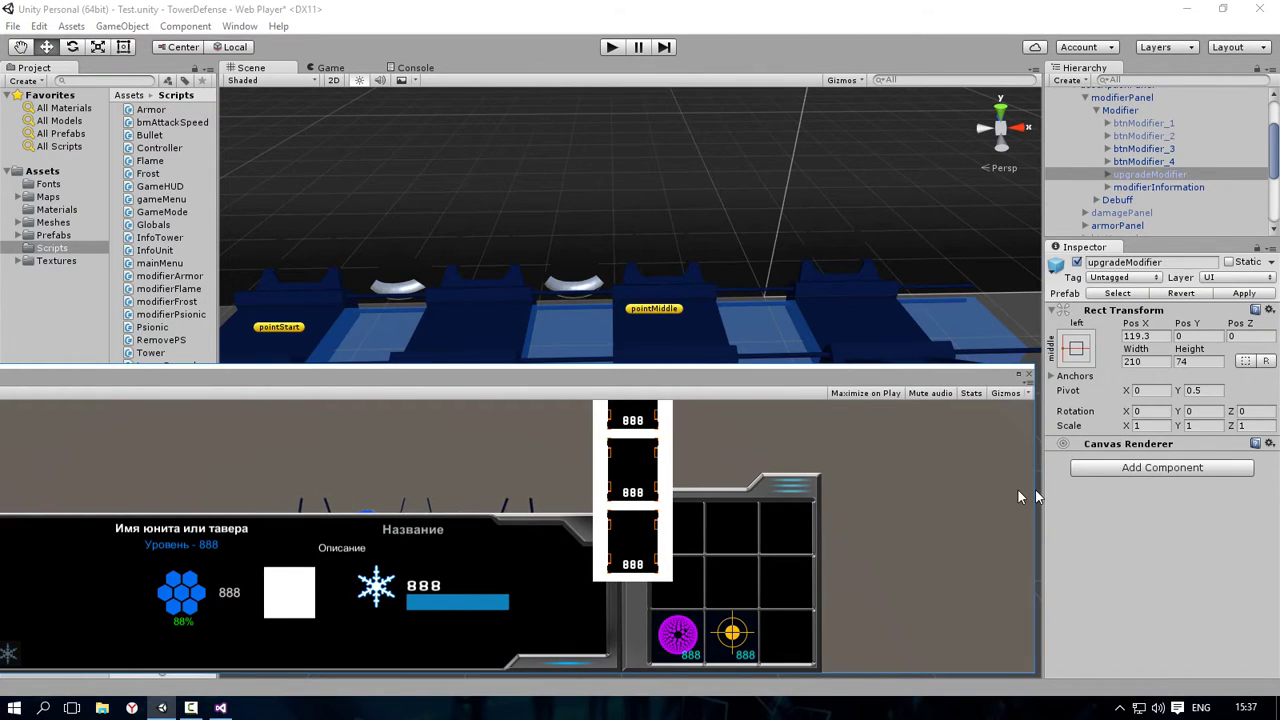
pyautogui.moveTo(1040, 486)
pyautogui.mouseDown()
pyautogui.moveTo(248, 496)
pyautogui.moveTo(1038, 502)
pyautogui.mouseUp()
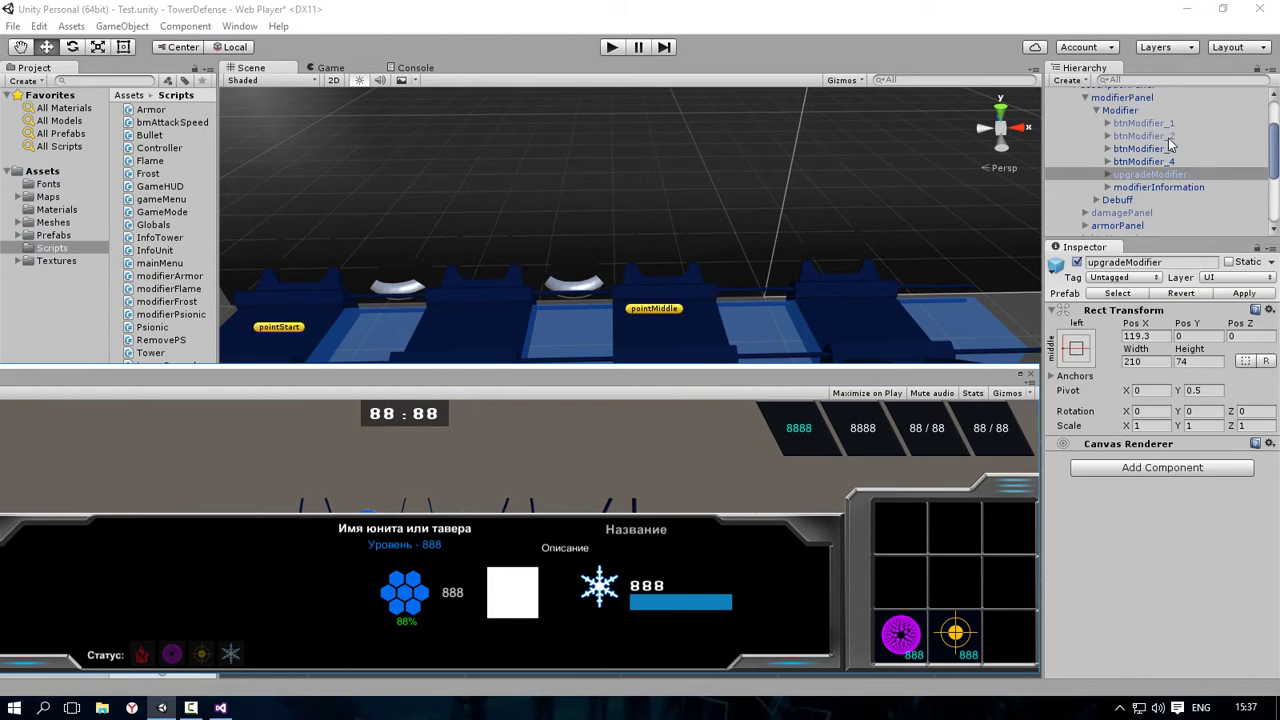
pyautogui.click(1107, 174)
# Step: Bring up upgradeModifier's context menu and dismiss it without adding anything
pyautogui.scroll(-2, 1160, 135)
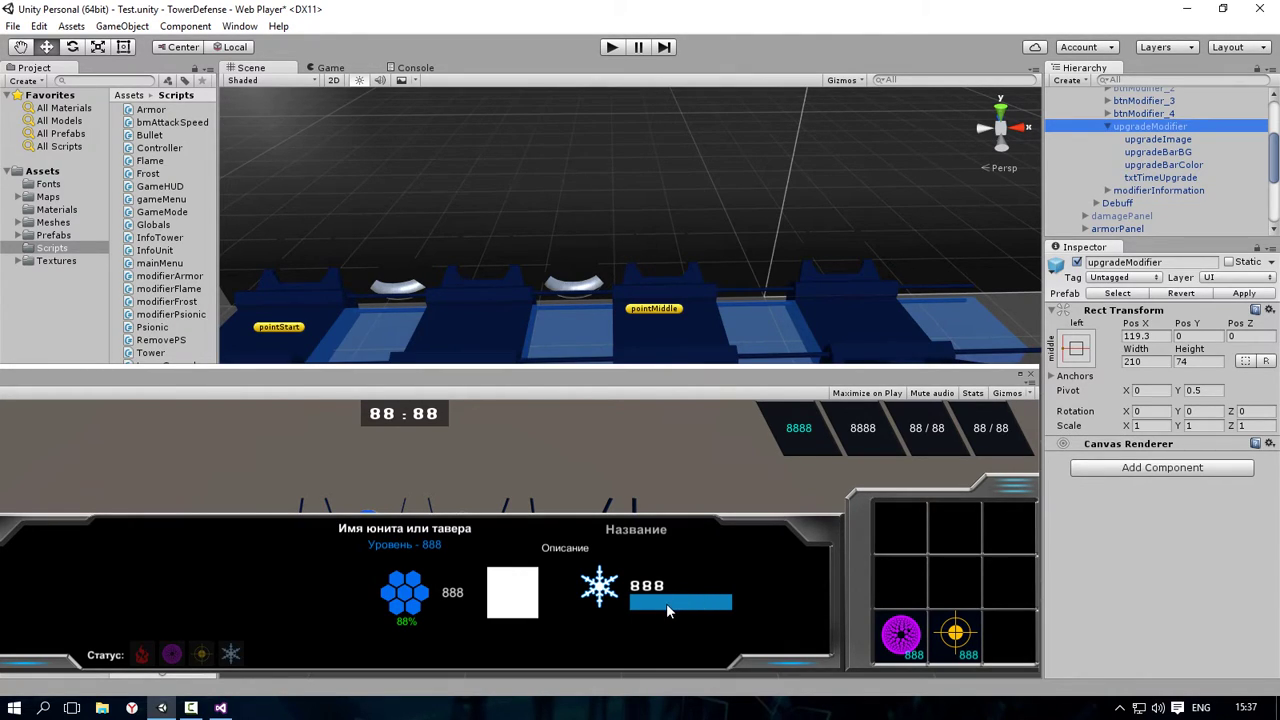
pyautogui.rightClick(1147, 128)
pyautogui.moveTo(1178, 354)
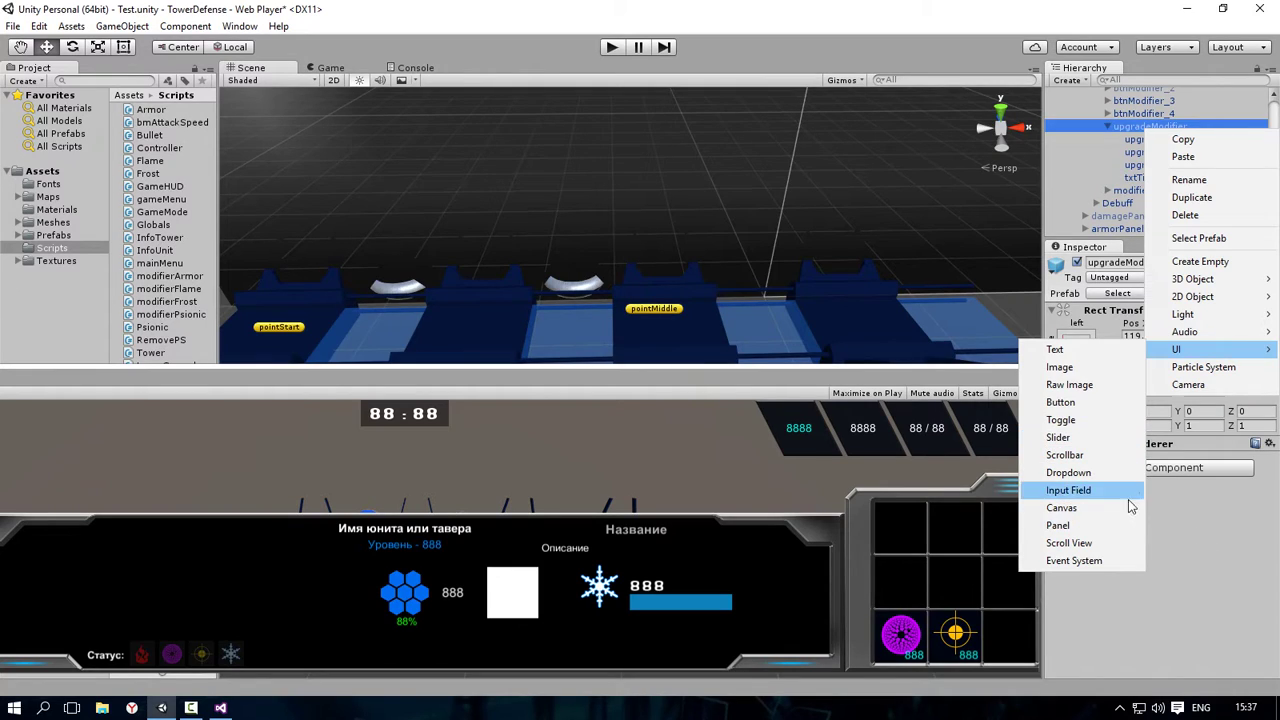
pyautogui.click(1217, 539)
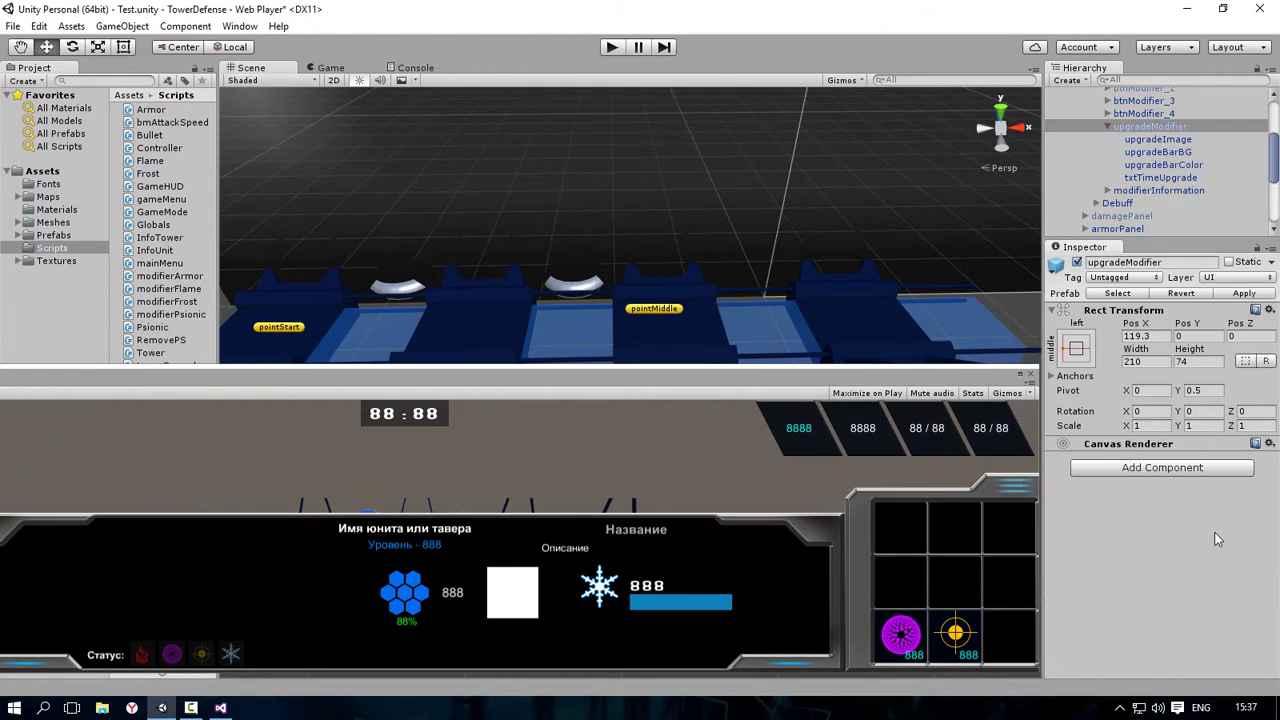
# Step: Check upgradeImage's 64×64 size unchanged, then select upgradeBarBG
pyautogui.click(1157, 139)
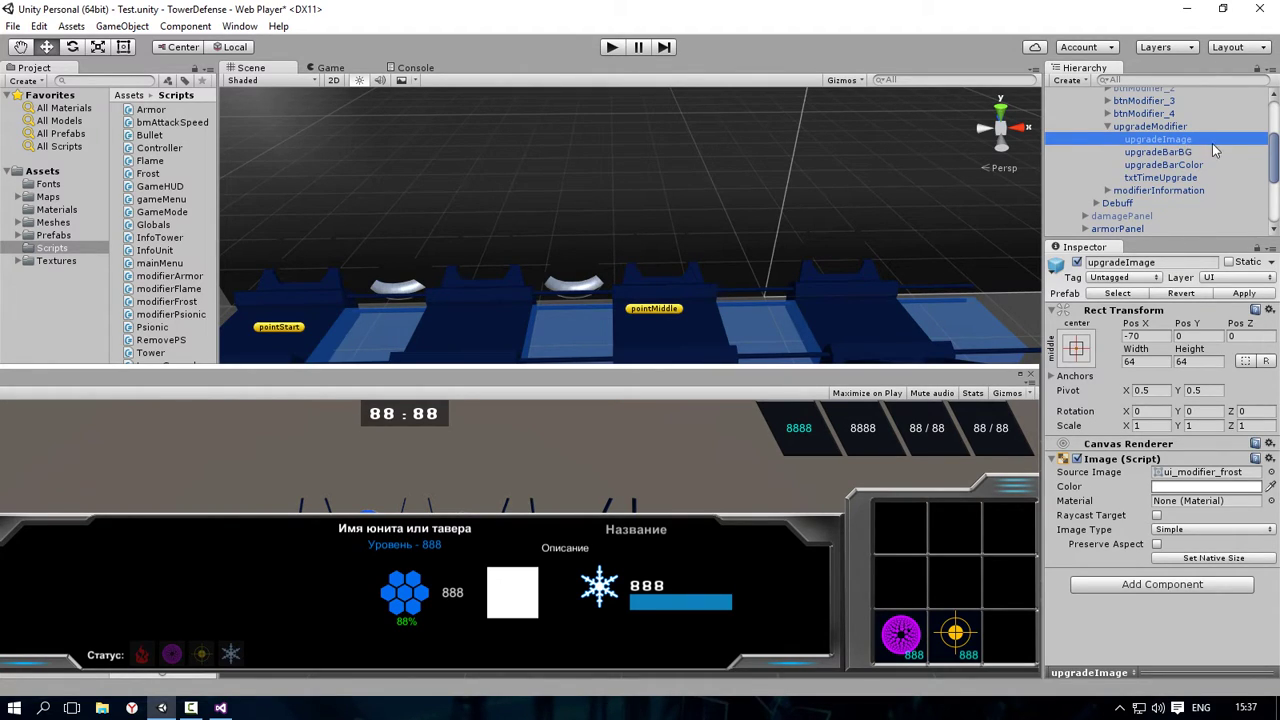
pyautogui.click(1190, 361)
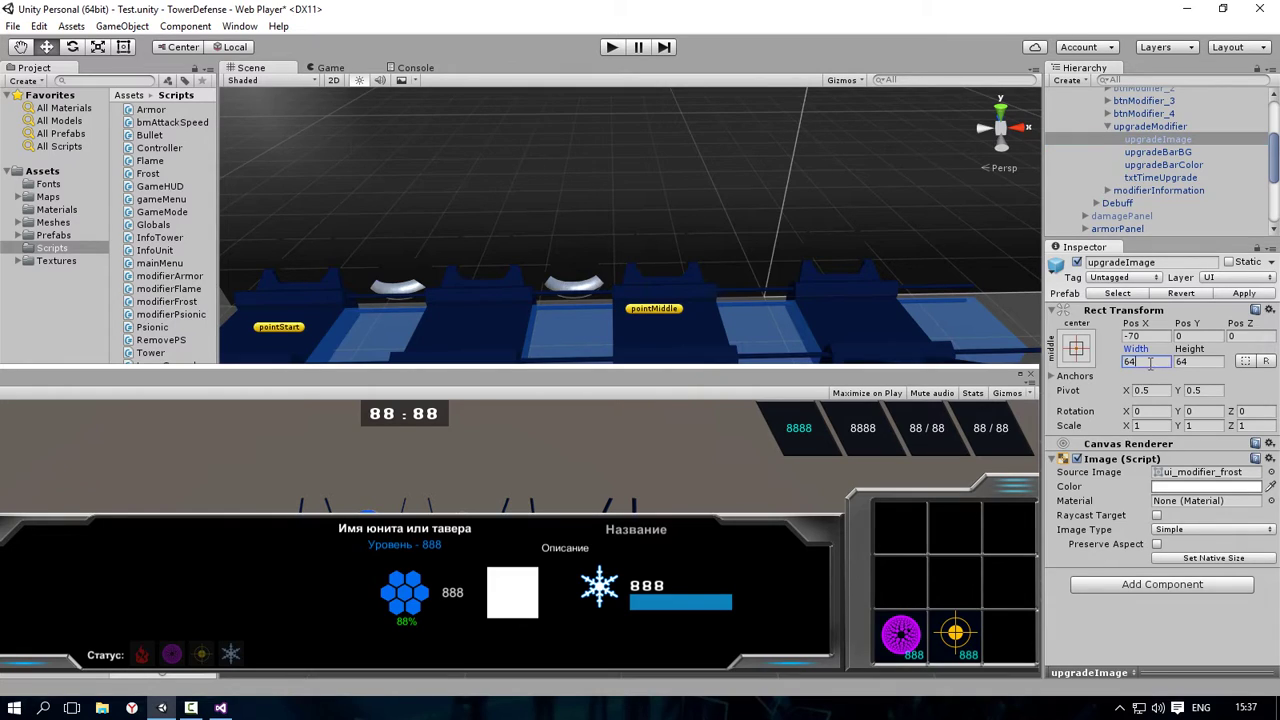
pyautogui.click(1156, 362)
pyautogui.click(1146, 624)
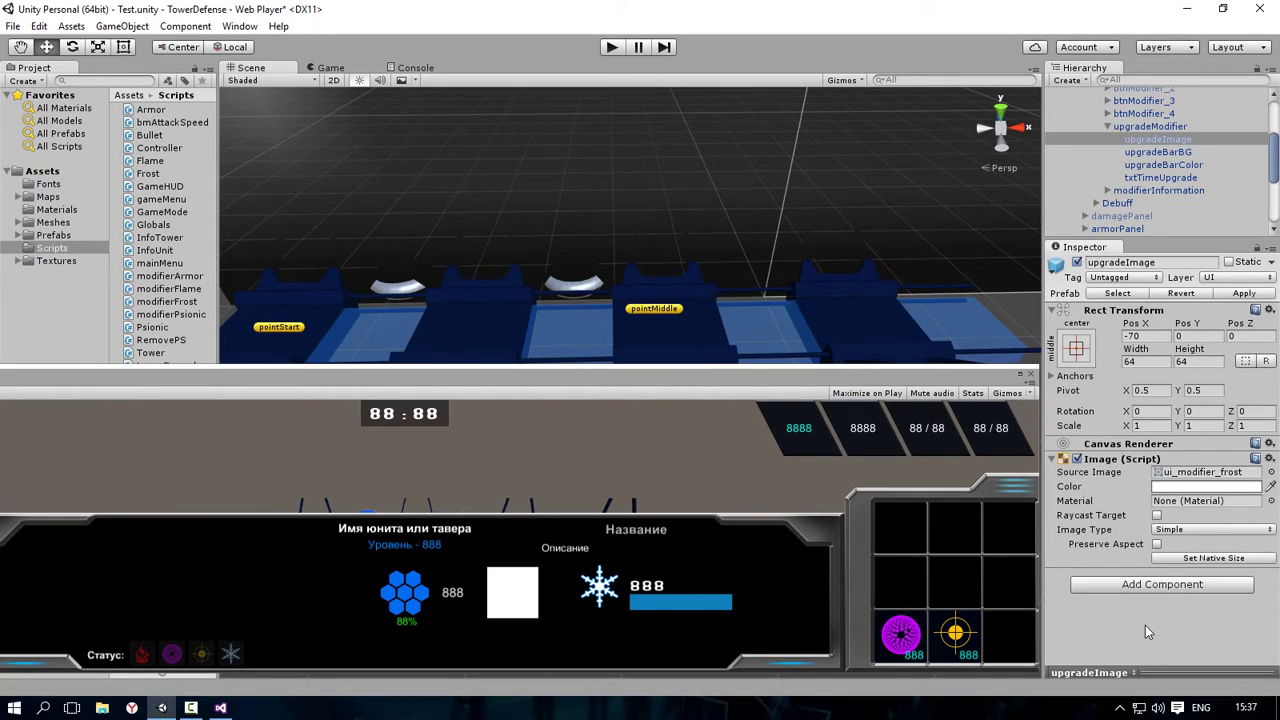
pyautogui.click(1153, 155)
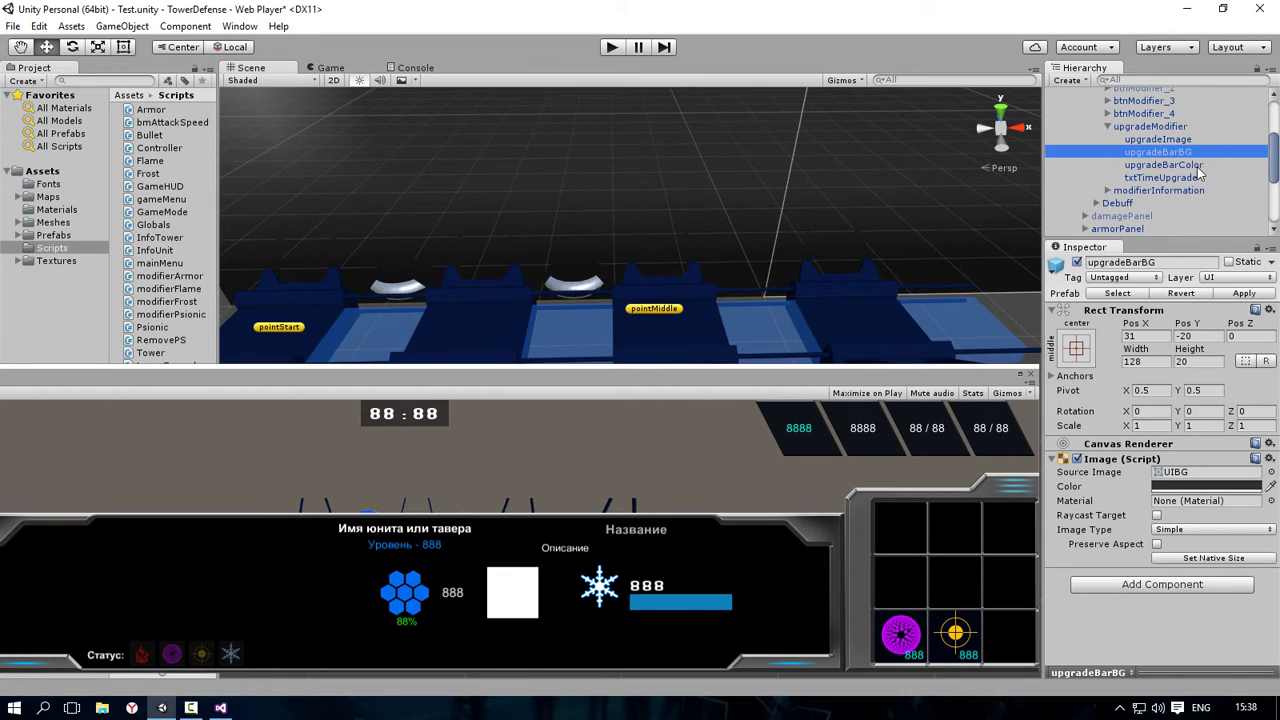
# Step: Shorten the upgradeBarColor fill, then deactivate upgradeBarColor so it disappears from view
pyautogui.click(1197, 168)
pyautogui.moveTo(1214, 575); pyautogui.dragTo(1184, 578)
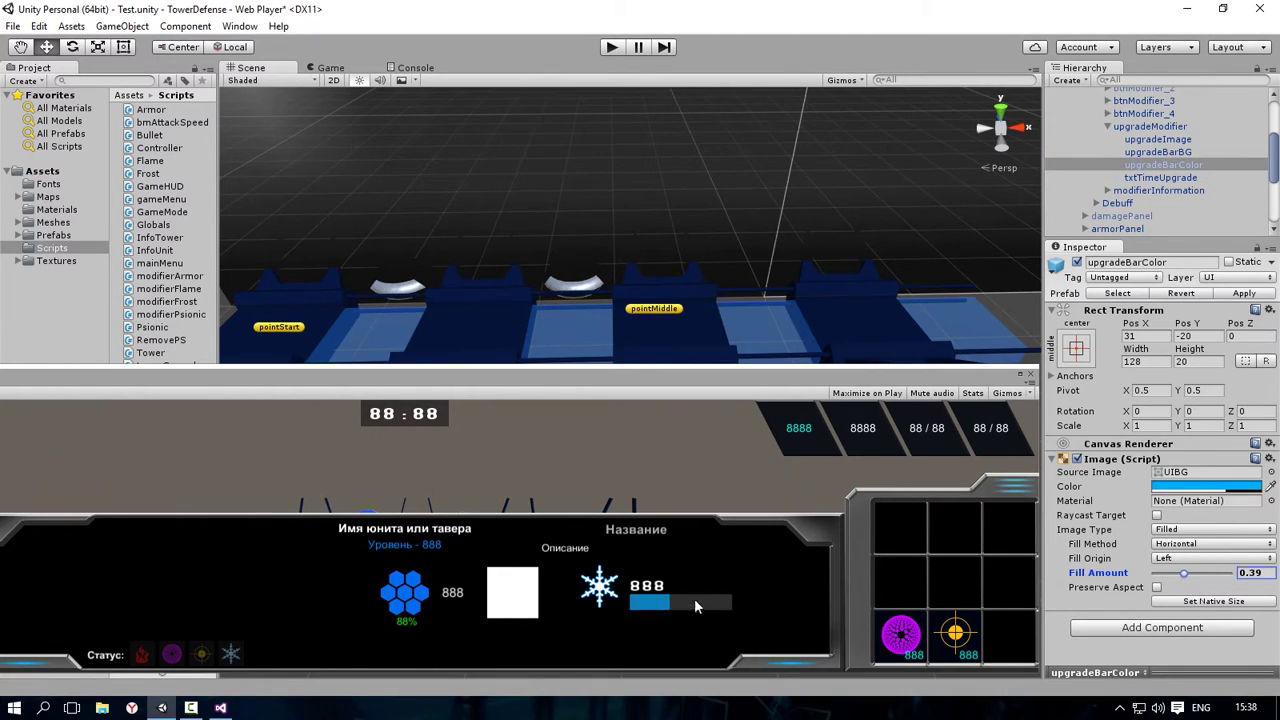
pyautogui.click(1178, 152)
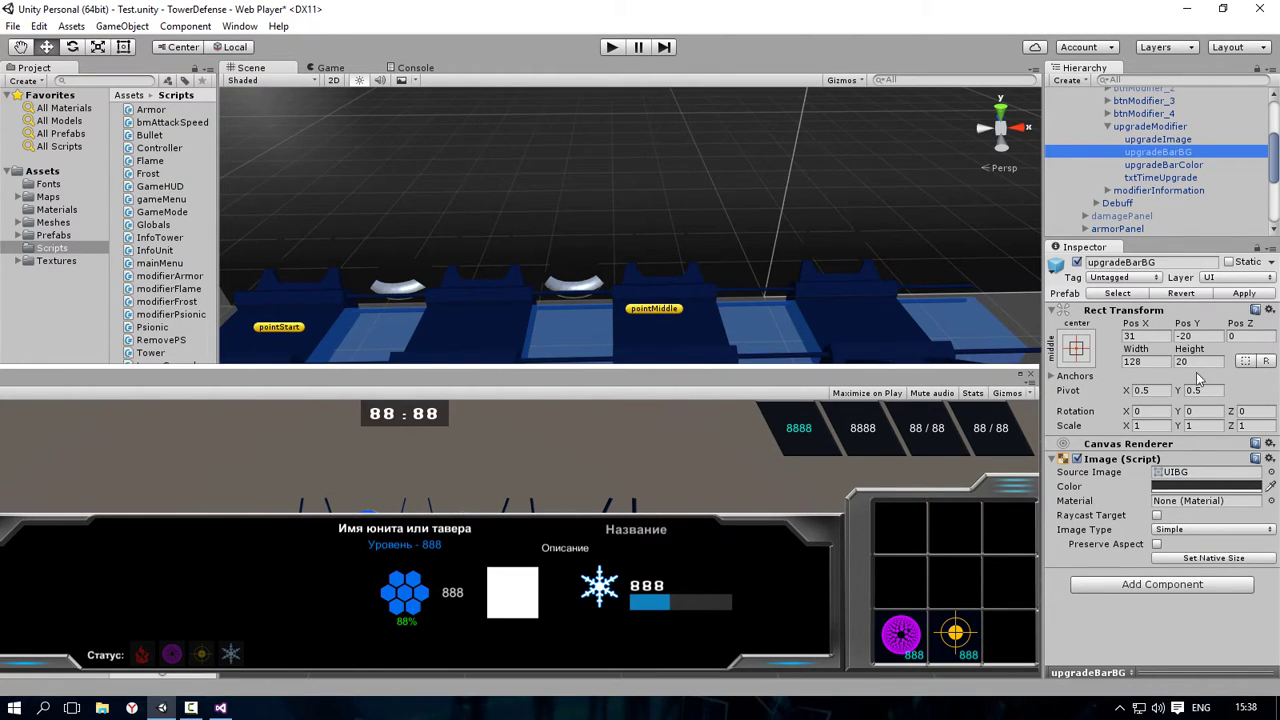
pyautogui.click(1185, 166)
pyautogui.click(1077, 262)
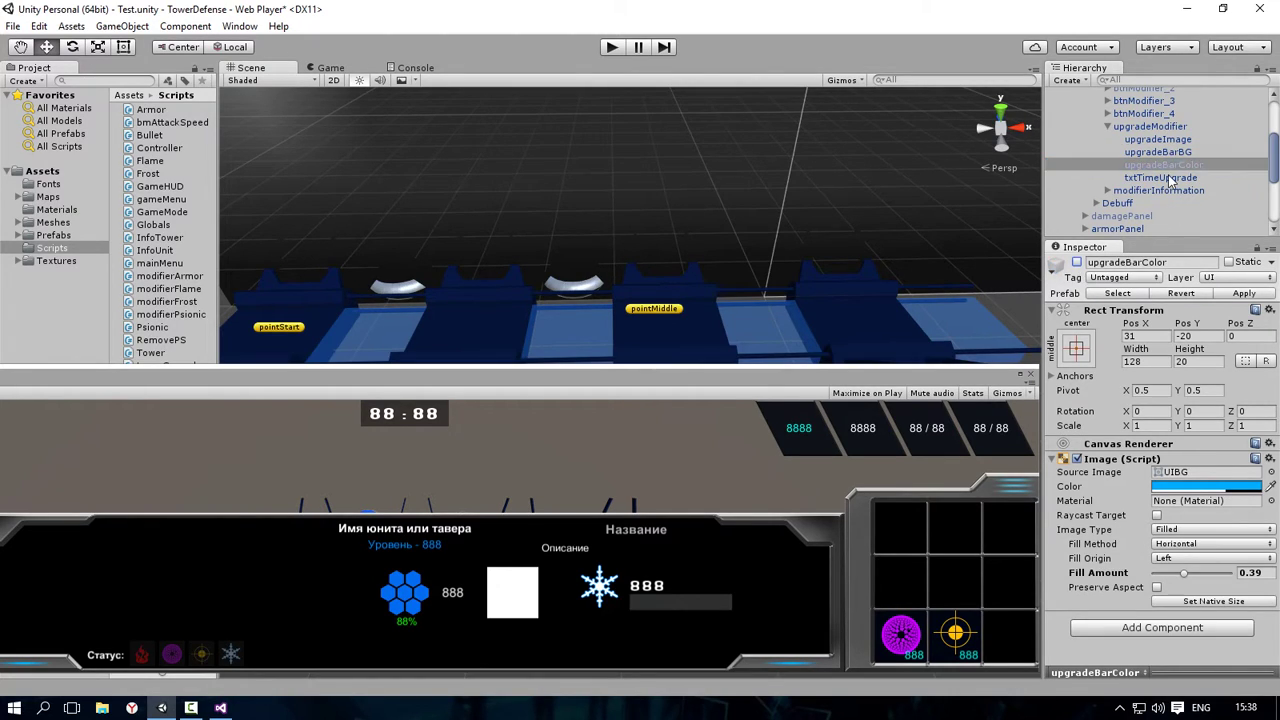
# Step: Review upgradeBarBG's position (31, -20) and 128×20 size, opening its Rect Transform menu
pyautogui.click(1183, 154)
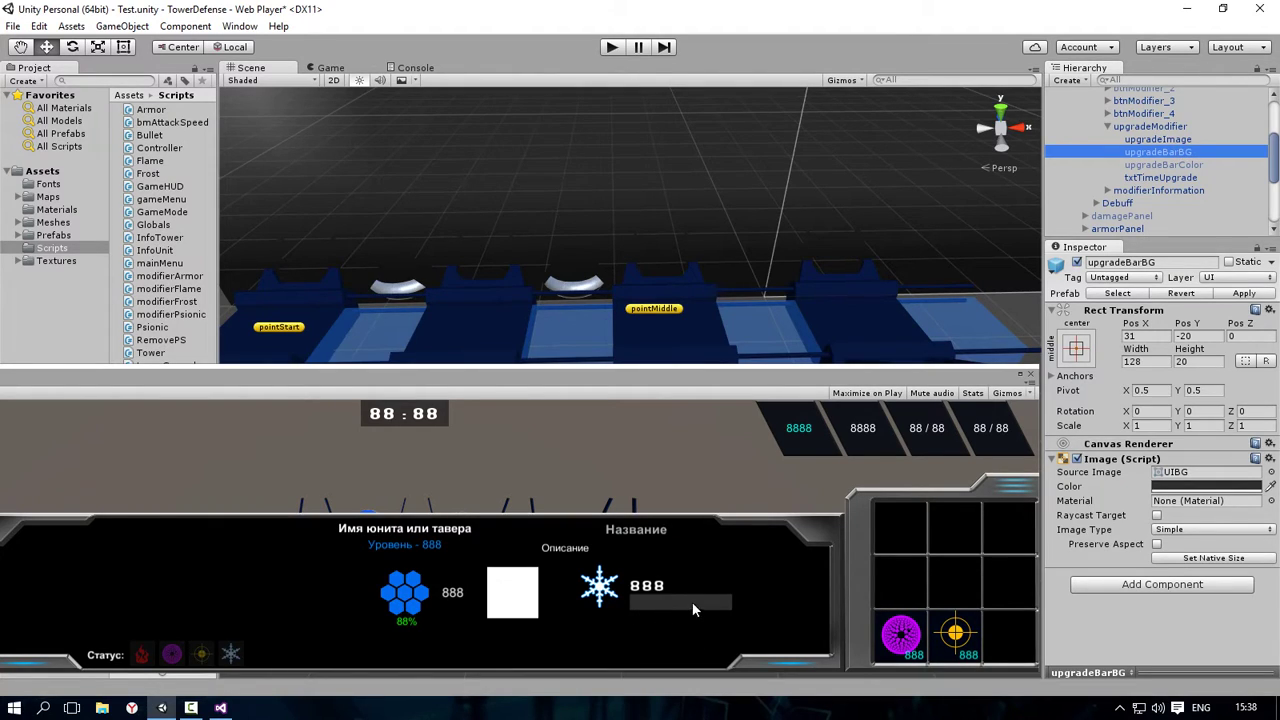
pyautogui.click(1183, 336)
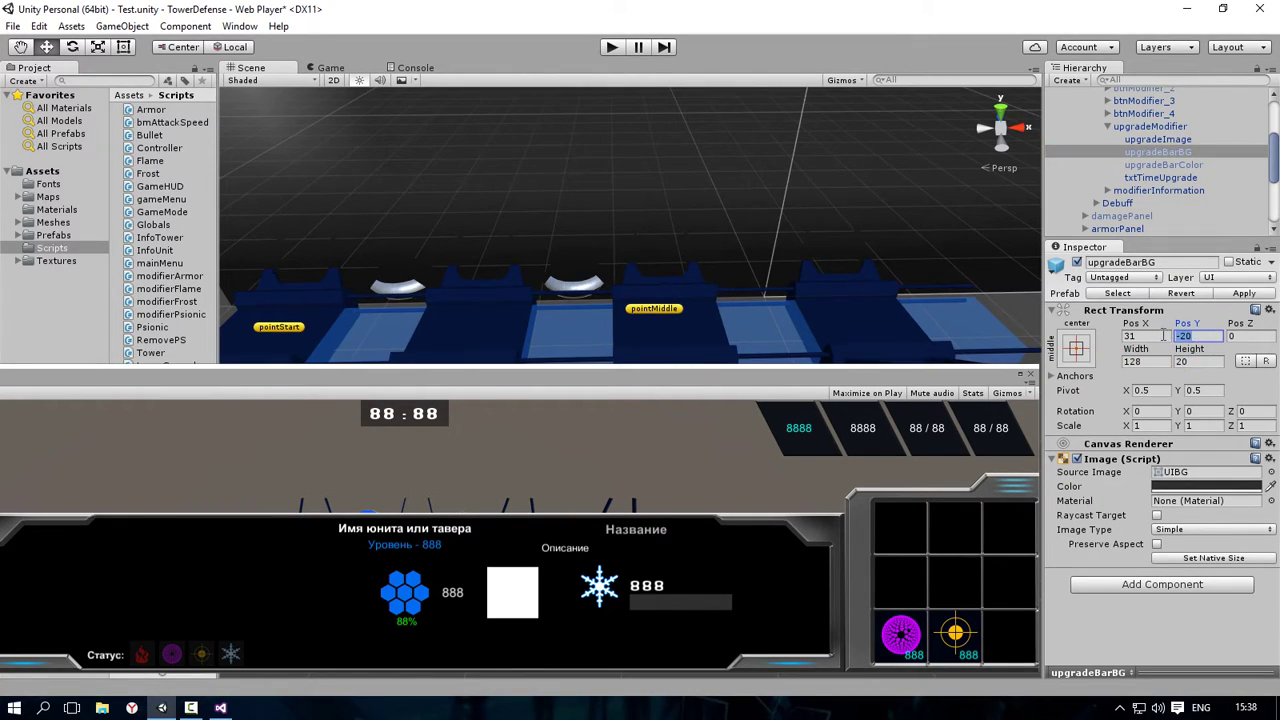
pyautogui.click(1162, 336)
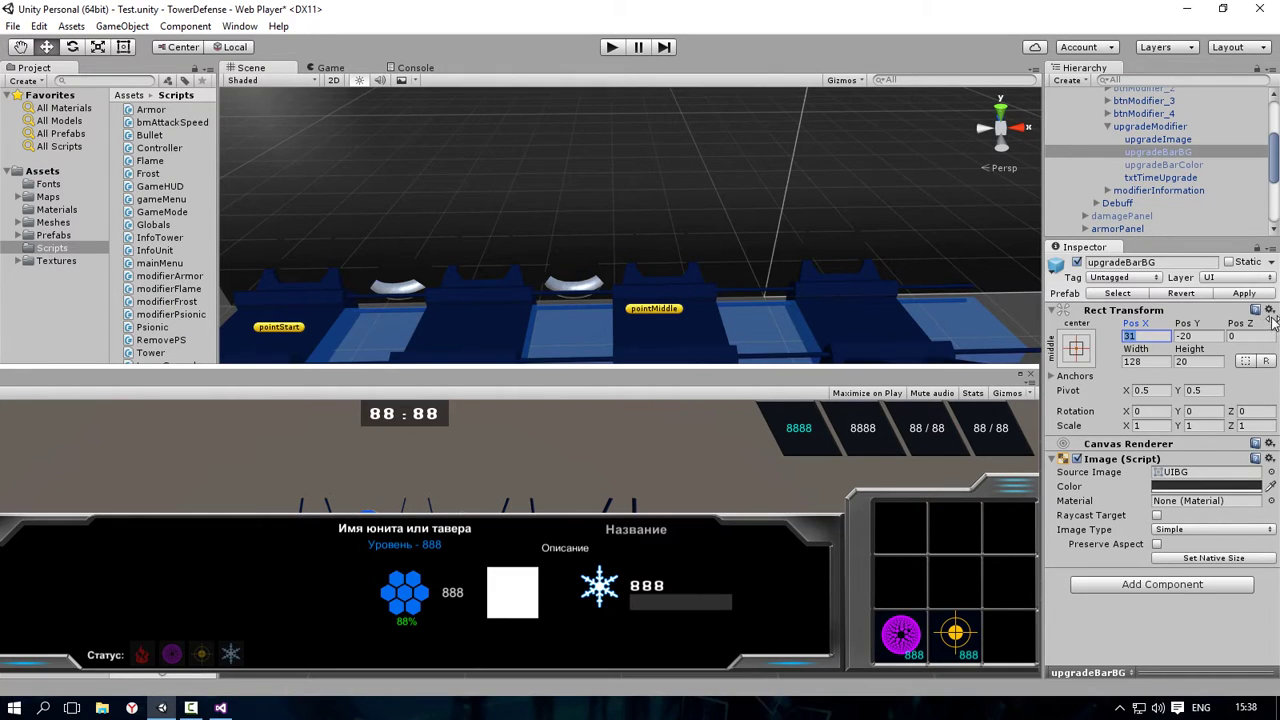
pyautogui.click(1204, 340)
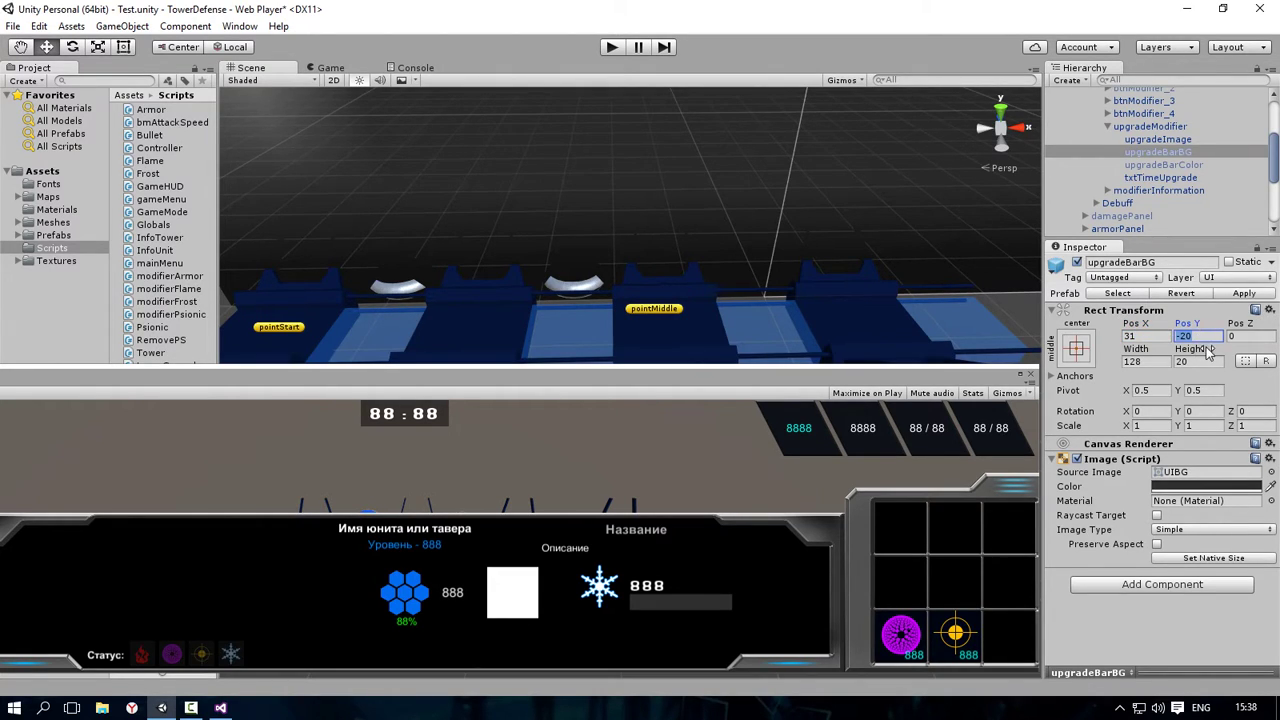
pyautogui.click(1202, 362)
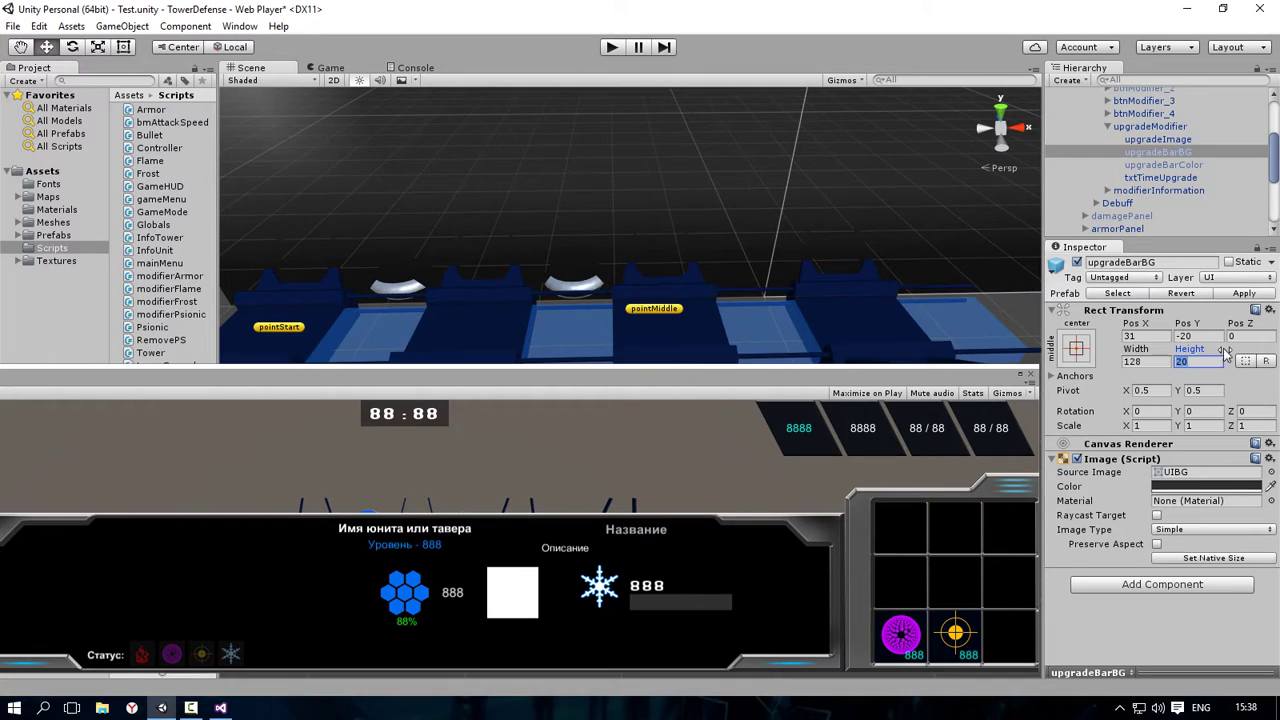
pyautogui.click(1267, 311)
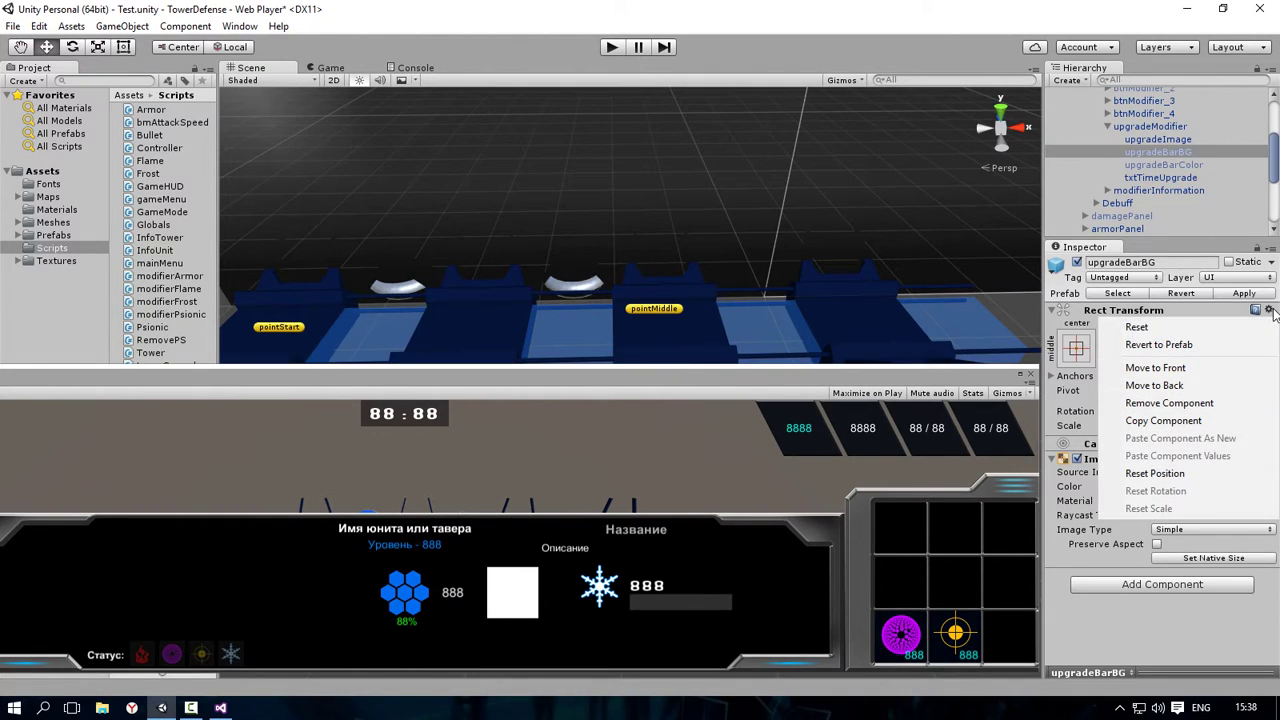
# Step: Copy upgradeBarBG's Rect Transform and paste its values onto upgradeBarColor
pyautogui.click(1163, 421)
pyautogui.click(1162, 165)
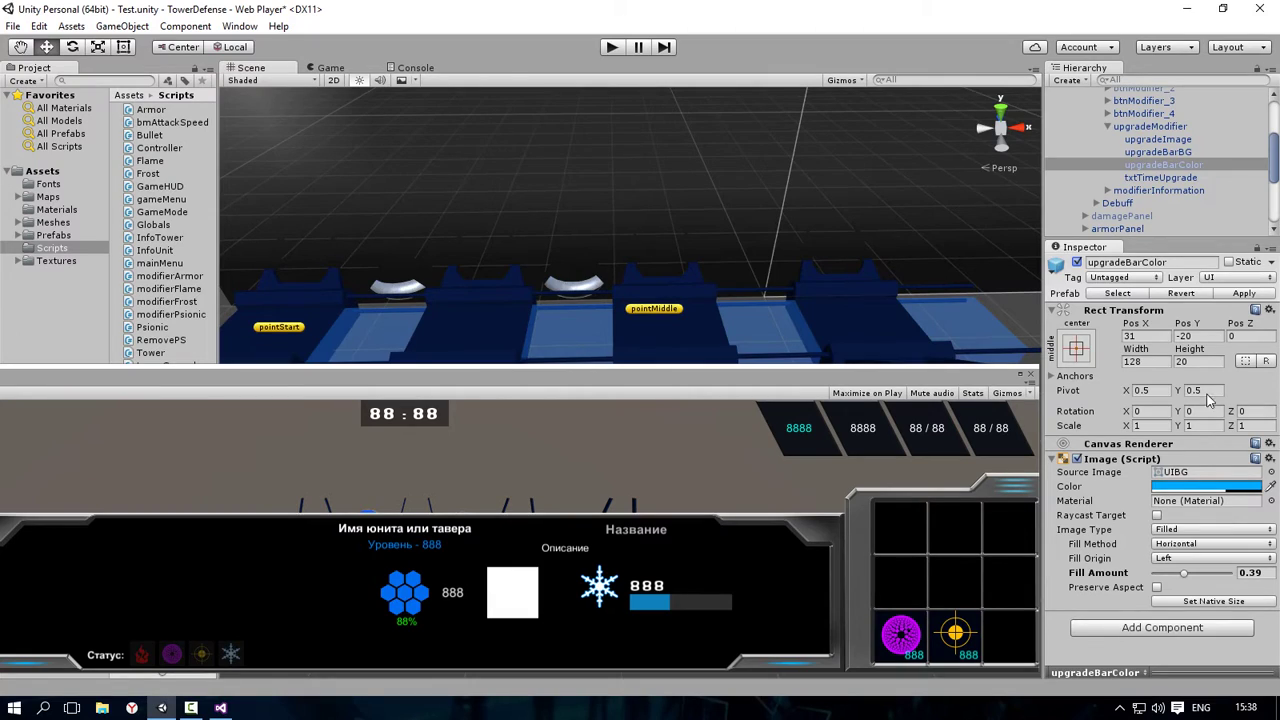
pyautogui.click(1270, 311)
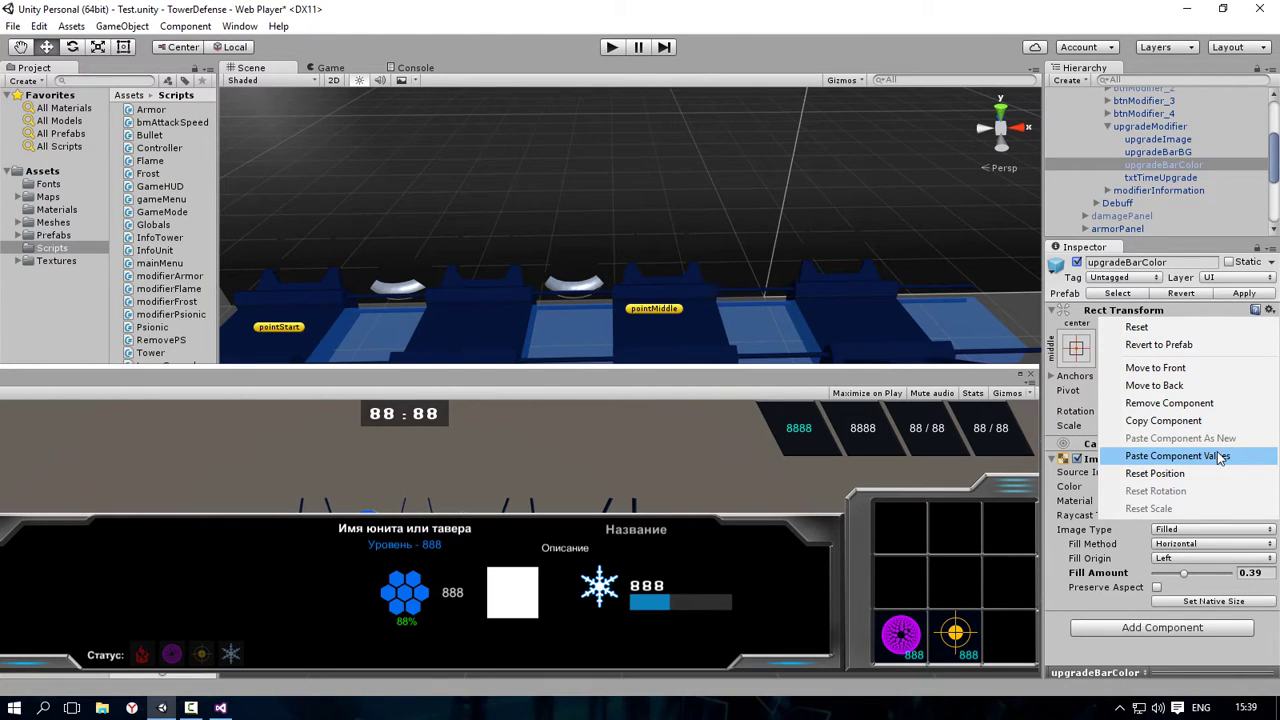
pyautogui.click(1218, 457)
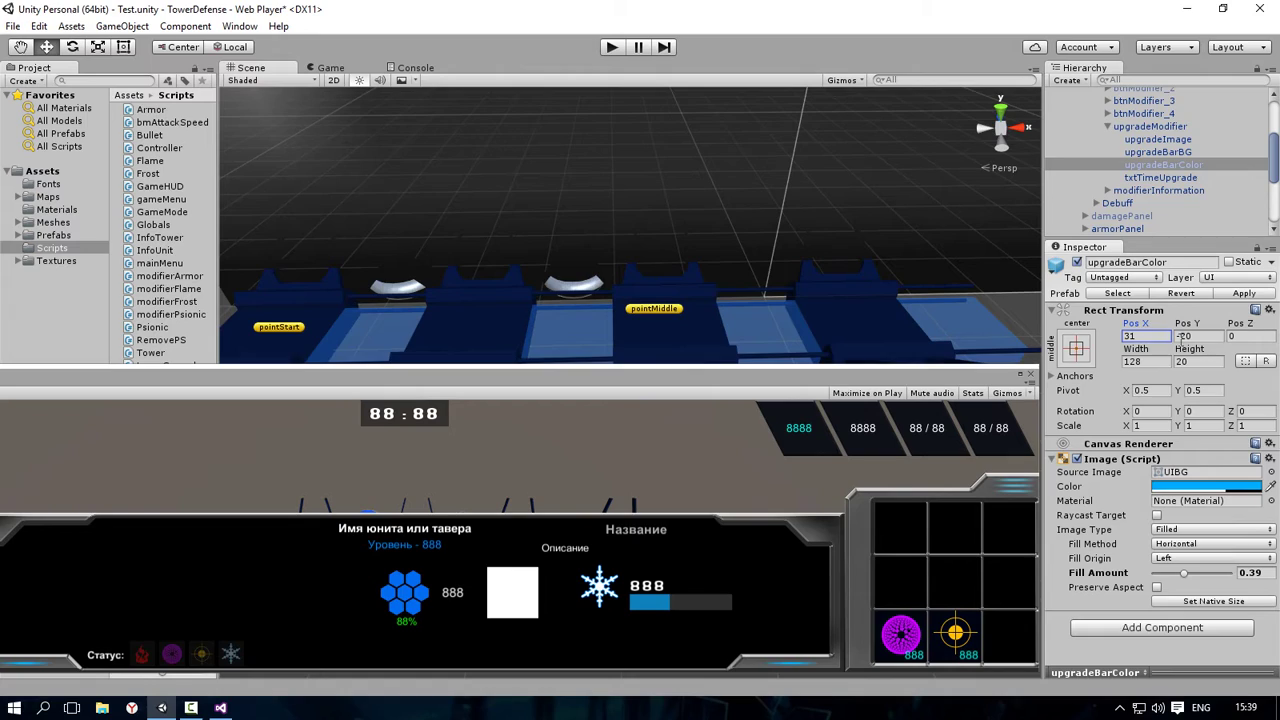
pyautogui.click(1195, 361)
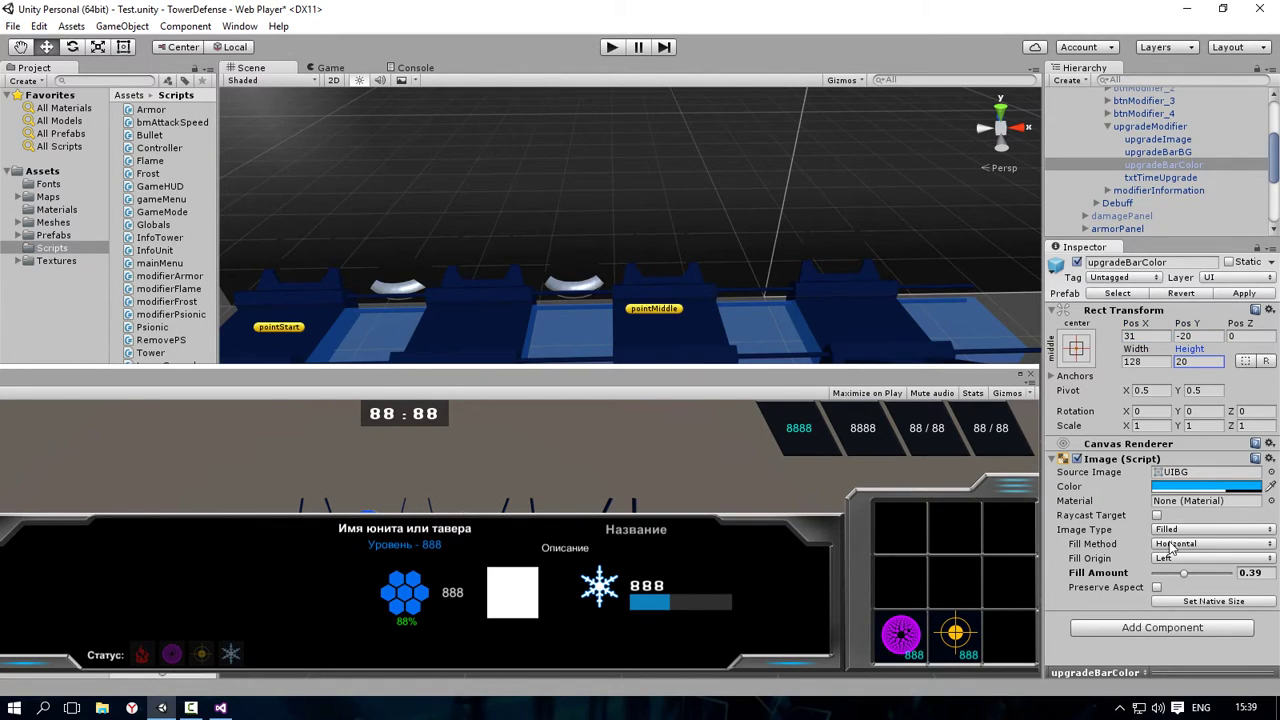
# Step: Change upgradeBarColor's colour to a lighter blue
pyautogui.click(1185, 487)
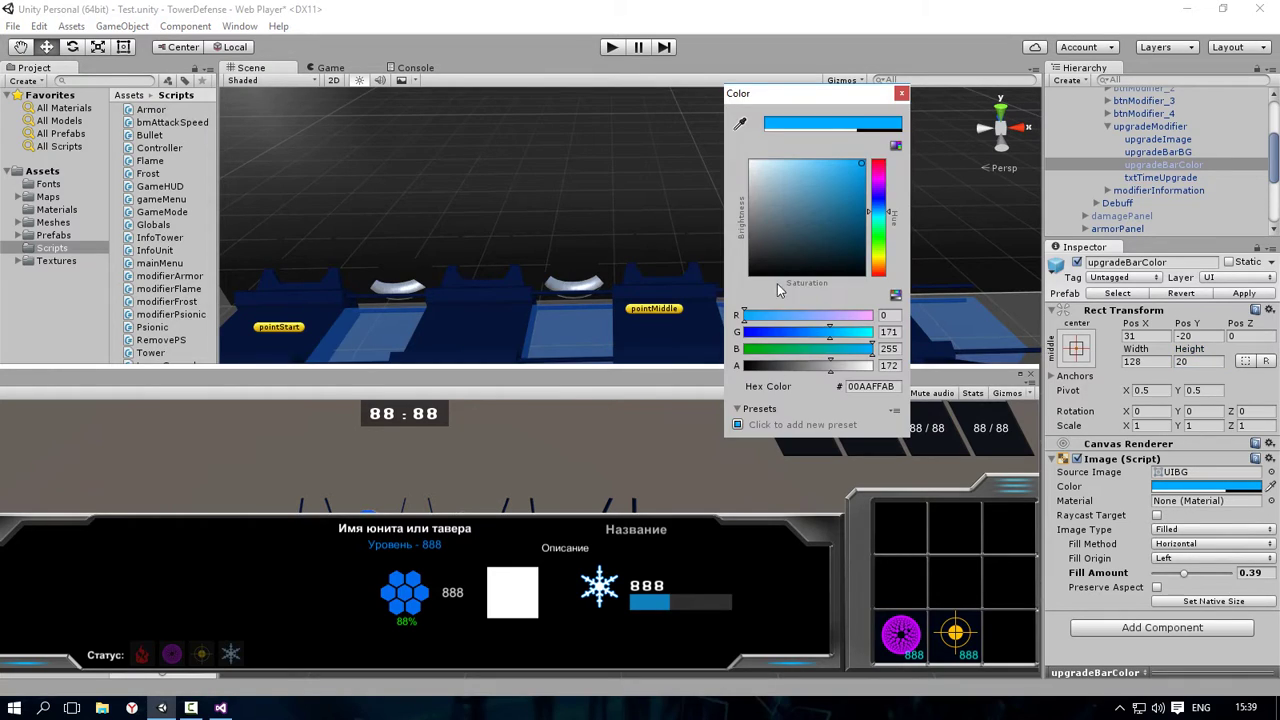
pyautogui.click(825, 164)
pyautogui.click(901, 93)
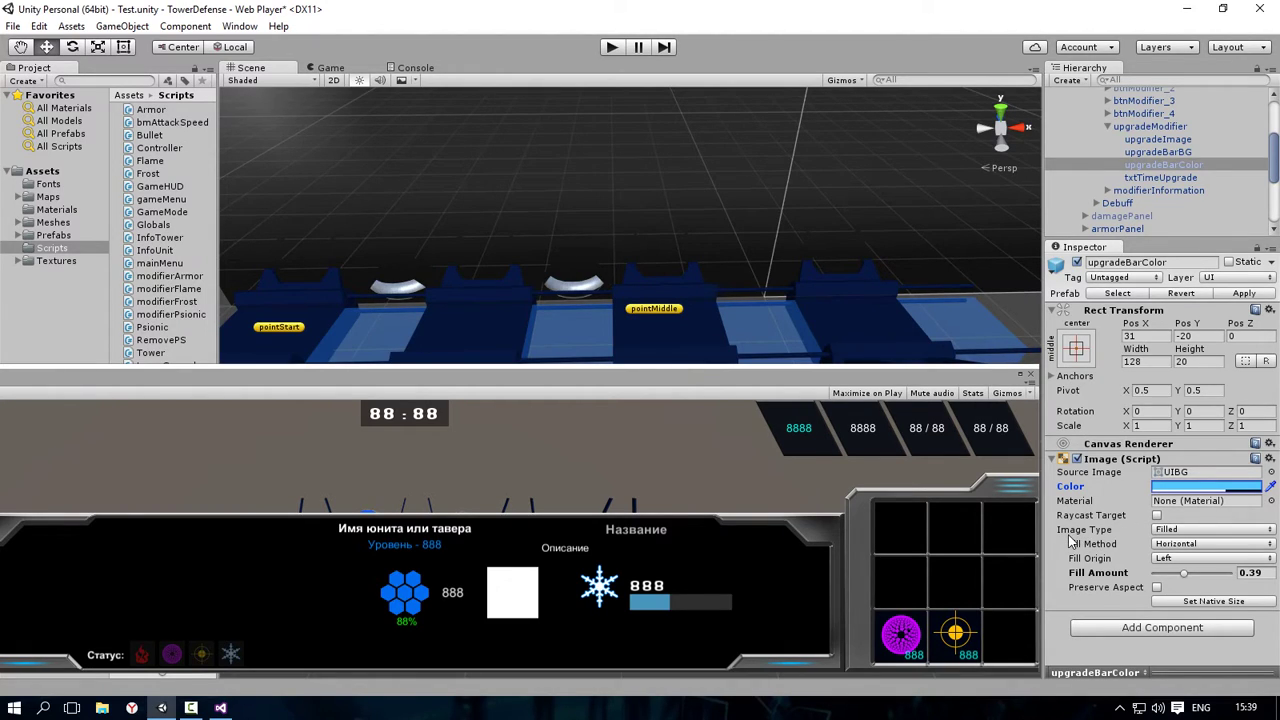
# Step: Keep upgradeBarColor as a Filled, Horizontal, Left-origin image with fill amount 1
pyautogui.click(1166, 533)
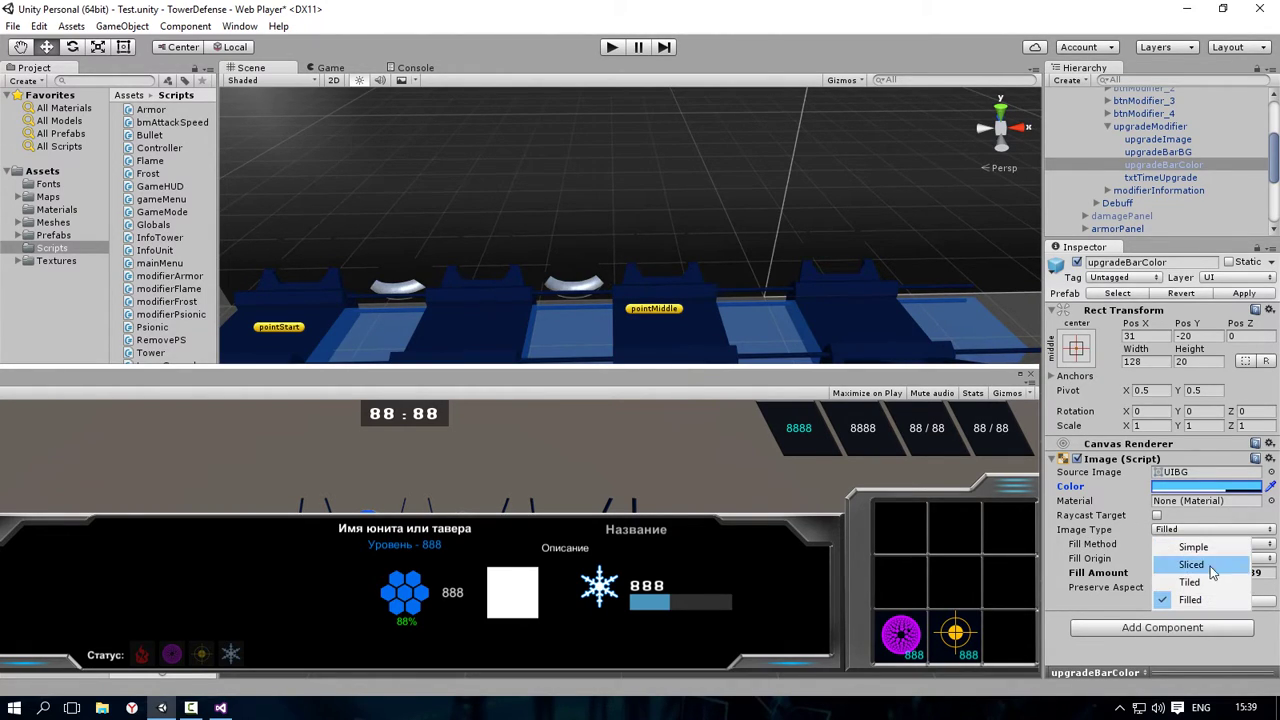
pyautogui.click(1170, 603)
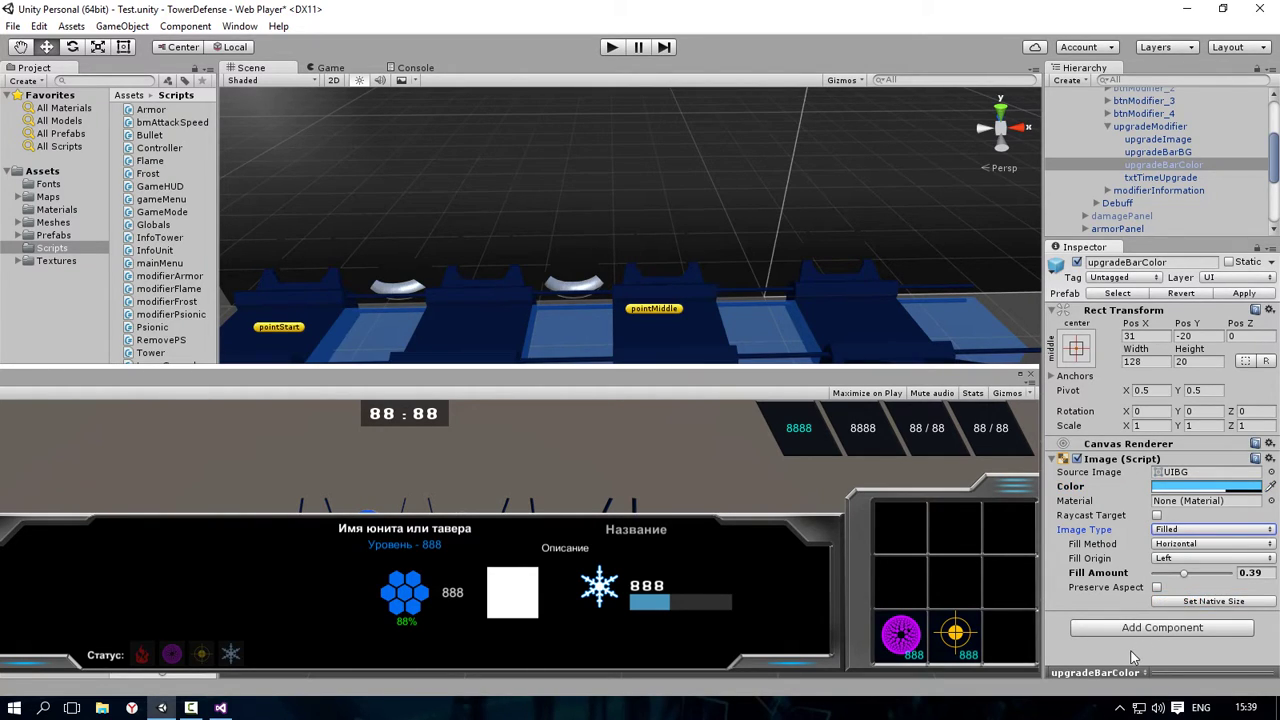
pyautogui.click(1174, 546)
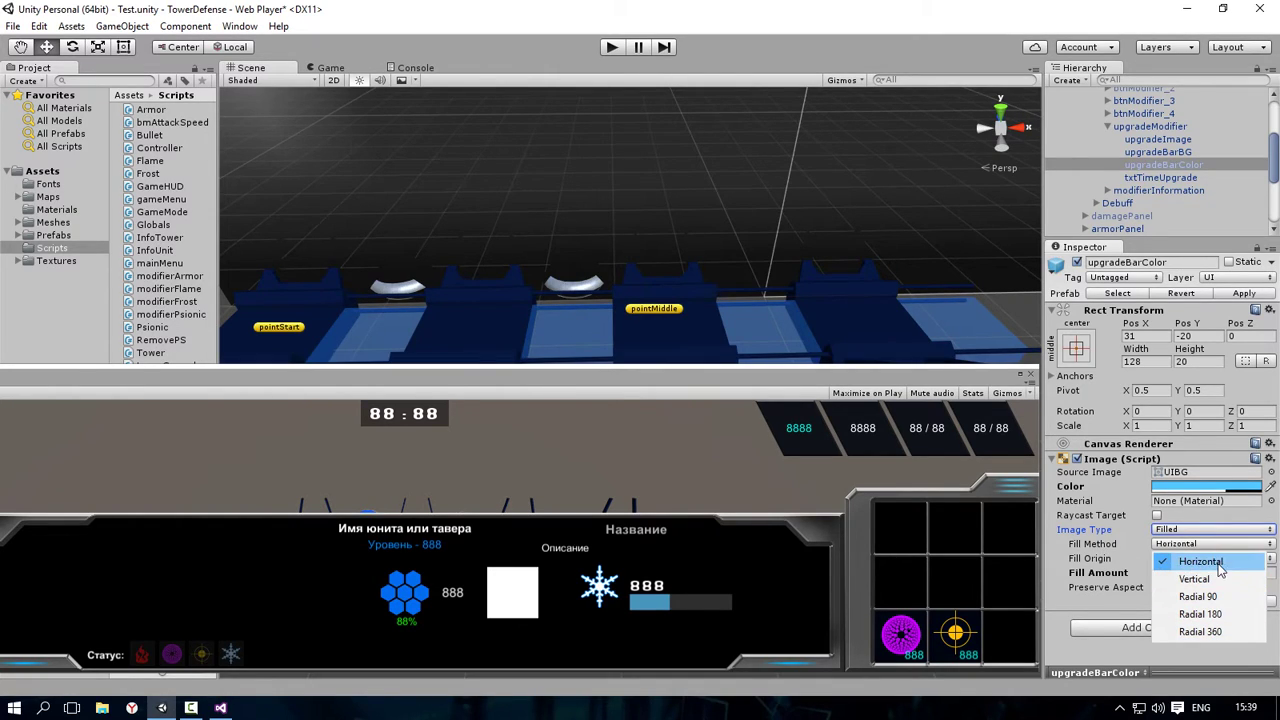
pyautogui.click(1138, 646)
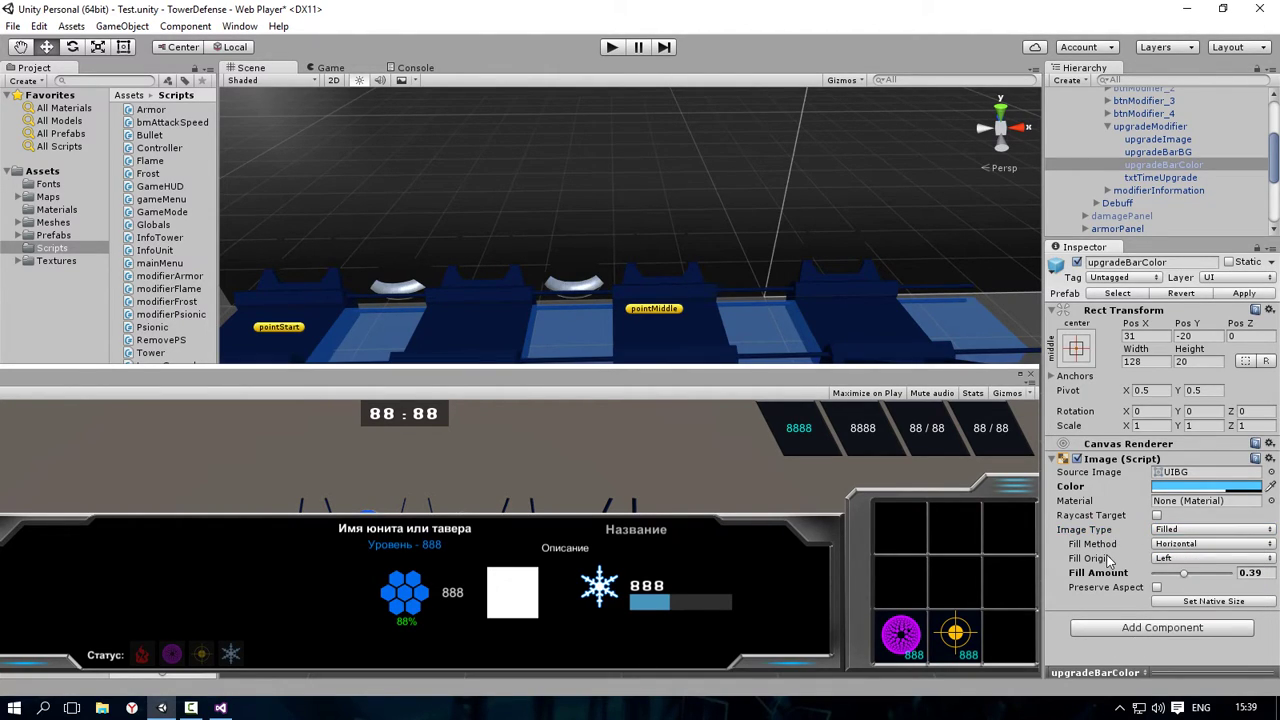
pyautogui.click(1178, 560)
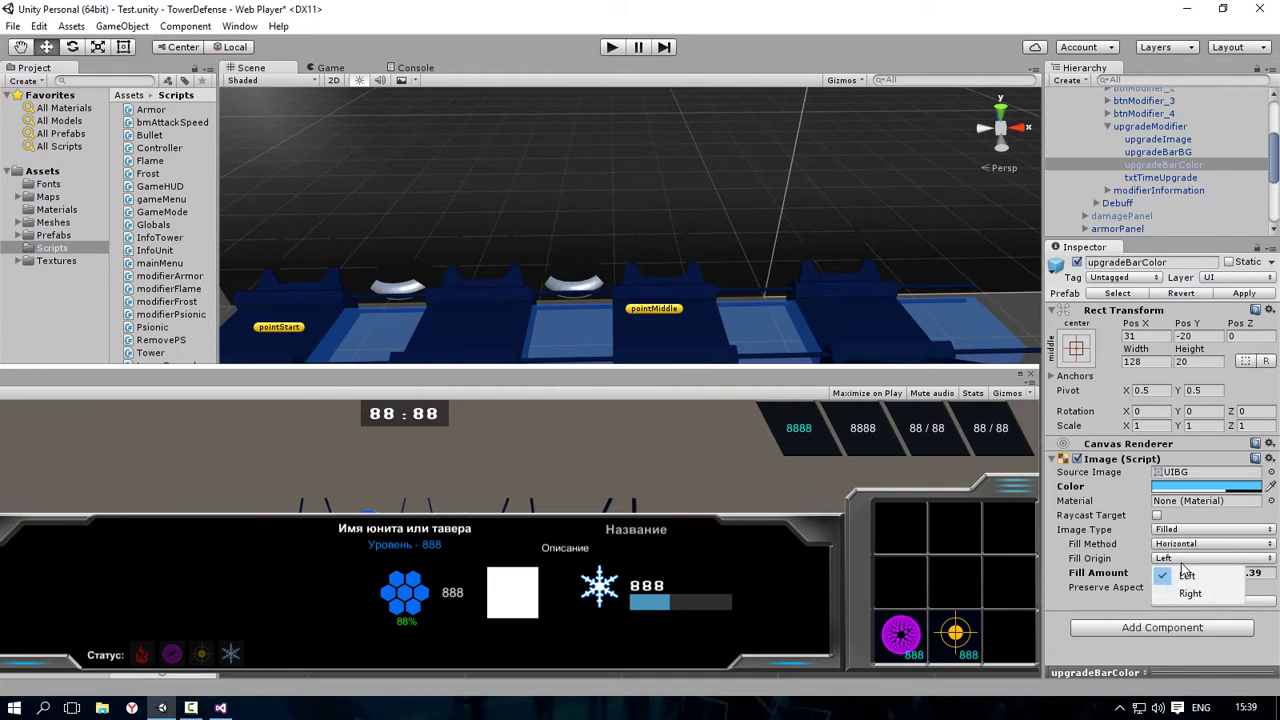
pyautogui.click(1178, 576)
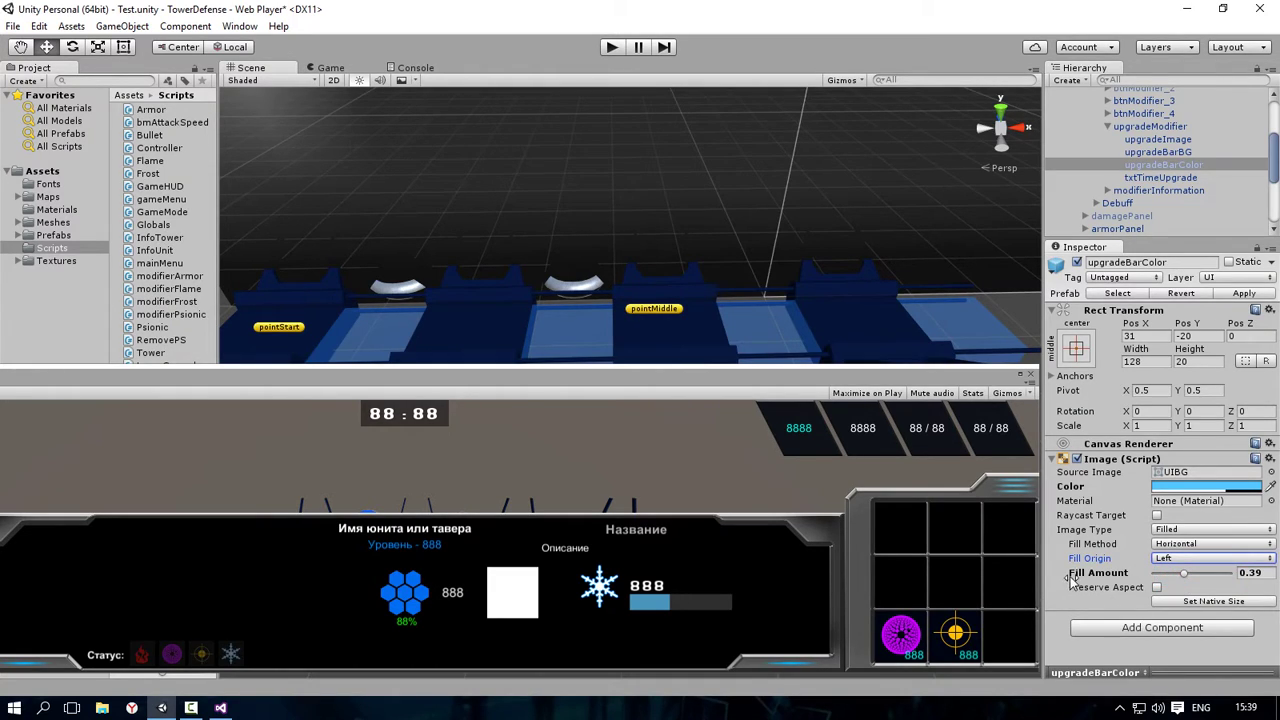
pyautogui.moveTo(1184, 575)
pyautogui.mouseDown()
pyautogui.moveTo(1223, 588)
pyautogui.moveTo(1130, 598)
pyautogui.moveTo(1268, 598)
pyautogui.mouseUp()
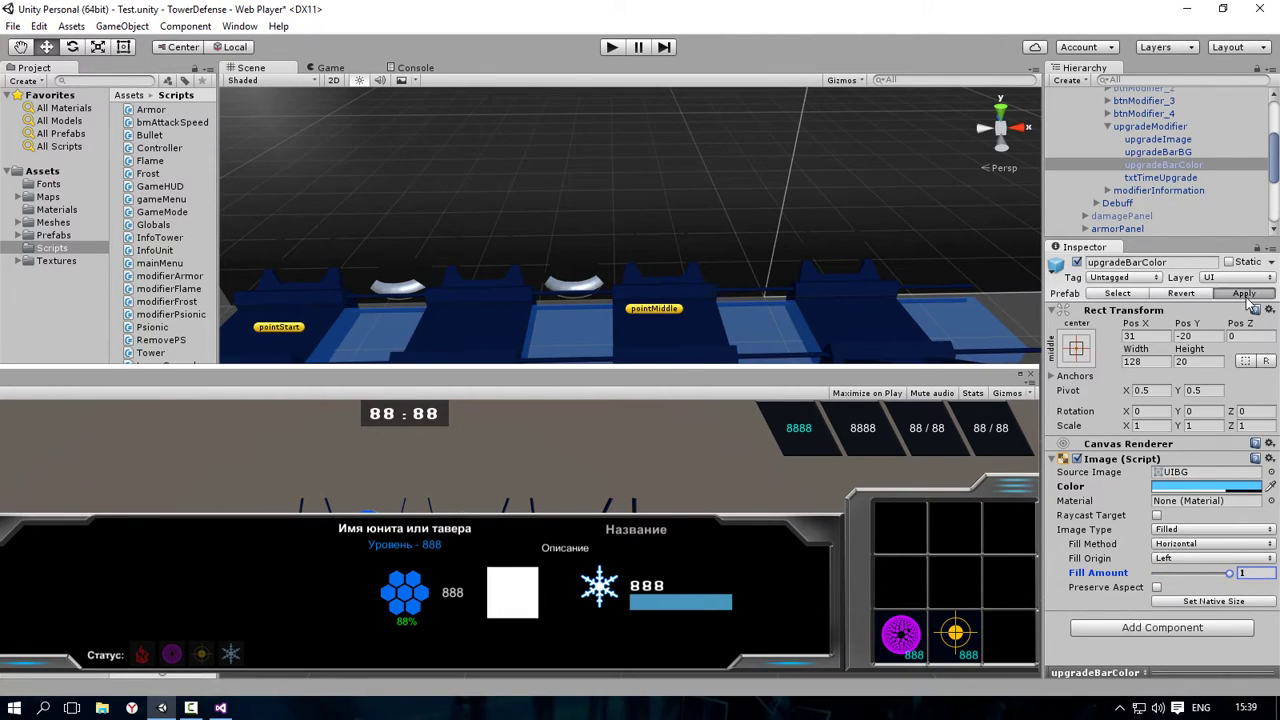
pyautogui.click(1163, 178)
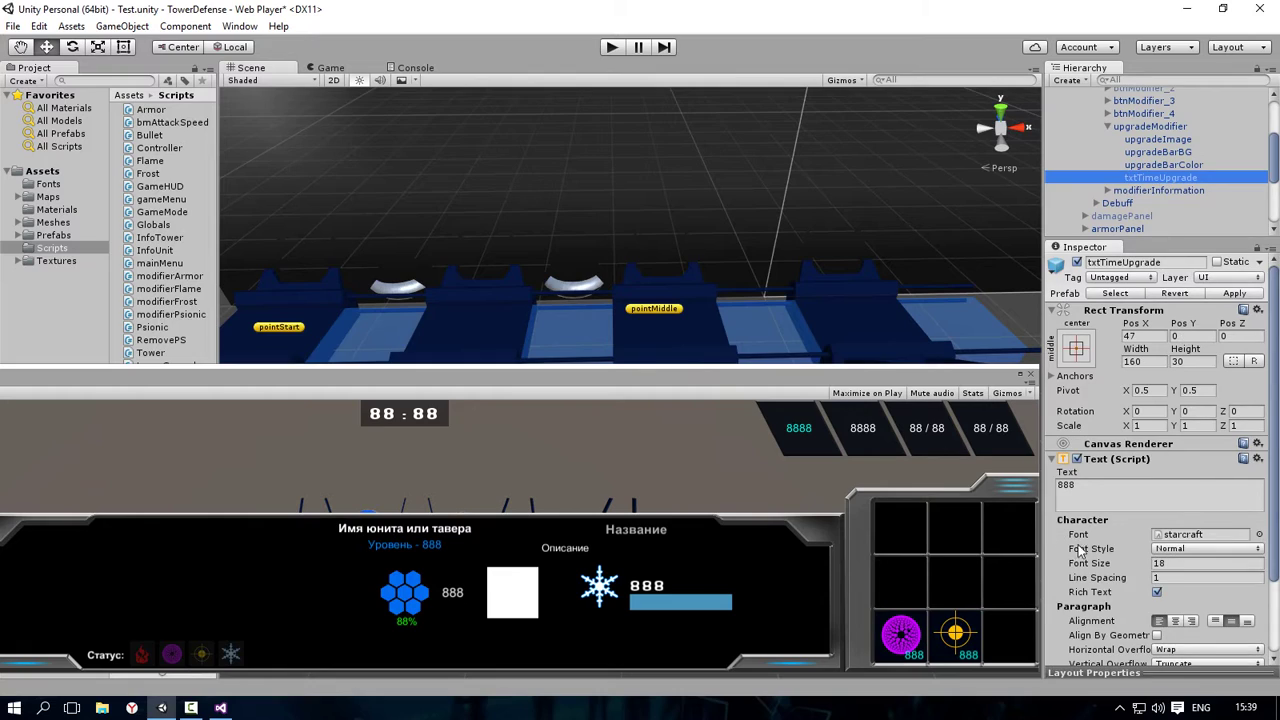
# Step: Inspect txtTimeUpgrade's 888 text and turn off its Rich Text option
pyautogui.click(1162, 128)
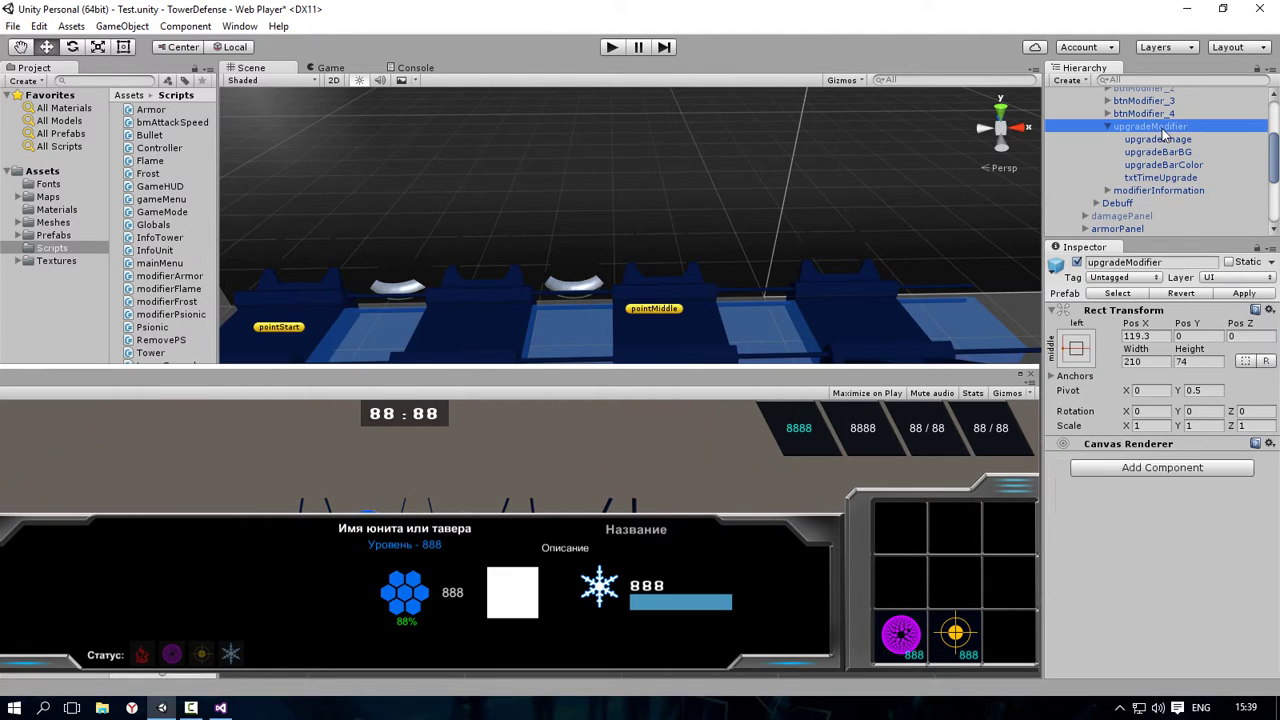
pyautogui.click(1184, 180)
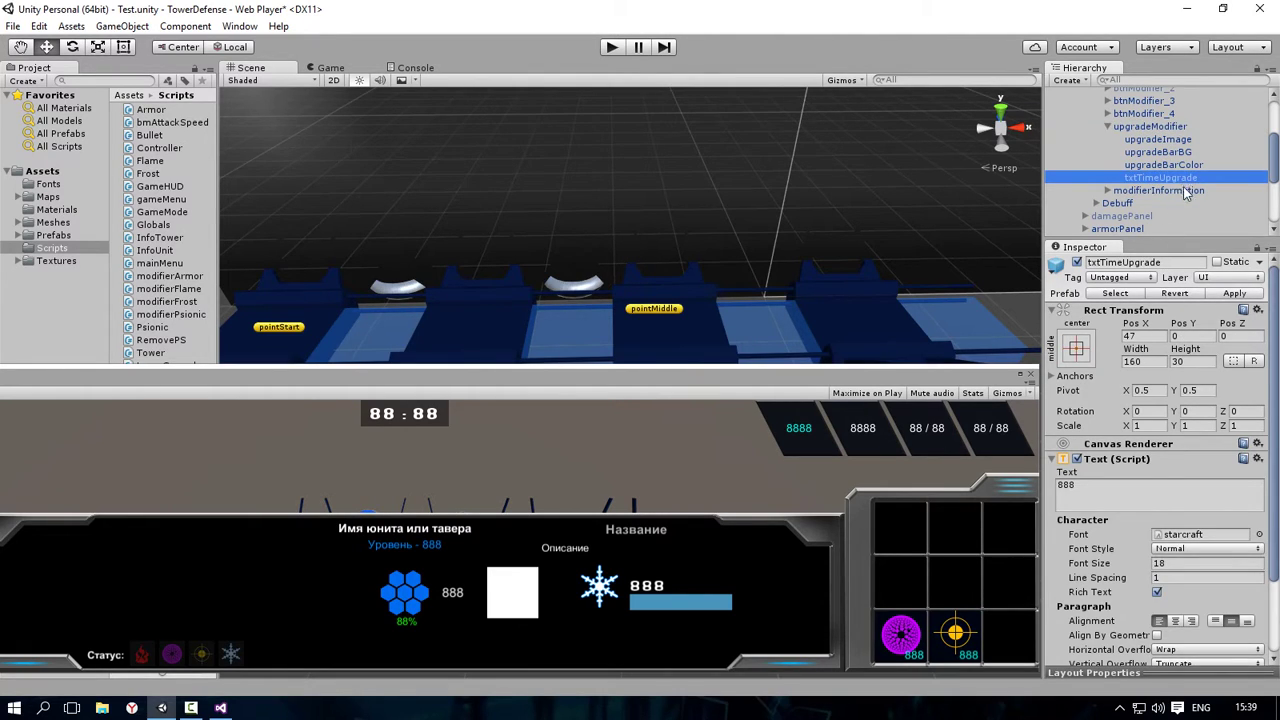
pyautogui.scroll(-2, 1151, 502)
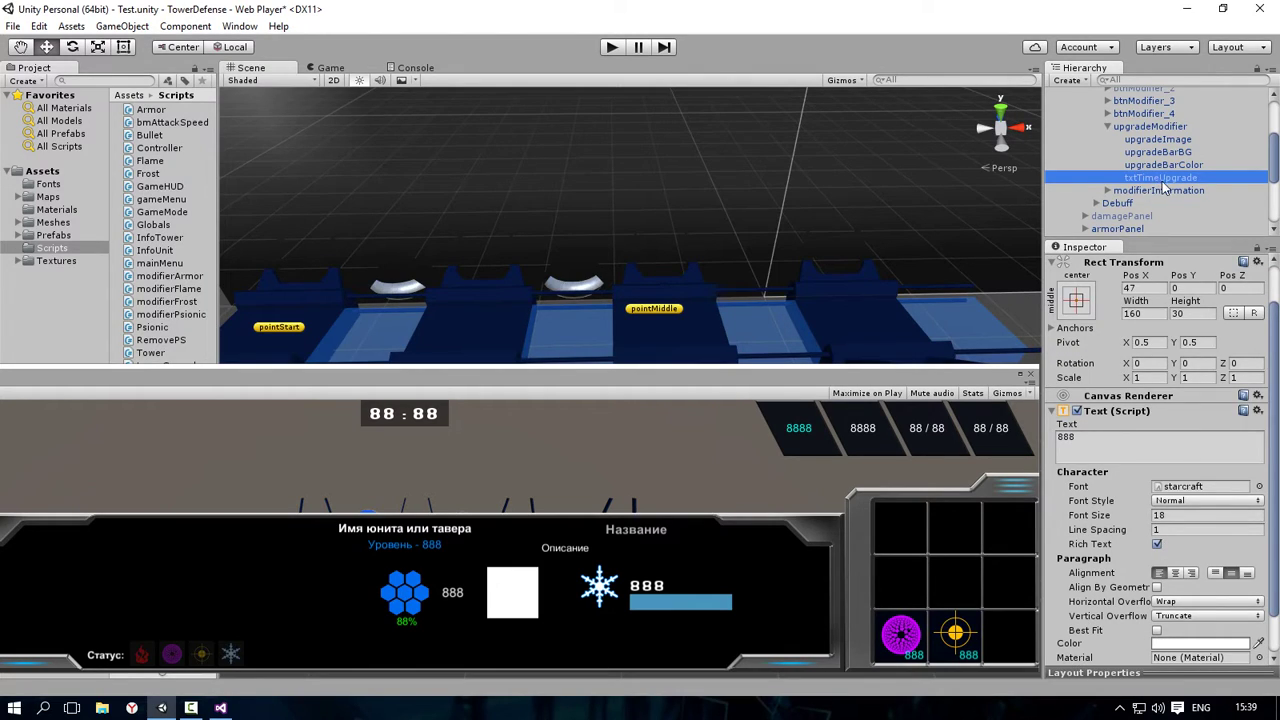
pyautogui.click(1116, 451)
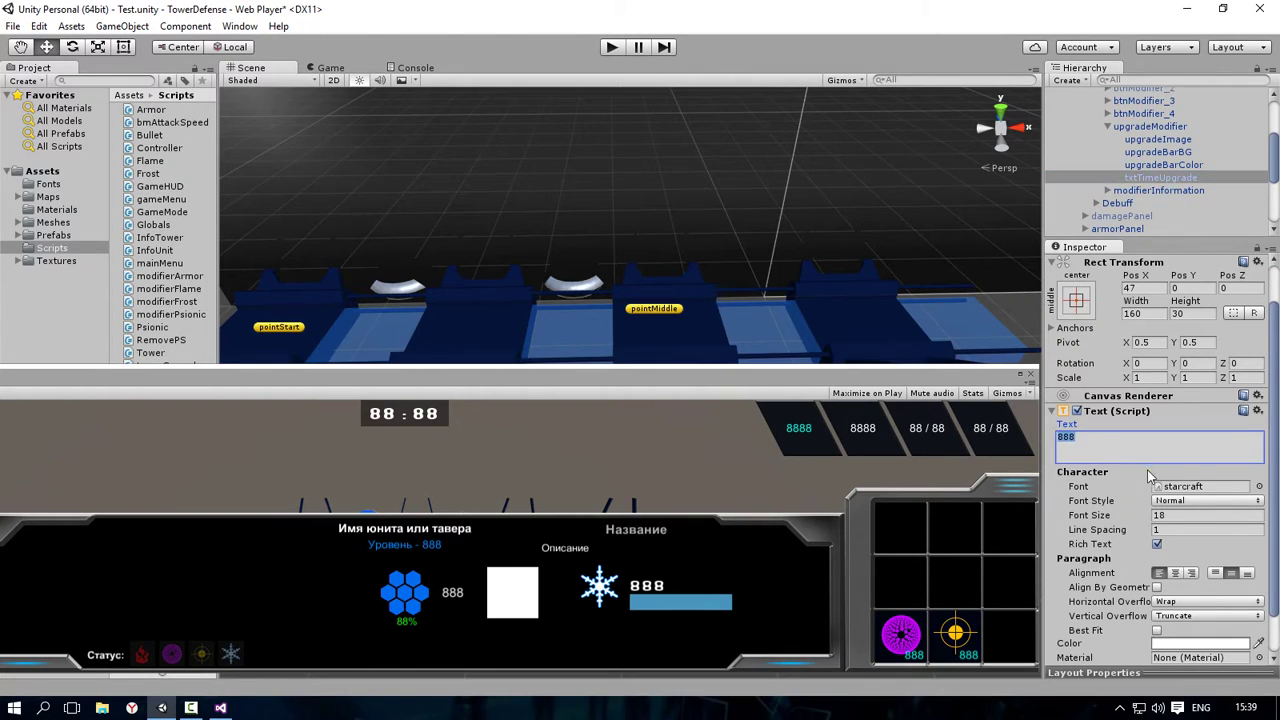
pyautogui.scroll(-2, 1116, 451)
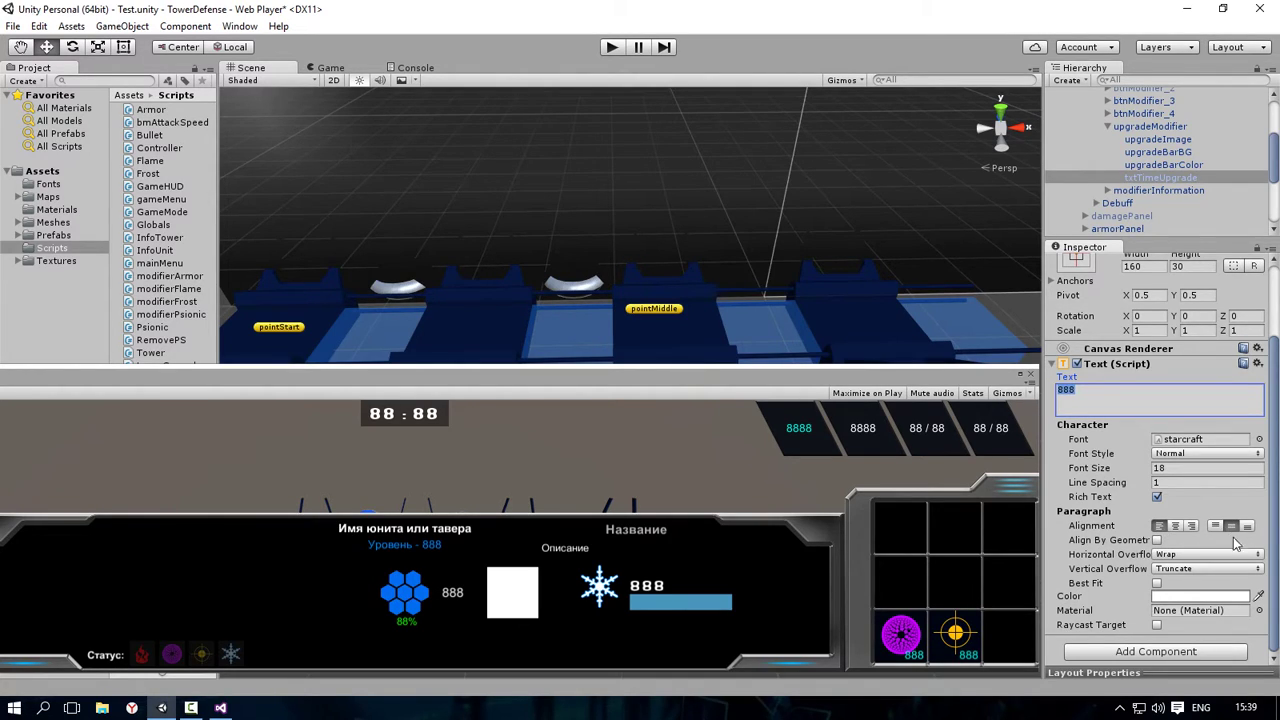
pyautogui.click(1157, 497)
pyautogui.scroll(4, 1159, 505)
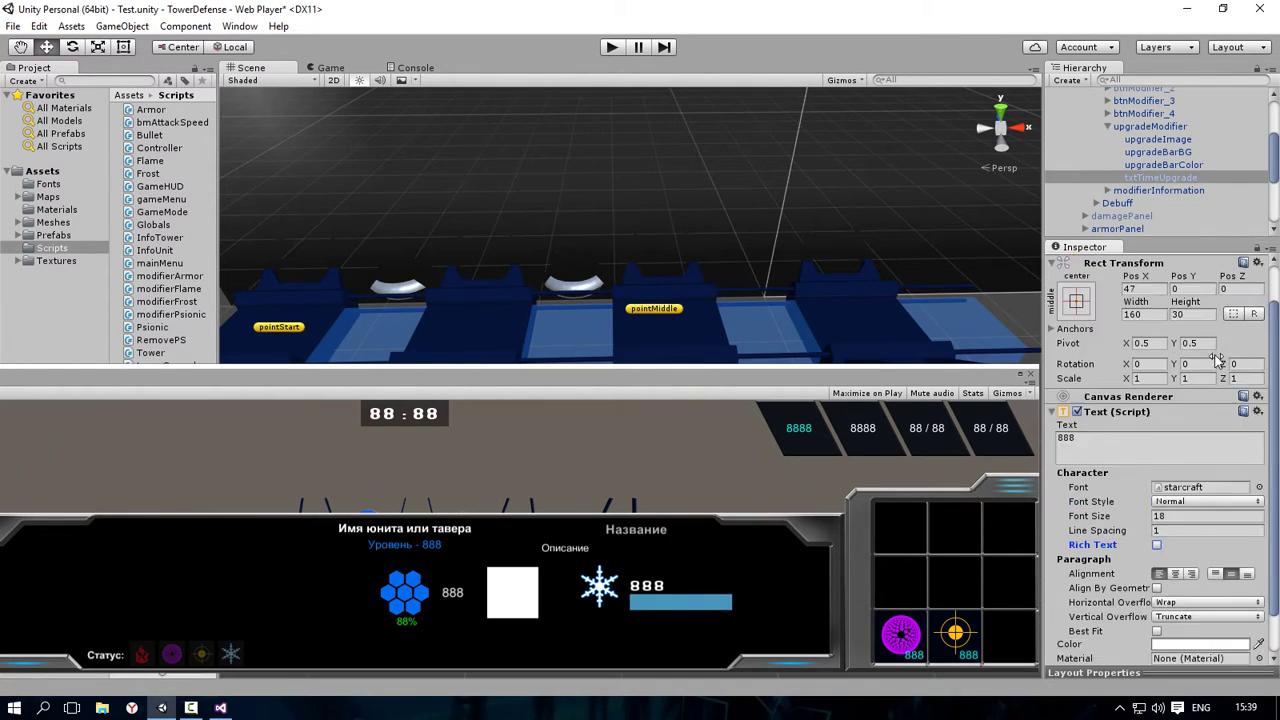
pyautogui.scroll(-4, 1148, 560)
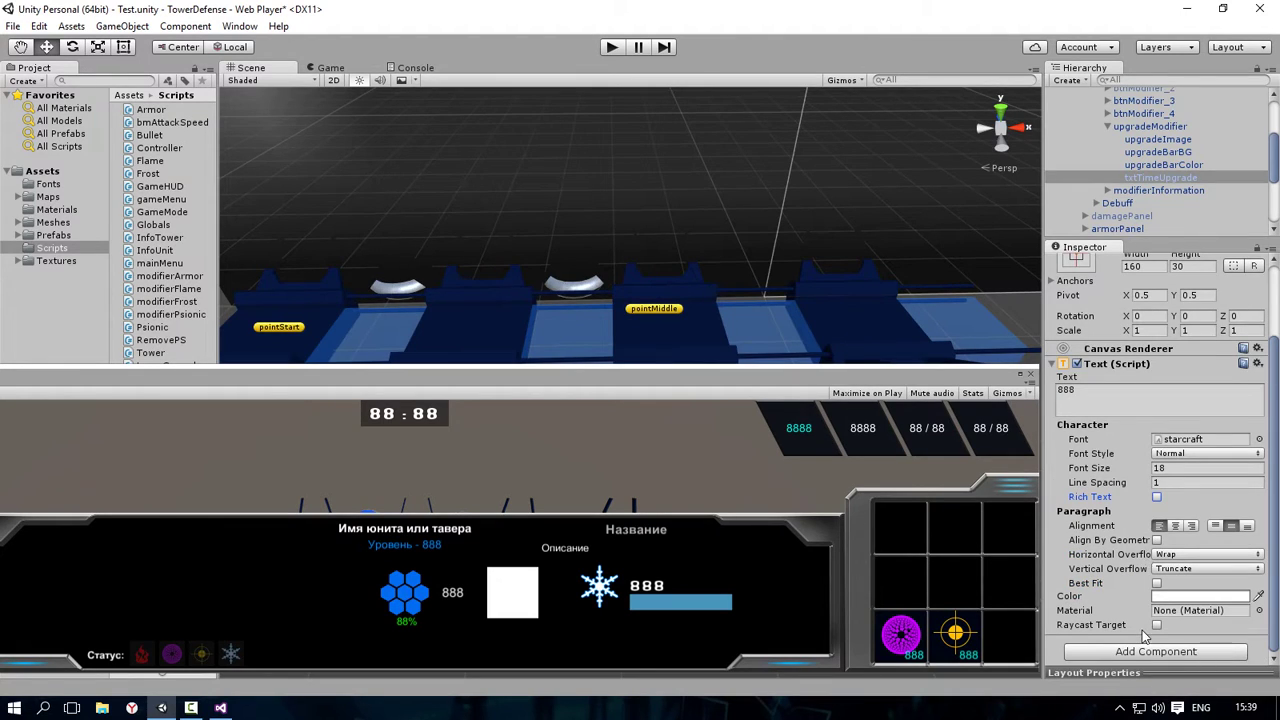
pyautogui.scroll(4, 1139, 549)
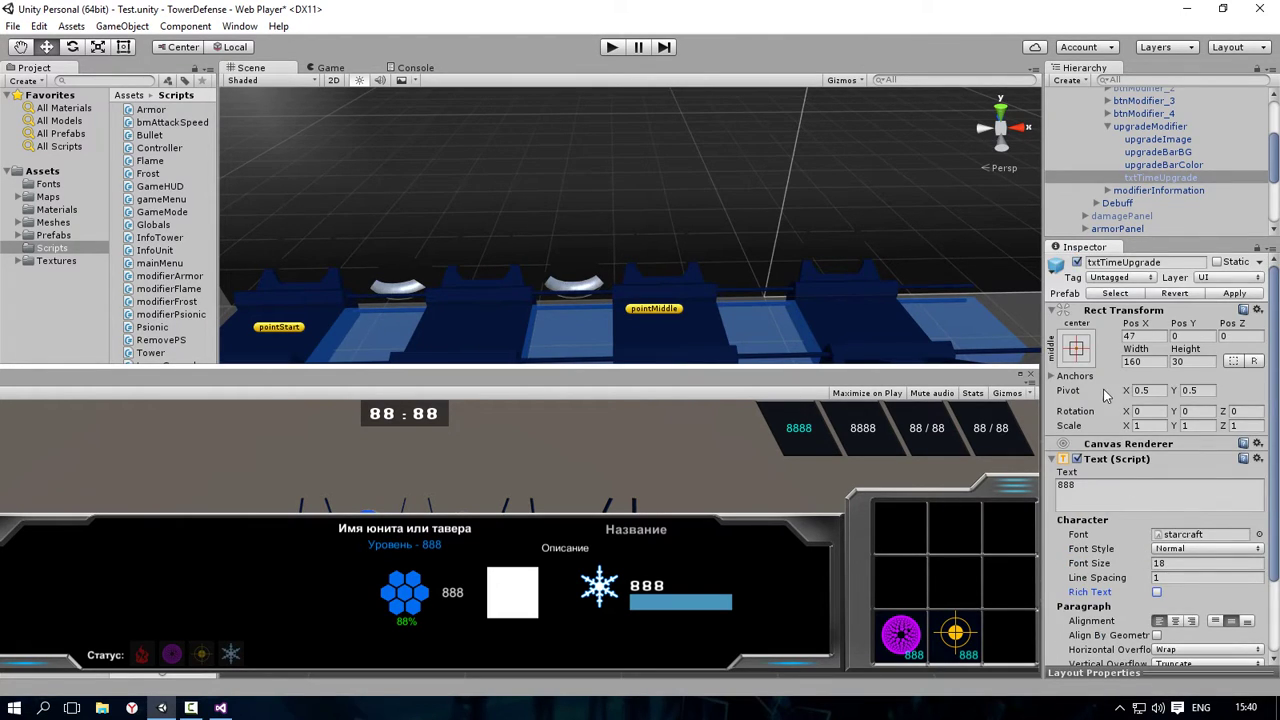
pyautogui.scroll(-4, 1133, 548)
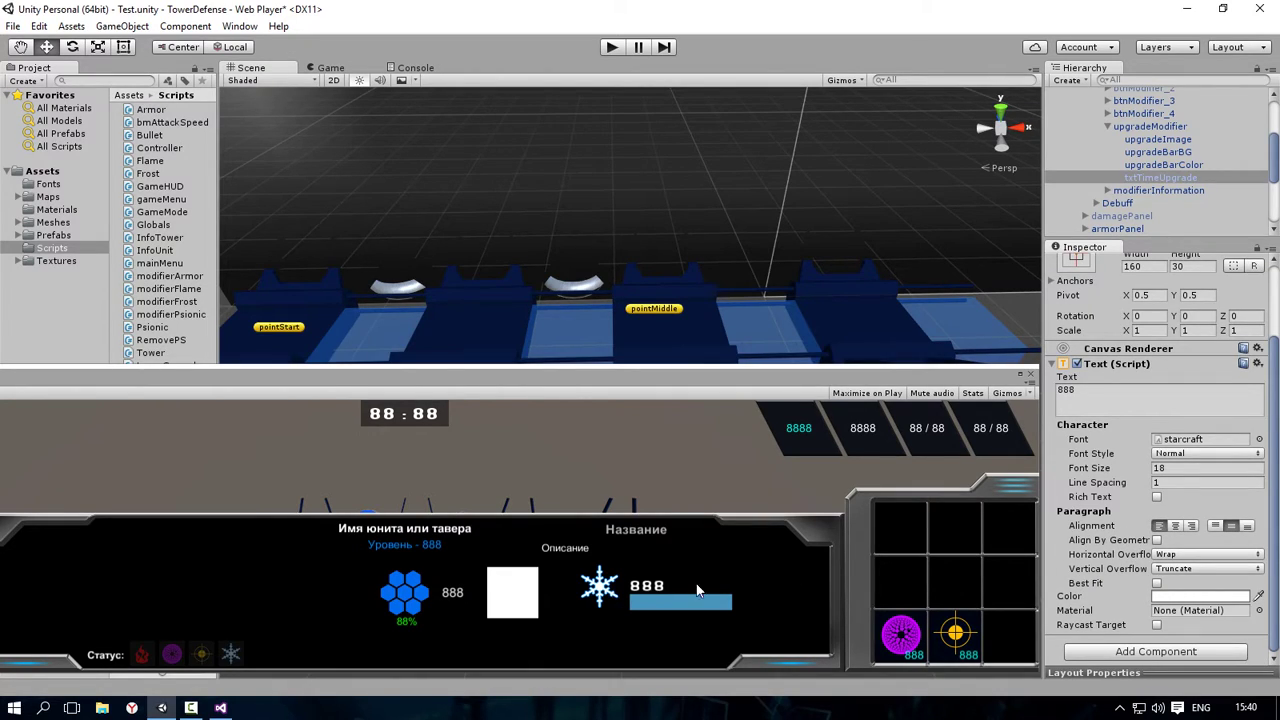
pyautogui.click(1134, 388)
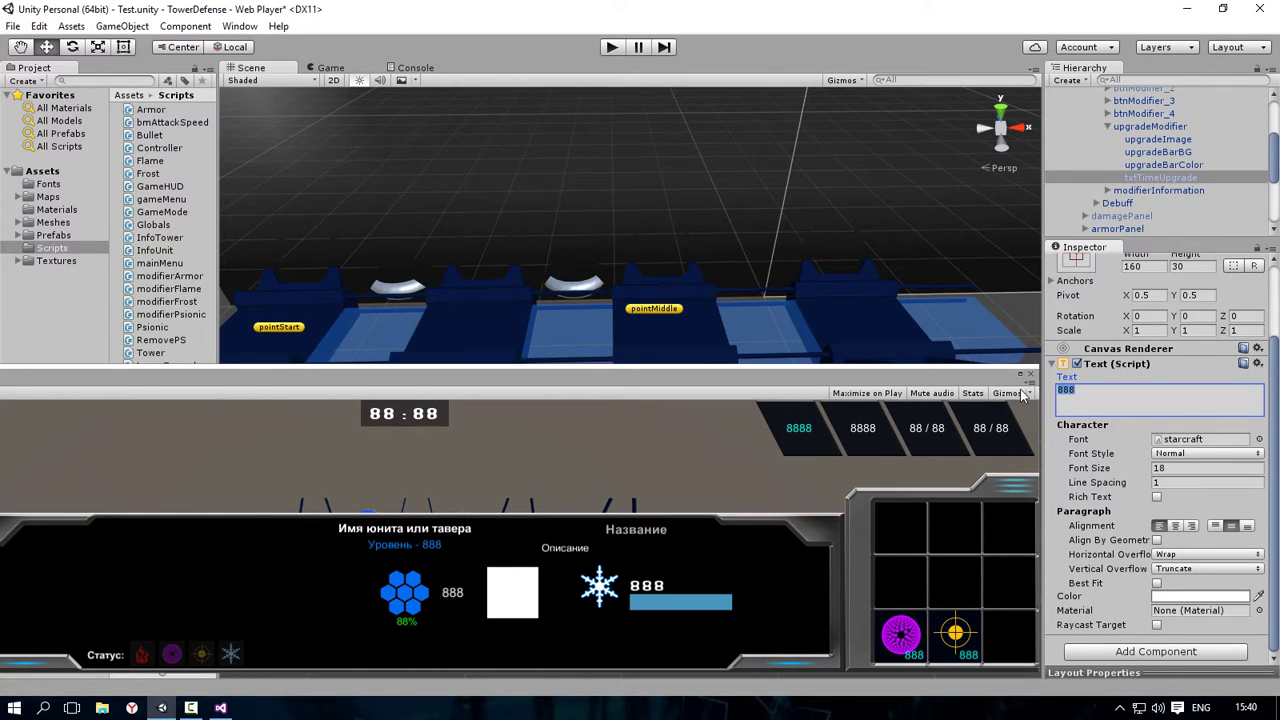
# Step: Collapse upgradeModifier and deactivate it
pyautogui.click(1108, 133)
pyautogui.click(1148, 127)
pyautogui.click(1078, 266)
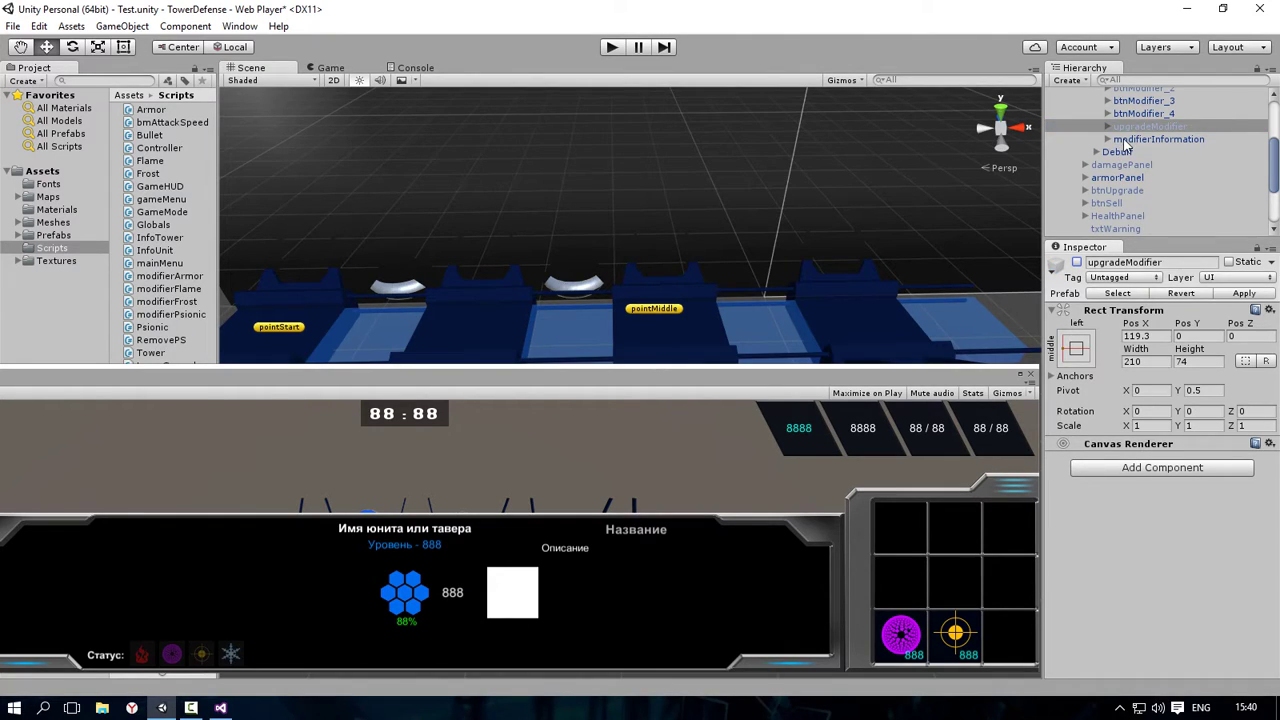
# Step: Reactivate upgradeModifier, then open and cancel the Modifier object's create menu
pyautogui.click(1077, 262)
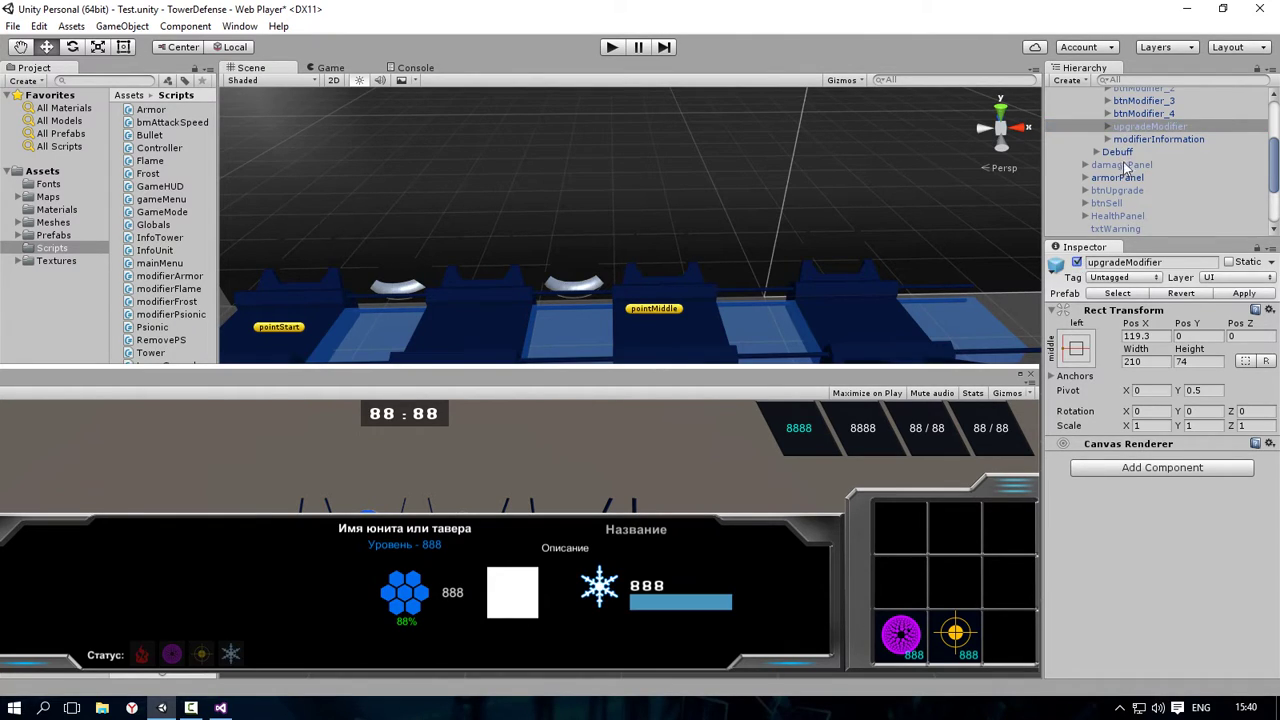
pyautogui.click(1124, 140)
pyautogui.scroll(3, 1150, 180)
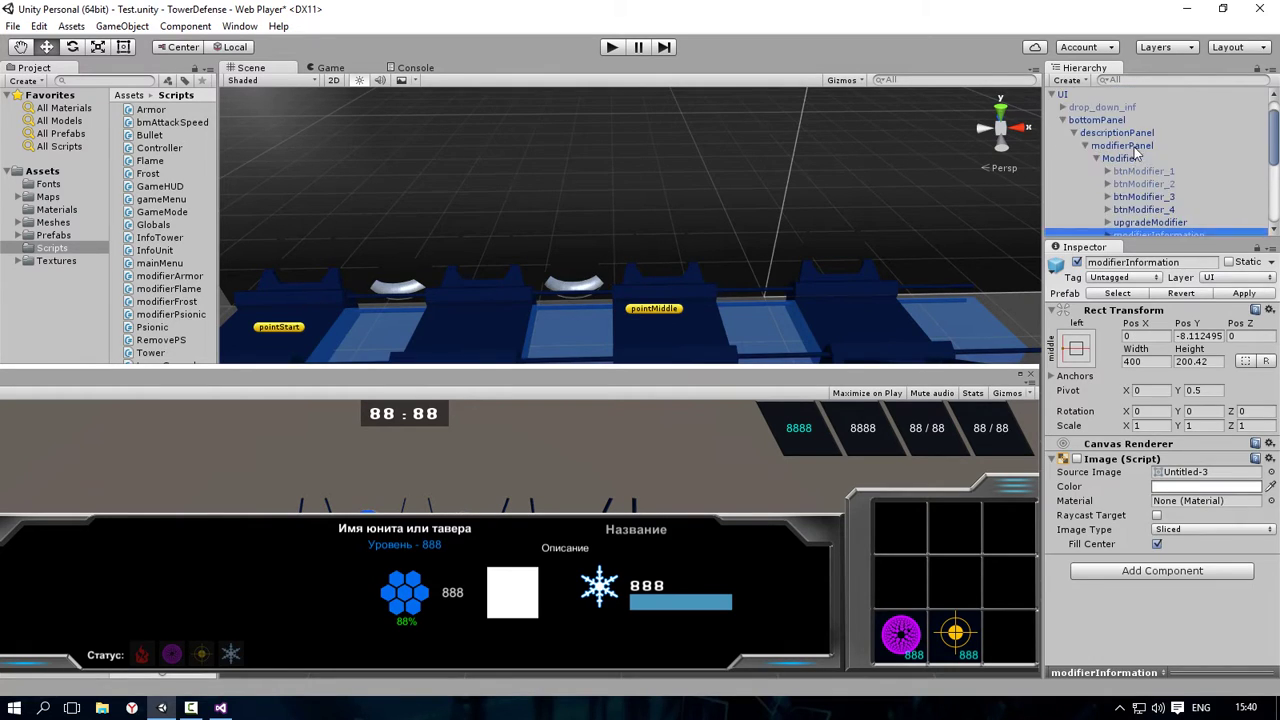
pyautogui.scroll(-2, 1155, 204)
pyautogui.rightClick(1128, 141)
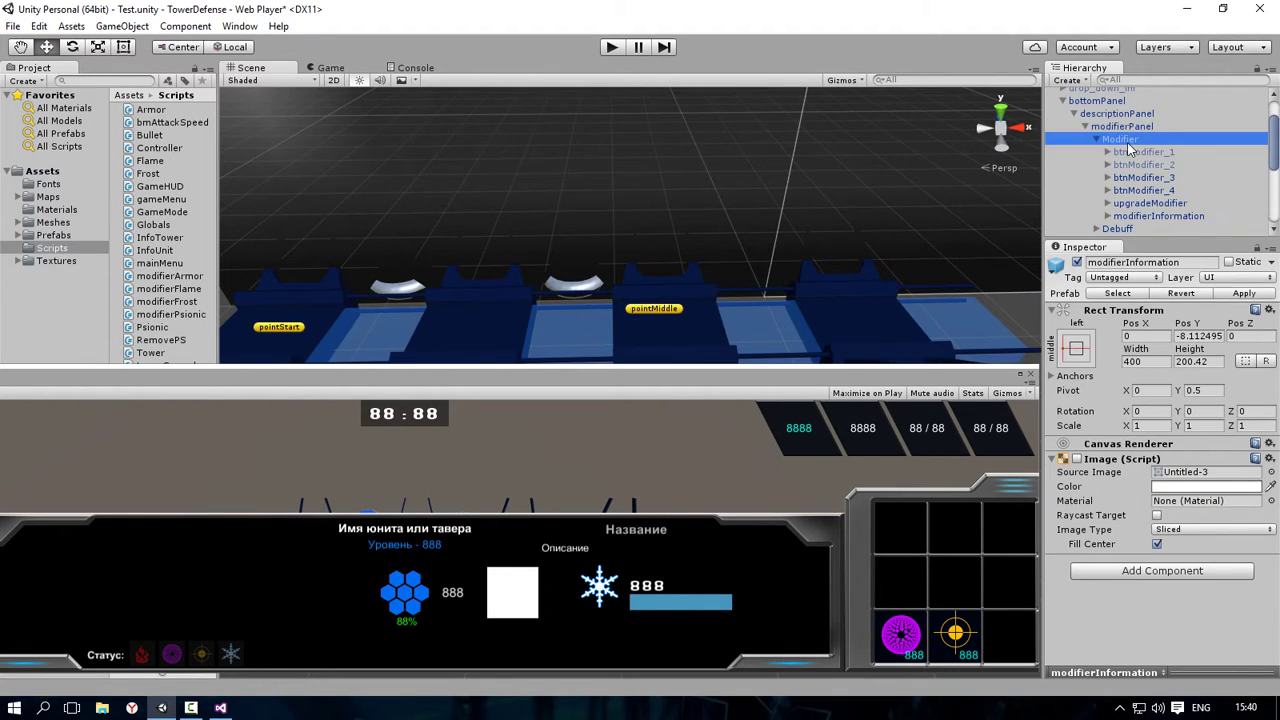
pyautogui.moveTo(1165, 364)
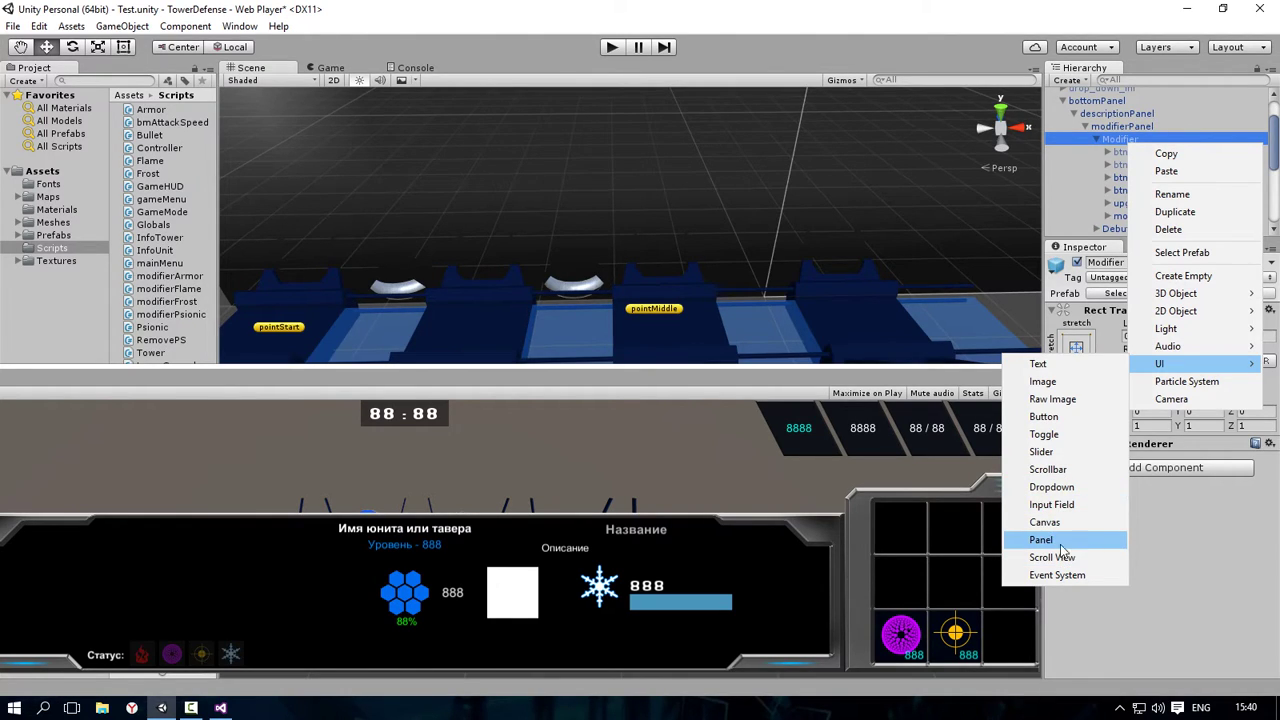
pyautogui.click(1138, 535)
# Step: Select modifierInformation and expand it to show iconeModifier, textName and textDescription
pyautogui.scroll(-2, 1145, 160)
pyautogui.click(1154, 167)
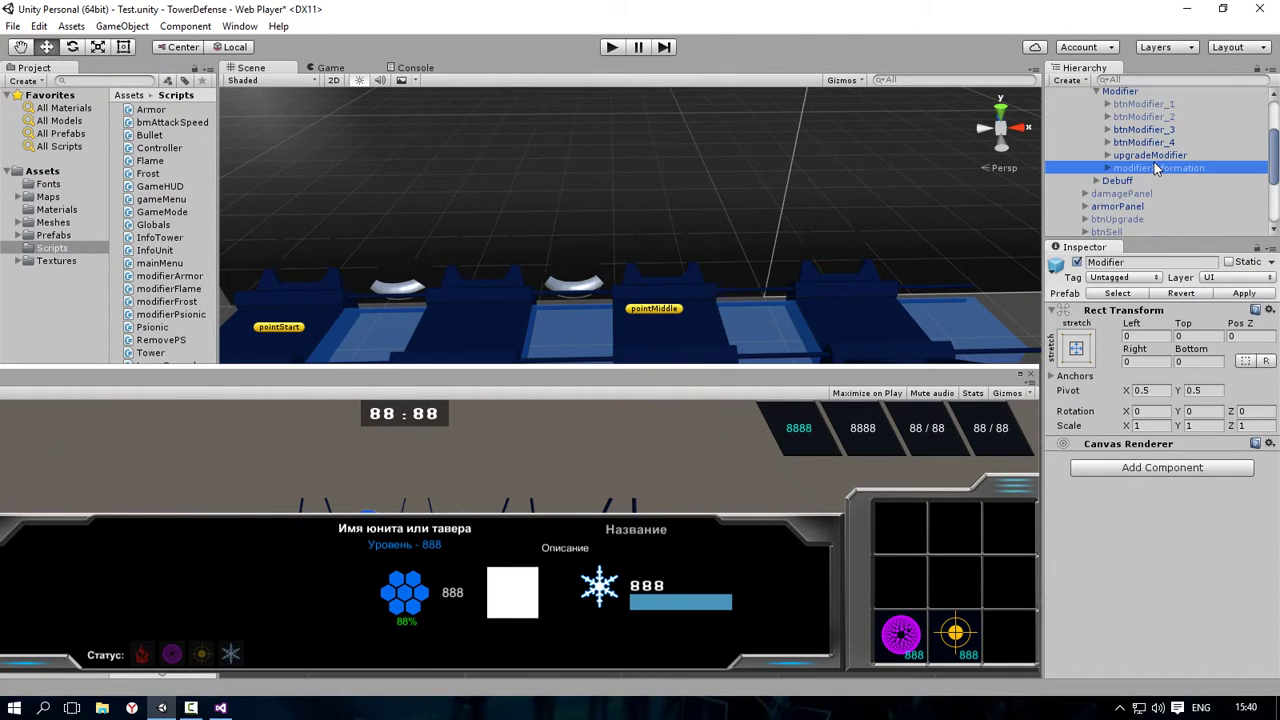
pyautogui.click(1107, 169)
pyautogui.scroll(-2, 1125, 176)
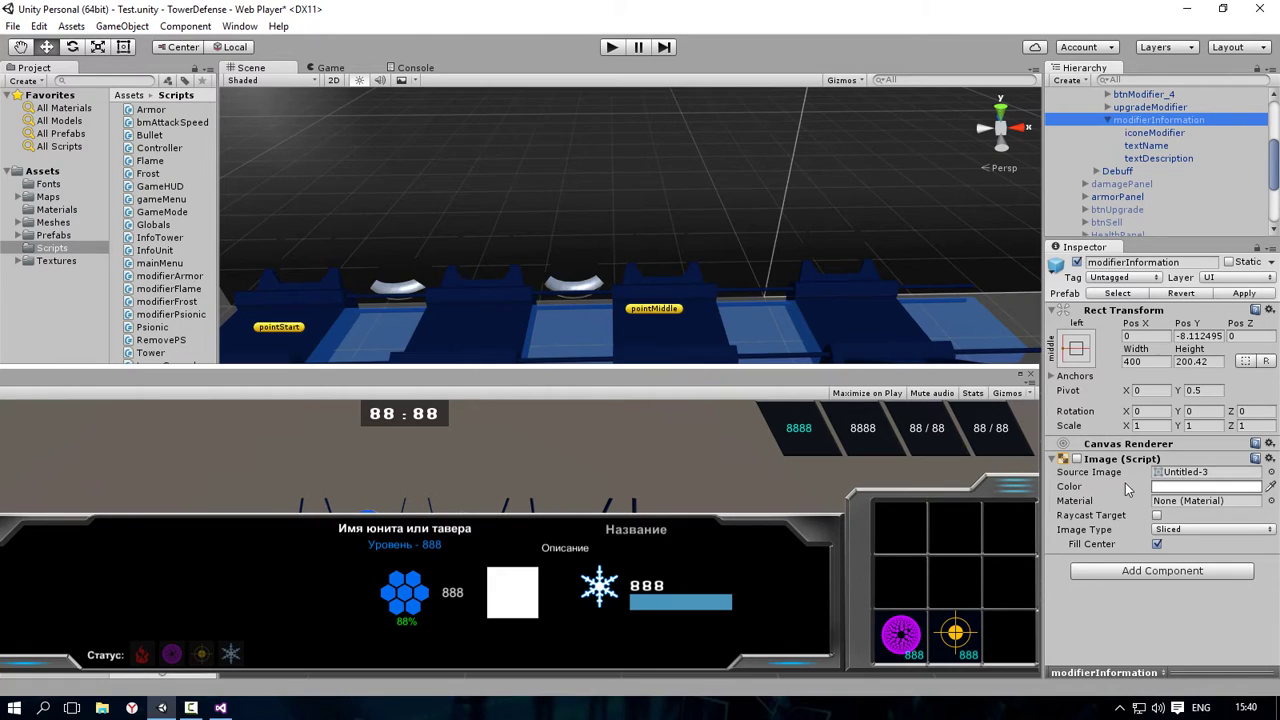
# Step: Remove the Image component from modifierInformation
pyautogui.click(1077, 459)
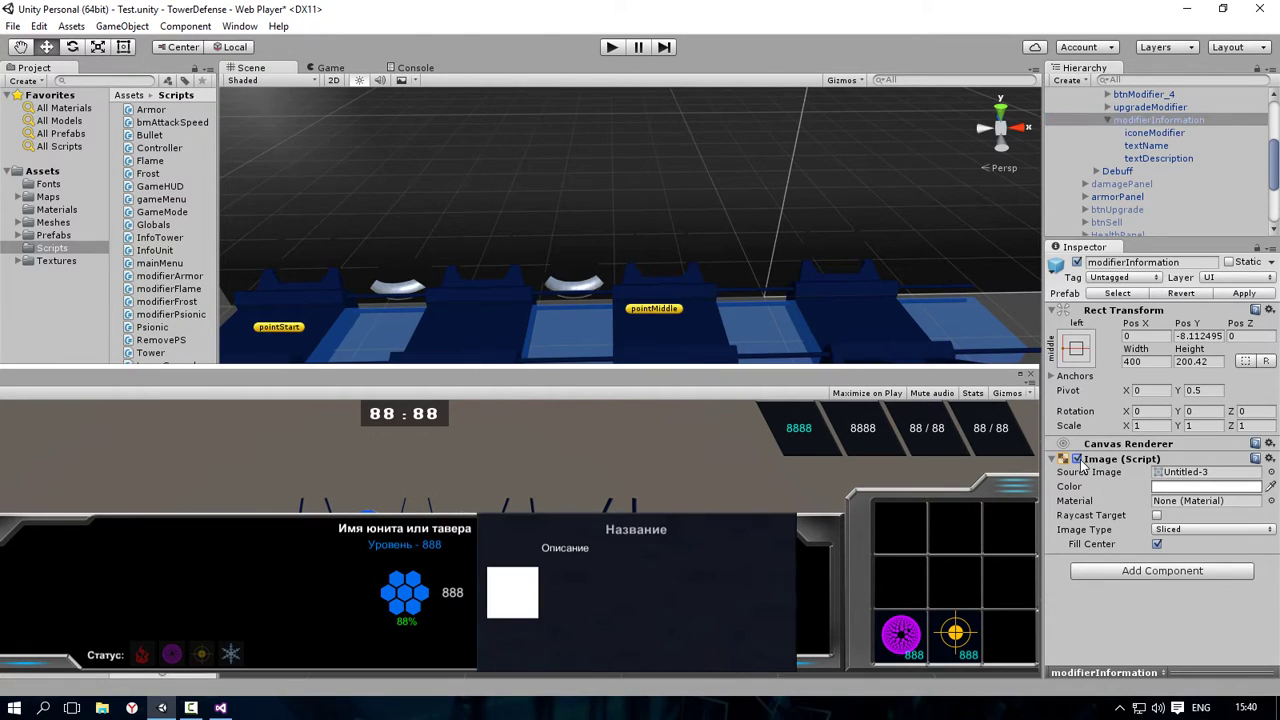
pyautogui.click(1077, 459)
pyautogui.click(1269, 458)
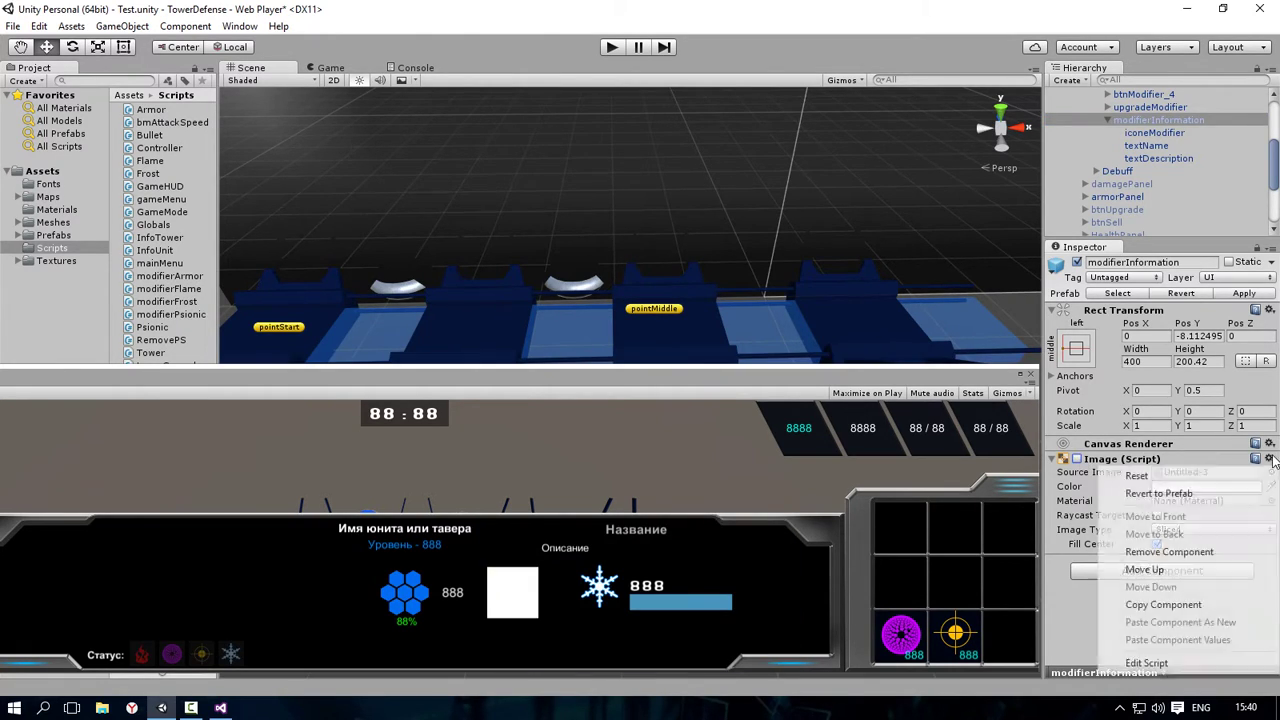
pyautogui.click(1182, 557)
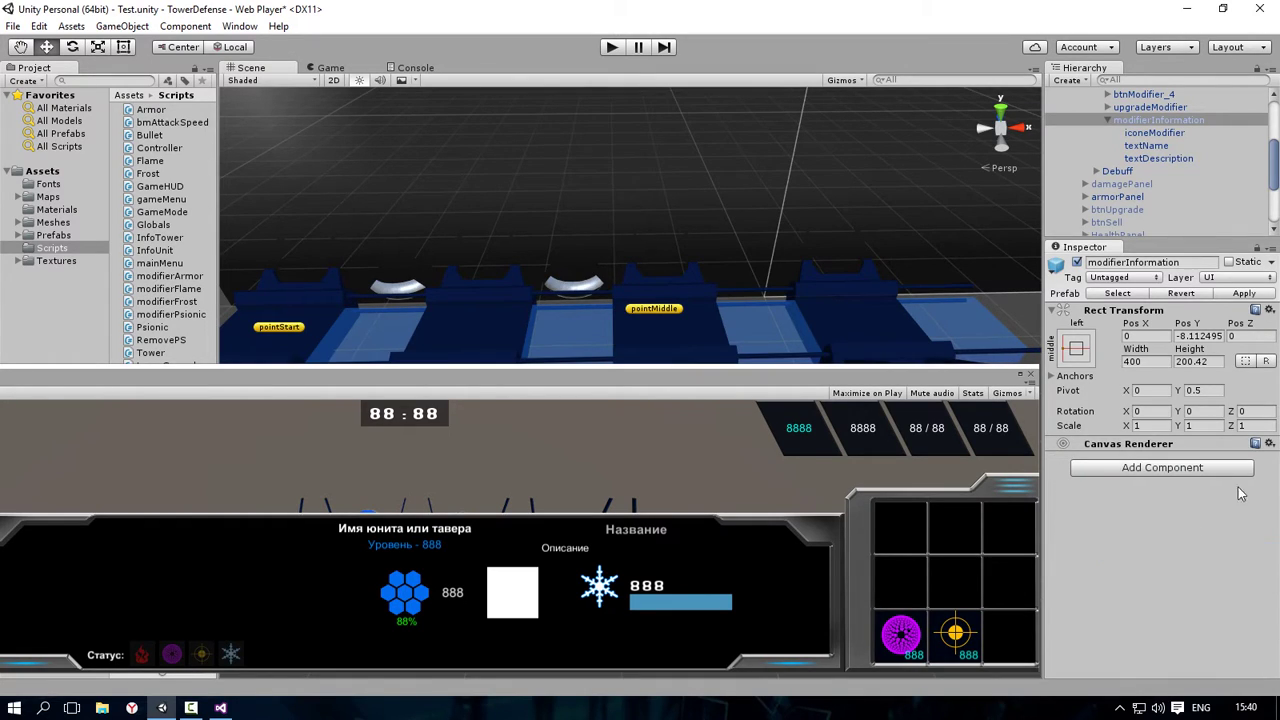
pyautogui.click(1244, 293)
# Step: Inspect iconeModifier, textName's 'Название' label, and textDescription's position and width
pyautogui.click(1165, 134)
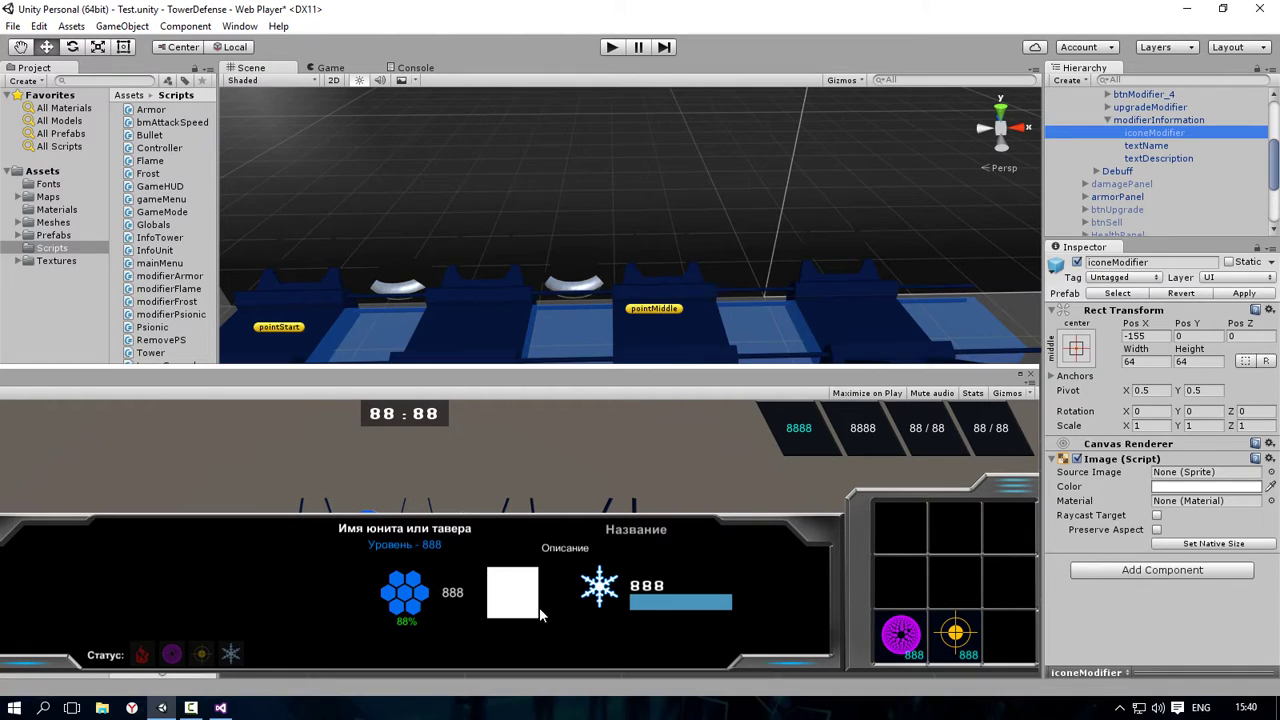
pyautogui.click(1140, 146)
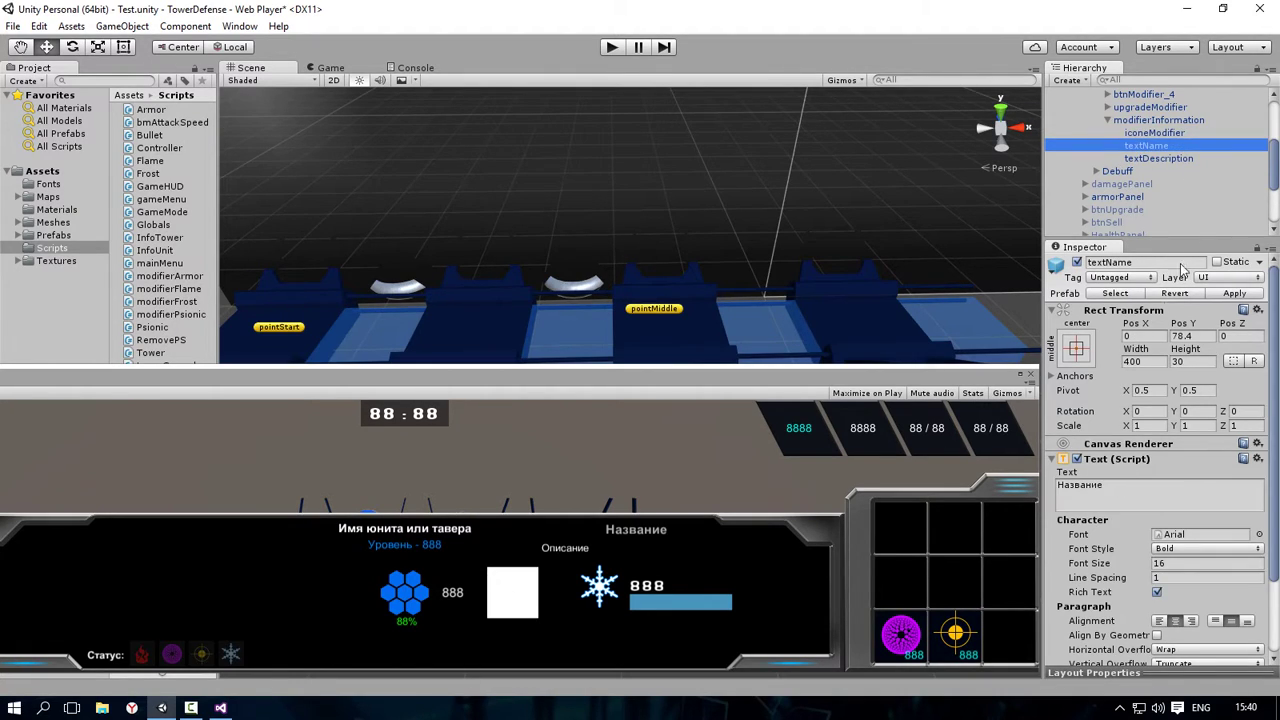
pyautogui.click(1090, 488)
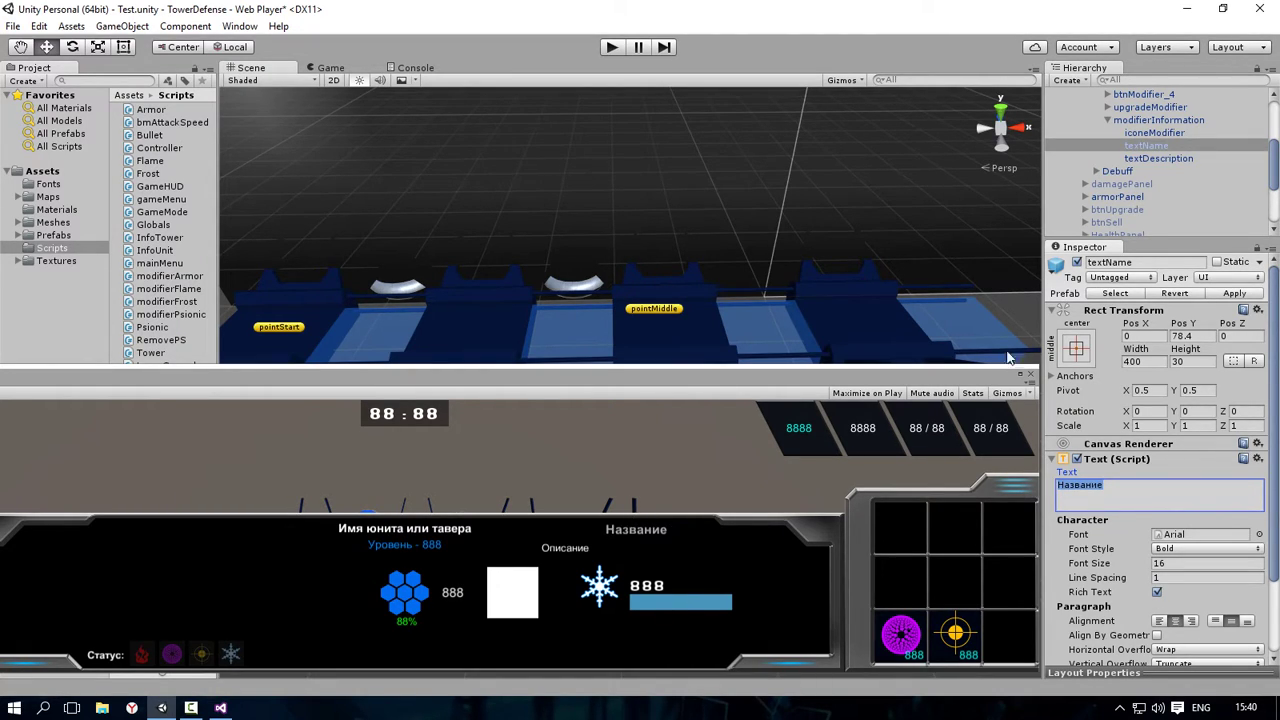
pyautogui.click(1153, 157)
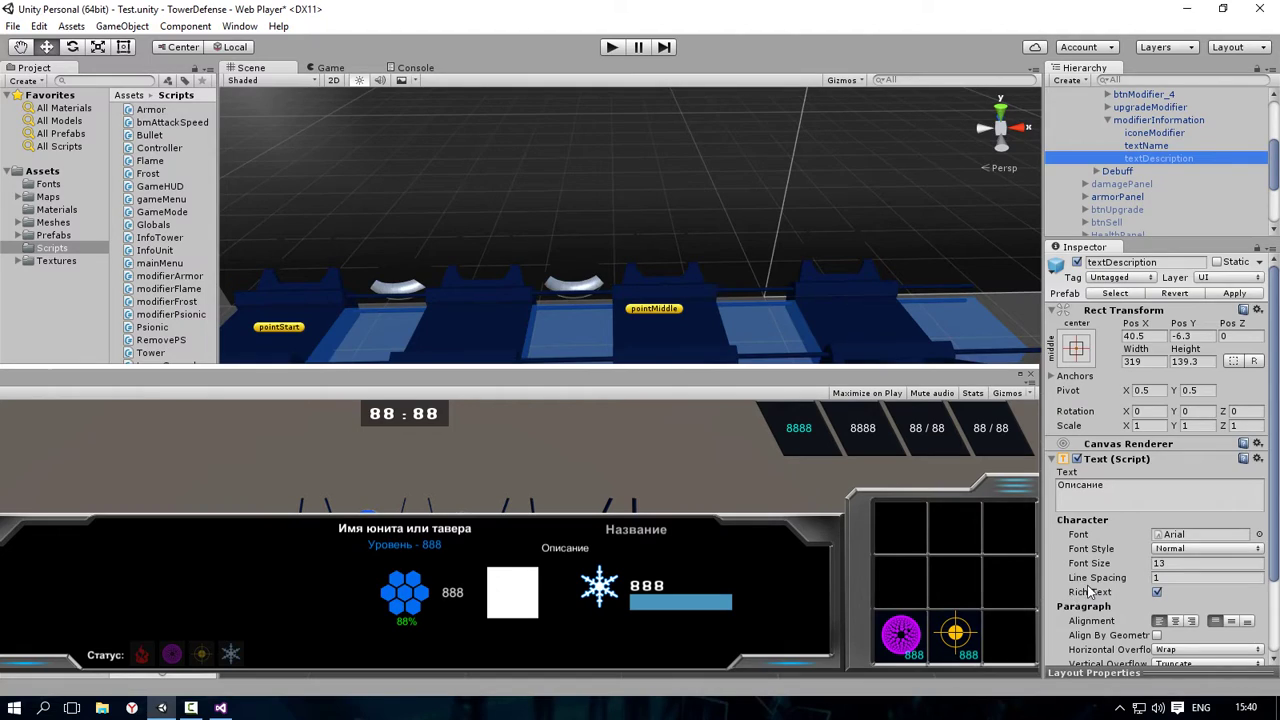
pyautogui.scroll(-3, 1075, 575)
pyautogui.scroll(3, 1160, 330)
pyautogui.click(1133, 336)
pyautogui.click(1185, 336)
pyautogui.click(1133, 361)
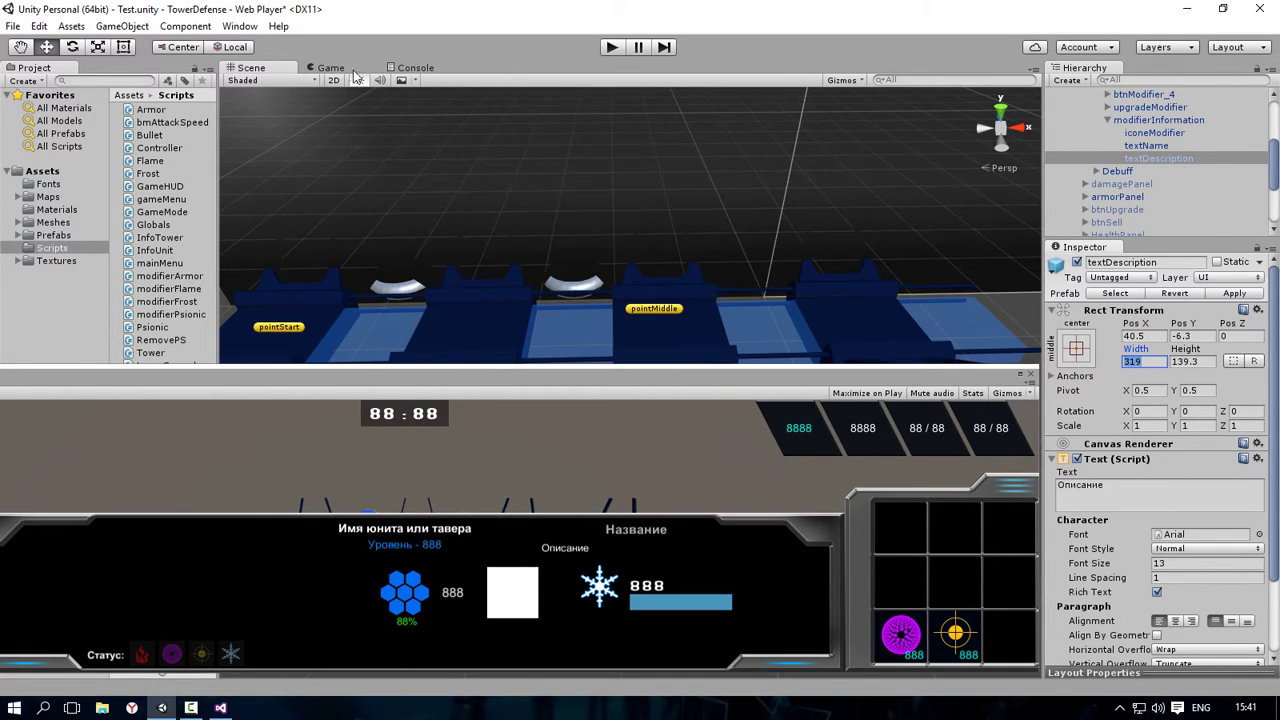
# Step: Fly to the description panel, confirm textDescription's 319×139.3 size and 13-pt font, then show Game
pyautogui.moveTo(783, 261)
pyautogui.mouseDown(button='right')
pyautogui.moveTo(875, 215)
pyautogui.moveTo(838, 209)
pyautogui.moveTo(808, 177)
pyautogui.moveTo(758, 172)
pyautogui.mouseUp(button='right')
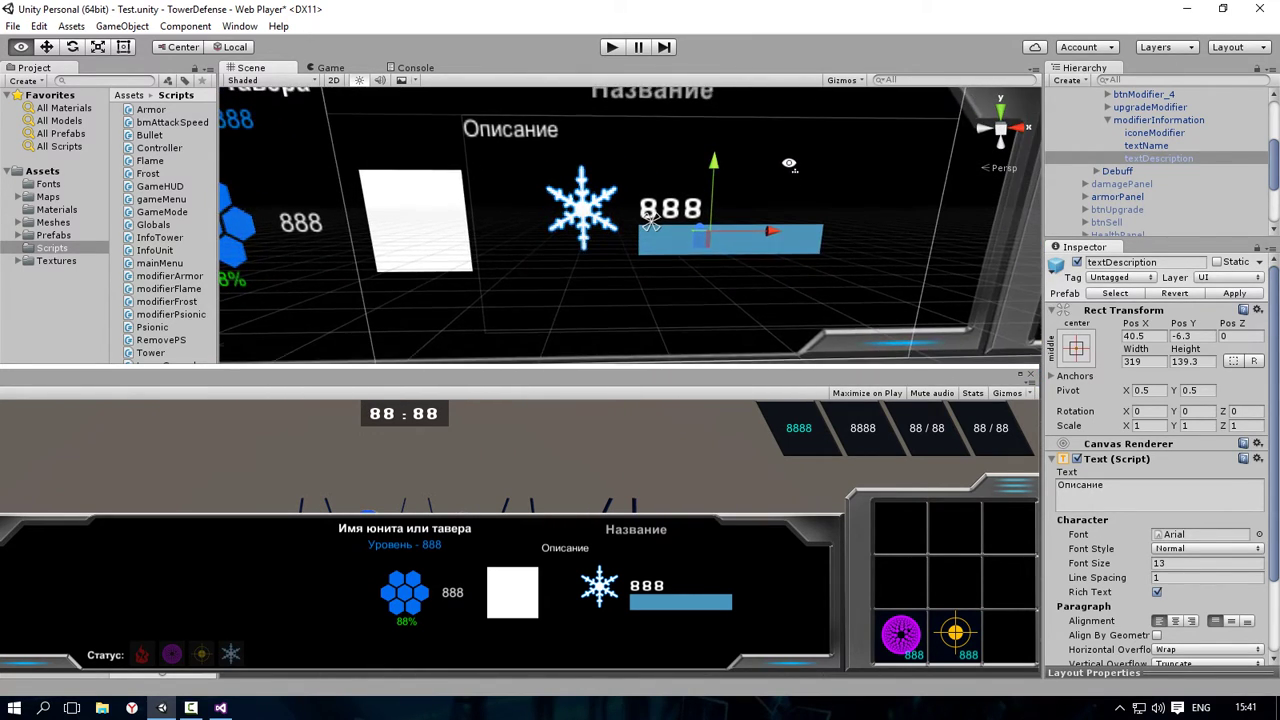
pyautogui.moveTo(758, 172); pyautogui.dragTo(765, 174, button='right')
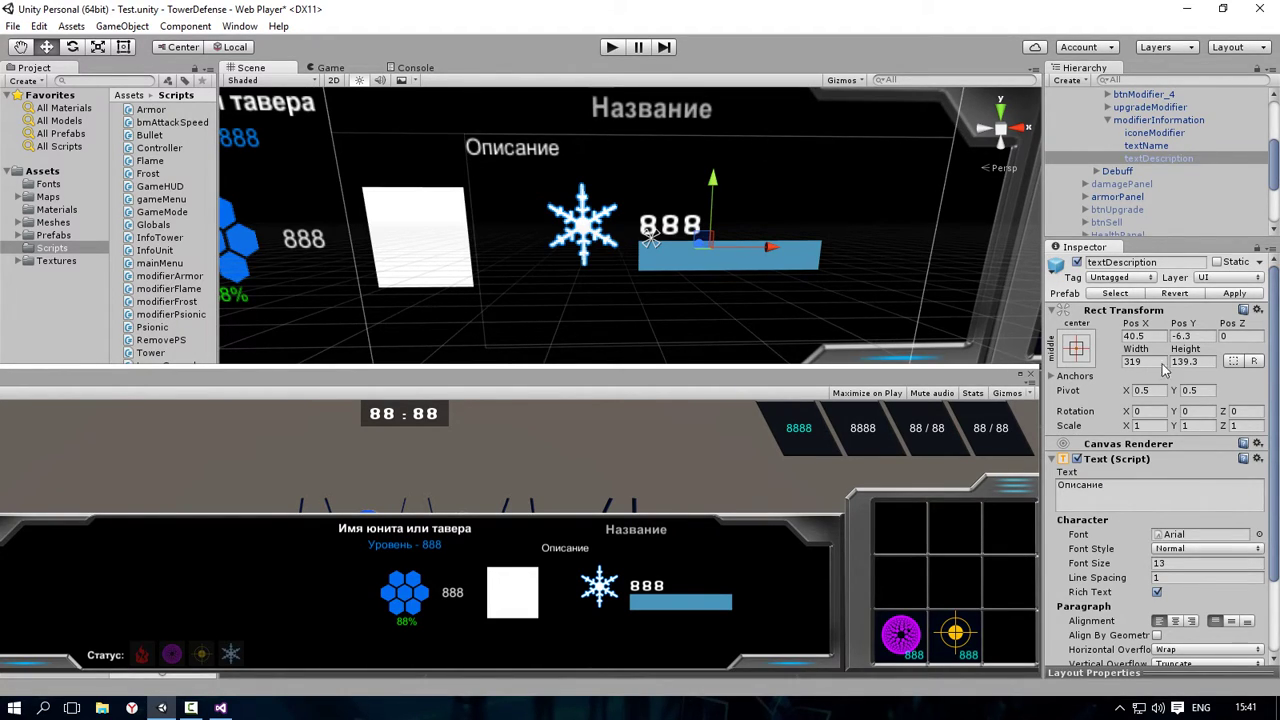
pyautogui.click(1200, 361)
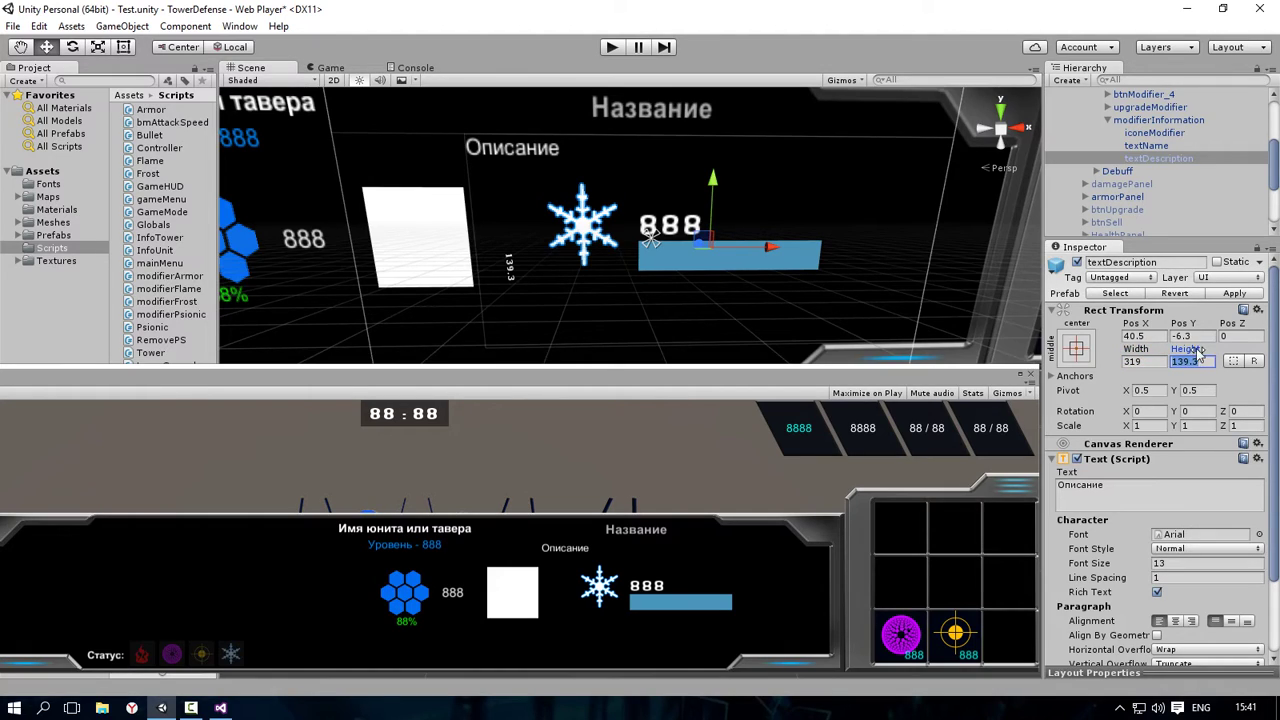
pyautogui.hotkey('shift', 'Tab')
pyautogui.hotkey('shift', 'Tab')
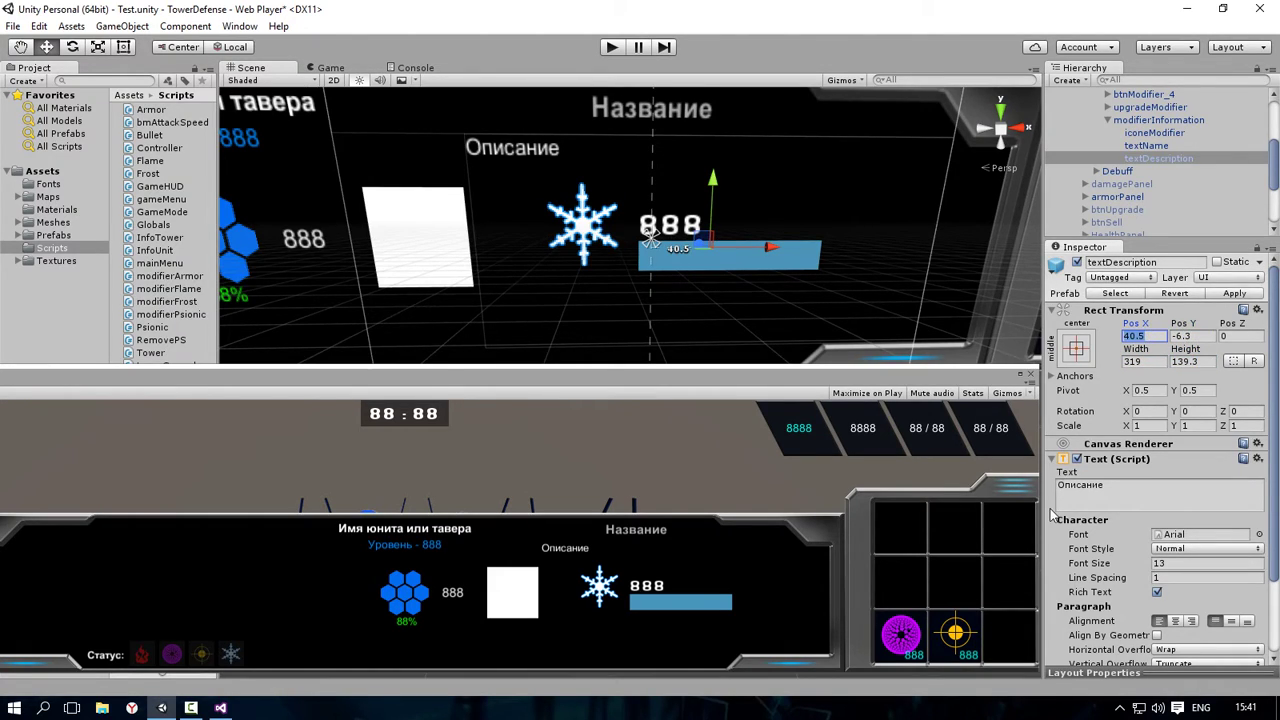
pyautogui.click(1182, 563)
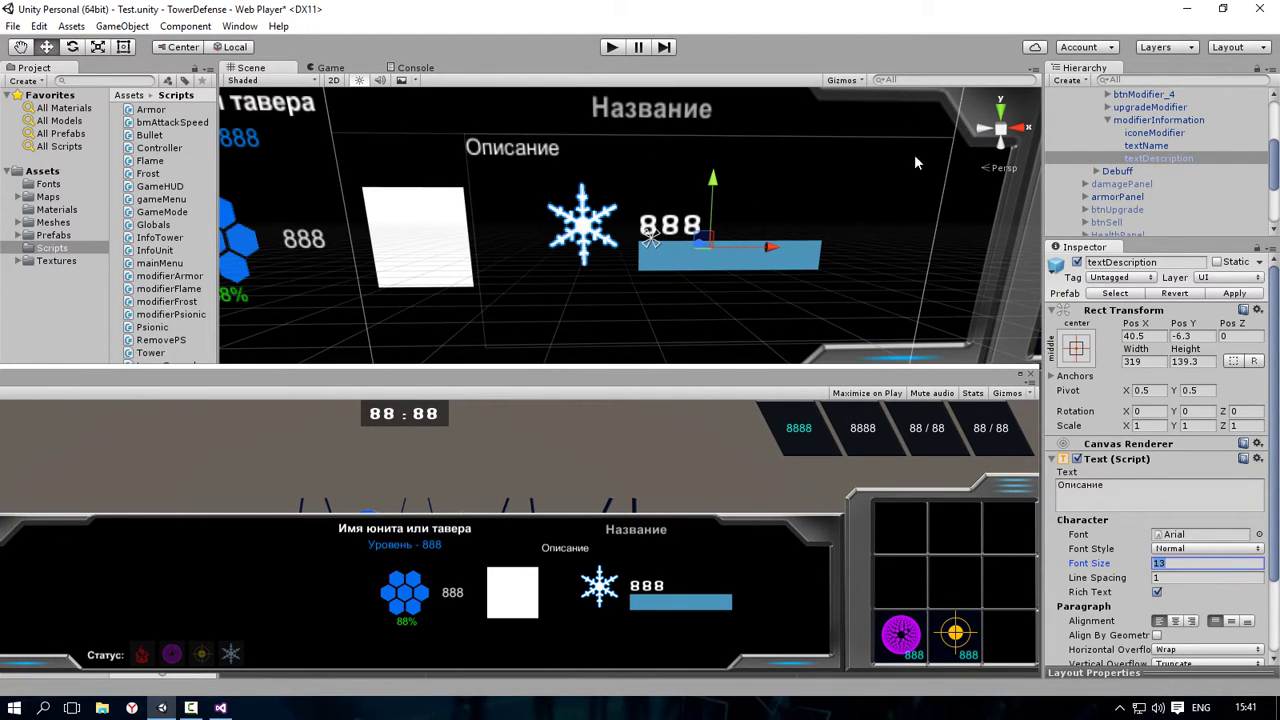
pyautogui.click(1151, 357)
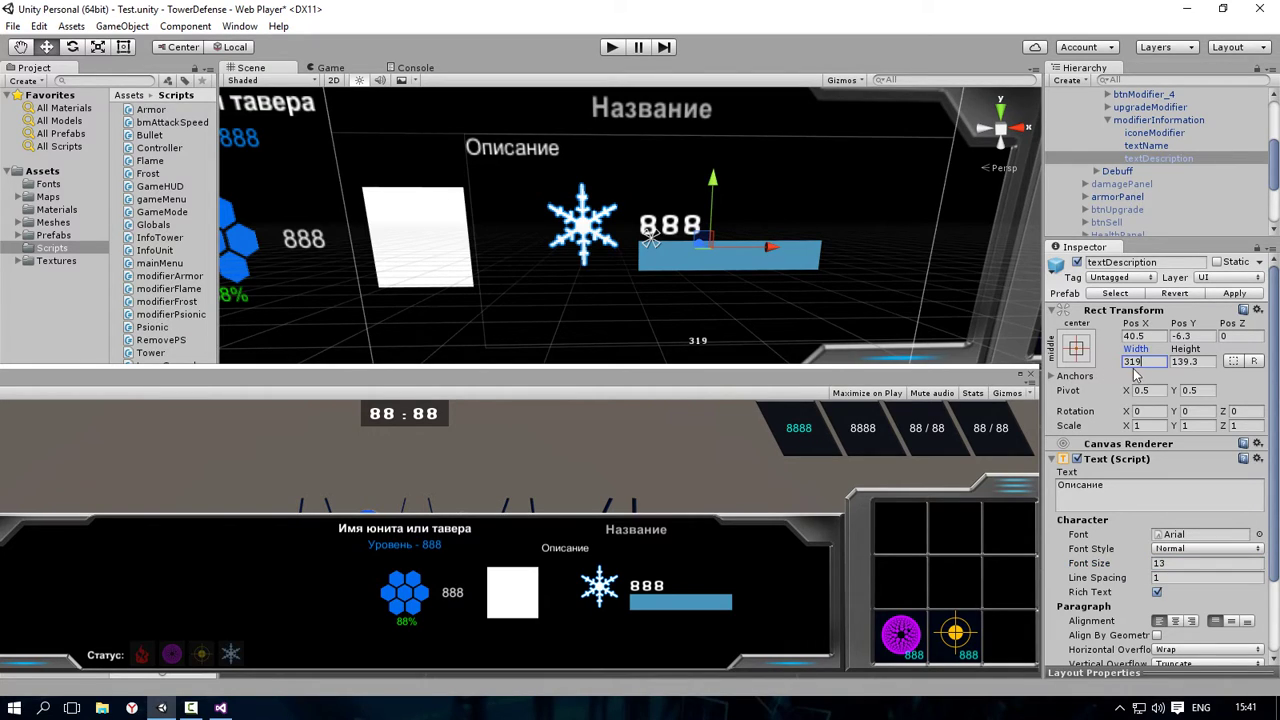
pyautogui.click(1207, 362)
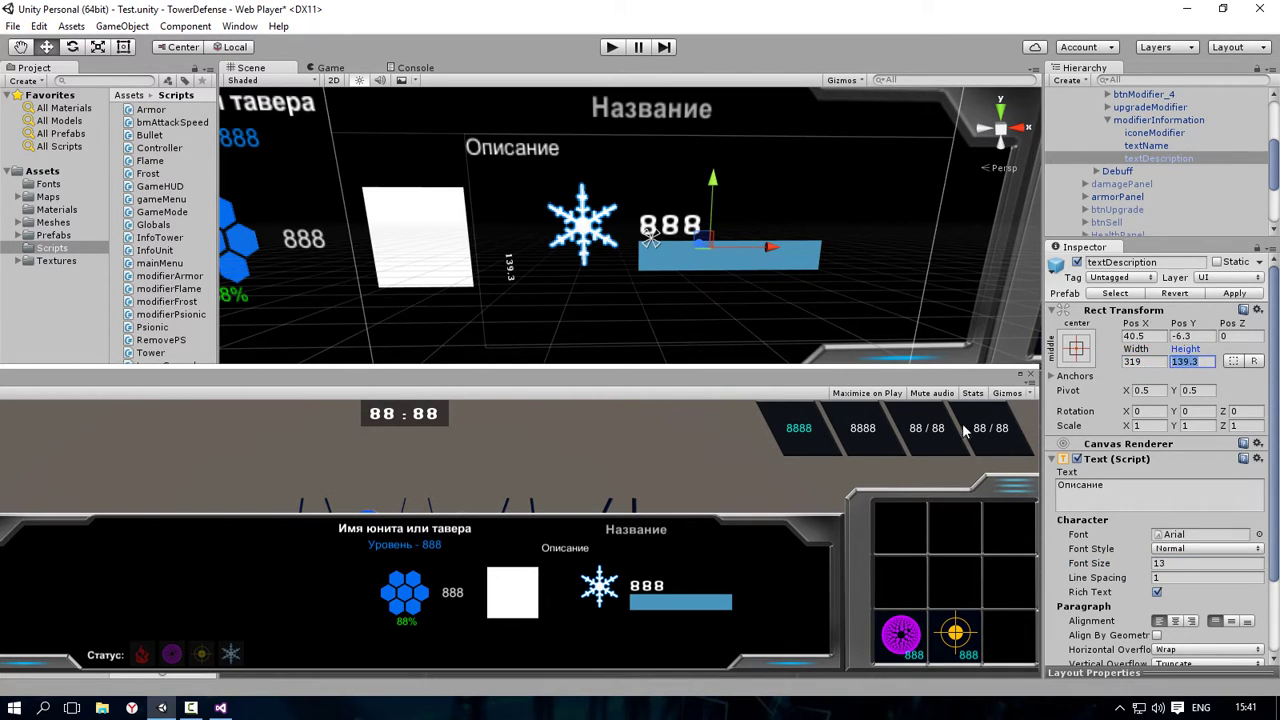
pyautogui.click(340, 70)
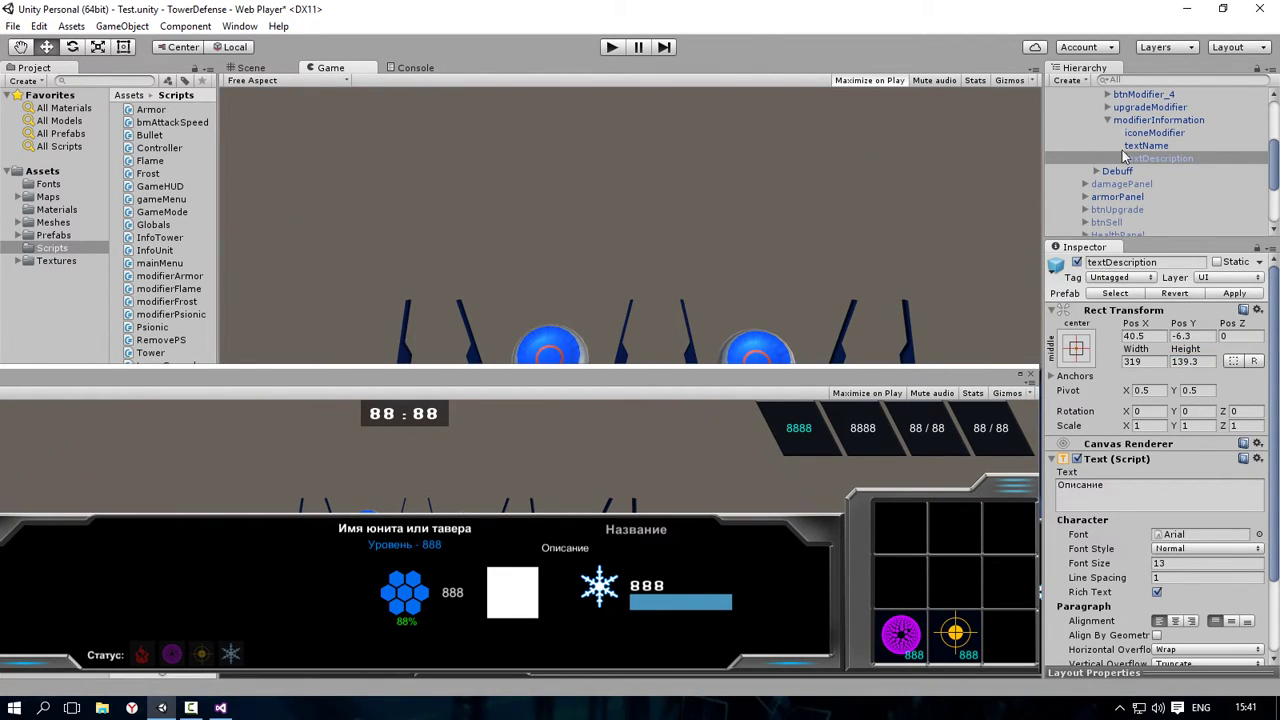
# Step: Collapse Modifier, select modifierPanel, and cancel its context menu without creating anything
pyautogui.scroll(2, 1106, 140)
pyautogui.scroll(3, 1105, 180)
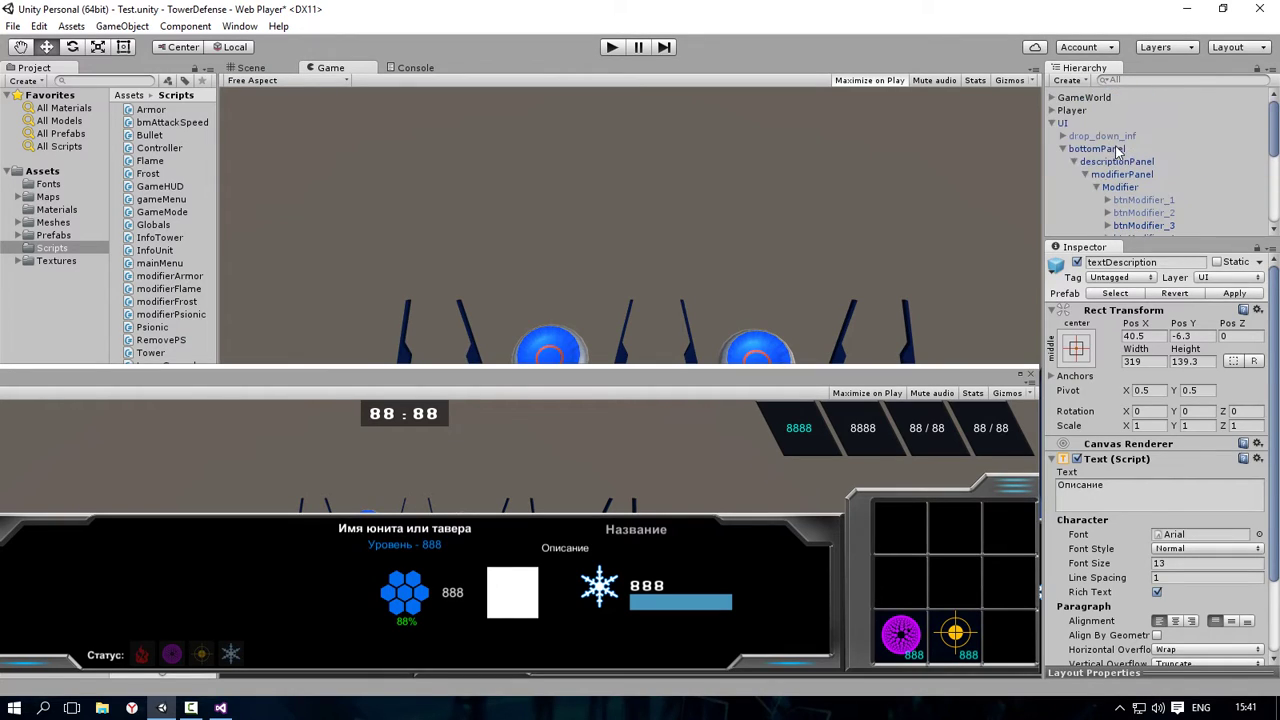
pyautogui.click(1097, 188)
pyautogui.click(1120, 188)
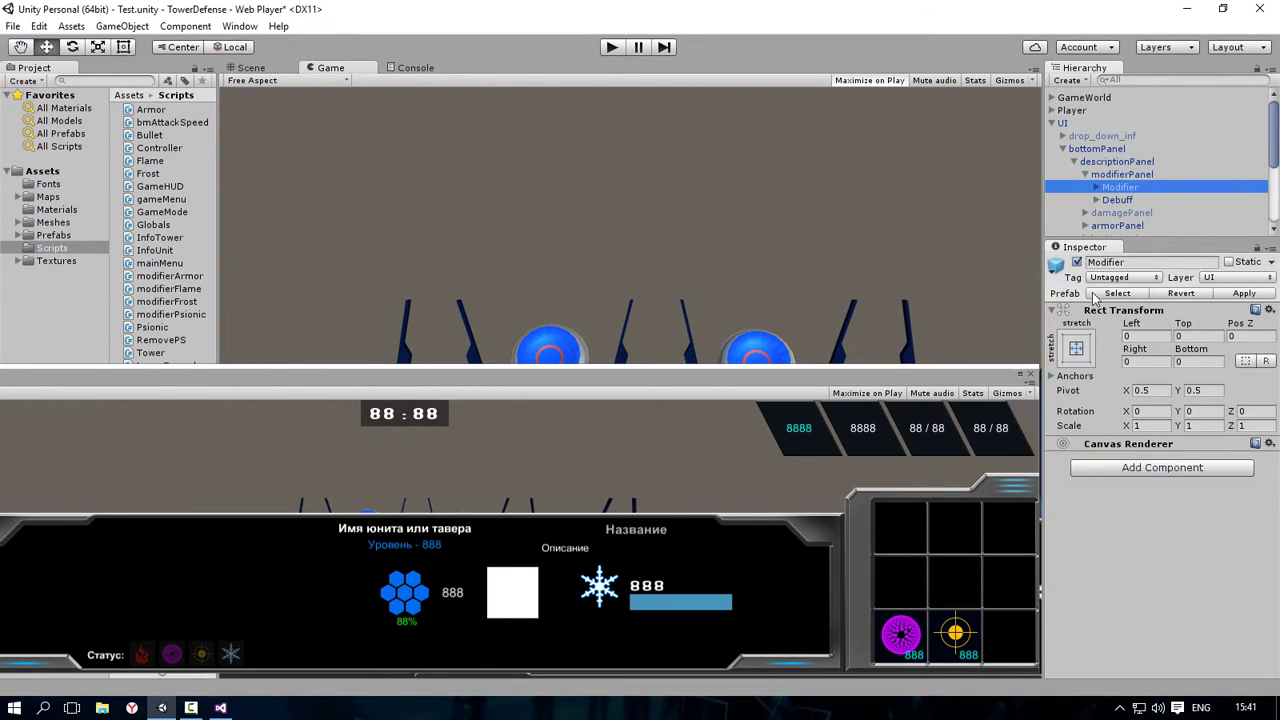
pyautogui.click(1135, 175)
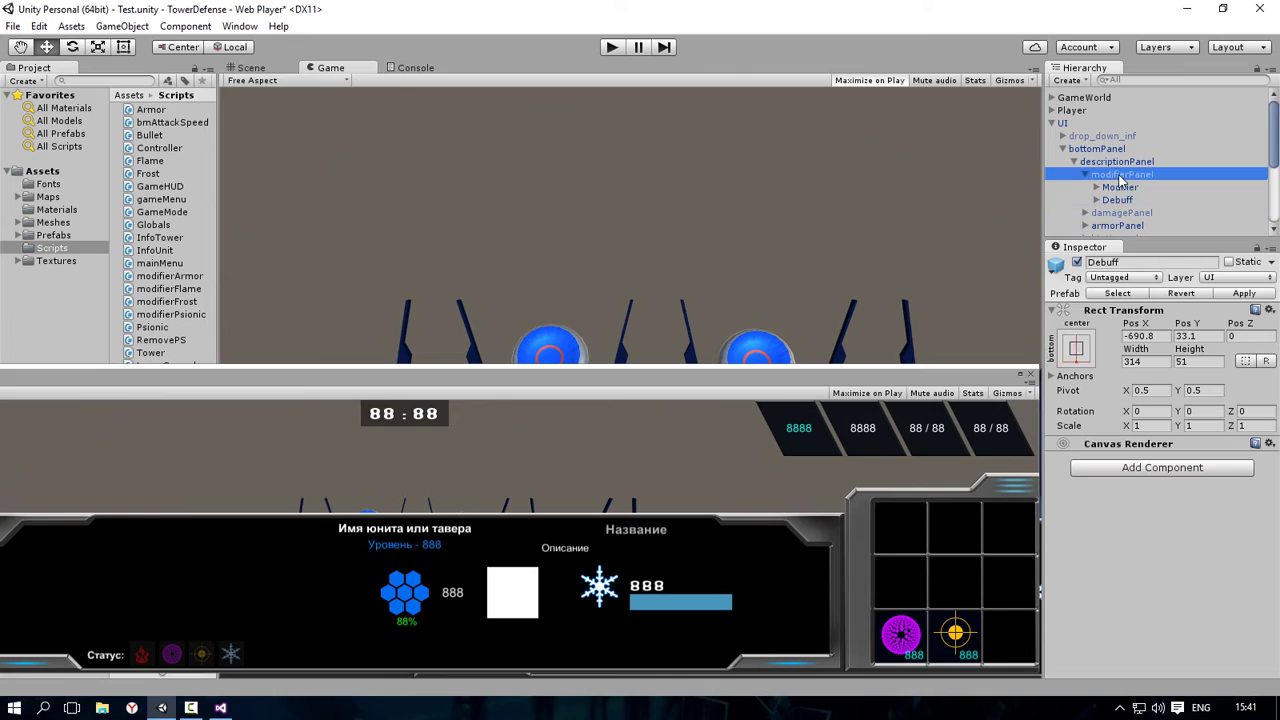
pyautogui.rightClick(1139, 175)
pyautogui.moveTo(1175, 396)
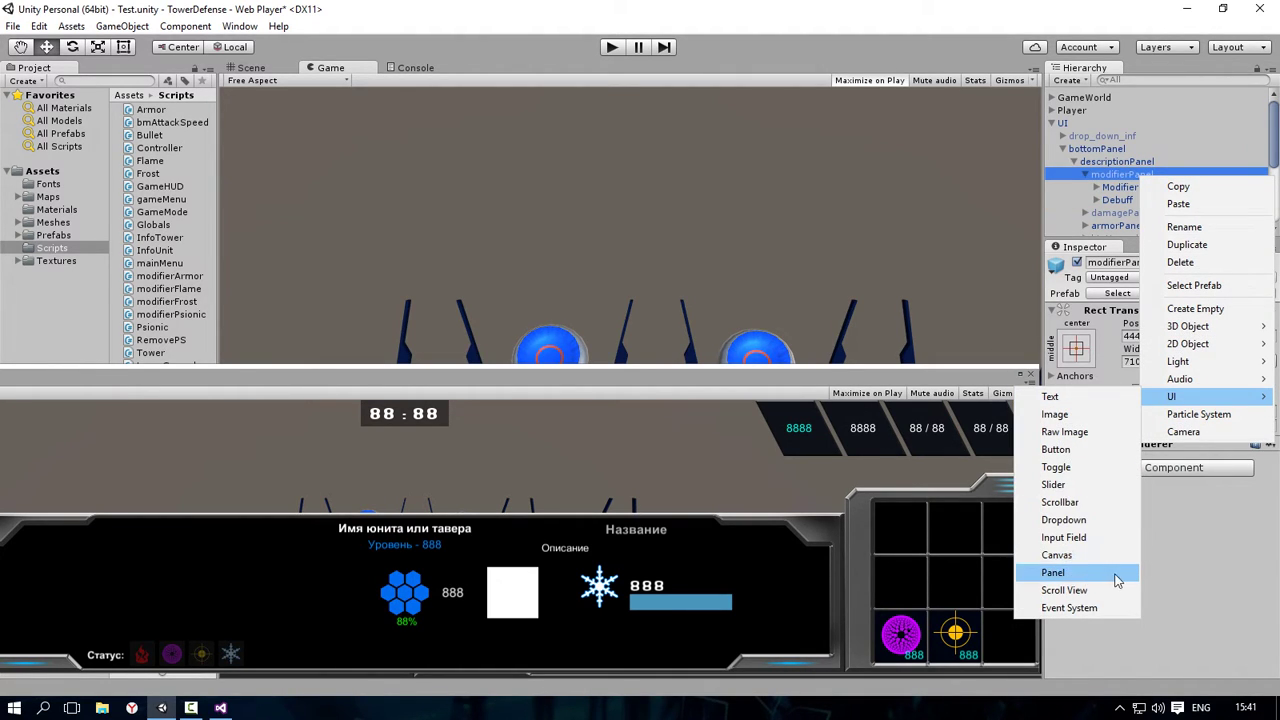
pyautogui.click(1199, 556)
# Step: Select Debuff and expand it to show textStatus and debuff_1 to debuff_4
pyautogui.click(1127, 201)
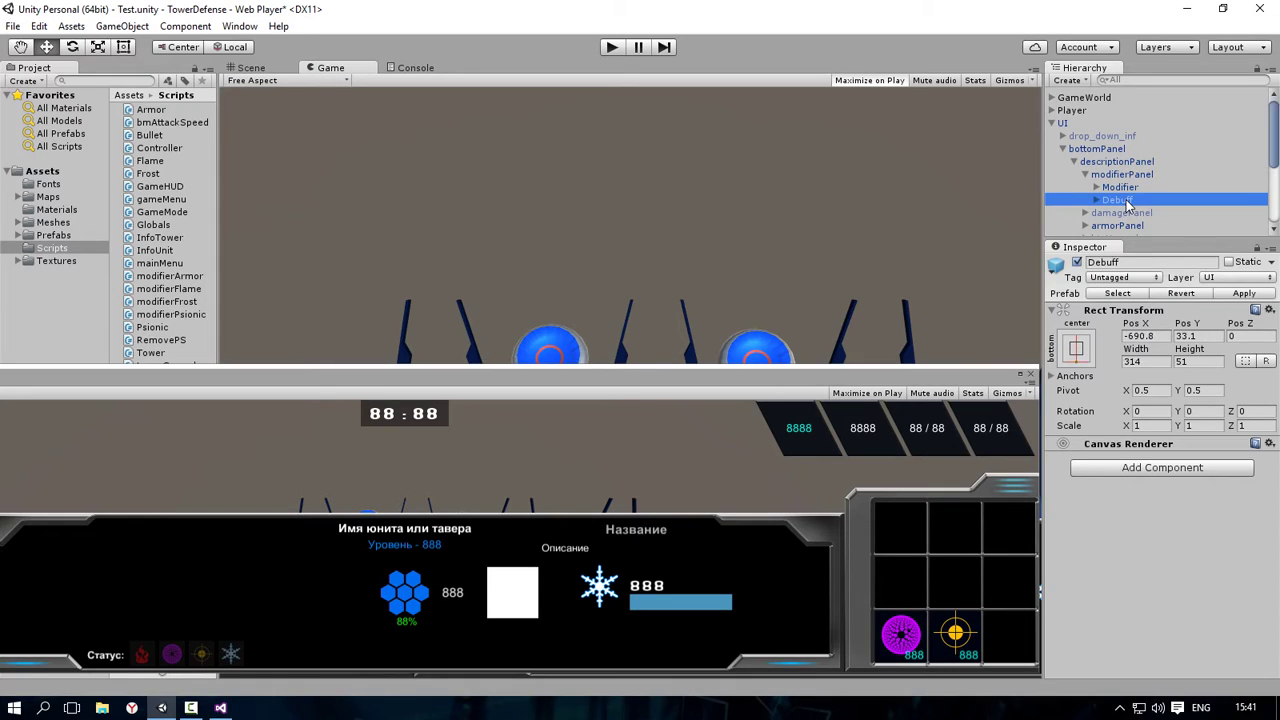
pyautogui.click(1098, 201)
pyautogui.scroll(-3, 1122, 206)
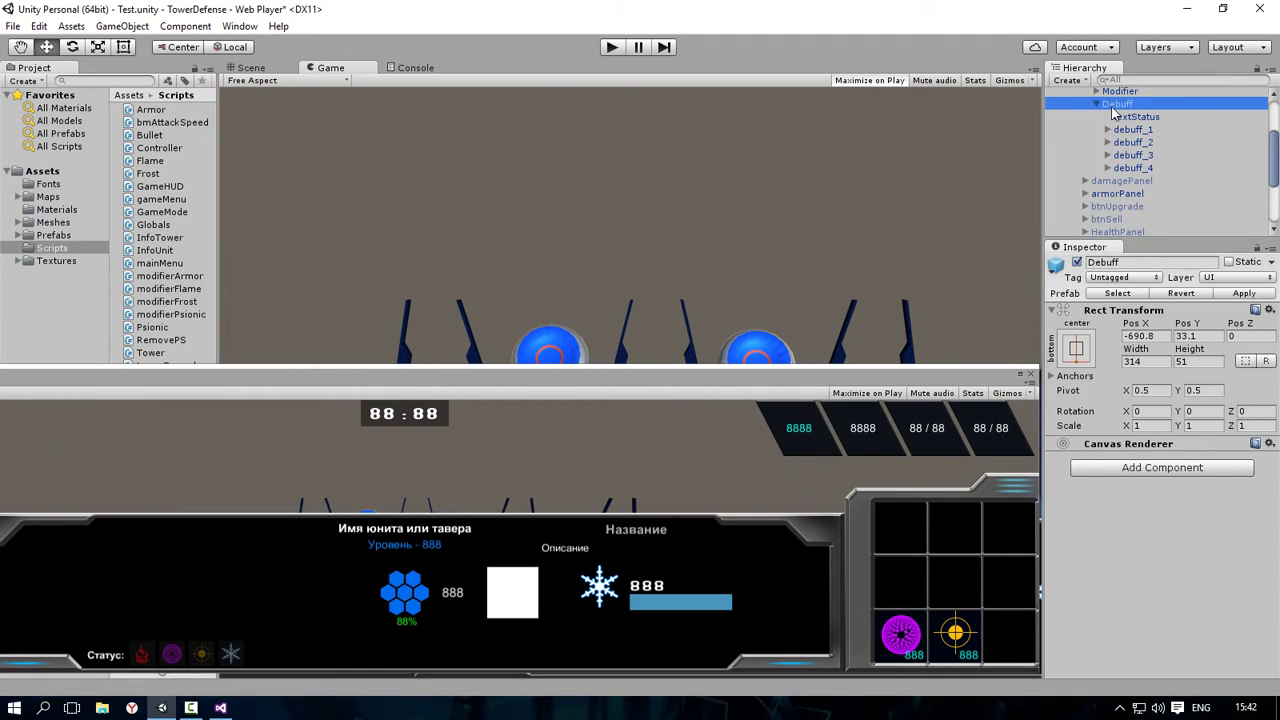
# Step: Inspect textStatus and debuff_1, briefly expanding debuff_1 and debuff_2 to see reloadImage
pyautogui.click(1150, 117)
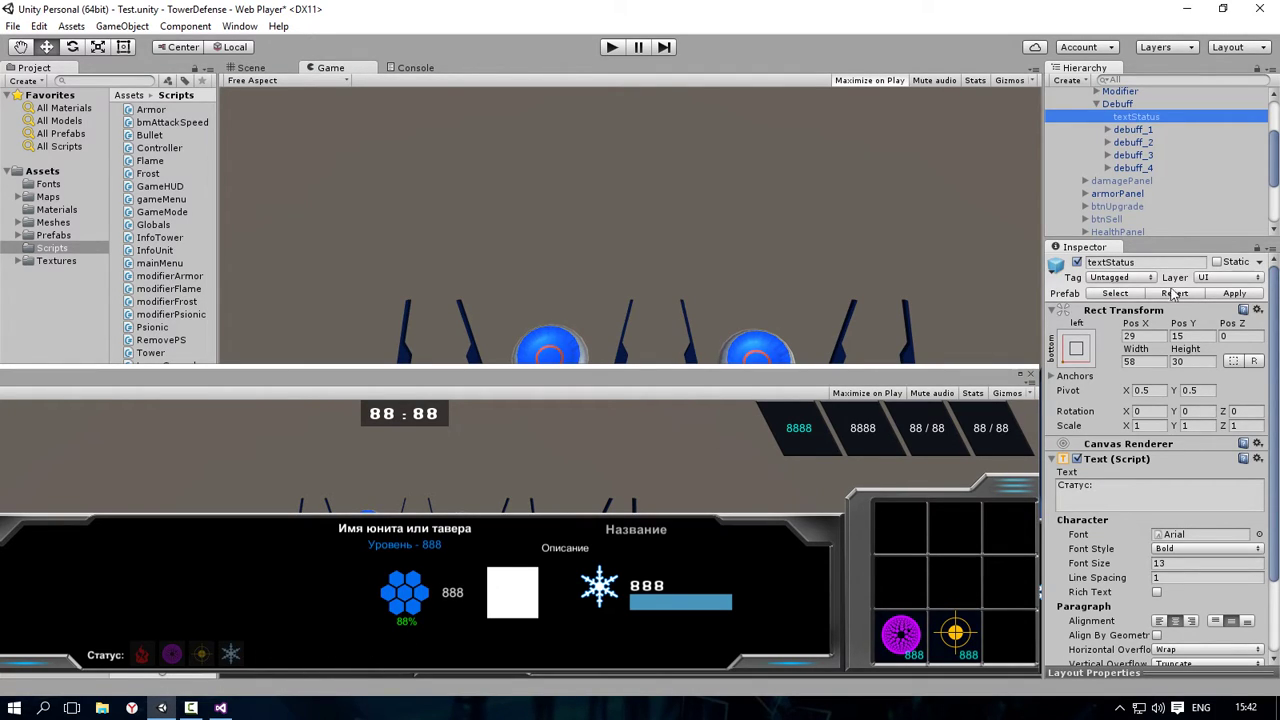
pyautogui.click(1136, 130)
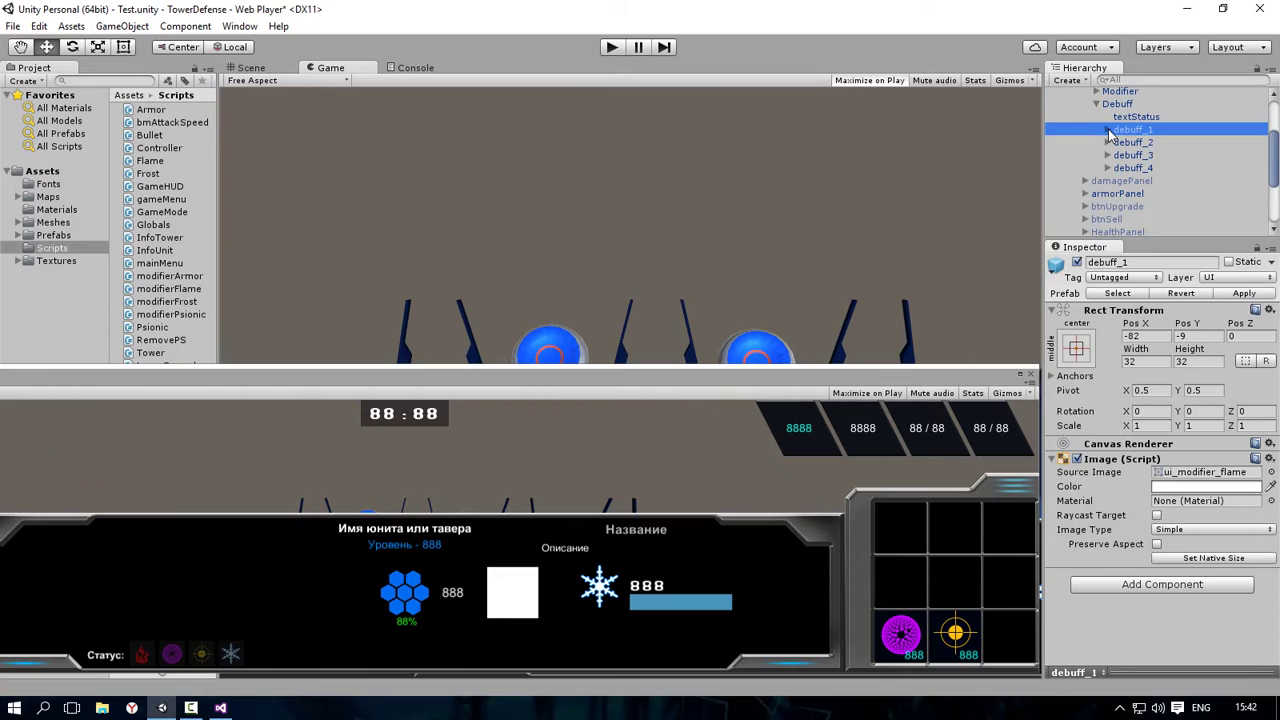
pyautogui.click(1108, 131)
pyautogui.click(1108, 155)
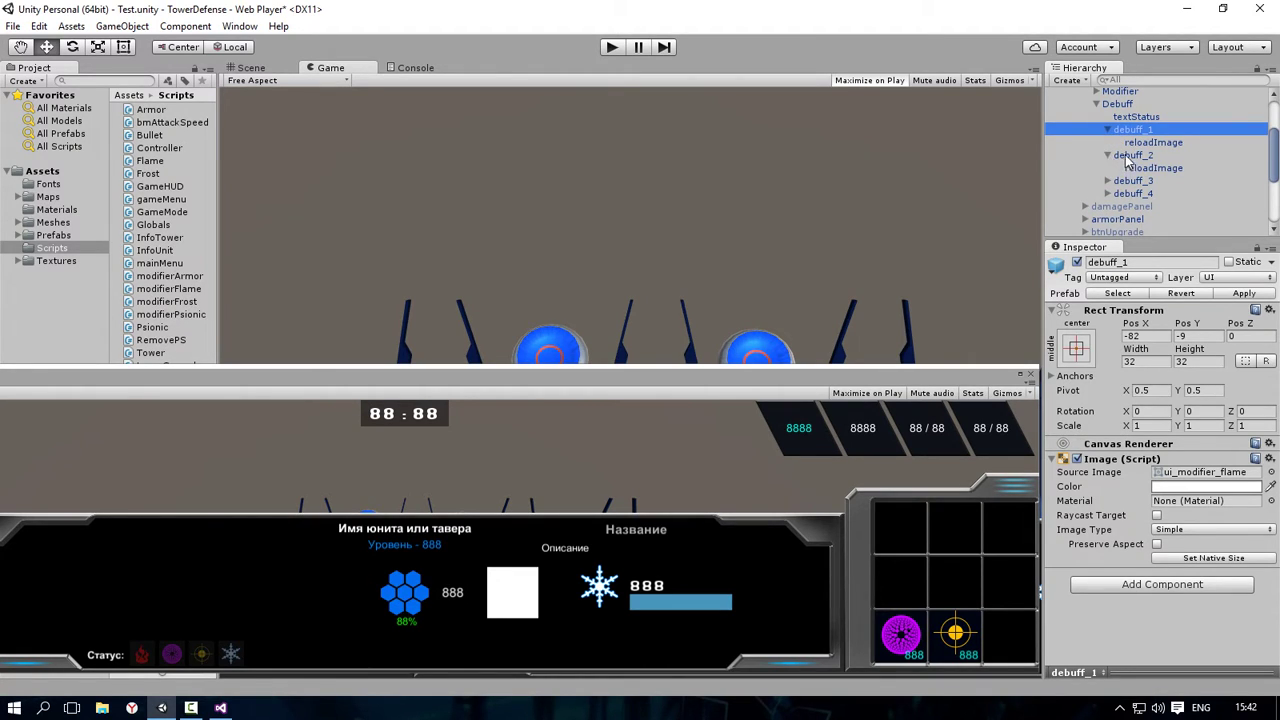
pyautogui.click(1108, 156)
pyautogui.click(1108, 132)
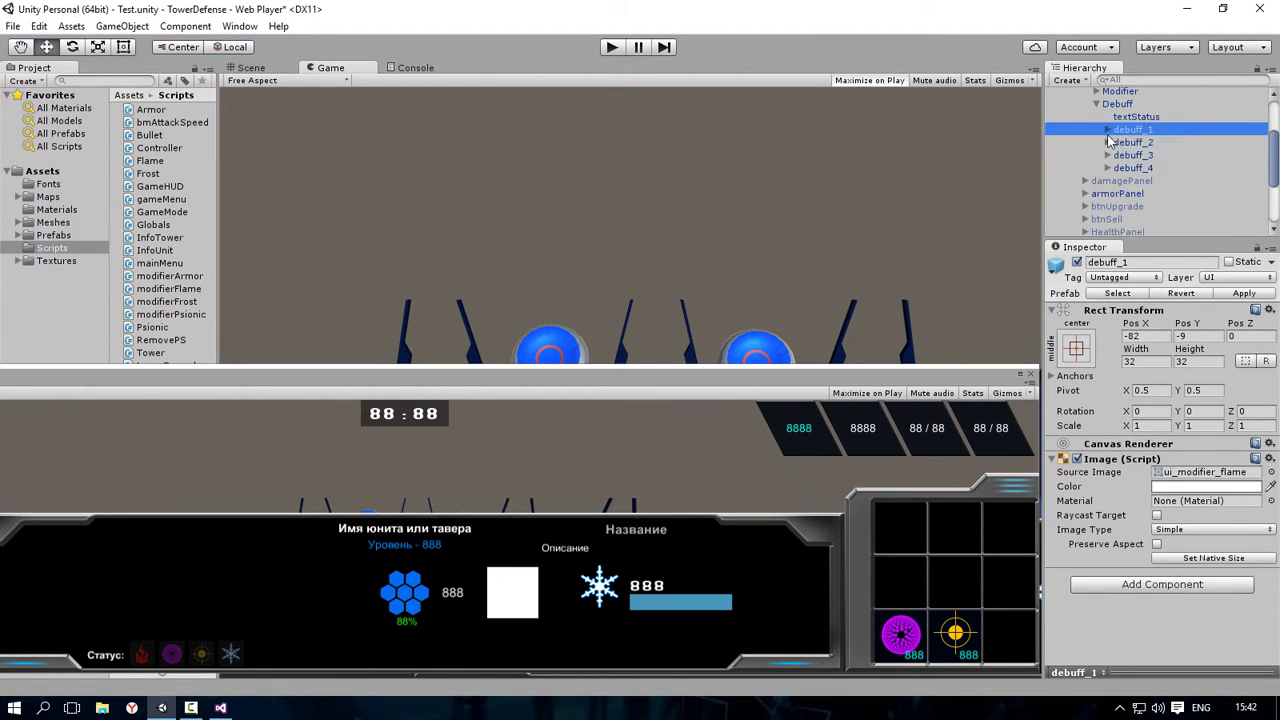
pyautogui.scroll(1, 1115, 205)
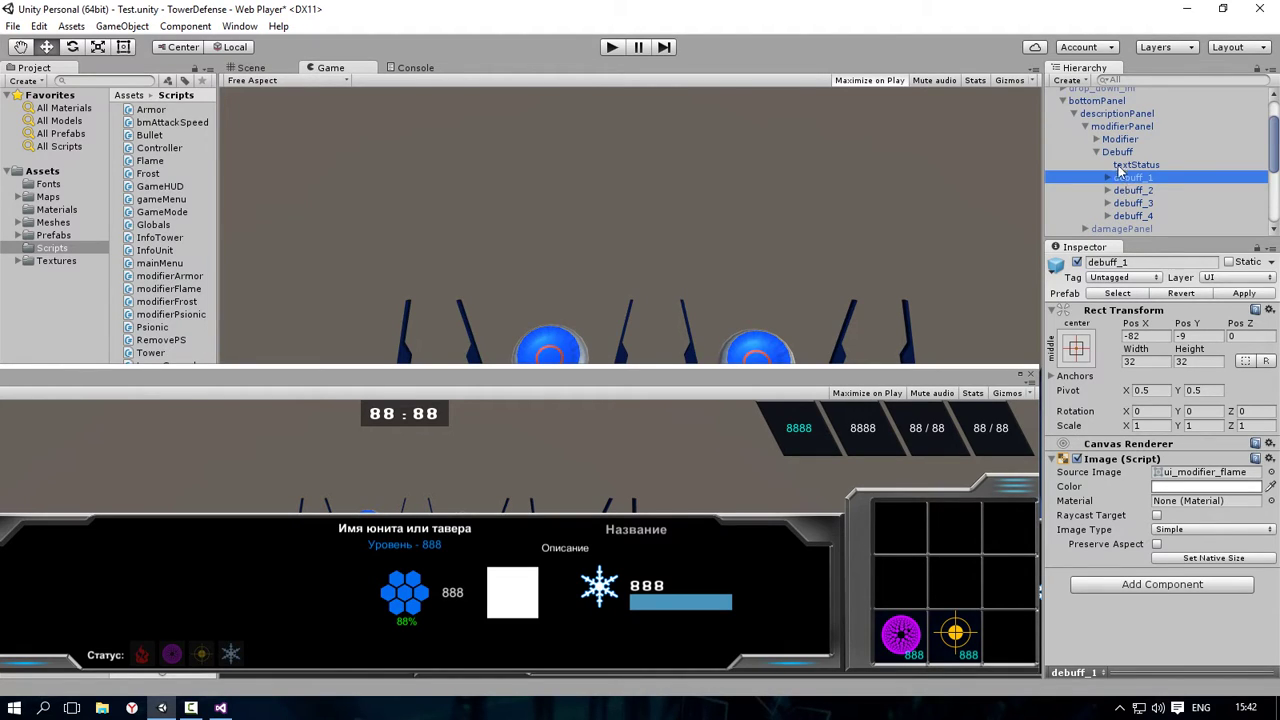
# Step: Reselect debuff_1 and check its 32×32 height and width
pyautogui.click(1118, 152)
pyautogui.click(1135, 177)
pyautogui.click(1183, 362)
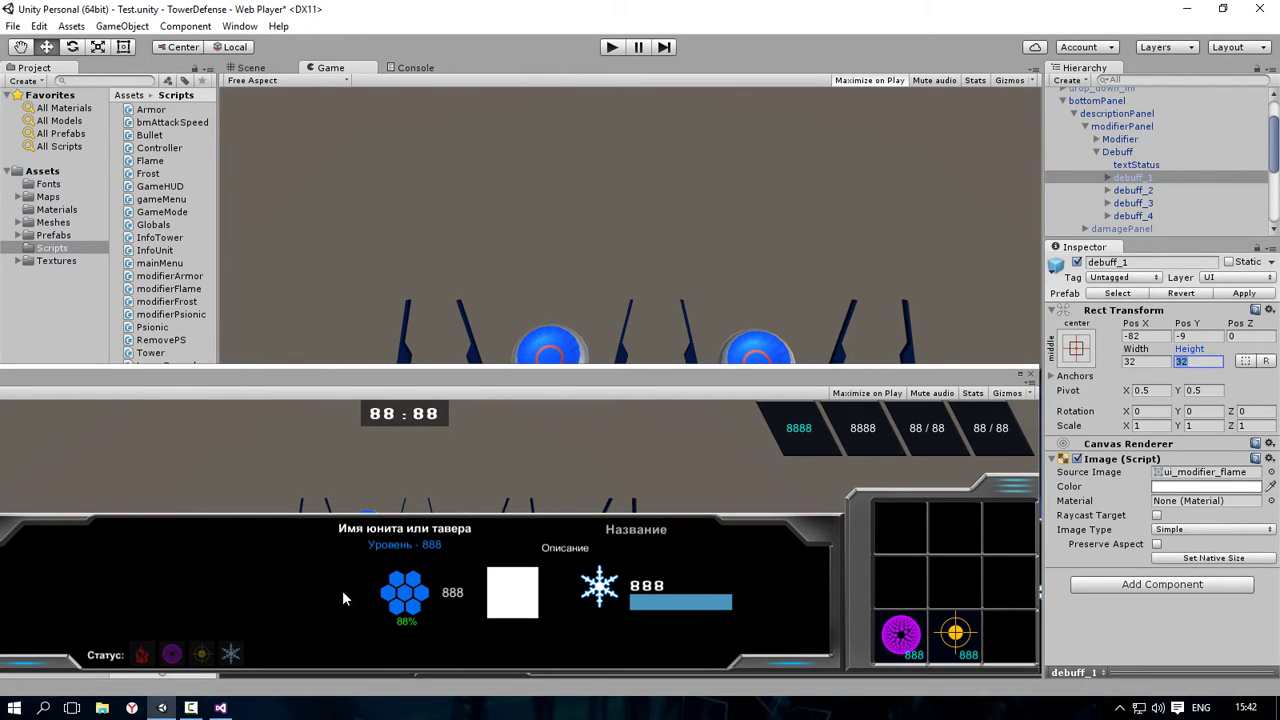
pyautogui.click(1150, 363)
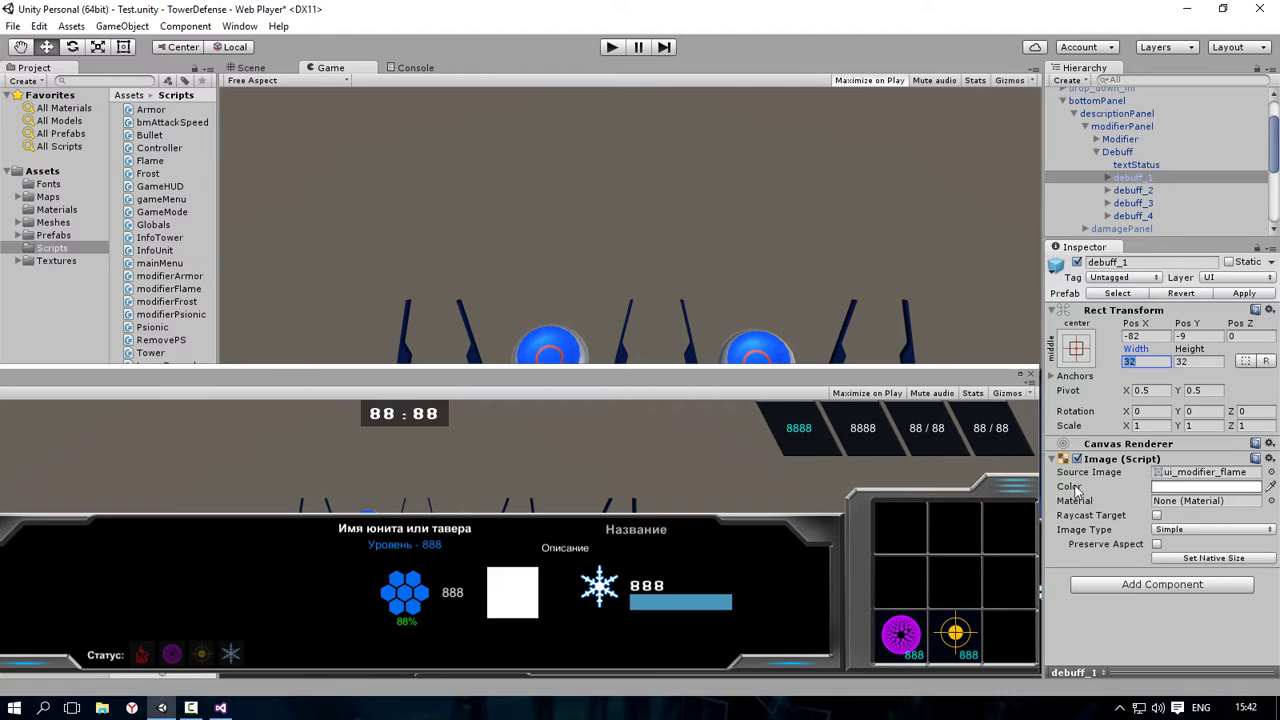
# Step: Select the Crack texture in Assets/Textures and view its Max Size options, currently 128
pyautogui.click(68, 248)
pyautogui.click(59, 260)
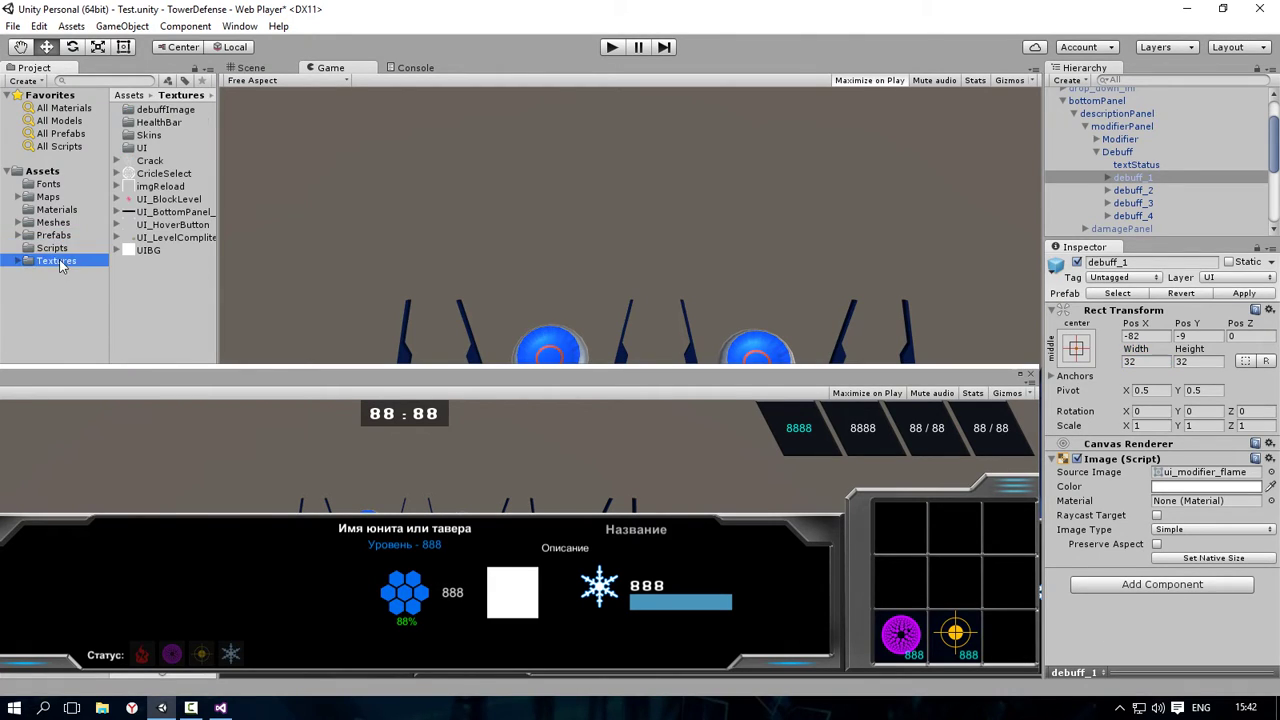
pyautogui.click(150, 162)
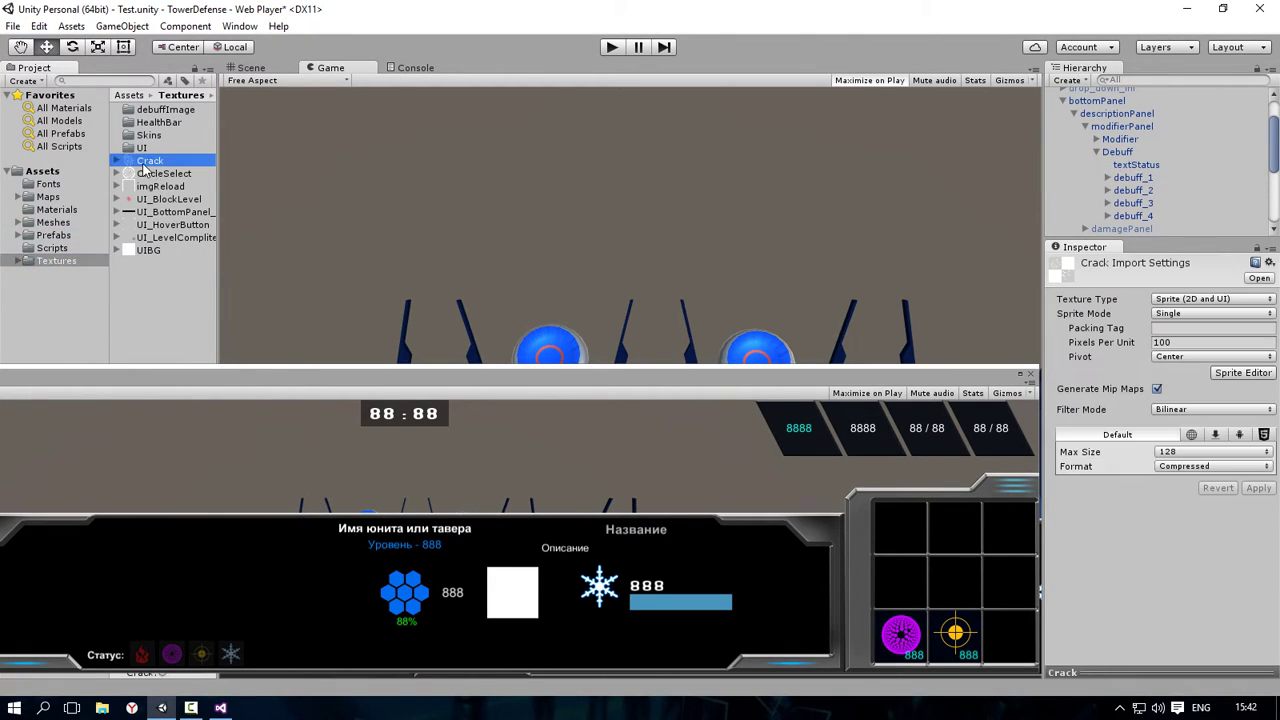
pyautogui.click(1177, 455)
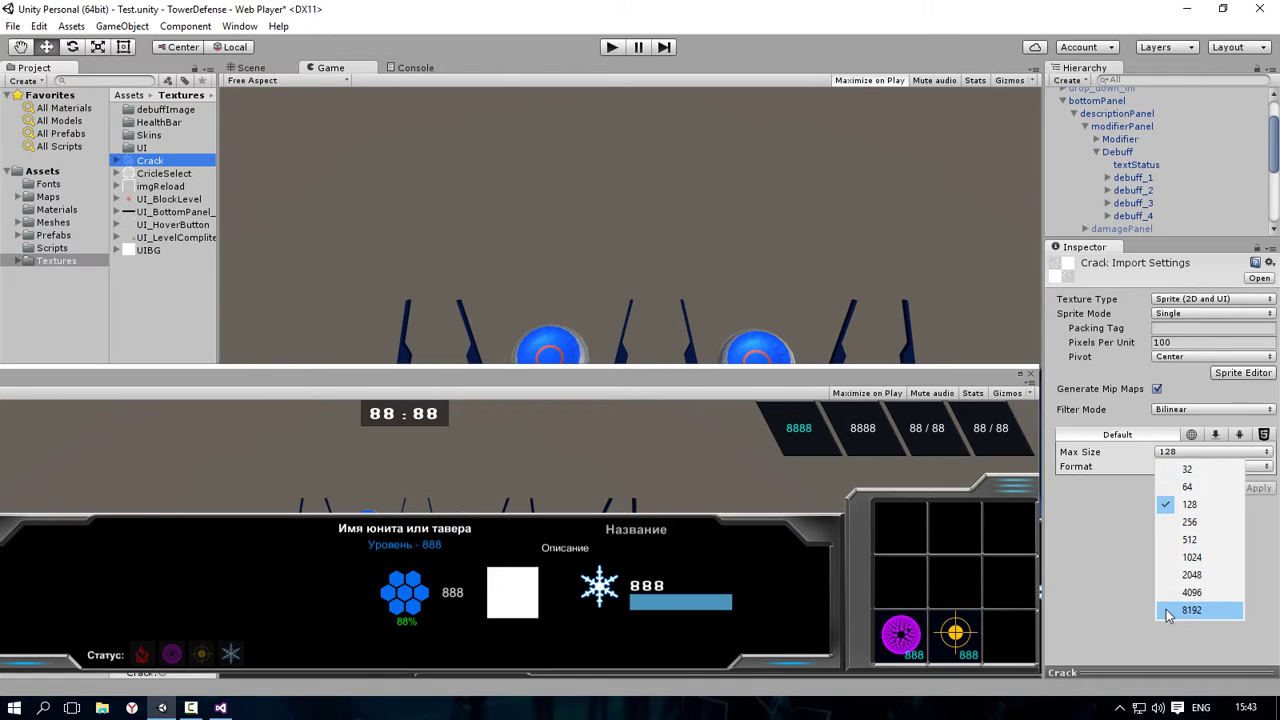
# Step: Keep Crack's Max Size at 128 and select textStatus, showing its 13-pt bold 'Статус:' text
pyautogui.click(1112, 542)
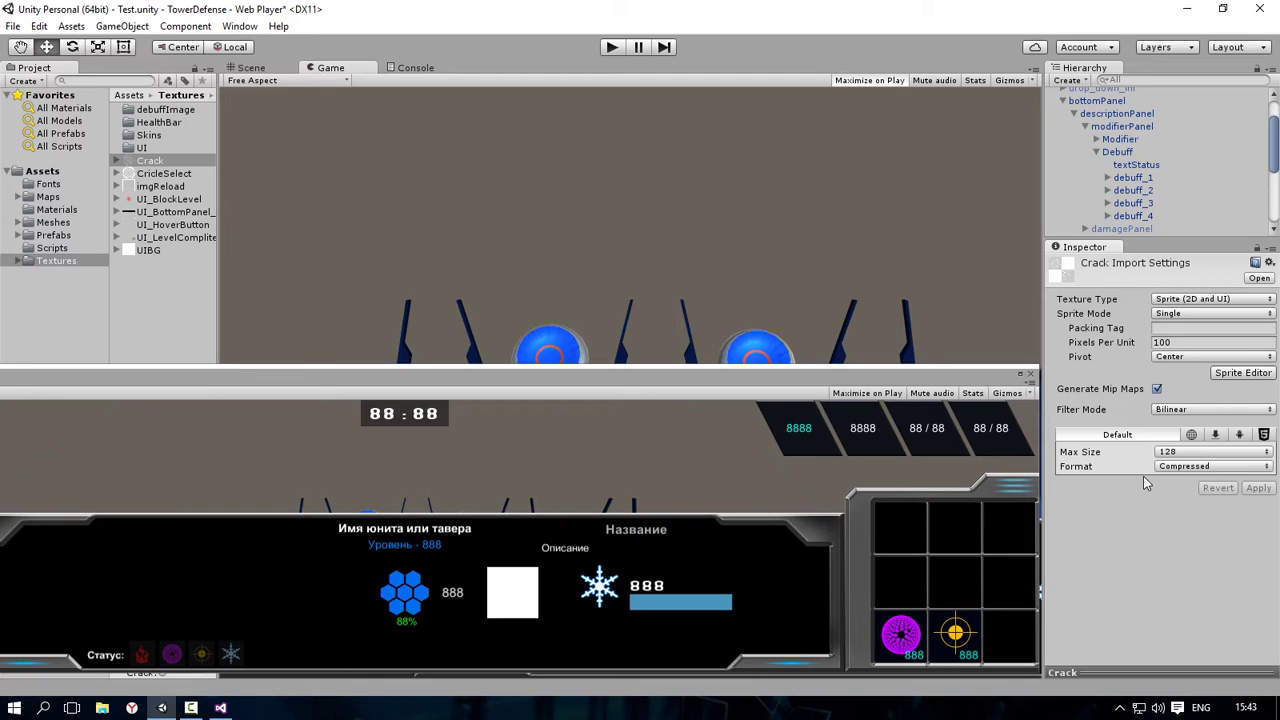
pyautogui.click(1180, 452)
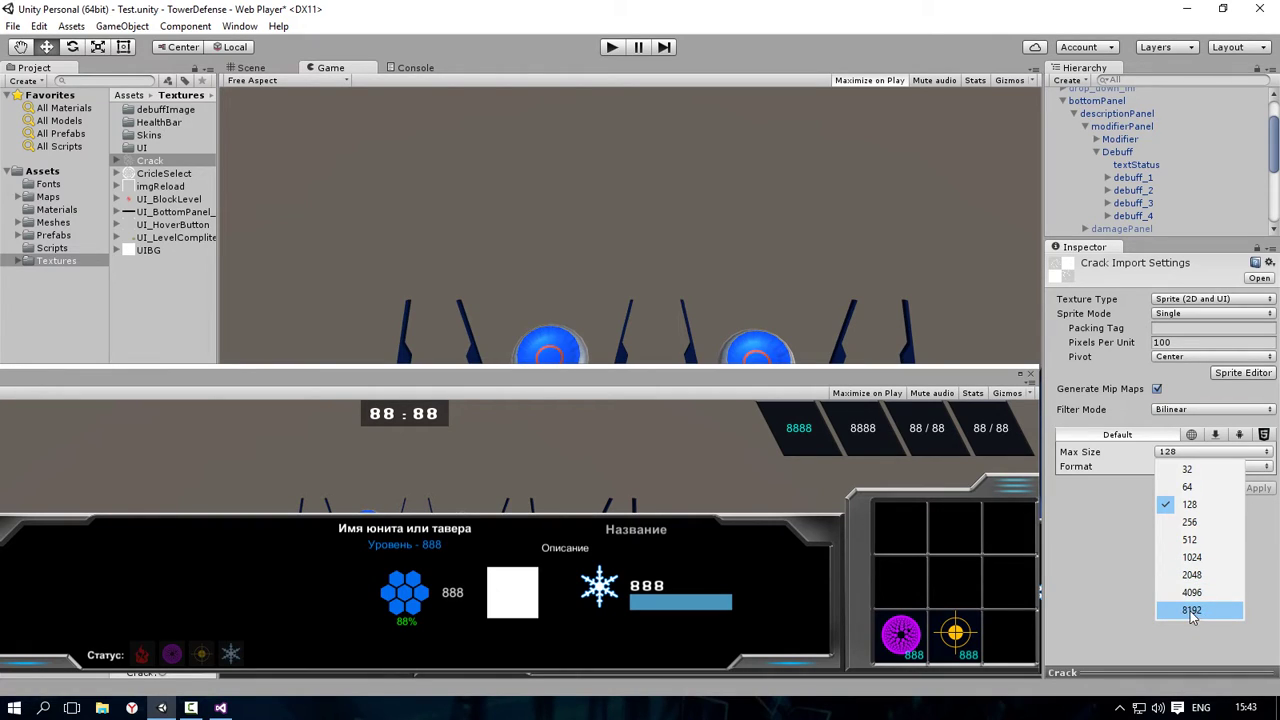
pyautogui.click(1100, 530)
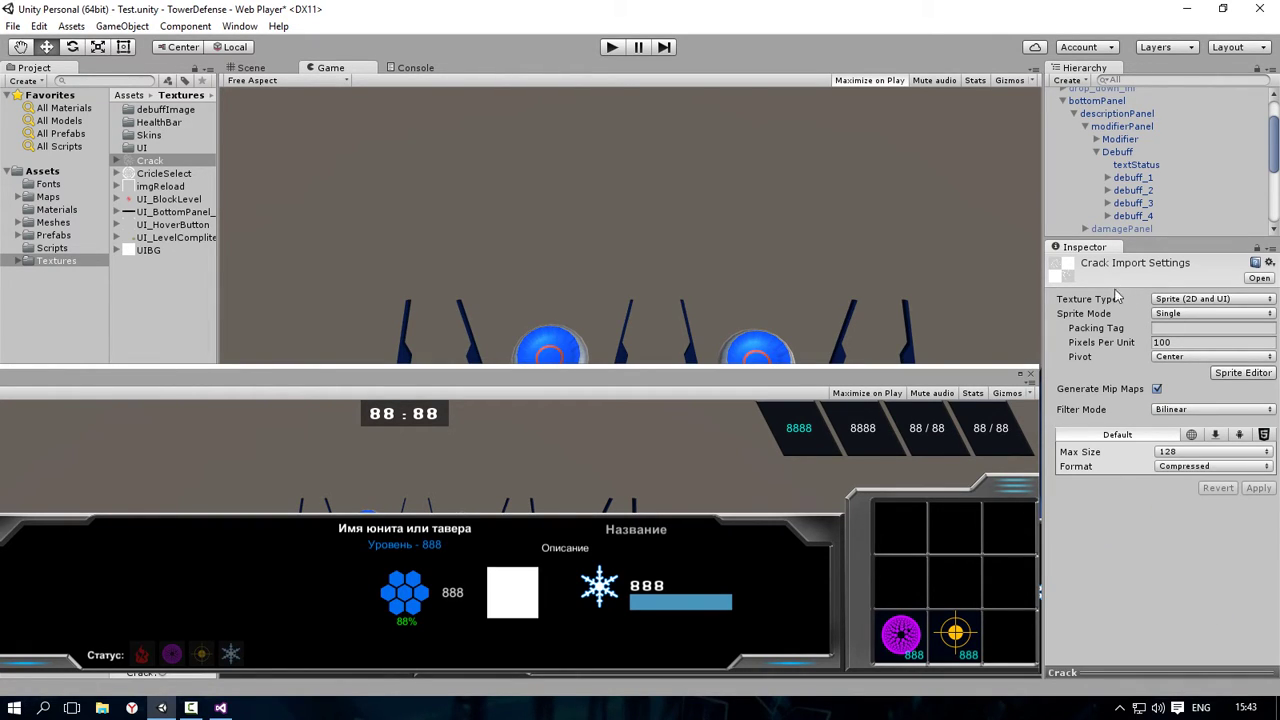
pyautogui.click(1166, 453)
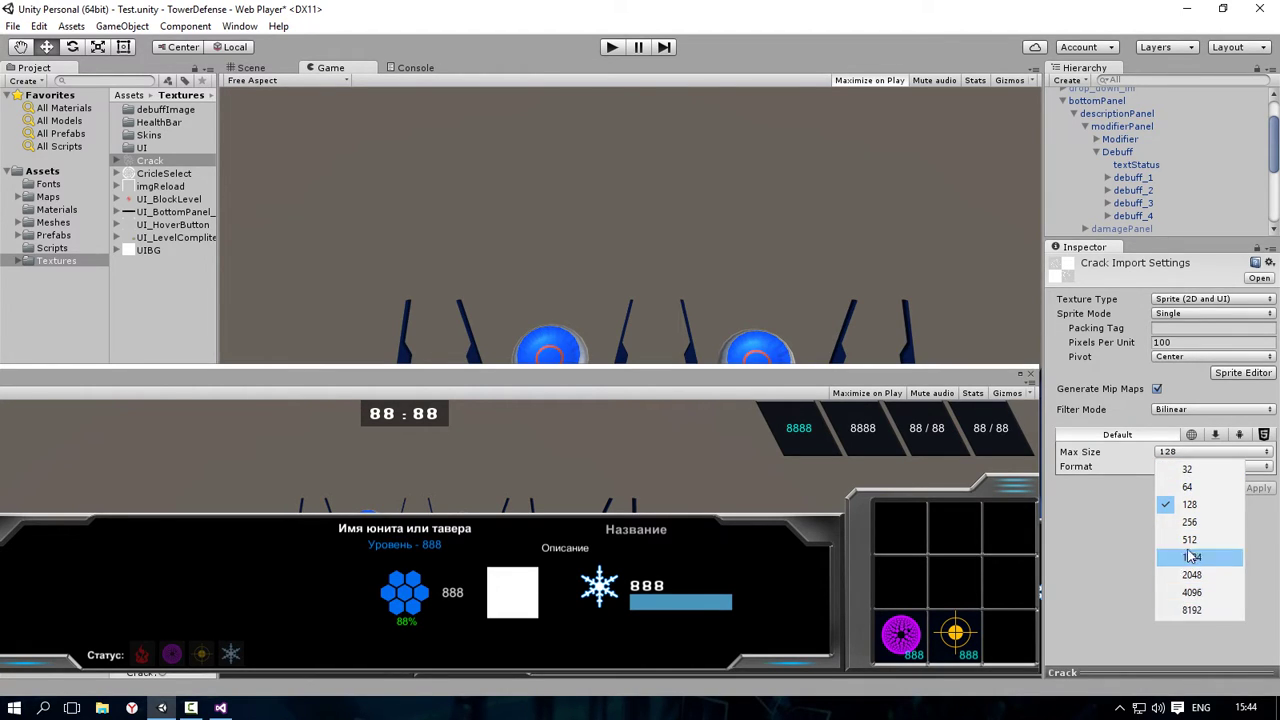
pyautogui.click(1147, 526)
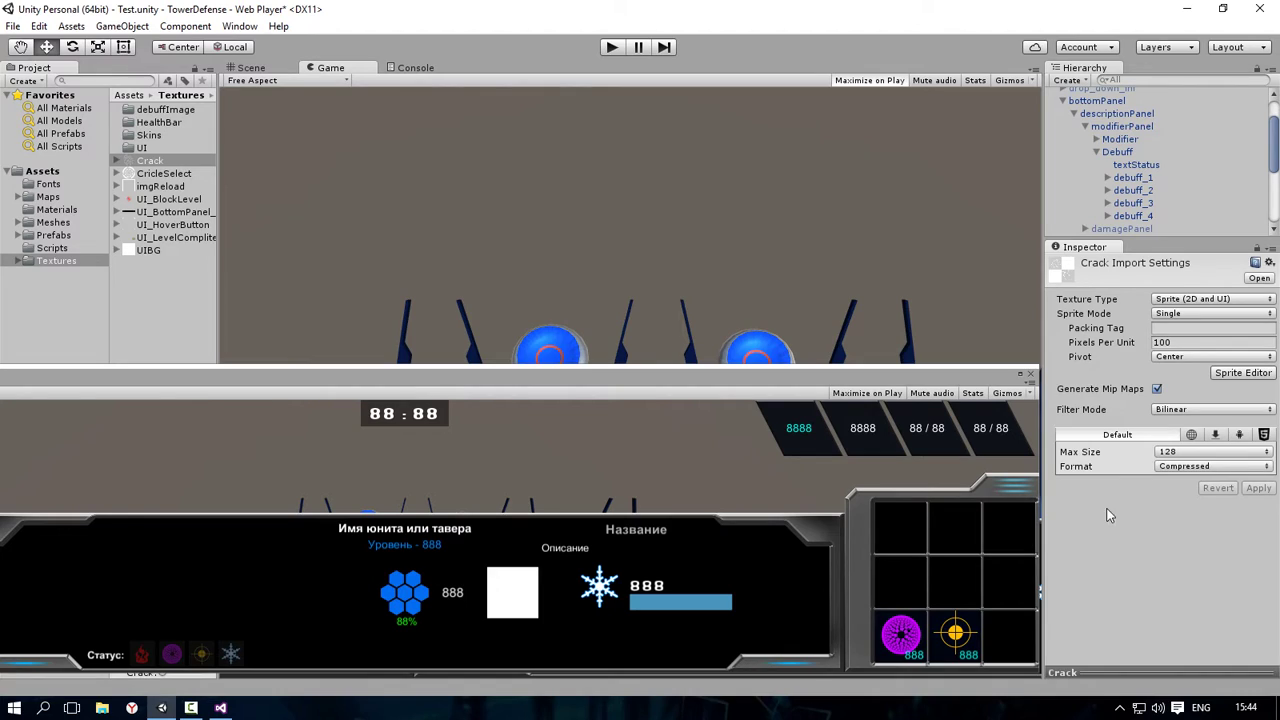
pyautogui.click(1133, 164)
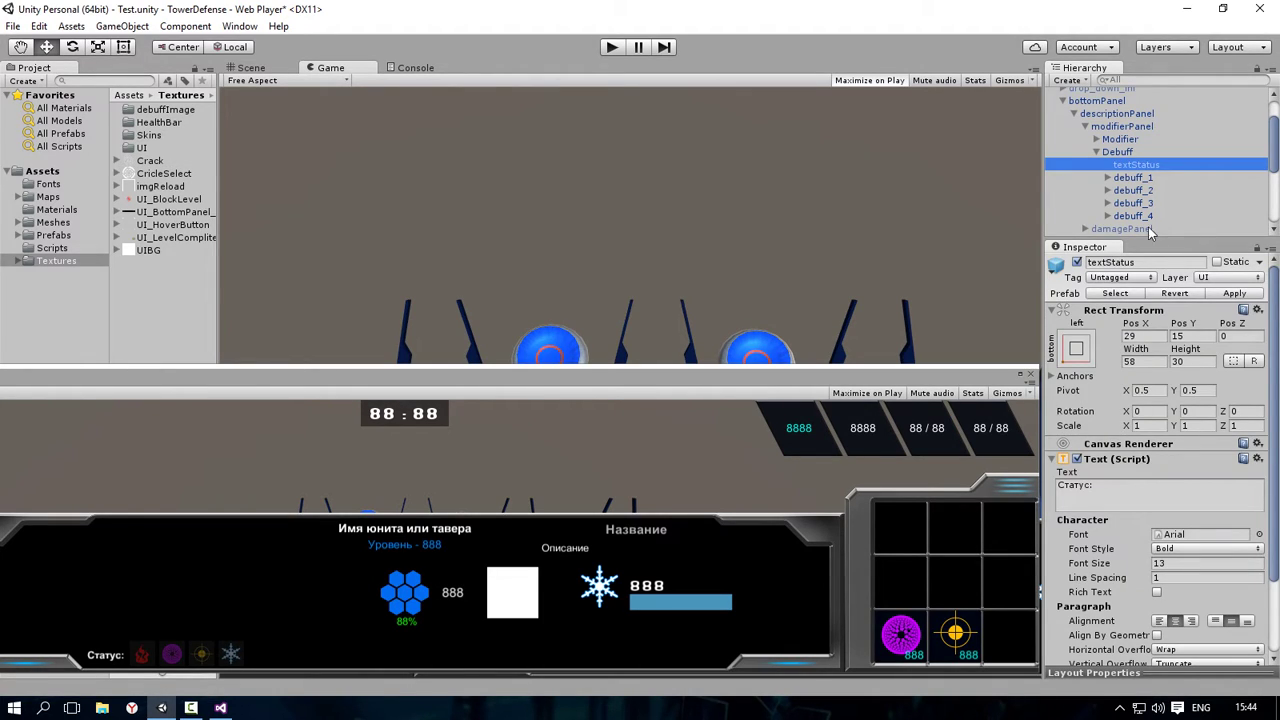
# Step: Select debuff_1 and inspect its height value of 32
pyautogui.click(1120, 152)
pyautogui.click(1128, 180)
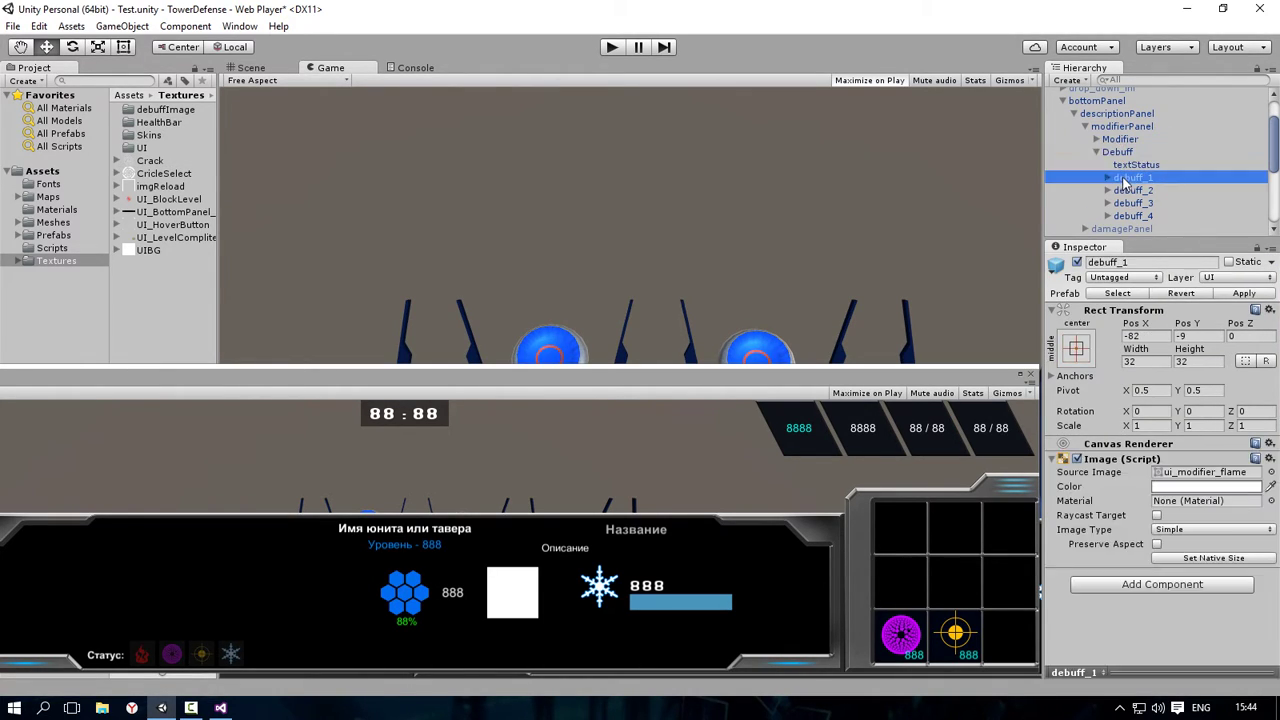
pyautogui.click(1148, 362)
pyautogui.click(1199, 361)
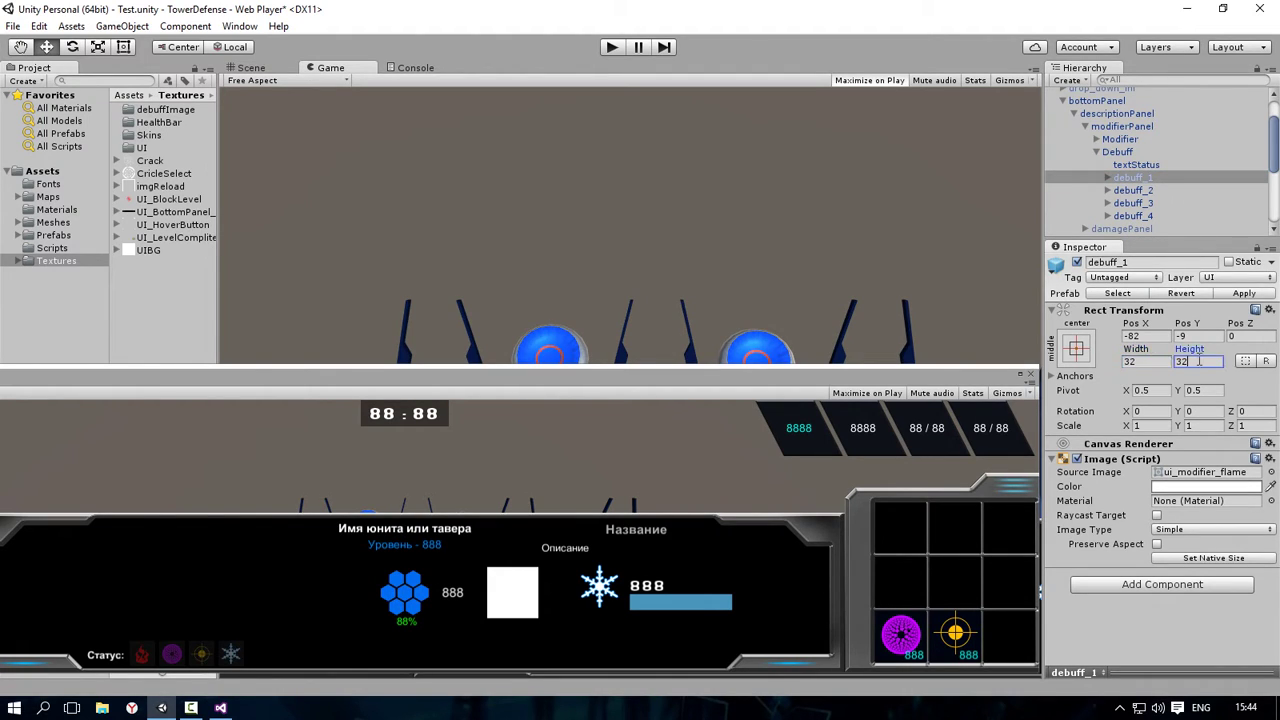
pyautogui.doubleClick(1199, 361)
pyautogui.scroll(-2, 1160, 187)
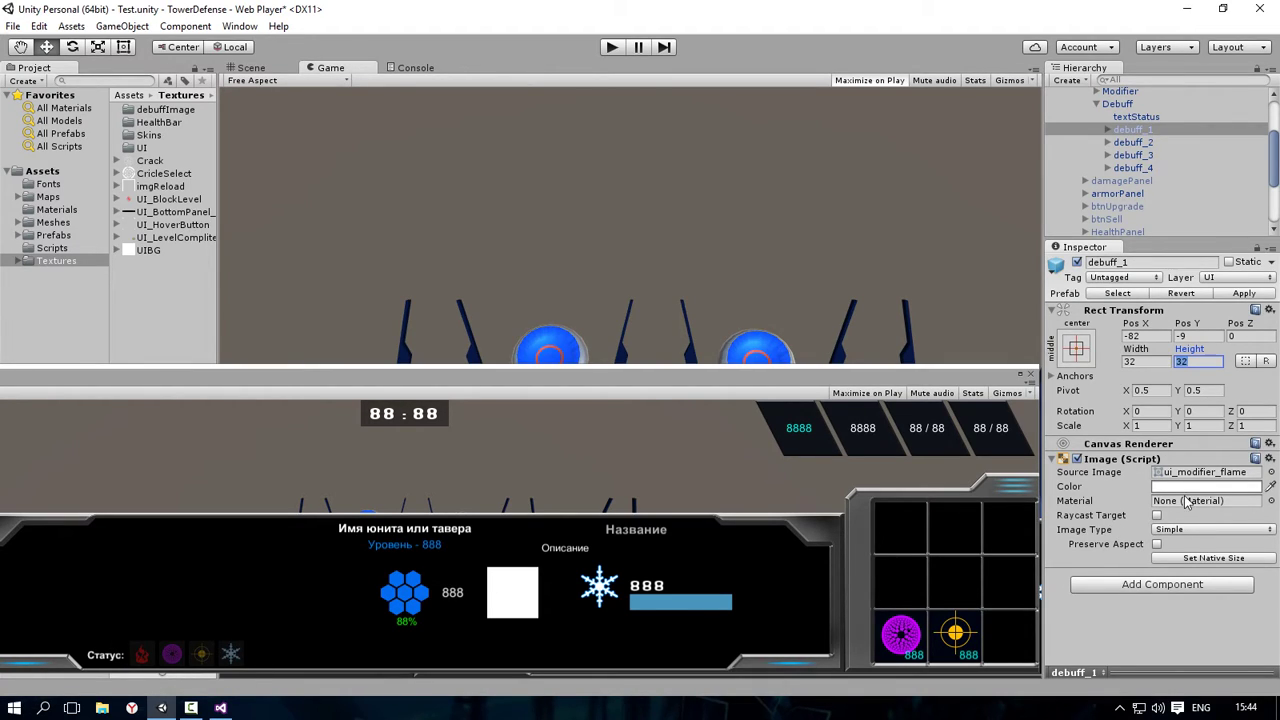
# Step: Check debuff_4, then expand debuff_1 to reveal its reloadImage child
pyautogui.click(1152, 167)
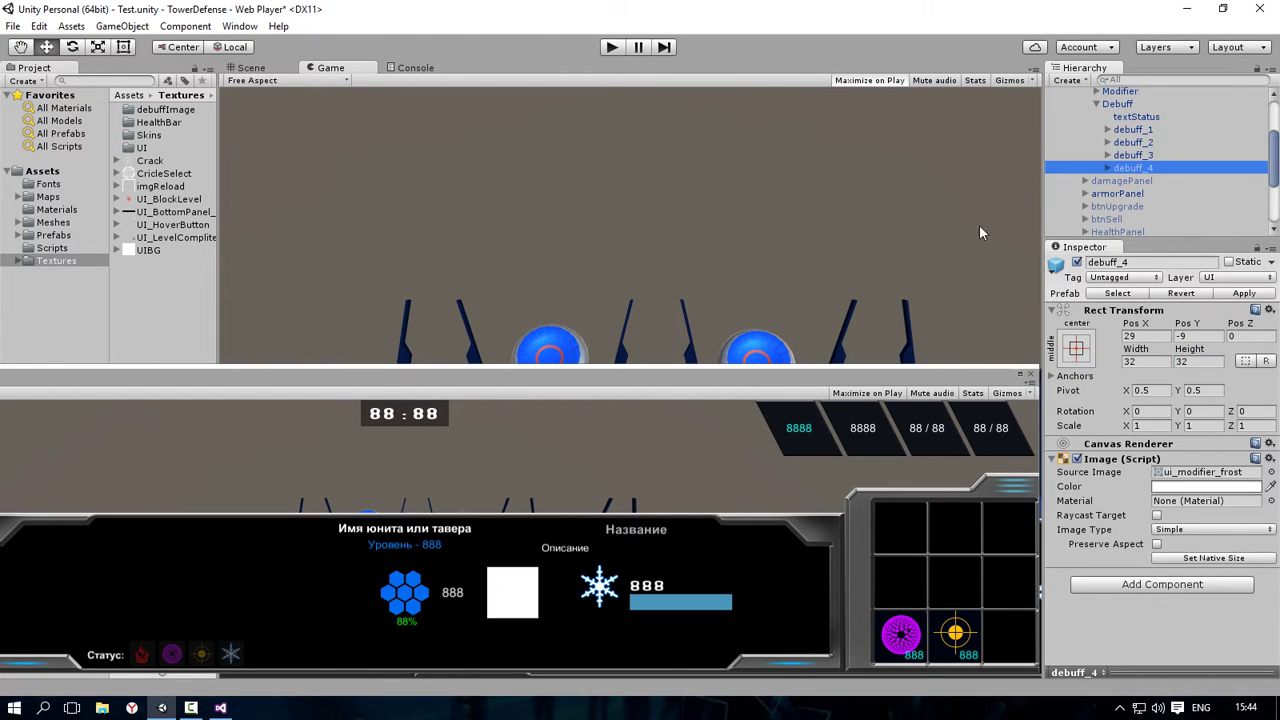
pyautogui.click(1107, 129)
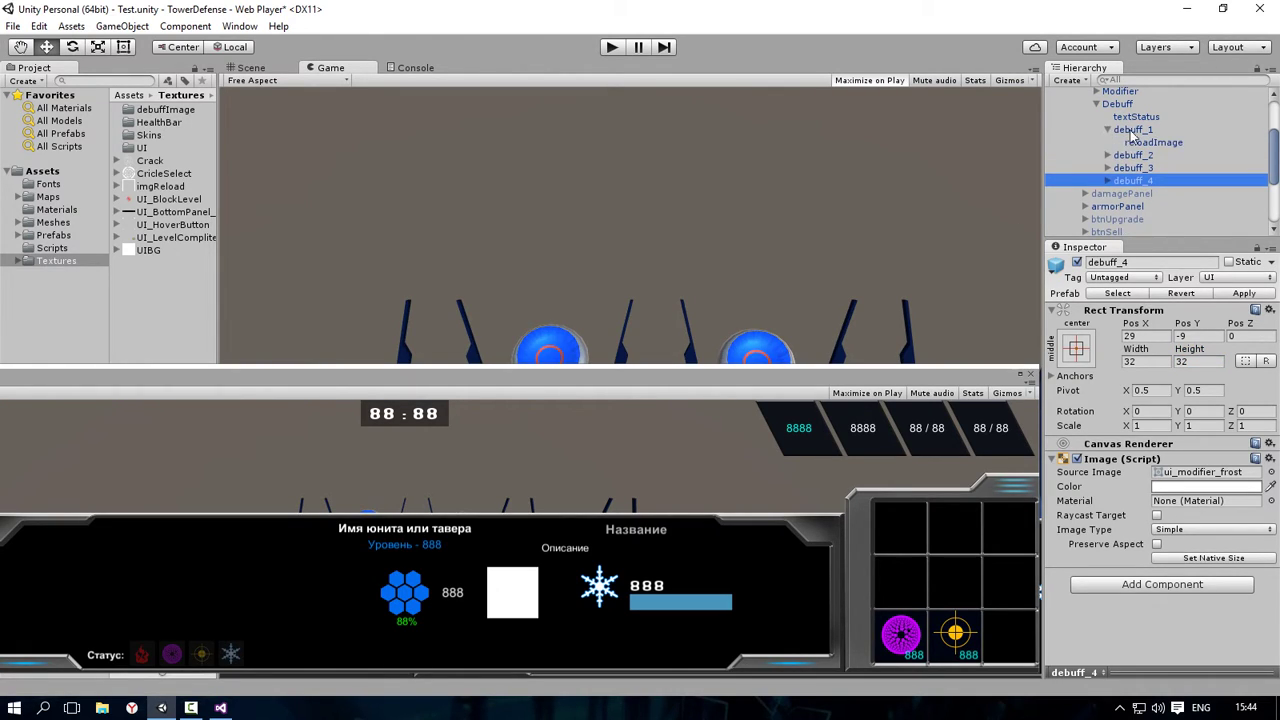
pyautogui.click(1133, 131)
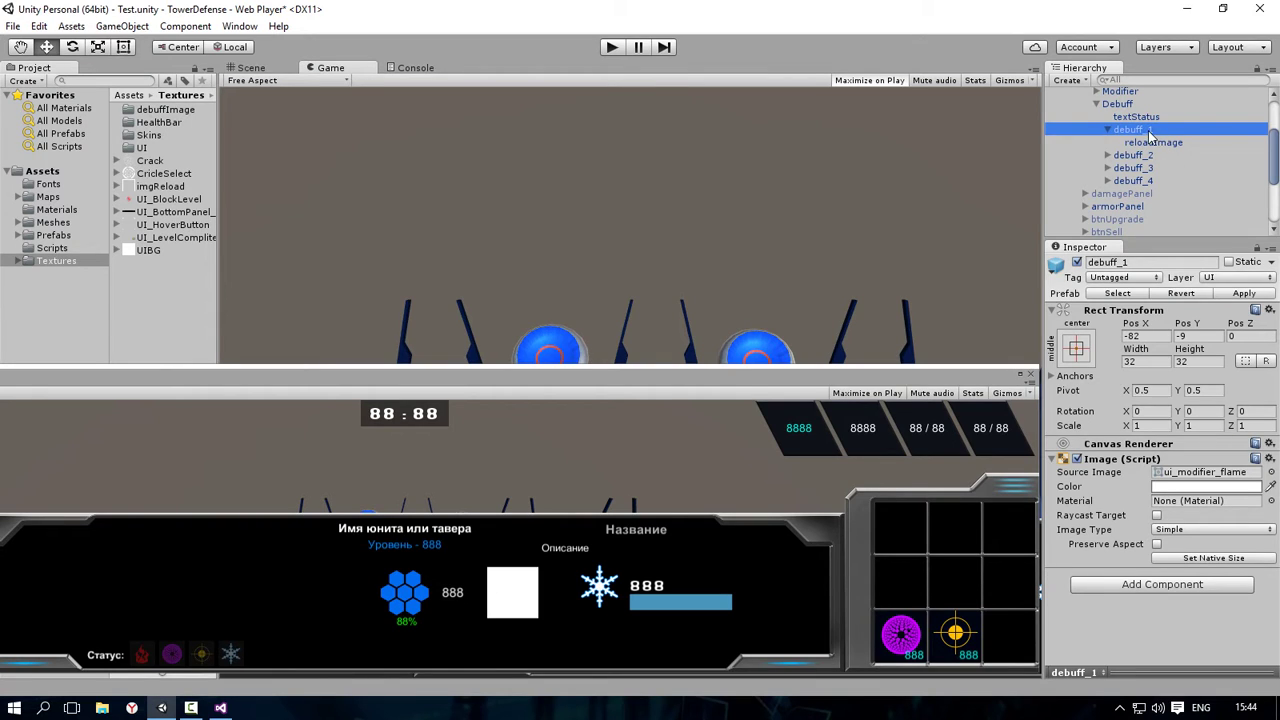
# Step: Select reloadImage and try a stretch anchor preset that also sets pivot and position
pyautogui.rightClick(1150, 135)
pyautogui.moveTo(1180, 351)
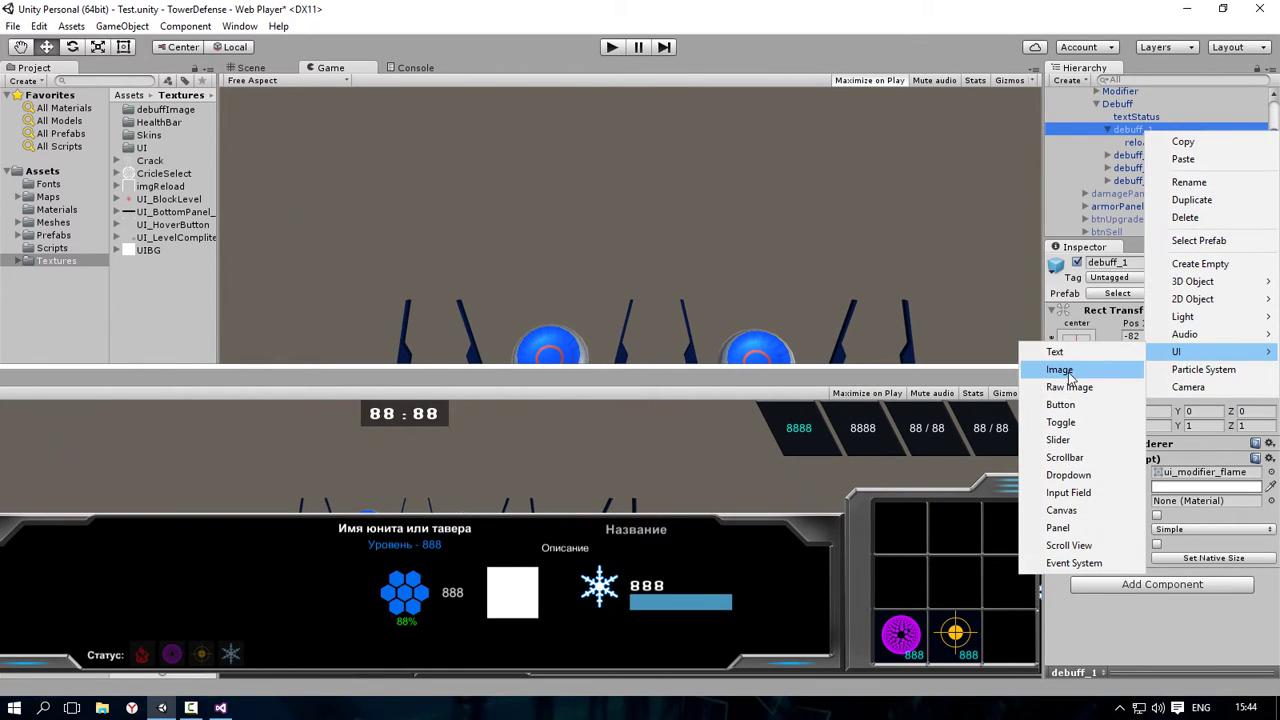
pyautogui.click(1140, 147)
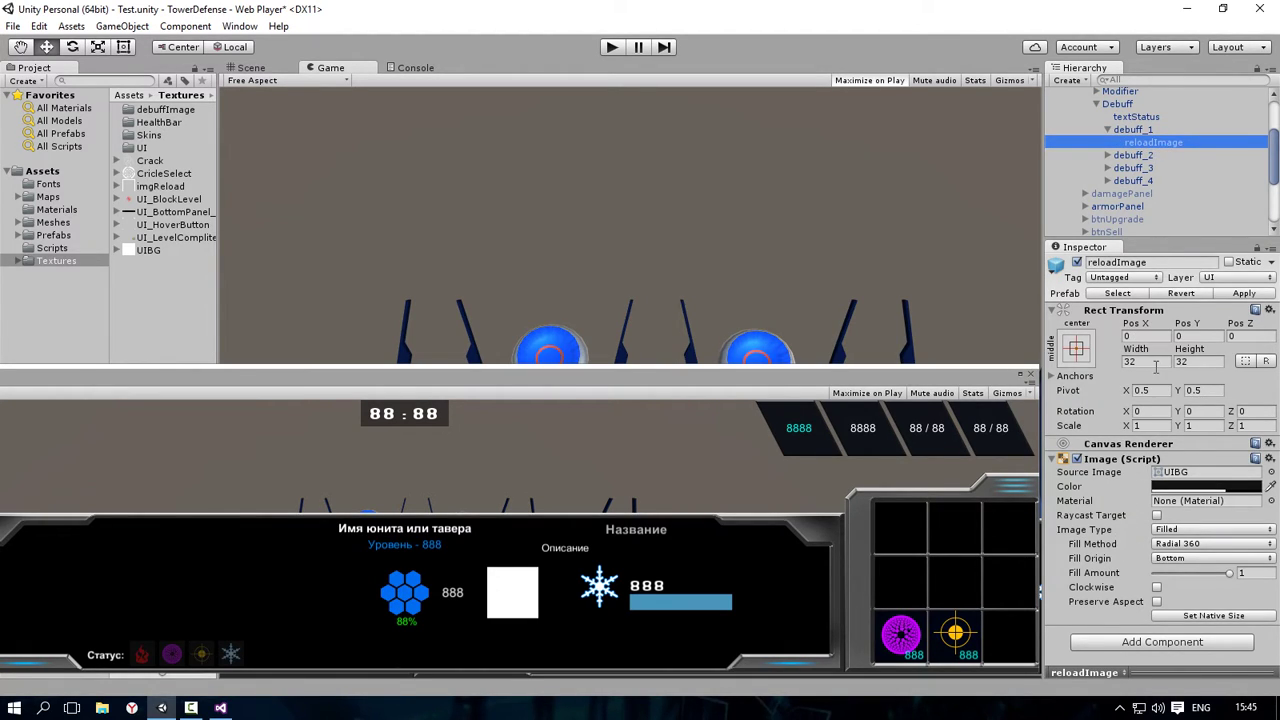
pyautogui.click(1075, 349)
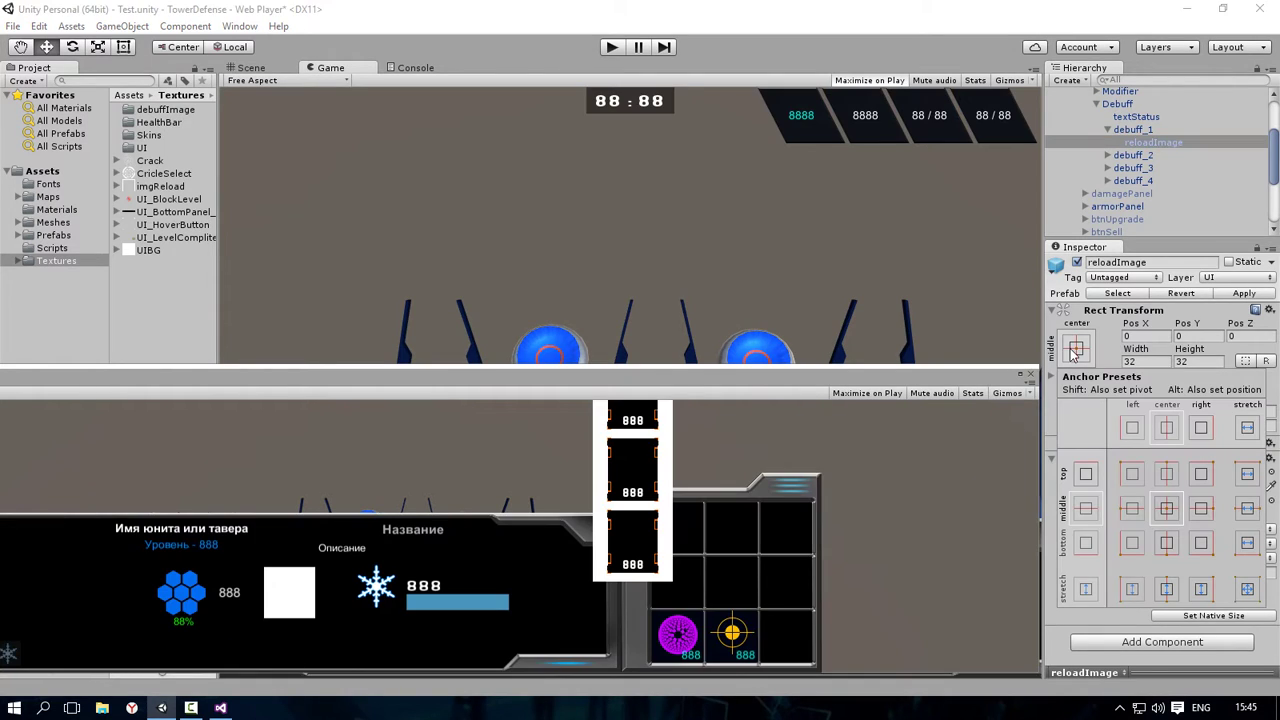
pyautogui.hotkey('shift', 'alt')
pyautogui.keyDown('alt'); pyautogui.keyDown('shift'); pyautogui.click(1248, 589); pyautogui.keyUp('shift'); pyautogui.keyUp('alt')
pyautogui.click(1155, 350)
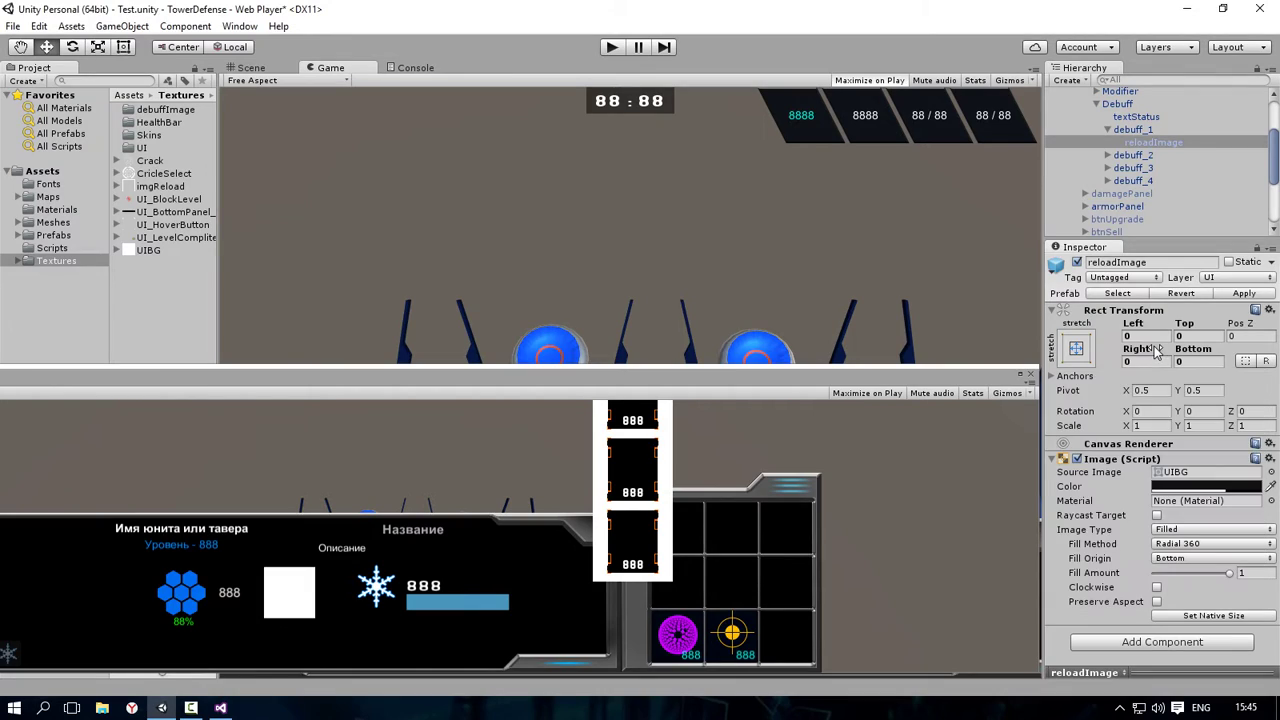
pyautogui.click(1155, 350)
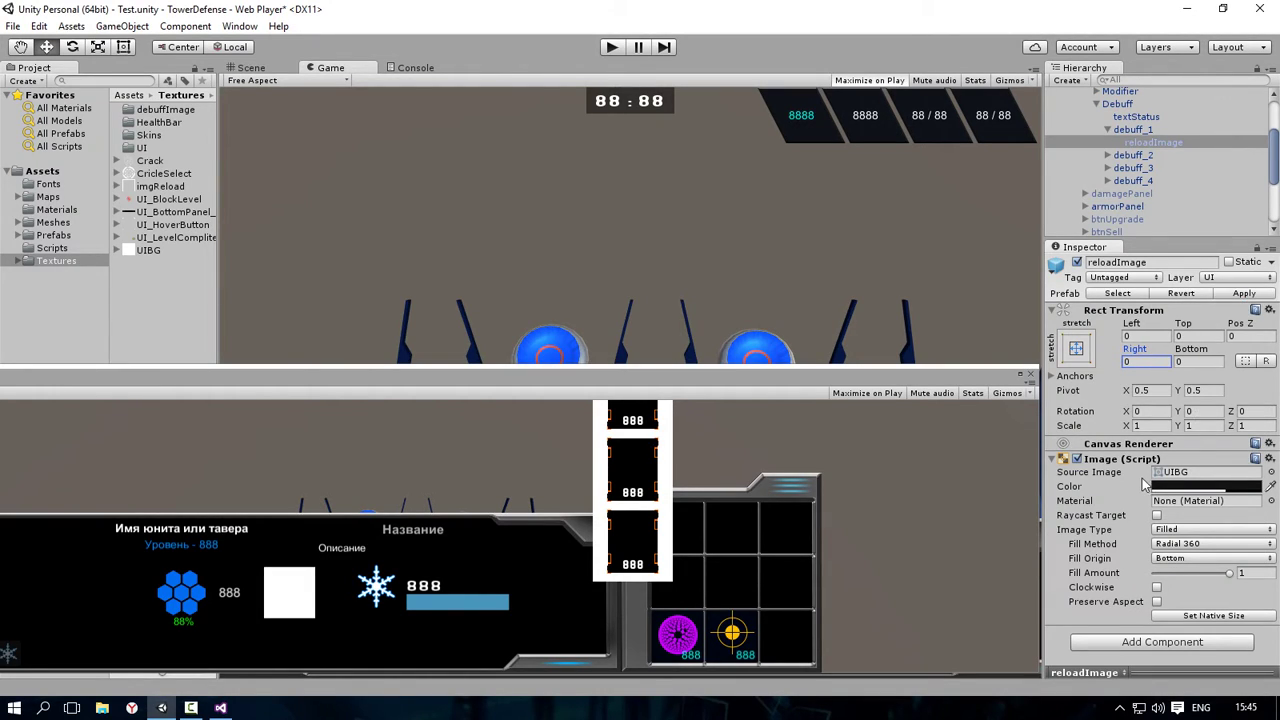
# Step: Compare with debuff_1's 32 height, then anchor reloadImage at middle centre
pyautogui.click(1135, 130)
pyautogui.click(1152, 142)
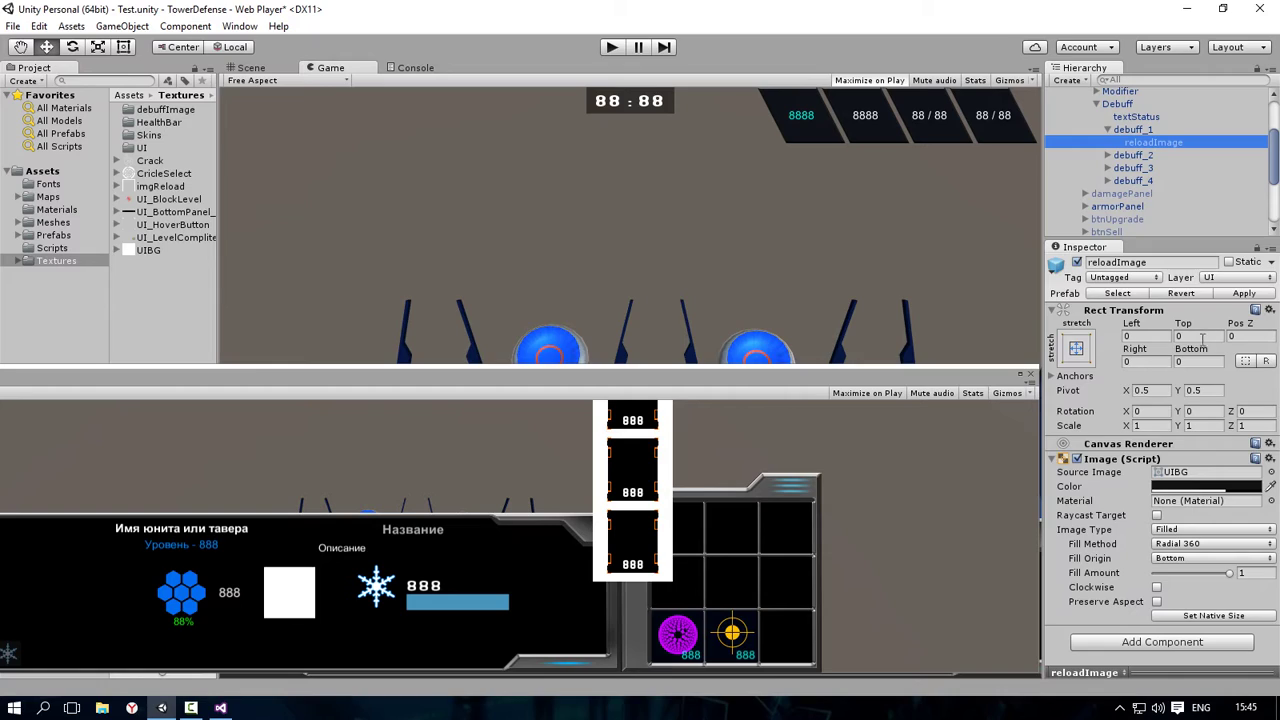
pyautogui.click(1146, 130)
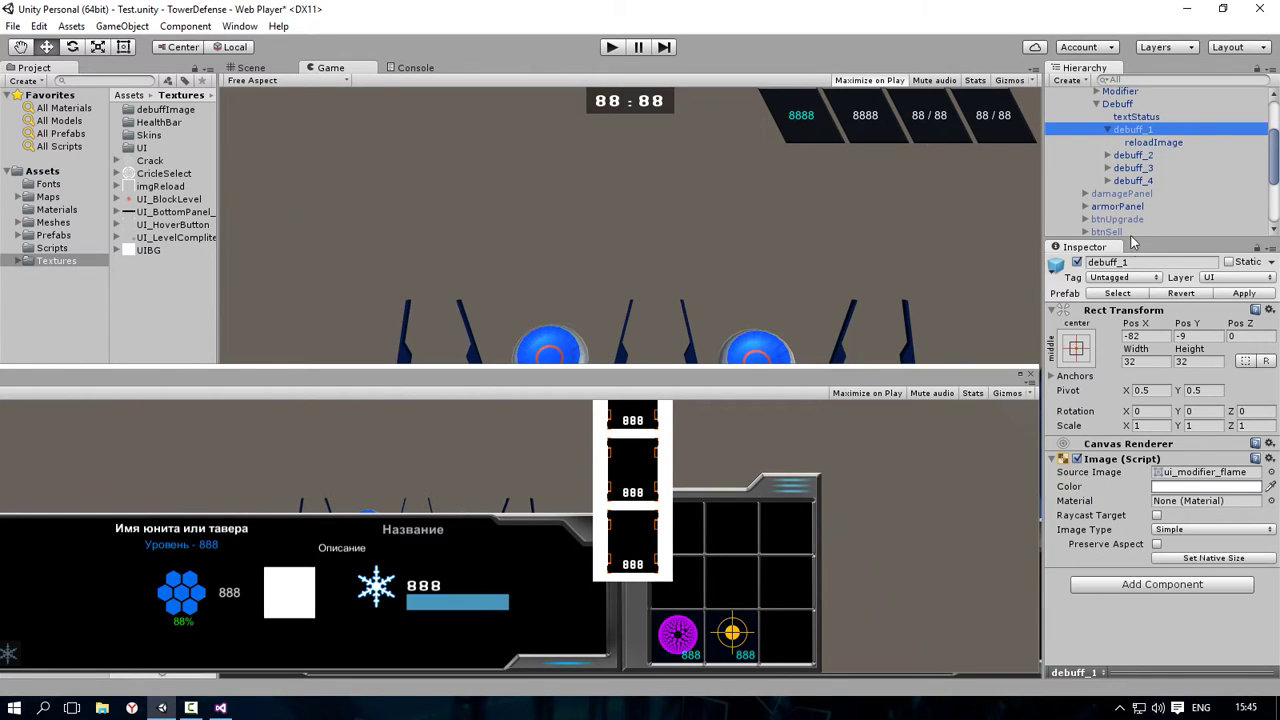
pyautogui.click(1197, 361)
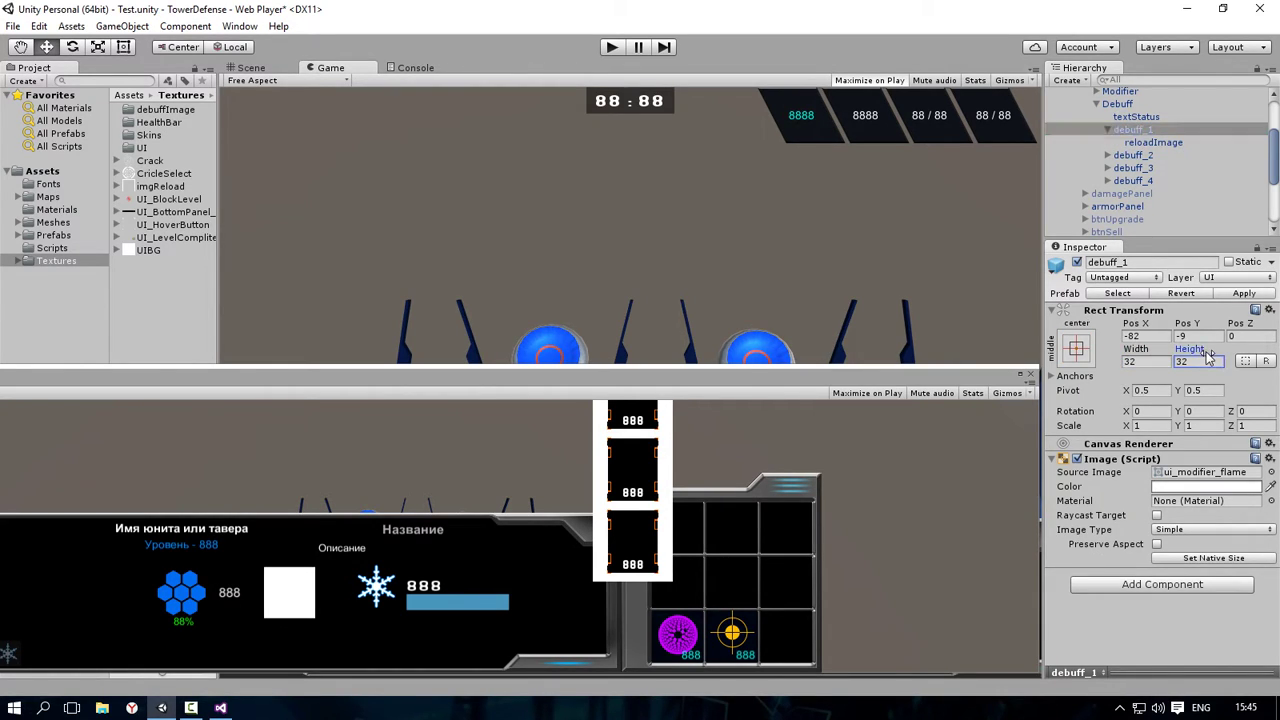
pyautogui.click(1155, 142)
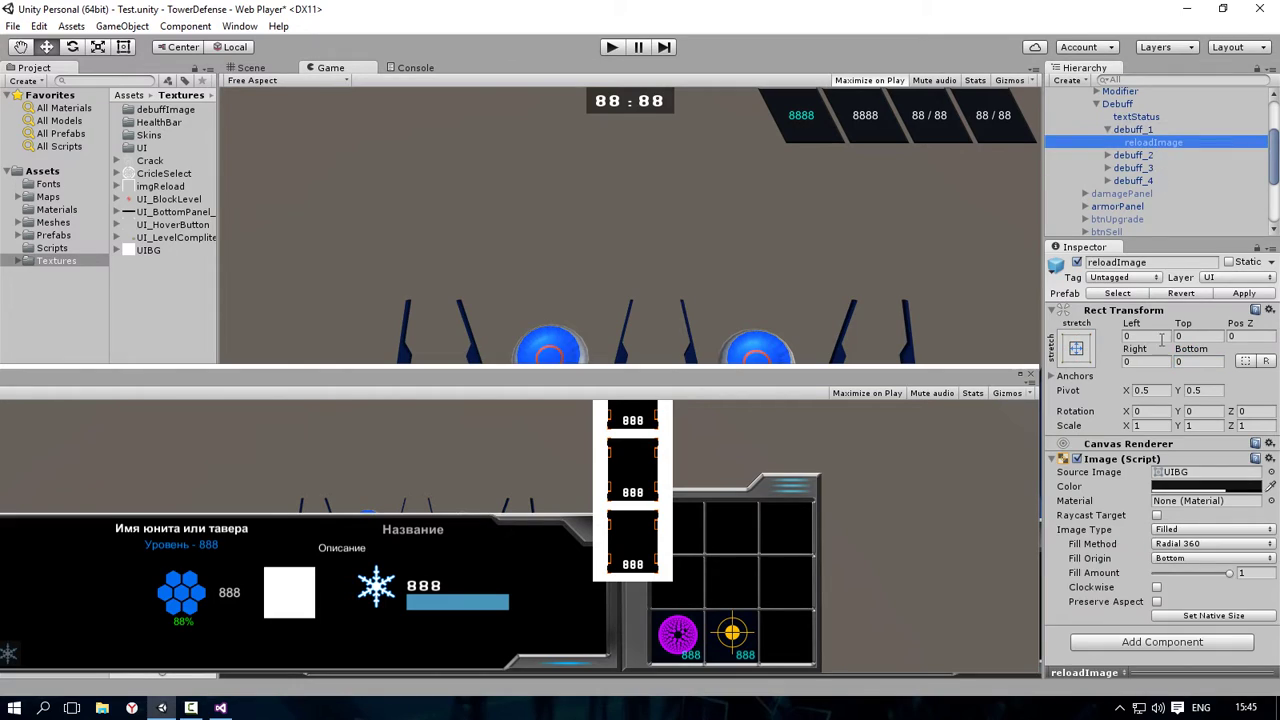
pyautogui.click(1076, 347)
pyautogui.click(1149, 361)
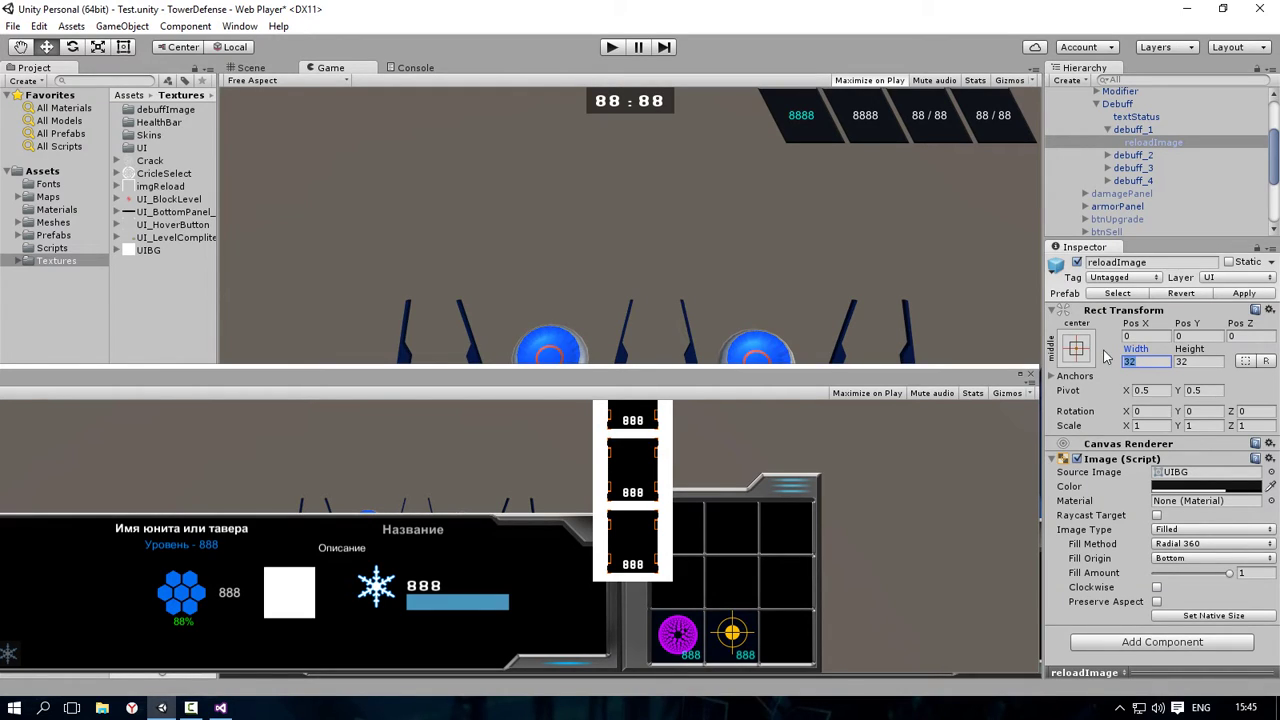
pyautogui.click(1076, 348)
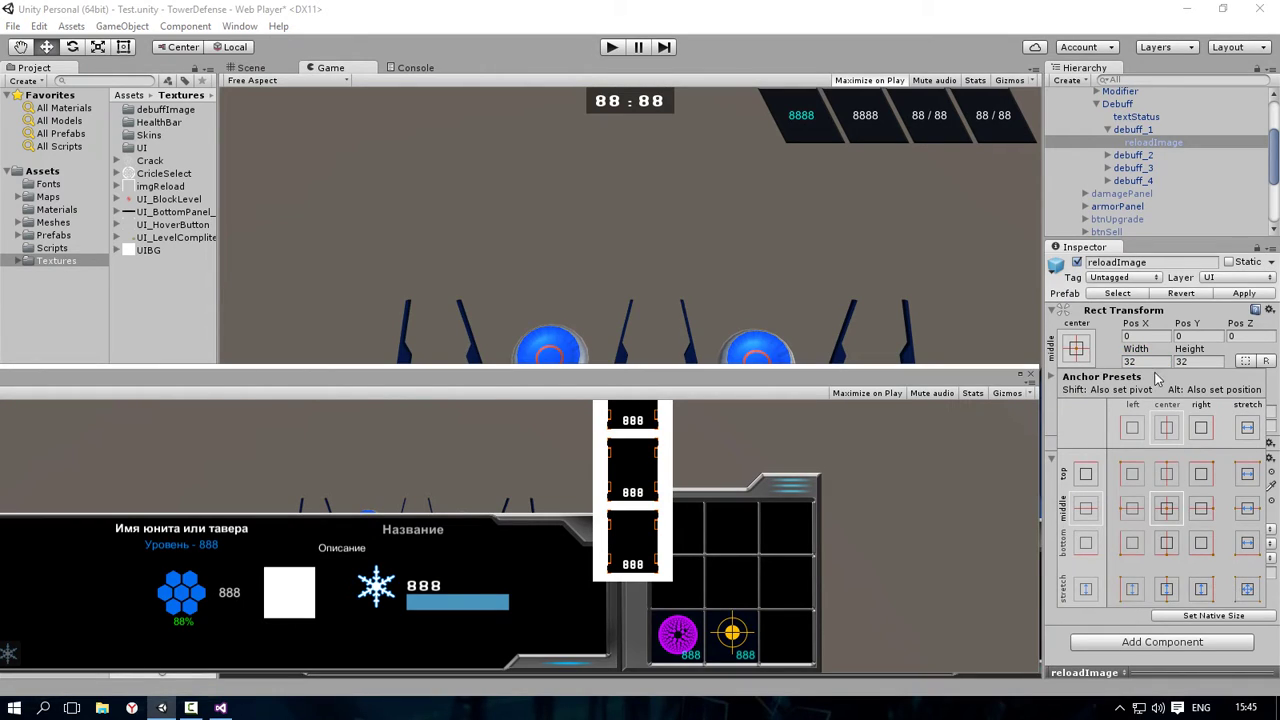
# Step: Compare debuff_1 and reloadImage sizes, then move the second Game view lower to show the HUD
pyautogui.click(1156, 358)
pyautogui.click(1120, 131)
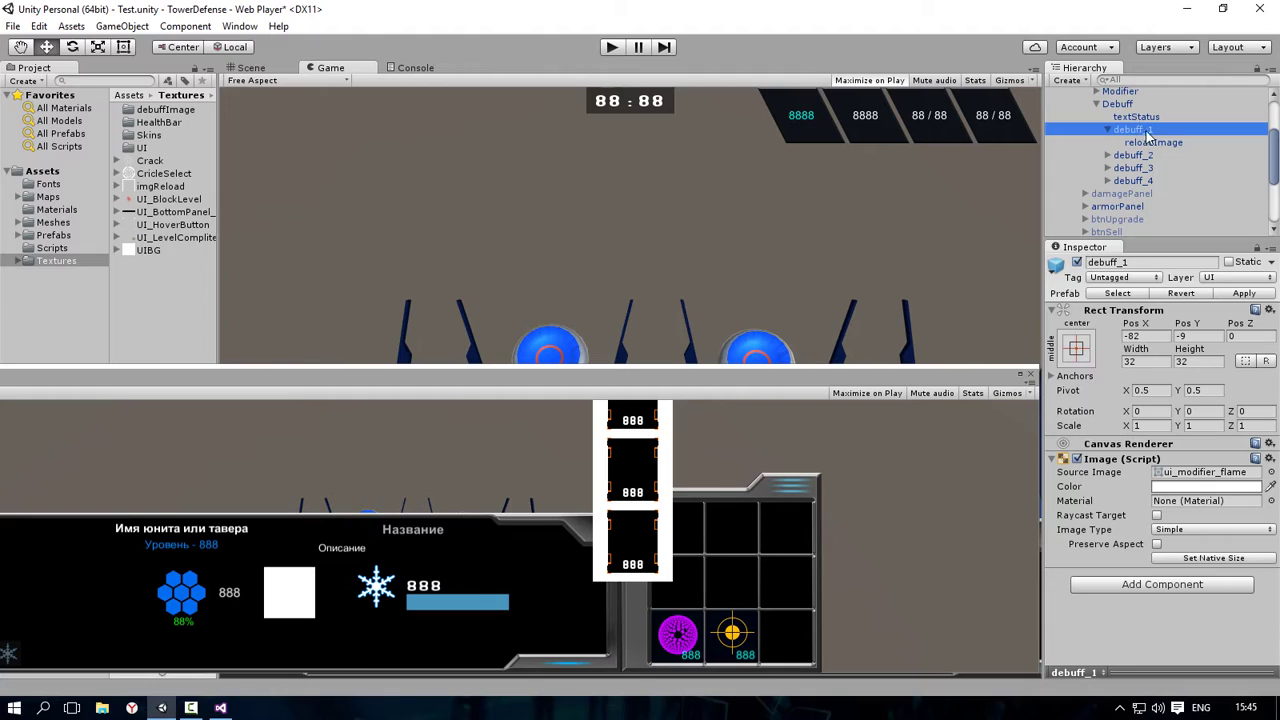
pyautogui.click(1187, 362)
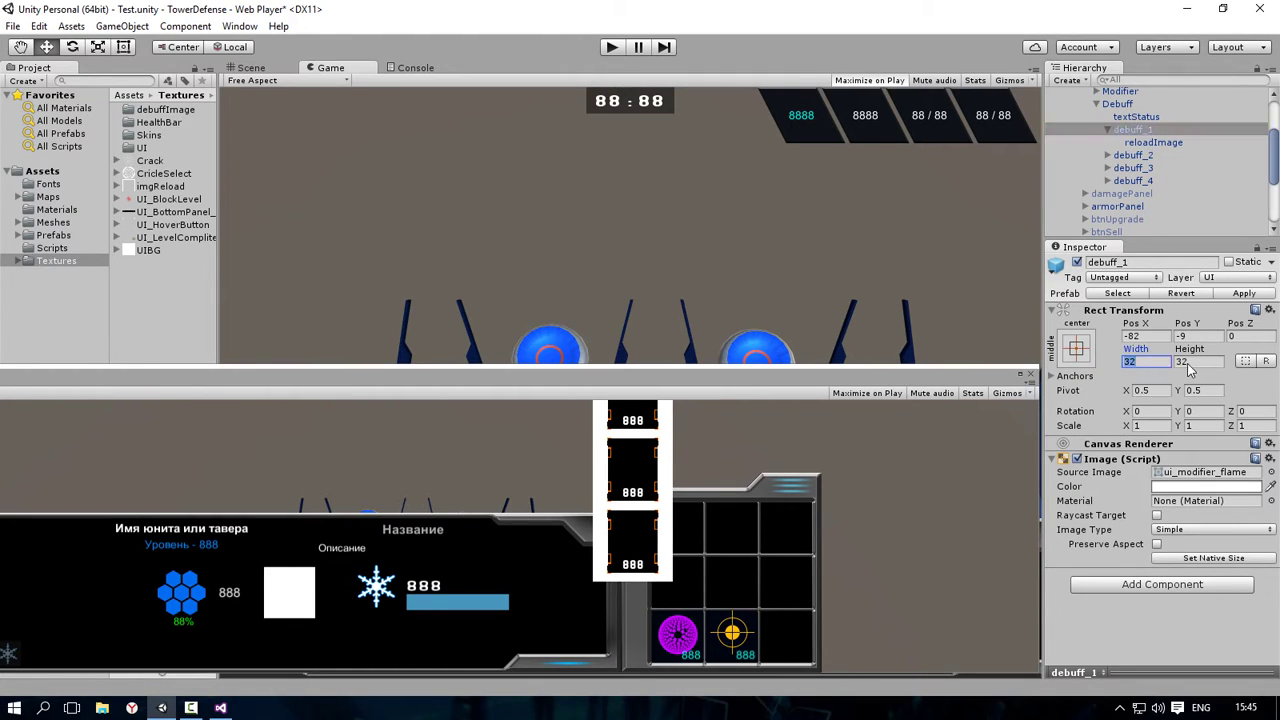
pyautogui.click(1148, 143)
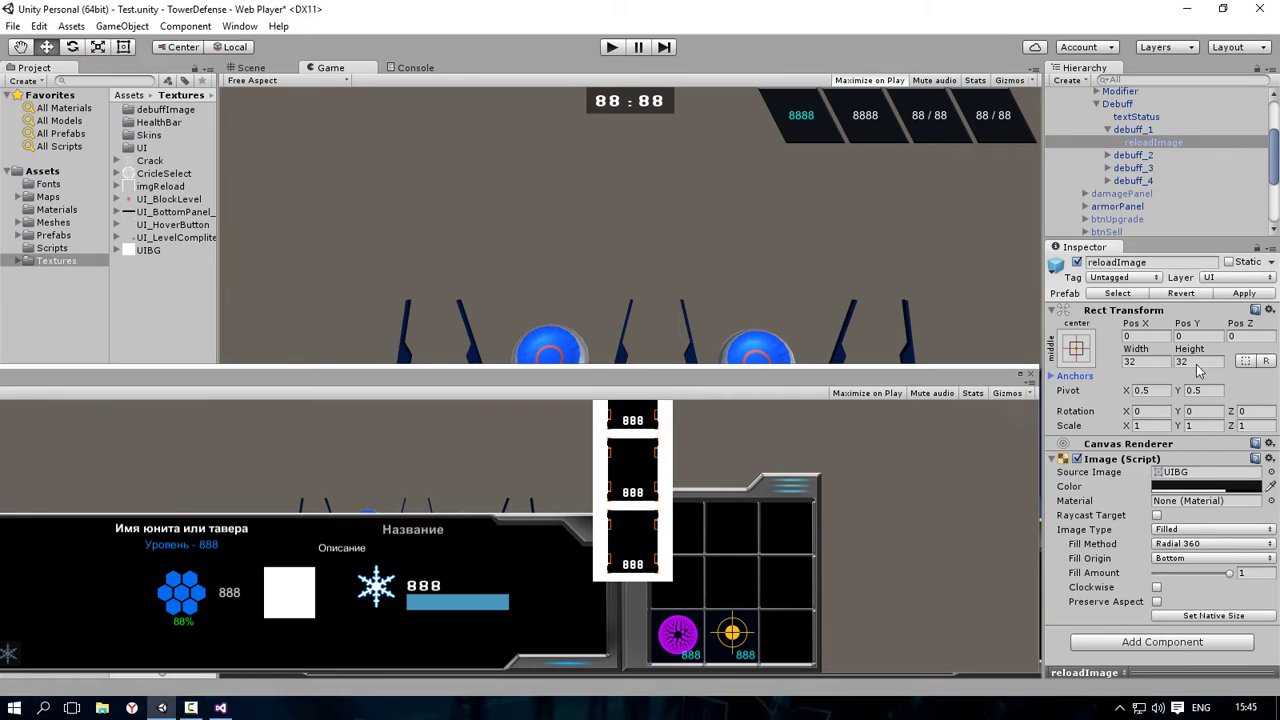
pyautogui.click(1140, 362)
pyautogui.click(589, 377)
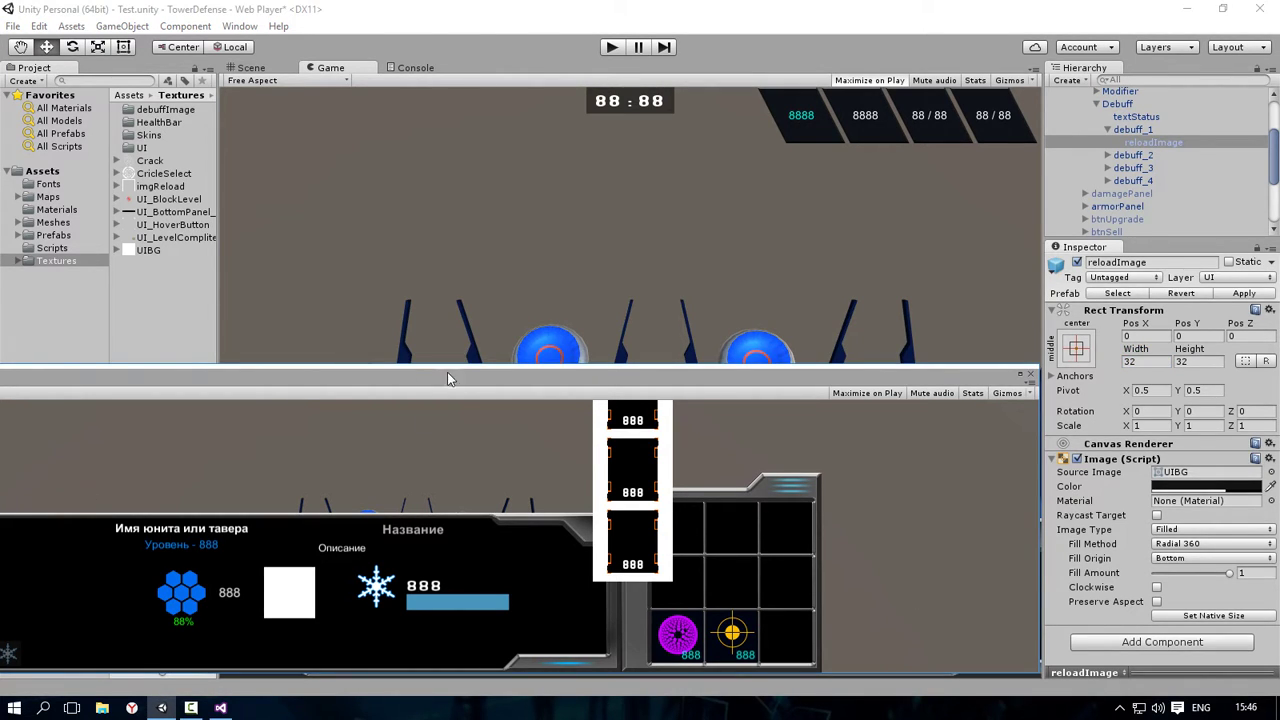
pyautogui.moveTo(447, 375)
pyautogui.mouseDown()
pyautogui.moveTo(416, 390)
pyautogui.moveTo(453, 389)
pyautogui.mouseUp()
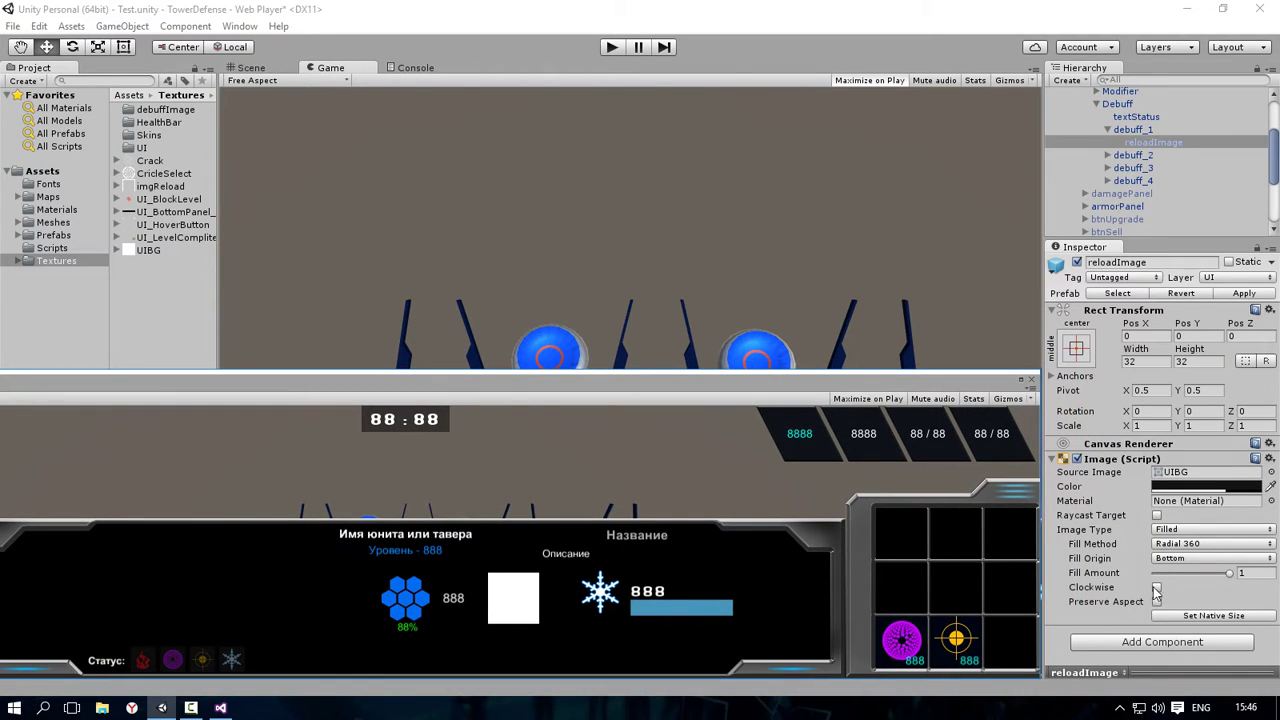
pyautogui.click(1178, 487)
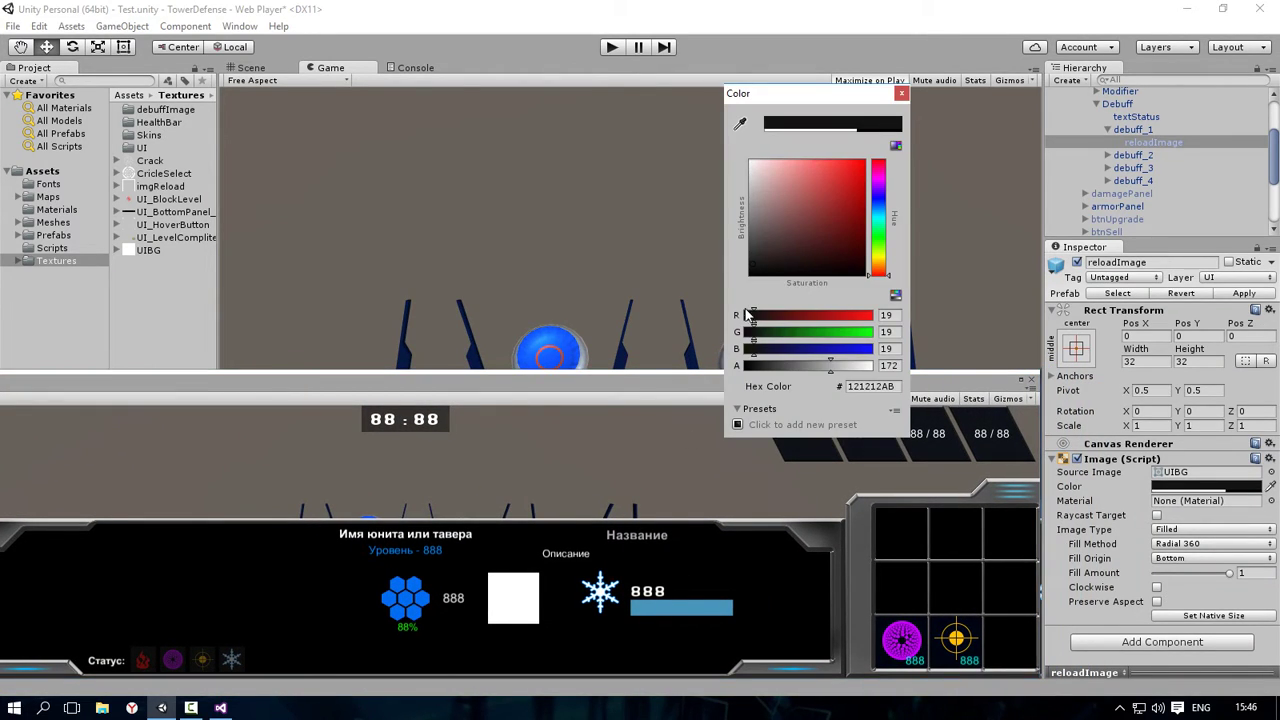
pyautogui.click(893, 316)
pyautogui.click(895, 331)
pyautogui.click(897, 348)
pyautogui.click(895, 366)
pyautogui.click(901, 93)
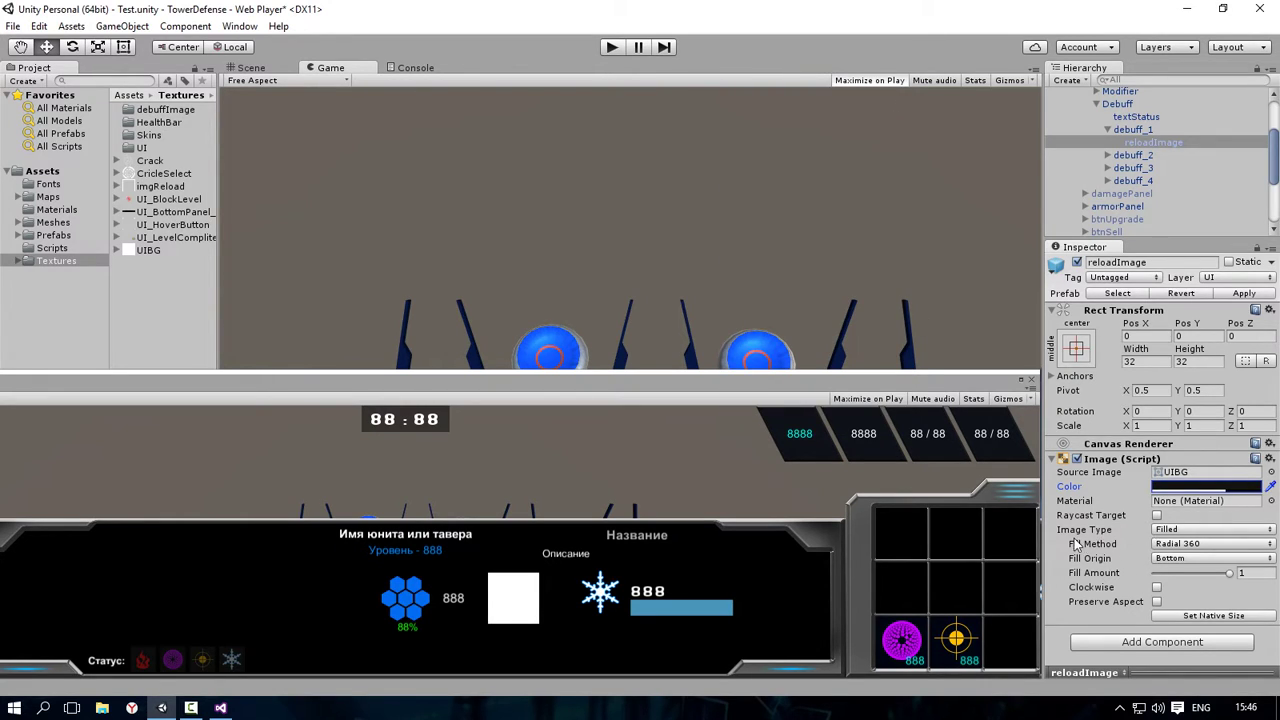
pyautogui.click(1182, 530)
pyautogui.click(1181, 601)
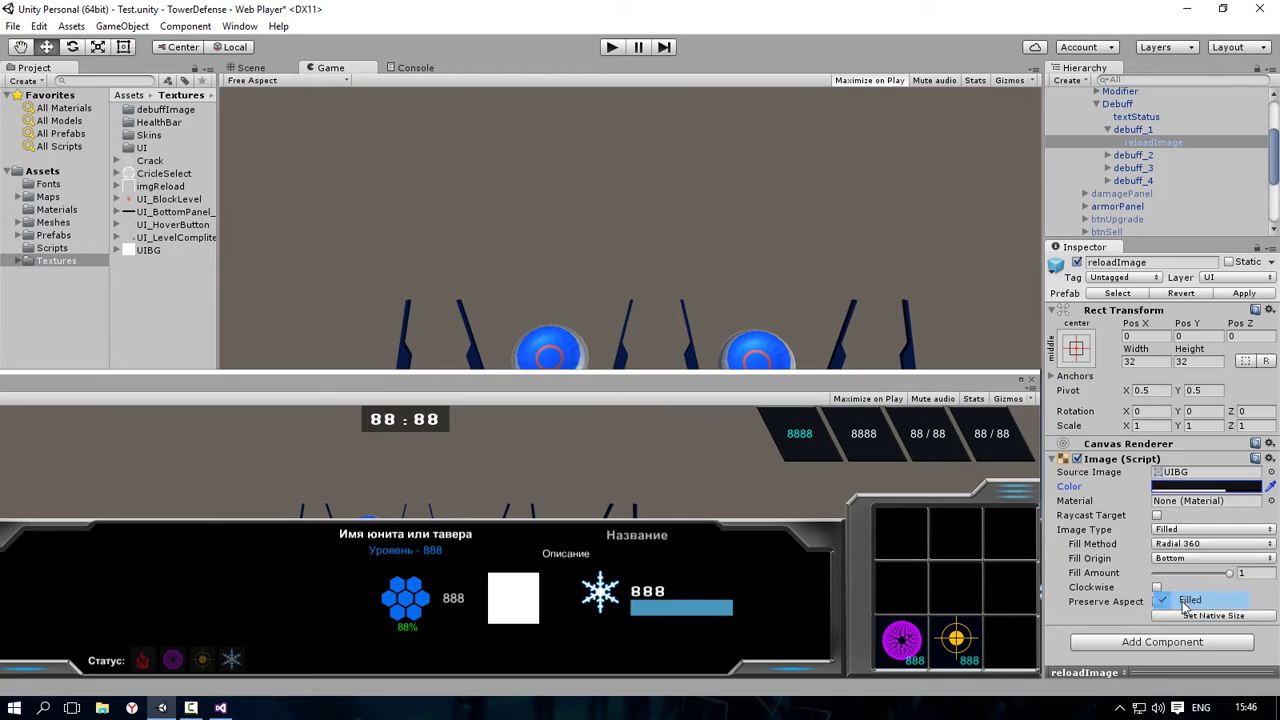
pyautogui.click(1175, 548)
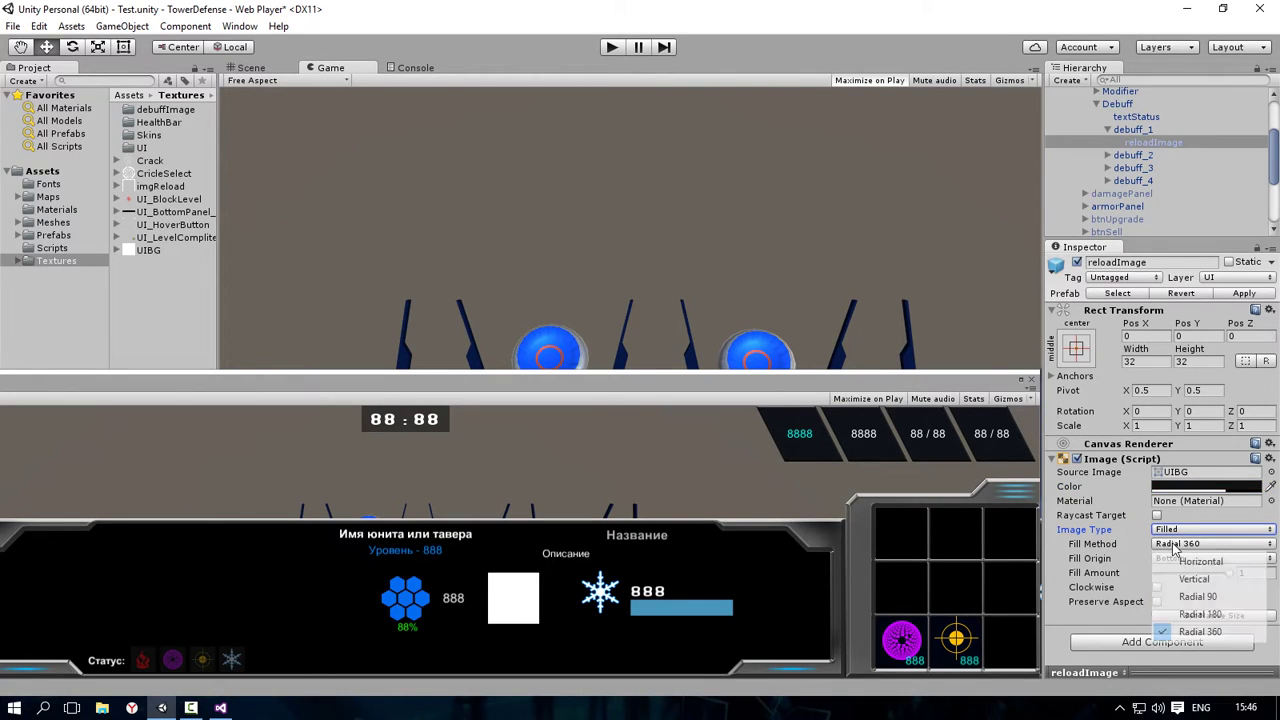
pyautogui.click(1195, 632)
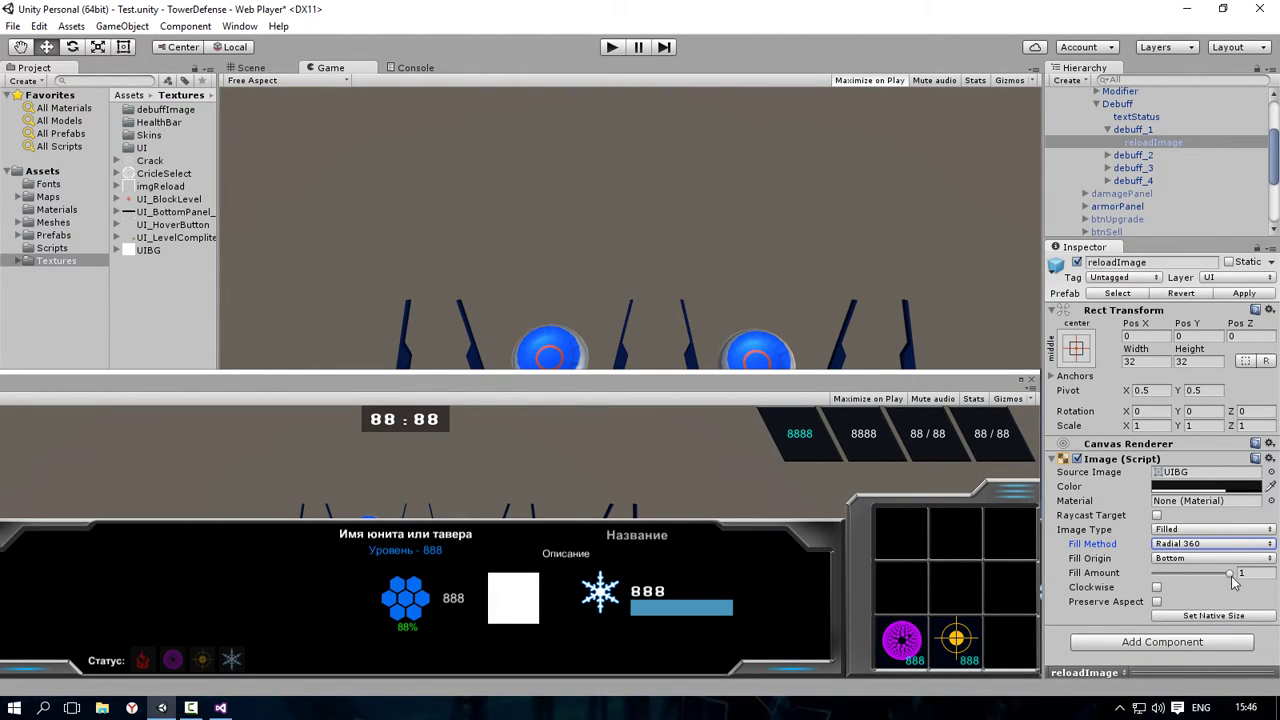
pyautogui.moveTo(1230, 576); pyautogui.dragTo(1158, 600)
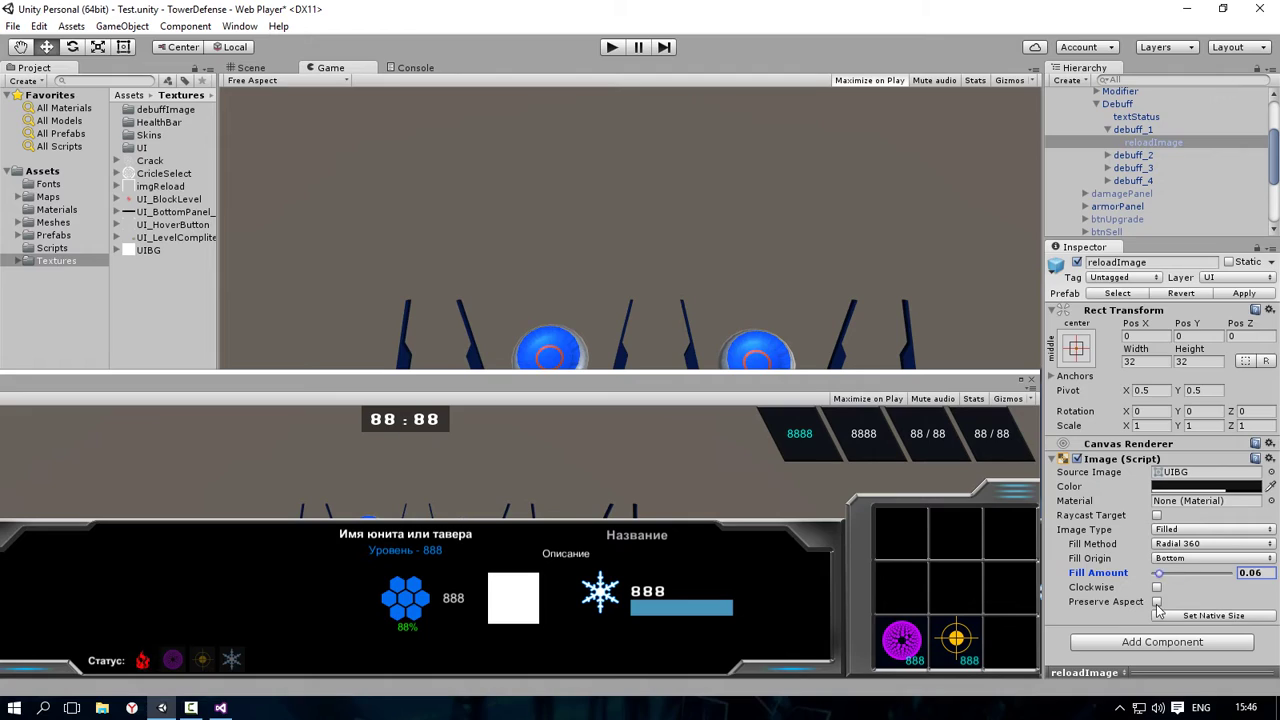
pyautogui.moveTo(1157, 607); pyautogui.dragTo(1216, 598)
pyautogui.write('1')
# Step: Compare the debuff_1, debuff_3 and debuff_4 slots and view debuff_4's 32×32 reloadImage
pyautogui.click(1114, 141)
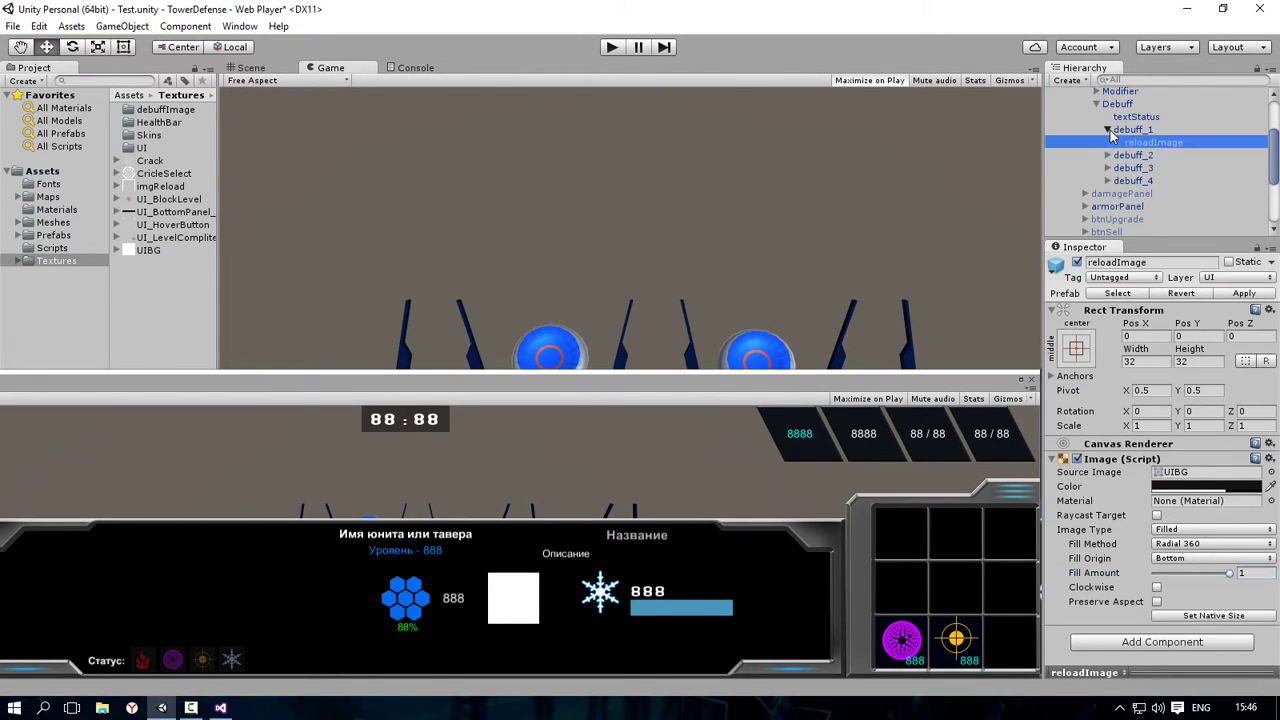
pyautogui.click(1109, 131)
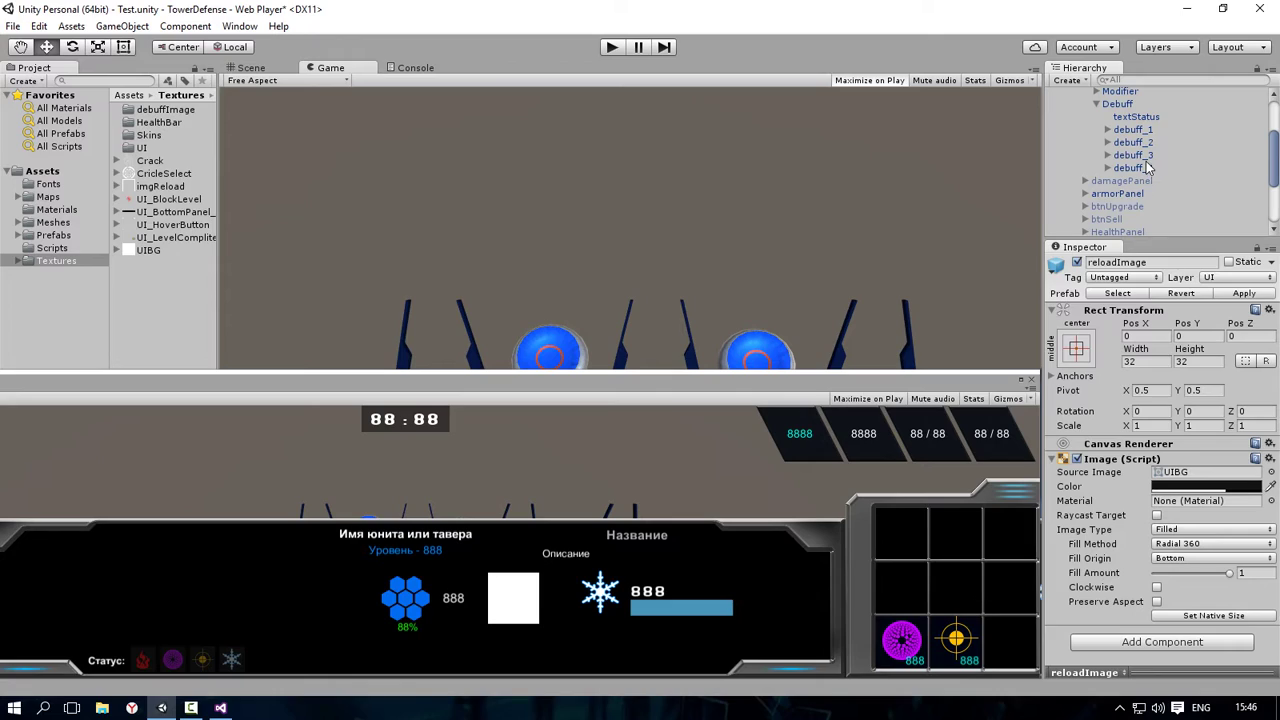
pyautogui.click(1147, 169)
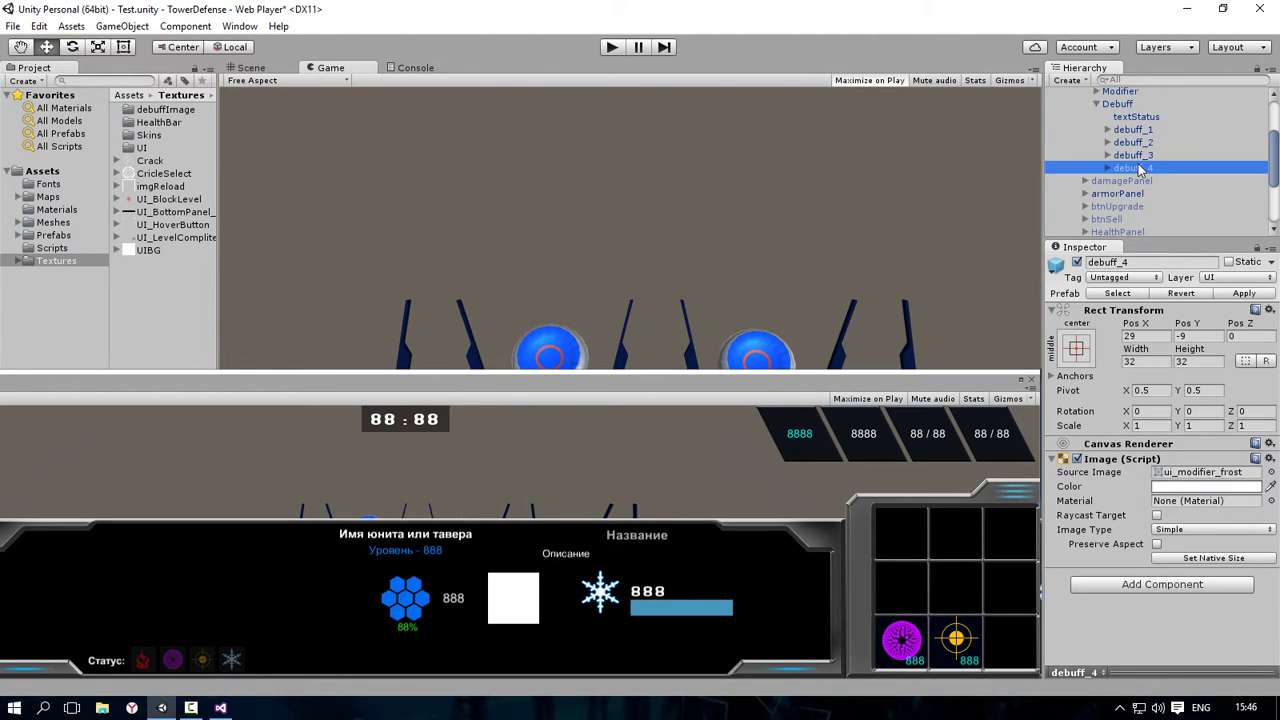
pyautogui.click(1133, 155)
pyautogui.click(1138, 131)
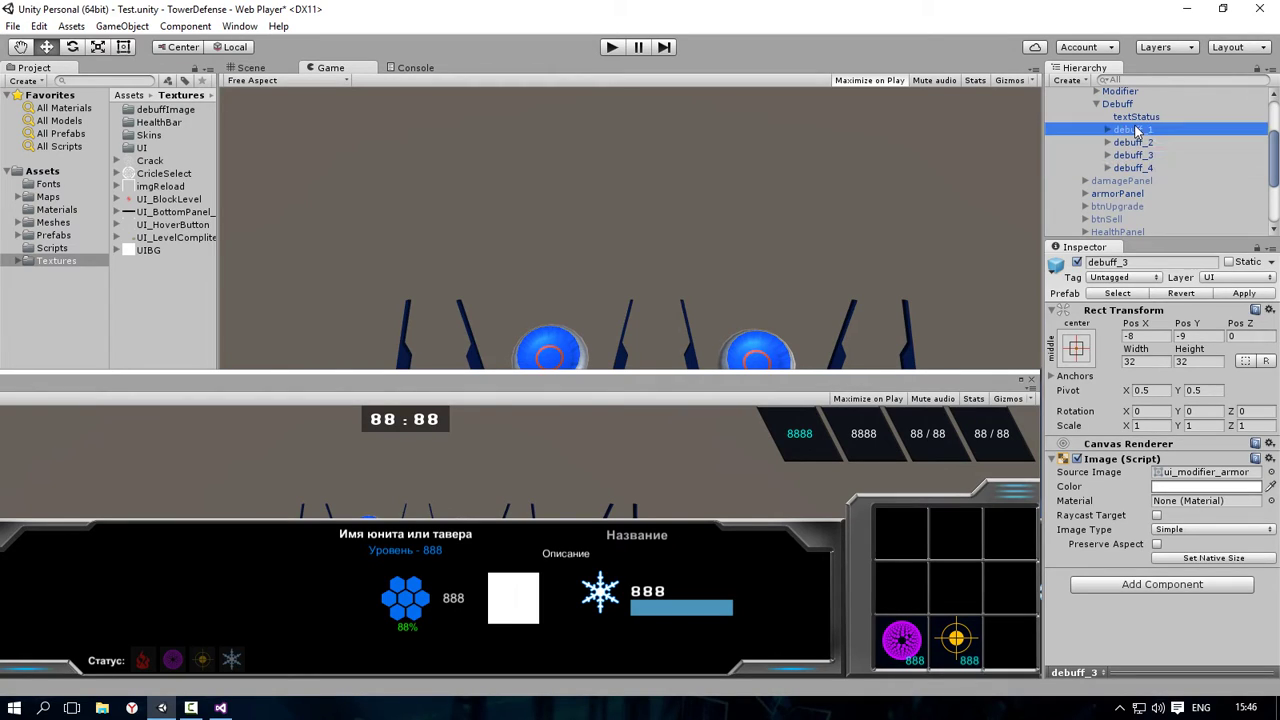
pyautogui.click(1140, 168)
pyautogui.scroll(-2, 1145, 197)
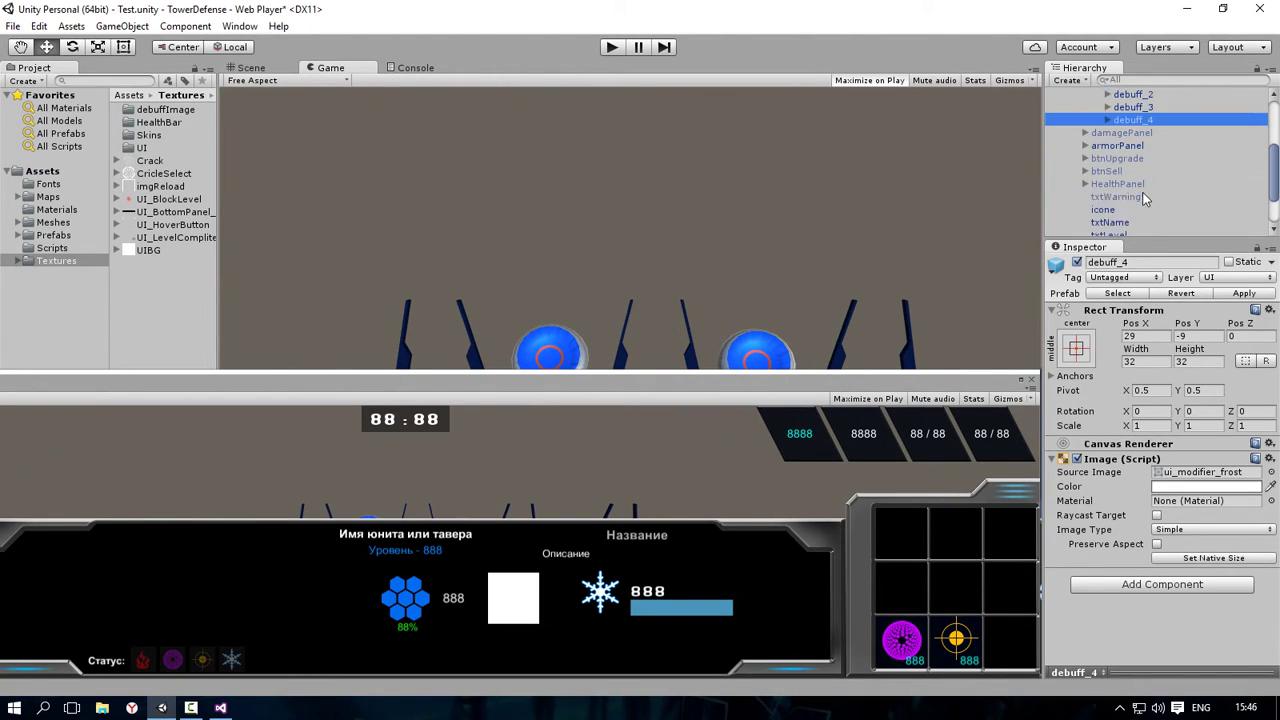
pyautogui.scroll(2, 1145, 197)
pyautogui.click(1108, 168)
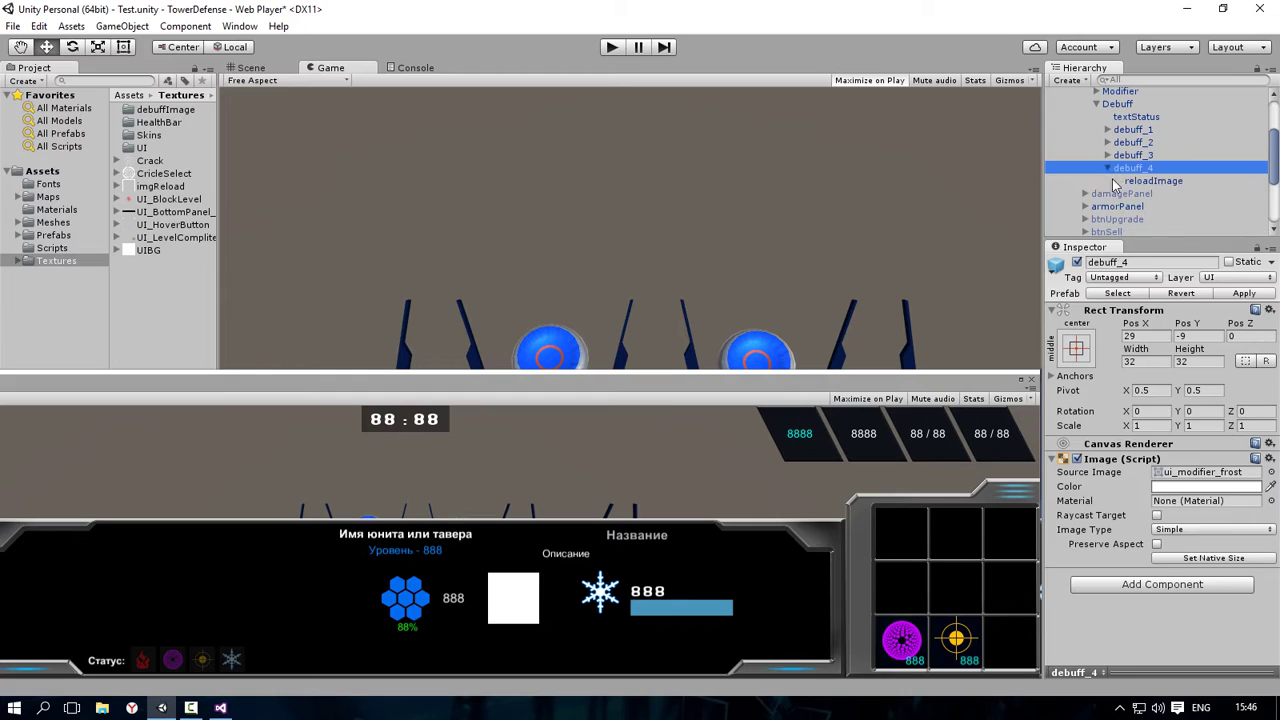
pyautogui.click(1145, 181)
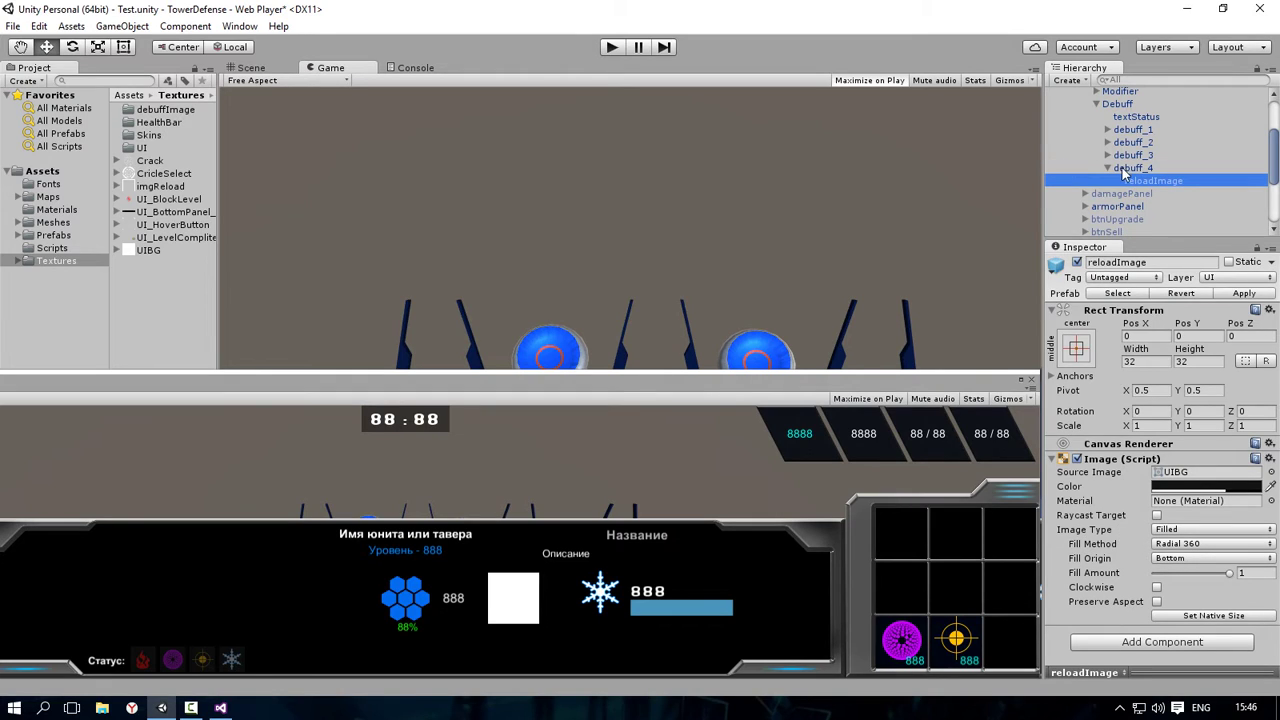
pyautogui.click(1108, 168)
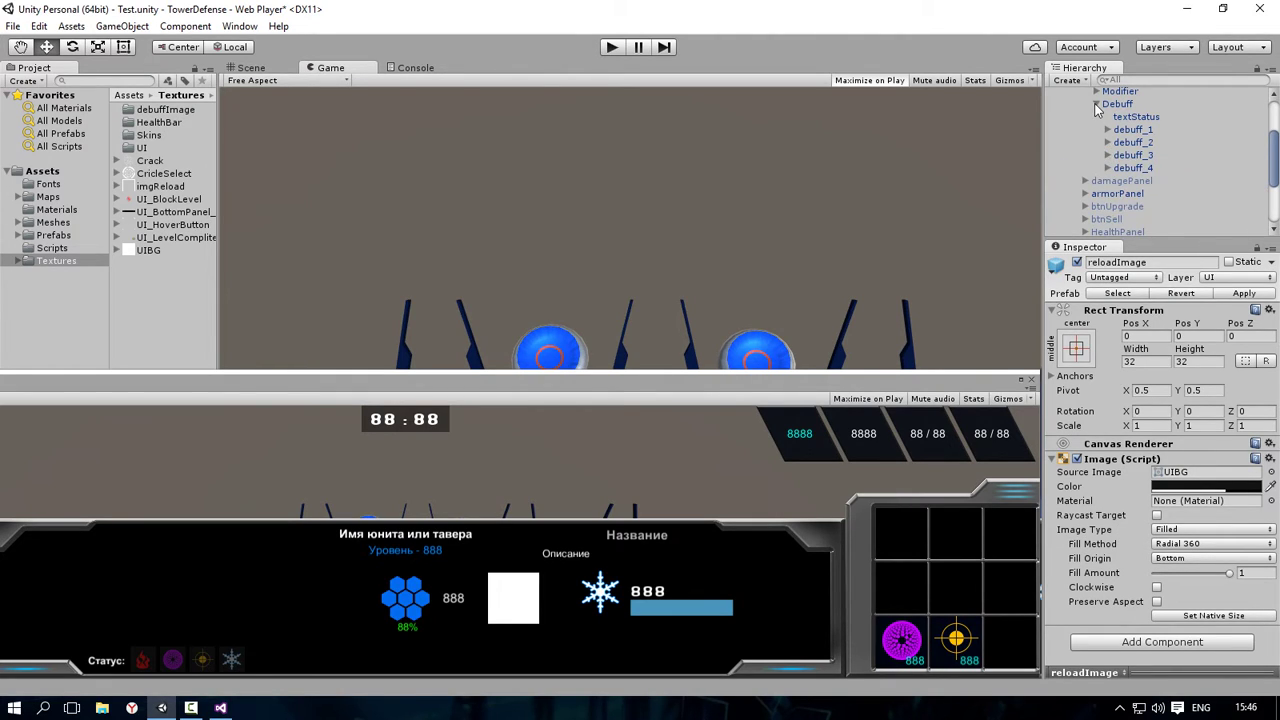
# Step: Collapse Debuff, expand Modifier to show btnModifier_1–3, and enlarge the lower Game view
pyautogui.click(1096, 105)
pyautogui.scroll(3, 1137, 198)
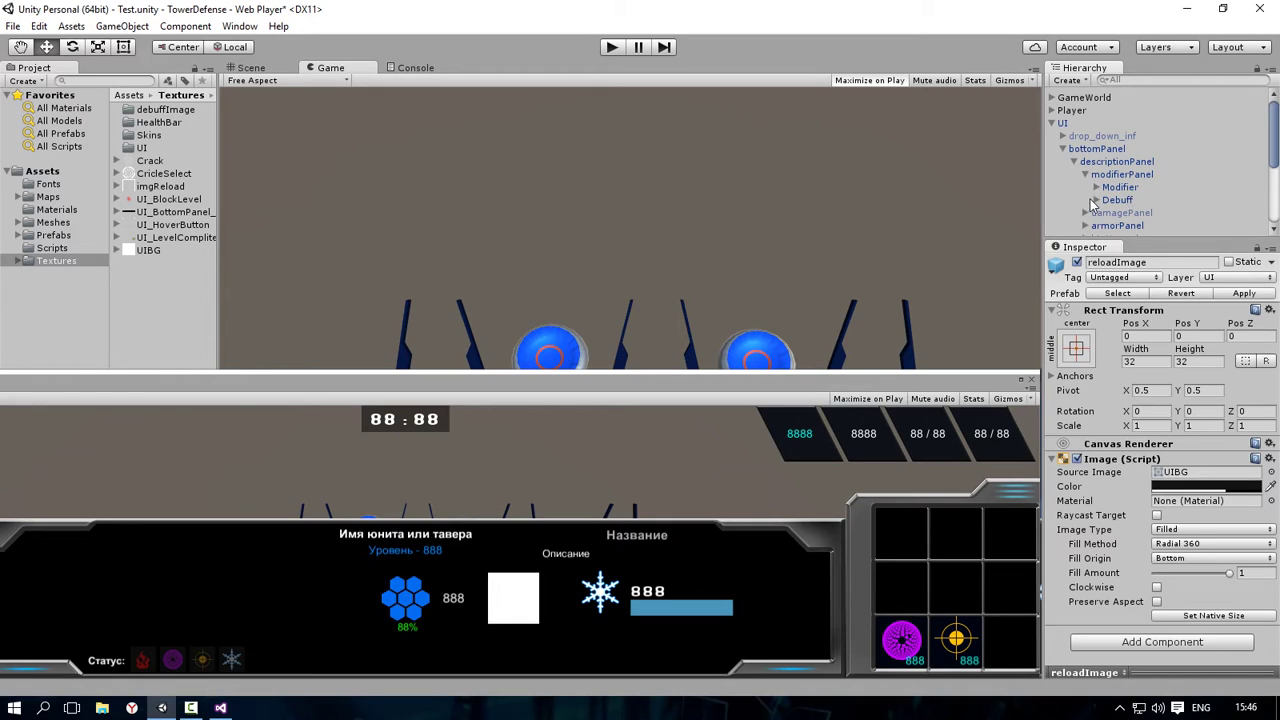
pyautogui.click(1098, 188)
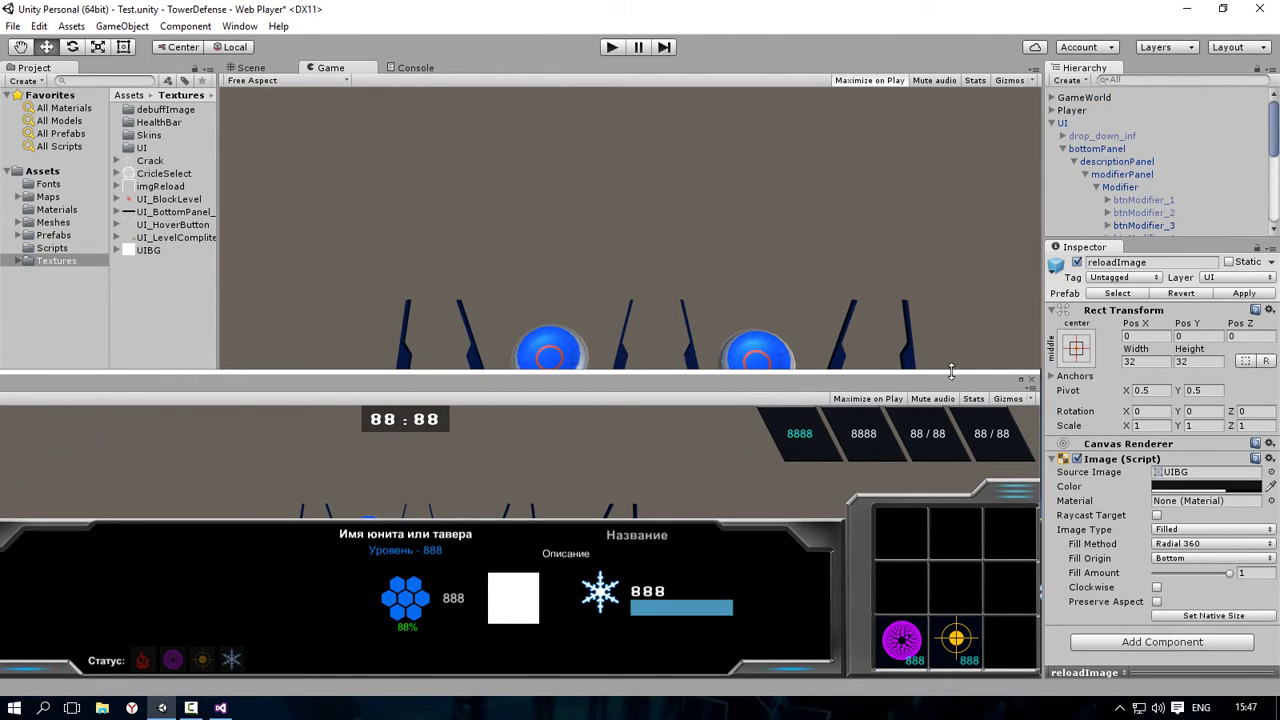
pyautogui.moveTo(950, 375); pyautogui.dragTo(947, 256)
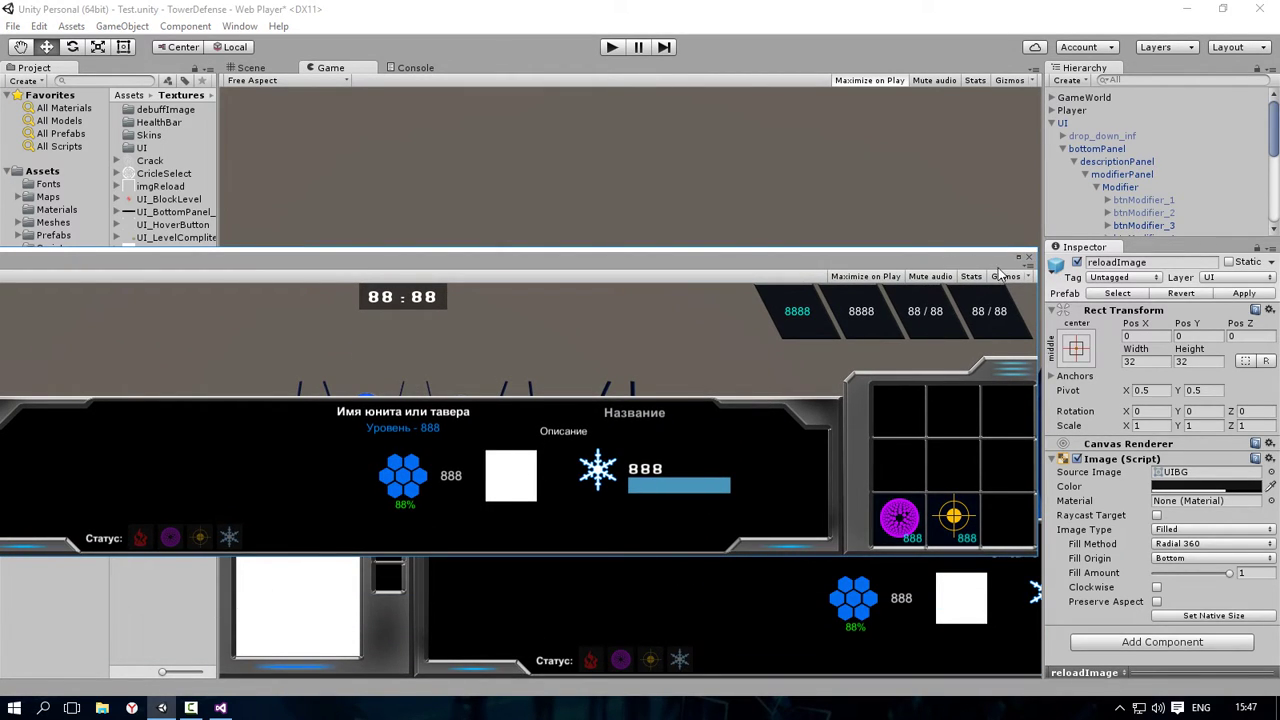
# Step: Close the extra Game view and preview the IMG_BulletDebuff, IMG_FireDebuff and IMG_FrostDebuff sprites
pyautogui.click(1029, 257)
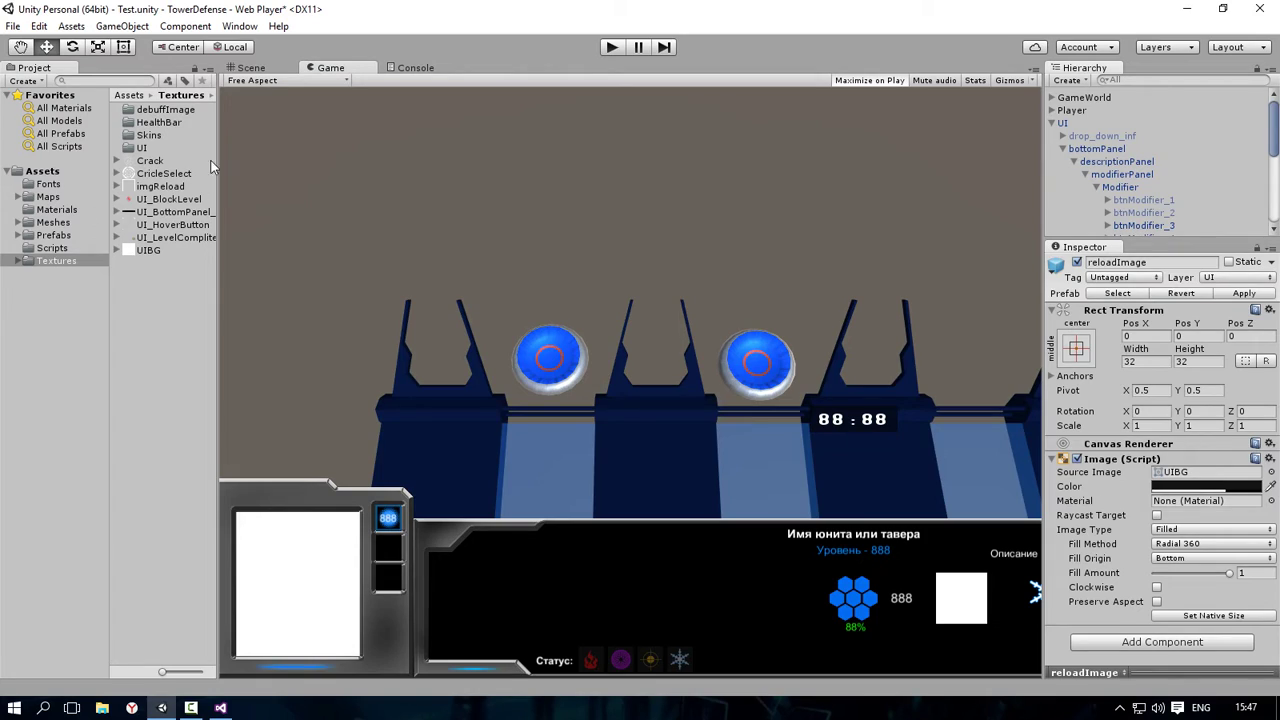
pyautogui.doubleClick(176, 112)
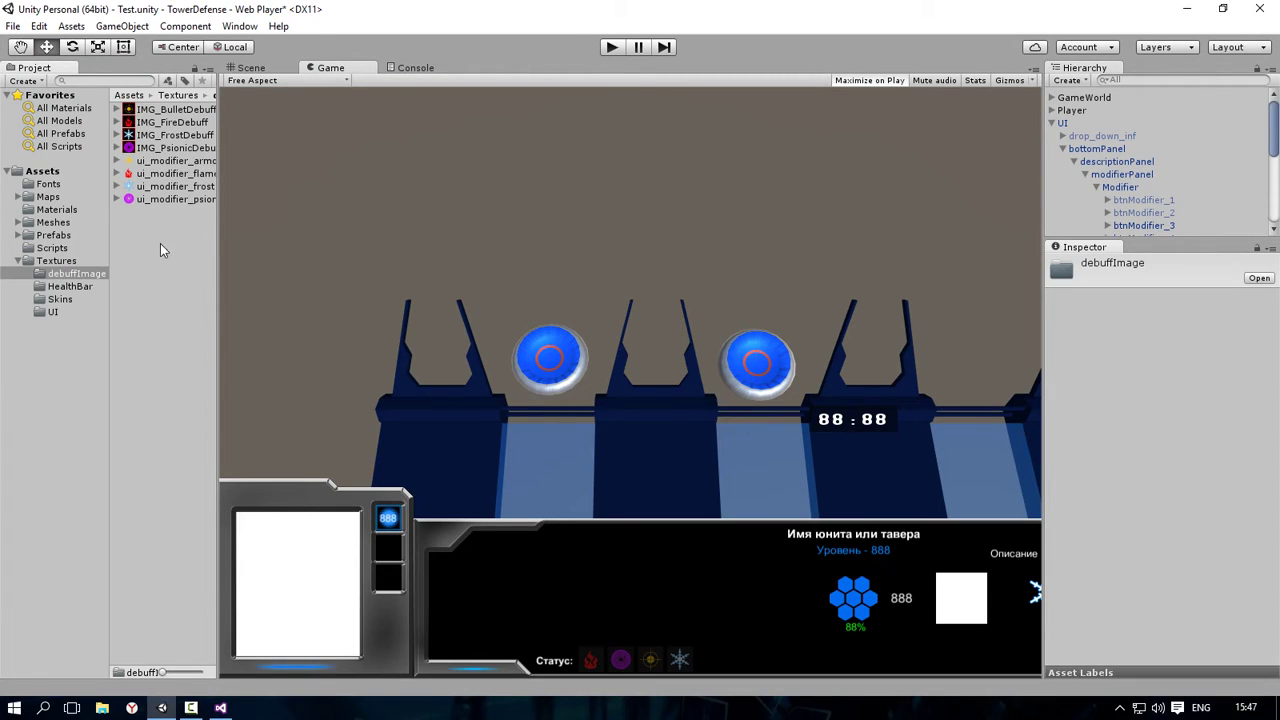
pyautogui.click(153, 114)
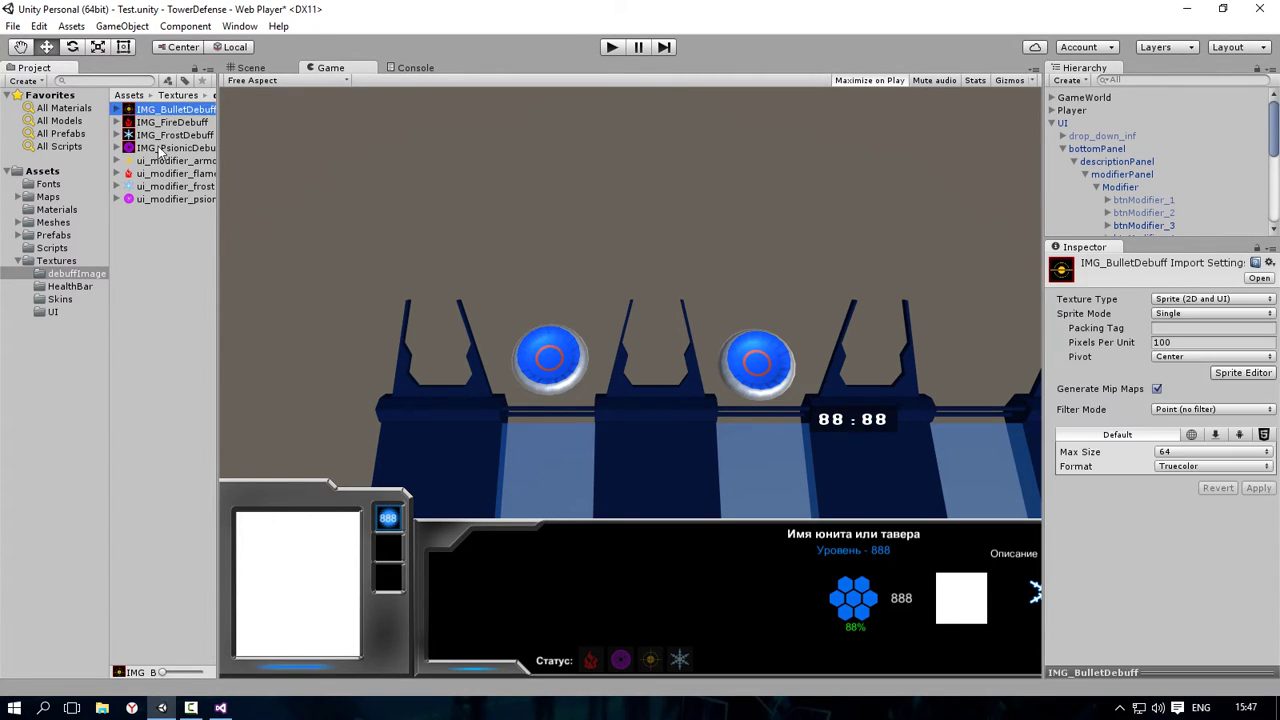
pyautogui.moveTo(1192, 672); pyautogui.dragTo(1065, 432)
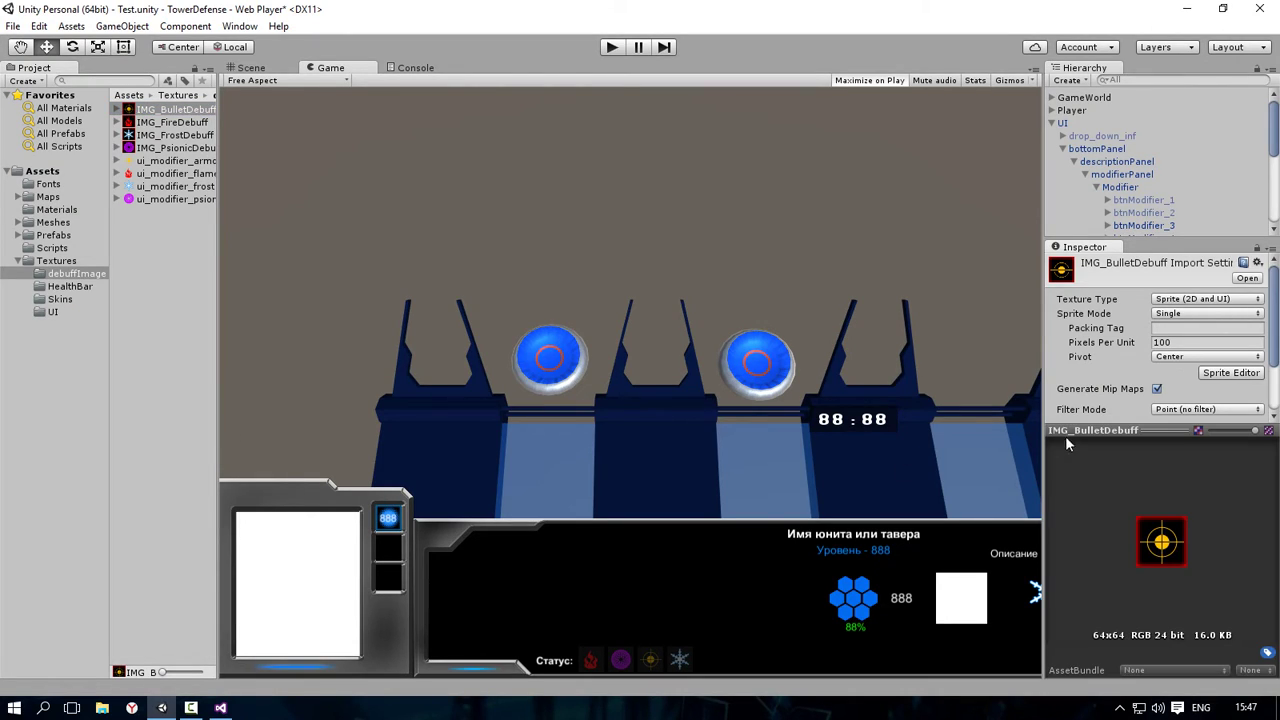
pyautogui.click(155, 122)
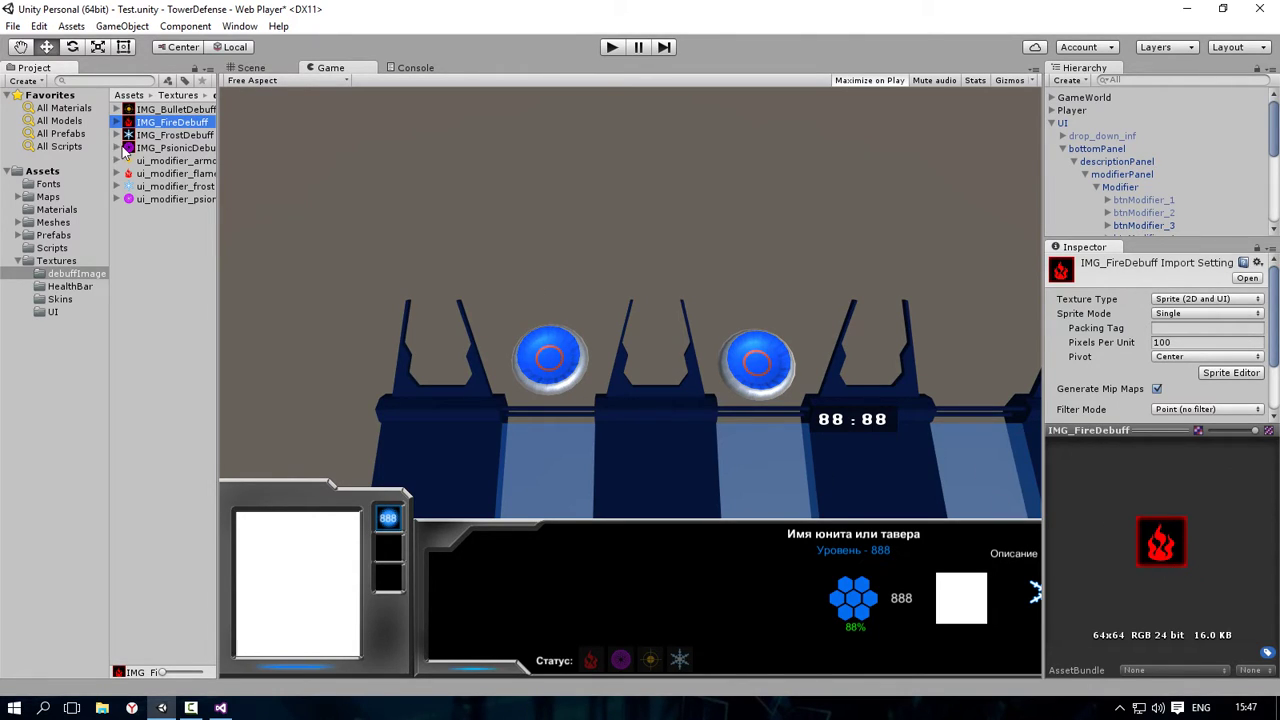
pyautogui.click(157, 139)
pyautogui.click(166, 110)
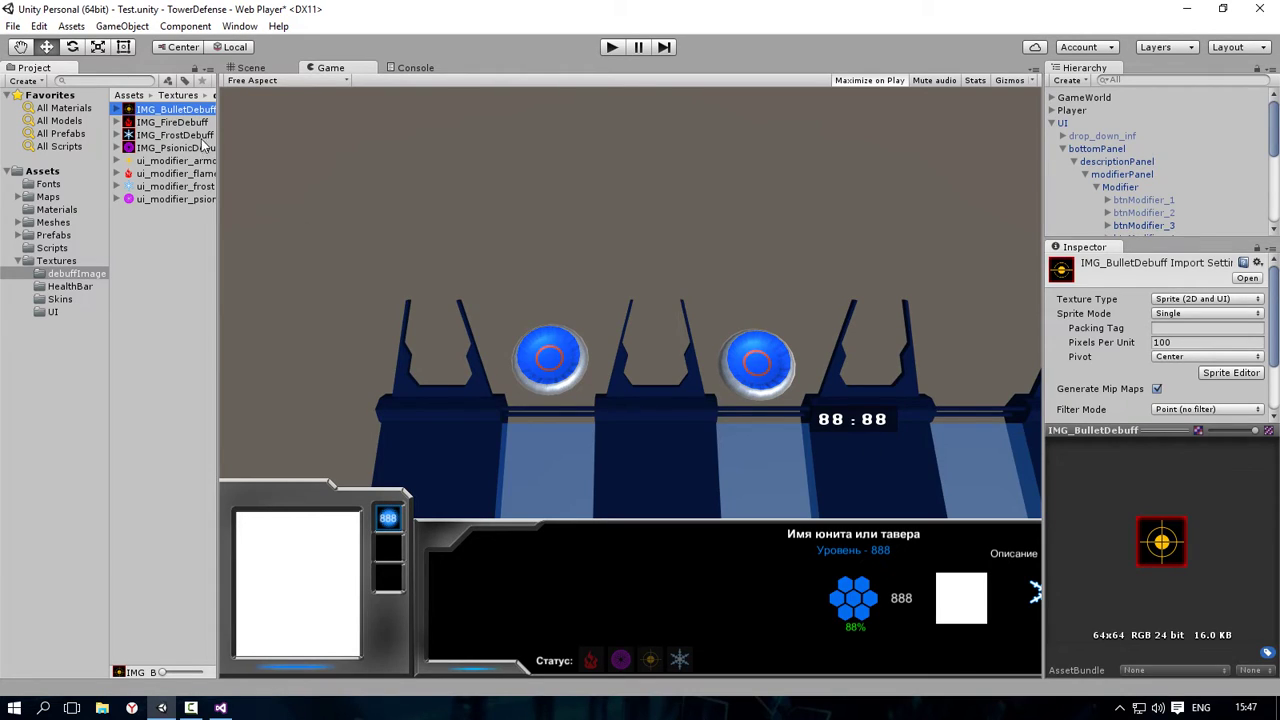
# Step: Preview IMG_PsionicDebuff and the armor, flame, psionic and frost modifier sprites
pyautogui.click(186, 125)
pyautogui.click(187, 134)
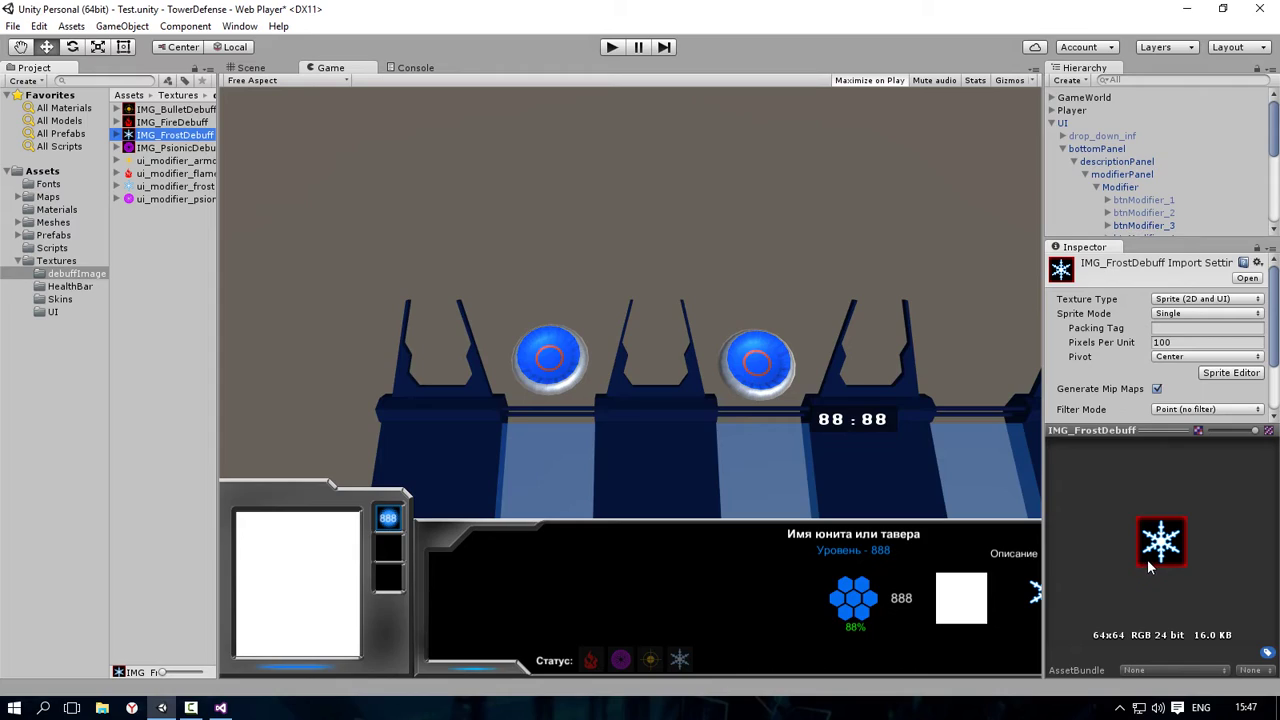
pyautogui.click(140, 148)
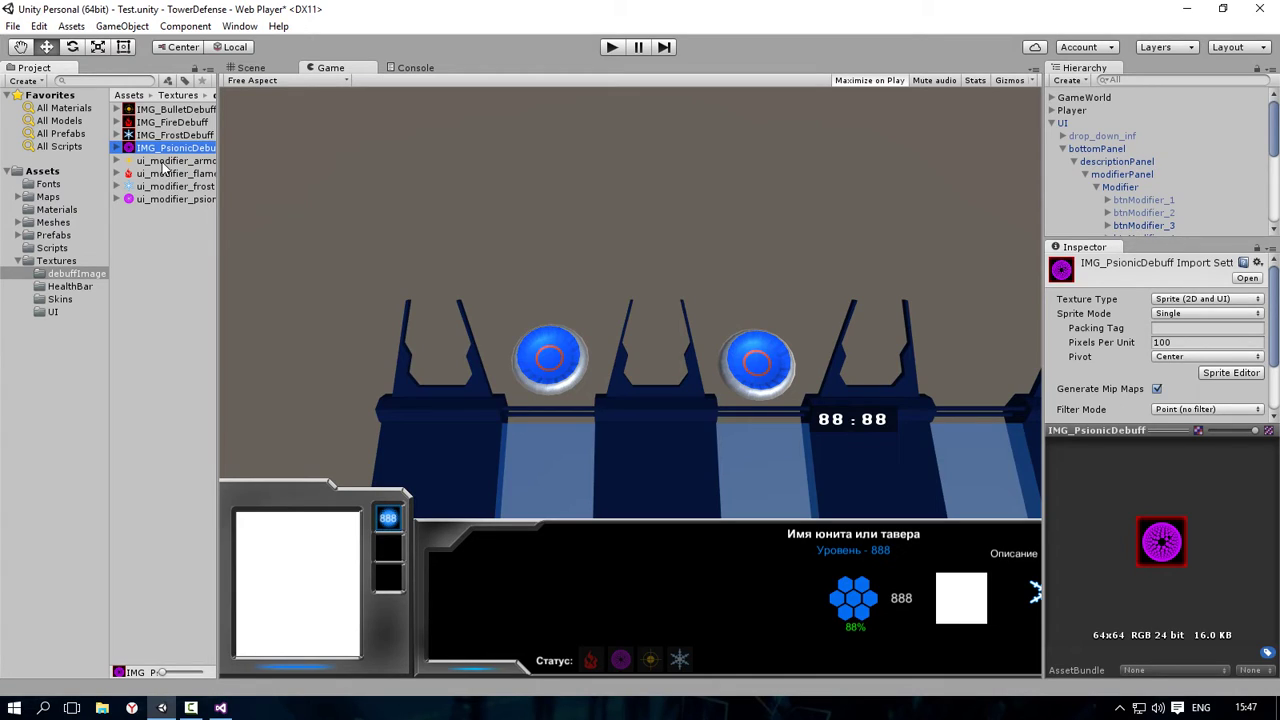
pyautogui.click(162, 162)
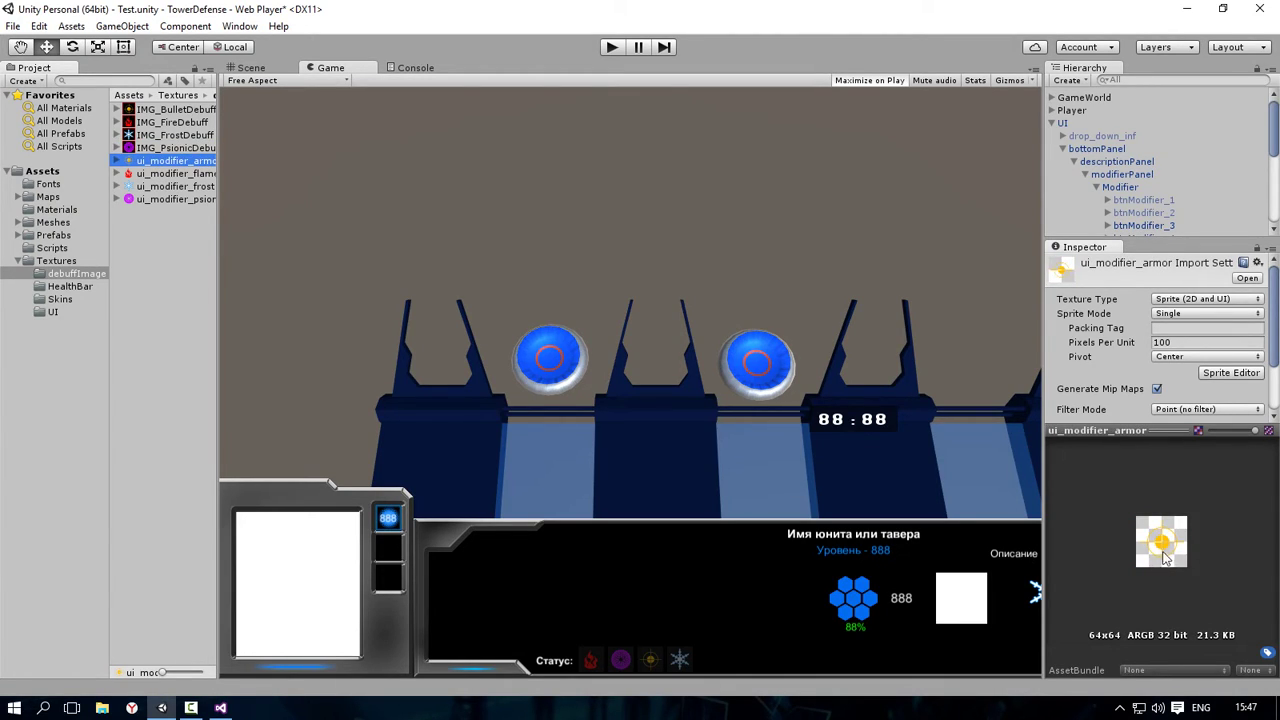
pyautogui.click(165, 174)
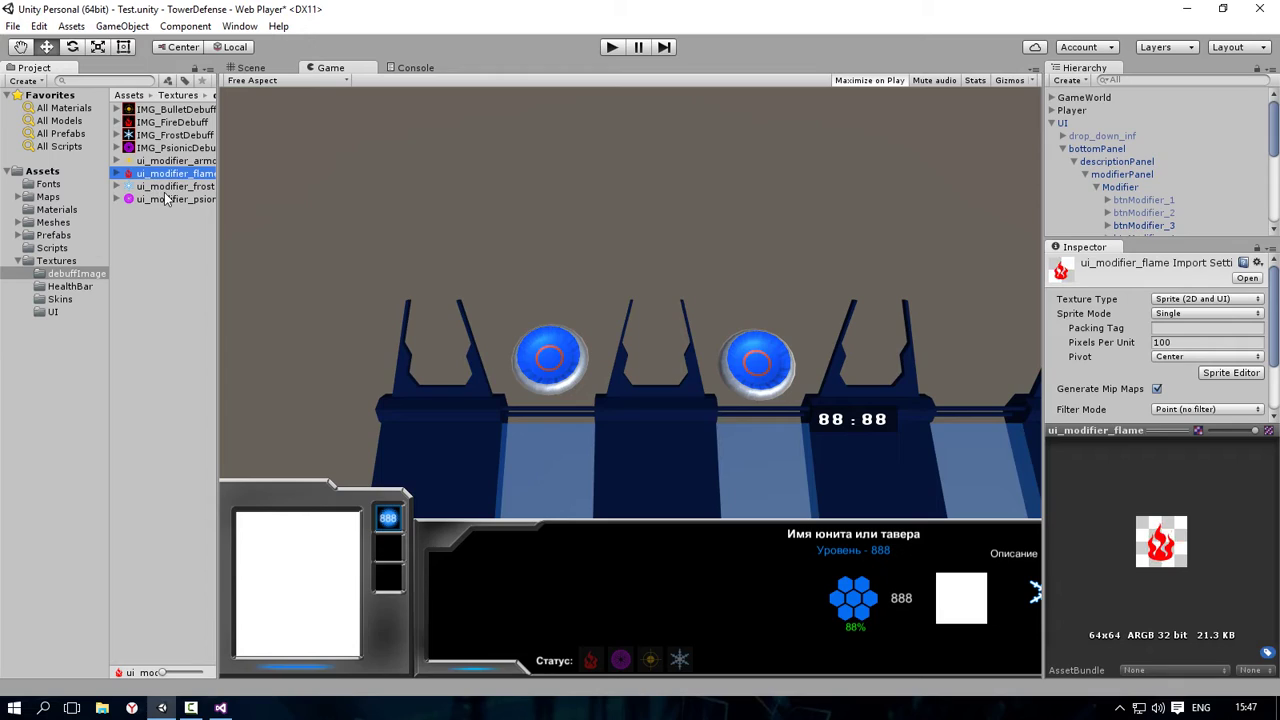
pyautogui.click(168, 199)
pyautogui.click(165, 187)
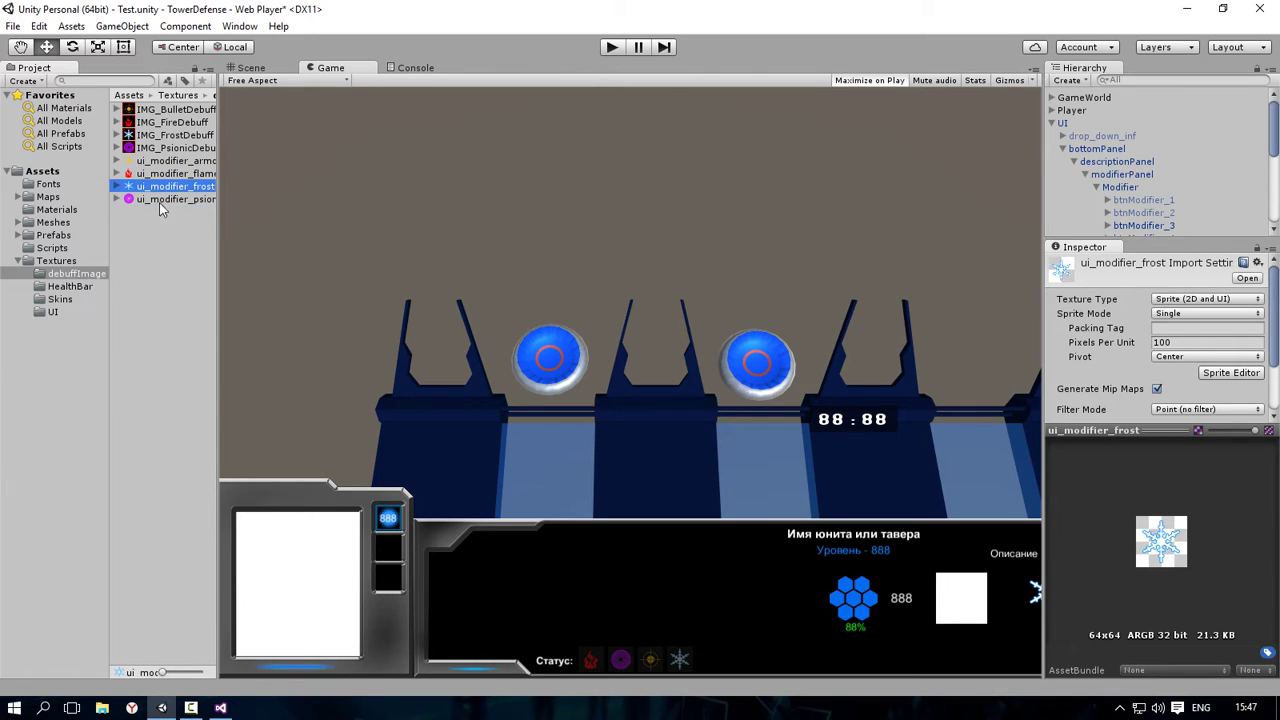
pyautogui.click(850, 530)
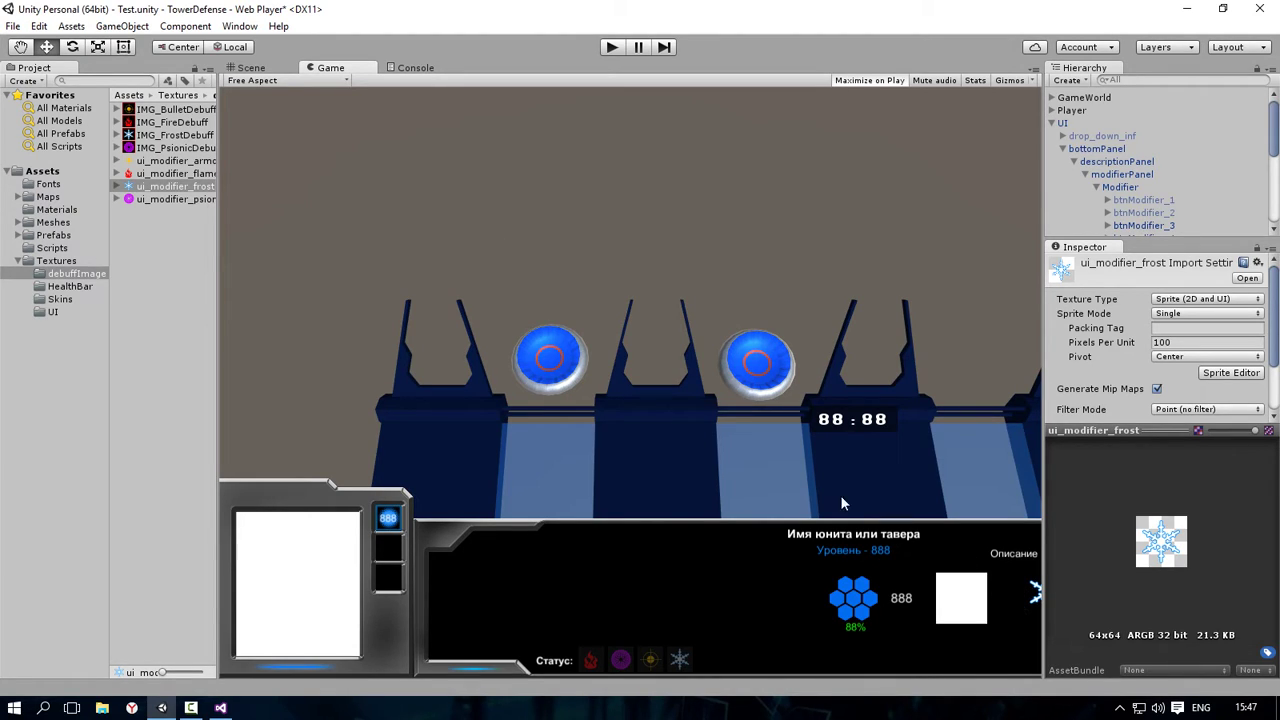
# Step: Return to the Textures folder listing and minimize Unity to the desktop
pyautogui.click(144, 250)
pyautogui.click(66, 276)
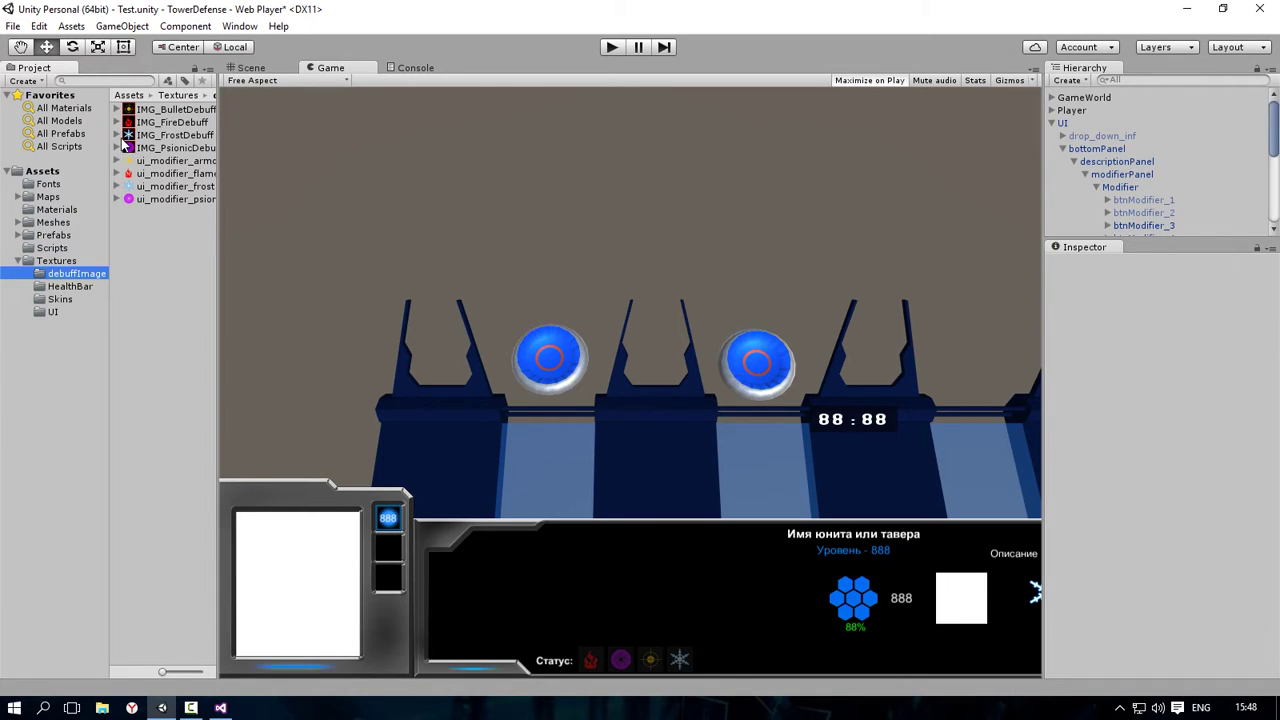
pyautogui.click(54, 261)
pyautogui.scroll(-2, 1190, 200)
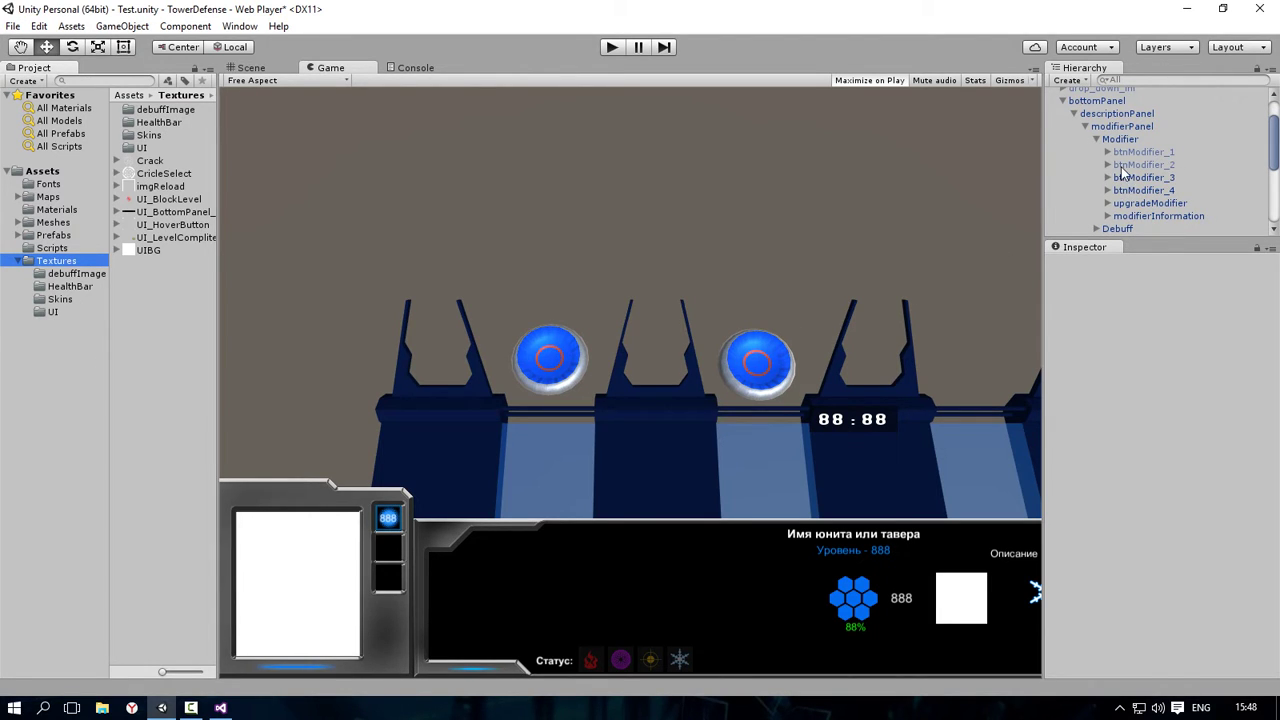
pyautogui.click(1187, 9)
# Step: Review GameHUD.cs's modifierPanel declaration on lines 43–44, then select modifierPanel in Unity
pyautogui.rightClick(505, 184)
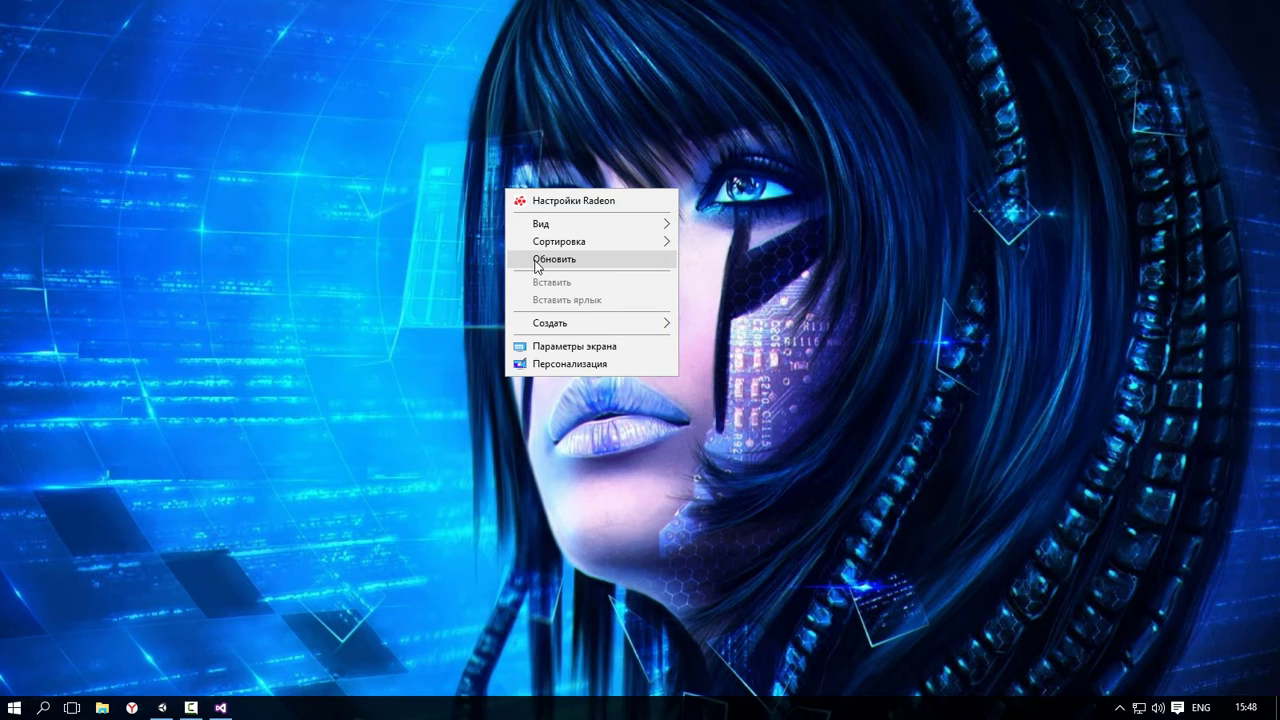
pyautogui.click(540, 259)
pyautogui.click(221, 708)
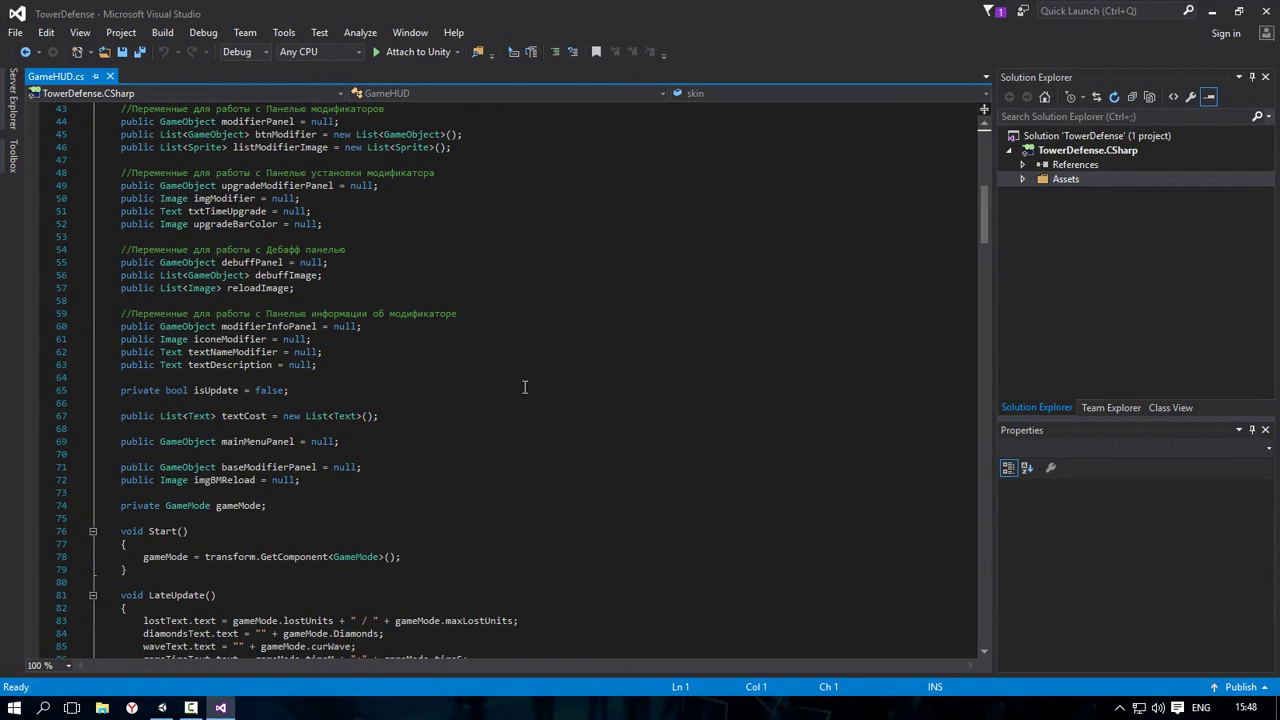
pyautogui.scroll(1, 524, 387)
pyautogui.scroll(1, 528, 372)
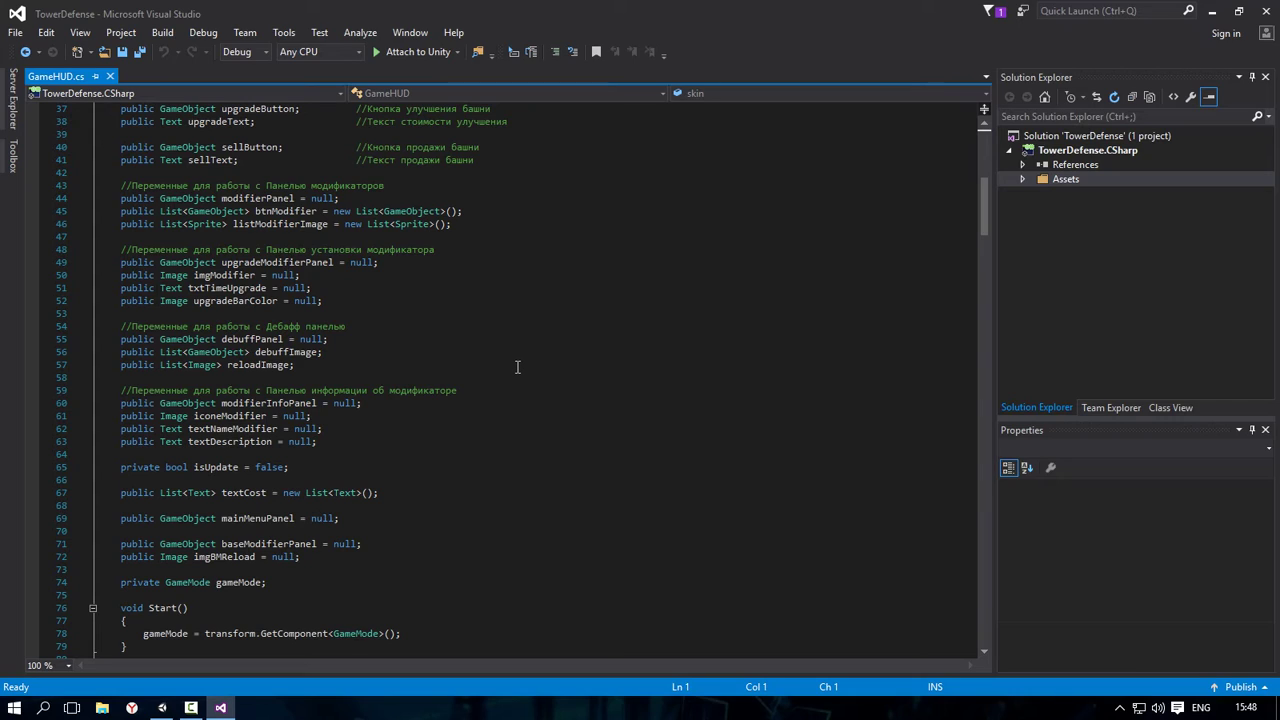
pyautogui.scroll(2, 501, 365)
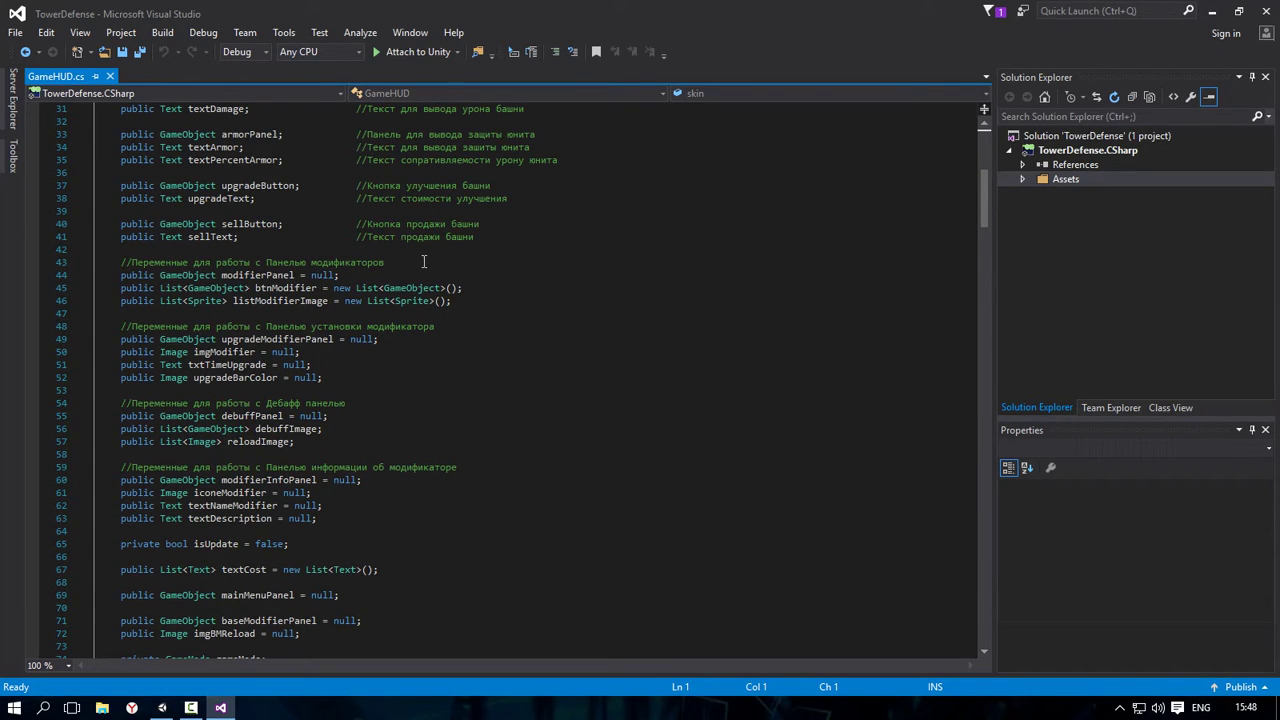
pyautogui.click(424, 262)
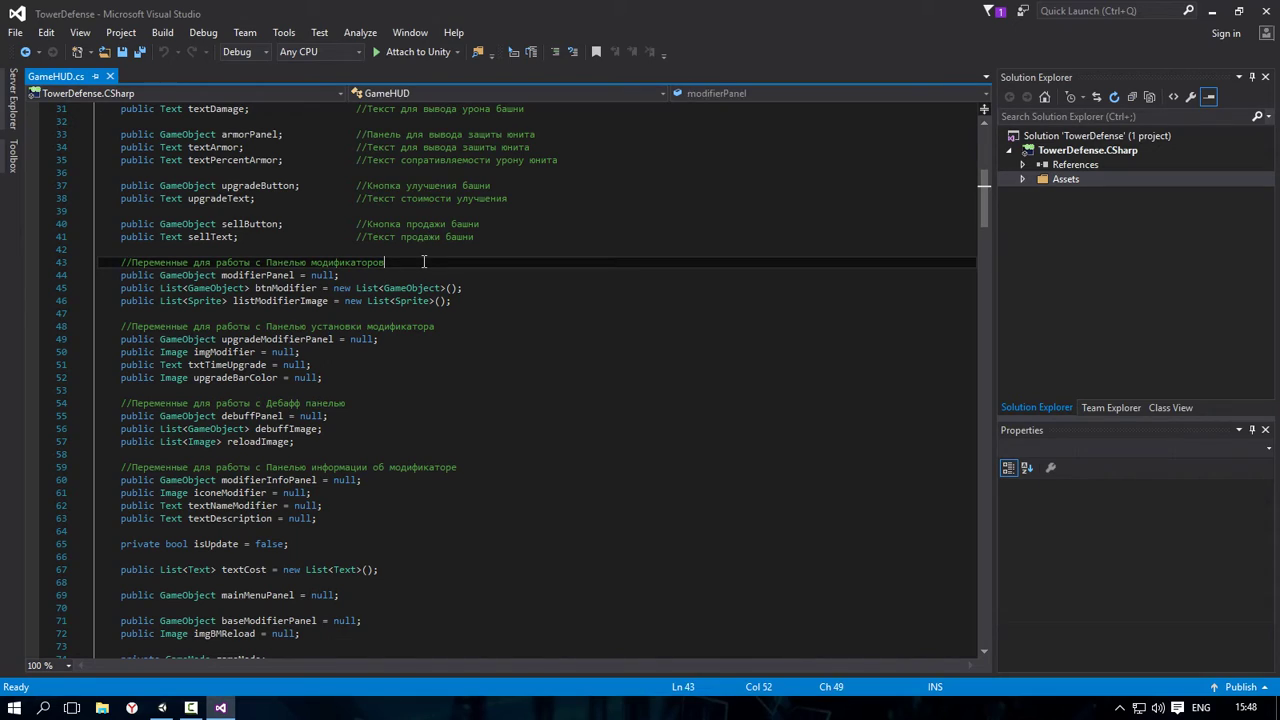
pyautogui.click(349, 276)
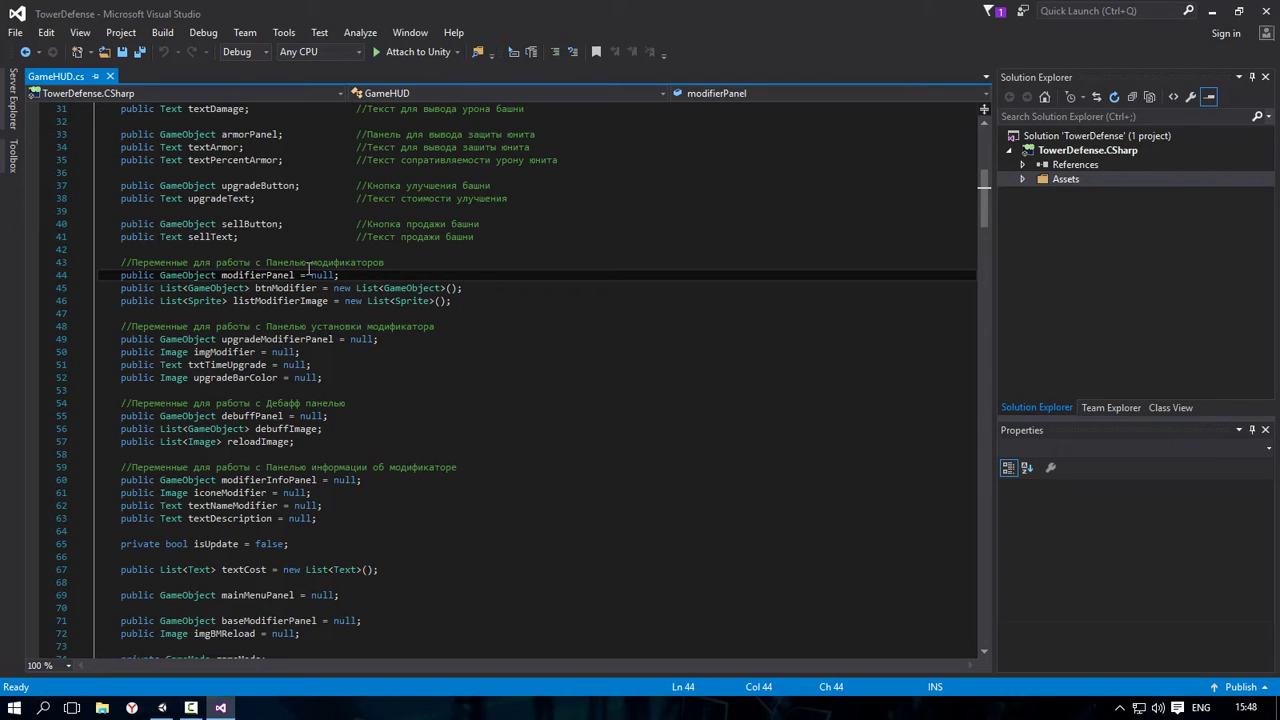
pyautogui.click(162, 707)
pyautogui.click(1128, 127)
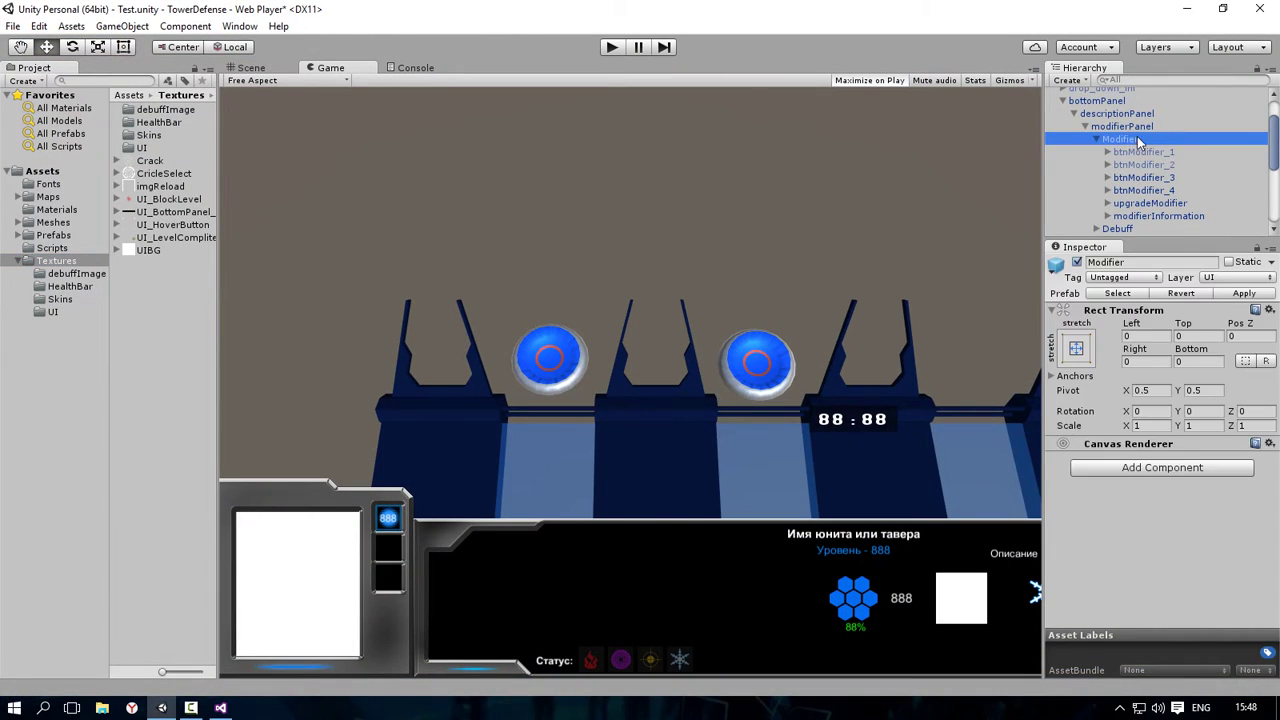
# Step: Toggle modifierPanel's active checkbox off and on, leaving it enabled, then return to GameHUD.cs
pyautogui.click(1087, 127)
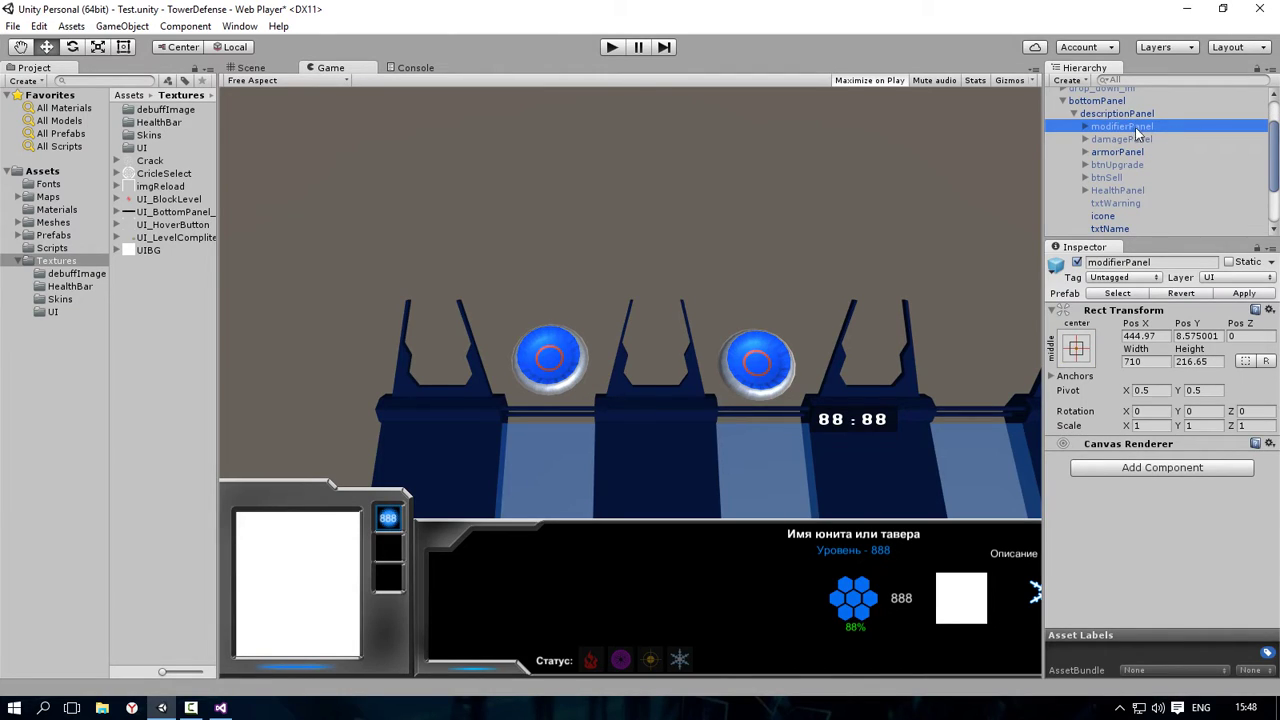
pyautogui.click(1077, 262)
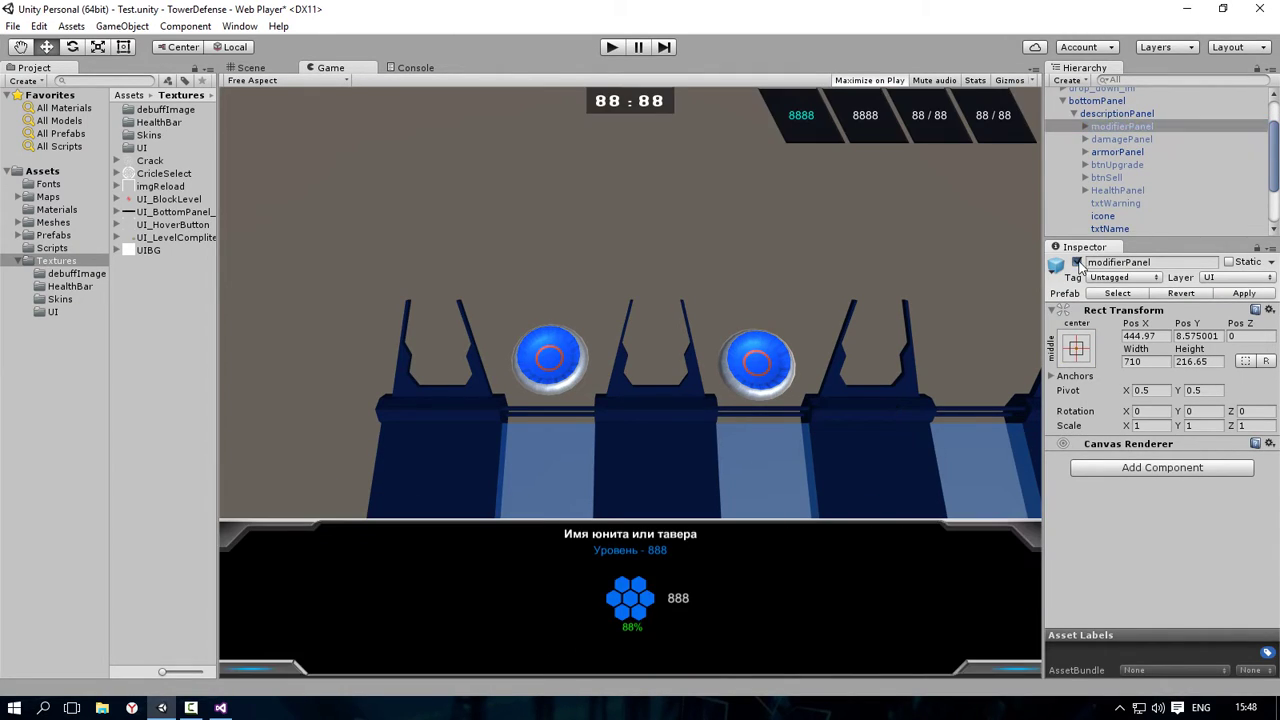
pyautogui.click(1077, 262)
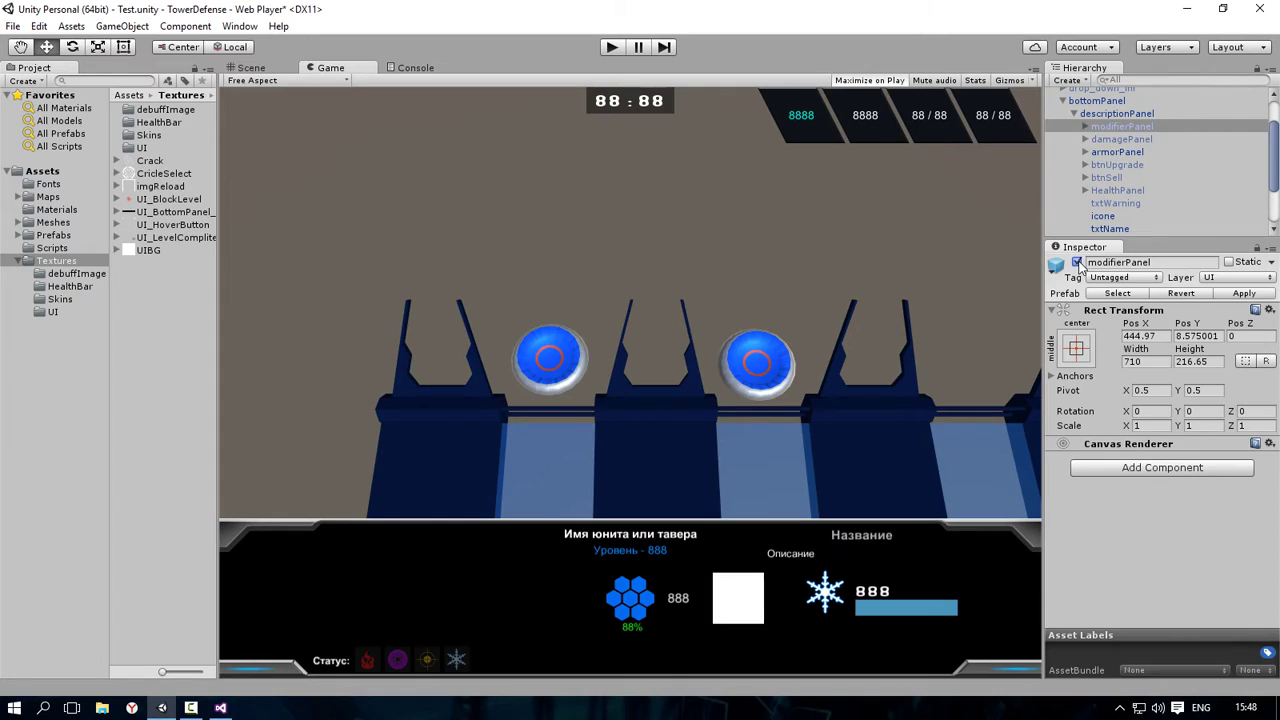
pyautogui.click(1077, 262)
pyautogui.click(1077, 262)
pyautogui.click(1086, 127)
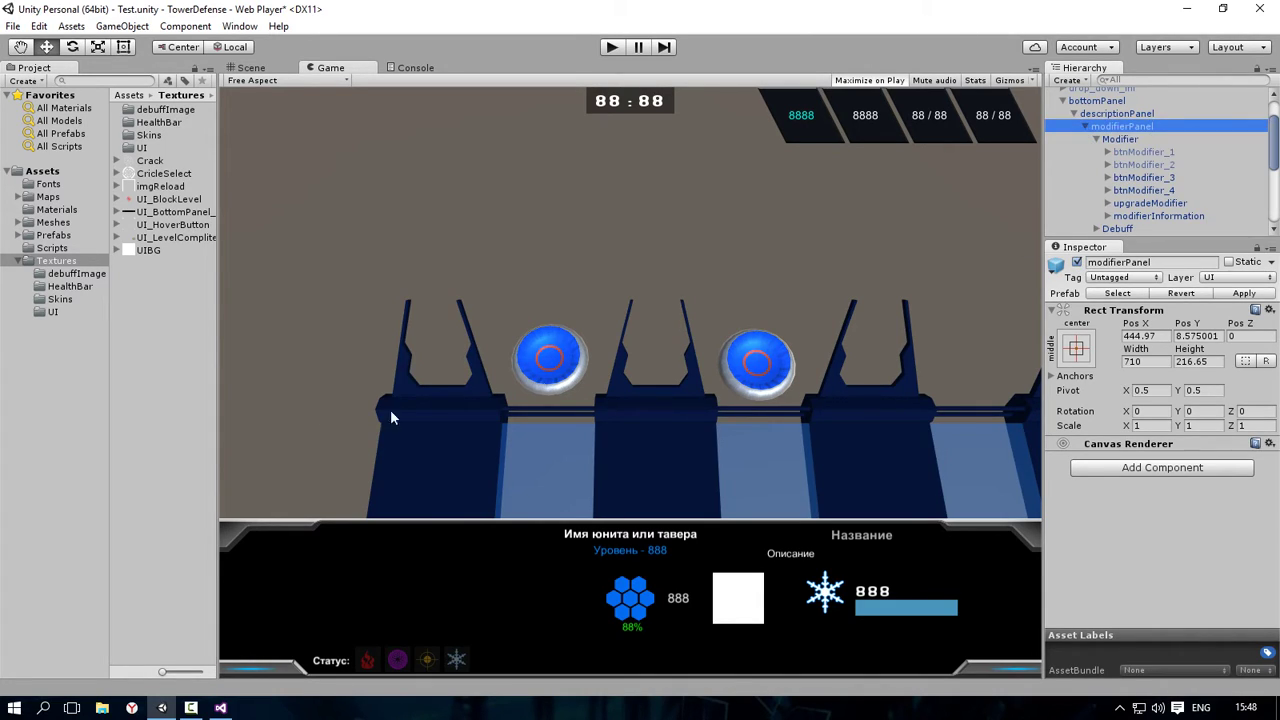
pyautogui.click(220, 707)
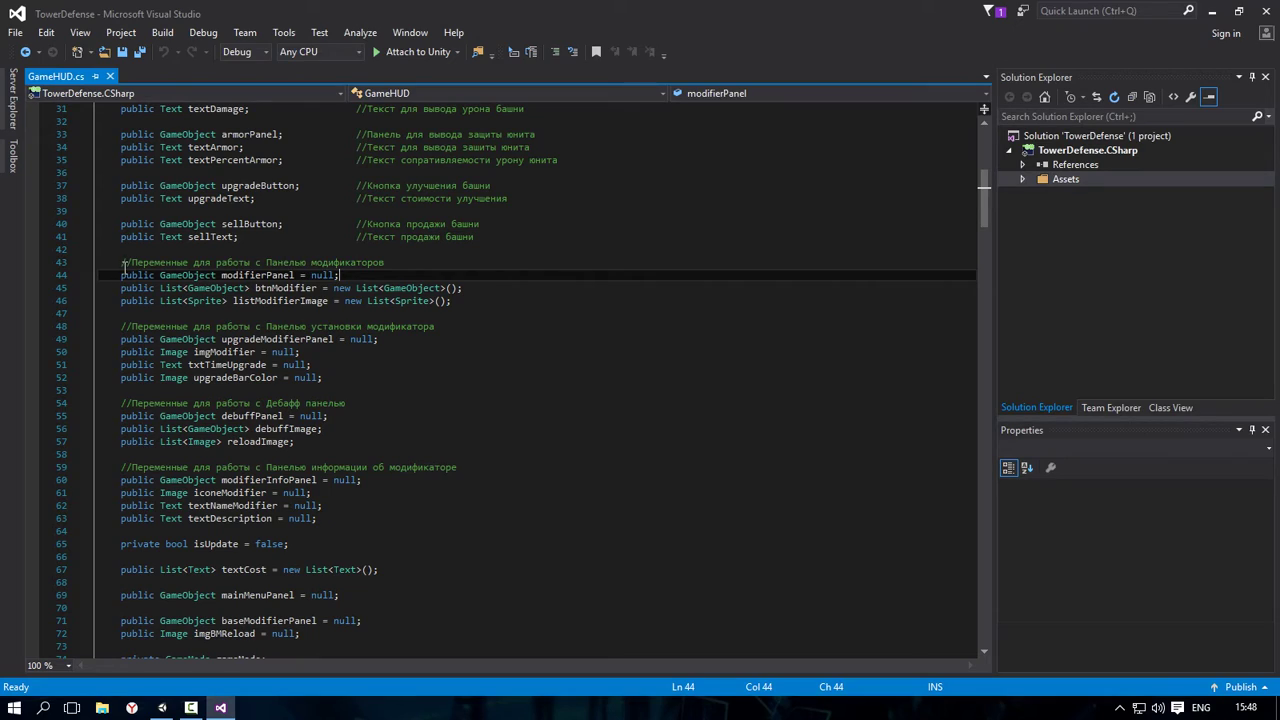
# Step: Select line 44's modifierPanel declaration, highlight its GameObject occurrences, then minimize Visual Studio
pyautogui.moveTo(122, 280); pyautogui.dragTo(353, 279)
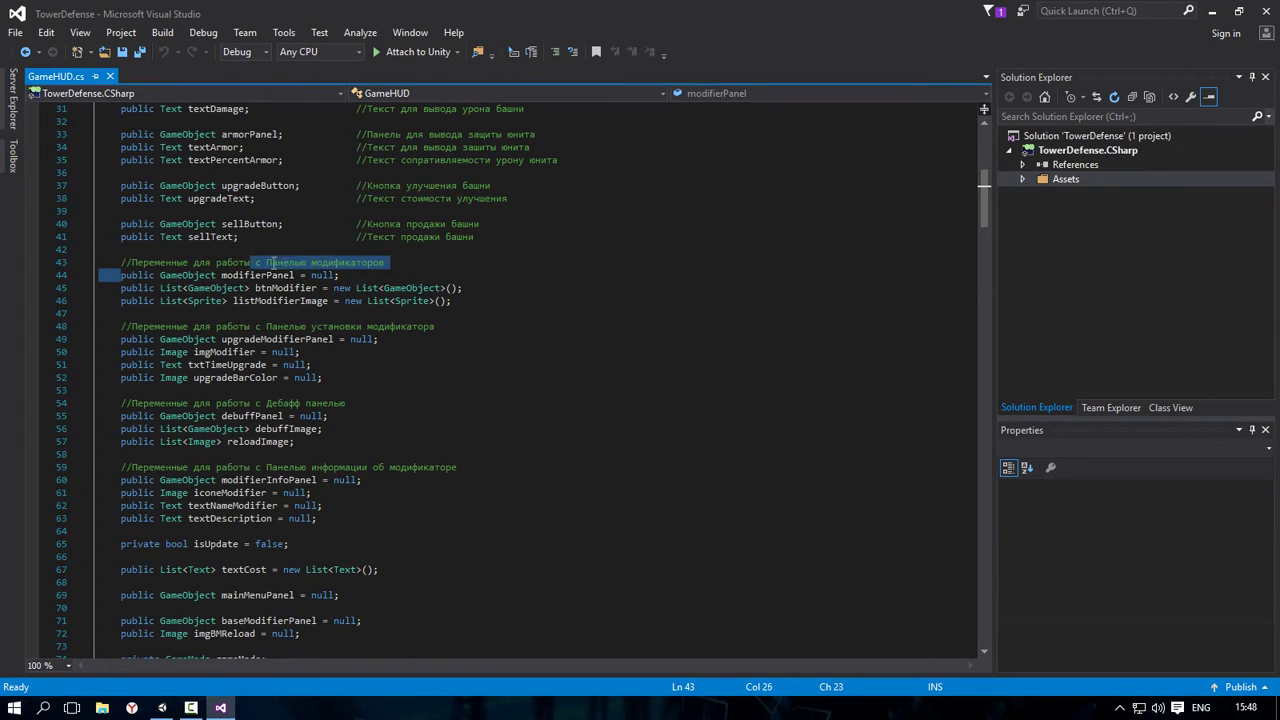
pyautogui.click(355, 279)
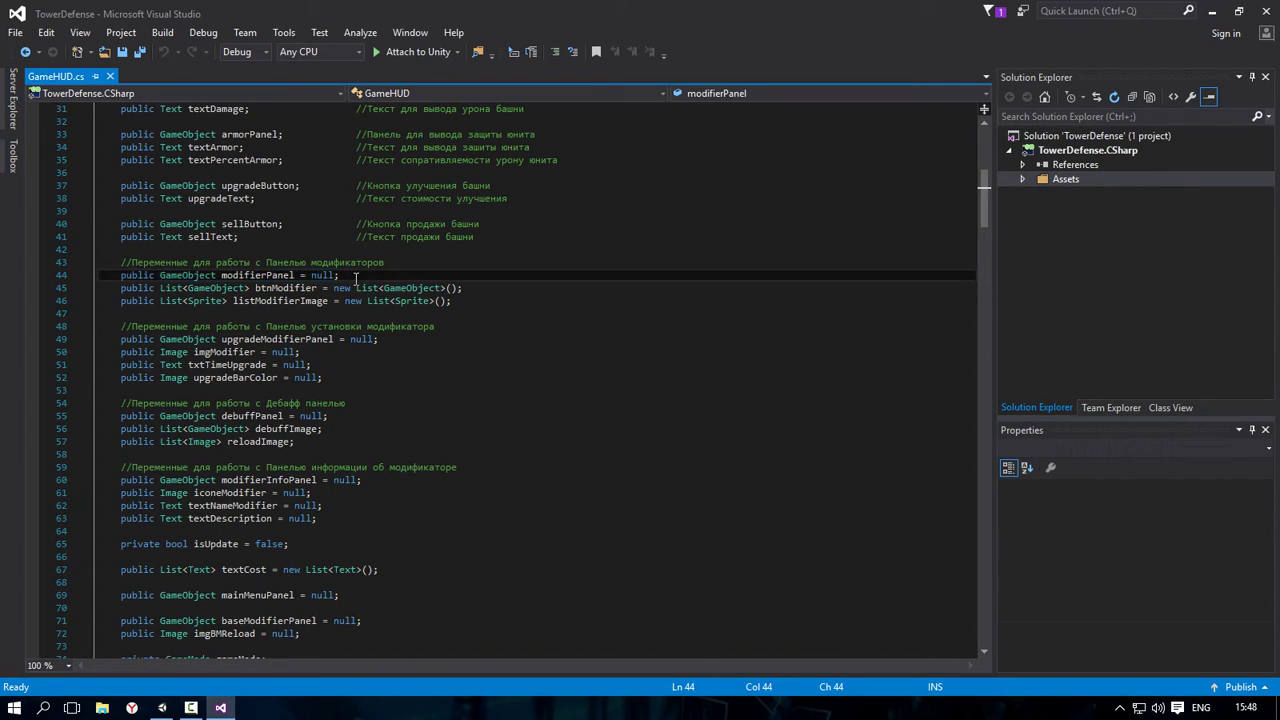
pyautogui.doubleClick(162, 276)
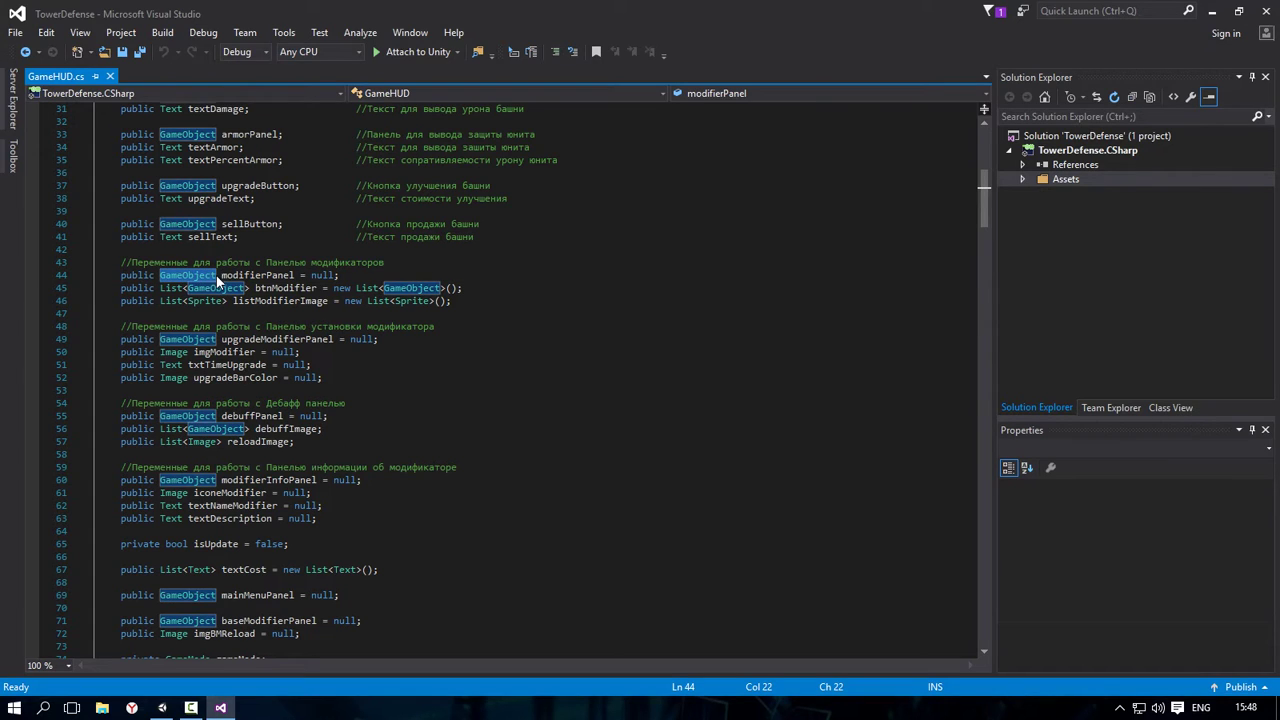
pyautogui.click(370, 280)
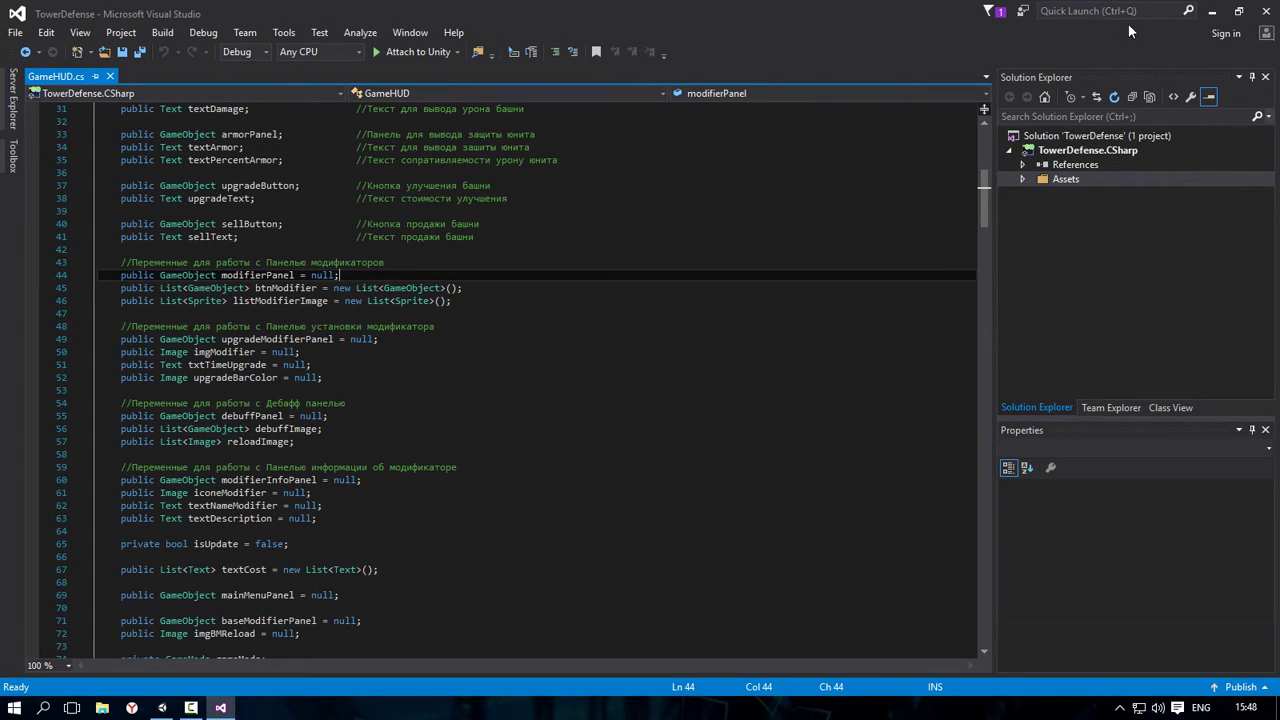
pyautogui.click(1211, 11)
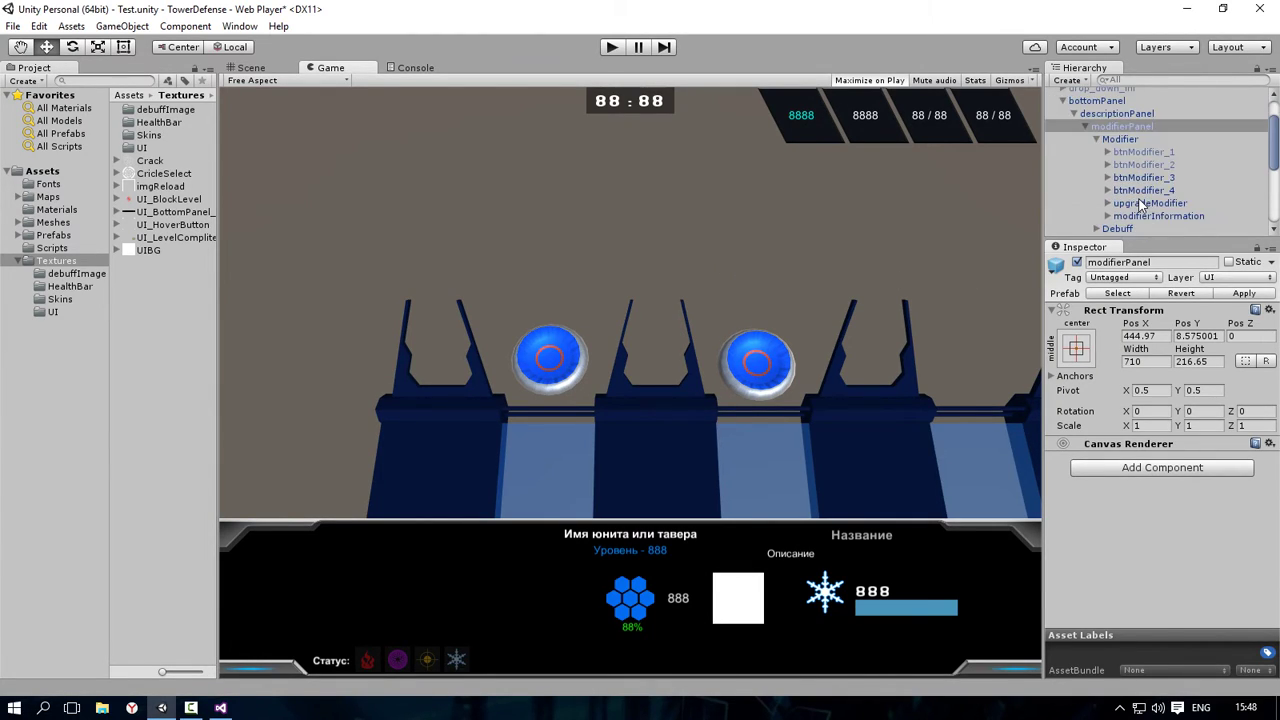
# Step: Select Debuff, then btnModifier_2 to view its Image and Button settings, and bring GameHUD.cs forward
pyautogui.scroll(-3, 1140, 204)
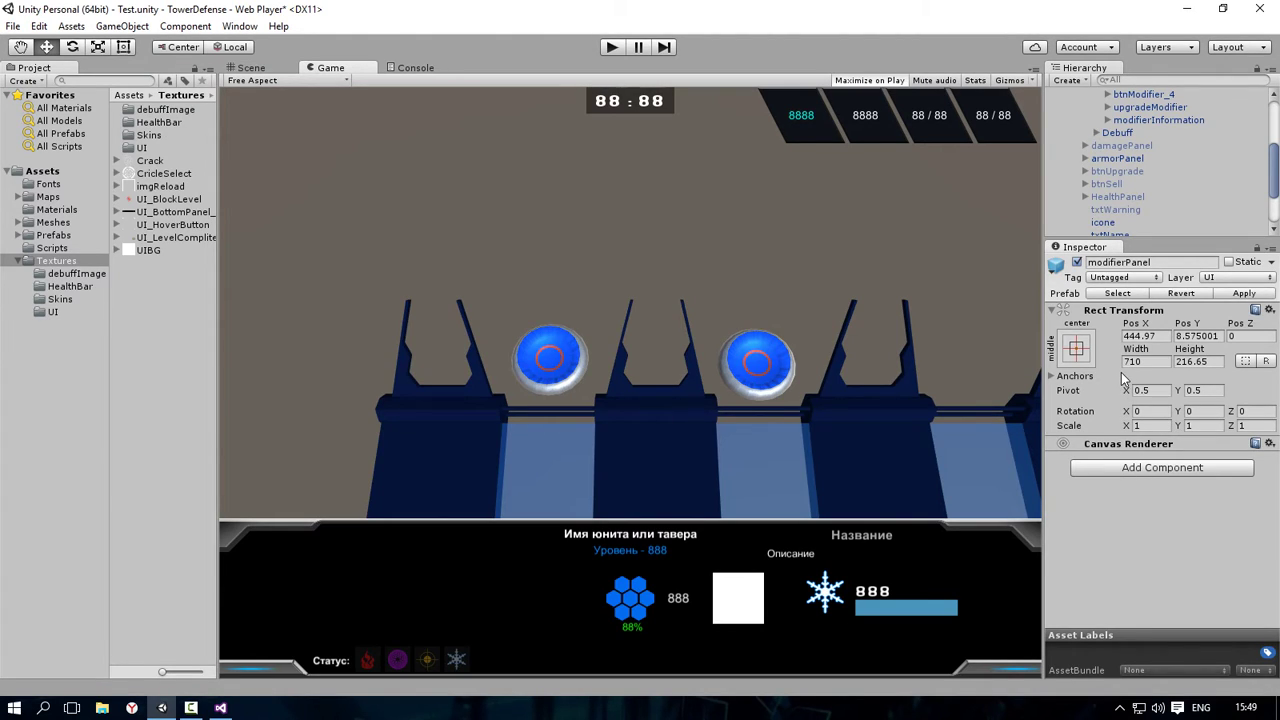
pyautogui.click(1125, 136)
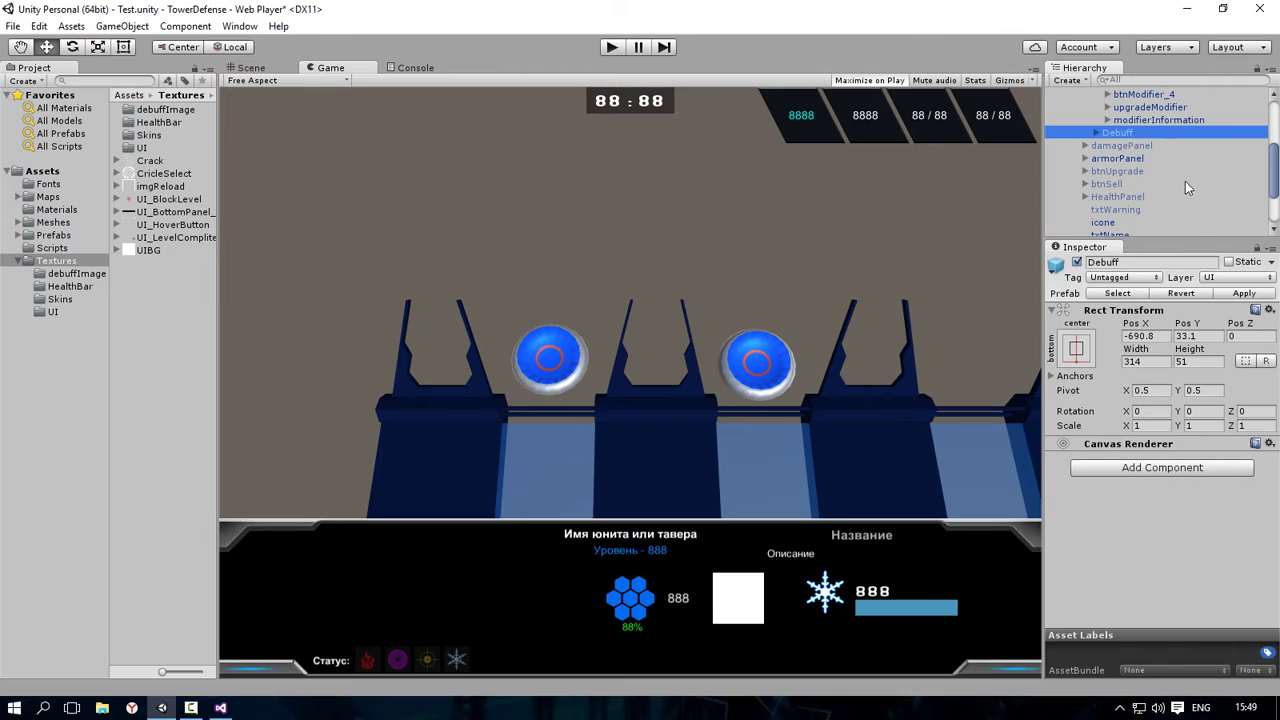
pyautogui.scroll(3, 1150, 220)
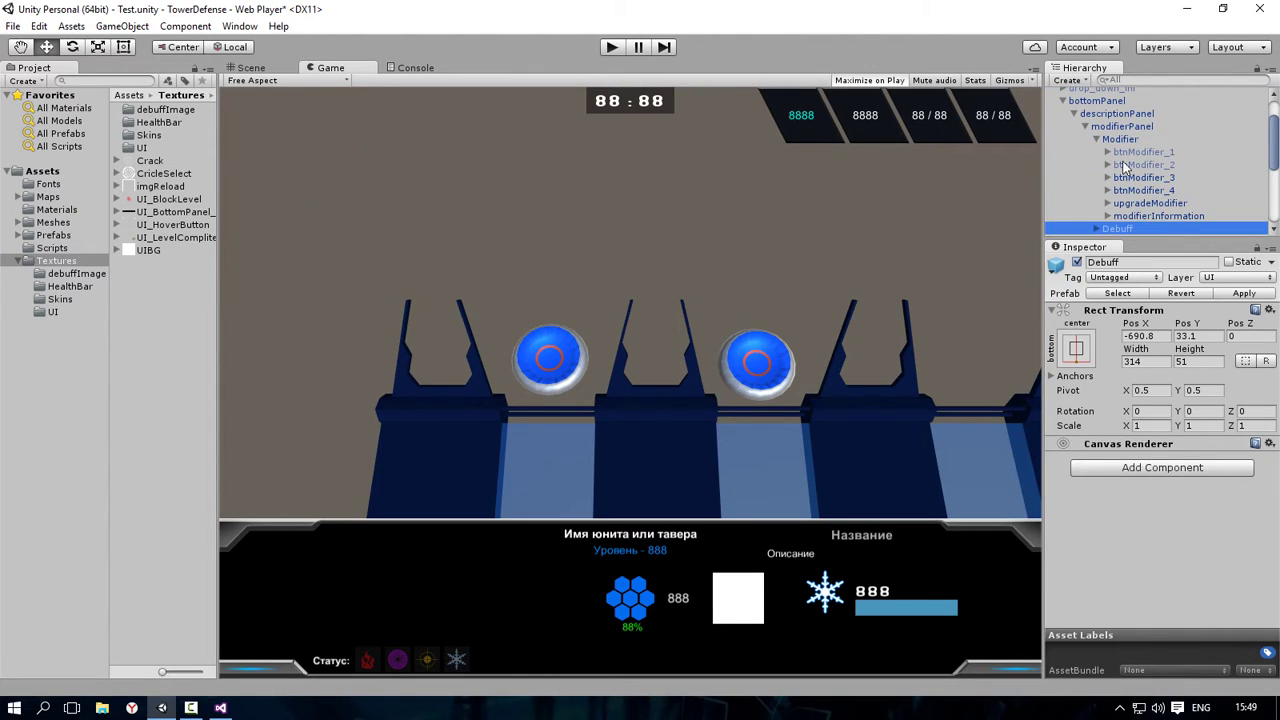
pyautogui.click(1125, 164)
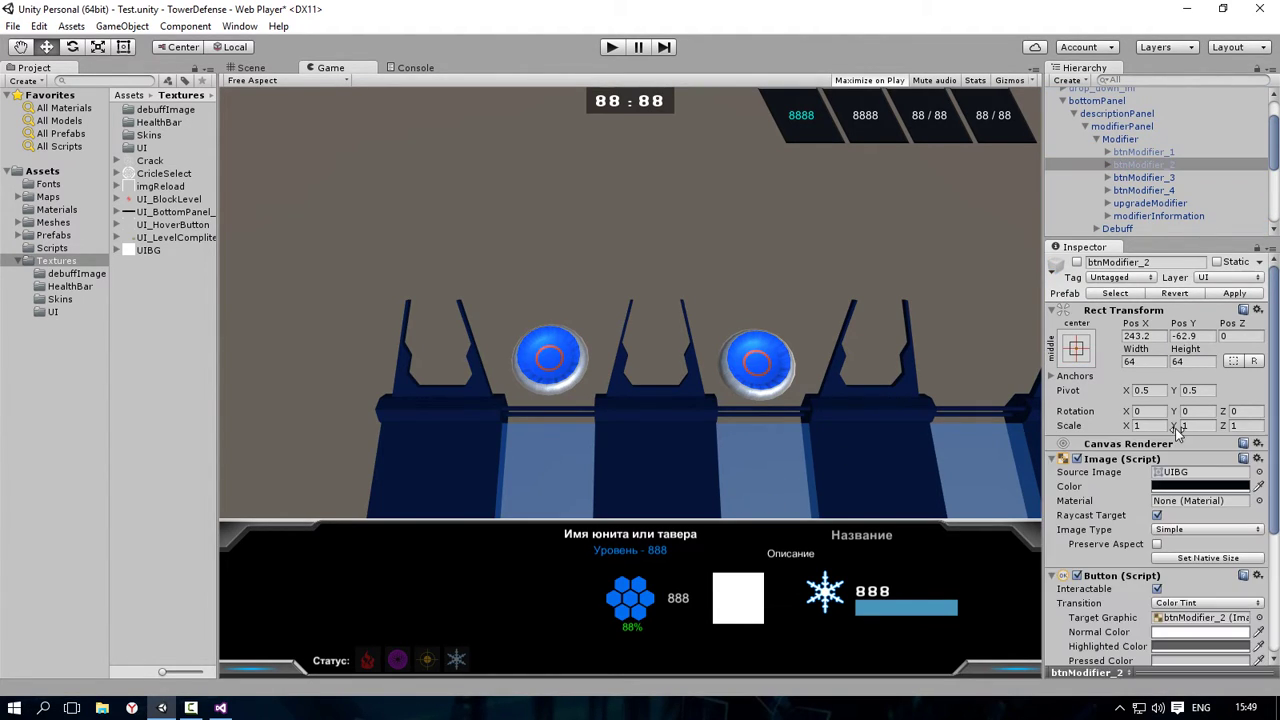
pyautogui.click(220, 707)
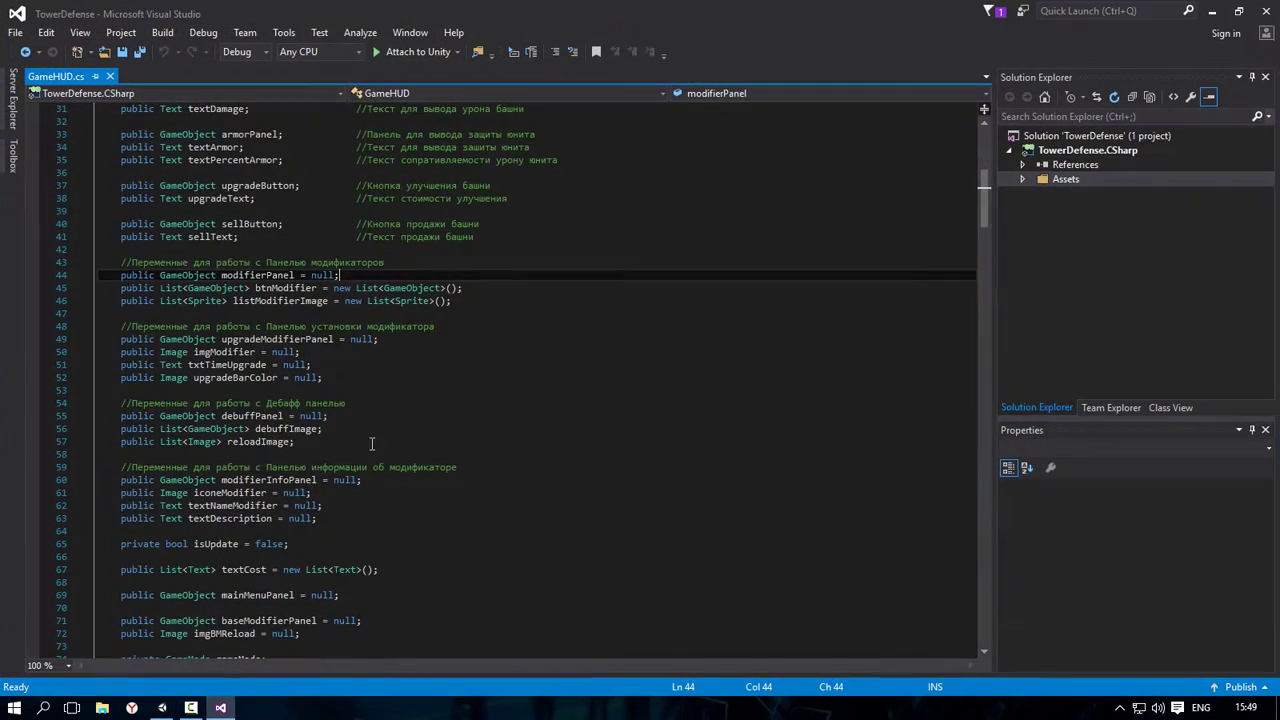
# Step: Inspect the GameObject modifierPanel declaration on line 44 of GameHUD.cs
pyautogui.click(193, 275)
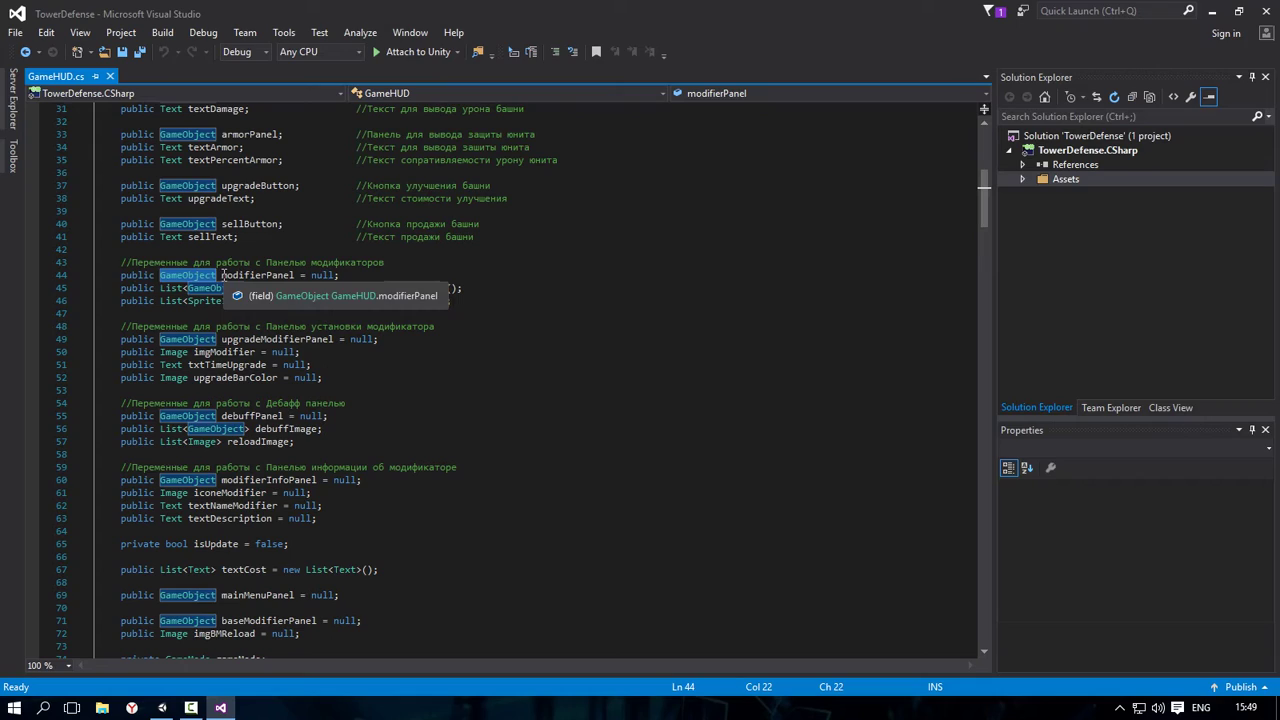
pyautogui.moveTo(221, 275); pyautogui.dragTo(337, 275)
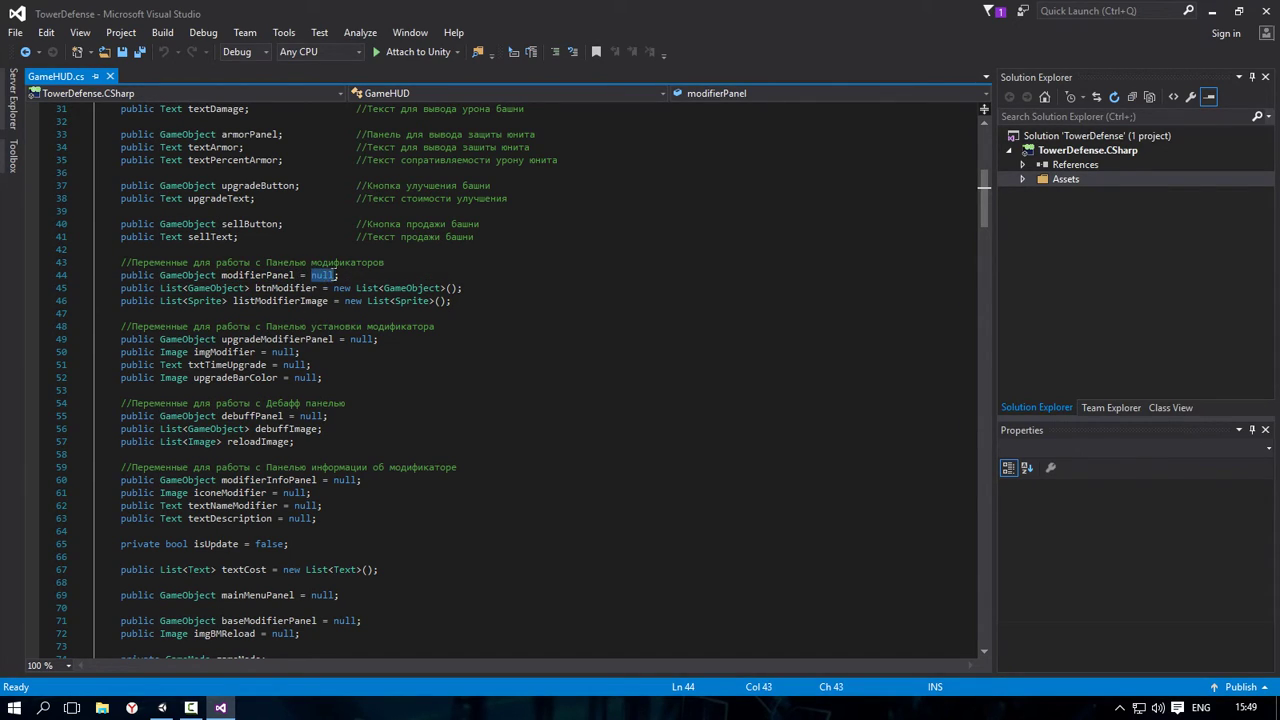
pyautogui.click(351, 276)
pyautogui.press('Down')
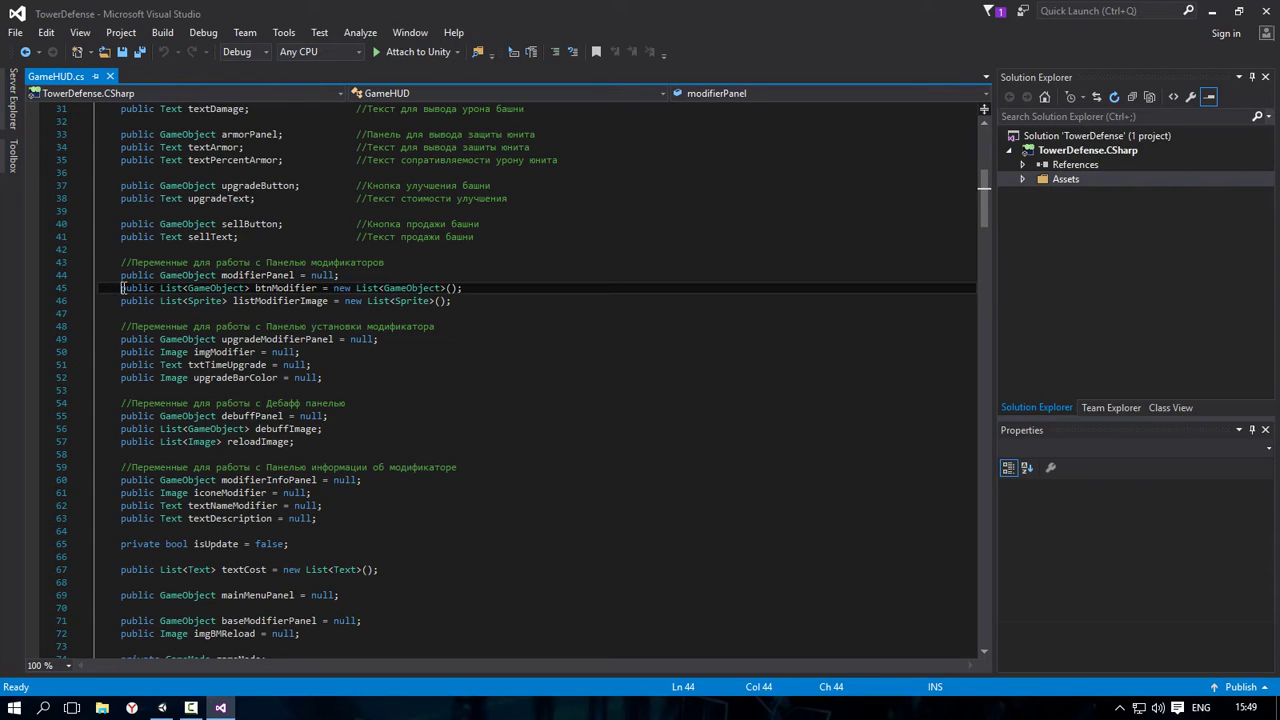
pyautogui.press('Up')
pyautogui.press('Left')
pyautogui.press('Left')
pyautogui.press('Left')
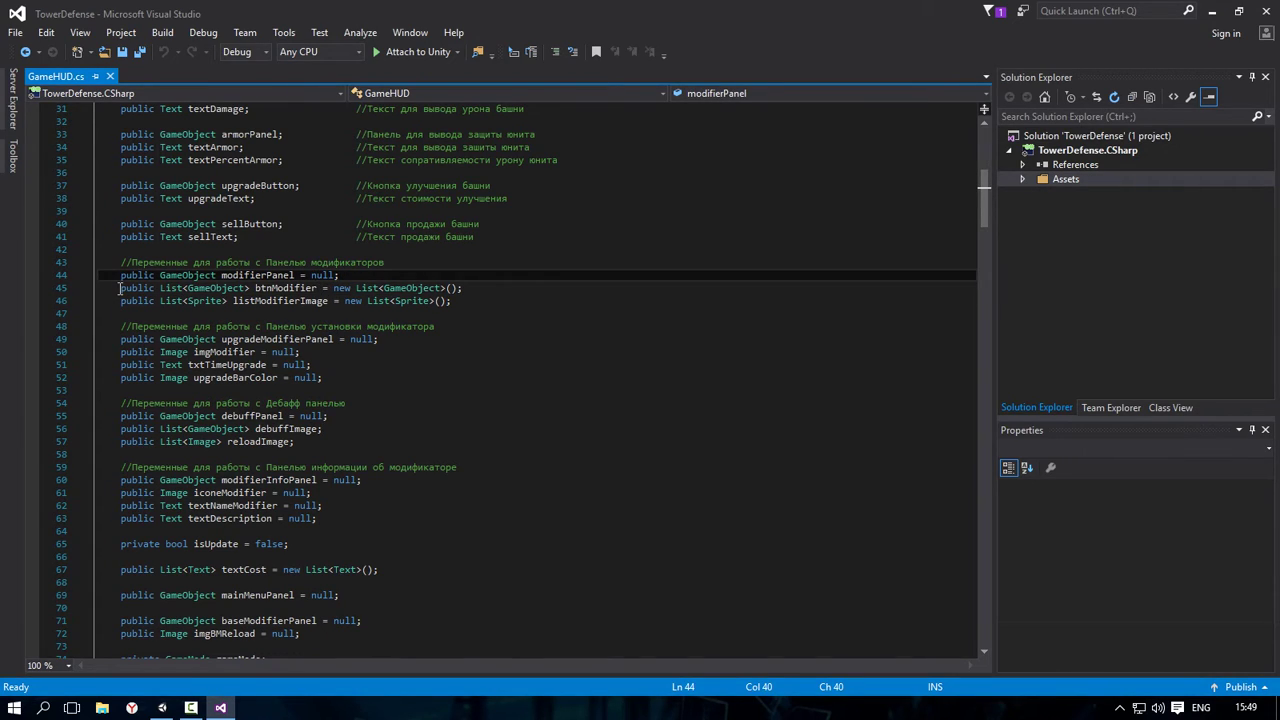
# Step: Inspect the public btnModifier list declaration on line 45, then minimize Visual Studio
pyautogui.click(119, 288)
pyautogui.click(373, 273)
pyautogui.click(119, 288)
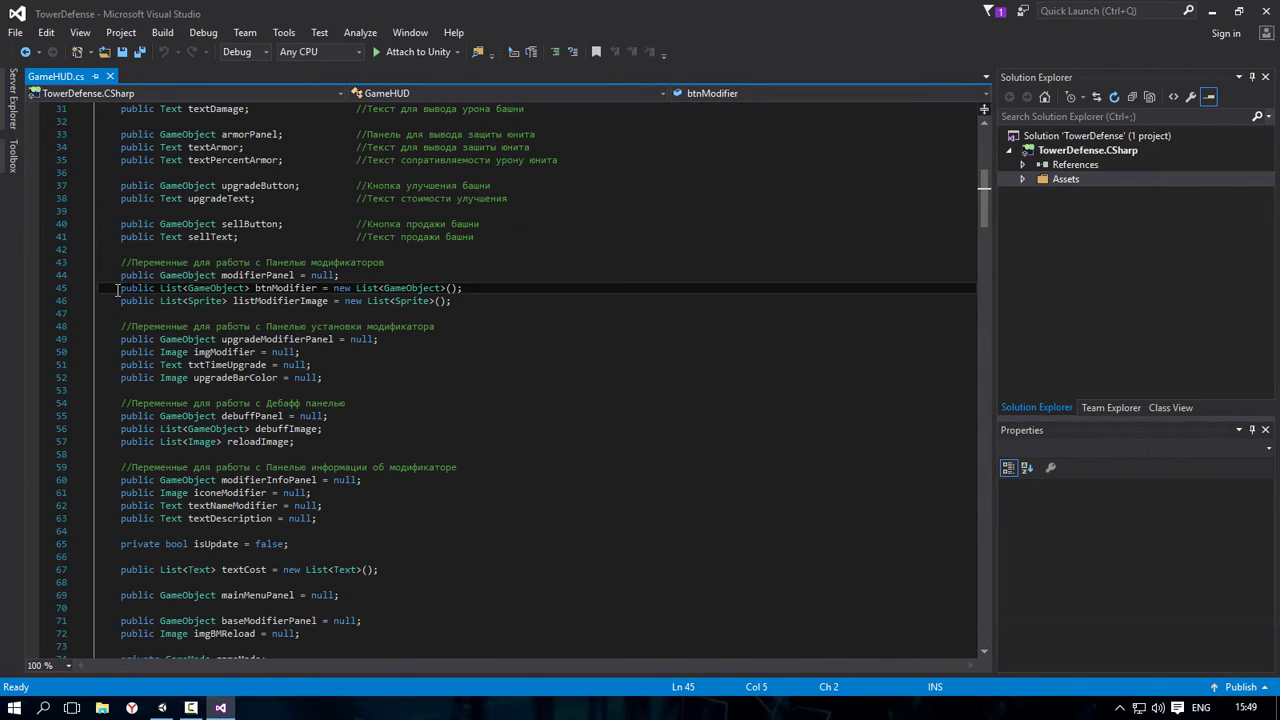
pyautogui.moveTo(119, 288); pyautogui.dragTo(150, 288)
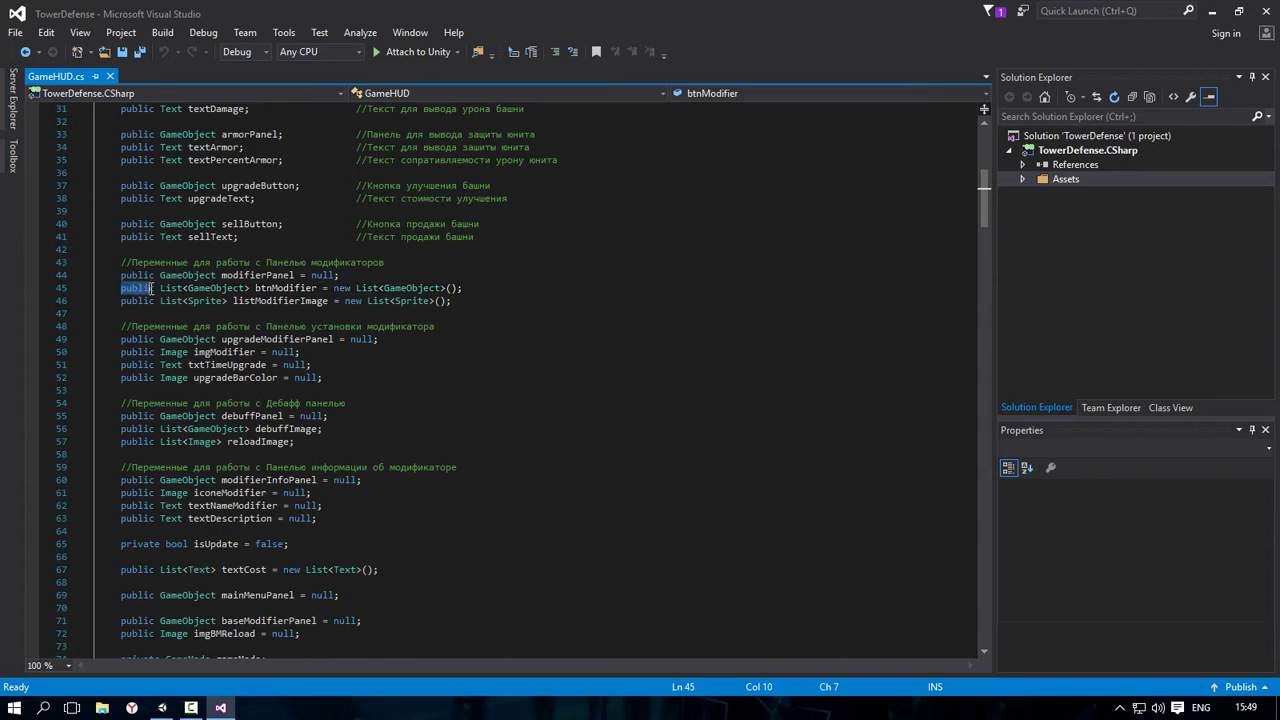
pyautogui.click(255, 288)
pyautogui.click(1211, 11)
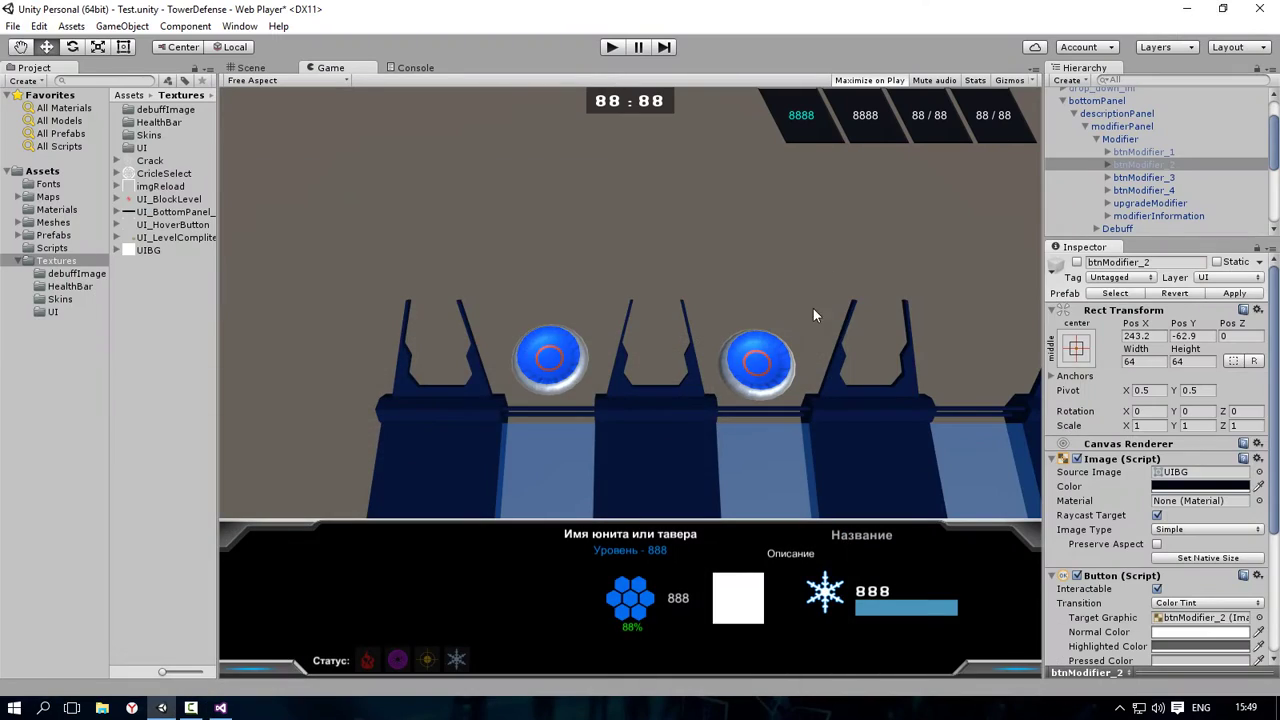
# Step: Add a second Game view tab via the Game tab's Add Tab > Game option
pyautogui.click(1033, 69)
pyautogui.moveTo(1072, 127)
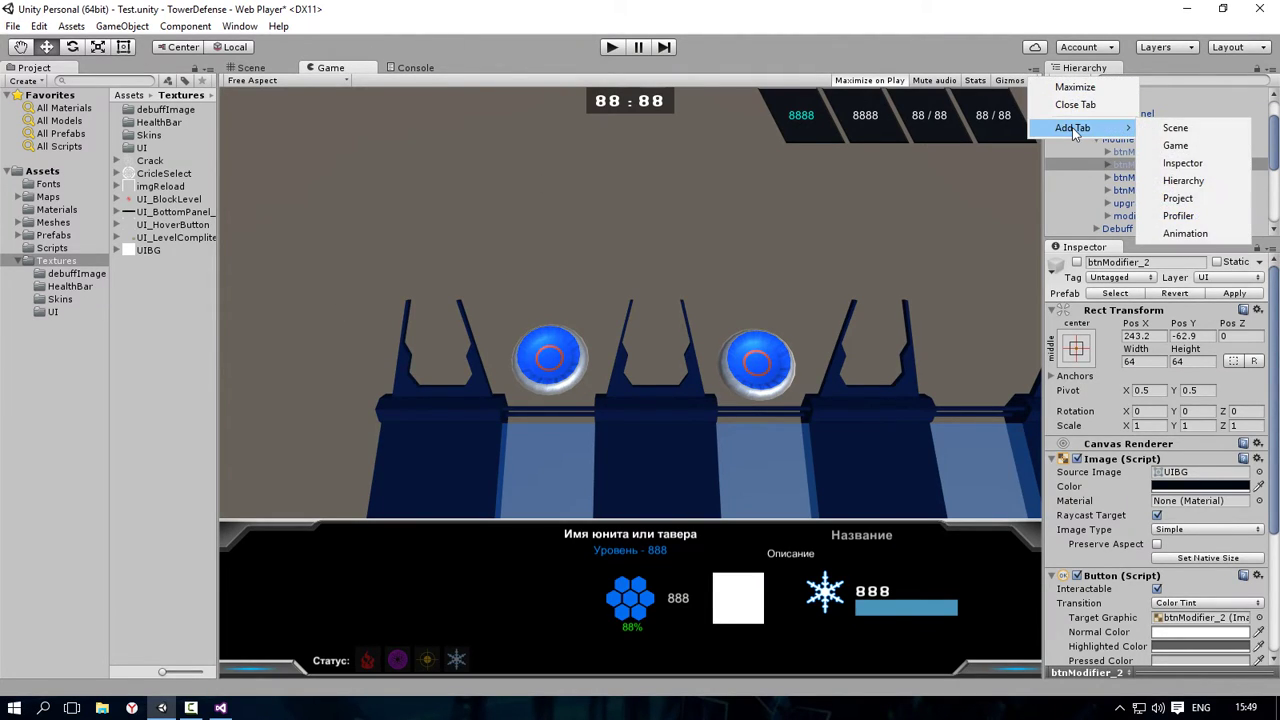
pyautogui.click(1200, 147)
# Step: Float the new Game view and stretch it wide so the whole HUD is visible
pyautogui.moveTo(490, 67); pyautogui.dragTo(287, 323)
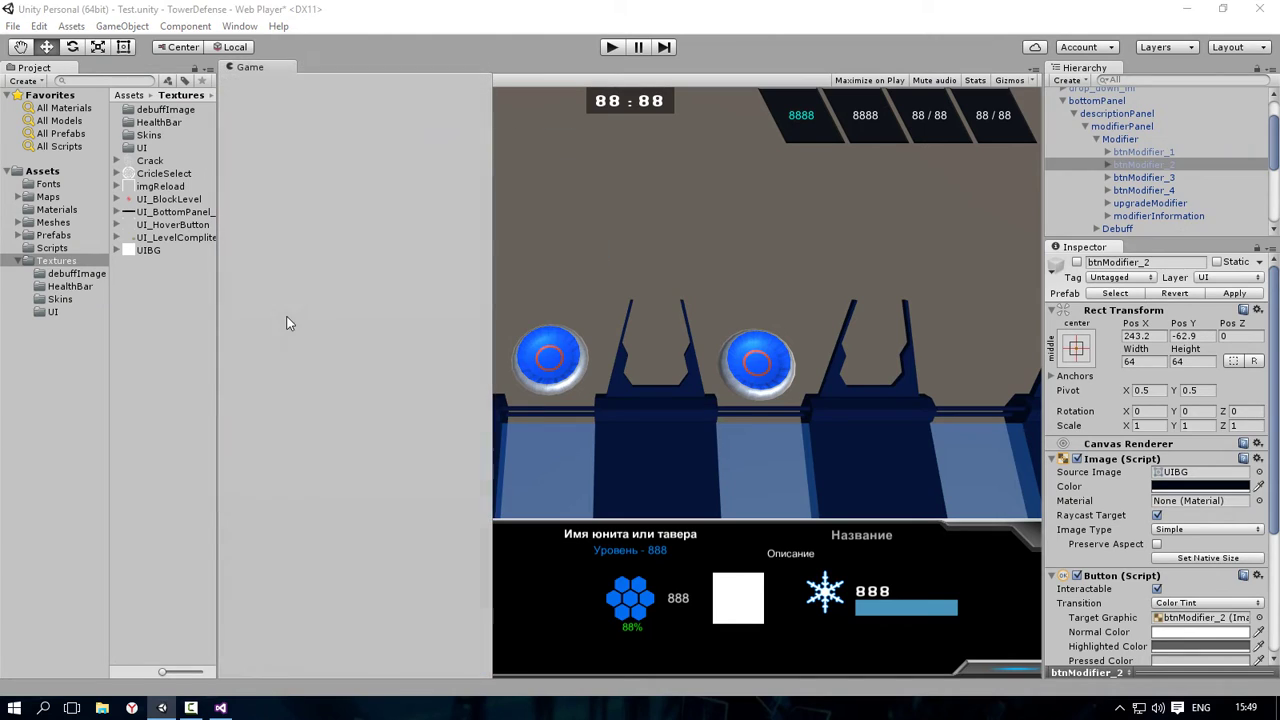
pyautogui.moveTo(414, 531); pyautogui.dragTo(489, 383)
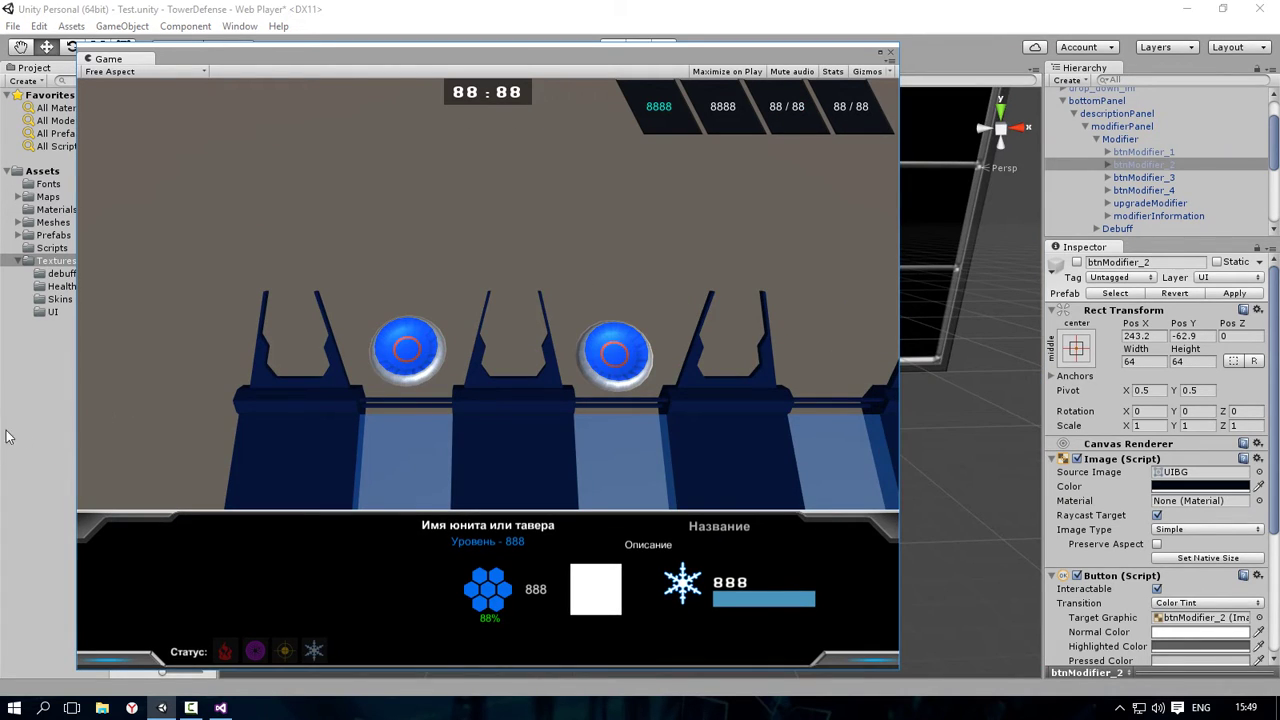
pyautogui.moveTo(73, 436); pyautogui.dragTo(2, 436)
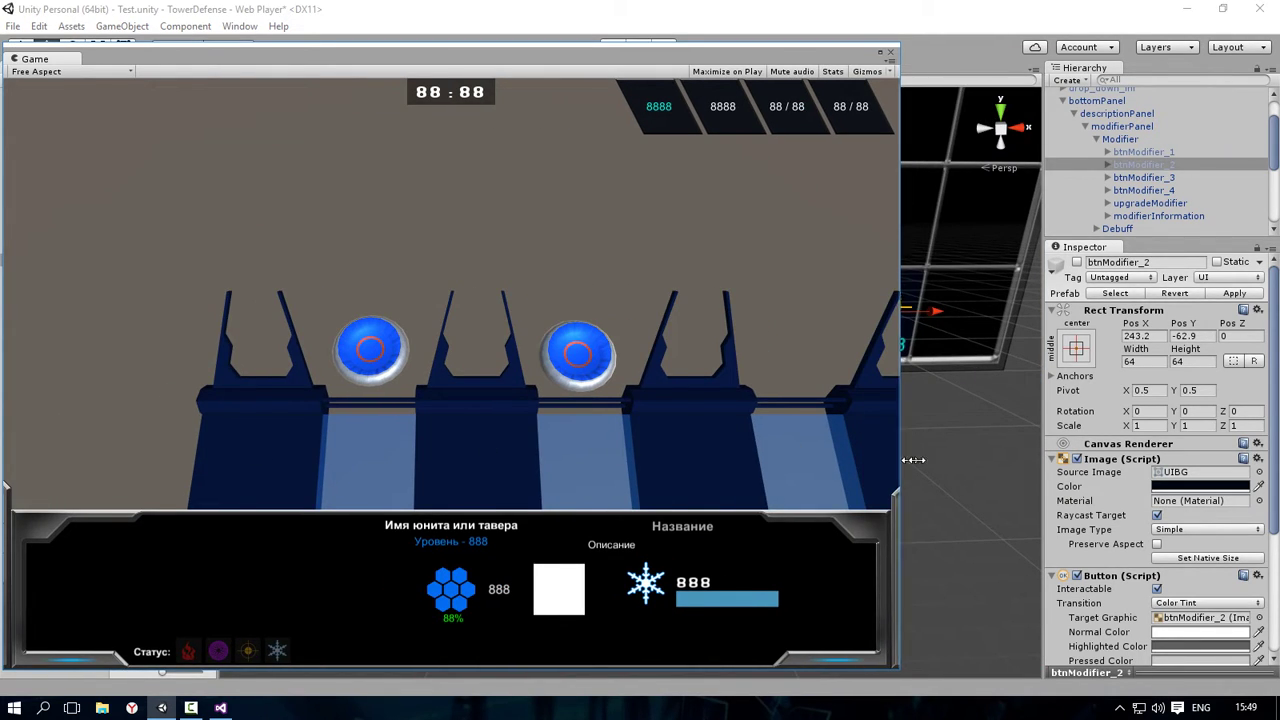
pyautogui.moveTo(899, 465); pyautogui.dragTo(1271, 440)
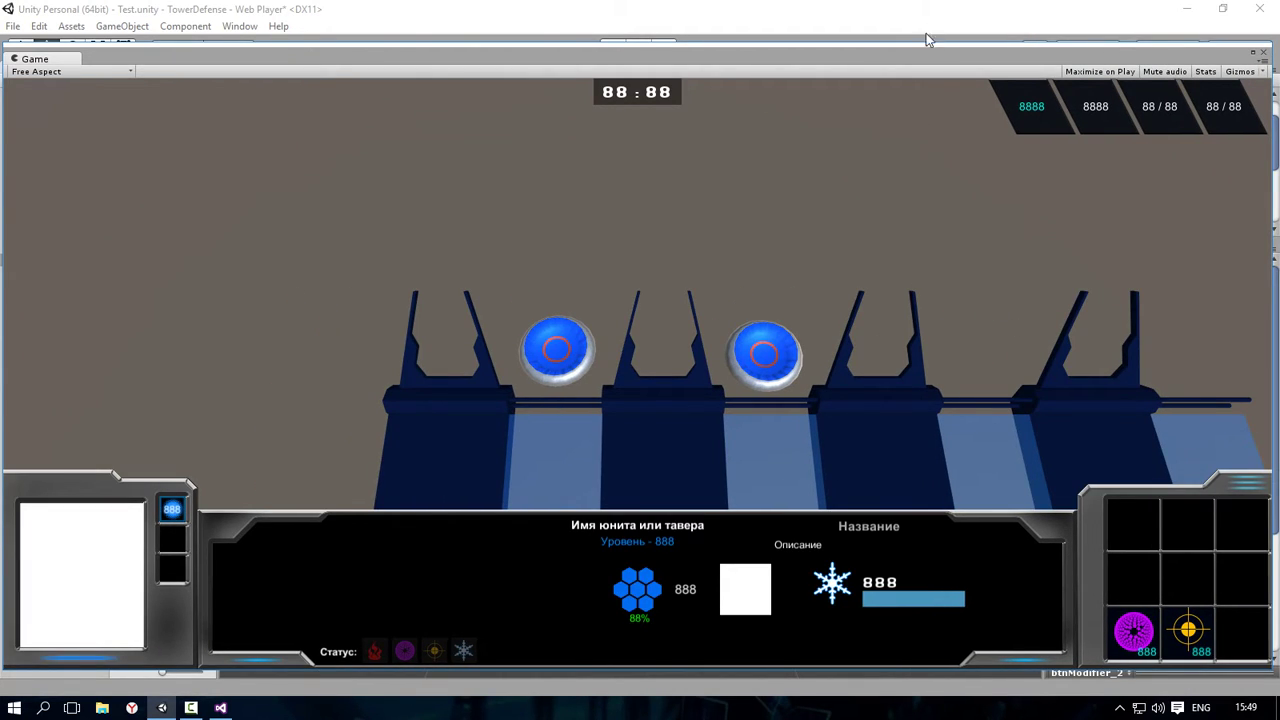
pyautogui.moveTo(924, 60); pyautogui.dragTo(689, 58)
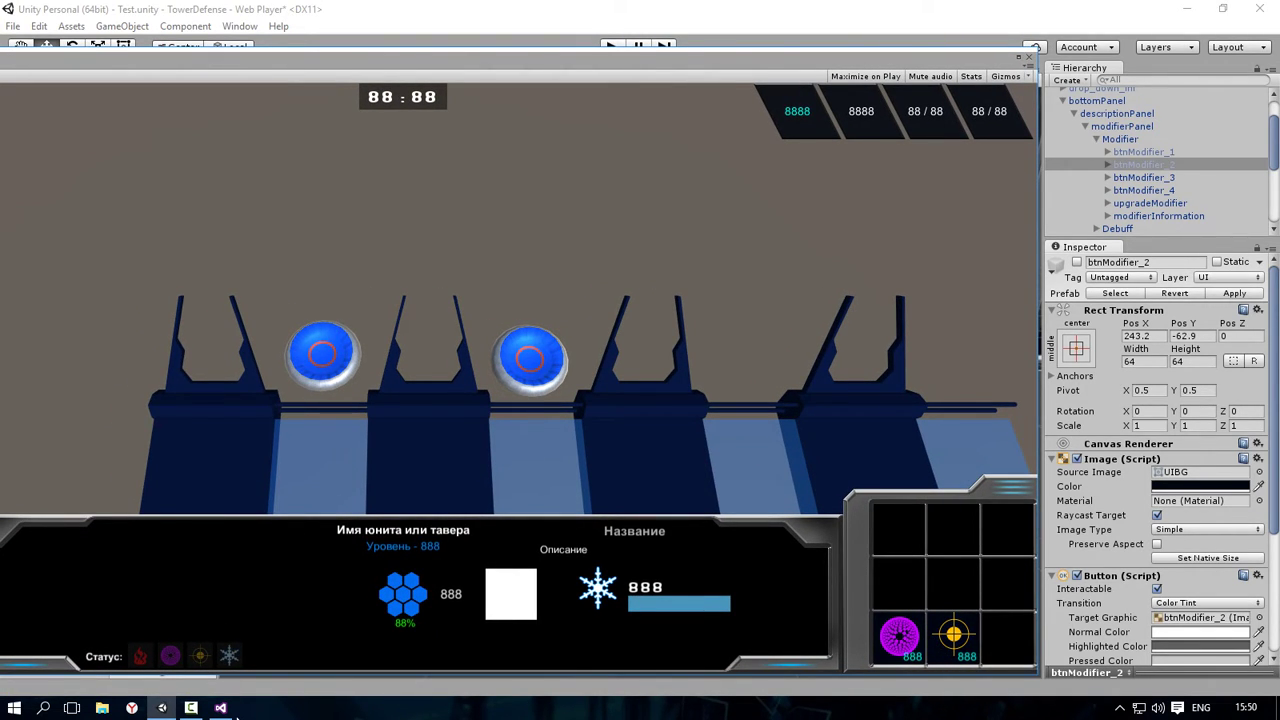
# Step: Examine the List<GameObject> btnModifier declaration and its initialiser in GameHUD.cs
pyautogui.click(221, 708)
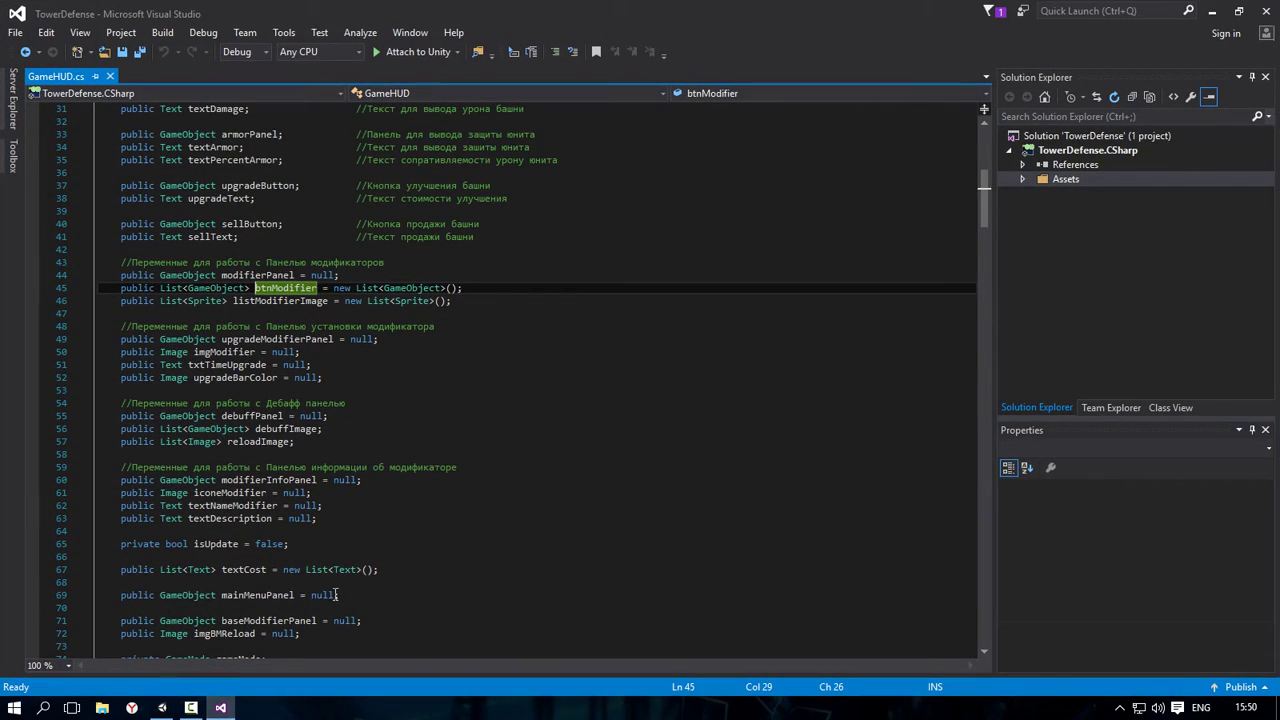
pyautogui.click(156, 288)
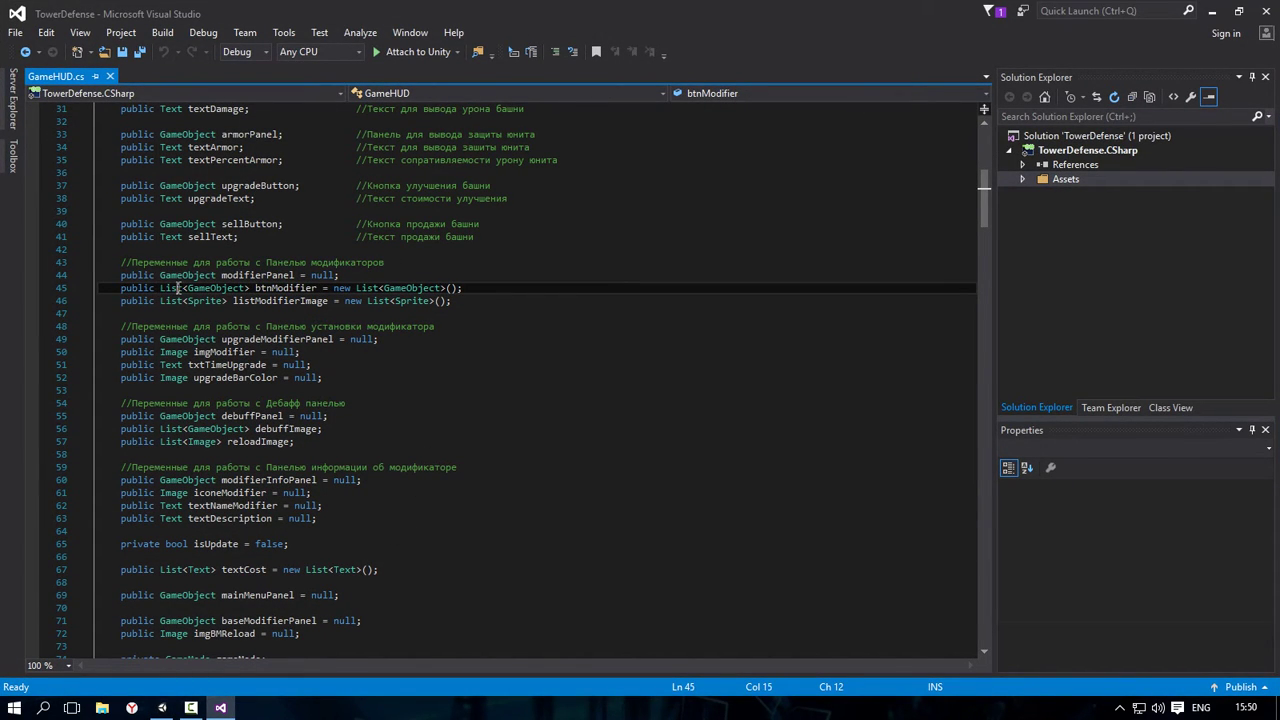
pyautogui.click(201, 288)
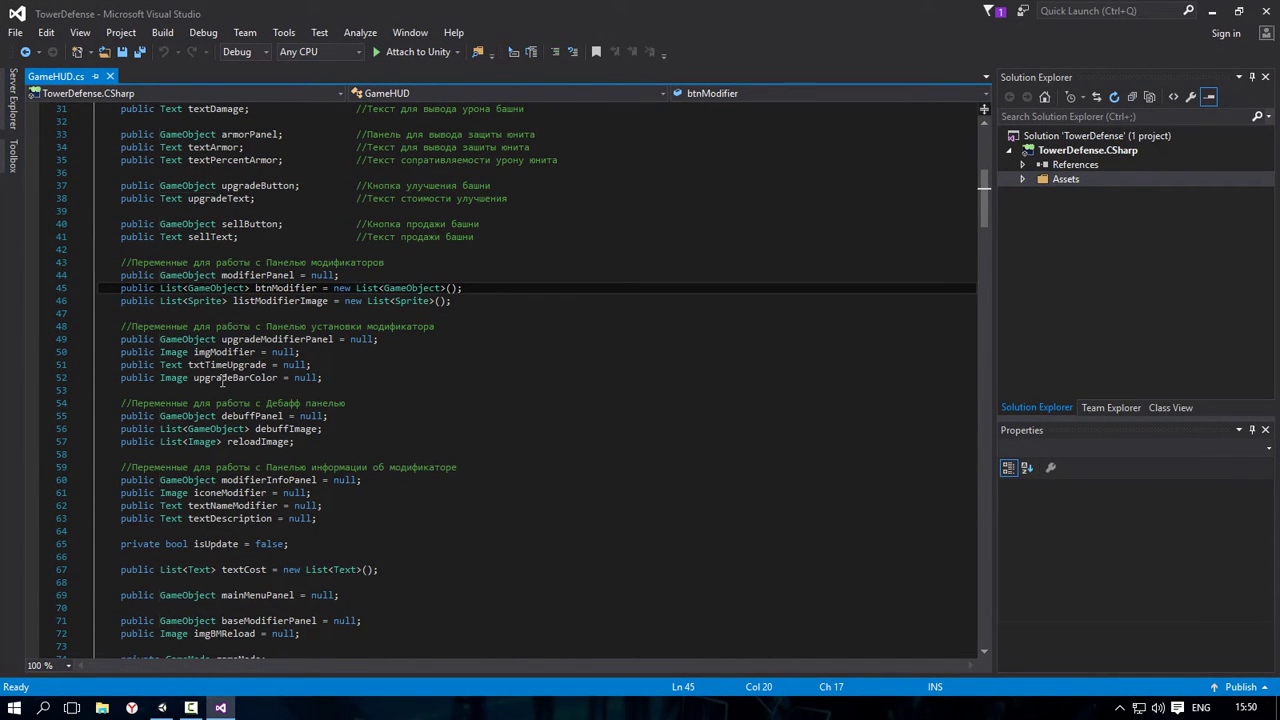
pyautogui.click(300, 288)
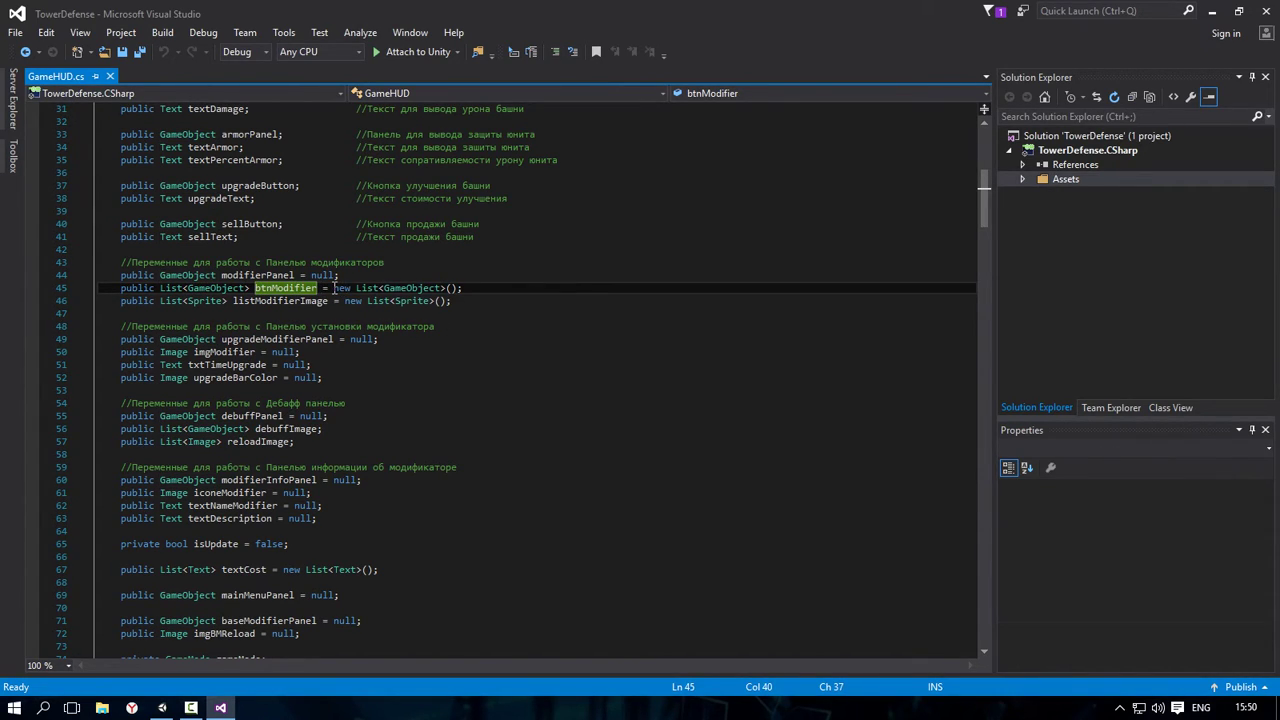
pyautogui.moveTo(345, 288); pyautogui.dragTo(385, 288)
pyautogui.click(415, 288)
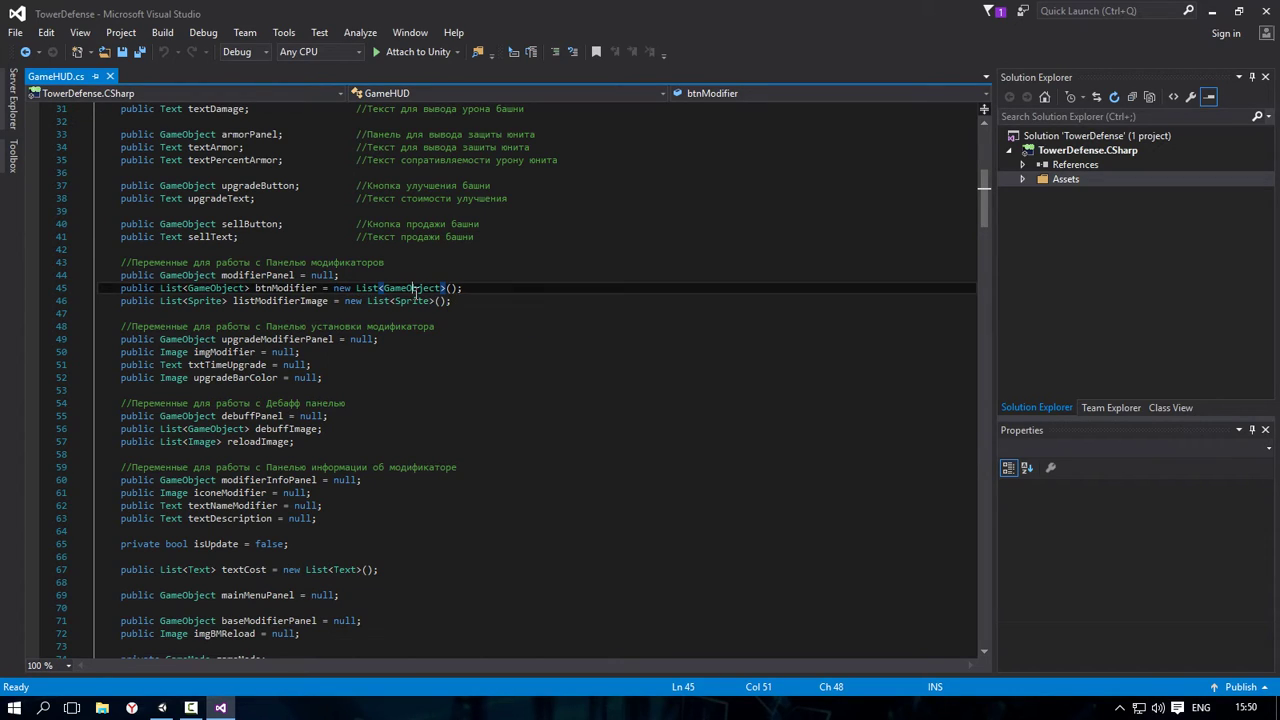
pyautogui.click(446, 288)
pyautogui.click(447, 288)
# Step: Confirm the System.Collections.Generic using directive, then return to listModifierImage on line 46
pyautogui.moveTo(987, 213); pyautogui.dragTo(993, 167)
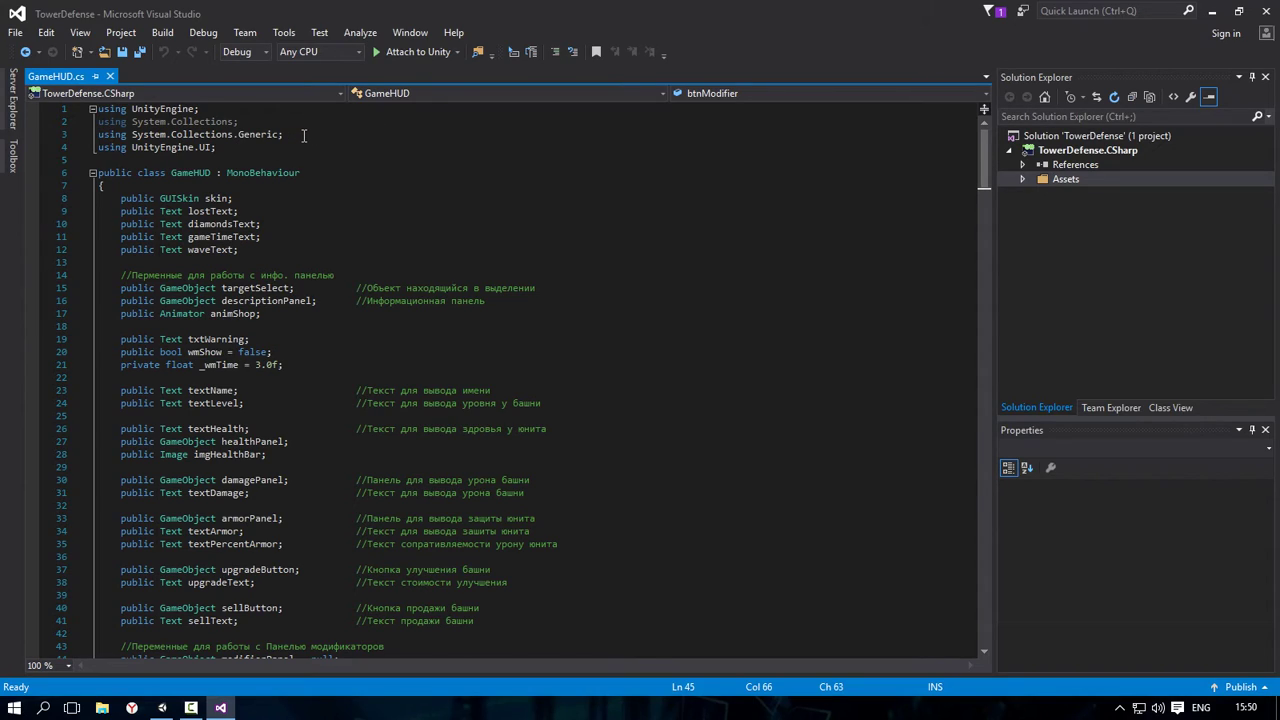
pyautogui.moveTo(285, 134); pyautogui.dragTo(239, 135)
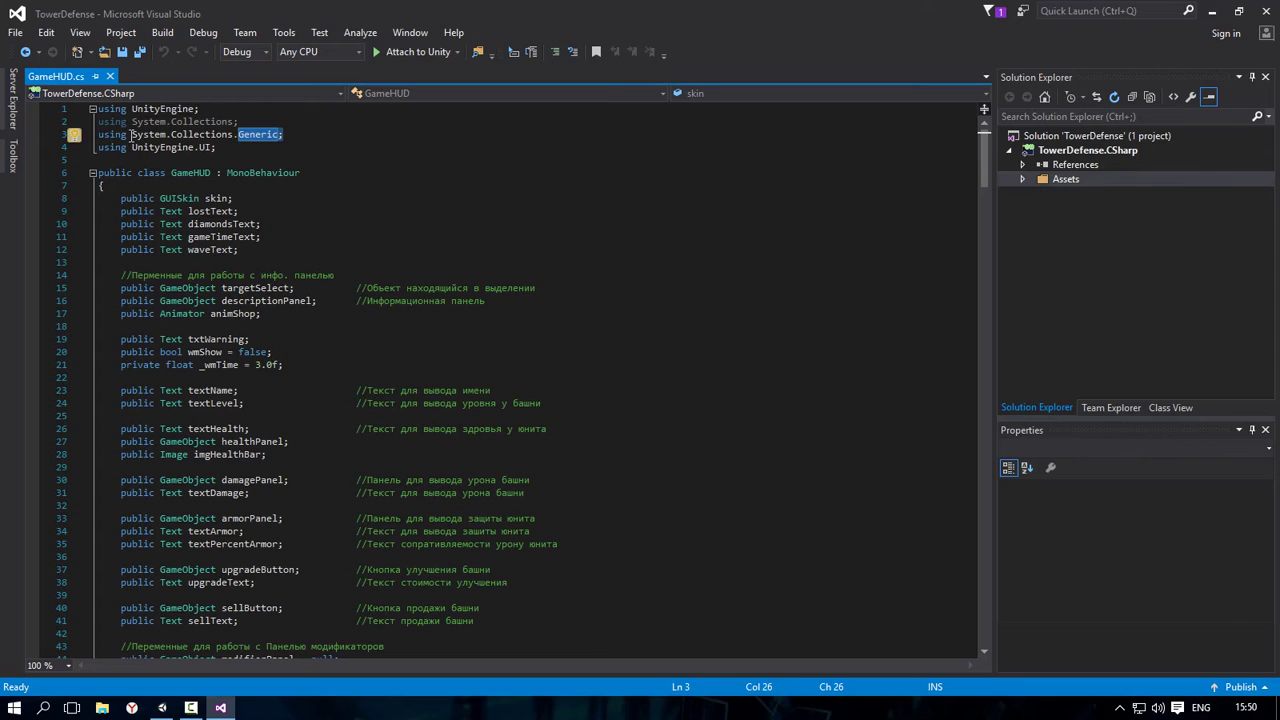
pyautogui.moveTo(131, 134); pyautogui.dragTo(284, 134)
pyautogui.click(288, 134)
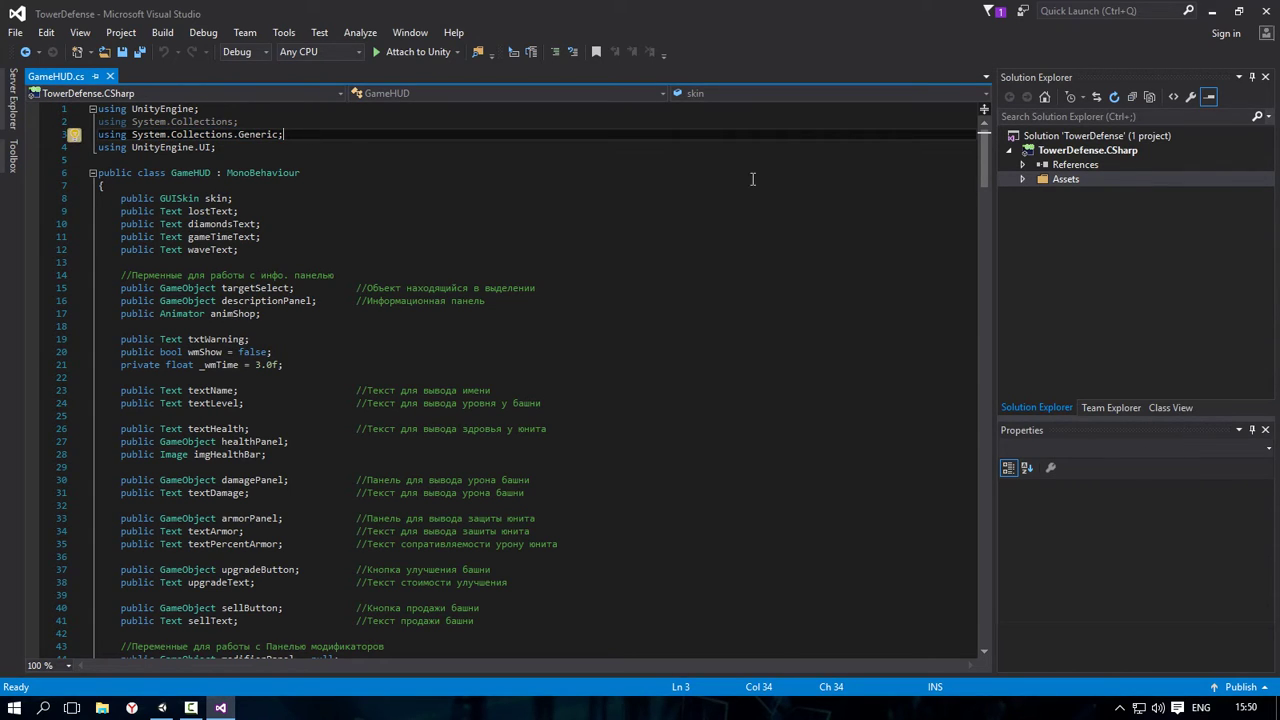
pyautogui.moveTo(985, 149); pyautogui.dragTo(991, 201)
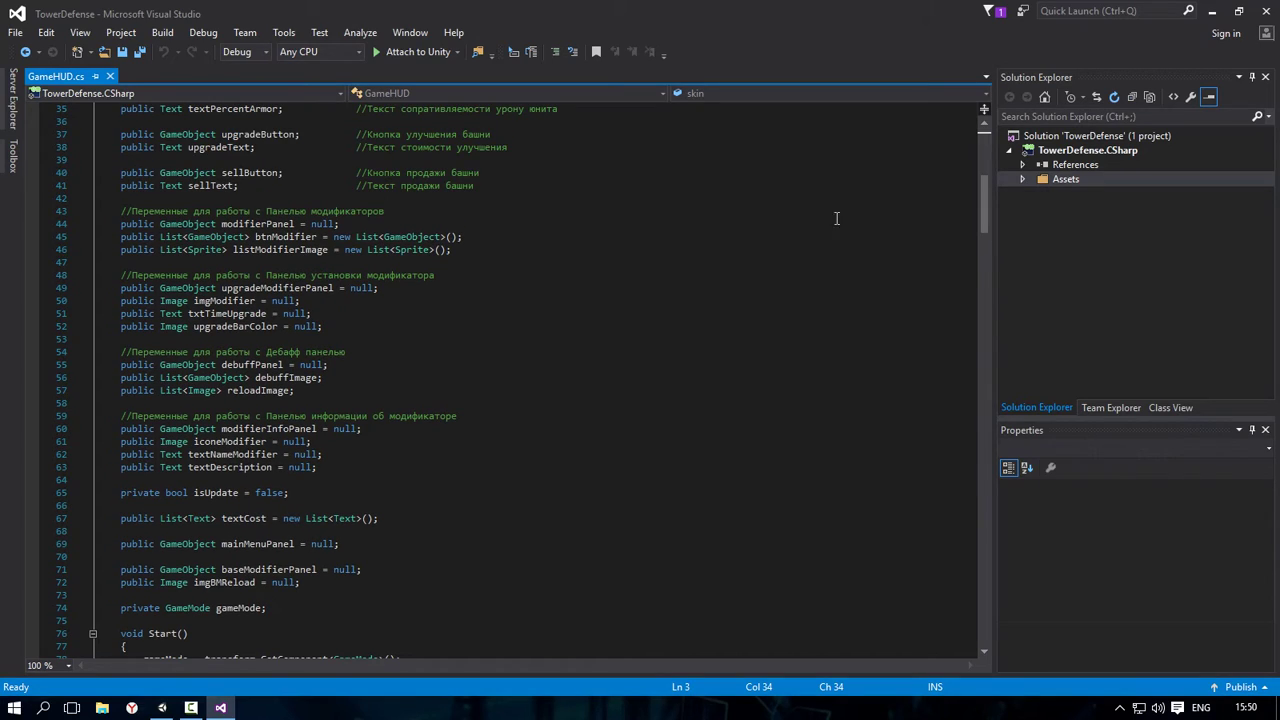
pyautogui.click(478, 248)
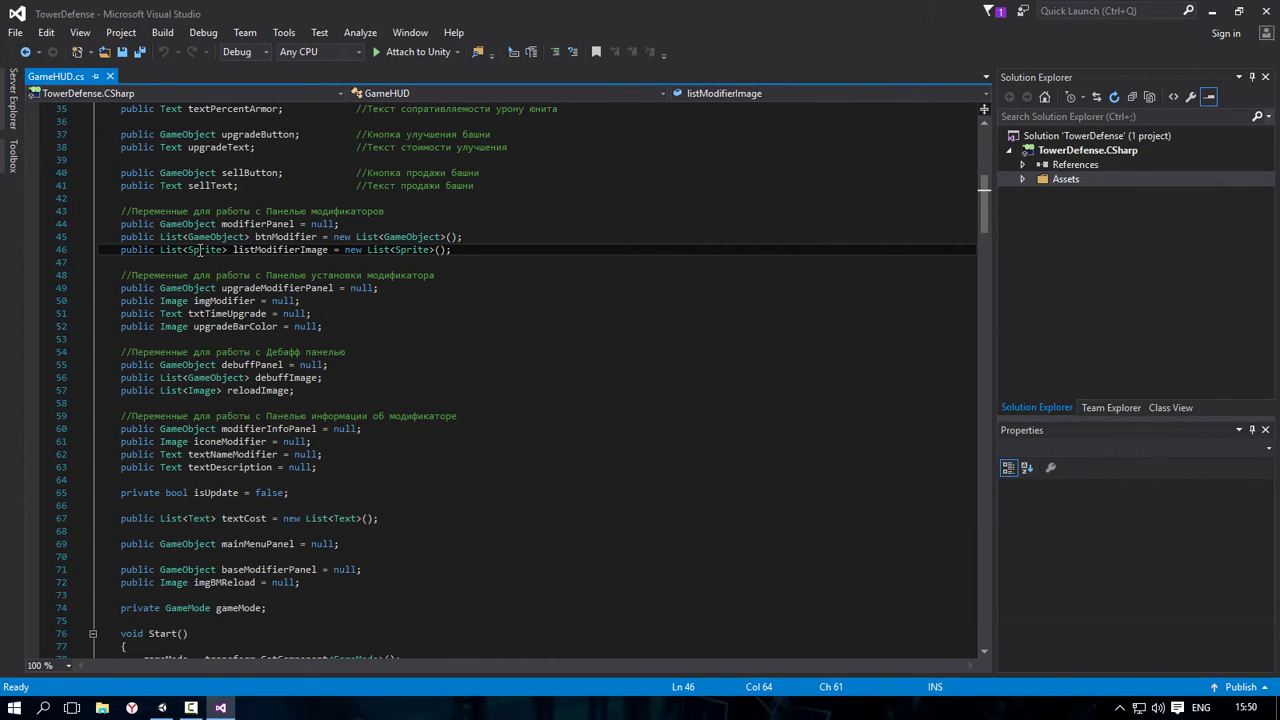
# Step: Cut the listModifierImage line, paste it on line 44 under the modifier comment, save, and return to Unity
pyautogui.moveTo(119, 249); pyautogui.dragTo(512, 254)
pyautogui.hotkey('ctrl', 'c')
pyautogui.press('Delete')
pyautogui.press('BackSpace')
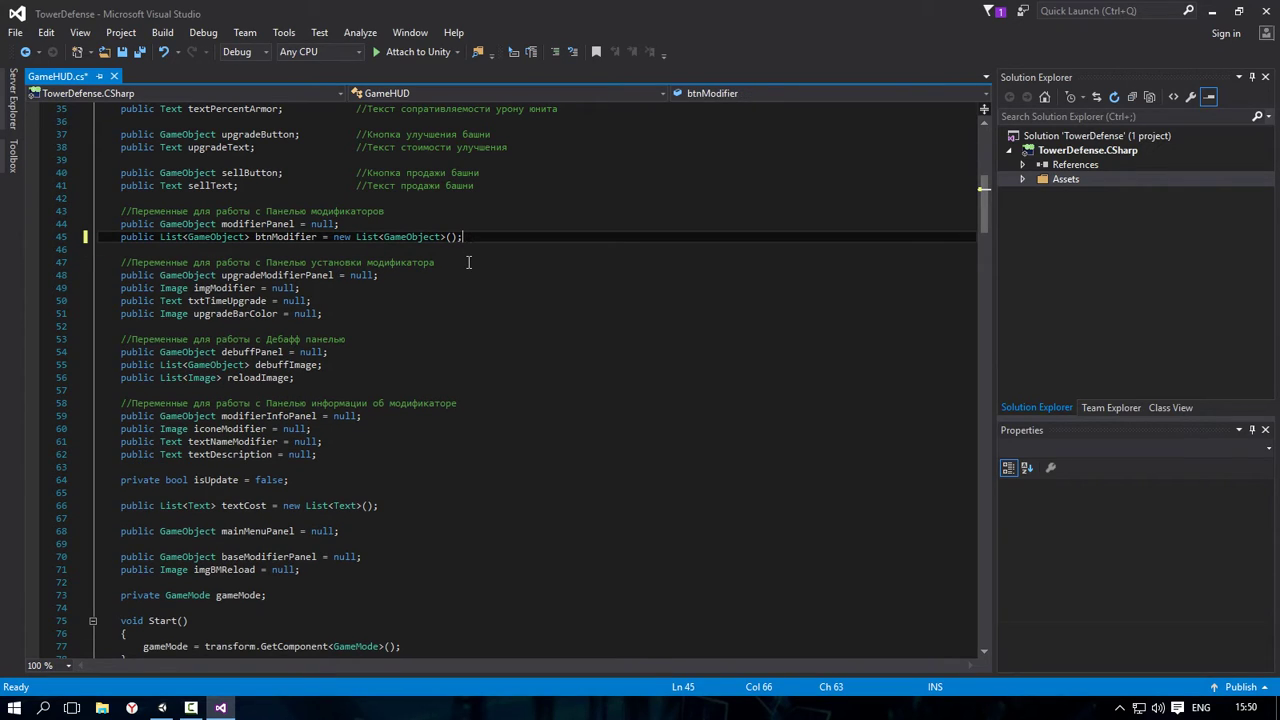
pyautogui.press('Up')
pyautogui.hotkey('ctrl', 'Return')
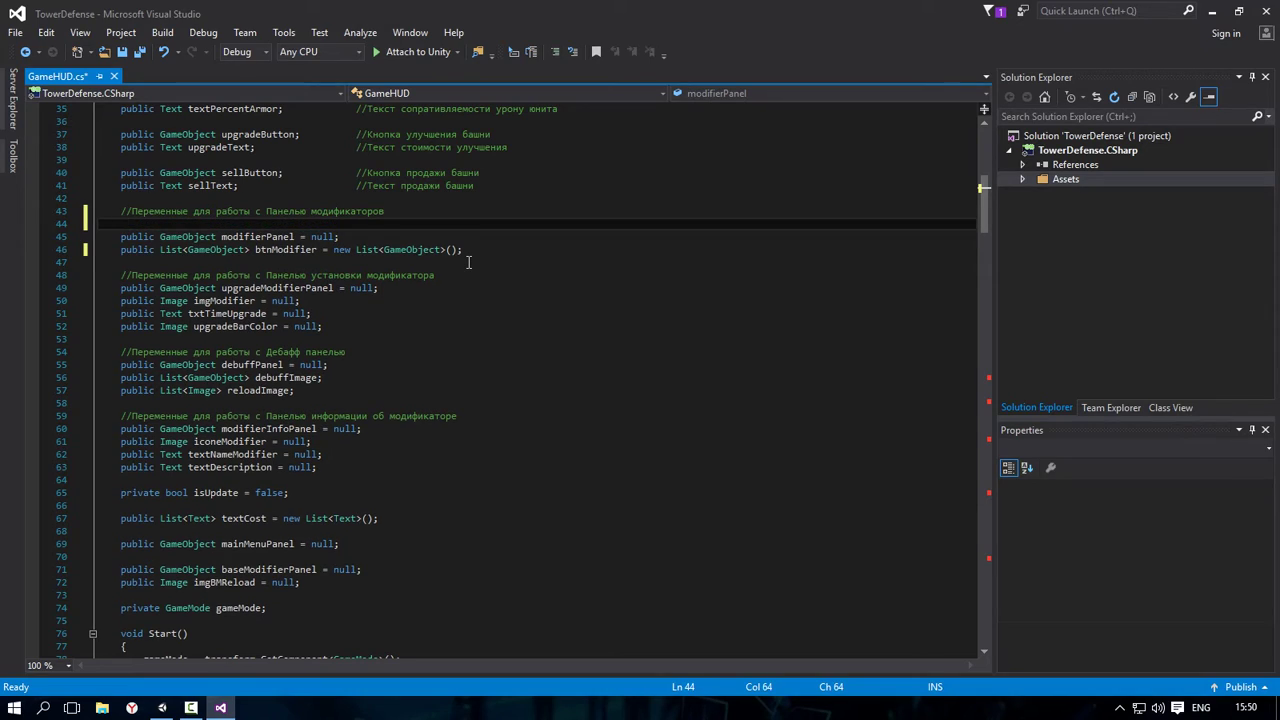
pyautogui.hotkey('ctrl', 'v')
pyautogui.hotkey('ctrl', 's')
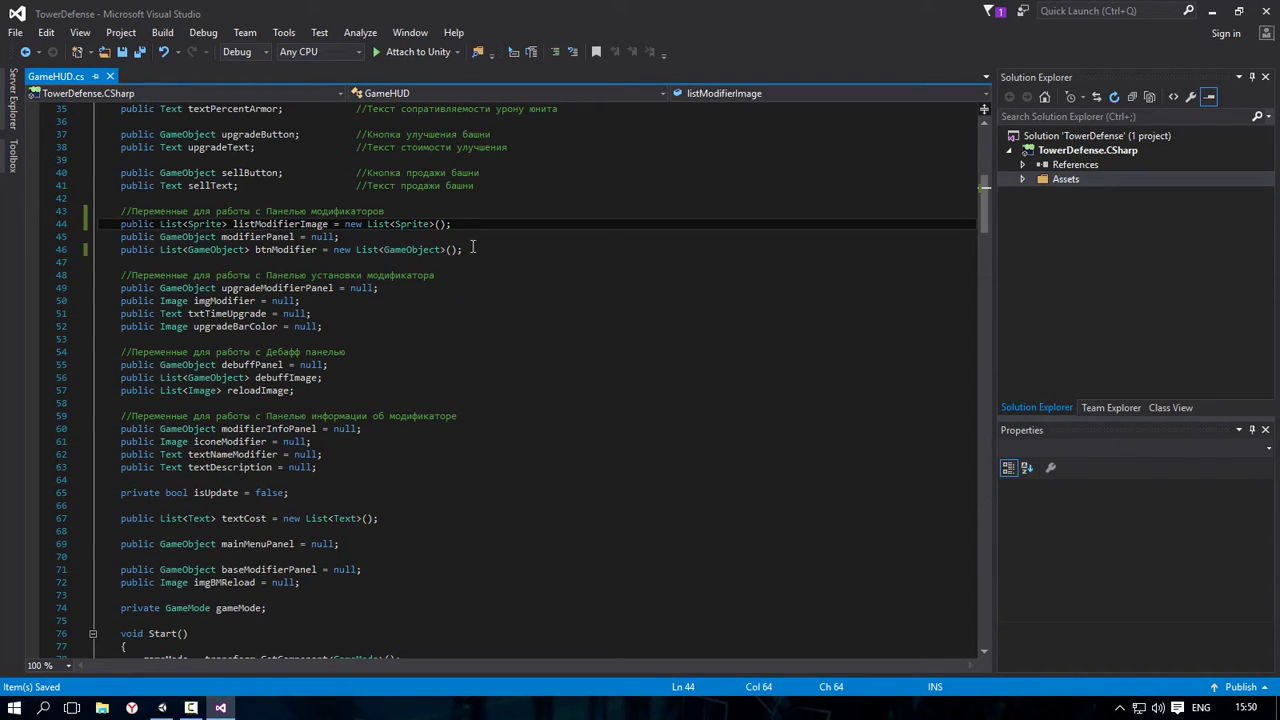
pyautogui.click(156, 224)
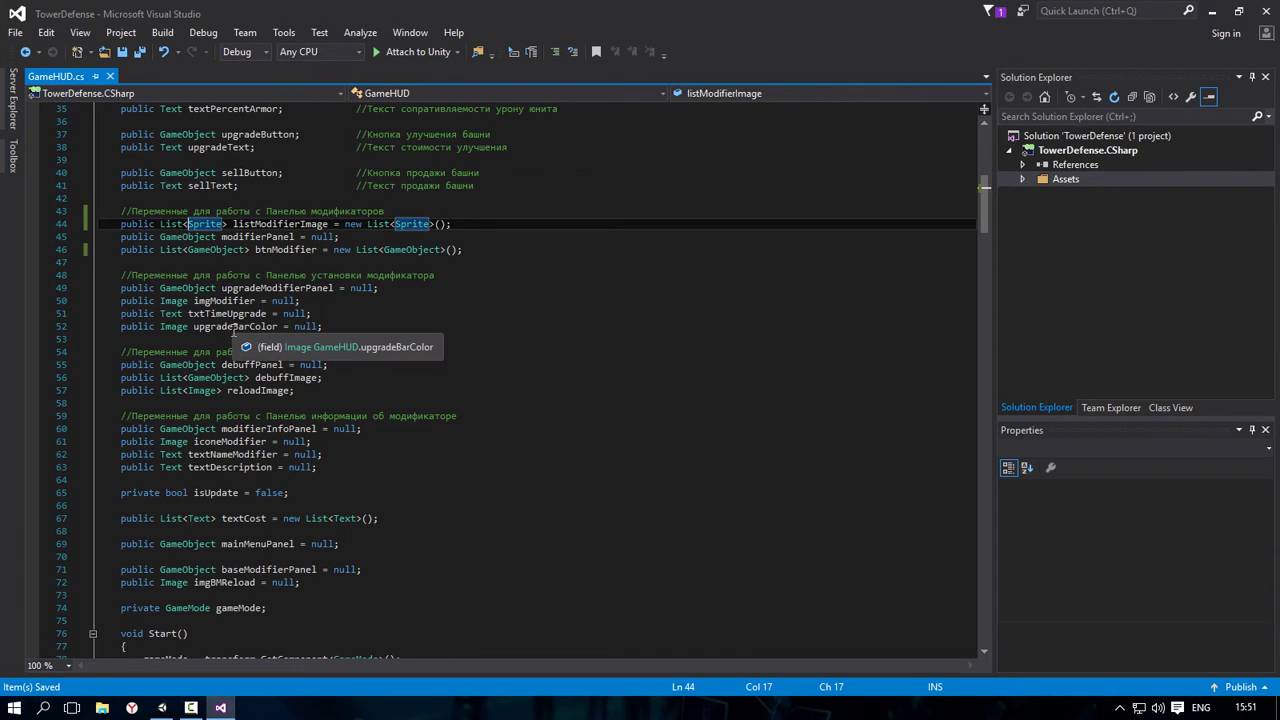
pyautogui.click(1212, 12)
# Step: Expand btnModifier_1 and inspect its Image child and the button object itself
pyautogui.click(1108, 152)
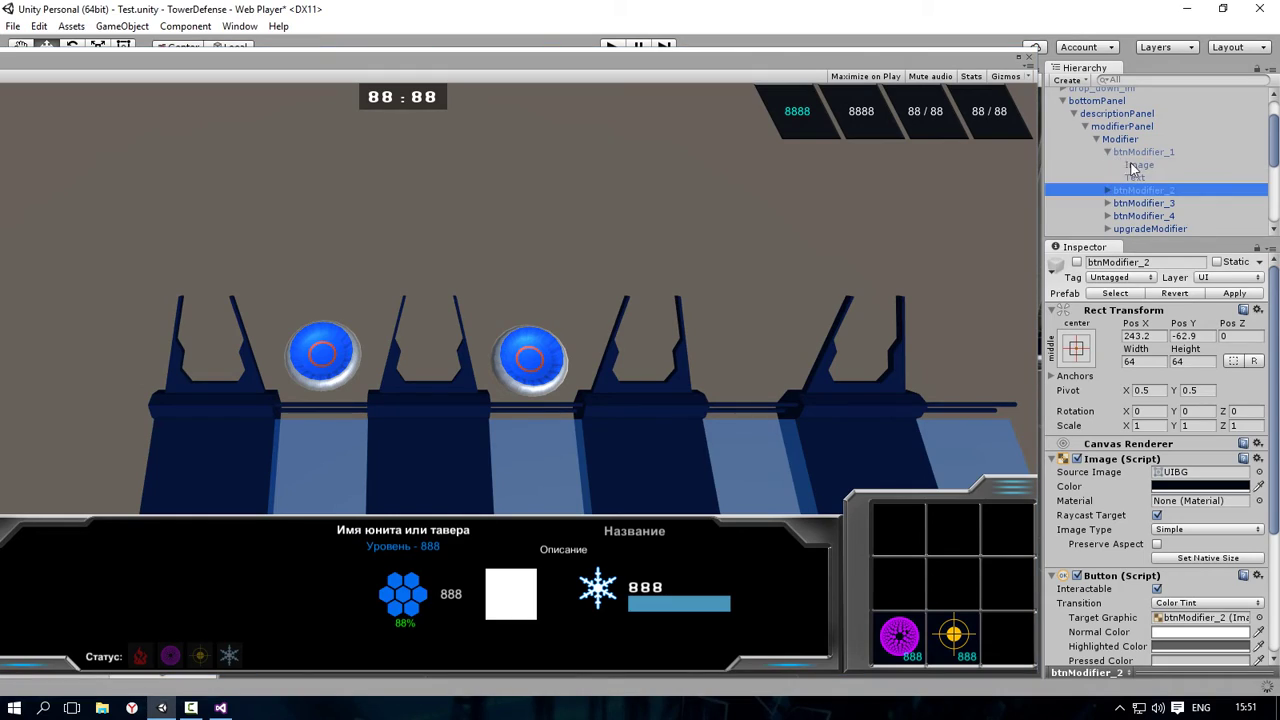
pyautogui.click(1138, 164)
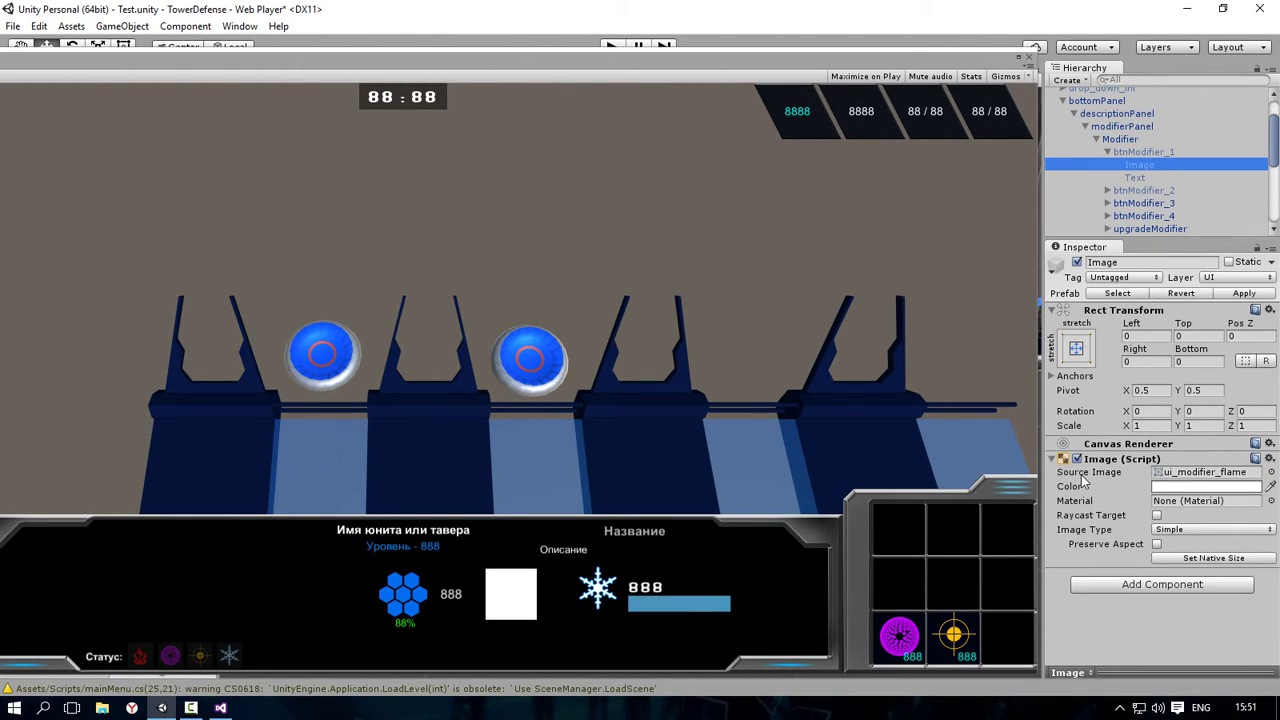
pyautogui.click(1126, 154)
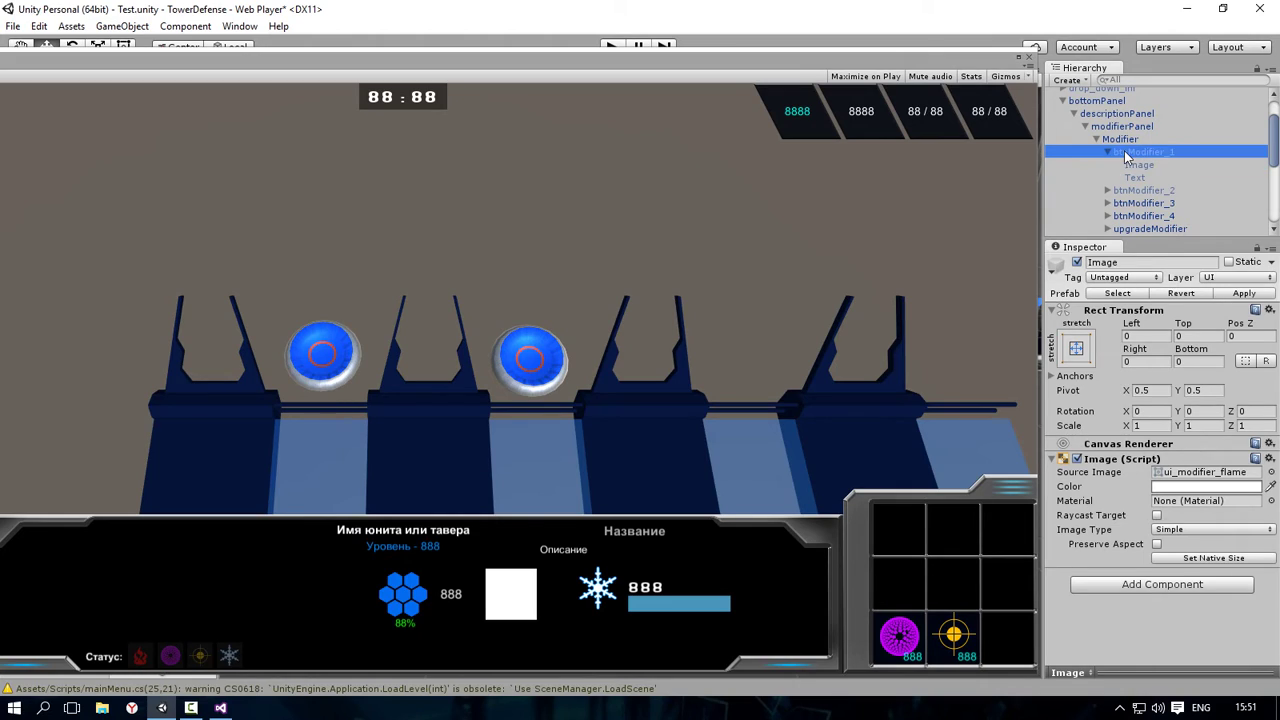
# Step: Dismiss the Hierarchy Create menu without adding anything, then switch back to GameHUD.cs
pyautogui.click(1090, 79)
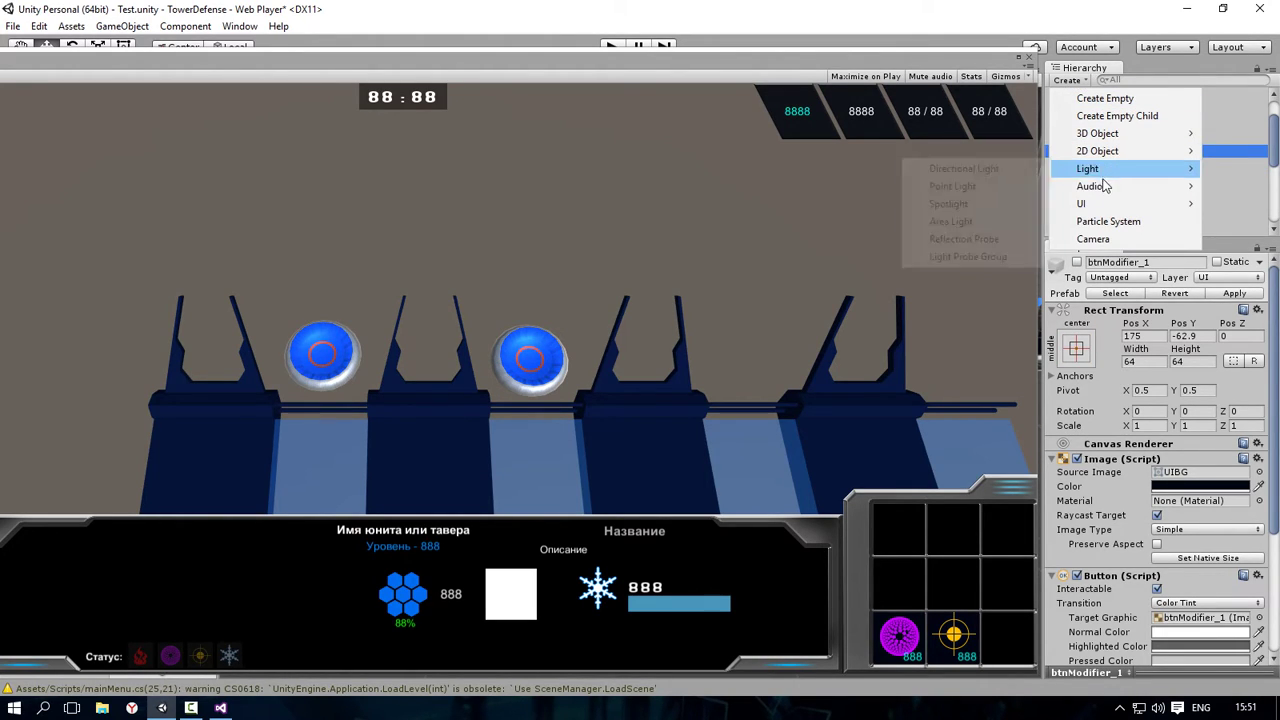
pyautogui.moveTo(1100, 203)
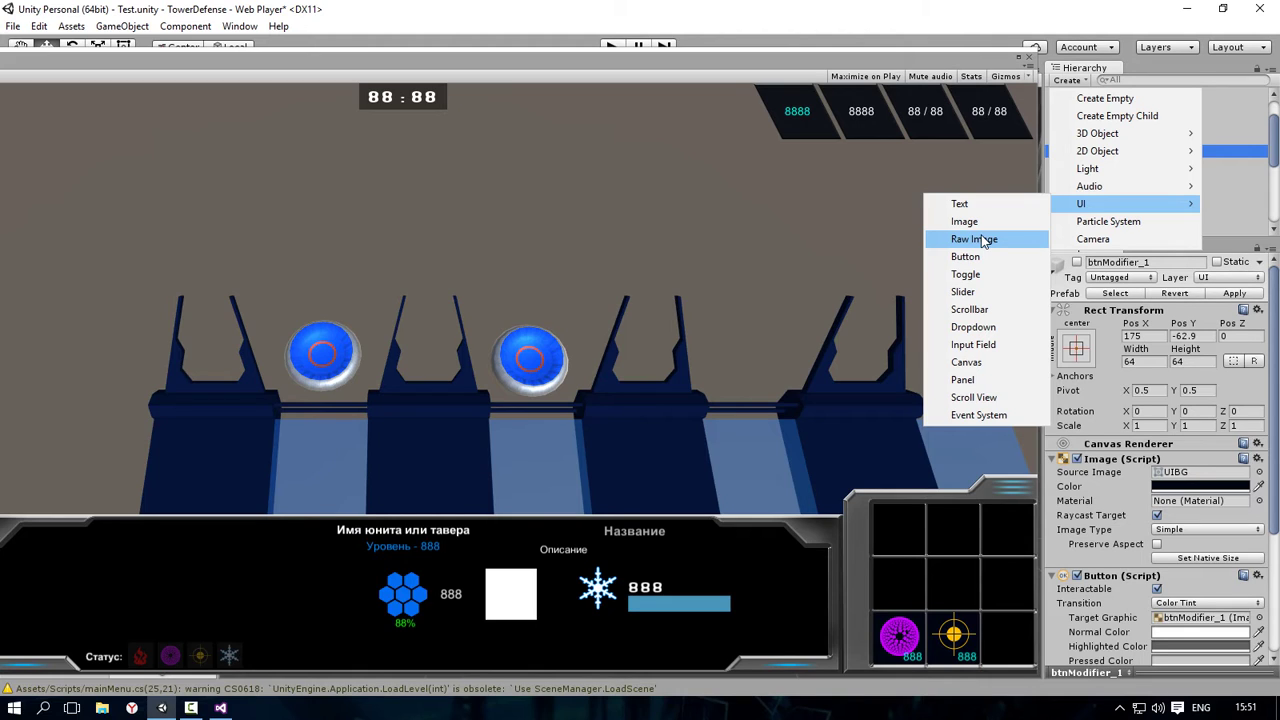
pyautogui.click(975, 62)
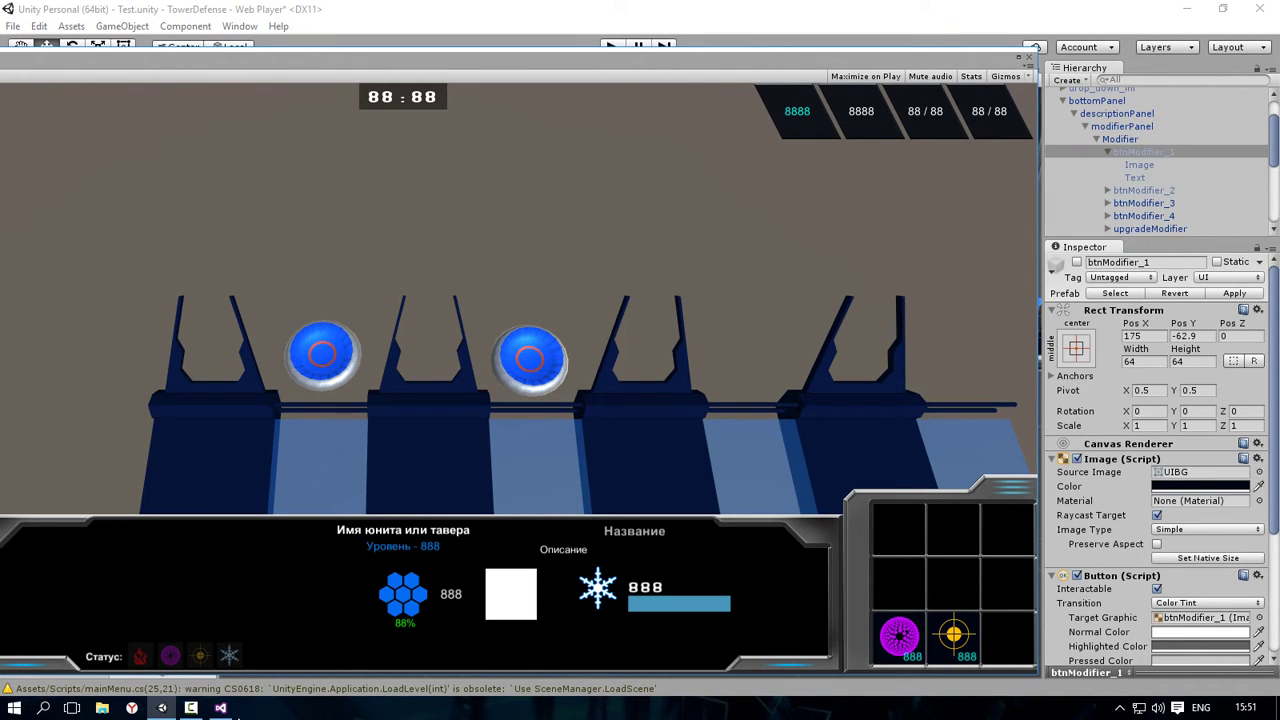
pyautogui.click(221, 708)
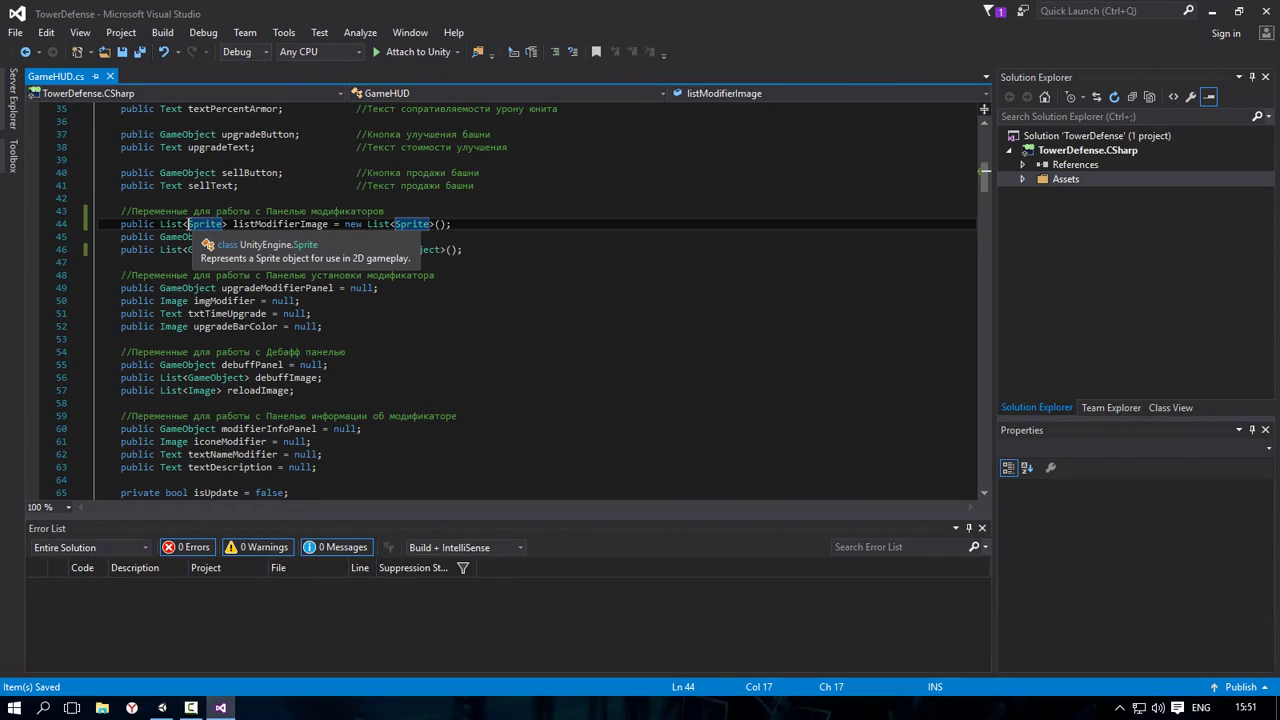
pyautogui.click(268, 224)
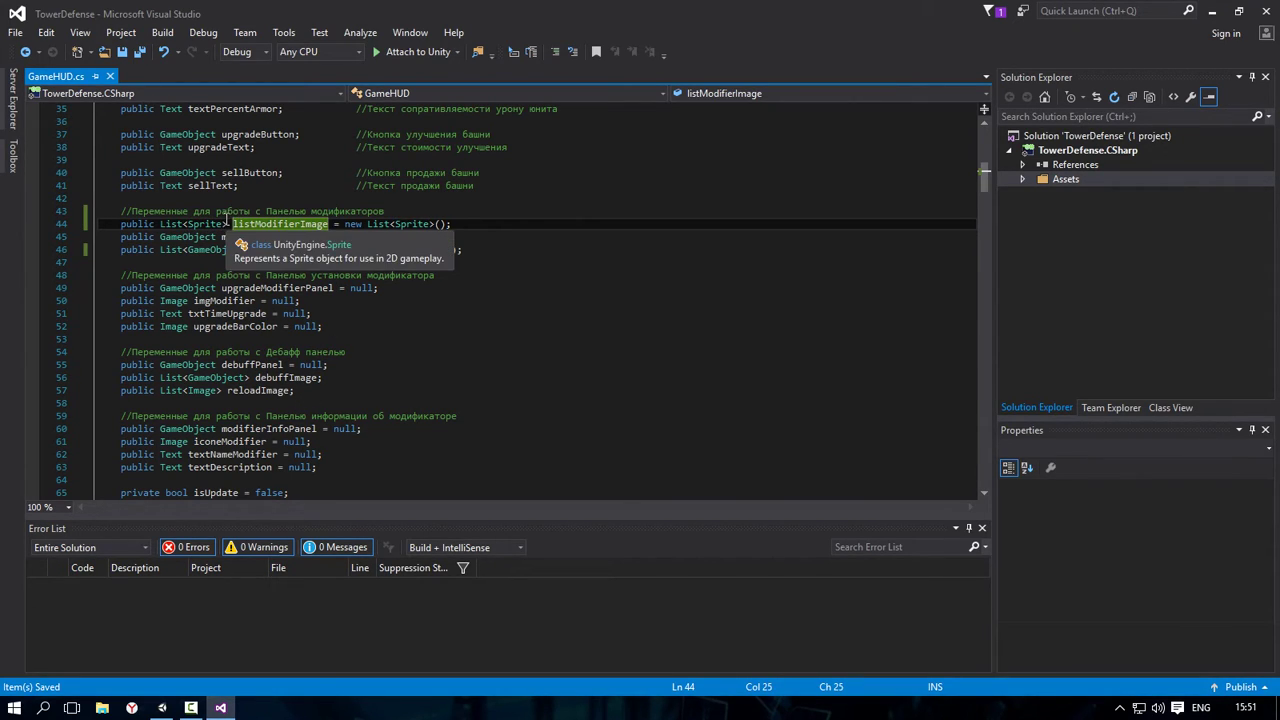
pyautogui.click(256, 224)
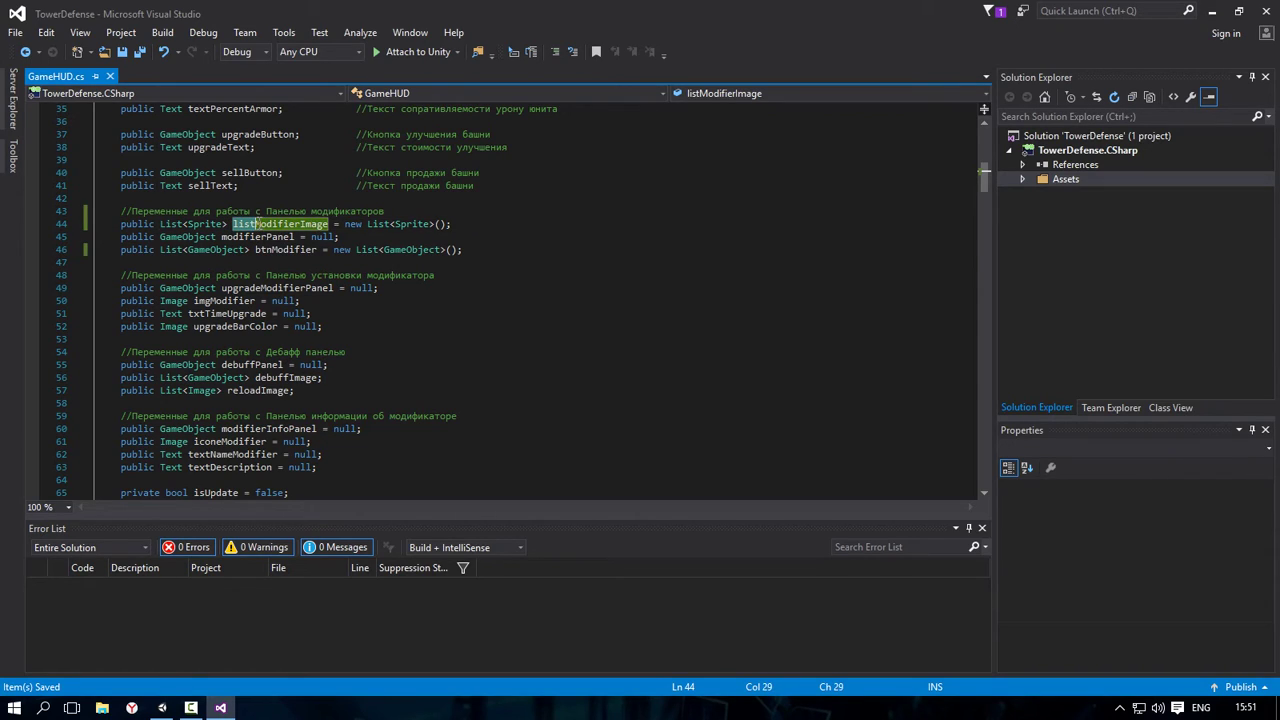
pyautogui.moveTo(256, 224); pyautogui.dragTo(327, 224)
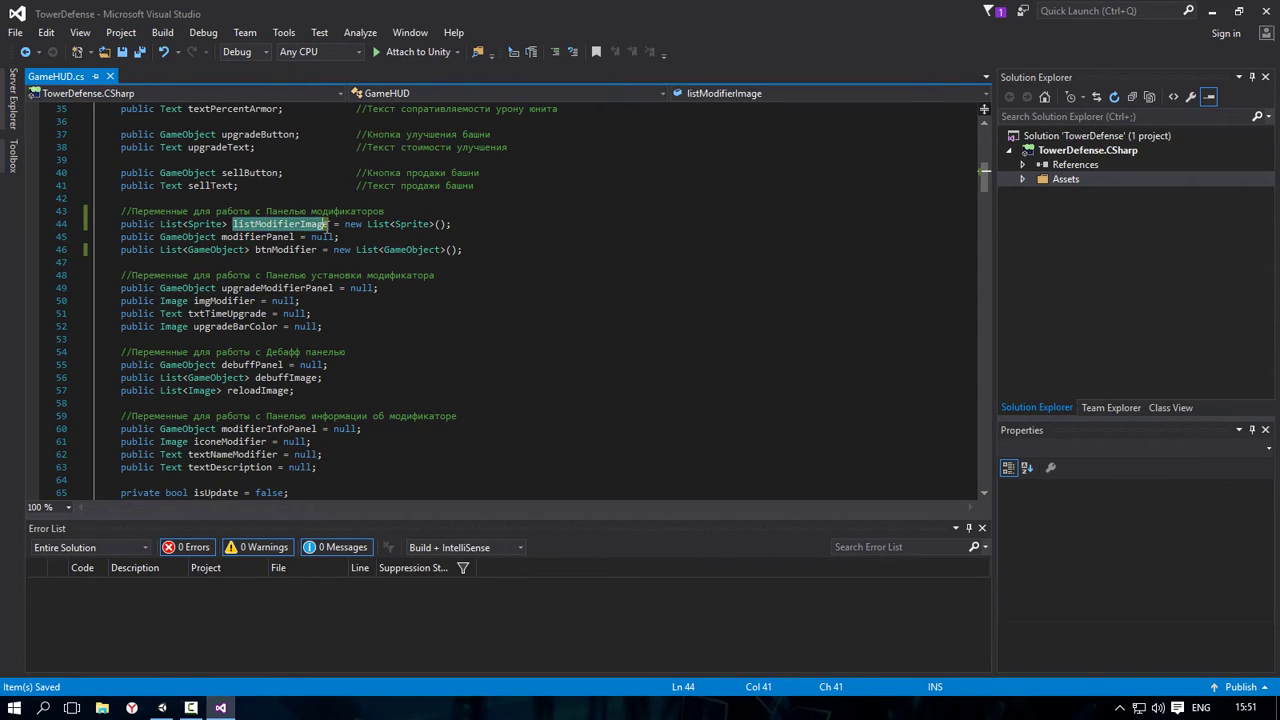
pyautogui.press('End')
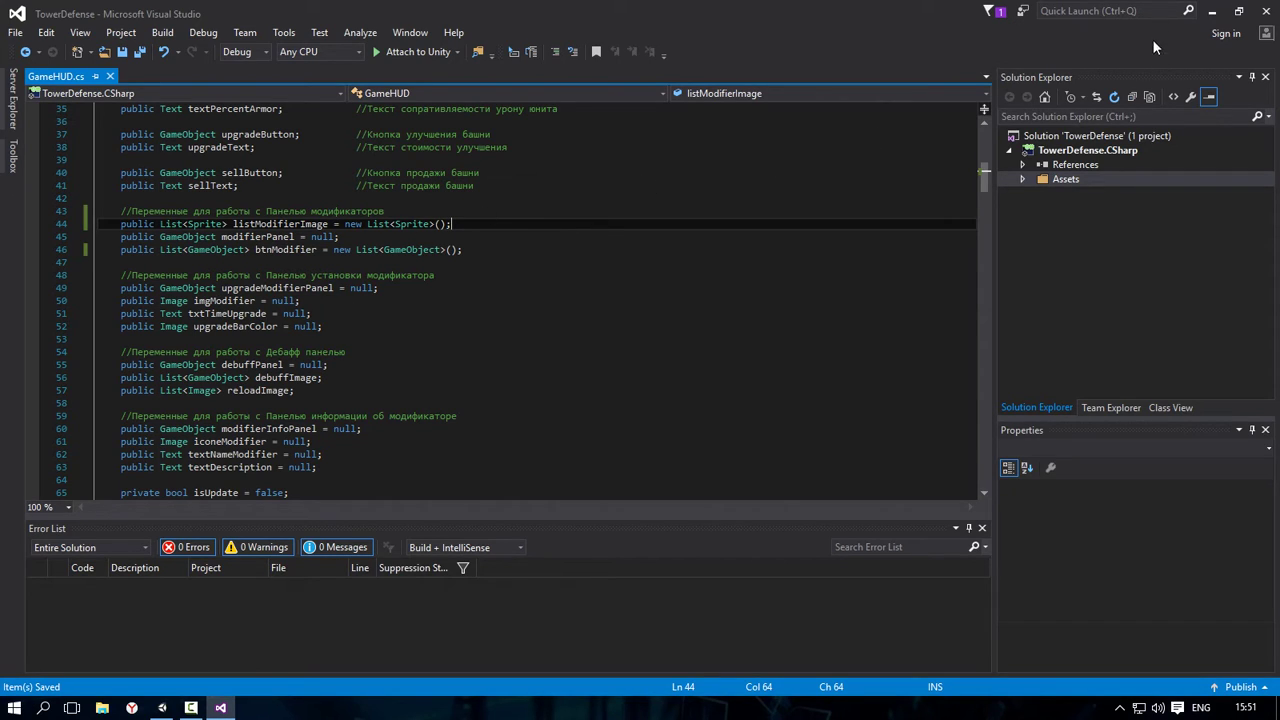
# Step: Select GameWorld and scroll its GameHUD Inspector to the List Modifier Image field
pyautogui.click(1212, 11)
pyautogui.scroll(2, 1181, 152)
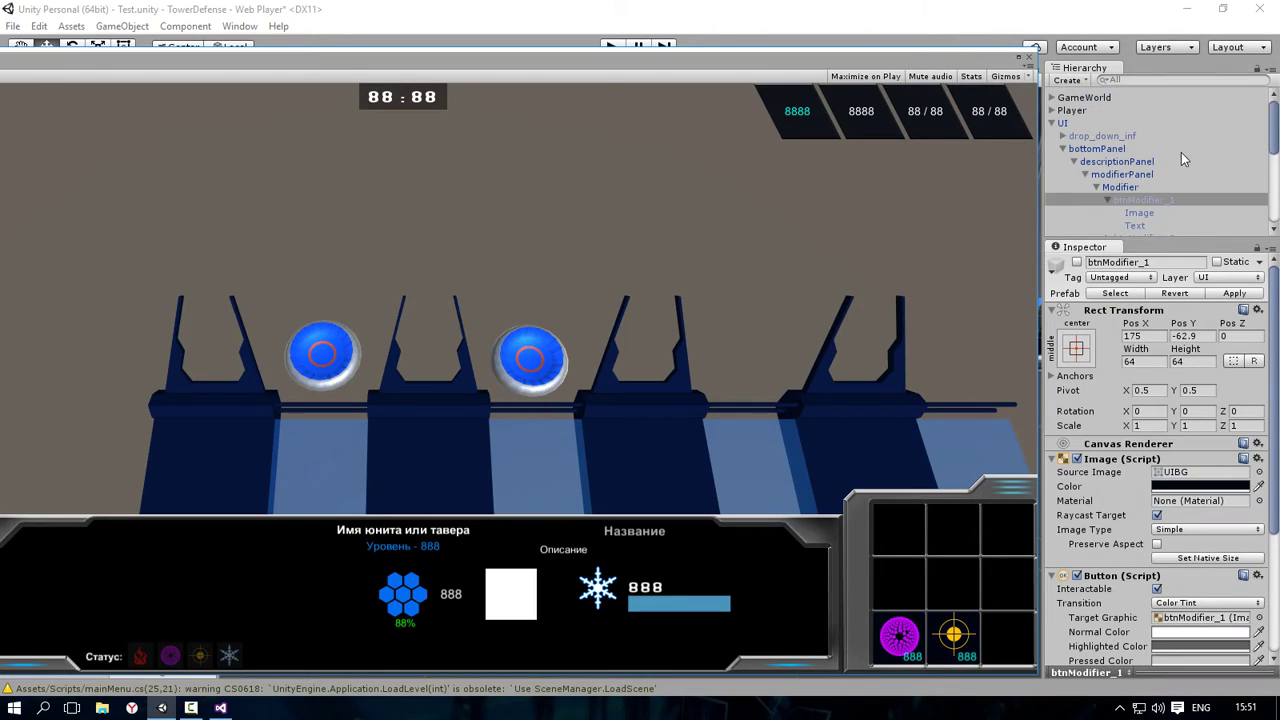
pyautogui.click(1083, 97)
pyautogui.scroll(-5, 1145, 450)
pyautogui.scroll(-3, 1140, 505)
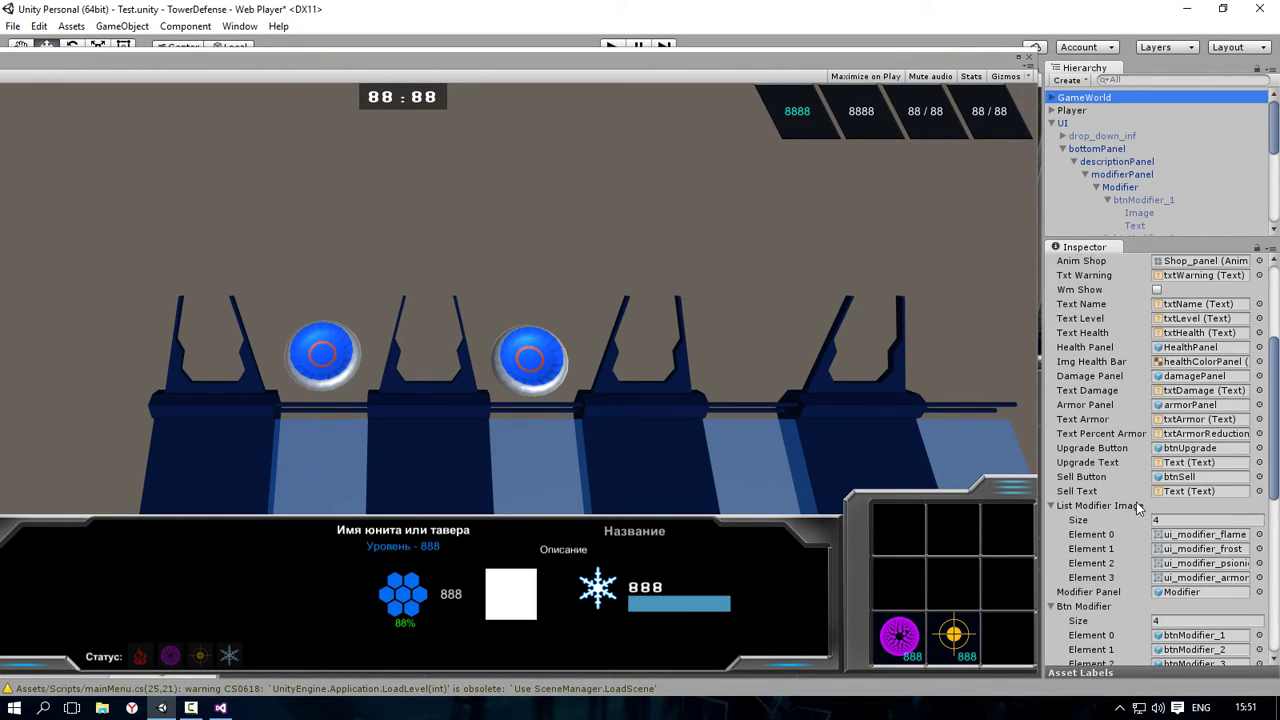
pyautogui.scroll(-2, 1125, 482)
pyautogui.scroll(-3, 1110, 474)
pyautogui.scroll(-2, 1108, 474)
pyautogui.scroll(-2, 1108, 478)
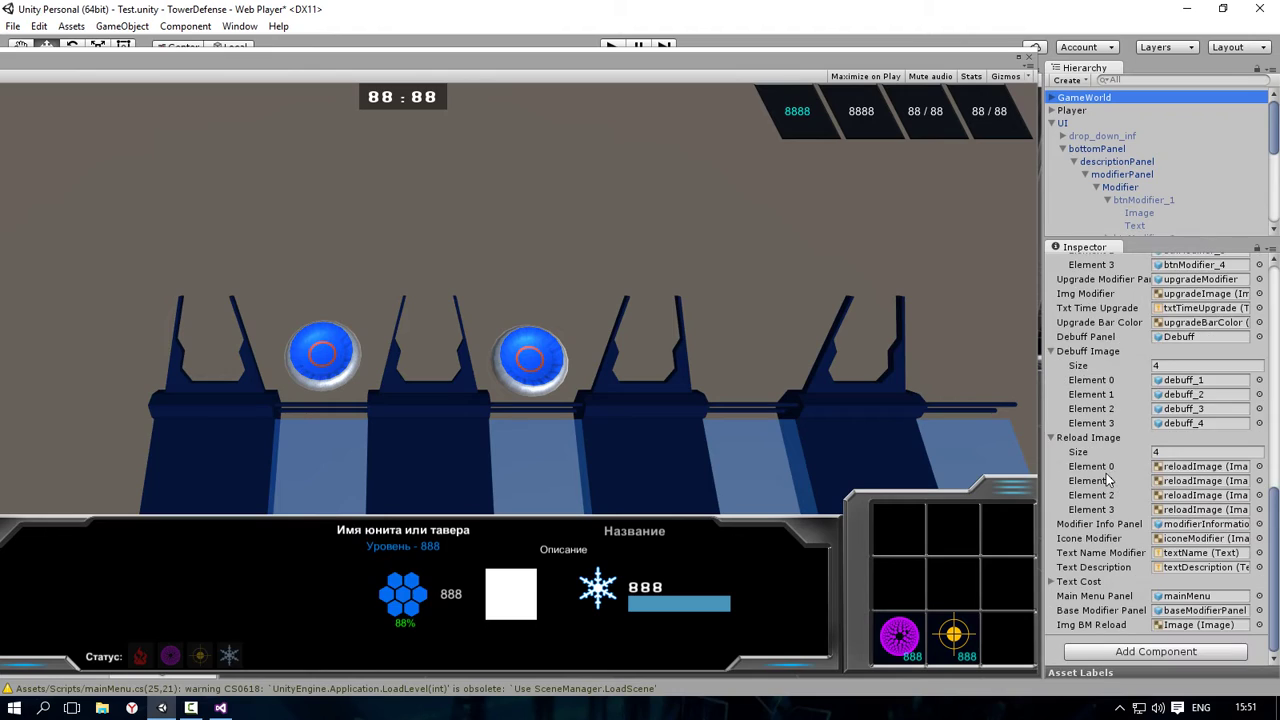
pyautogui.scroll(3, 1108, 474)
pyautogui.scroll(3, 1108, 474)
pyautogui.scroll(3, 1108, 474)
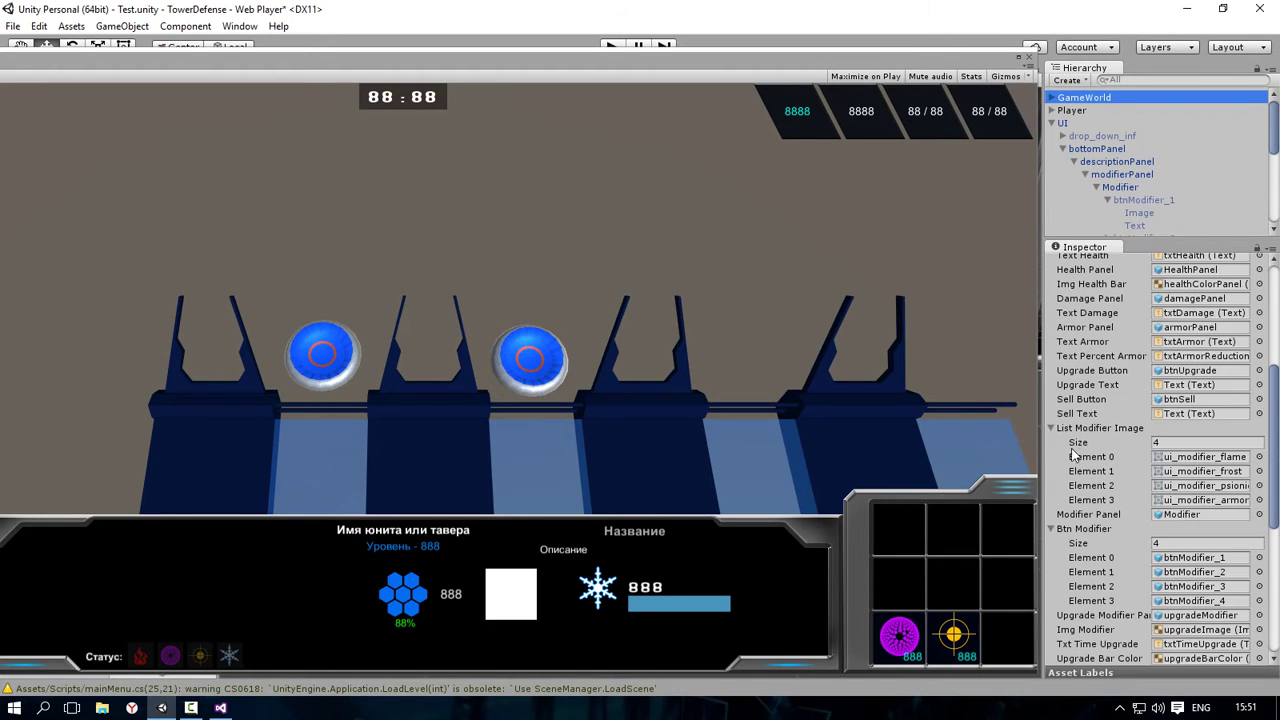
# Step: Check Element 0's sprite chooser without changes, shrink the Game view, and return to GameHUD.cs
pyautogui.click(1173, 457)
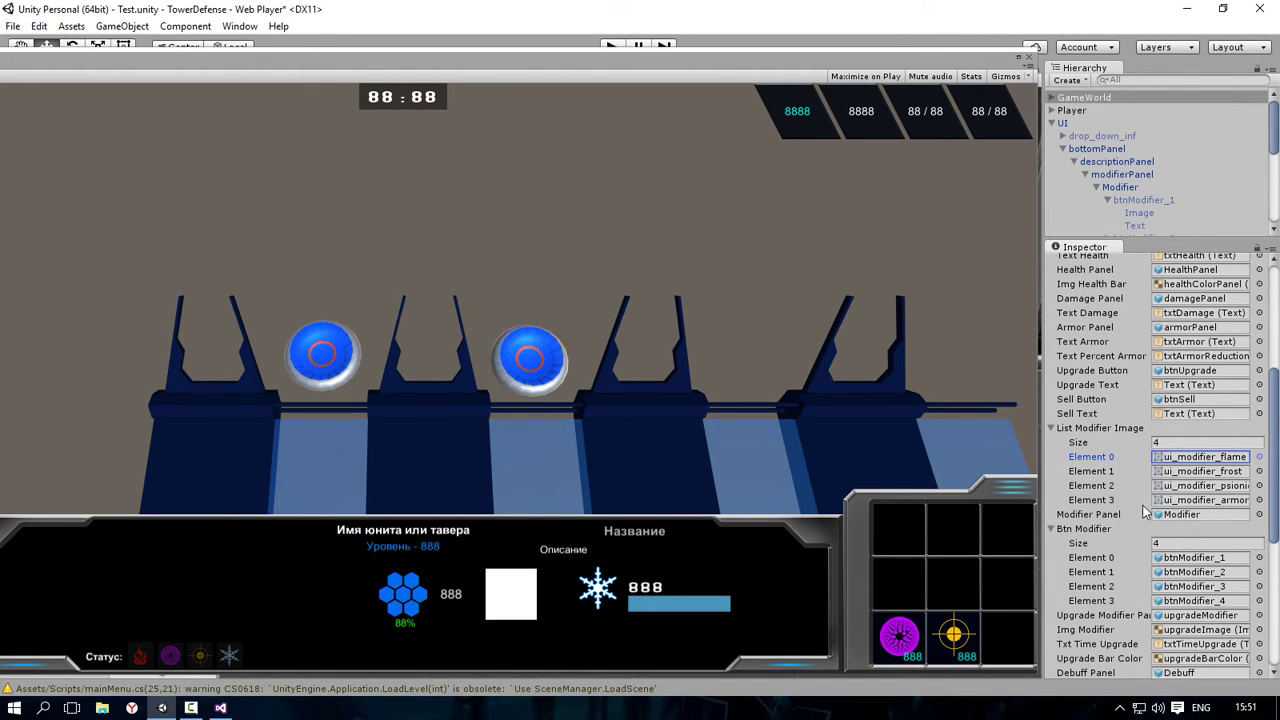
pyautogui.click(1259, 457)
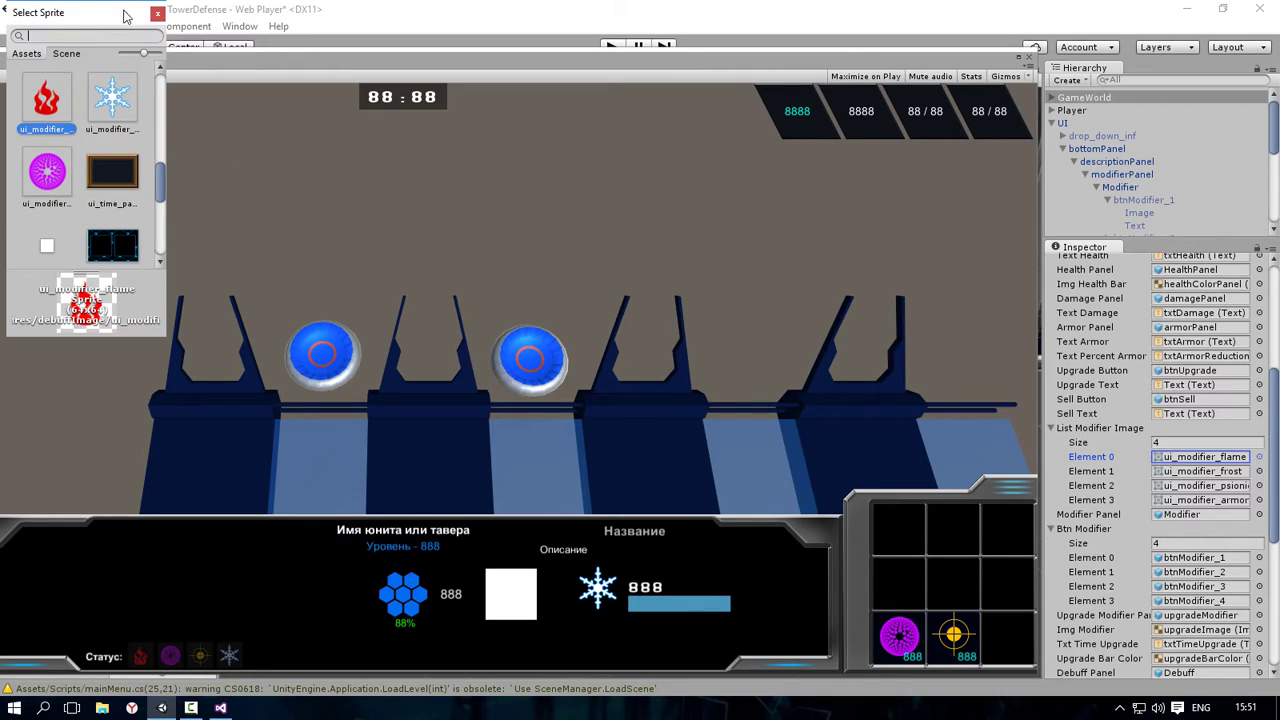
pyautogui.moveTo(110, 23); pyautogui.dragTo(478, 160)
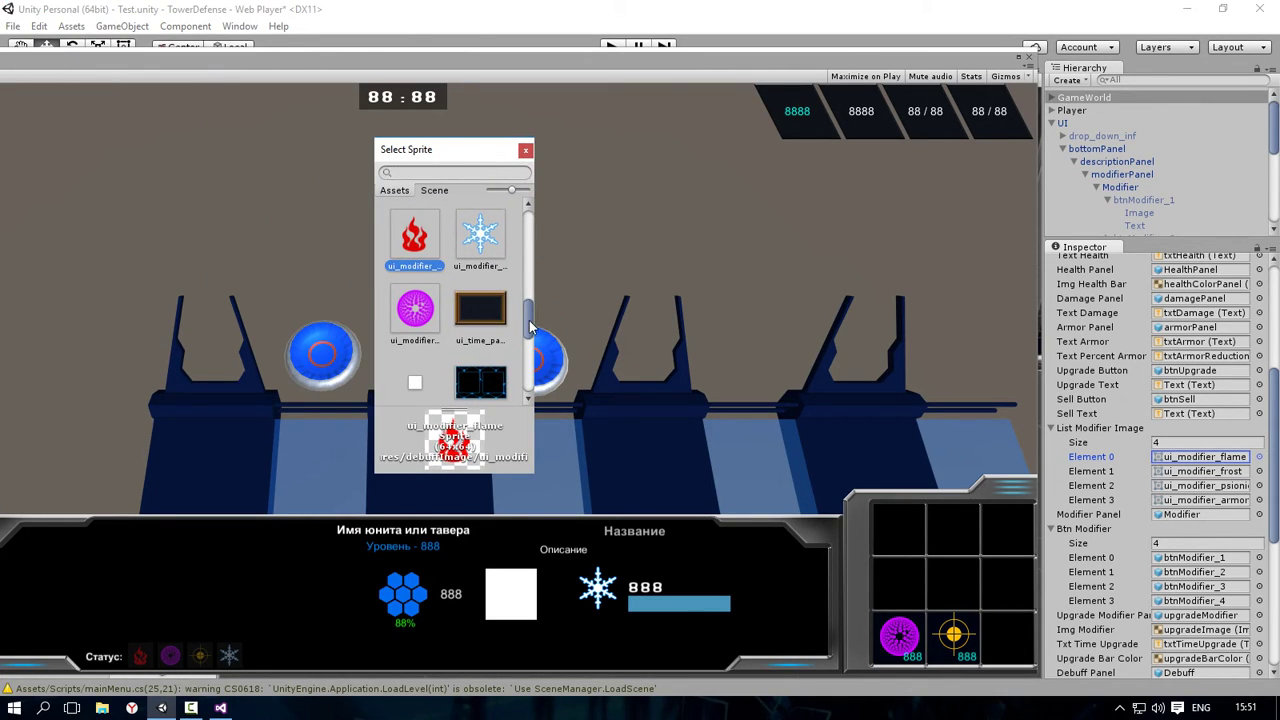
pyautogui.scroll(1, 533, 327)
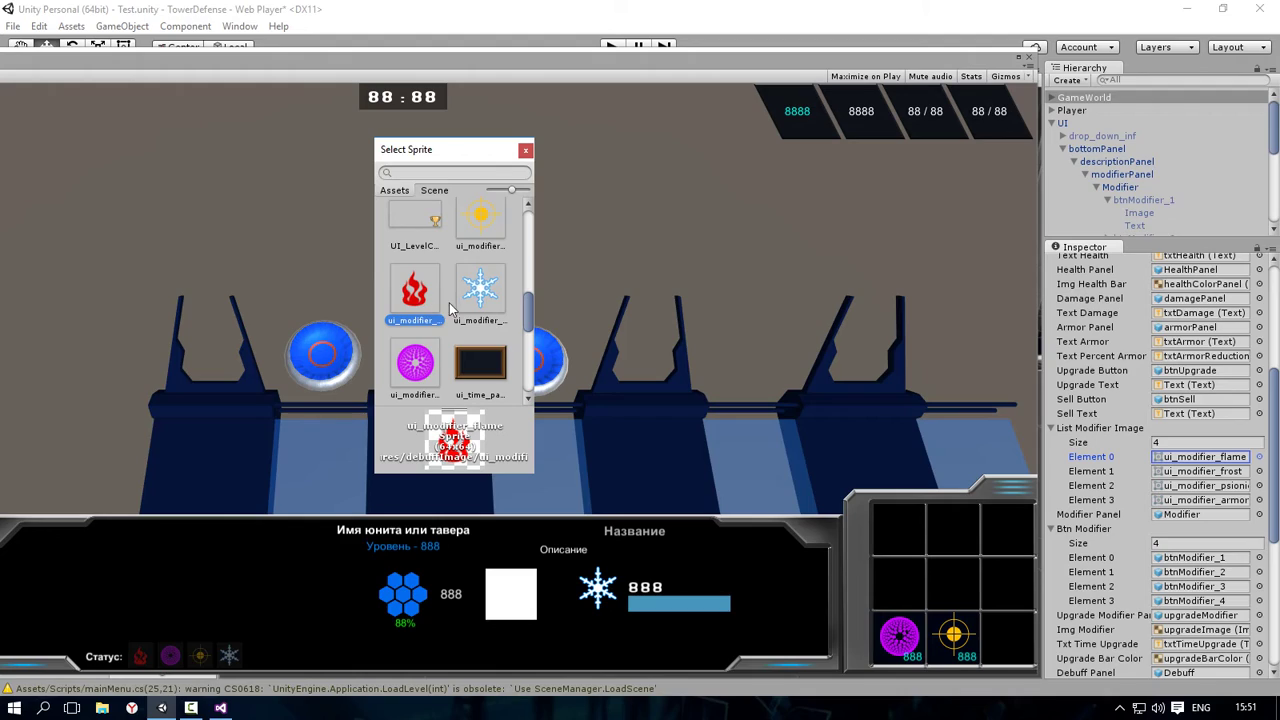
pyautogui.click(526, 151)
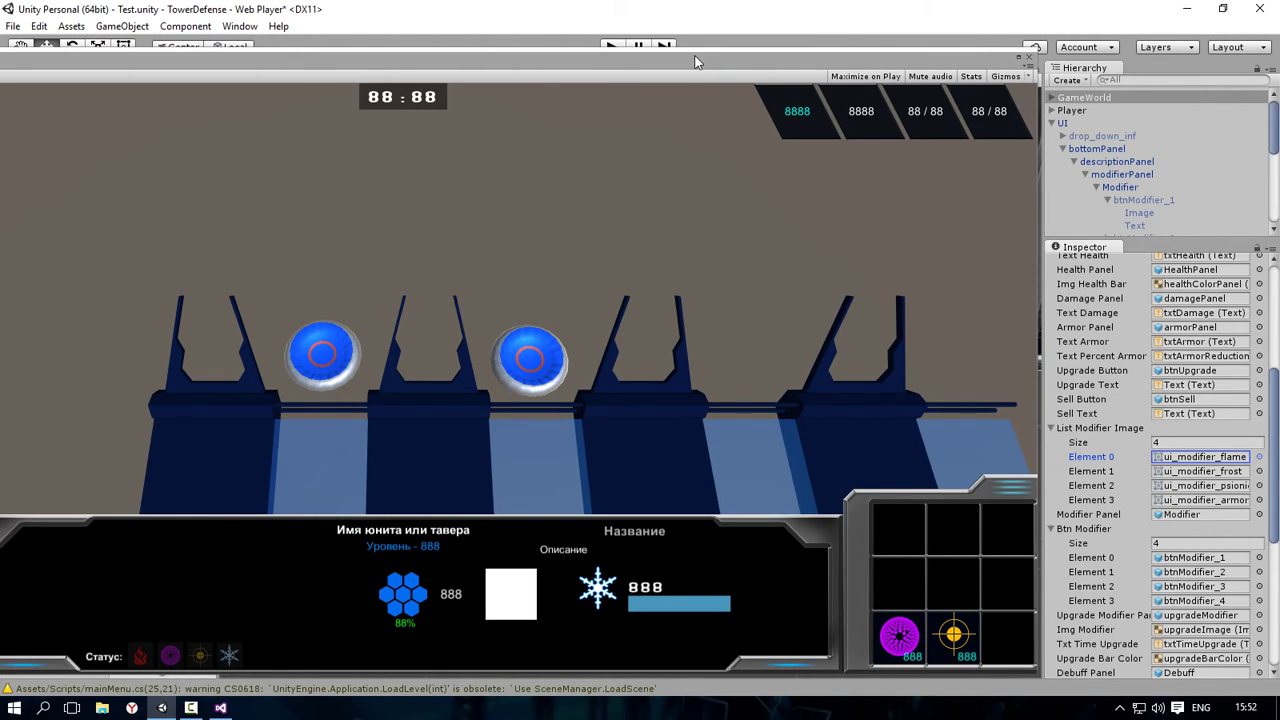
pyautogui.moveTo(691, 51); pyautogui.dragTo(672, 390)
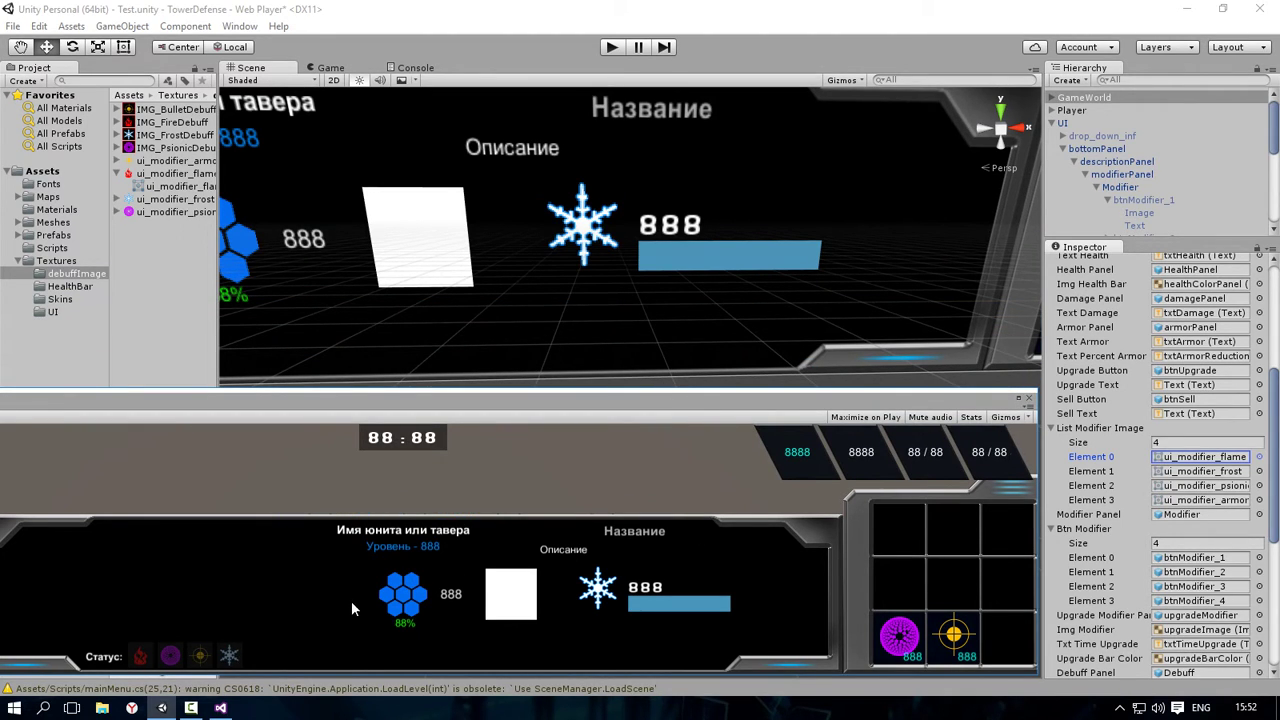
pyautogui.click(220, 707)
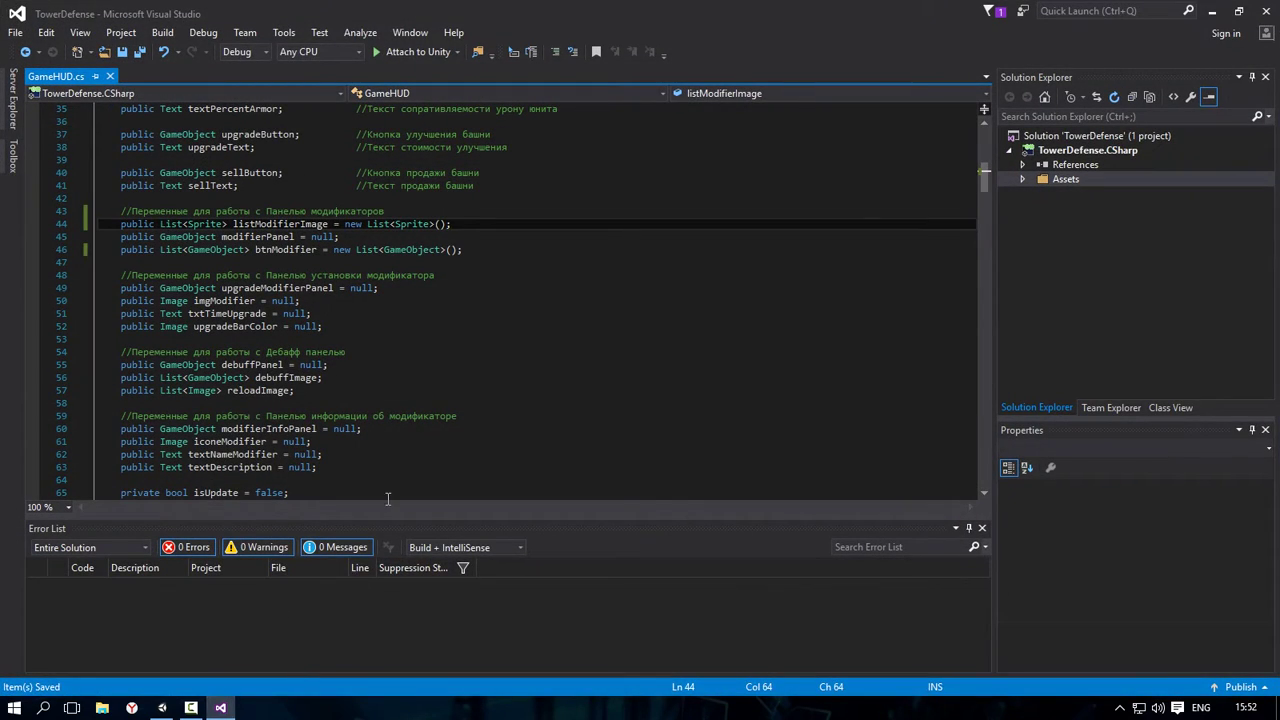
# Step: Check the listModifierImage, modifierPanel and List<GameObject> declarations on lines 44–46, then minimise Visual Studio
pyautogui.click(472, 231)
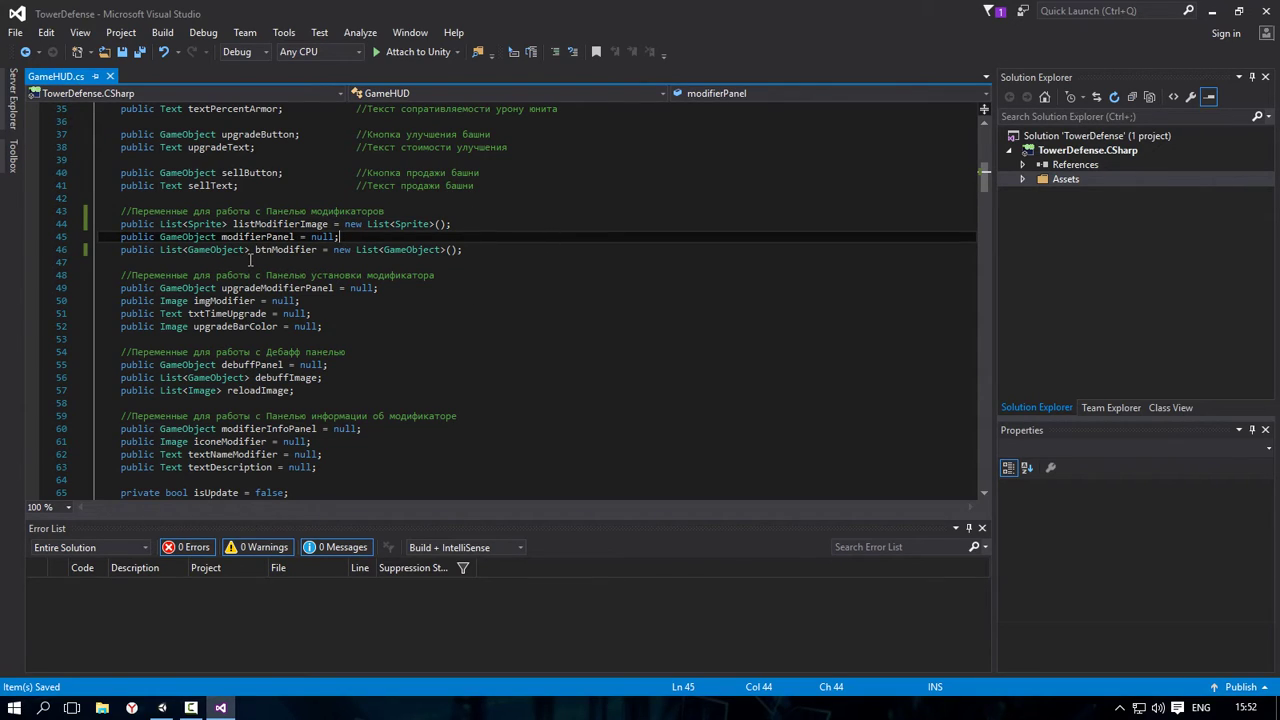
pyautogui.click(262, 224)
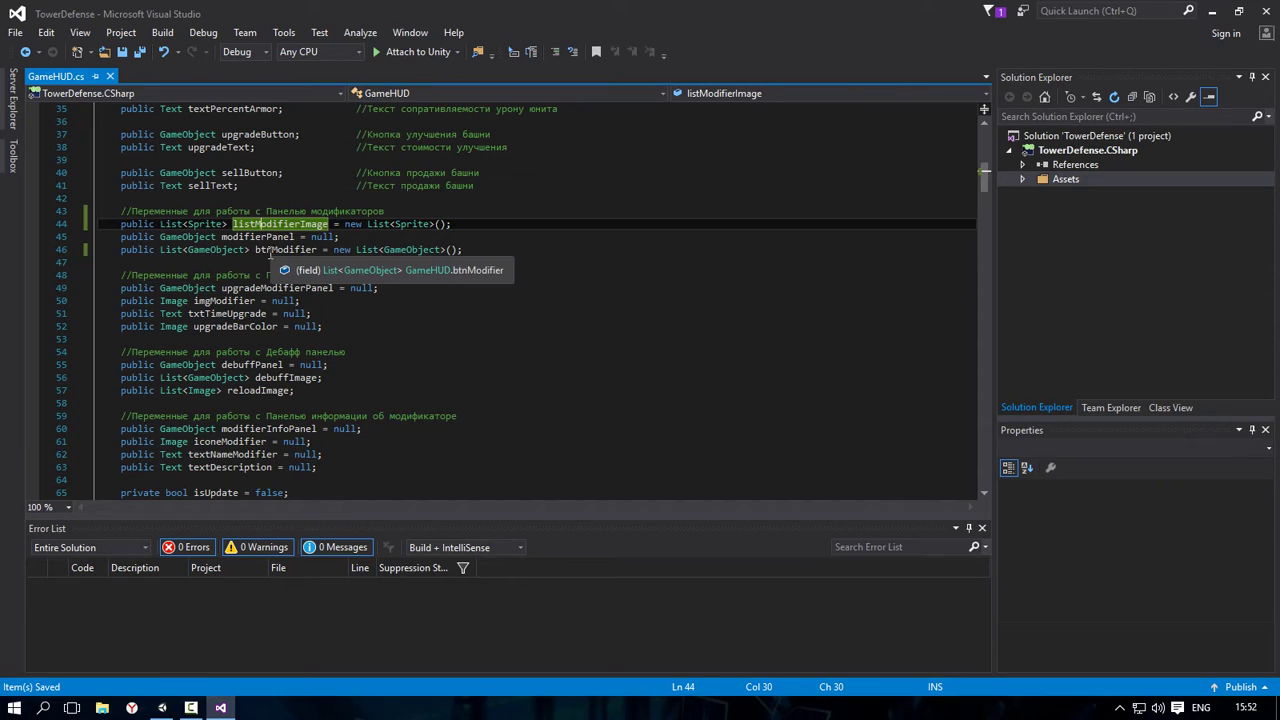
pyautogui.click(218, 249)
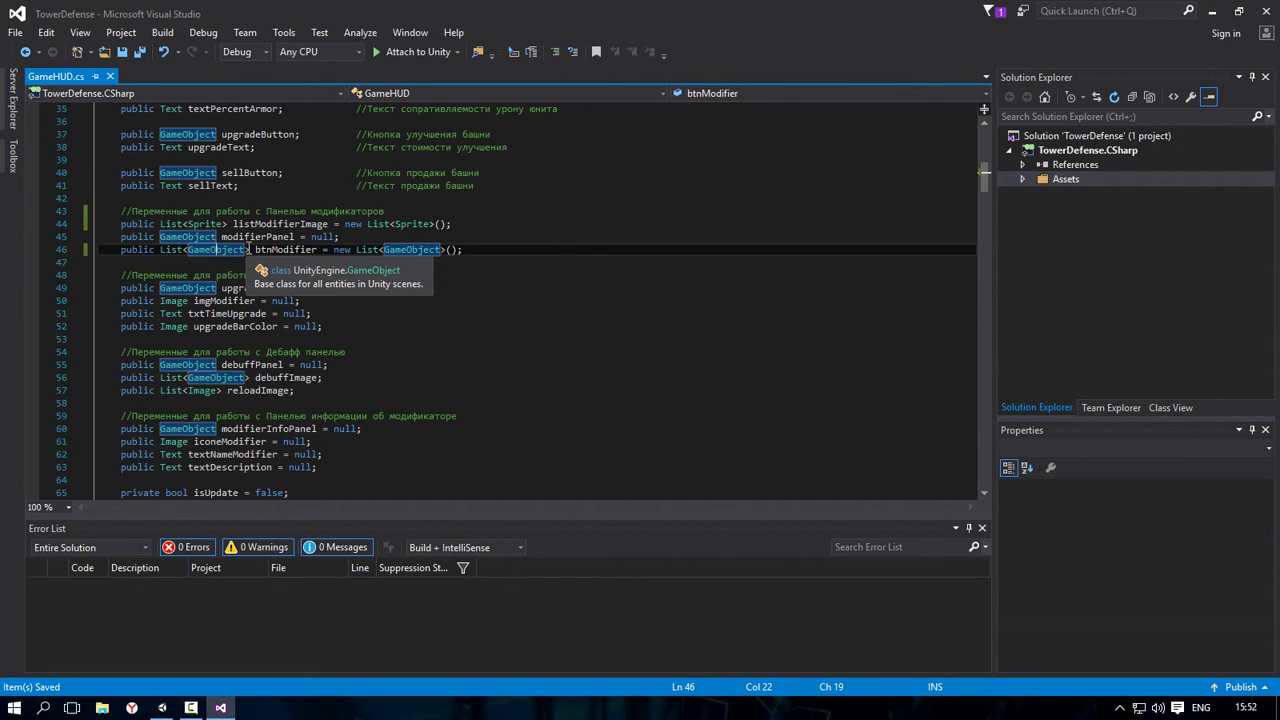
pyautogui.click(250, 249)
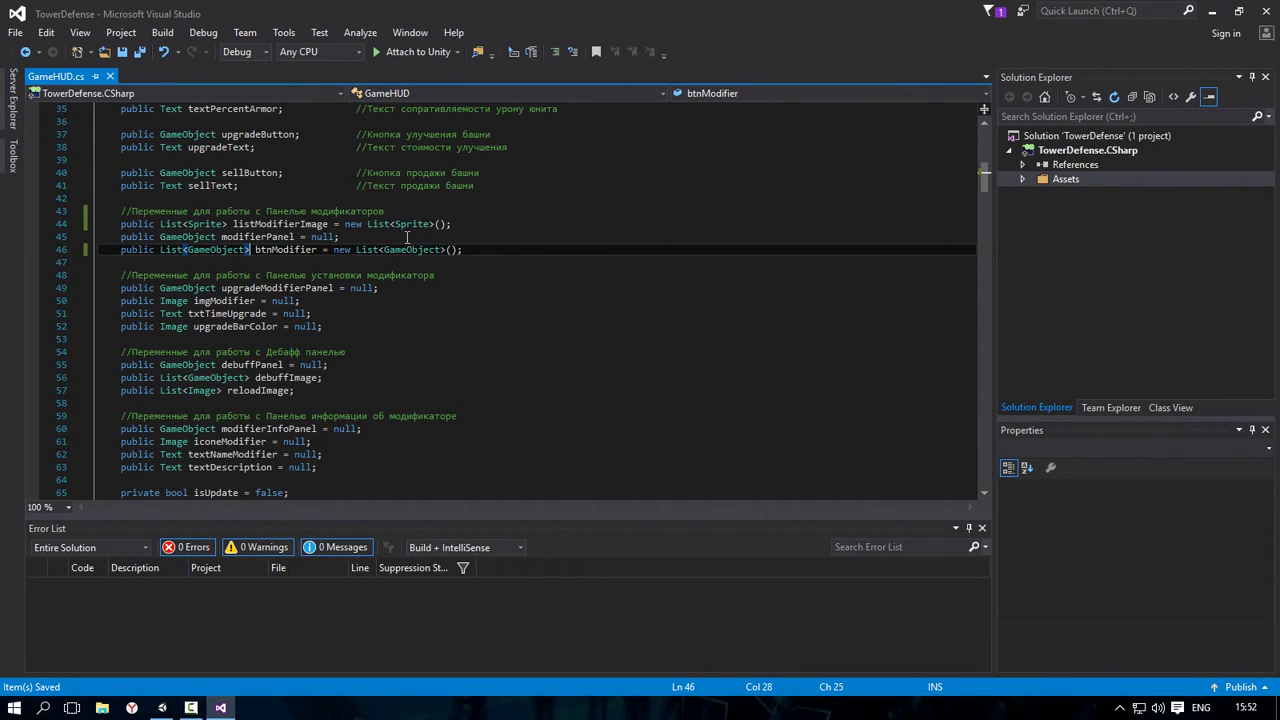
pyautogui.click(477, 249)
pyautogui.click(1211, 12)
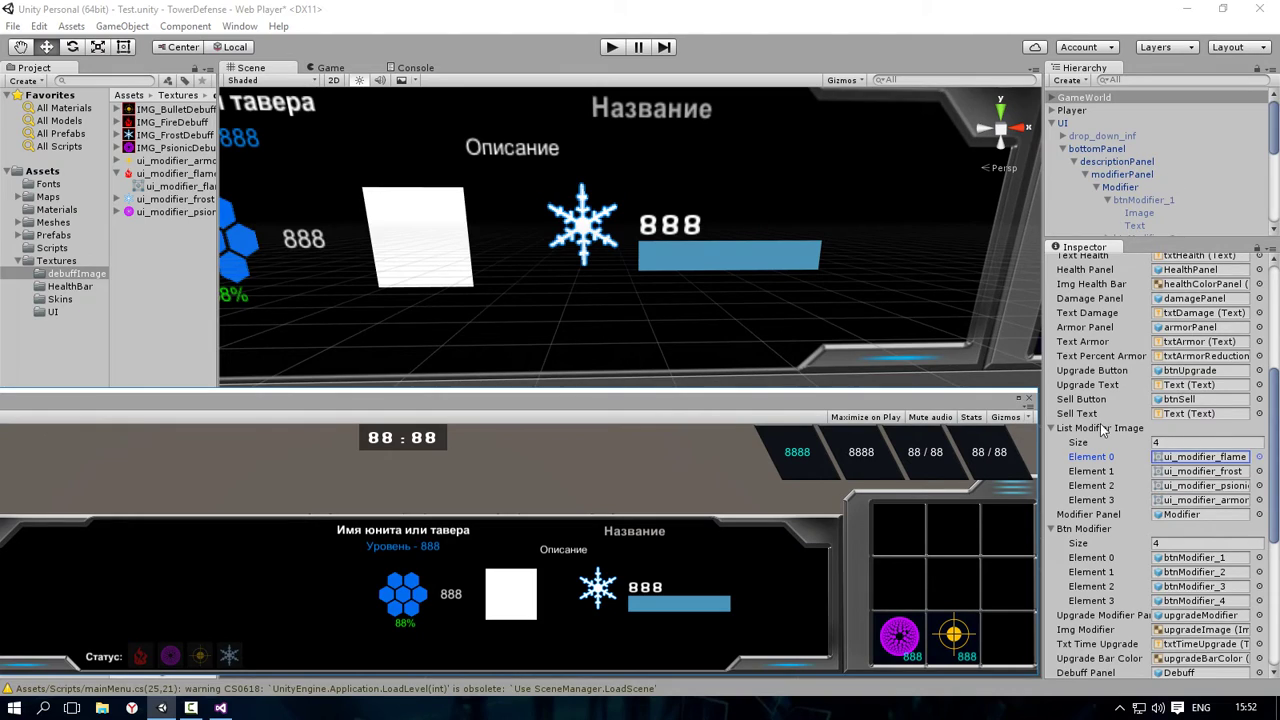
# Step: Confirm List Modifier Image and Btn Modifier hold four entries each, and collapse ui_modifier_flame
pyautogui.scroll(-2, 1205, 510)
pyautogui.scroll(-3, 1205, 510)
pyautogui.scroll(-2, 1205, 510)
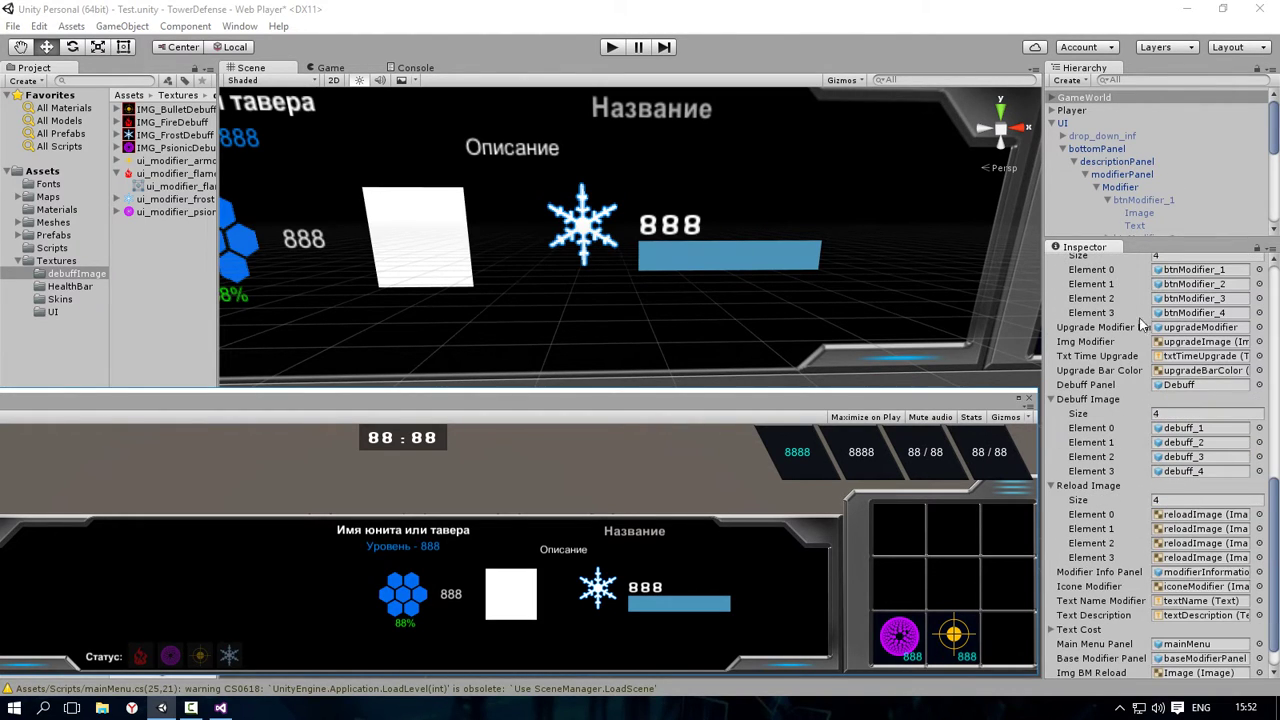
pyautogui.scroll(-2, 1170, 303)
pyautogui.scroll(2, 1162, 620)
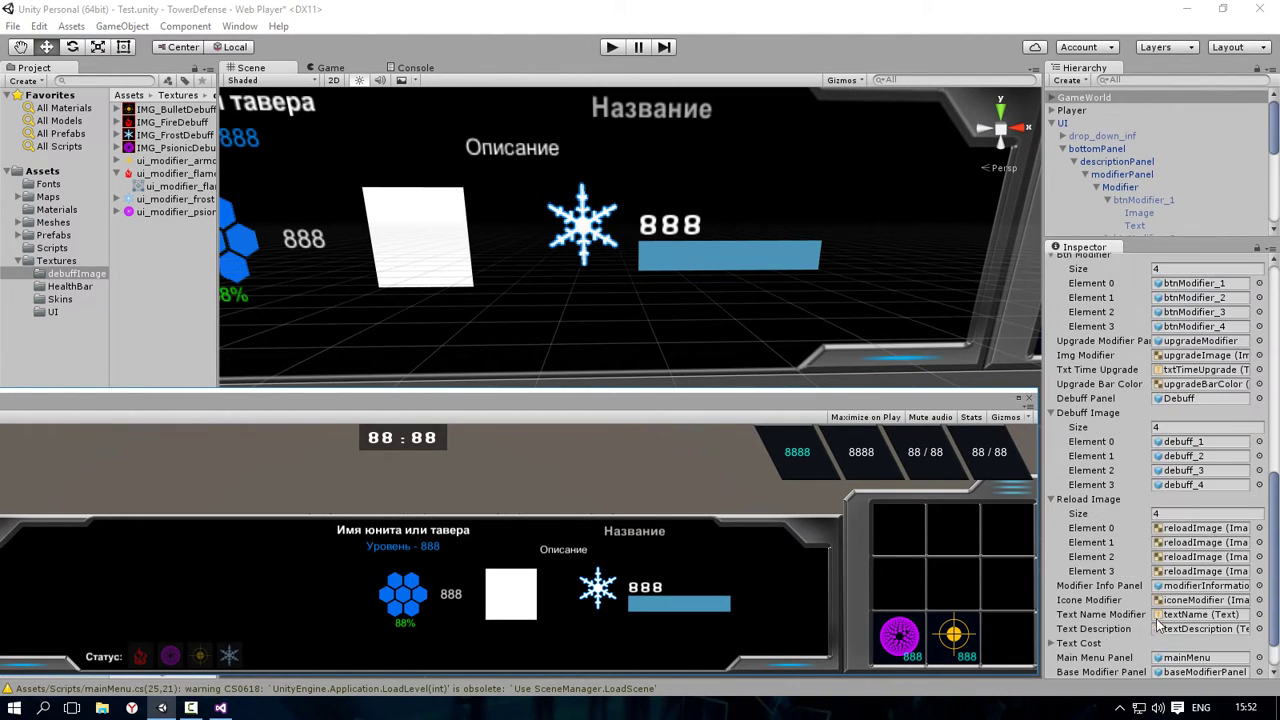
pyautogui.scroll(3, 1152, 492)
pyautogui.scroll(2, 1164, 363)
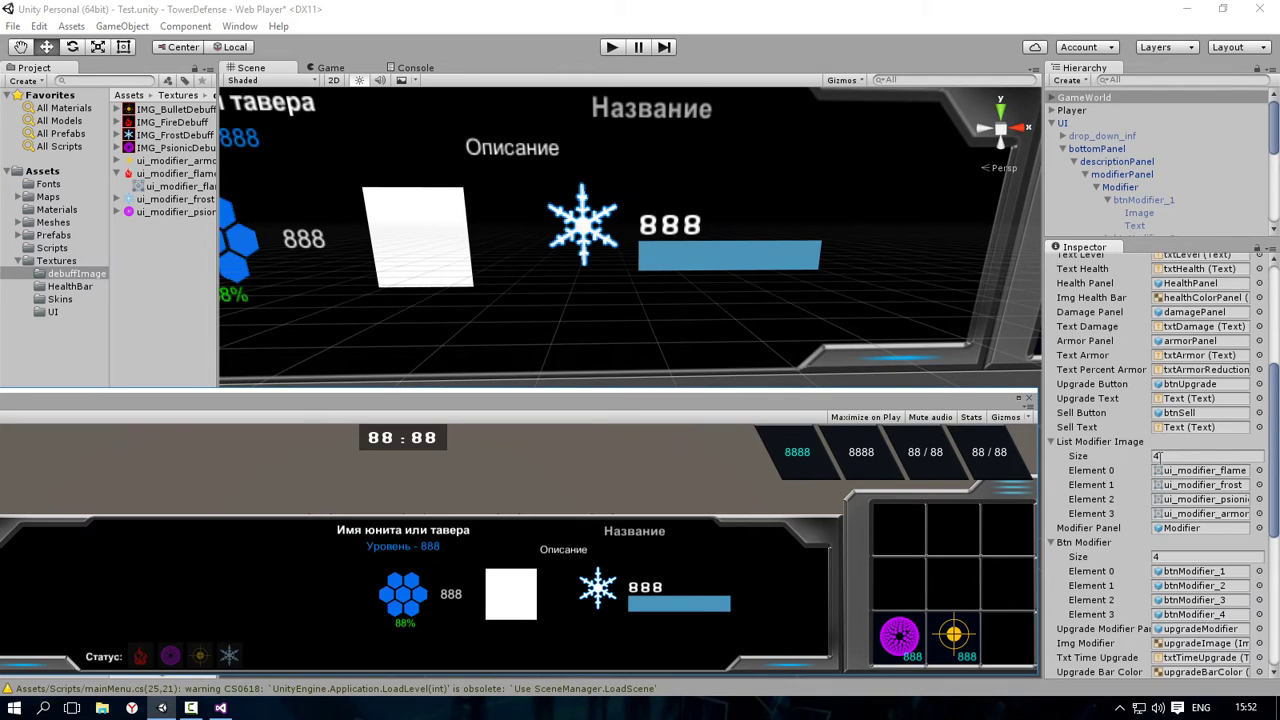
pyautogui.click(1169, 456)
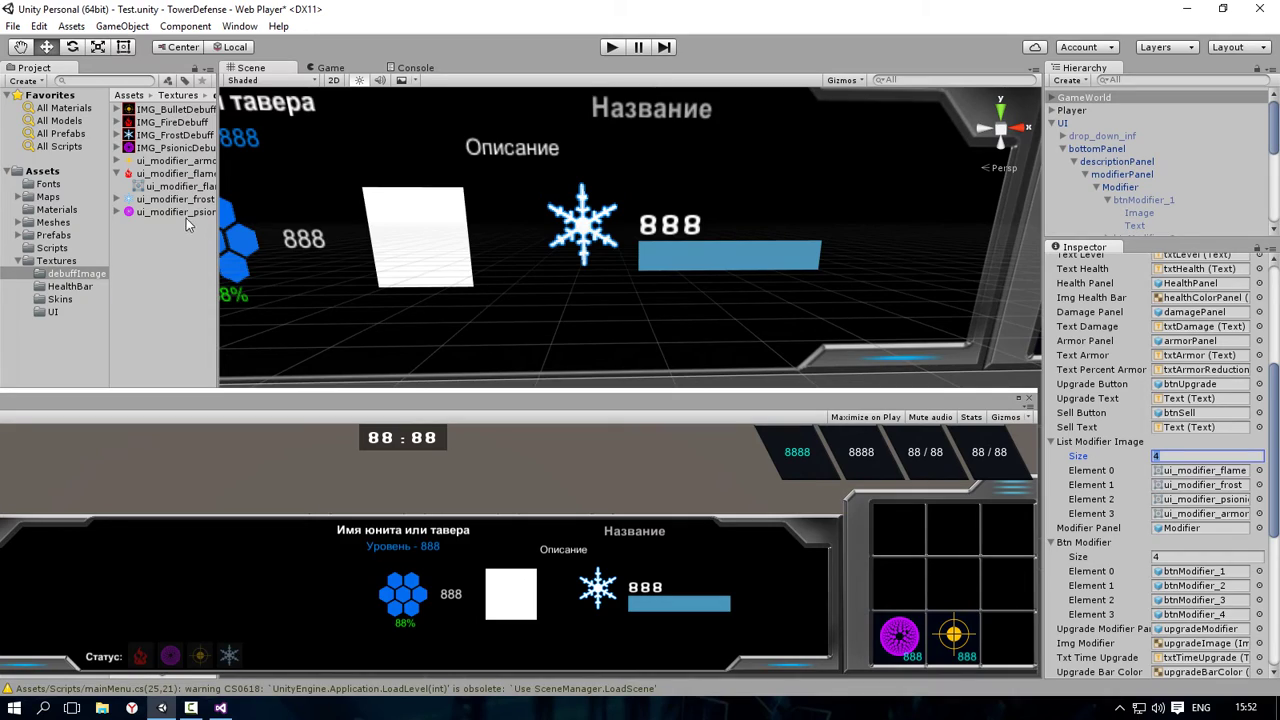
pyautogui.click(118, 175)
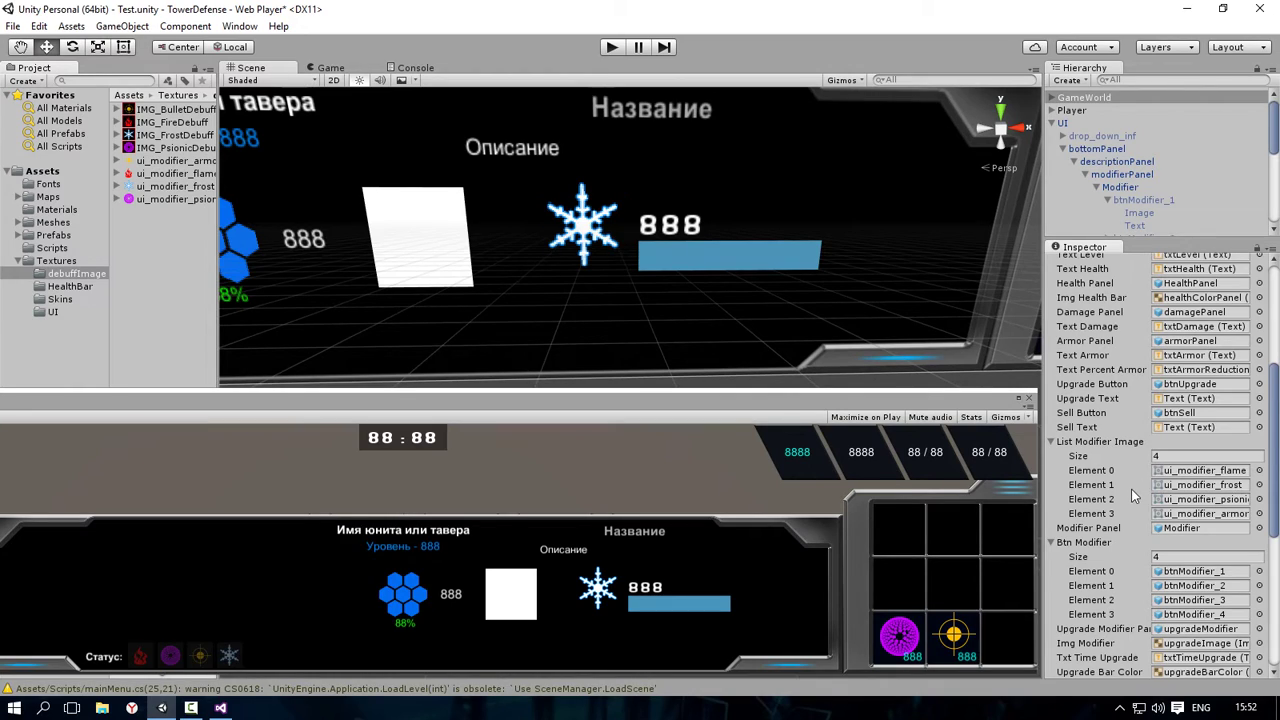
# Step: Collapse btnModifier_1 and Modifier, and toggle modifierPanel off and on to see what it contains
pyautogui.click(1106, 200)
pyautogui.click(1097, 188)
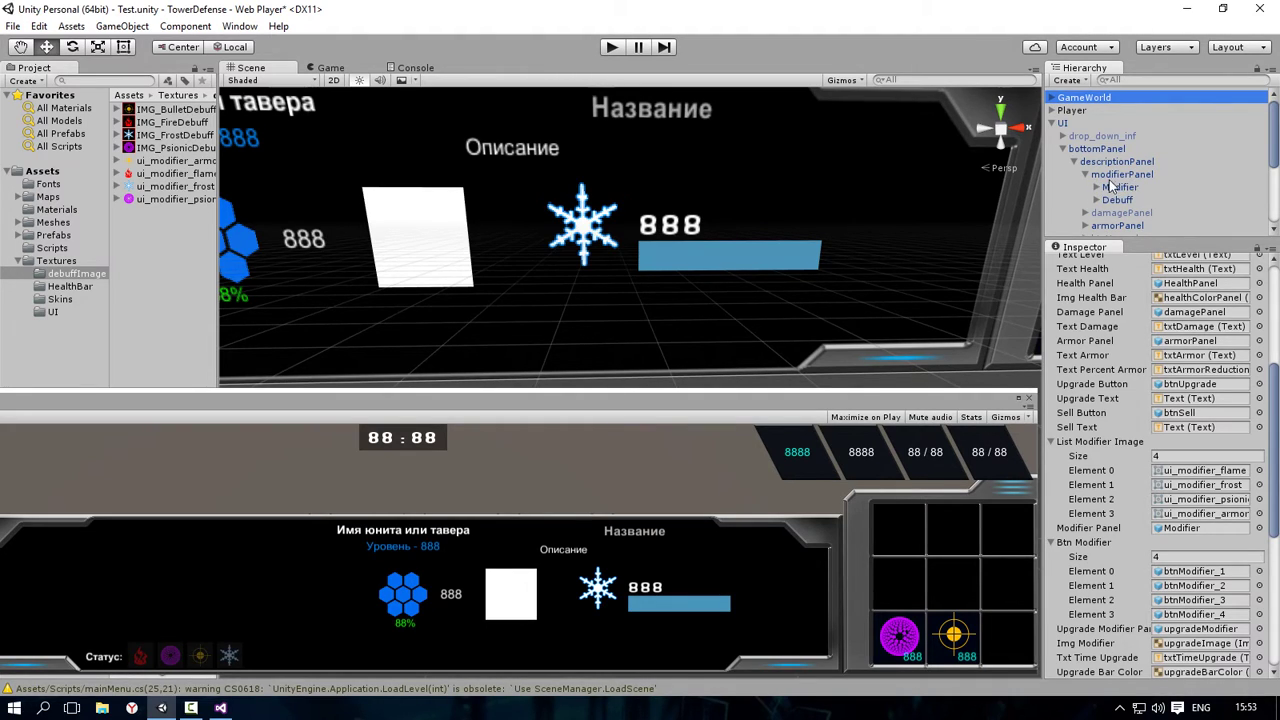
pyautogui.click(1121, 176)
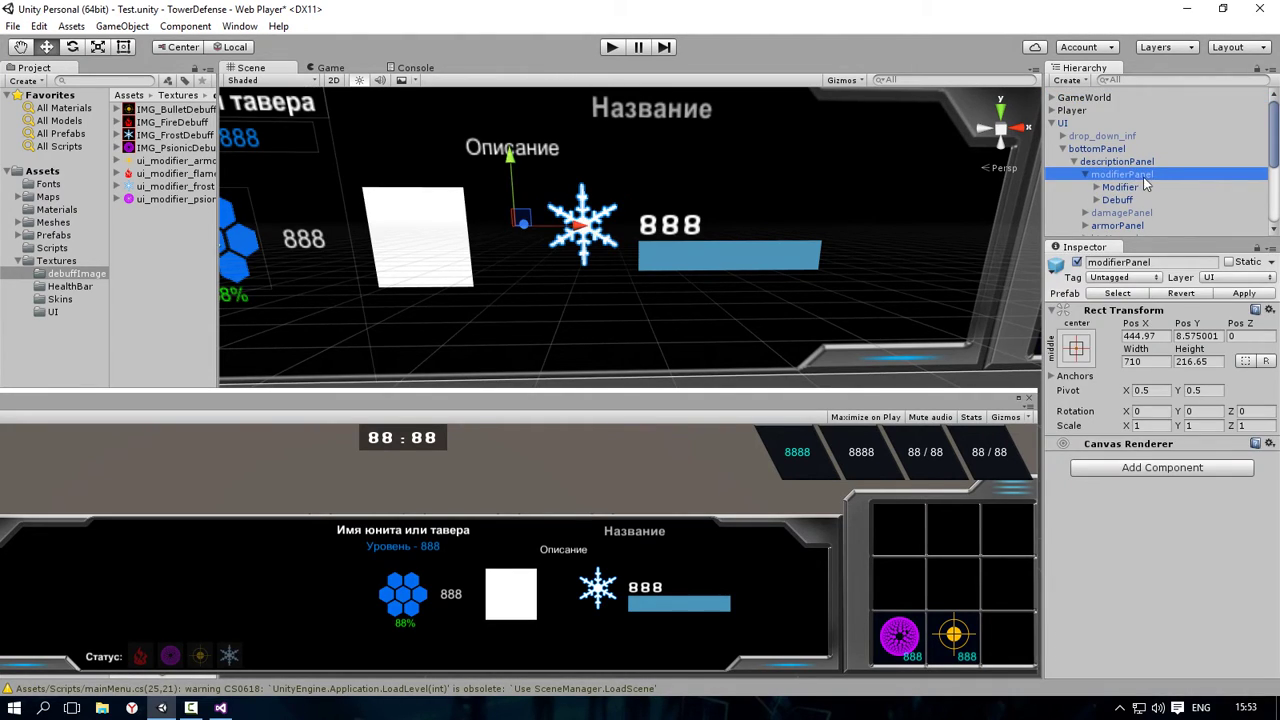
pyautogui.click(1077, 263)
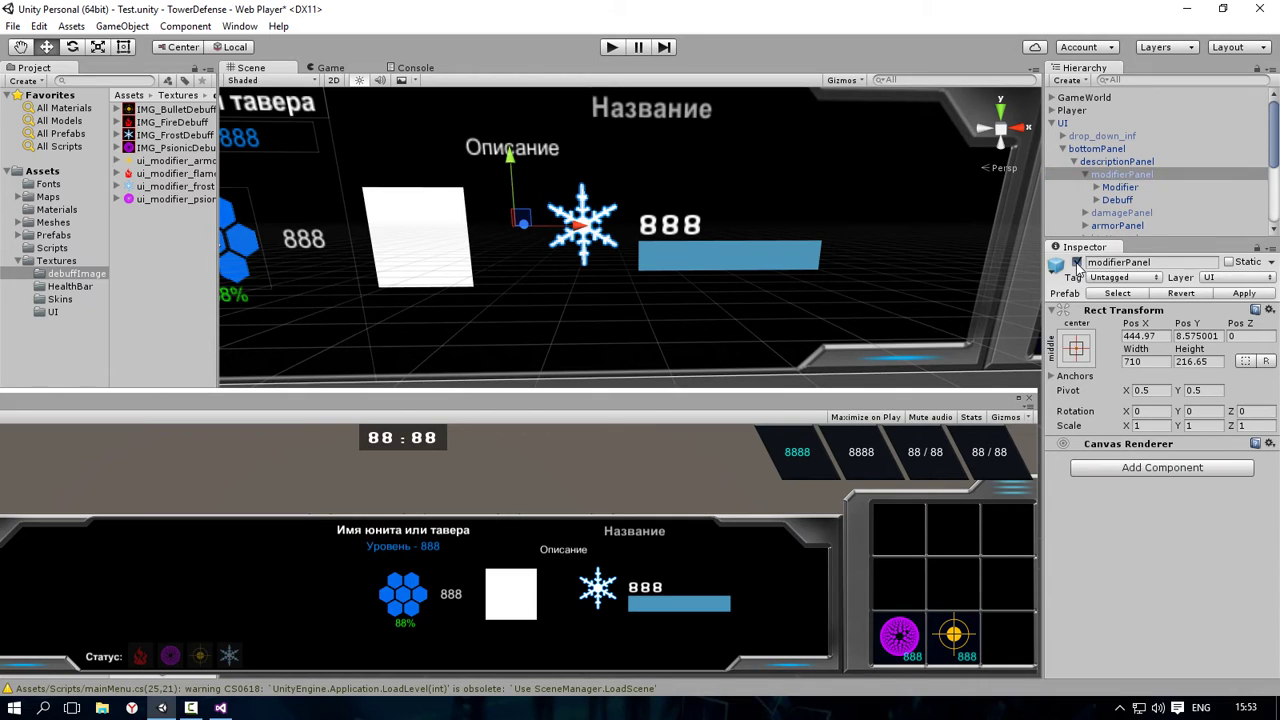
pyautogui.click(1076, 263)
pyautogui.click(1077, 263)
pyautogui.click(1076, 263)
pyautogui.click(1119, 187)
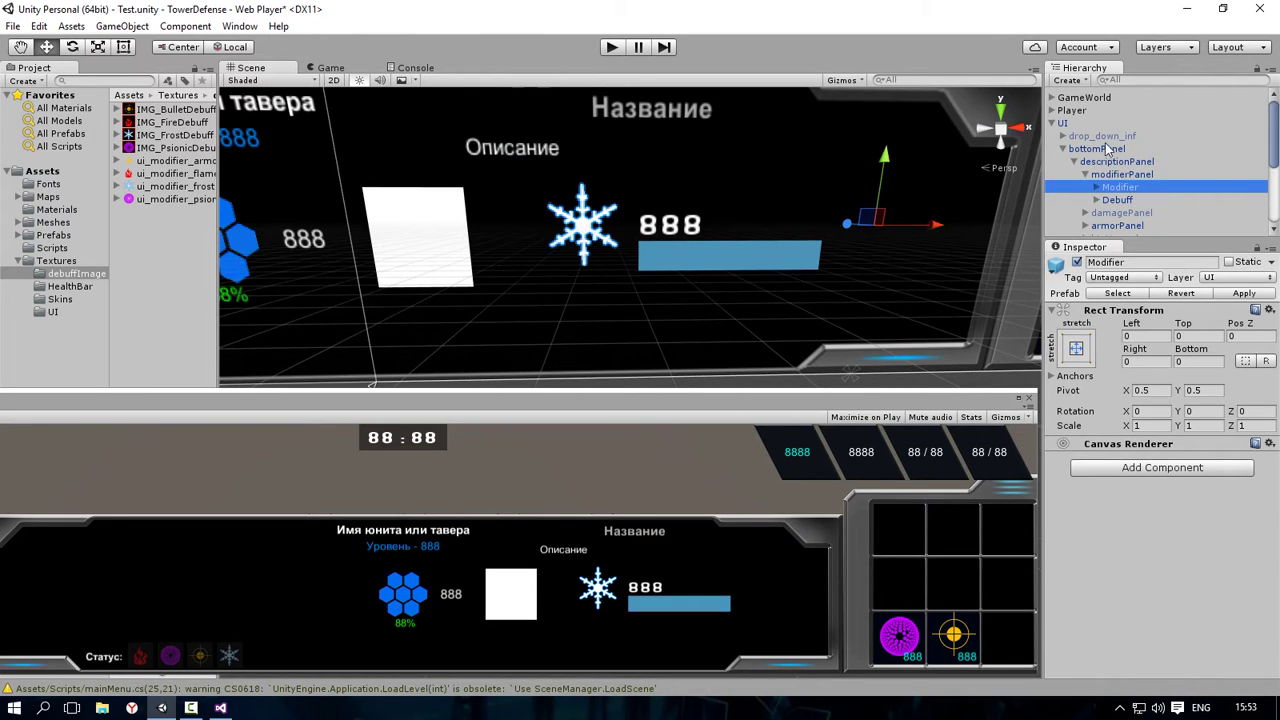
# Step: Assign the Modifier object to the Modifier Panel field of GameWorld's Game HUD
pyautogui.click(1095, 97)
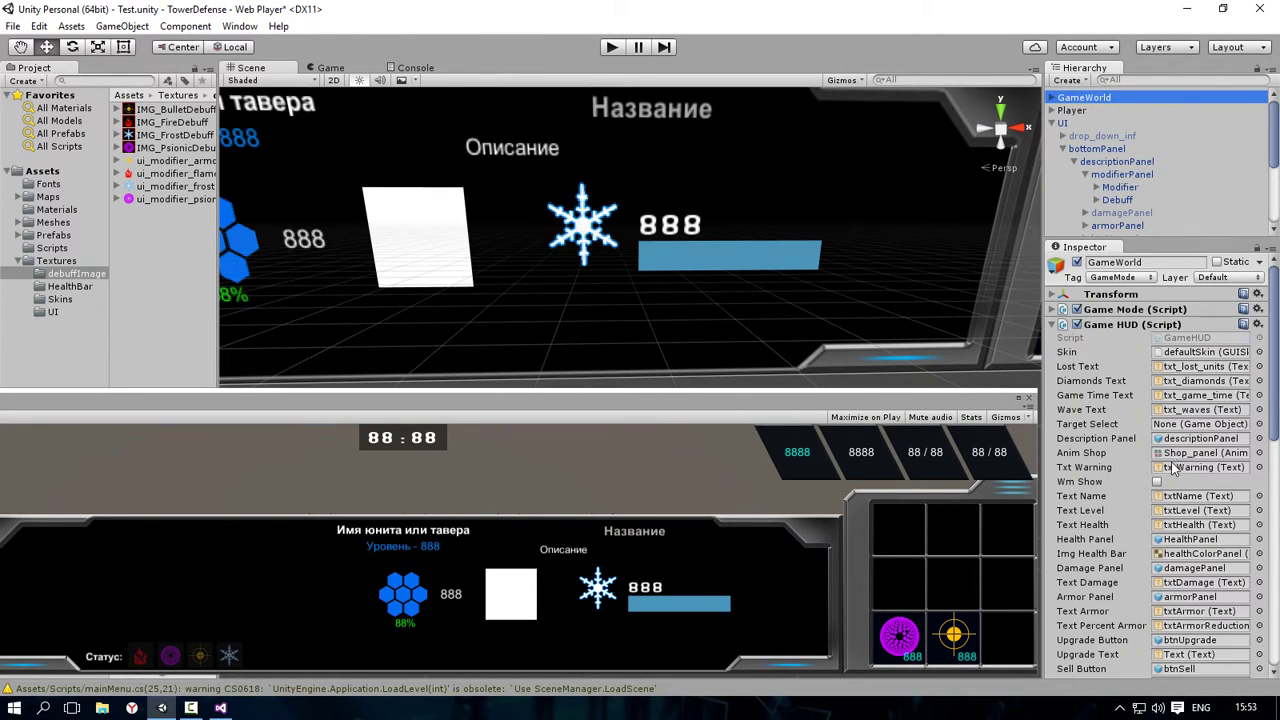
pyautogui.scroll(-5, 1170, 455)
pyautogui.scroll(-5, 1168, 441)
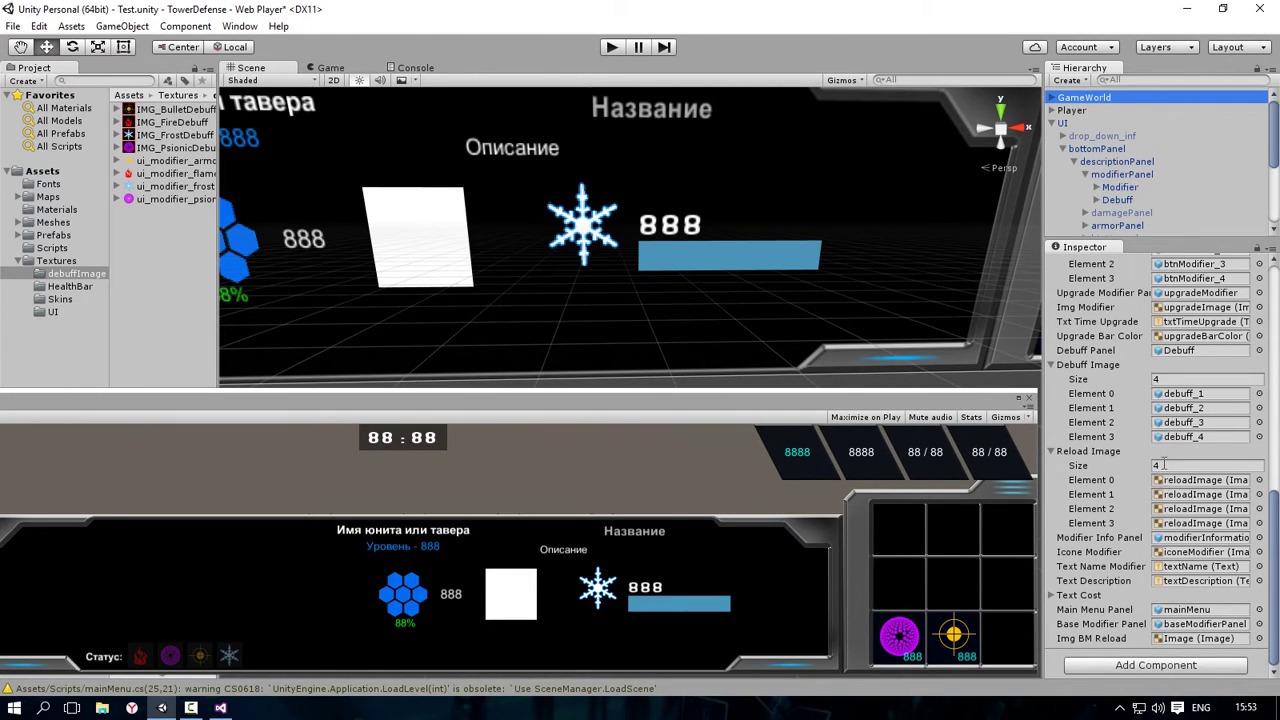
pyautogui.scroll(2, 1174, 404)
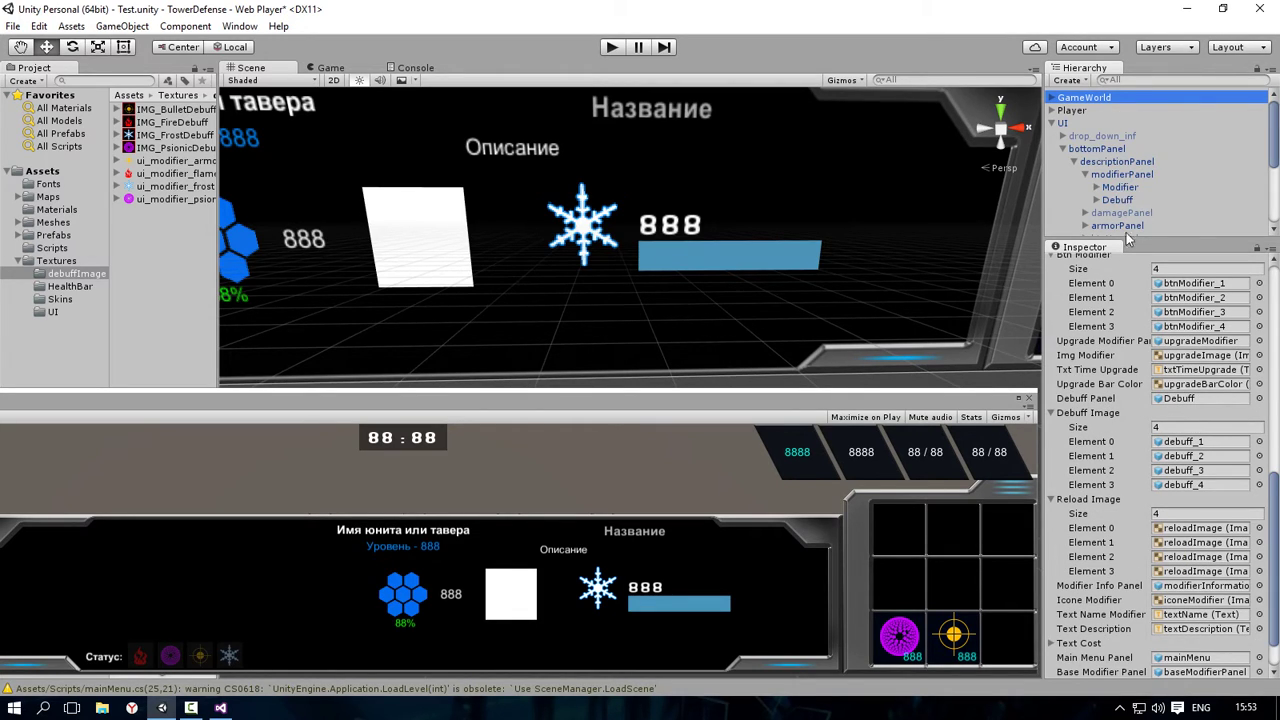
pyautogui.scroll(2, 1117, 396)
pyautogui.scroll(2, 1117, 393)
pyautogui.scroll(2, 1117, 390)
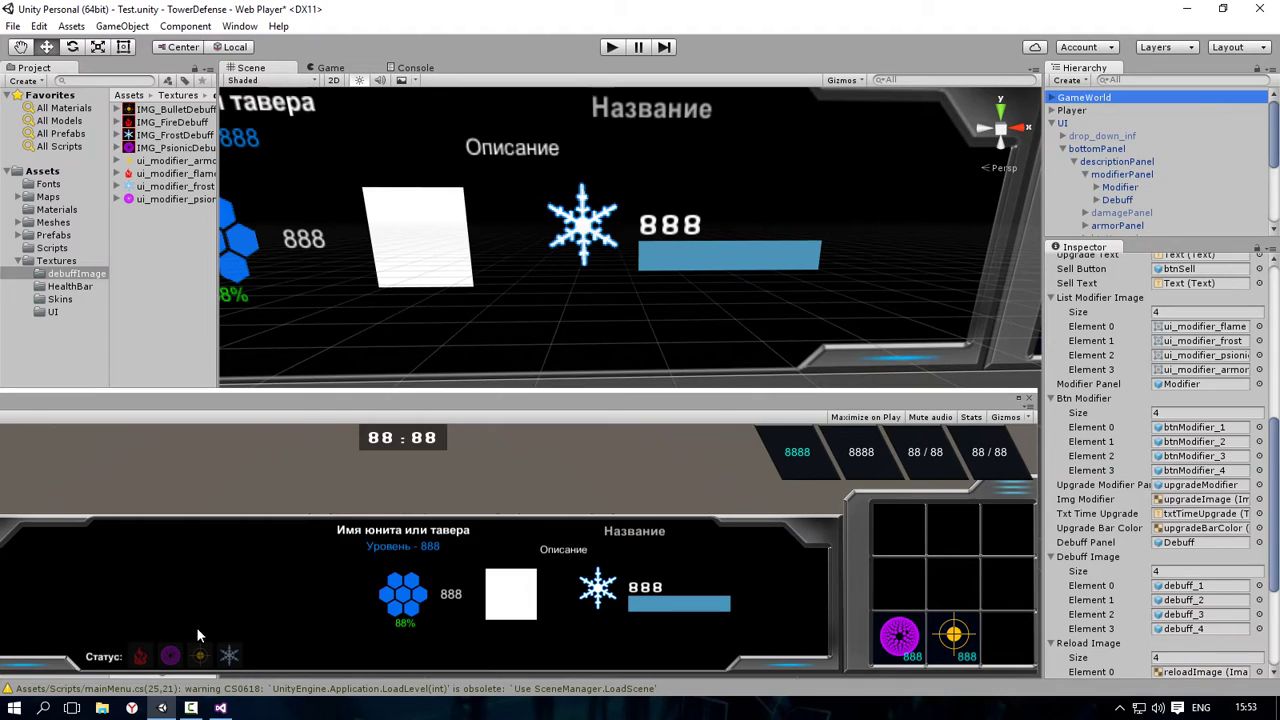
pyautogui.moveTo(1128, 190); pyautogui.dragTo(1133, 396)
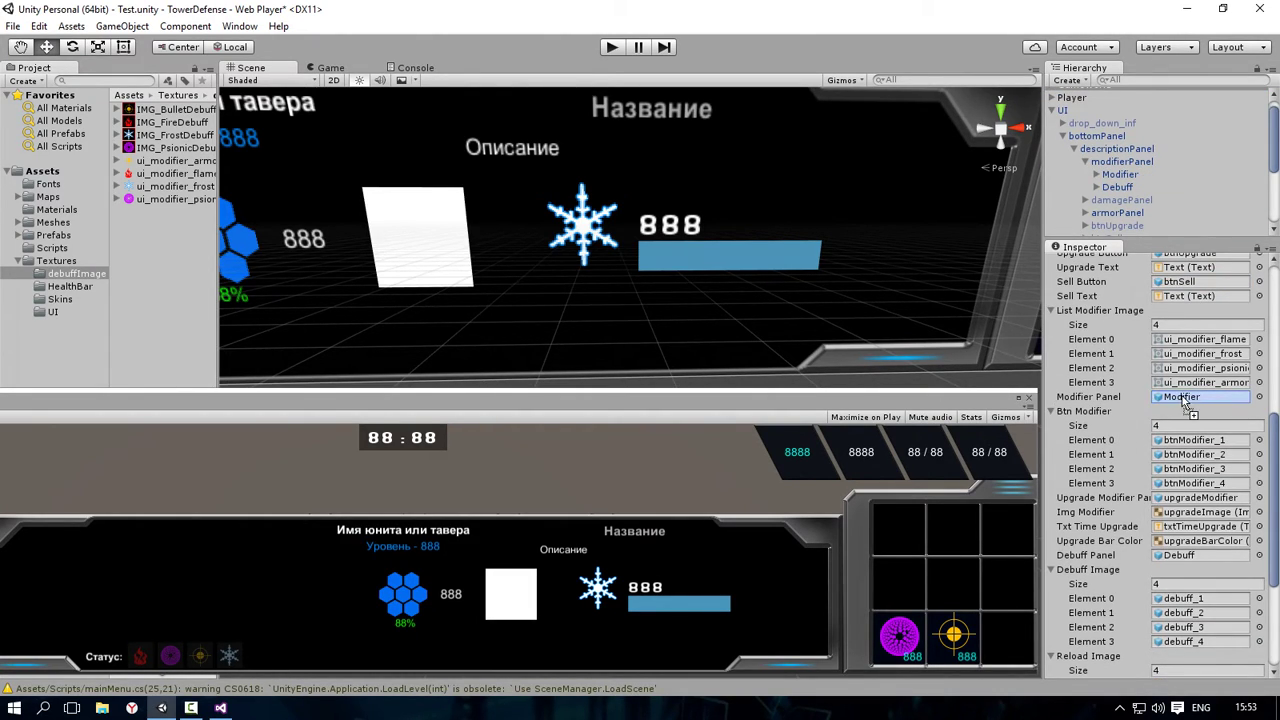
# Step: In GameHUD.cs, check the modifierPanel declaration on line 45 and close the Error List
pyautogui.click(221, 708)
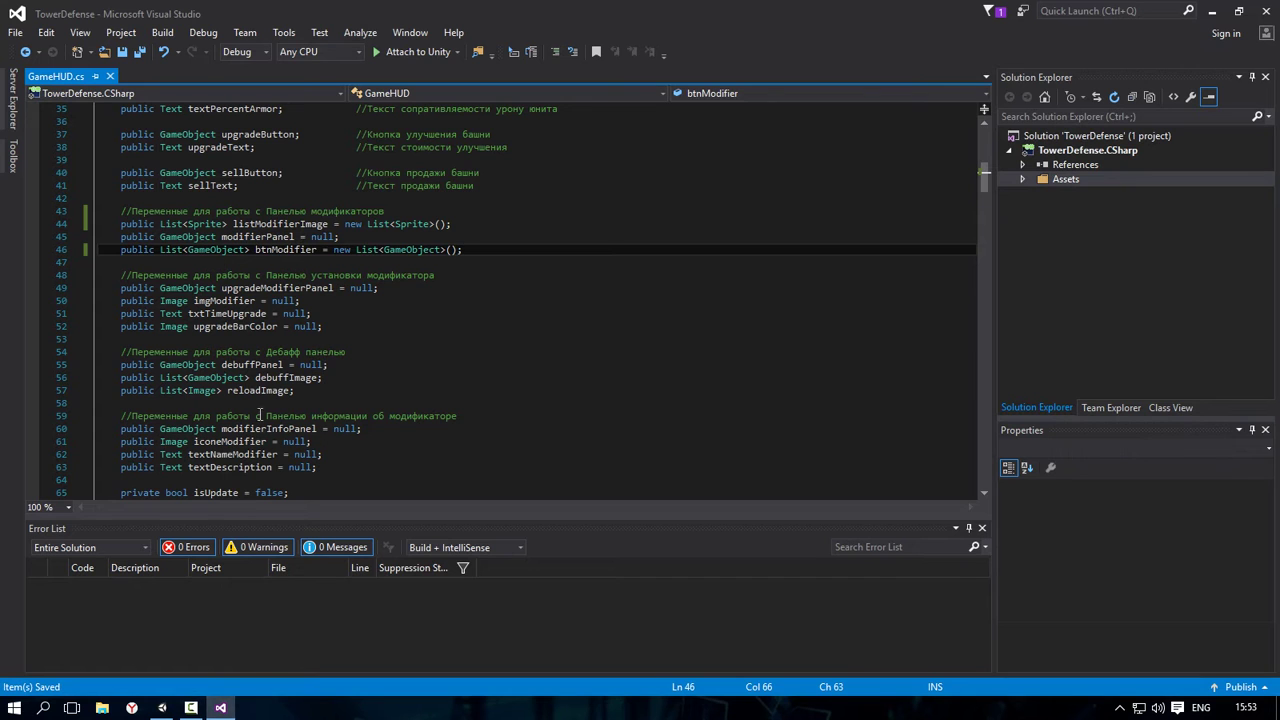
pyautogui.moveTo(221, 237); pyautogui.dragTo(296, 237)
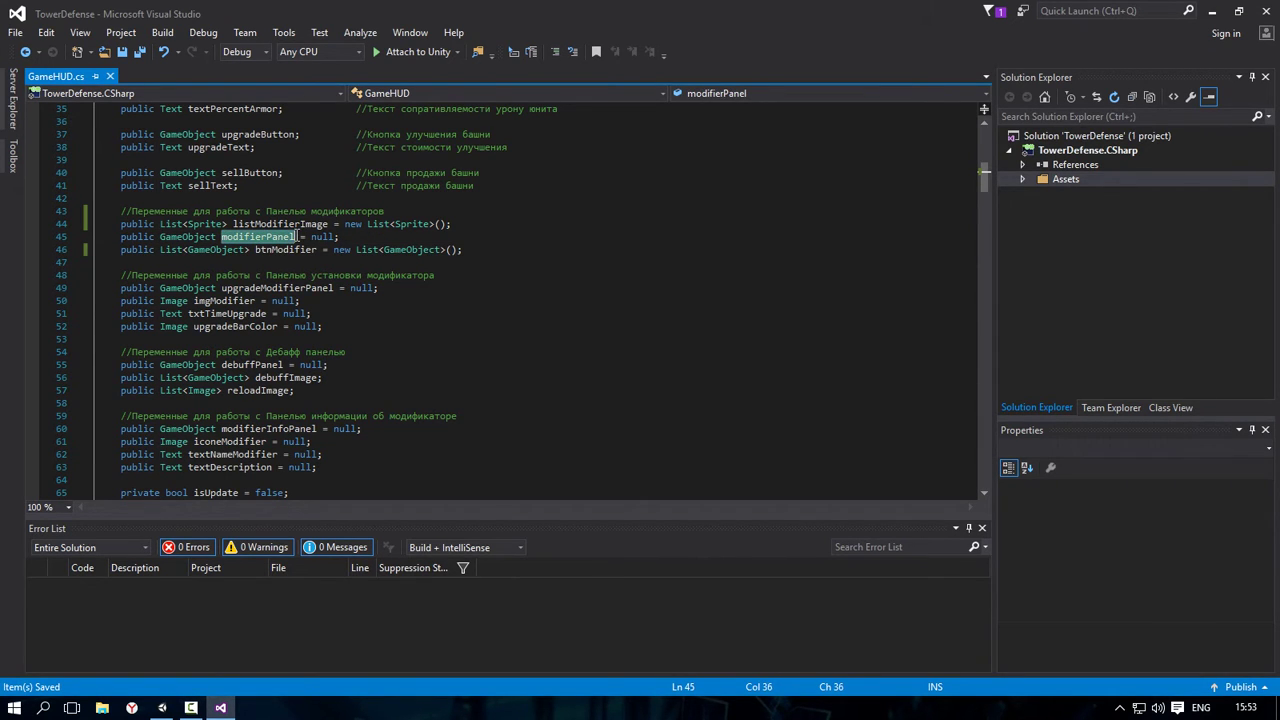
pyautogui.click(355, 240)
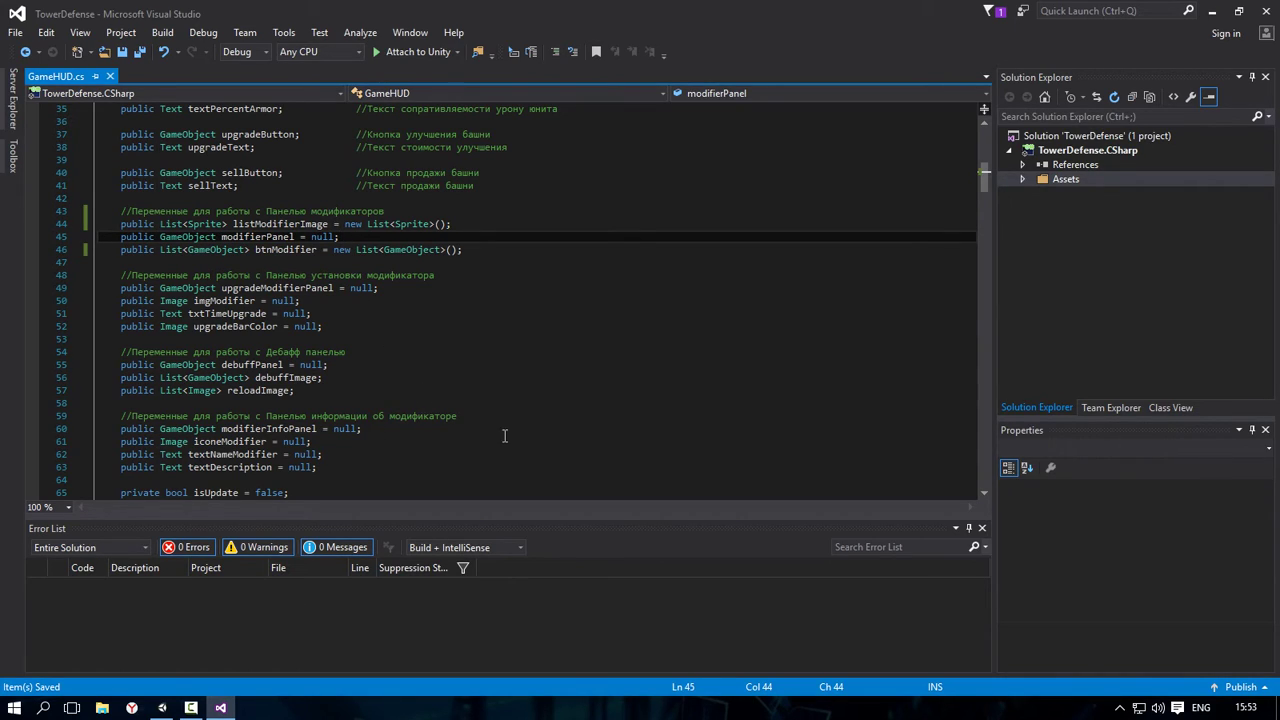
pyautogui.click(981, 527)
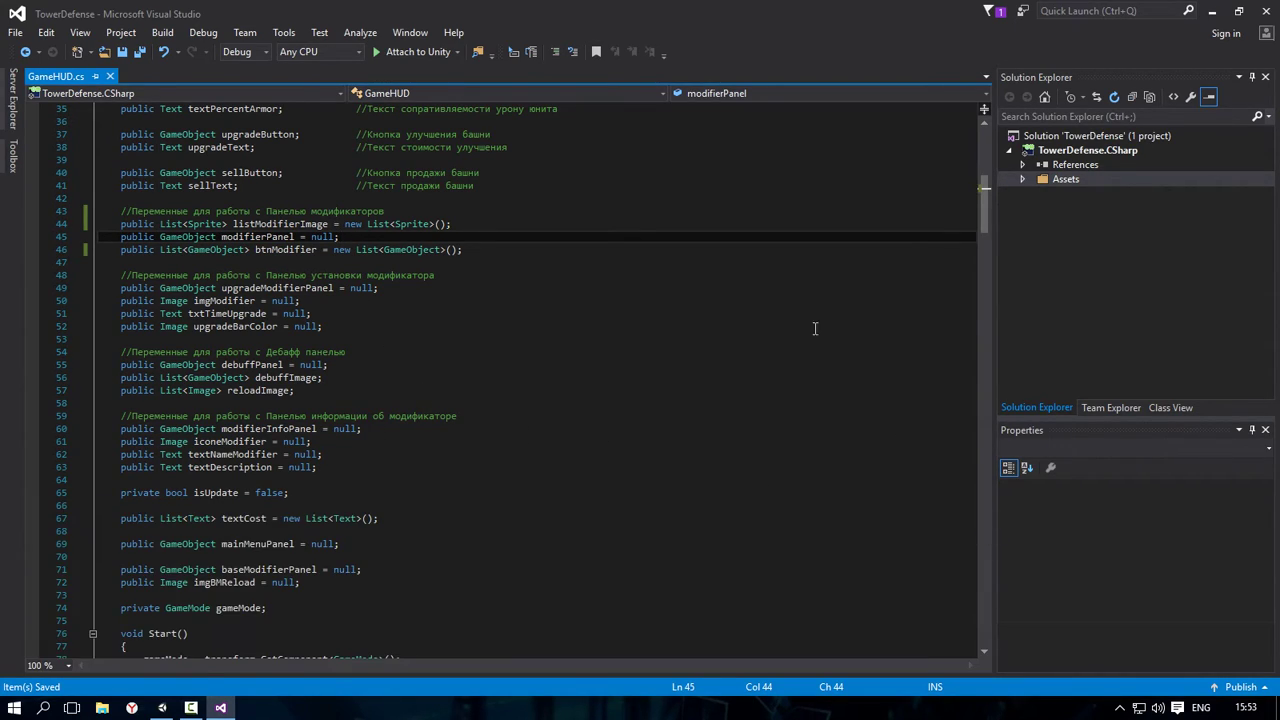
pyautogui.scroll(-1, 439, 255)
pyautogui.click(488, 211)
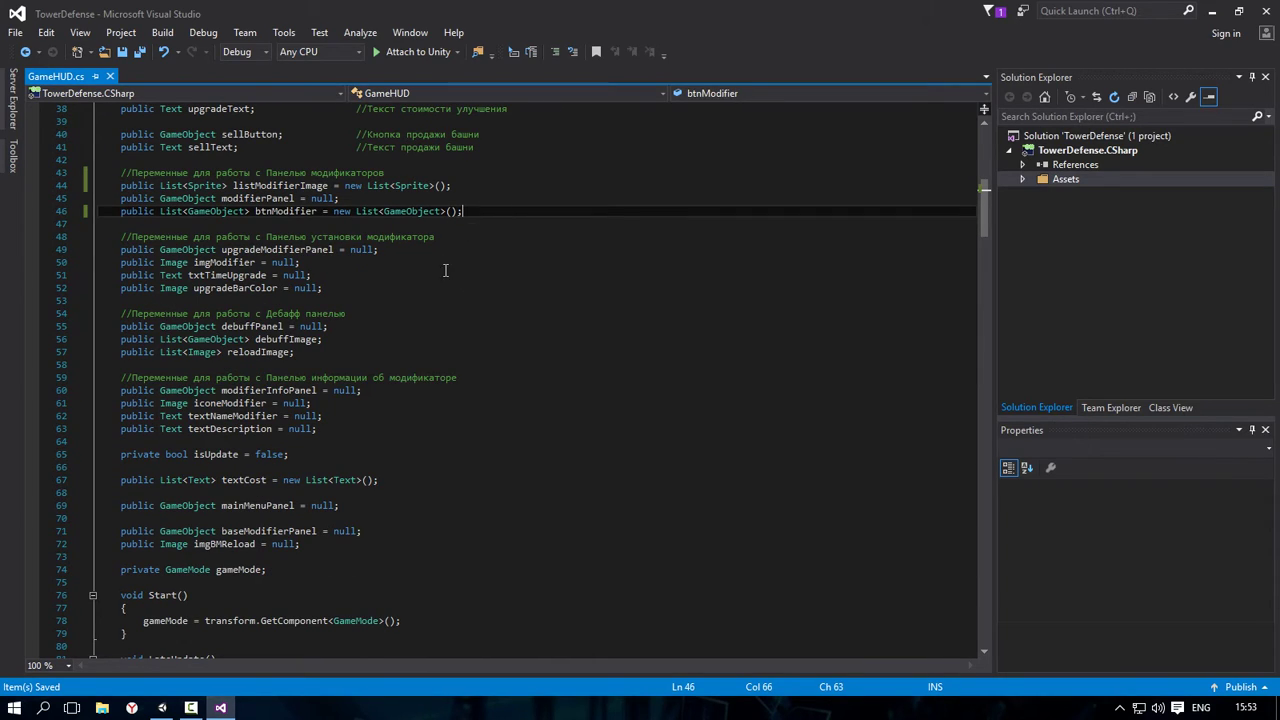
# Step: Back in Unity, expand Modifier to show its button, upgradeModifier and modifierInformation children
pyautogui.click(1212, 12)
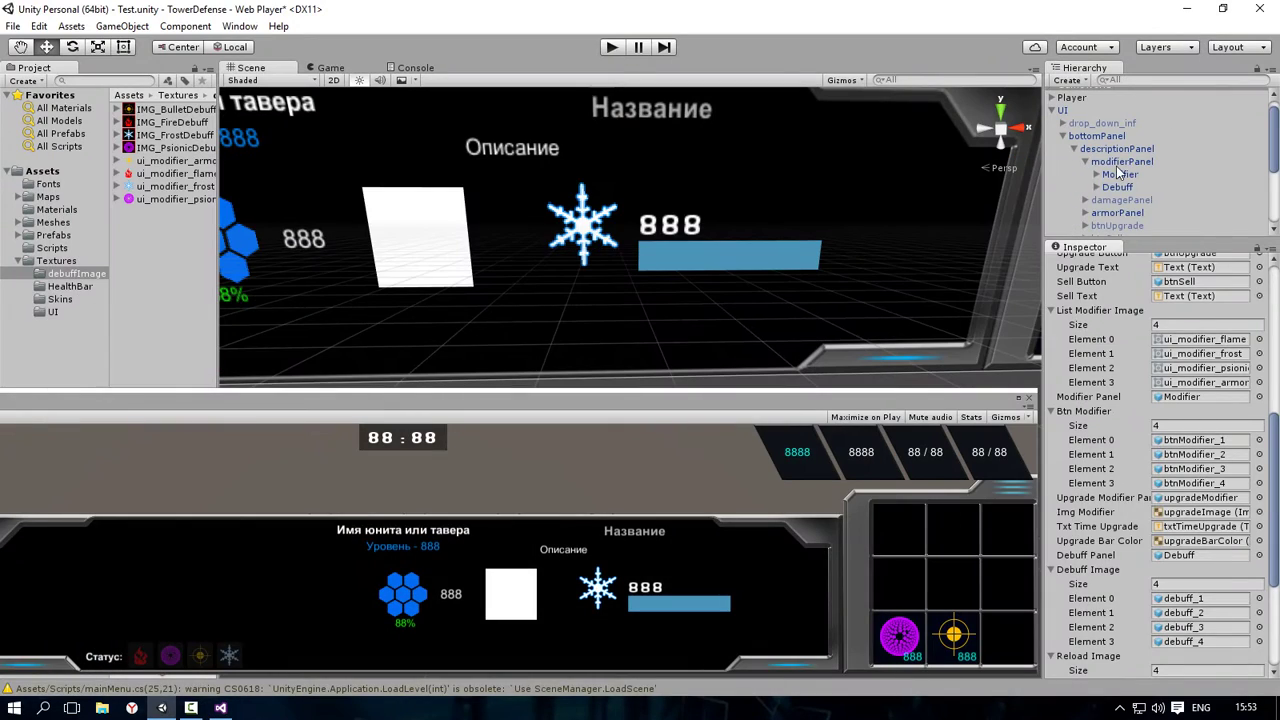
pyautogui.click(1095, 175)
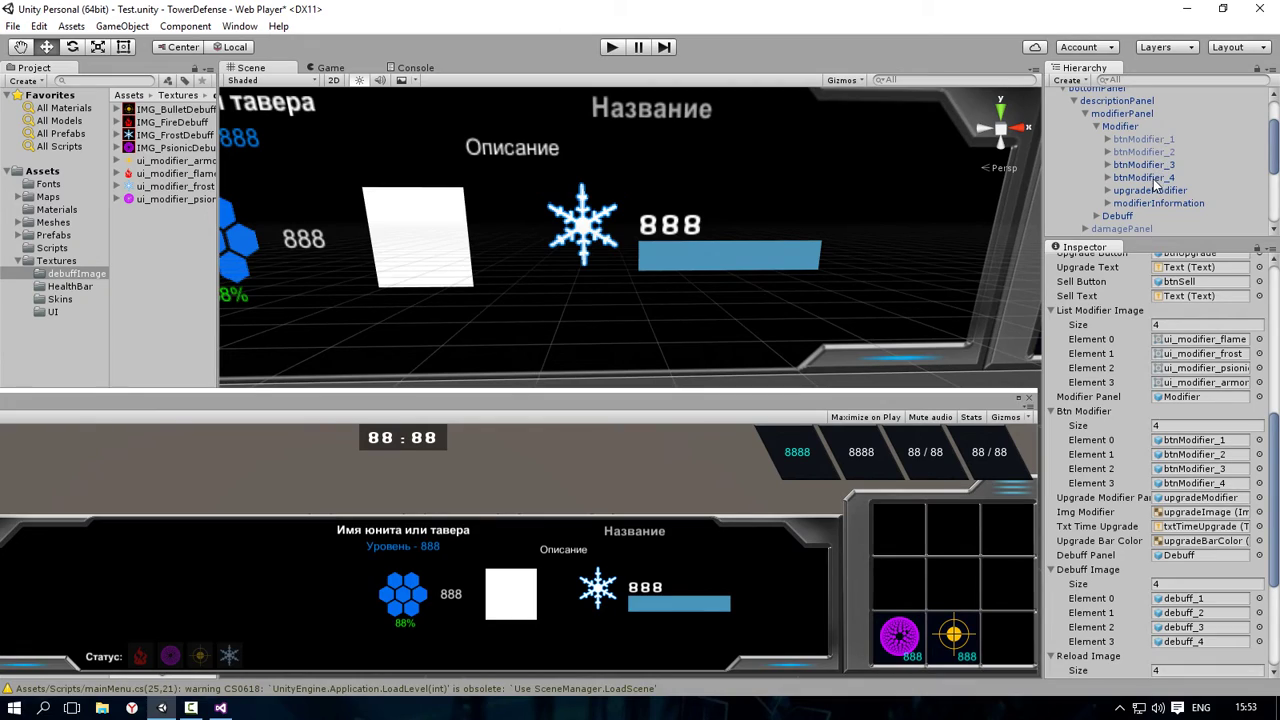
pyautogui.scroll(-2, 1180, 386)
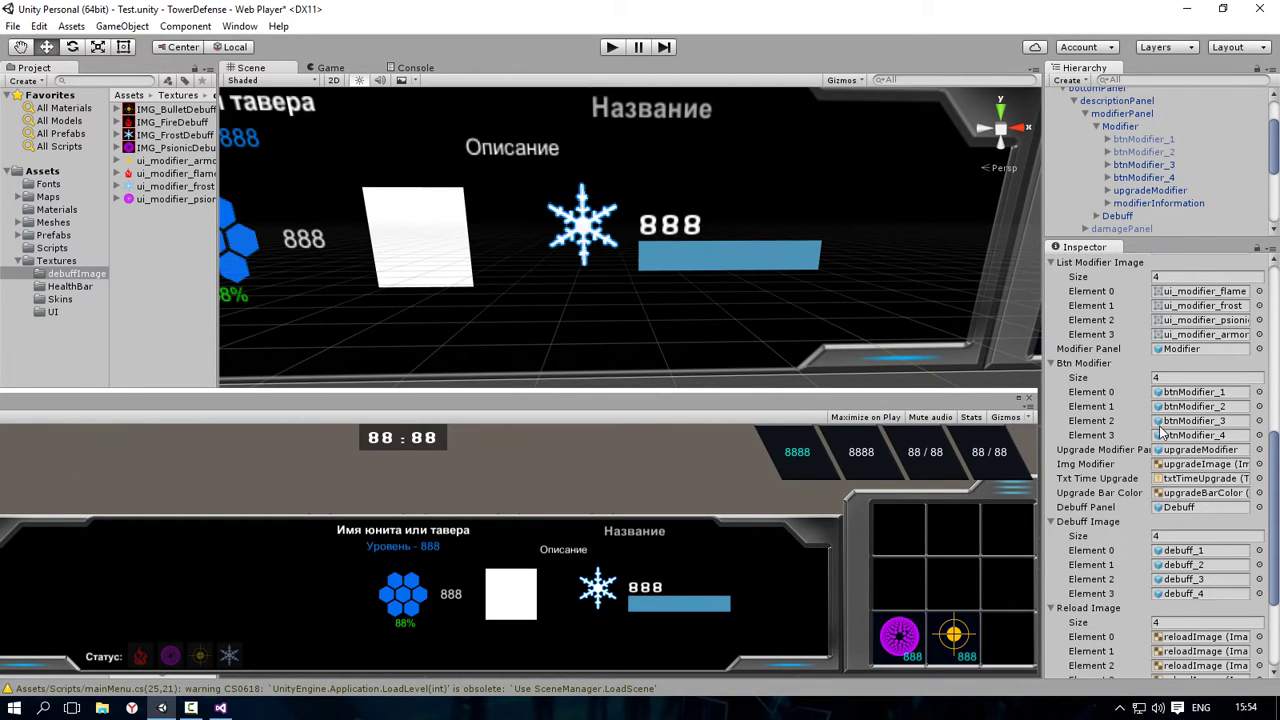
# Step: Check the Btn Modifier list size in the Game HUD Inspector, then fold the list away
pyautogui.click(1052, 363)
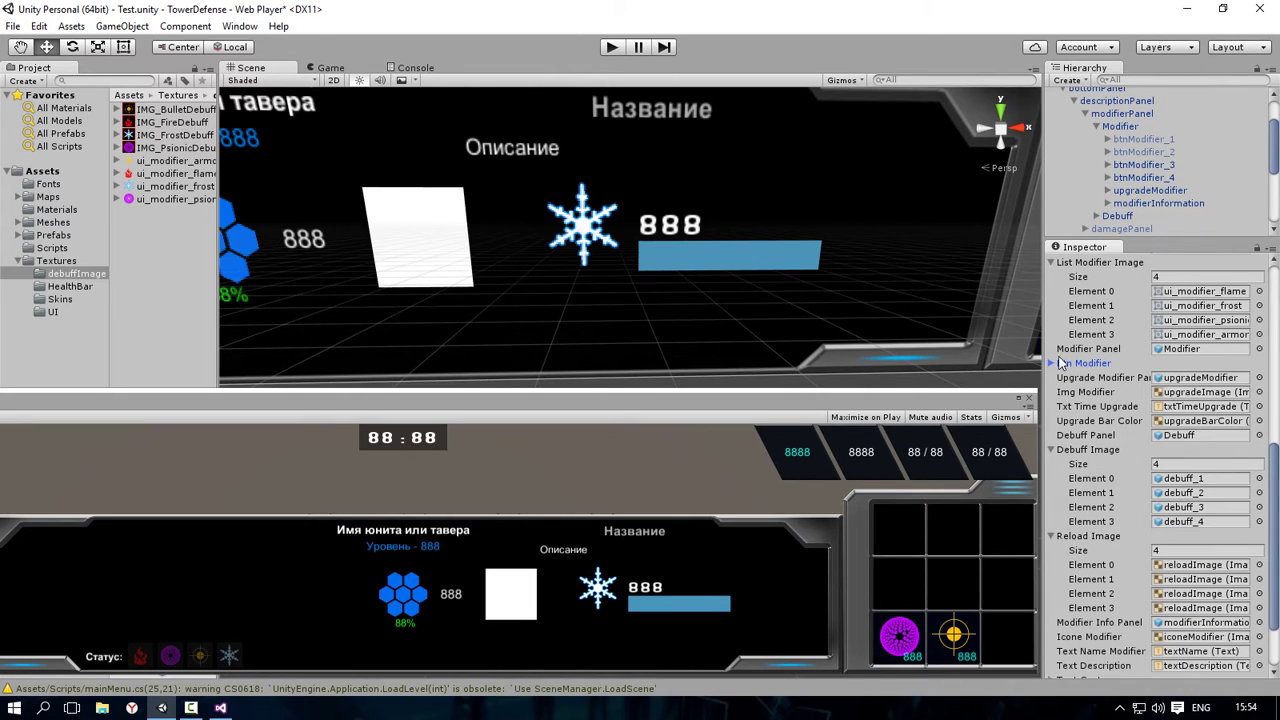
pyautogui.click(1056, 363)
pyautogui.click(1156, 378)
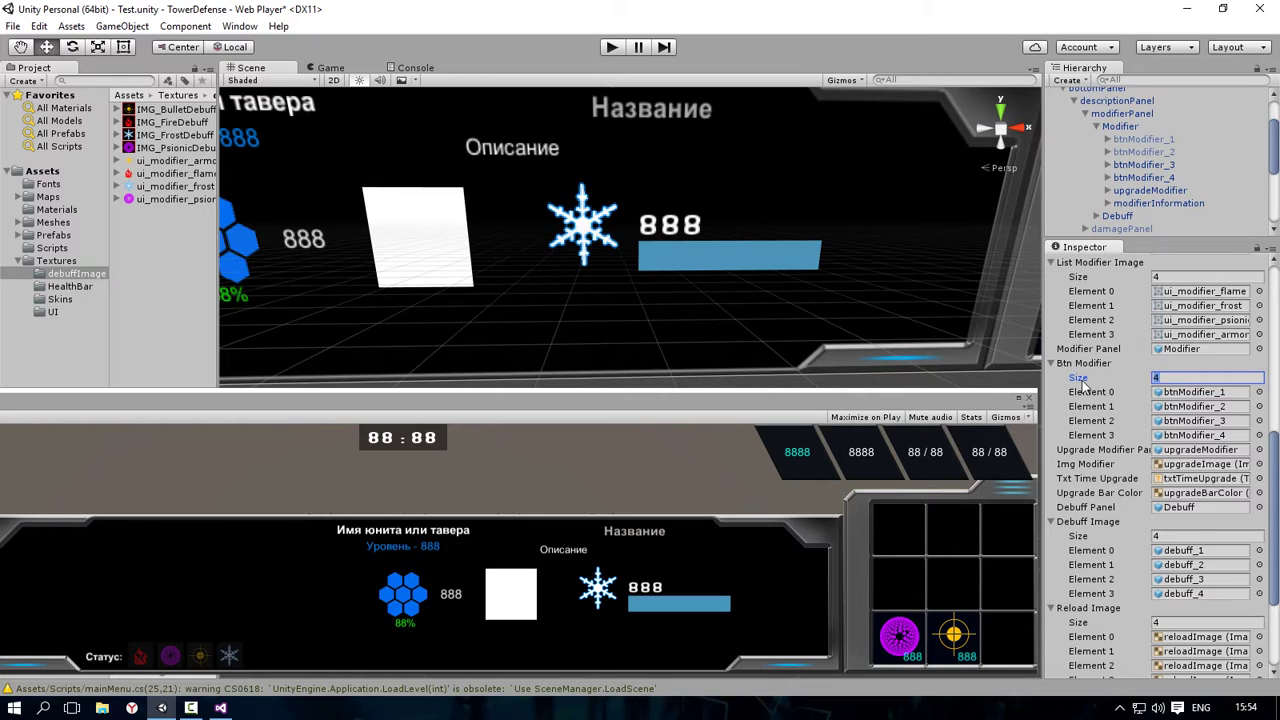
pyautogui.click(1052, 366)
pyautogui.click(1052, 366)
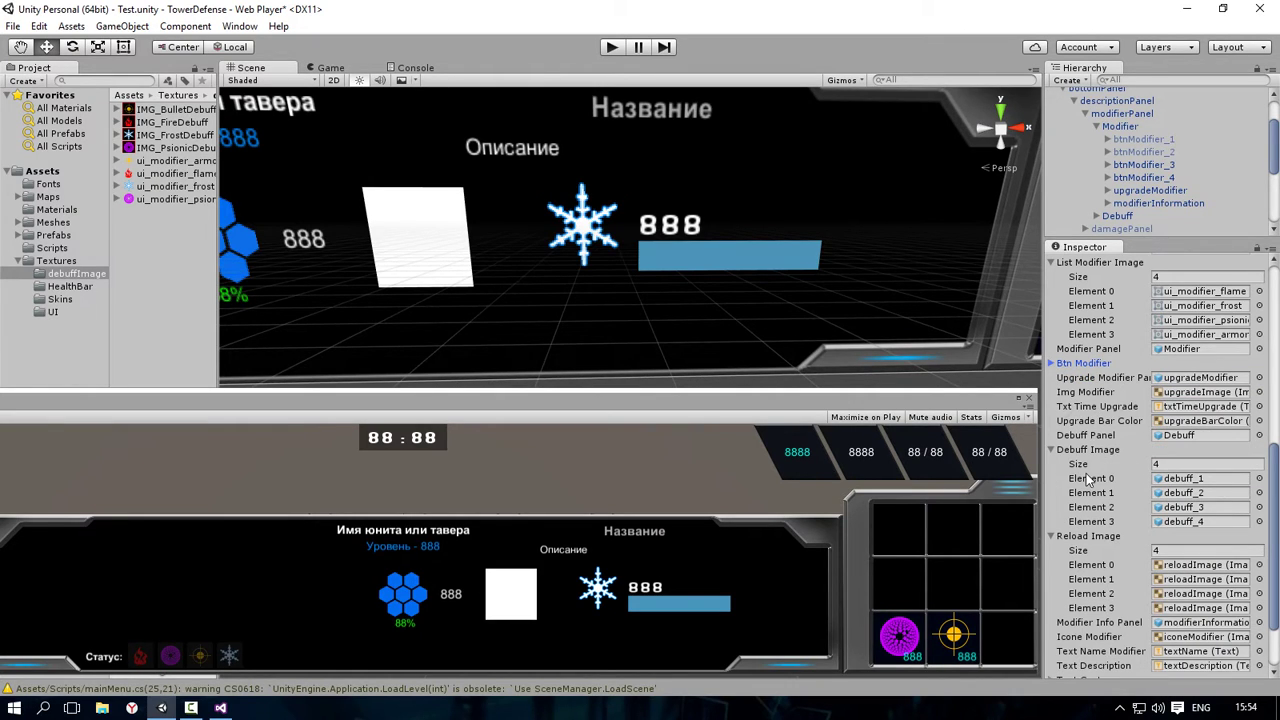
pyautogui.click(221, 708)
pyautogui.click(357, 289)
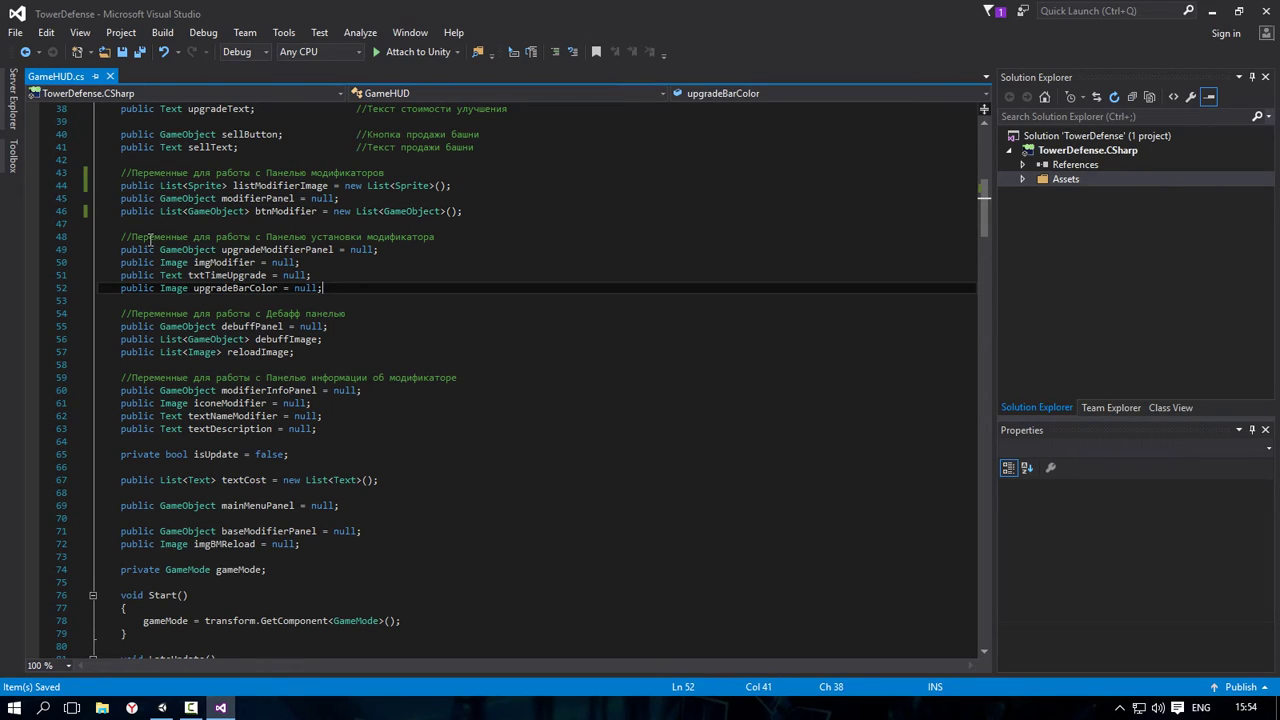
pyautogui.moveTo(122, 237); pyautogui.dragTo(463, 232)
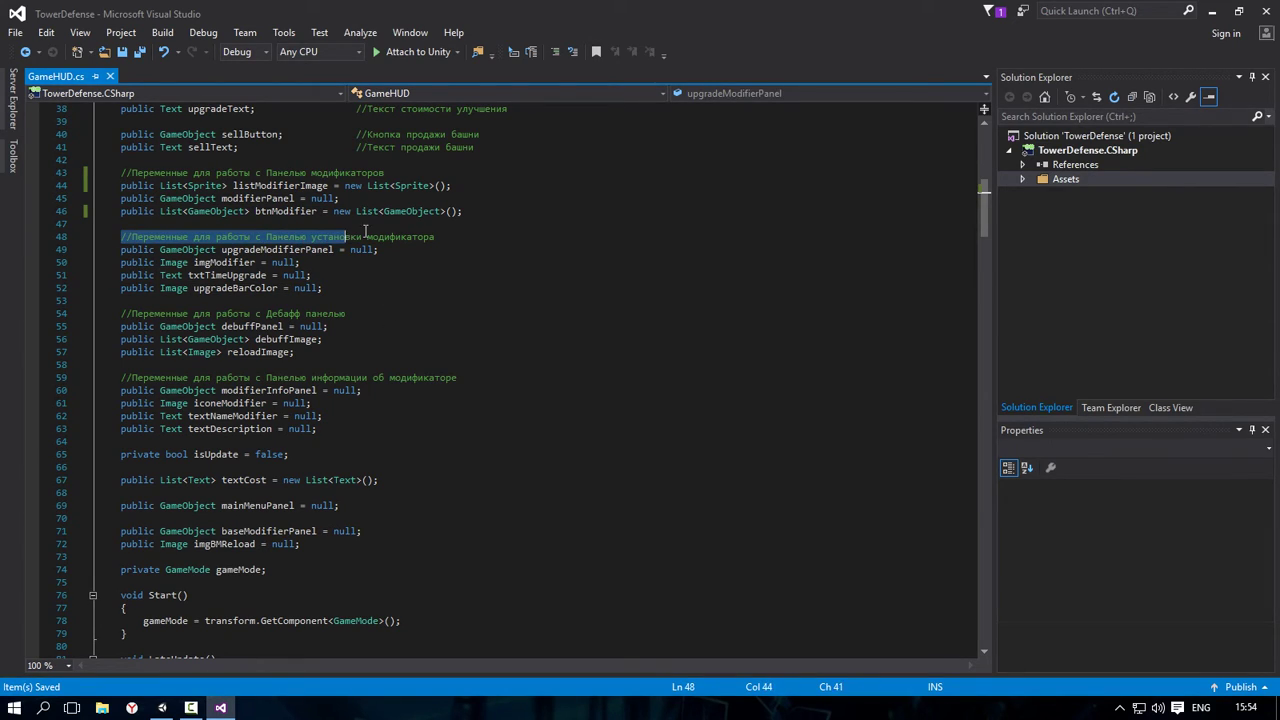
pyautogui.click(464, 238)
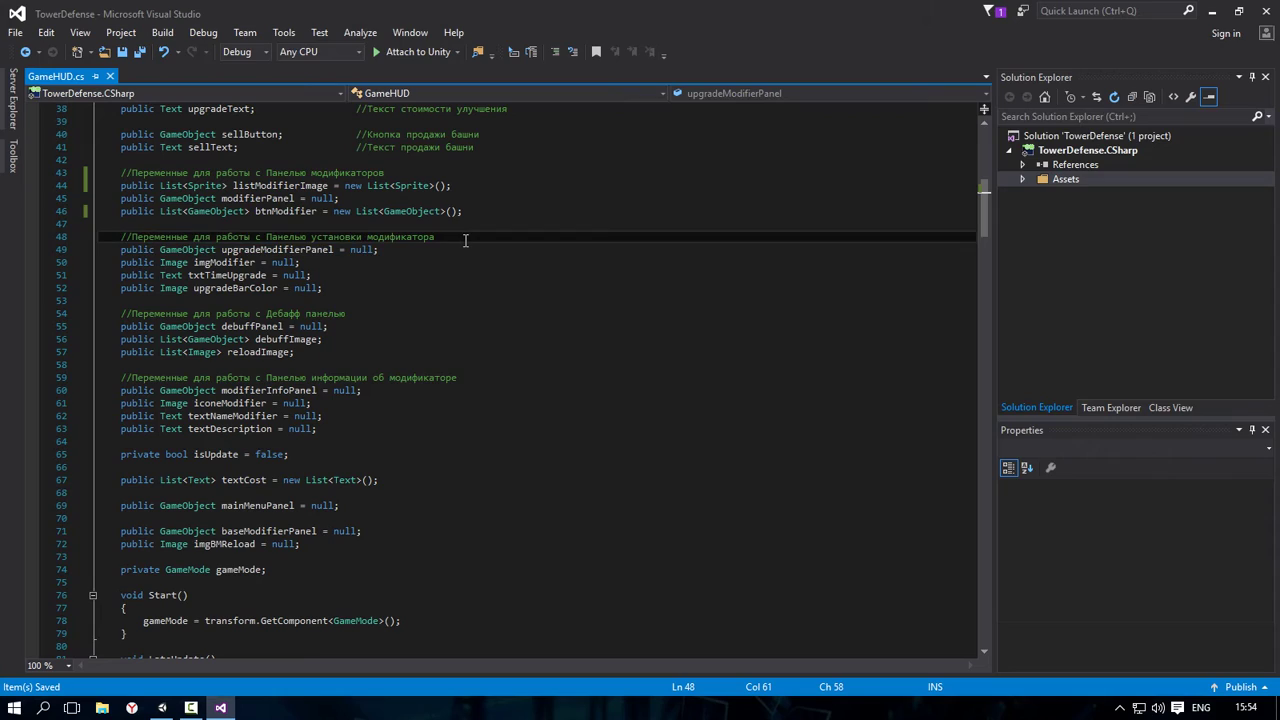
pyautogui.click(365, 290)
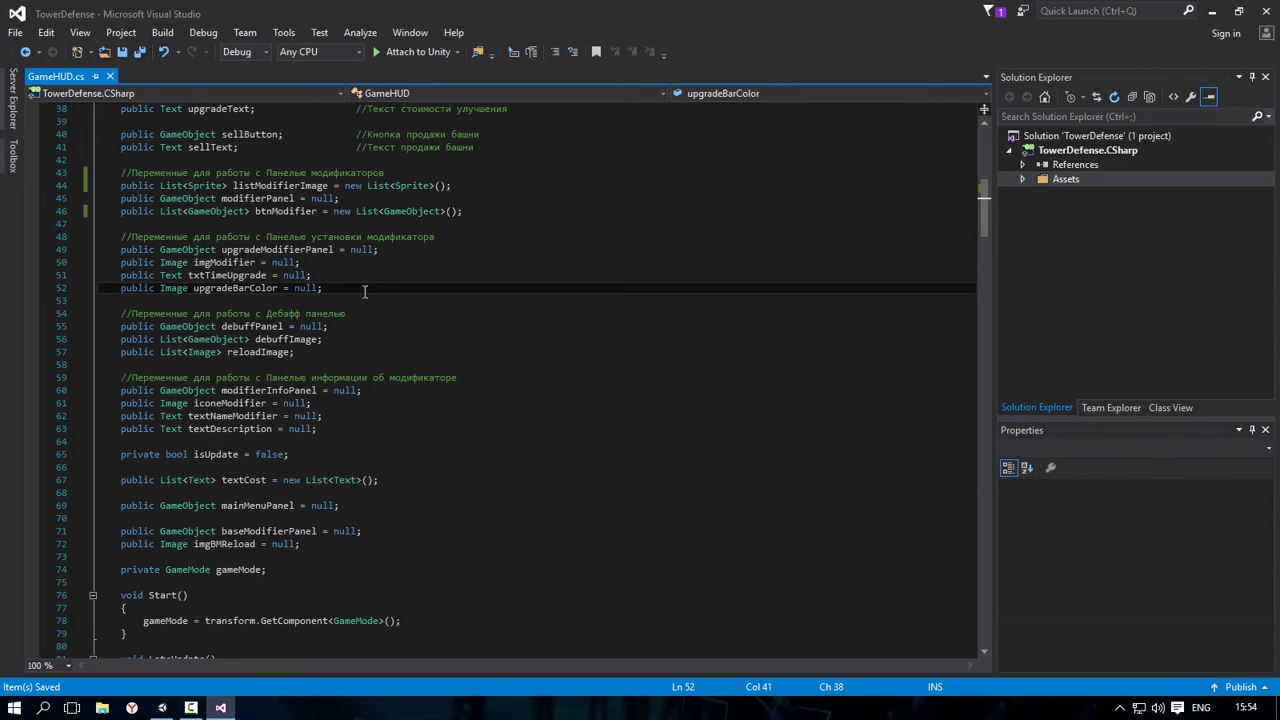
pyautogui.moveTo(120, 249); pyautogui.dragTo(216, 250)
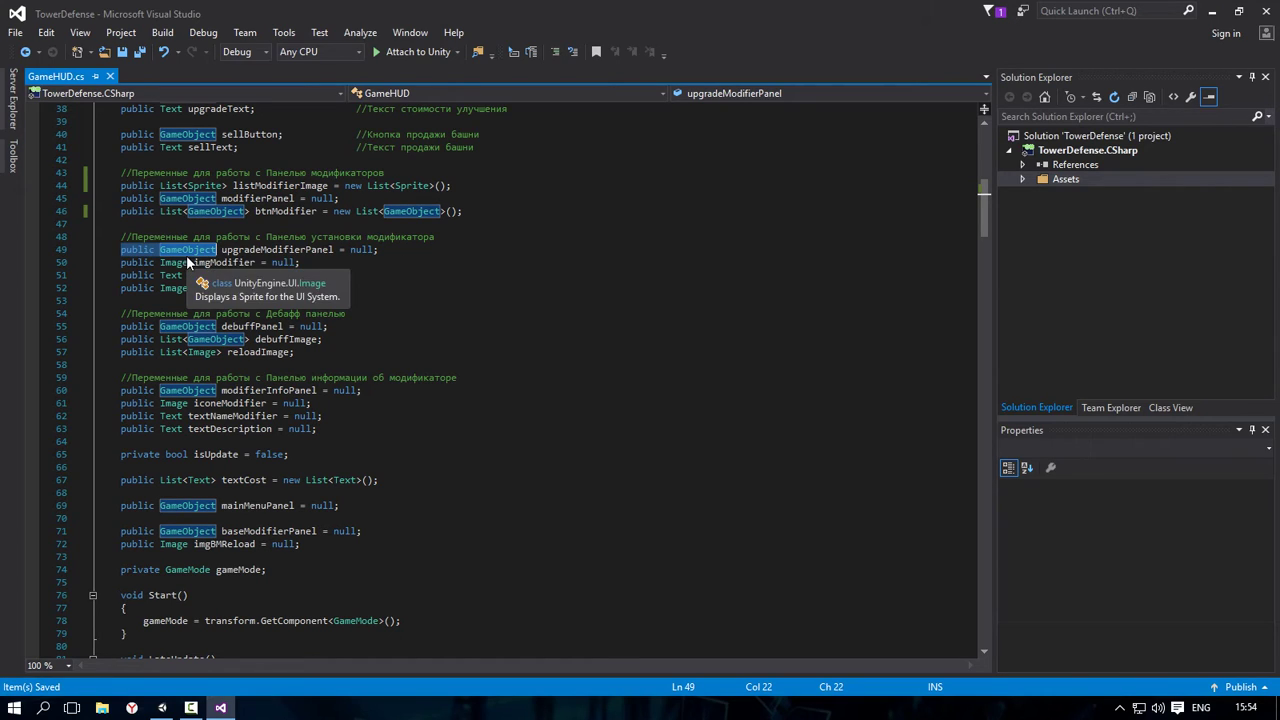
pyautogui.click(1214, 14)
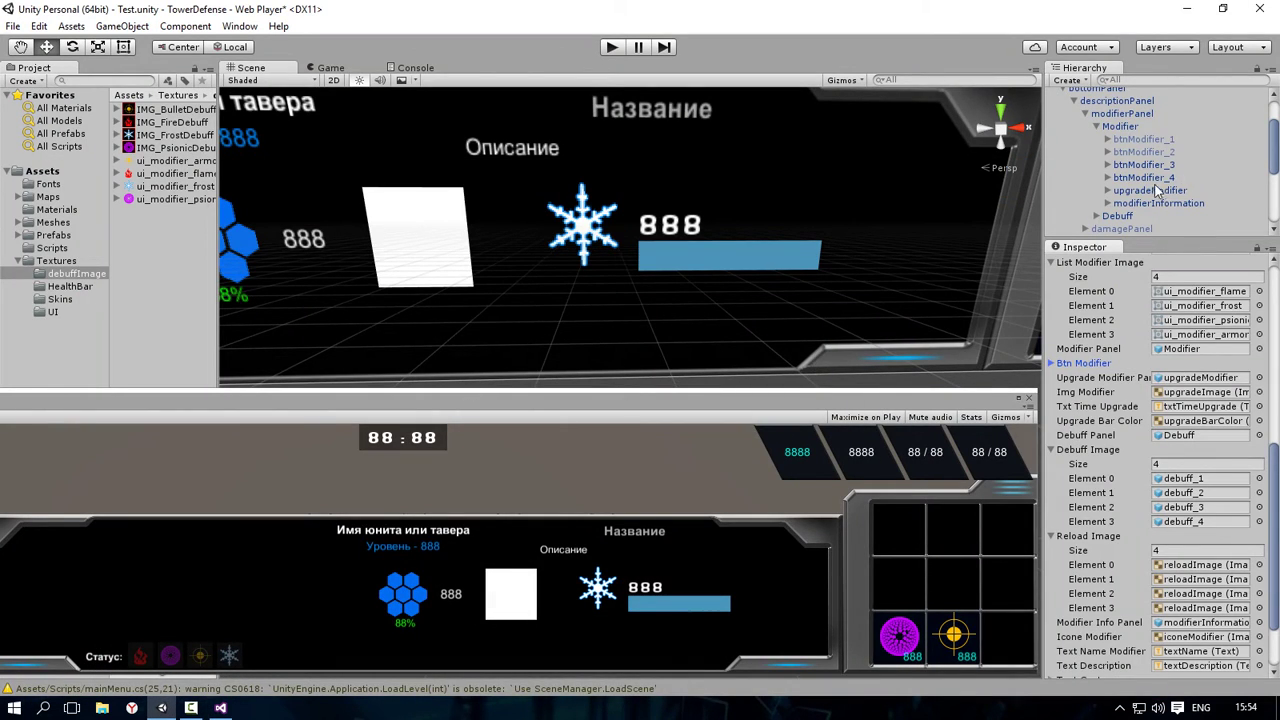
# Step: Inspect modifierInformation and upgradeModifier, then collapse GameWorld's List Modifier Image array
pyautogui.click(1150, 203)
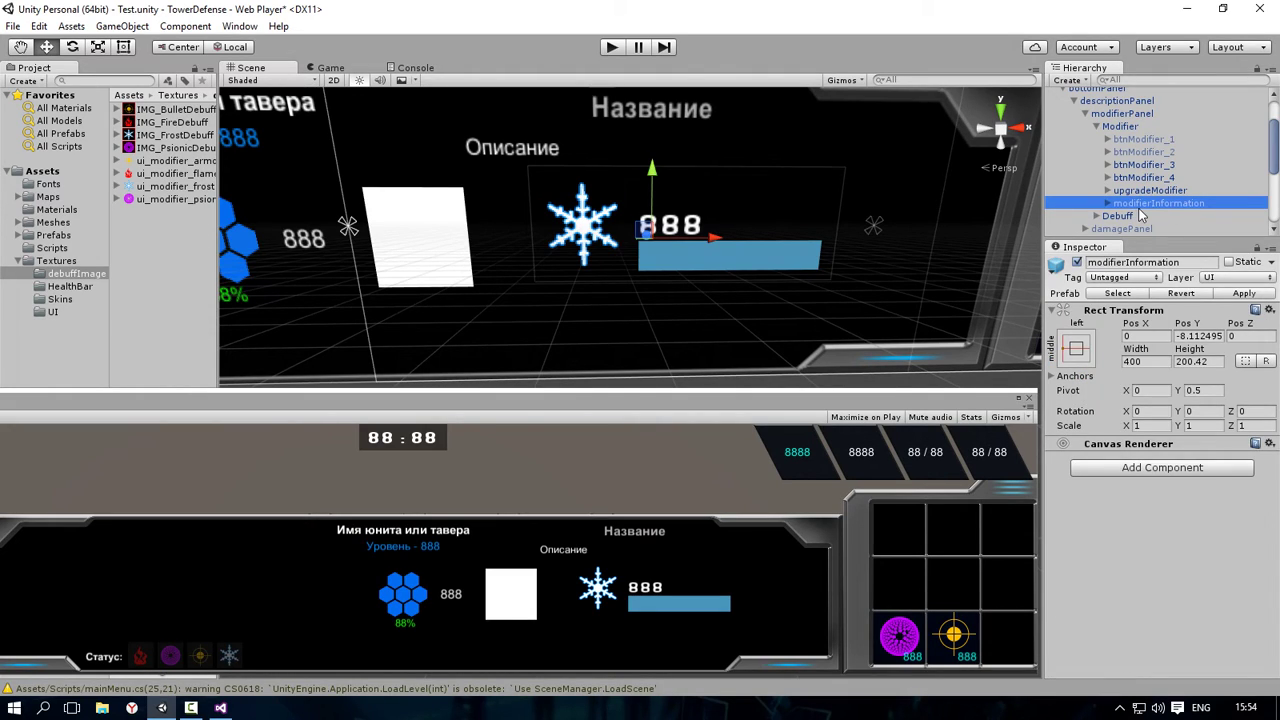
pyautogui.click(1142, 191)
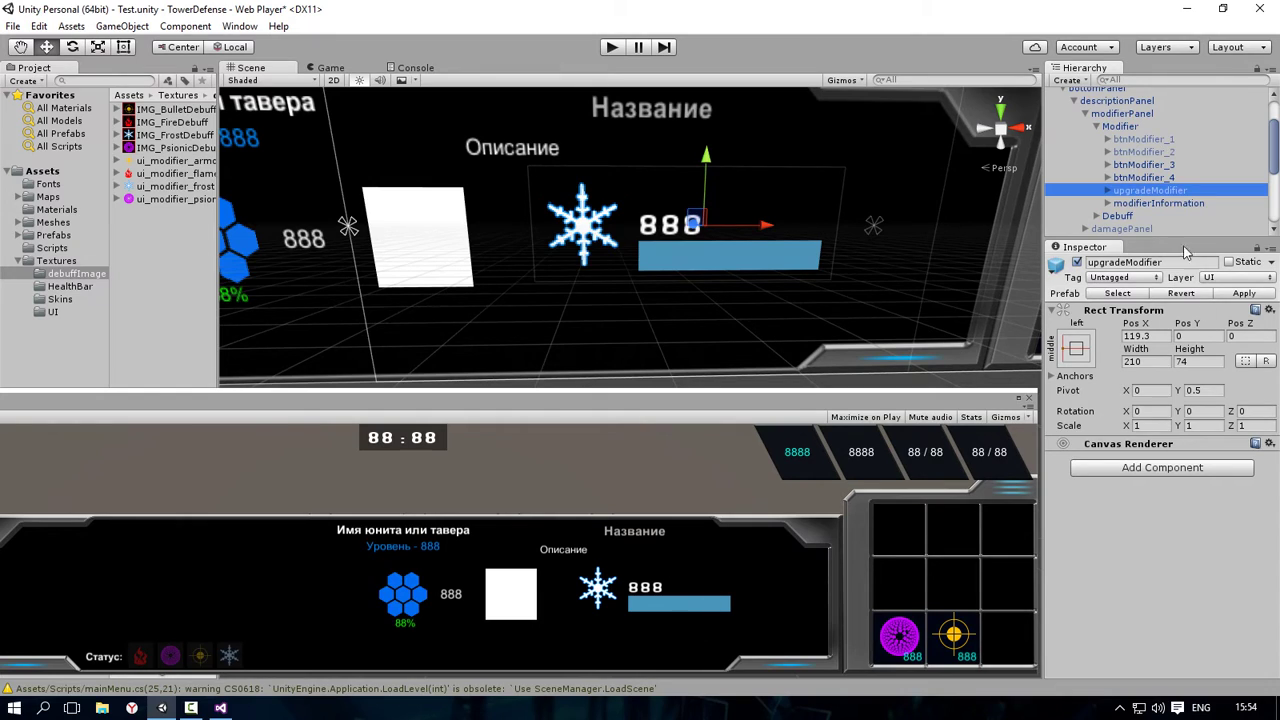
pyautogui.scroll(3, 1142, 138)
pyautogui.click(1088, 98)
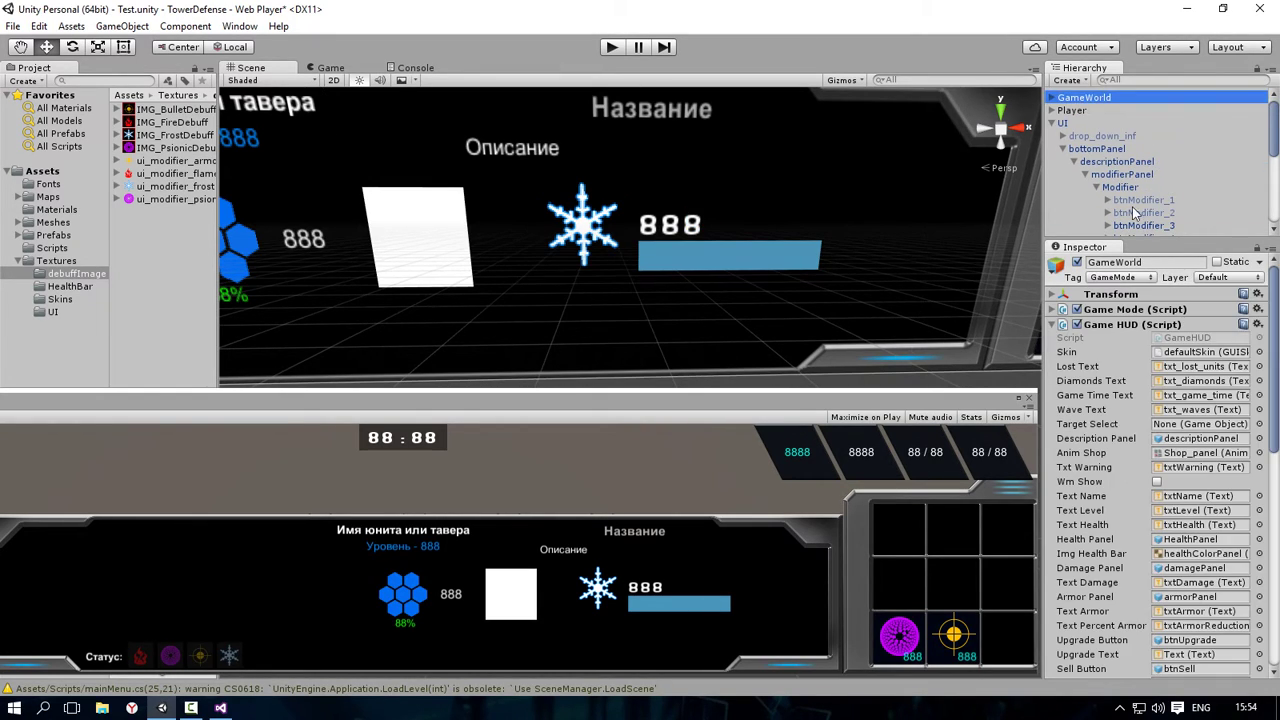
pyautogui.scroll(-5, 1129, 437)
pyautogui.scroll(5, 1120, 400)
pyautogui.scroll(-5, 1120, 400)
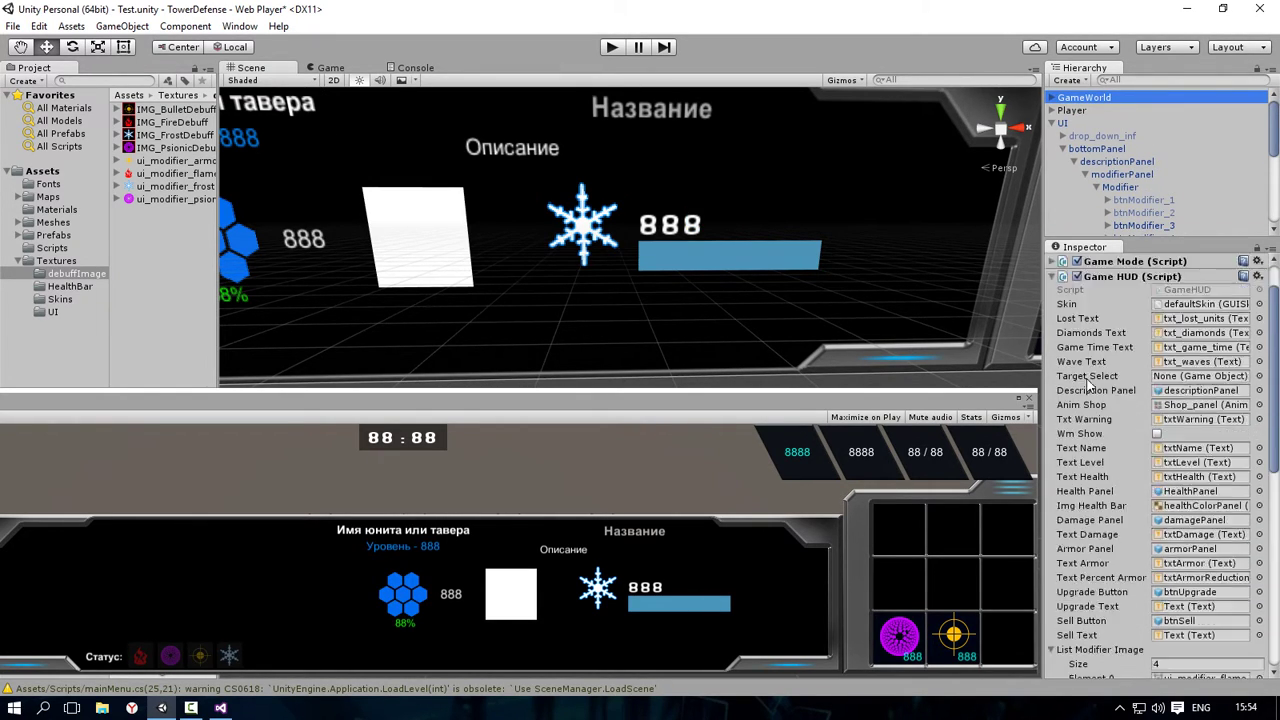
pyautogui.click(1052, 456)
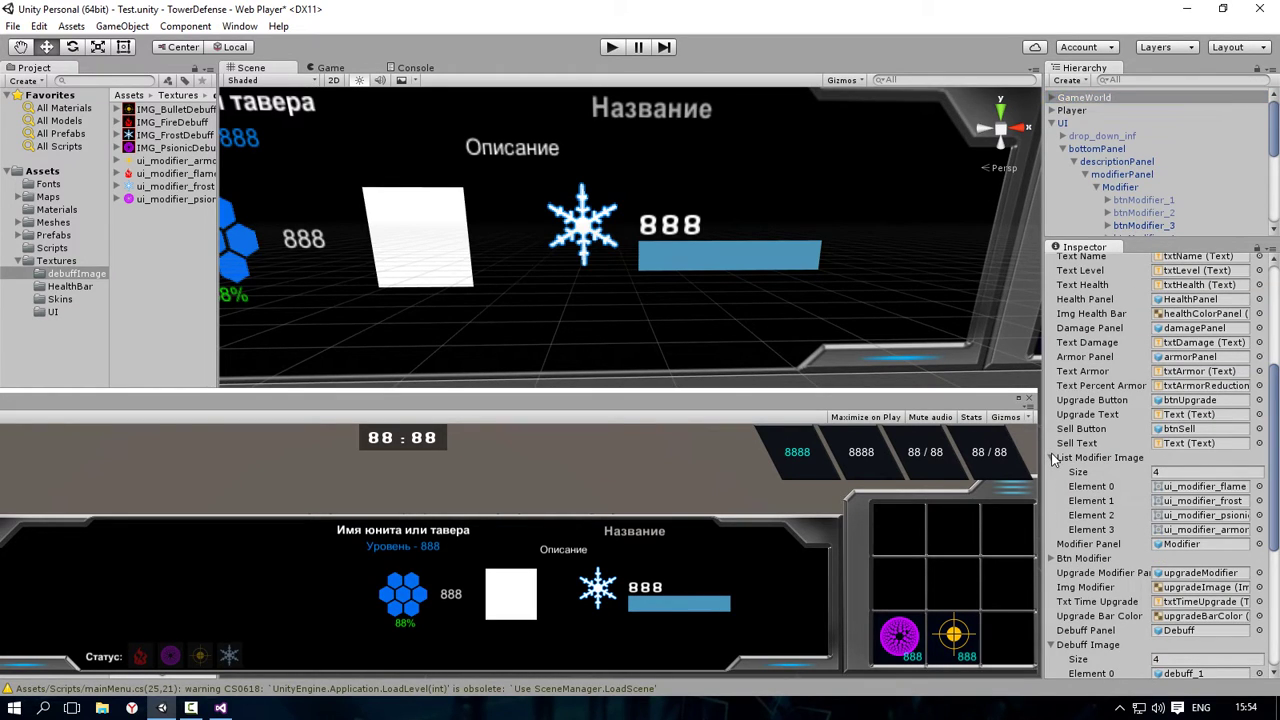
# Step: Fold away the Debuff Image list so the modifier info panel fields become visible
pyautogui.scroll(-2, 1085, 515)
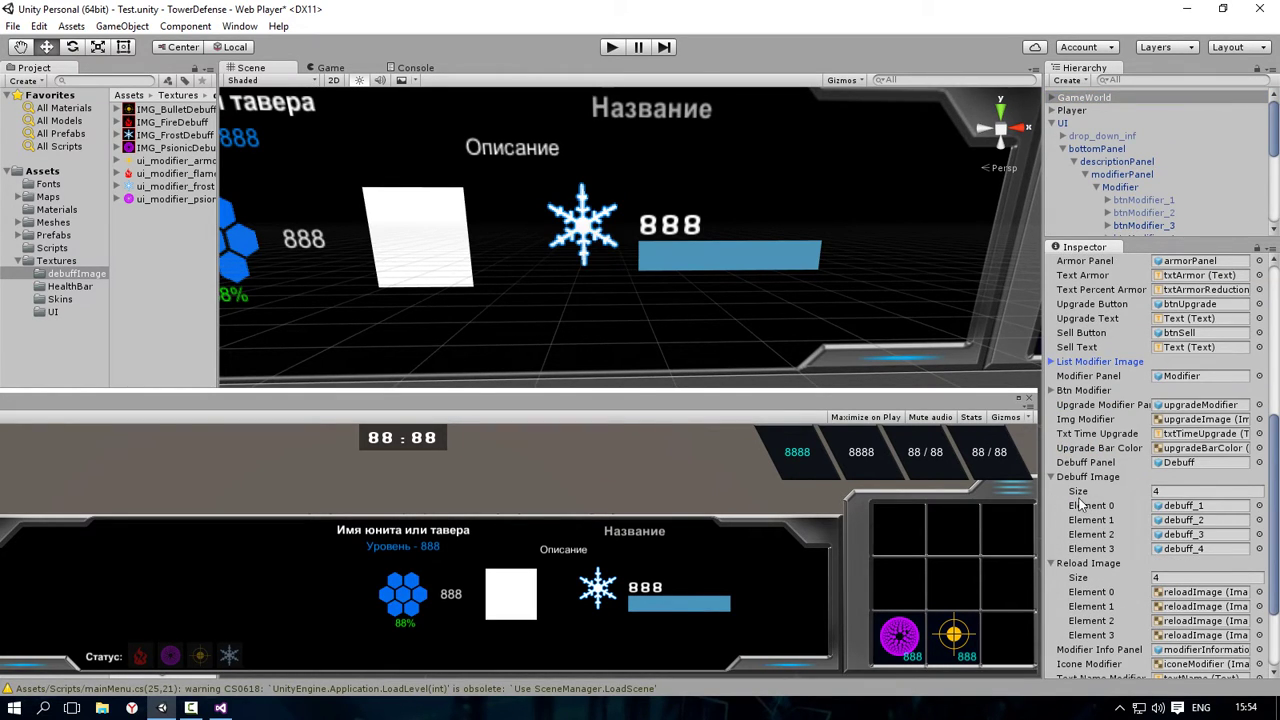
pyautogui.scroll(-2, 1066, 486)
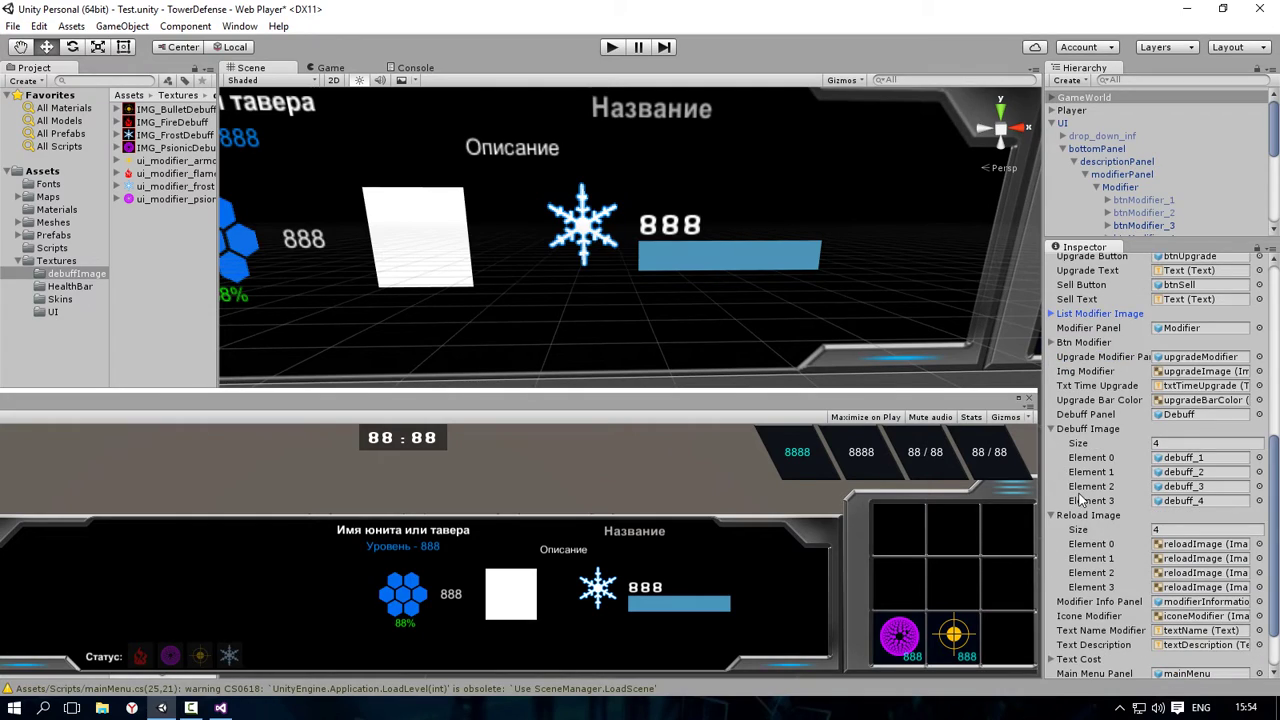
pyautogui.scroll(-2, 1070, 470)
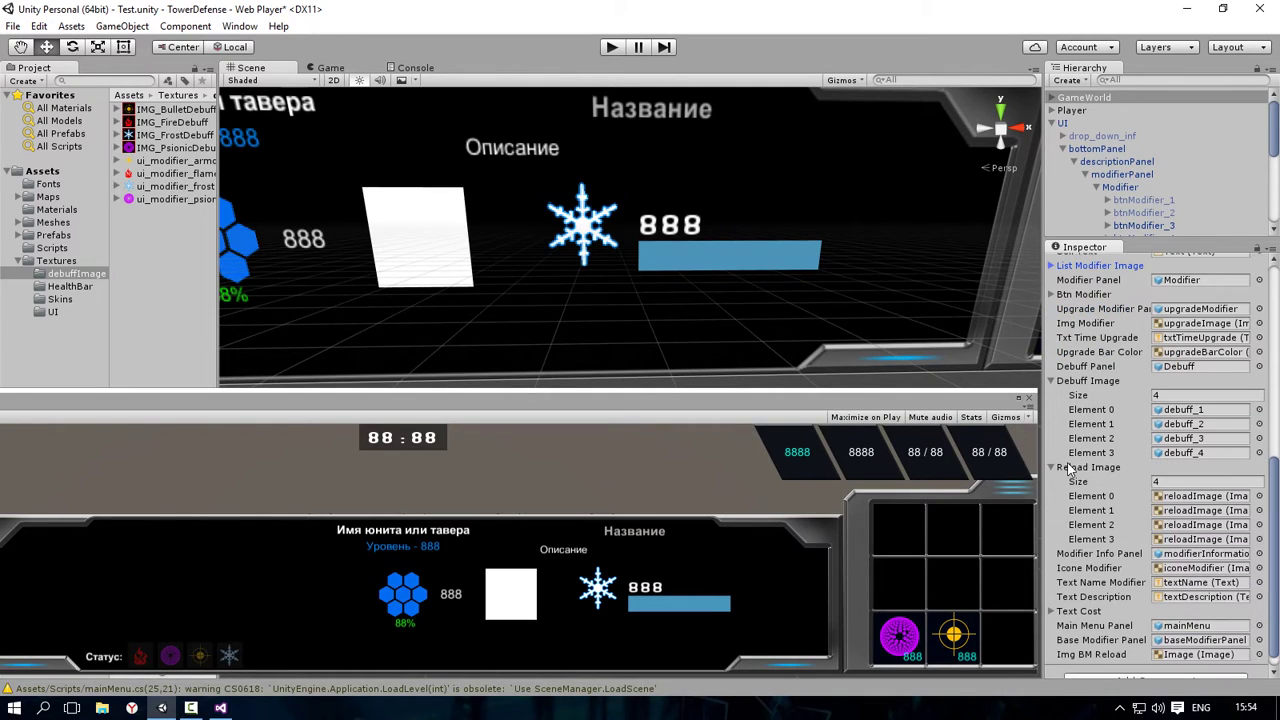
pyautogui.click(1057, 381)
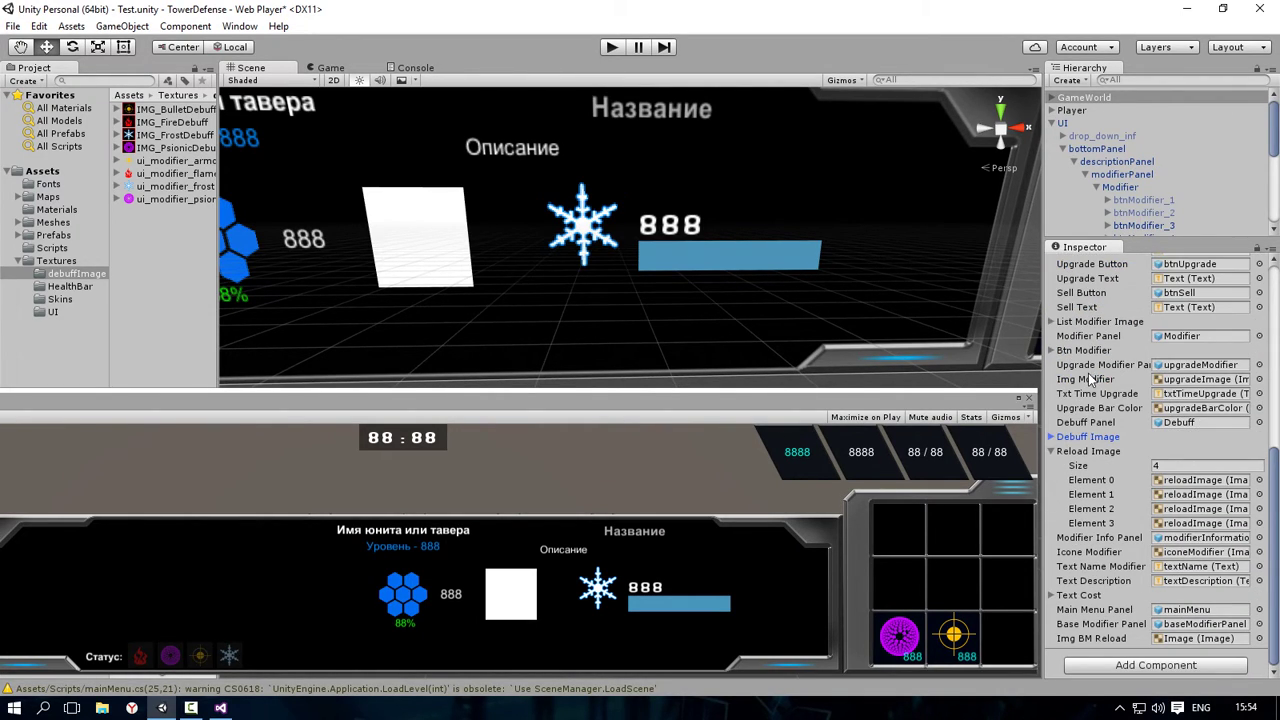
pyautogui.scroll(-2, 1147, 206)
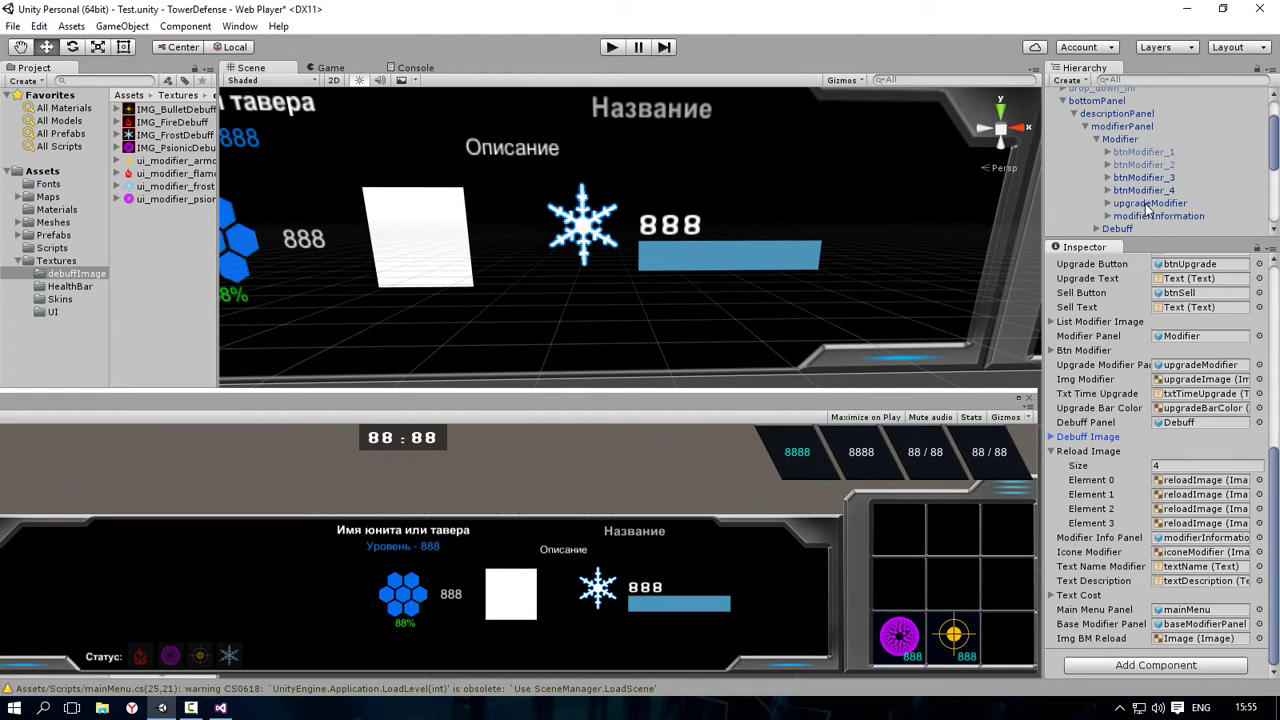
pyautogui.scroll(-1, 1147, 206)
pyautogui.scroll(1, 1160, 400)
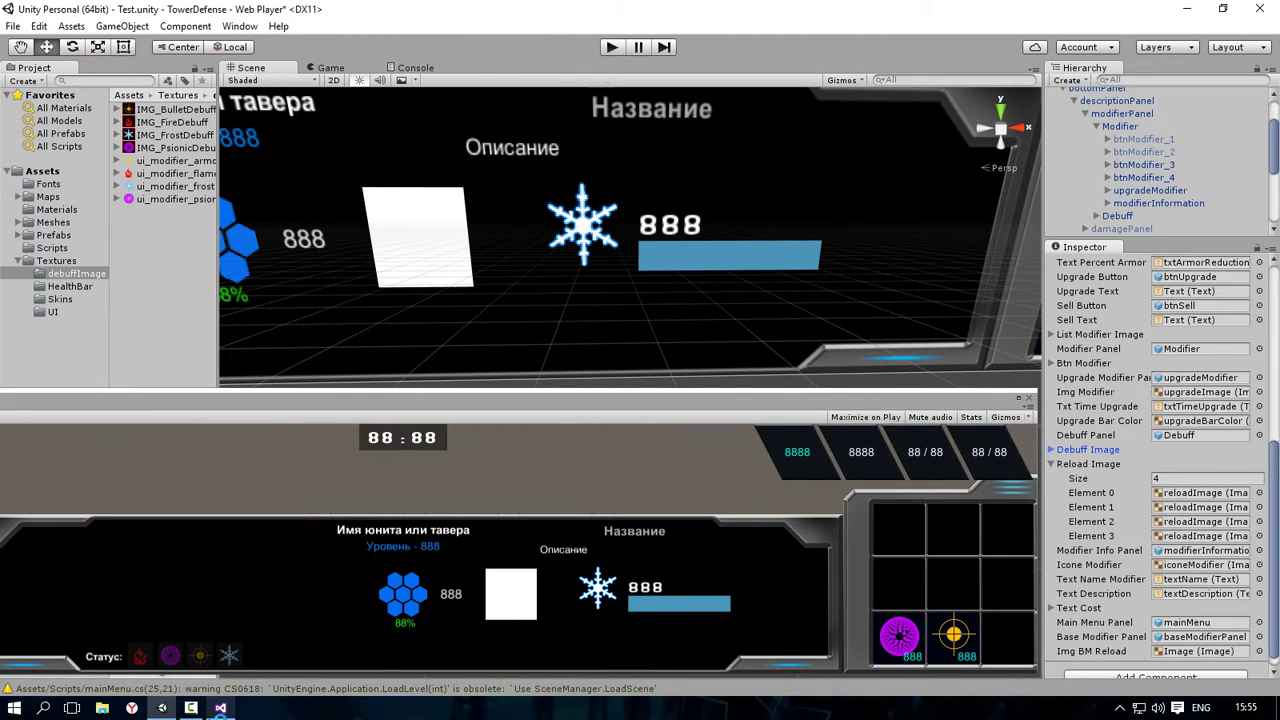
pyautogui.click(220, 708)
# Step: Look at the imgModifier field declaration in GameHUD.cs
pyautogui.click(240, 276)
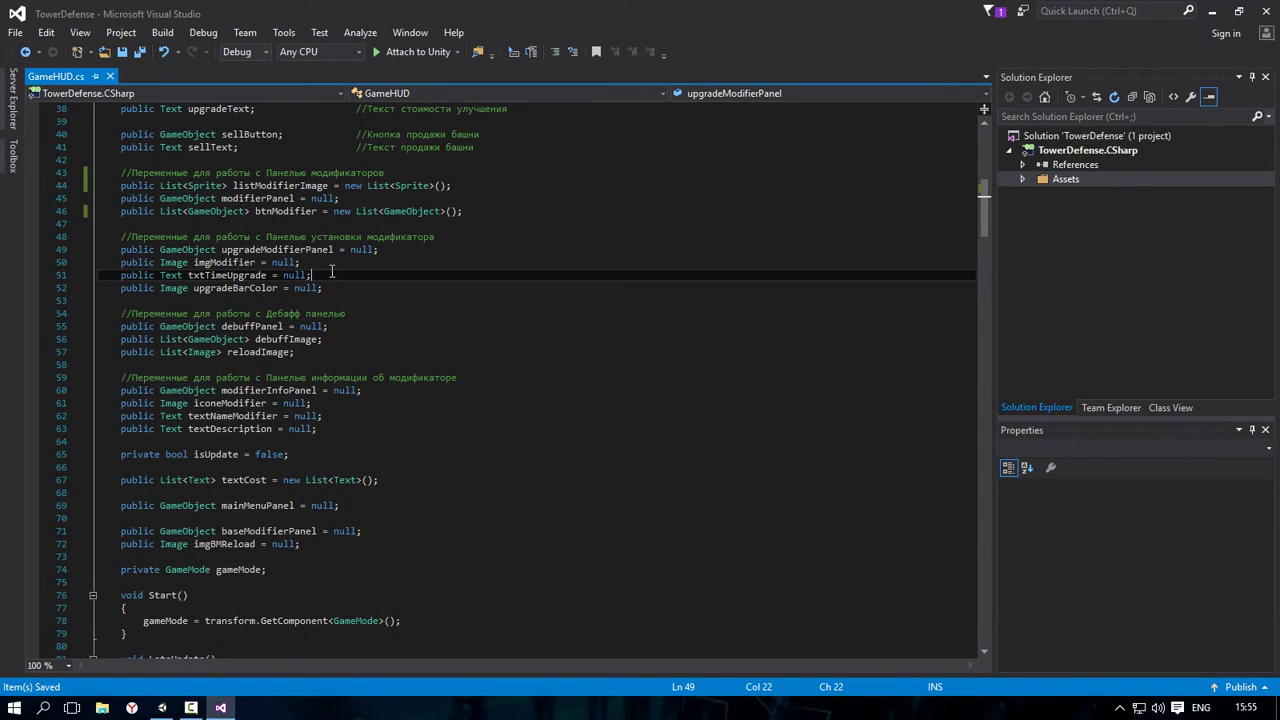
pyautogui.press('Up')
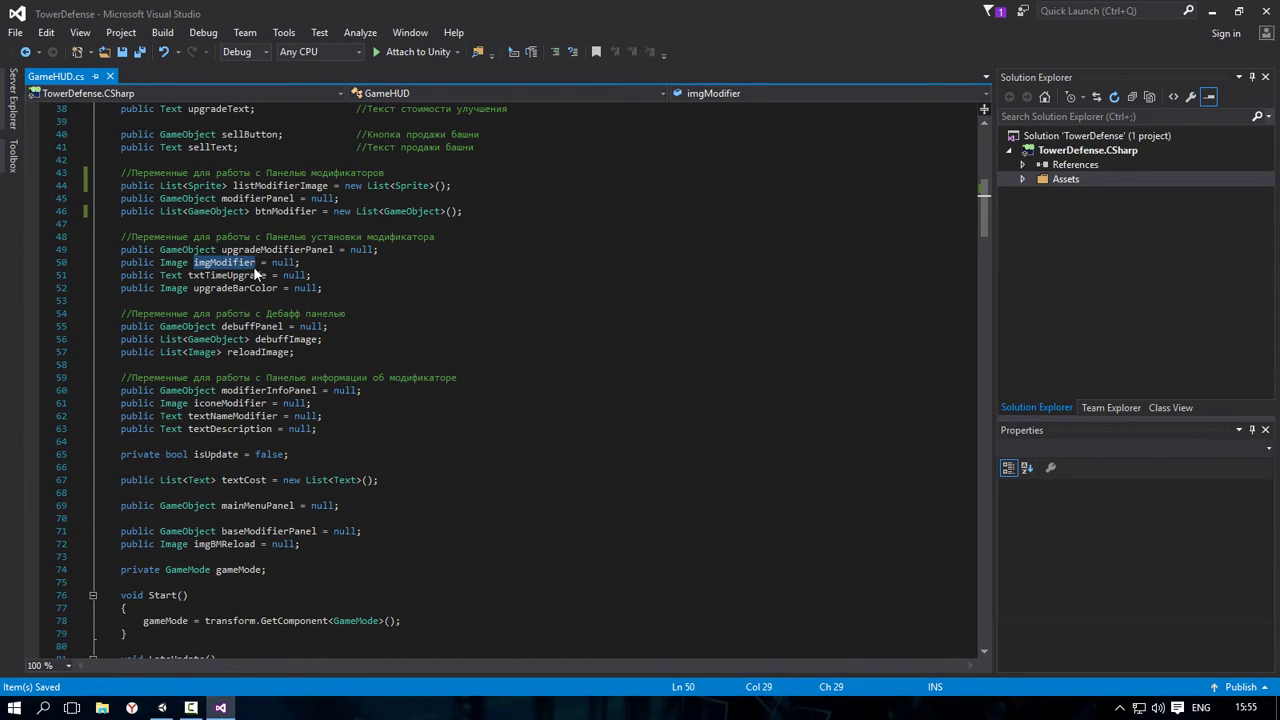
pyautogui.click(1212, 12)
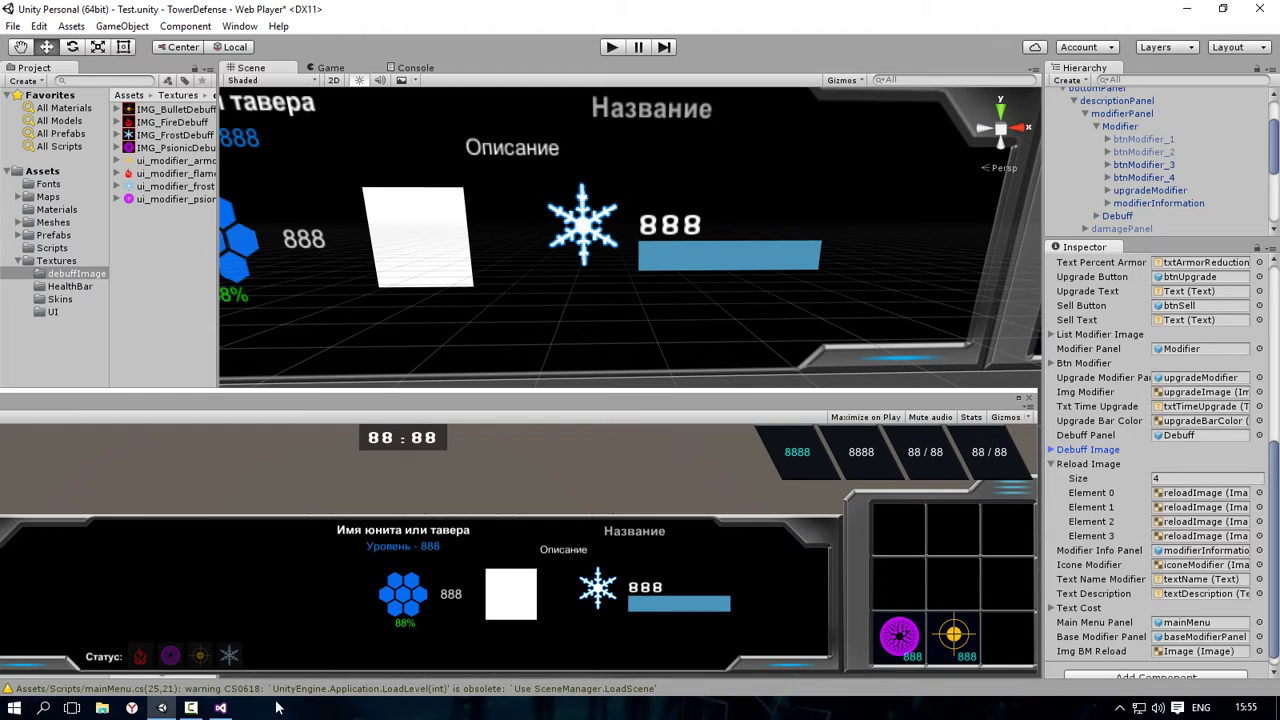
# Step: Review the txtTimeUpgrade and upgradeBarColor declarations, comparing them against the Unity scene
pyautogui.click(220, 708)
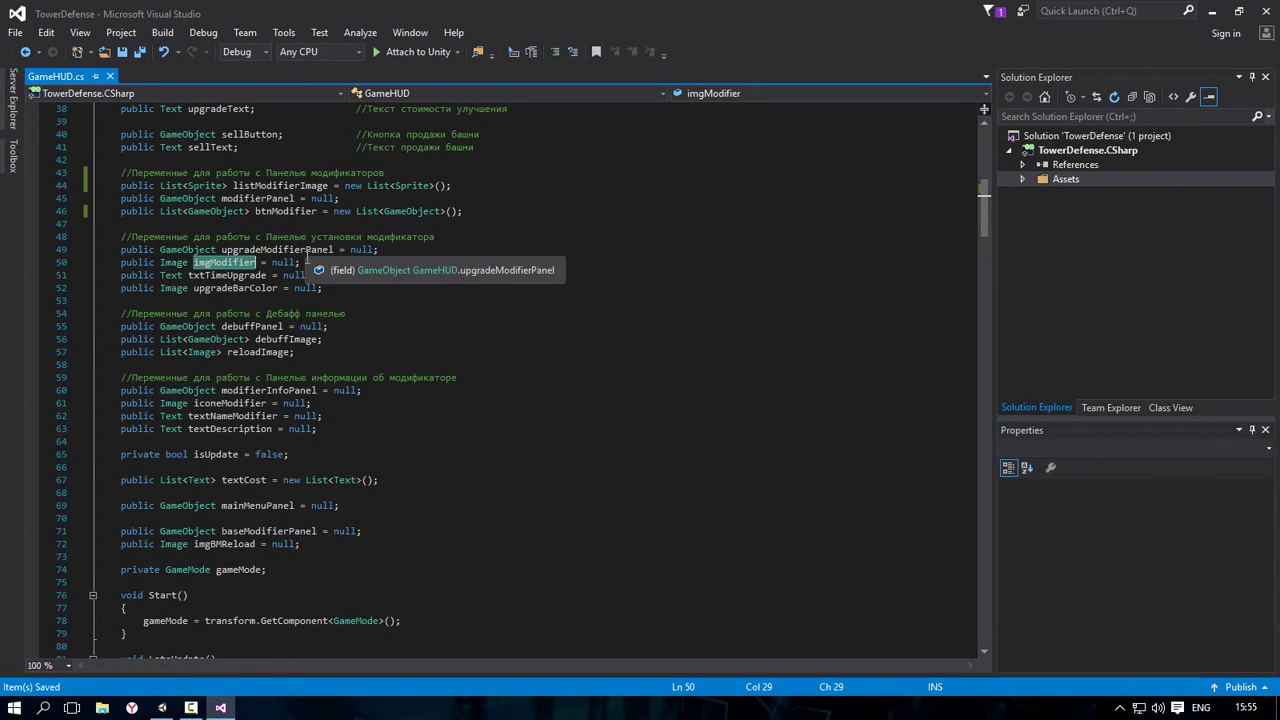
pyautogui.click(228, 275)
pyautogui.moveTo(228, 275); pyautogui.dragTo(272, 288)
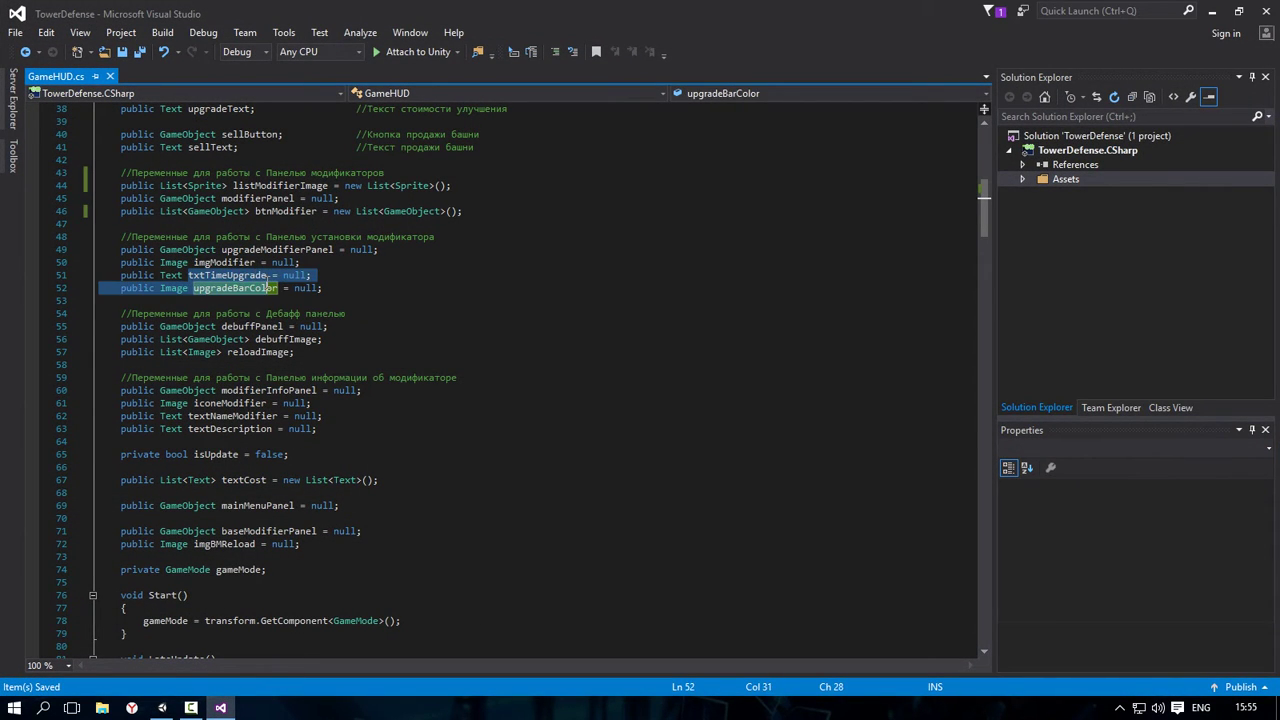
pyautogui.click(364, 279)
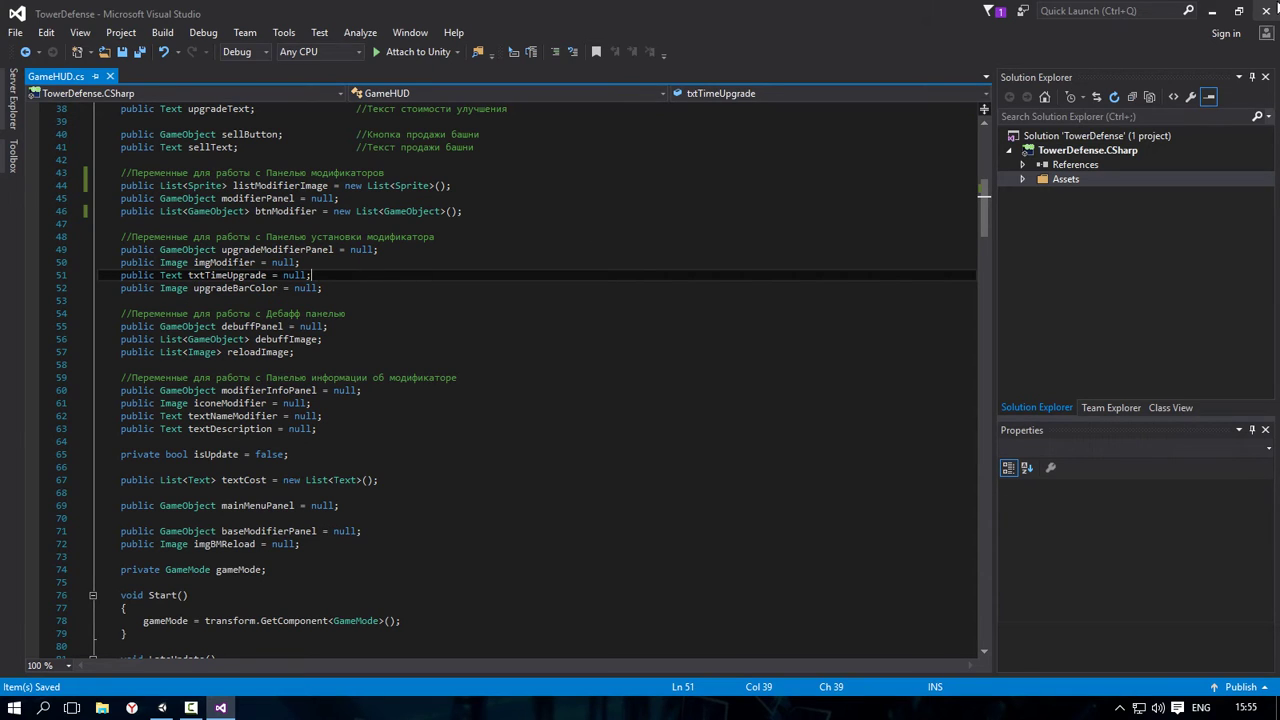
pyautogui.click(1211, 11)
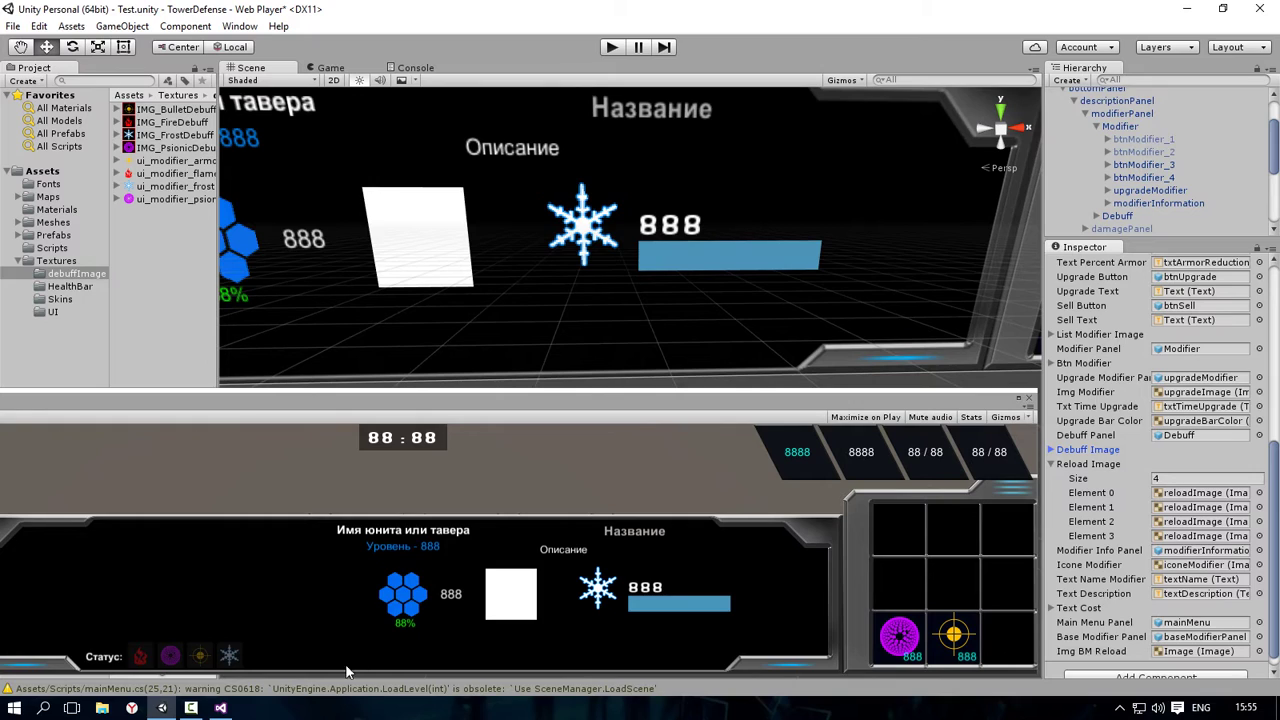
pyautogui.click(222, 708)
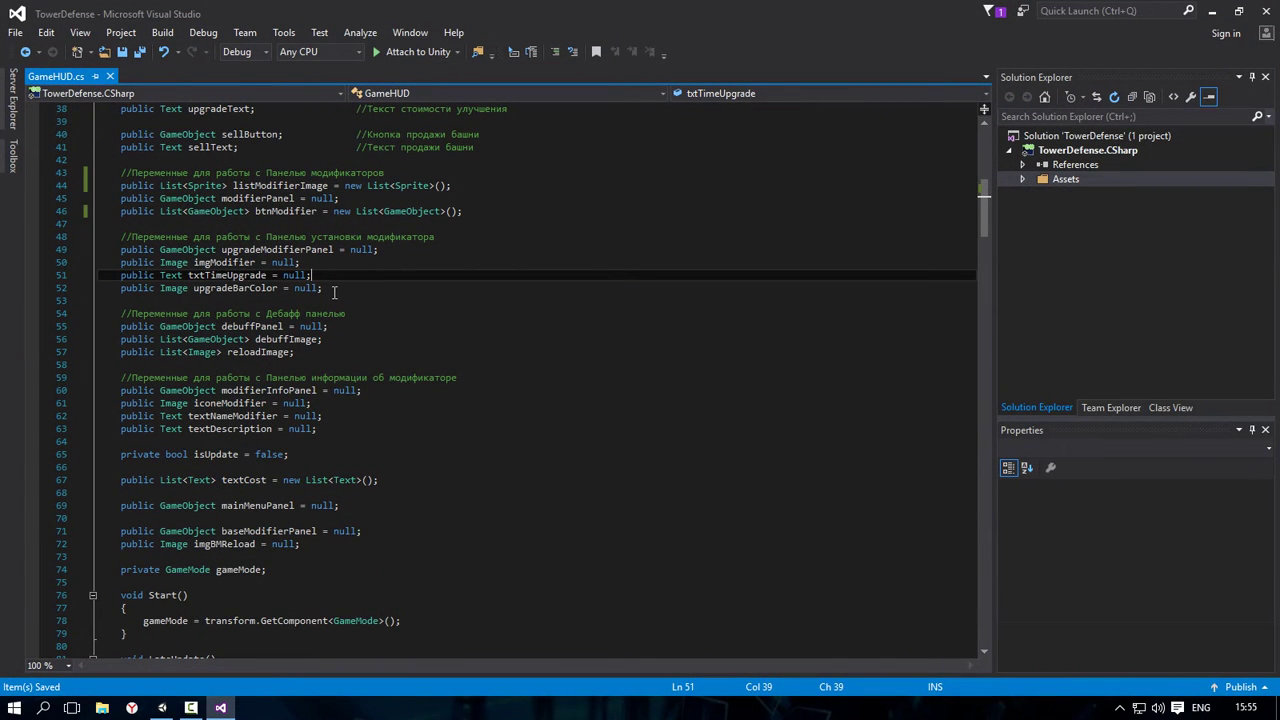
pyautogui.moveTo(193, 290); pyautogui.dragTo(276, 291)
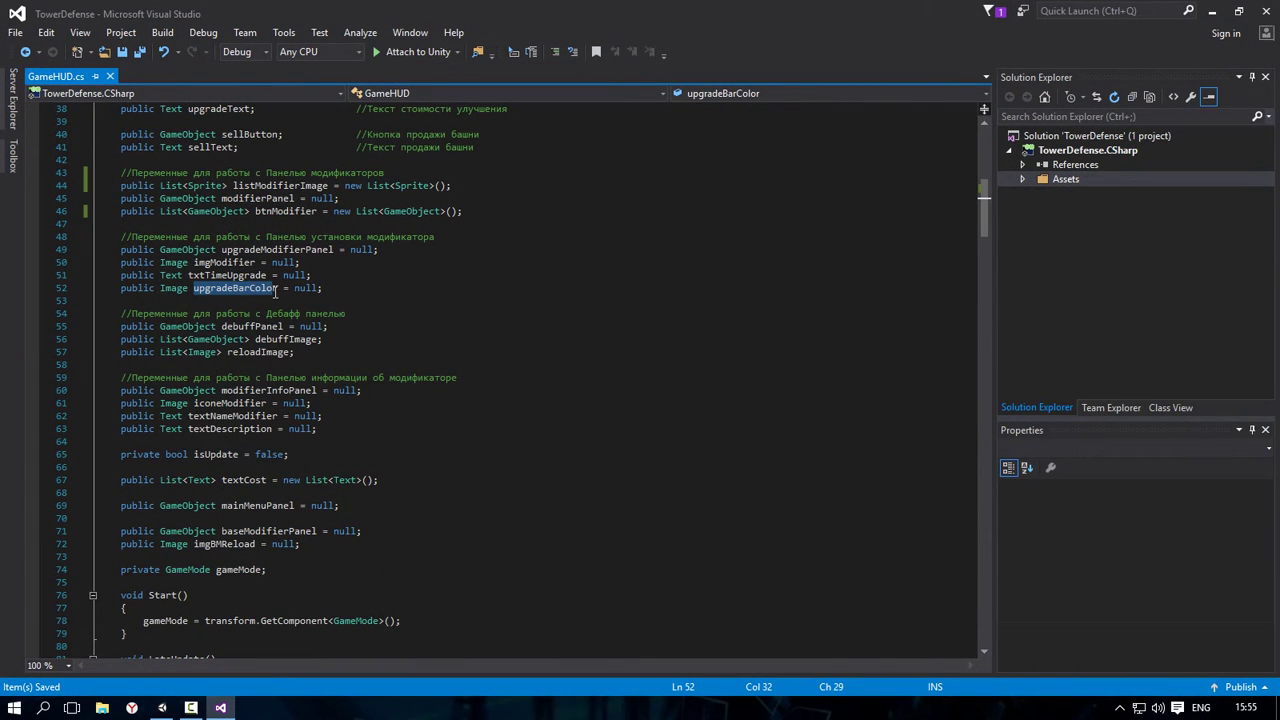
pyautogui.click(1211, 11)
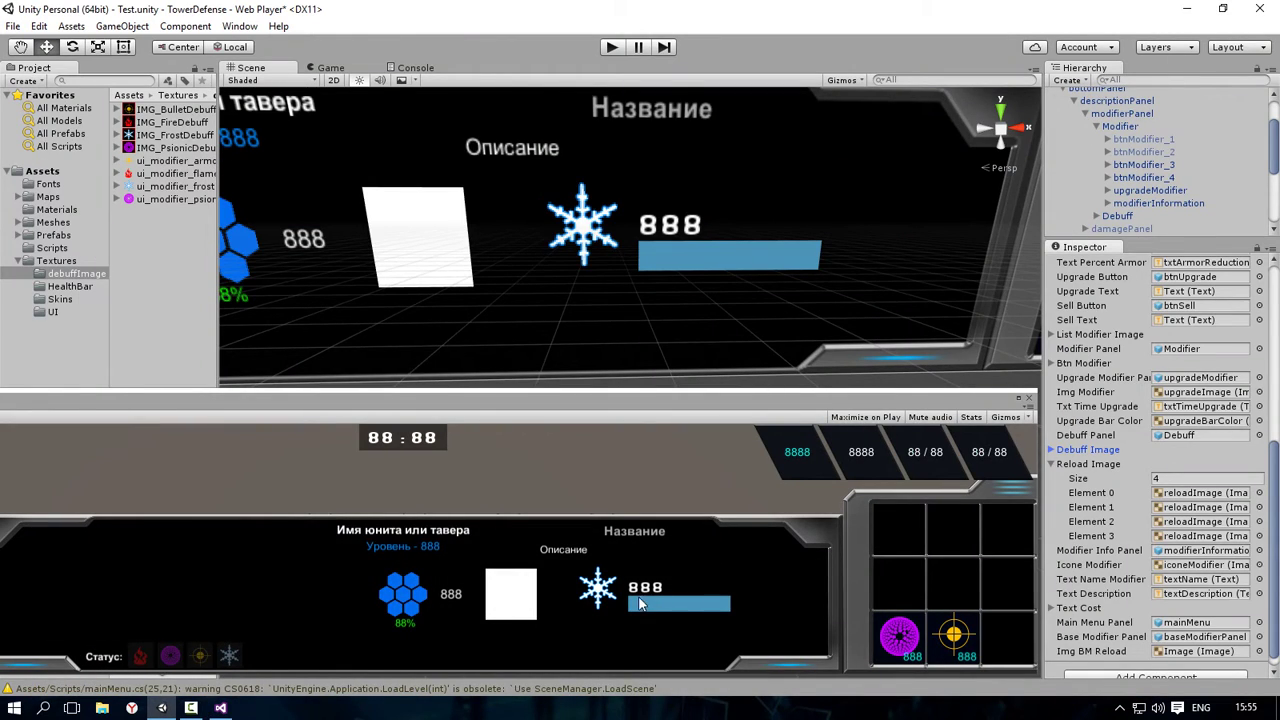
# Step: Expand upgradeModifier and test upgradeBarColor's Fill Amount by dragging it
pyautogui.click(1107, 190)
pyautogui.click(1170, 182)
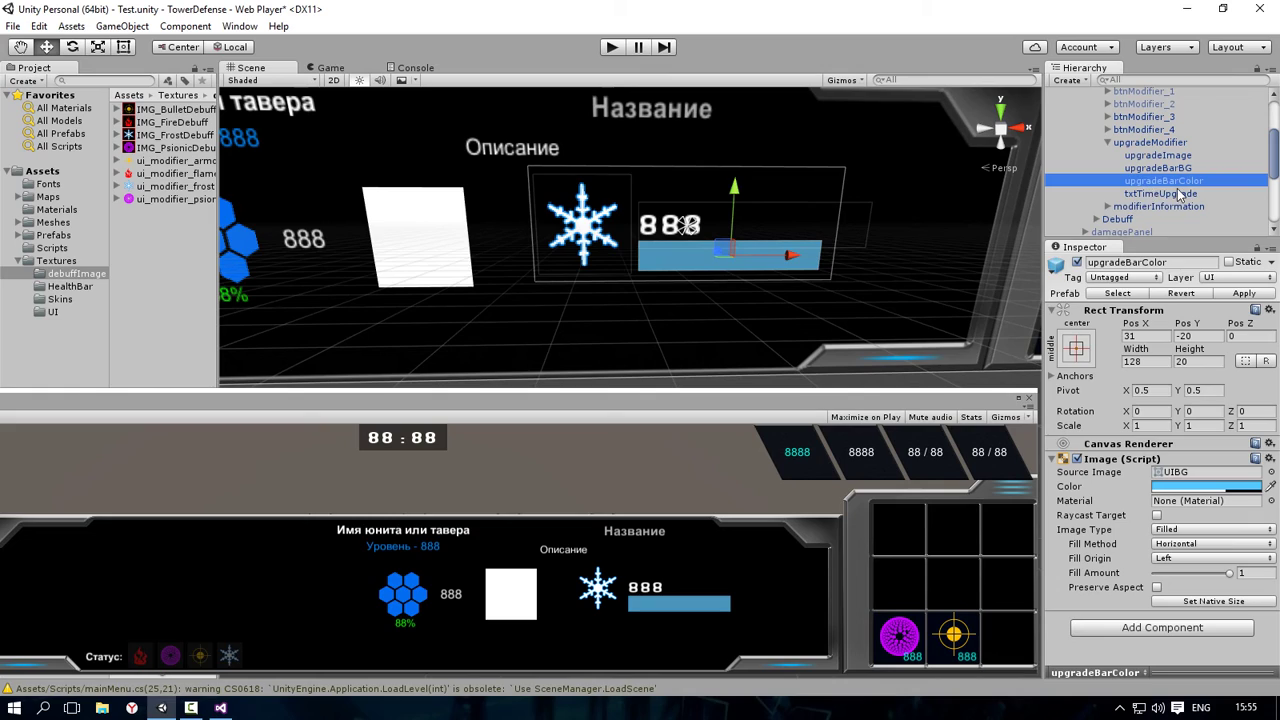
pyautogui.moveTo(1192, 573); pyautogui.dragTo(1246, 612)
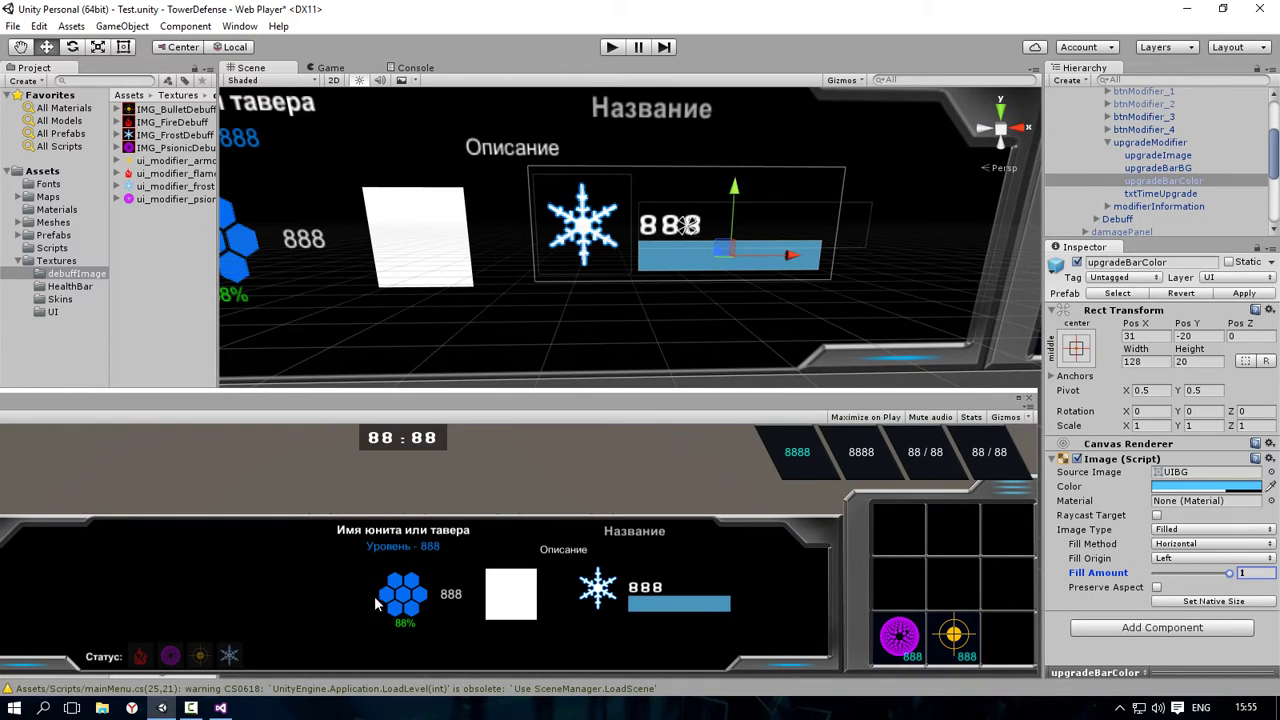
pyautogui.click(221, 708)
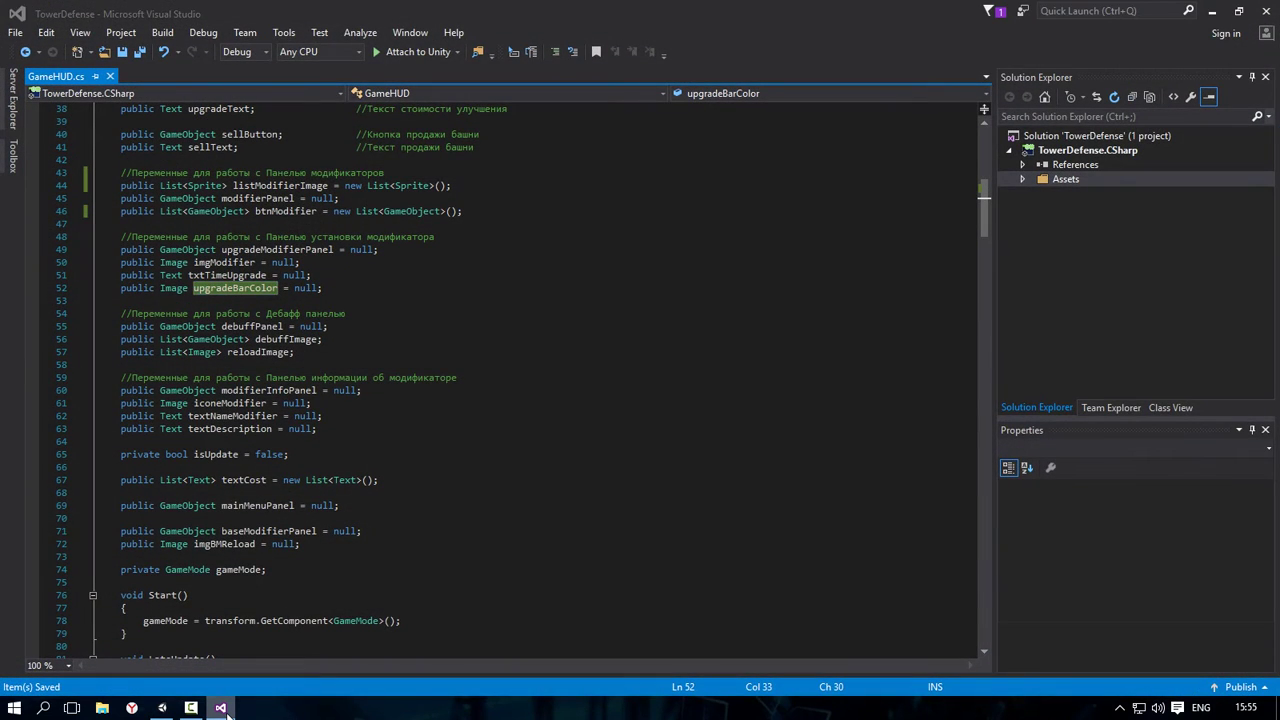
pyautogui.click(221, 708)
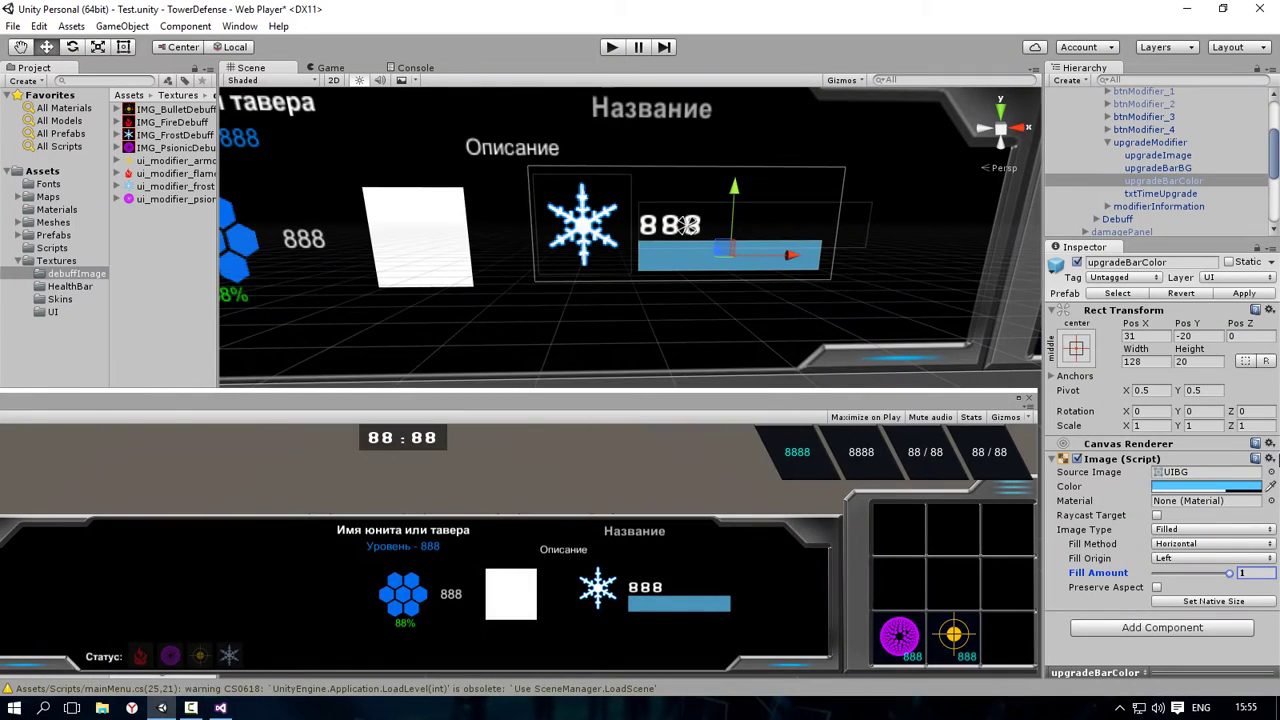
# Step: Step through upgradeModifier's children: upgradeImage, upgradeBarBG, upgradeBarColor and txtTimeUpgrade
pyautogui.click(1162, 155)
pyautogui.click(1175, 168)
pyautogui.click(1176, 181)
pyautogui.click(1176, 193)
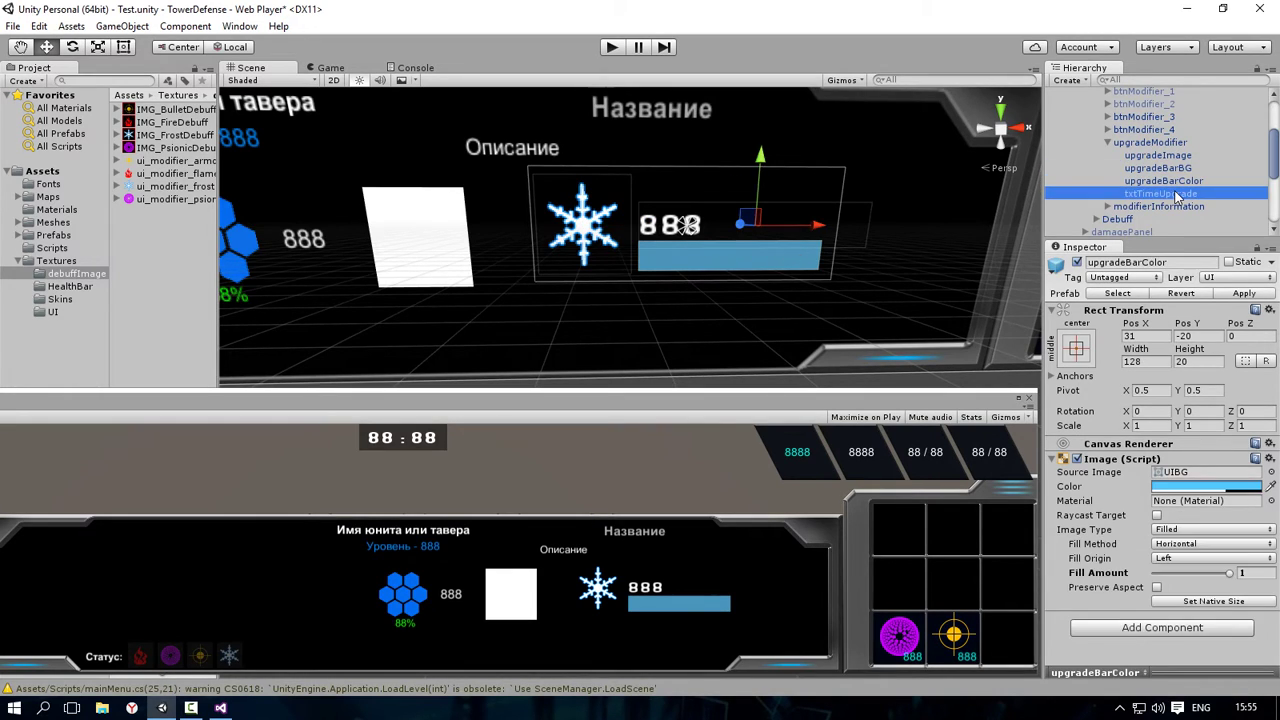
pyautogui.click(1164, 156)
pyautogui.click(1178, 194)
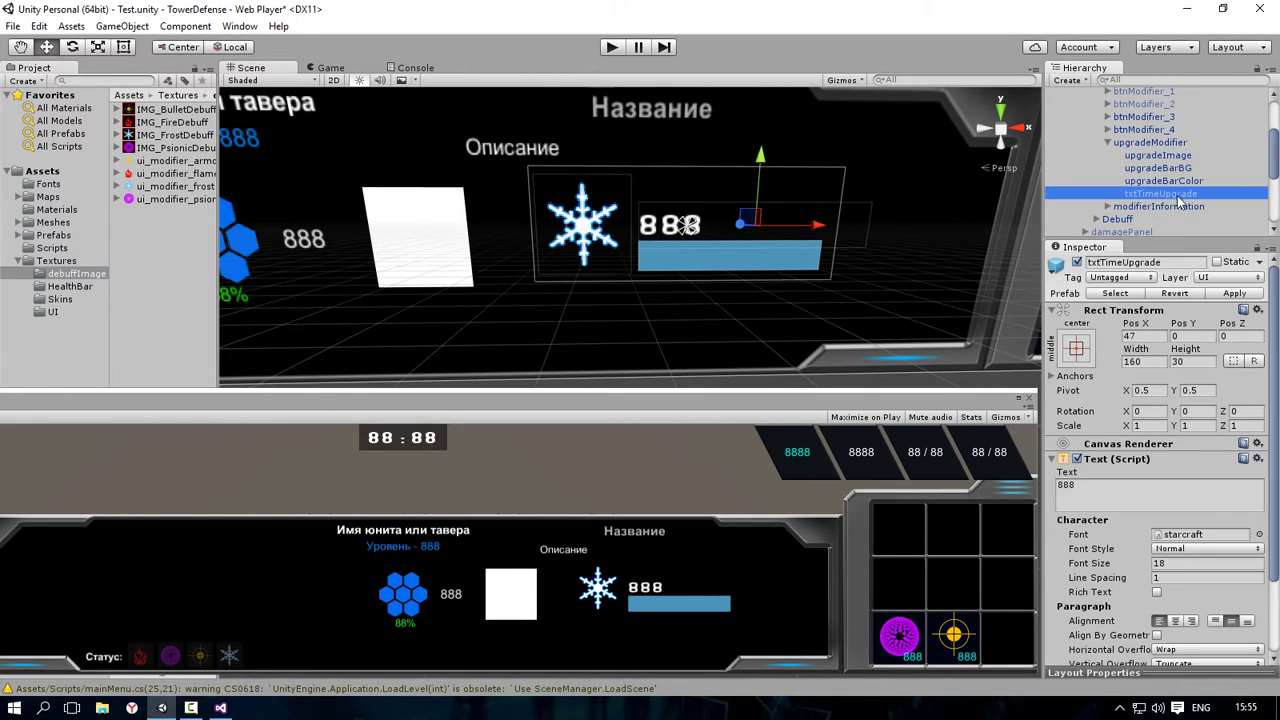
pyautogui.click(222, 708)
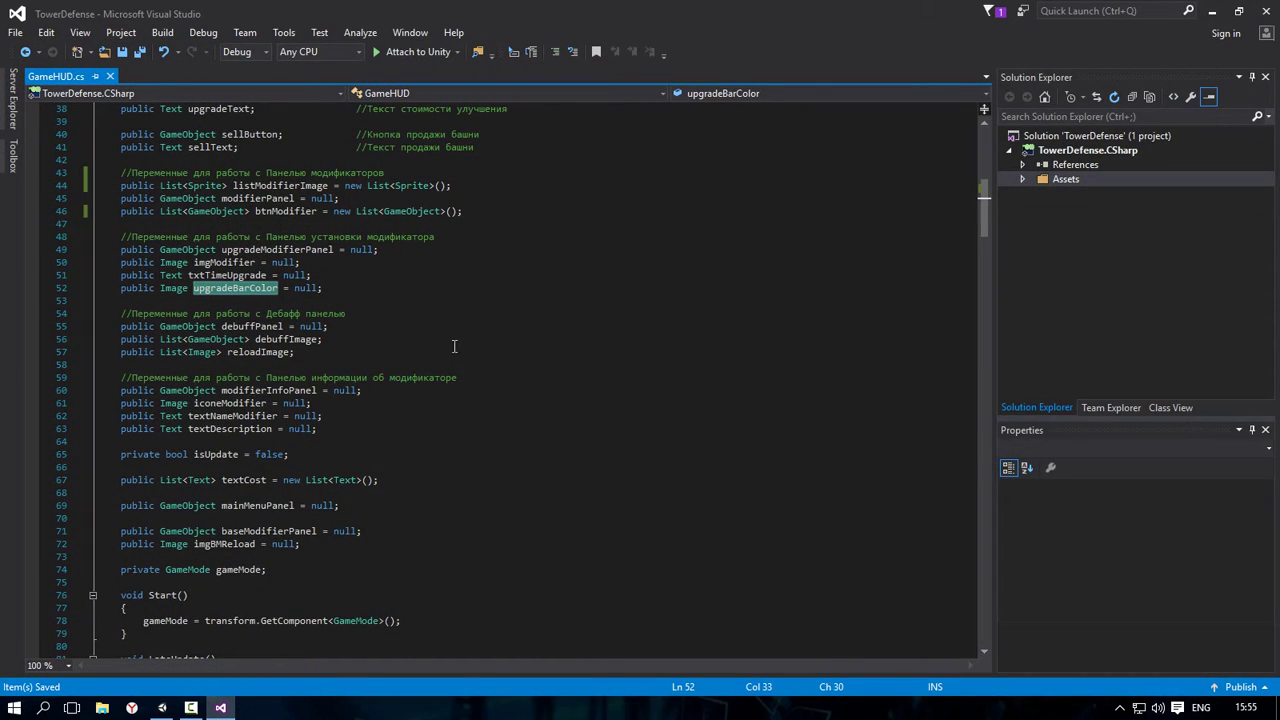
# Step: Examine the debuffPanel declaration on line 55 of GameHUD.cs
pyautogui.scroll(-1, 386, 313)
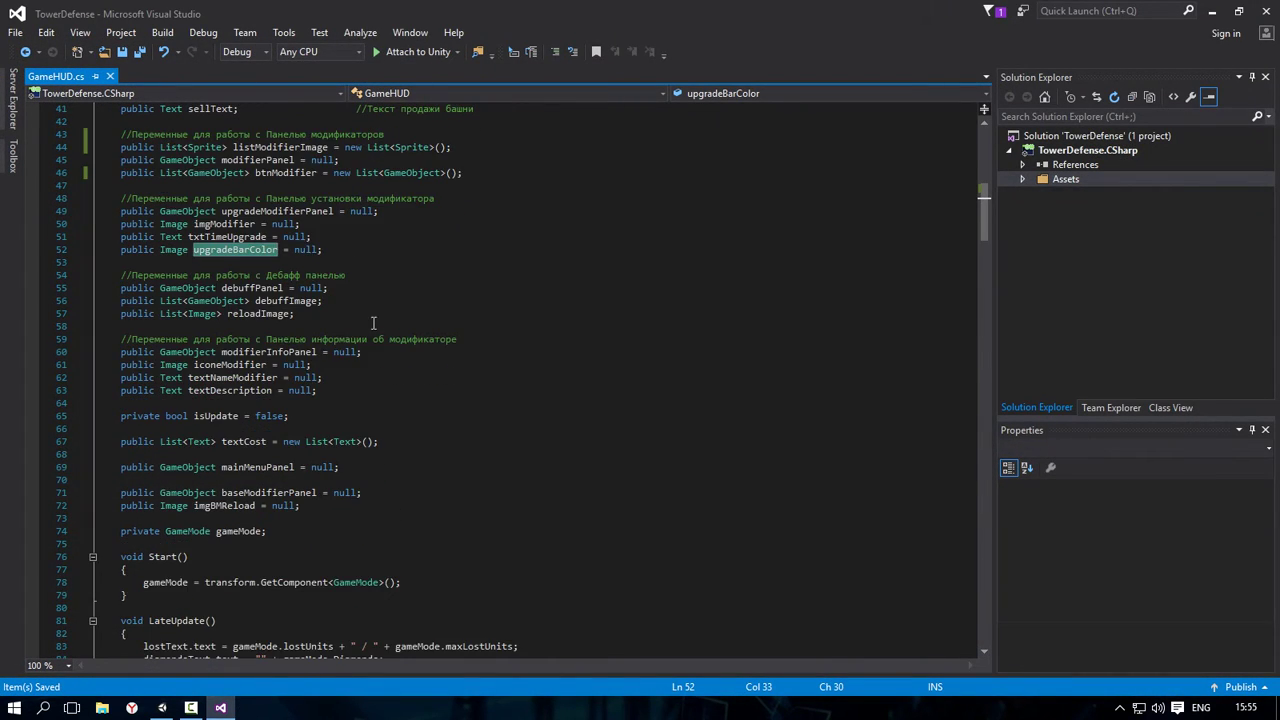
pyautogui.click(336, 316)
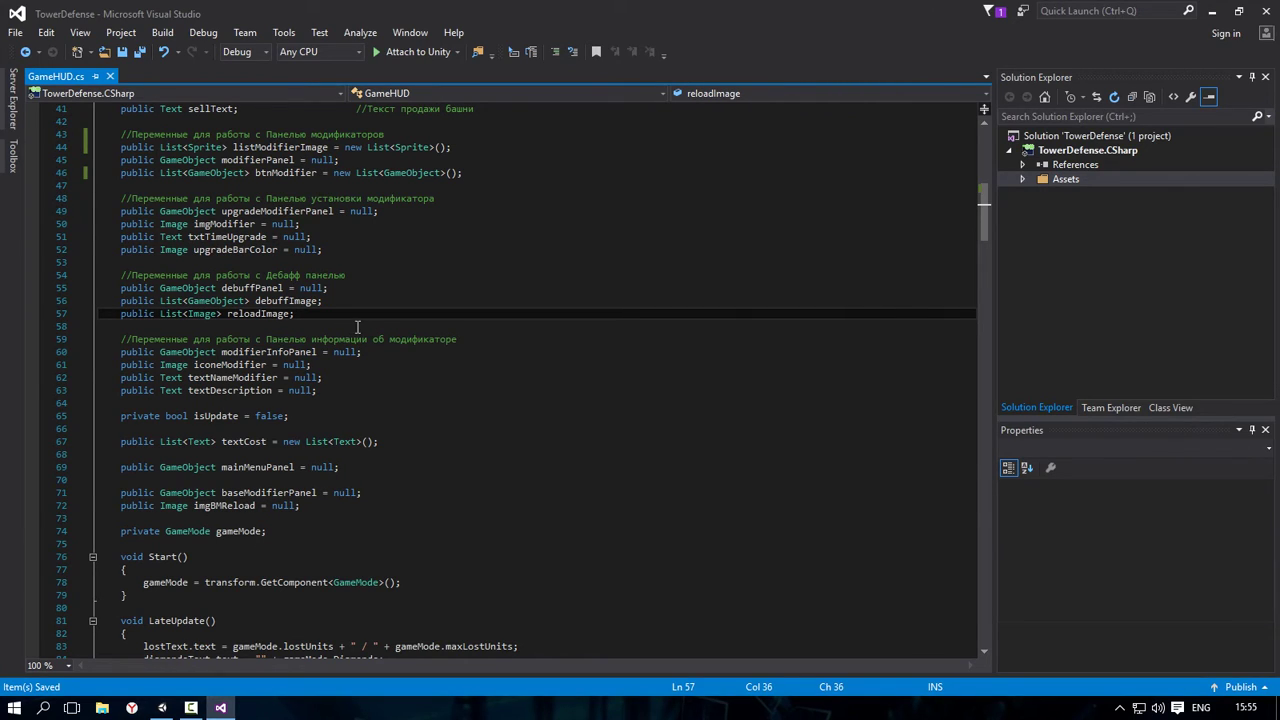
pyautogui.scroll(-1, 358, 322)
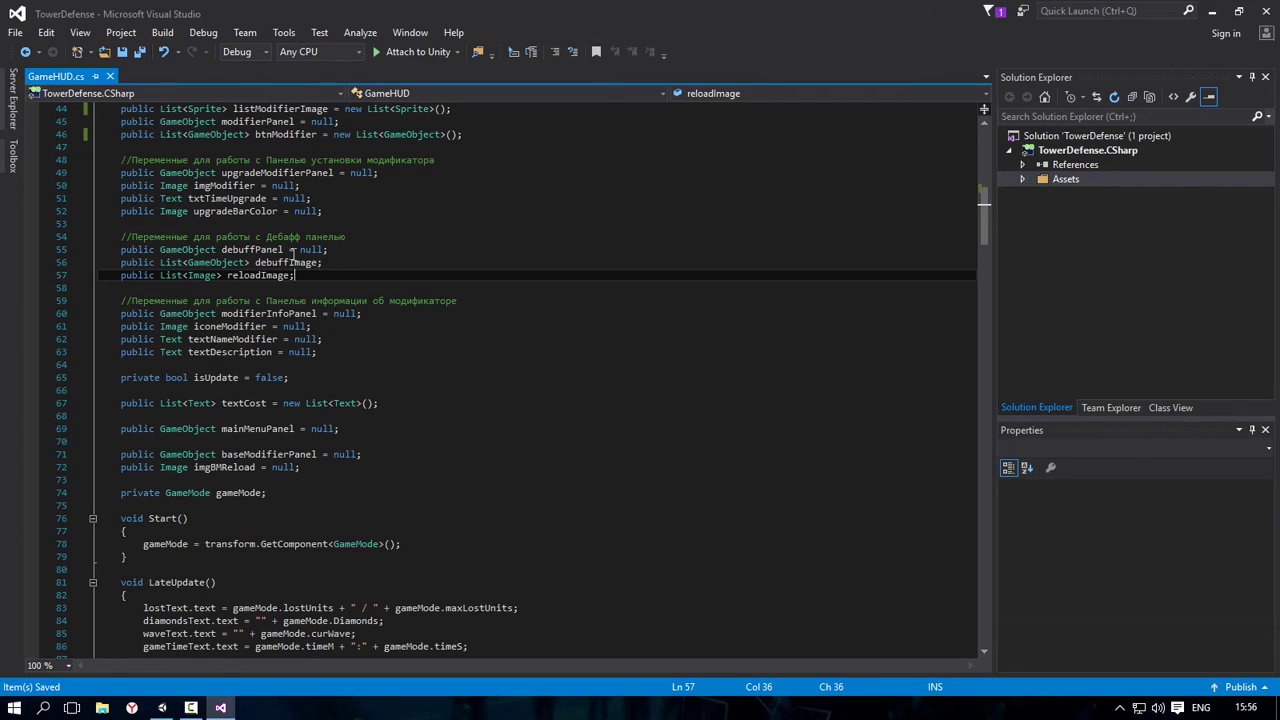
pyautogui.moveTo(121, 249); pyautogui.dragTo(215, 250)
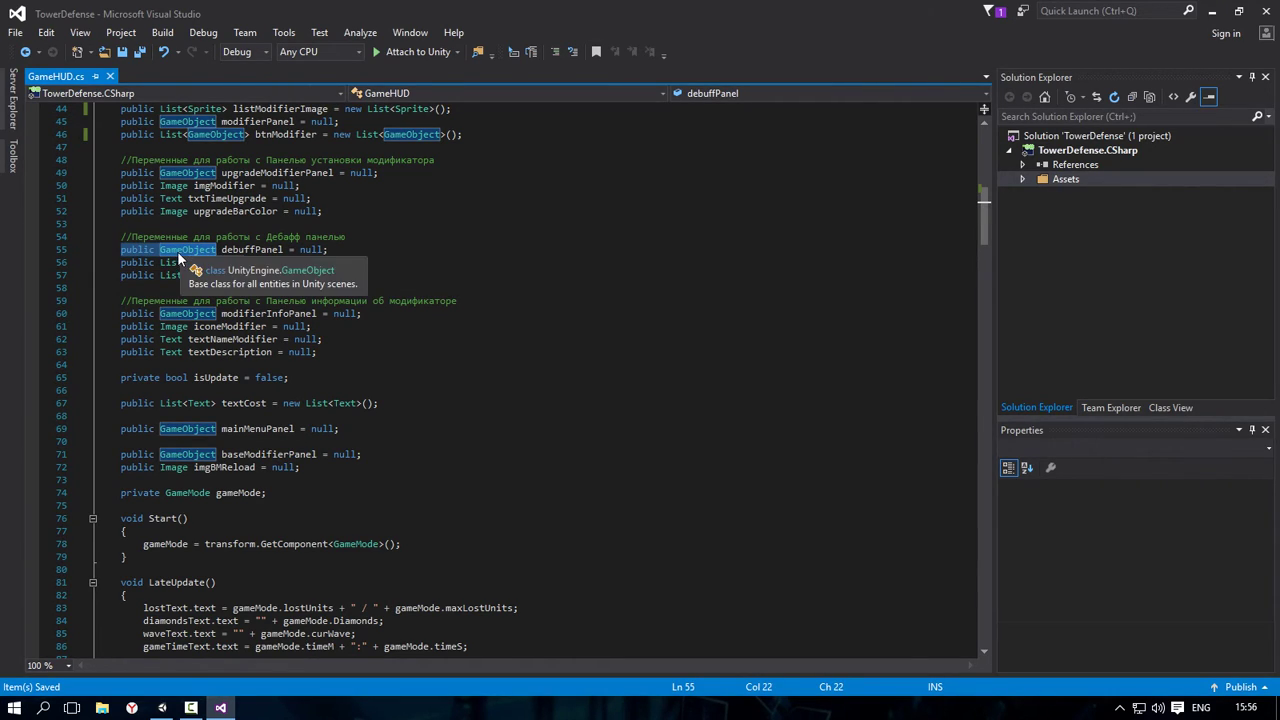
pyautogui.click(157, 249)
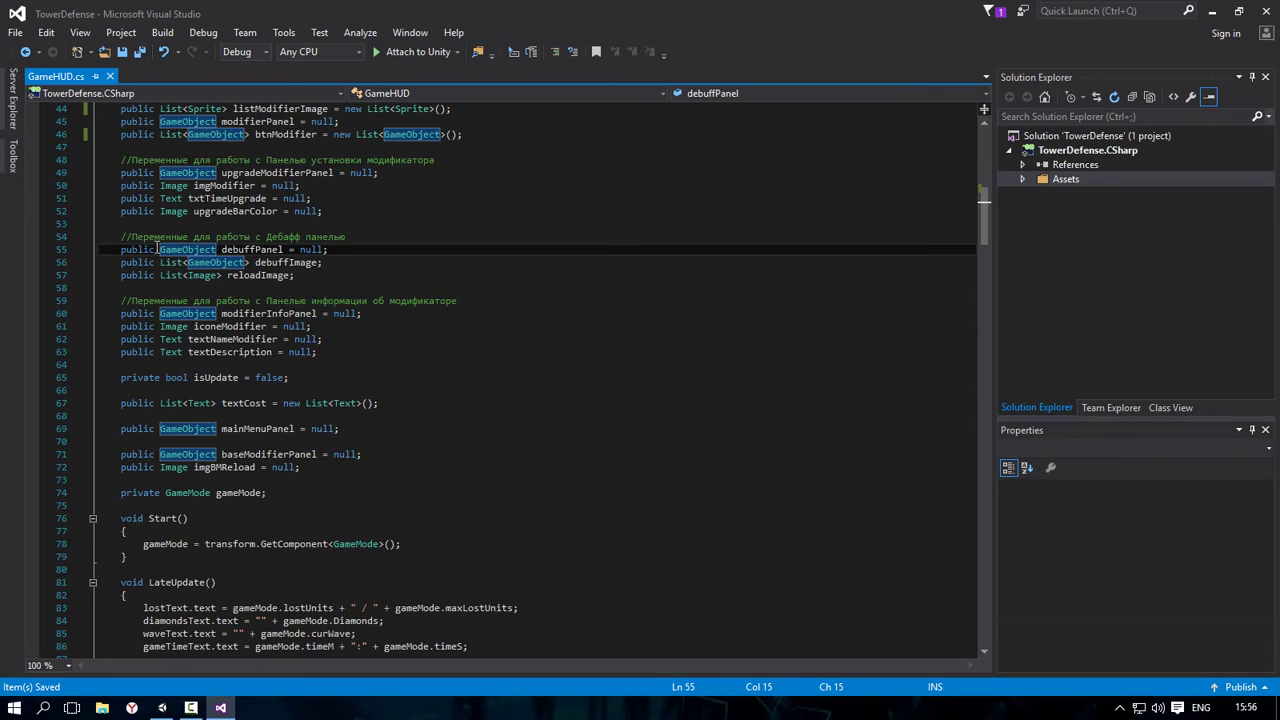
pyautogui.doubleClick(252, 250)
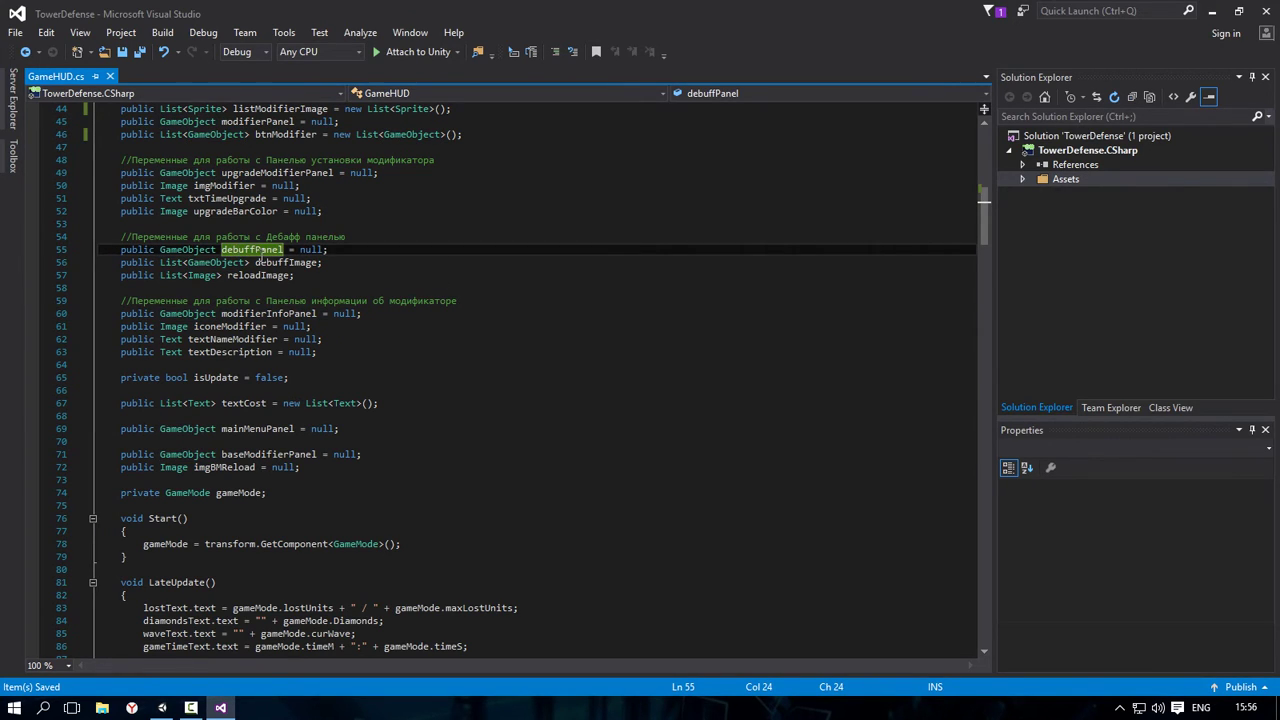
# Step: In Unity, collapse upgradeModifier and Modifier, then inspect the Modifier and Debuff objects
pyautogui.click(1211, 12)
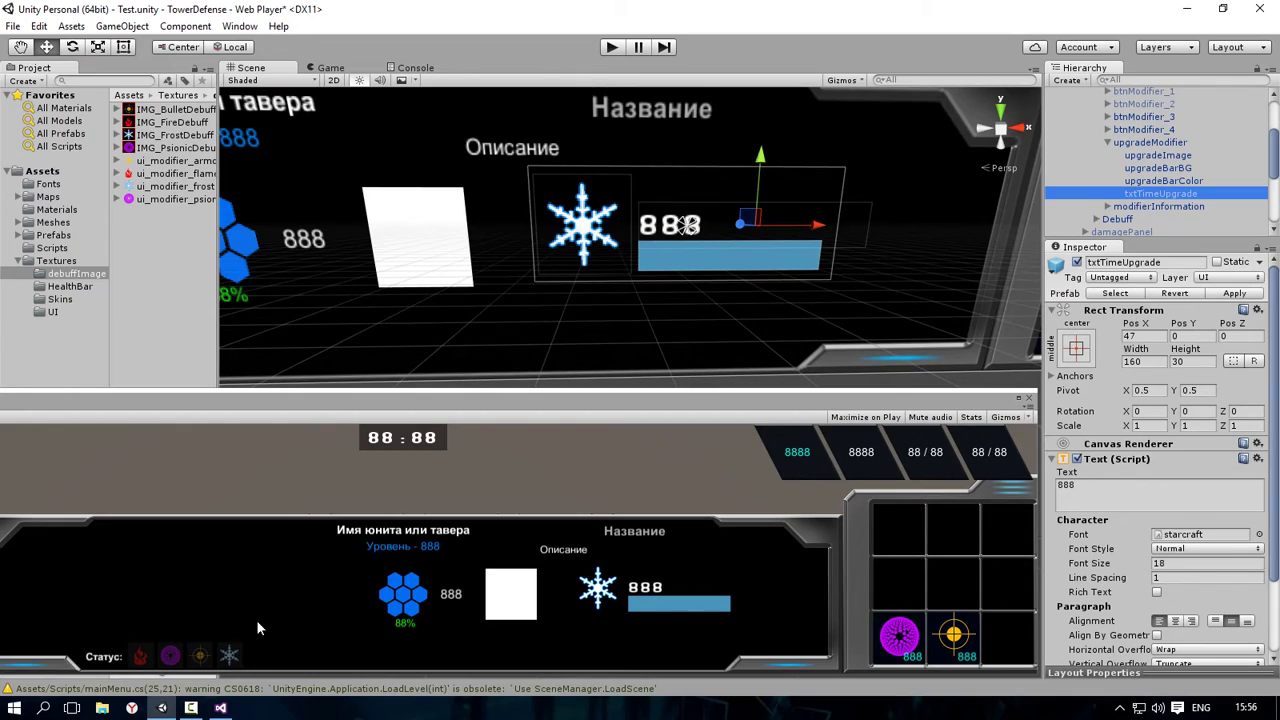
pyautogui.click(1108, 142)
pyautogui.scroll(3, 1110, 178)
pyautogui.click(1099, 175)
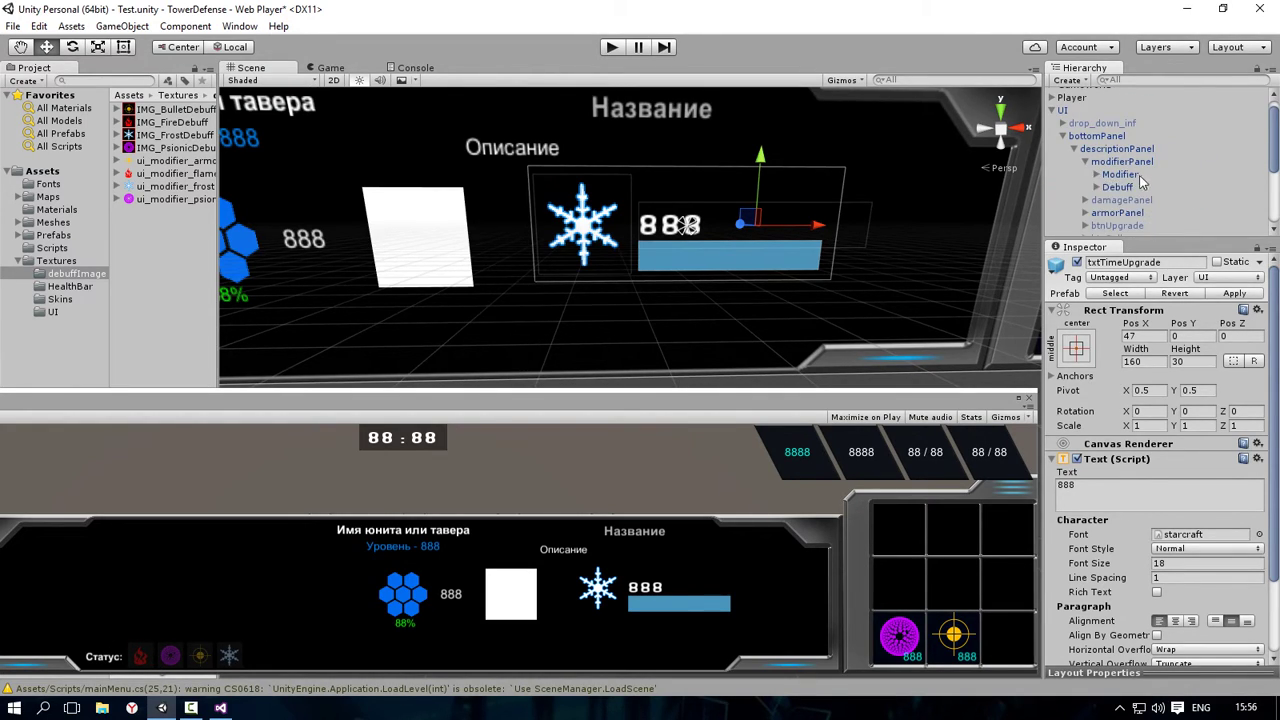
pyautogui.click(1118, 176)
pyautogui.click(1124, 188)
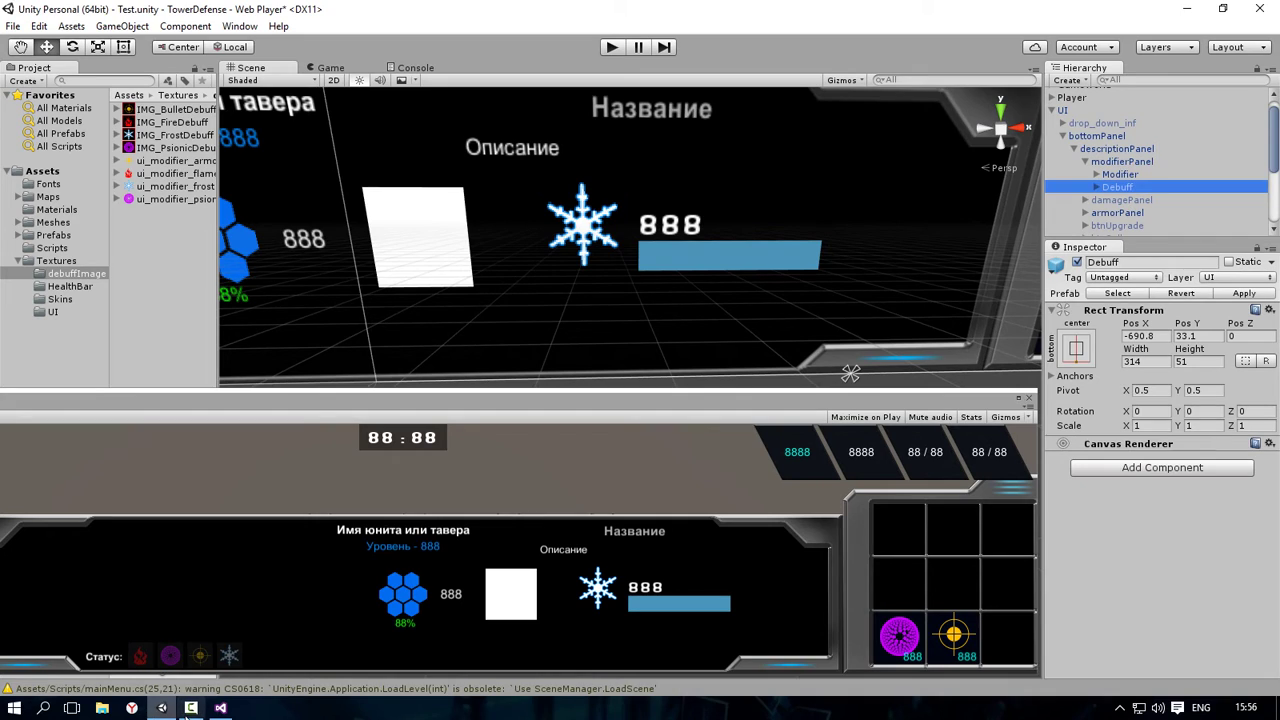
# Step: Check debuffPanel's GameObject type and debuffImage's List<GameObject> type, highlighting debuffImage's uses
pyautogui.click(220, 708)
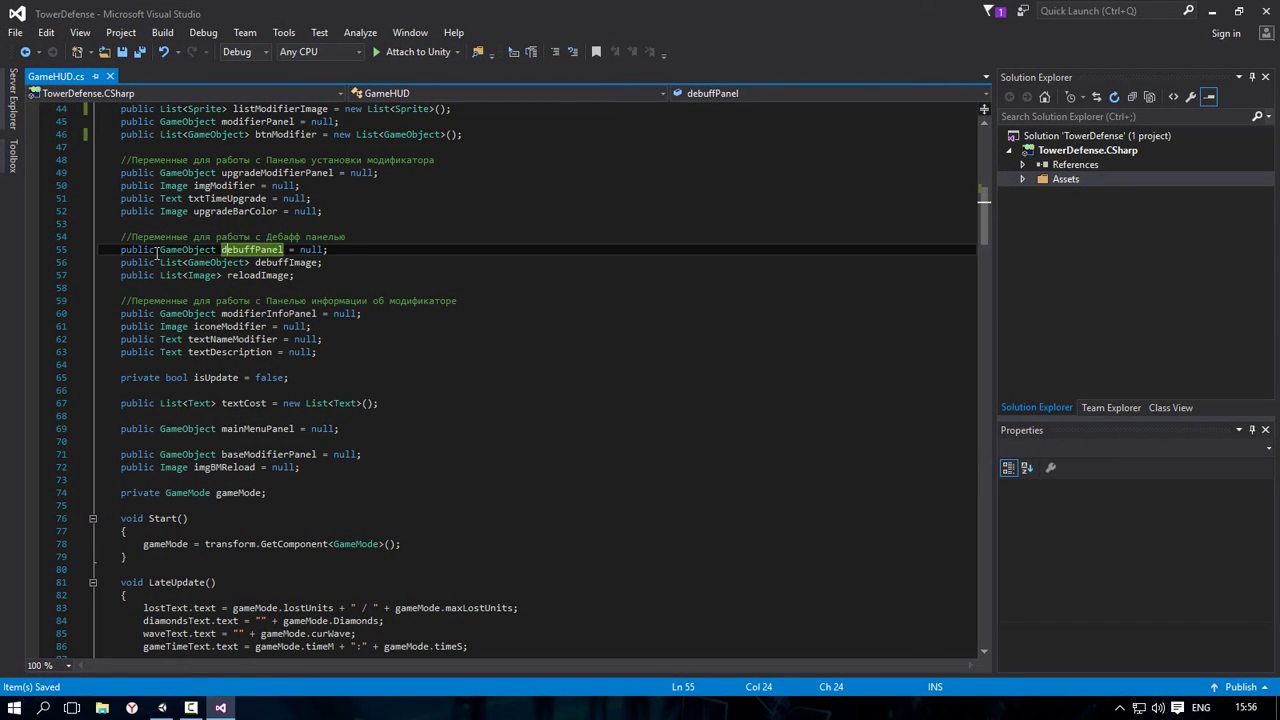
pyautogui.click(212, 249)
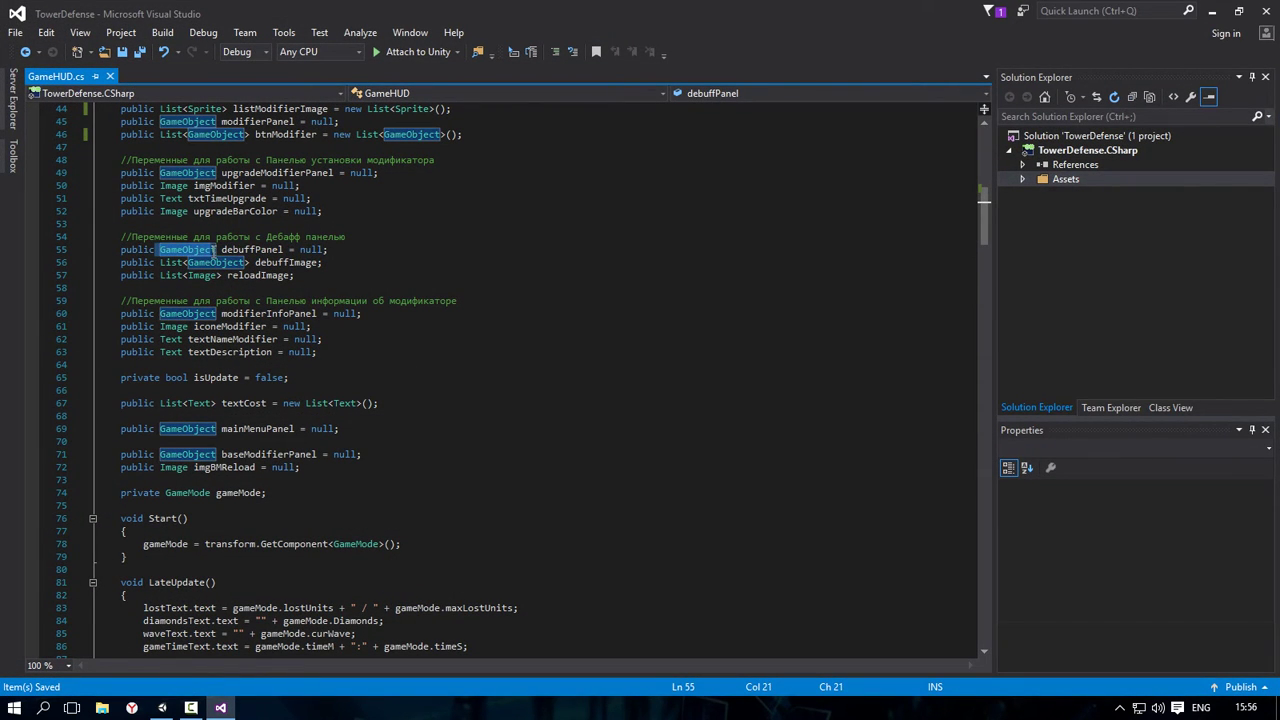
pyautogui.click(163, 262)
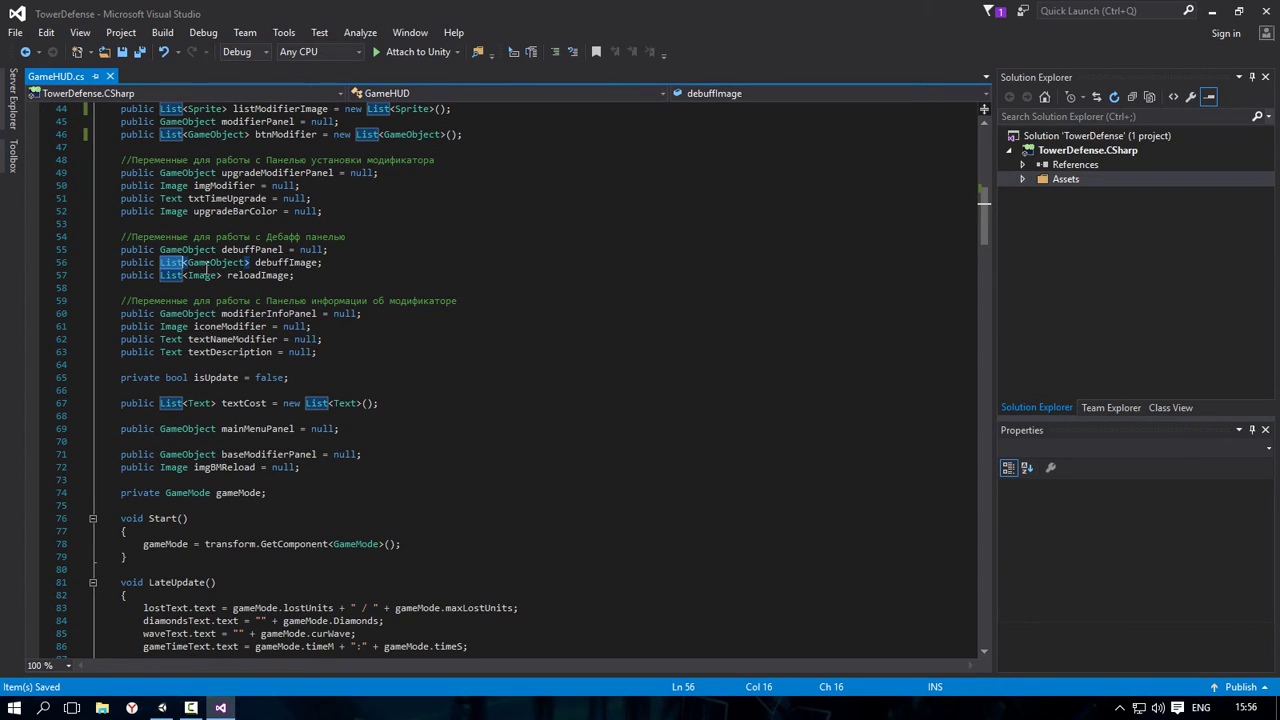
pyautogui.click(185, 262)
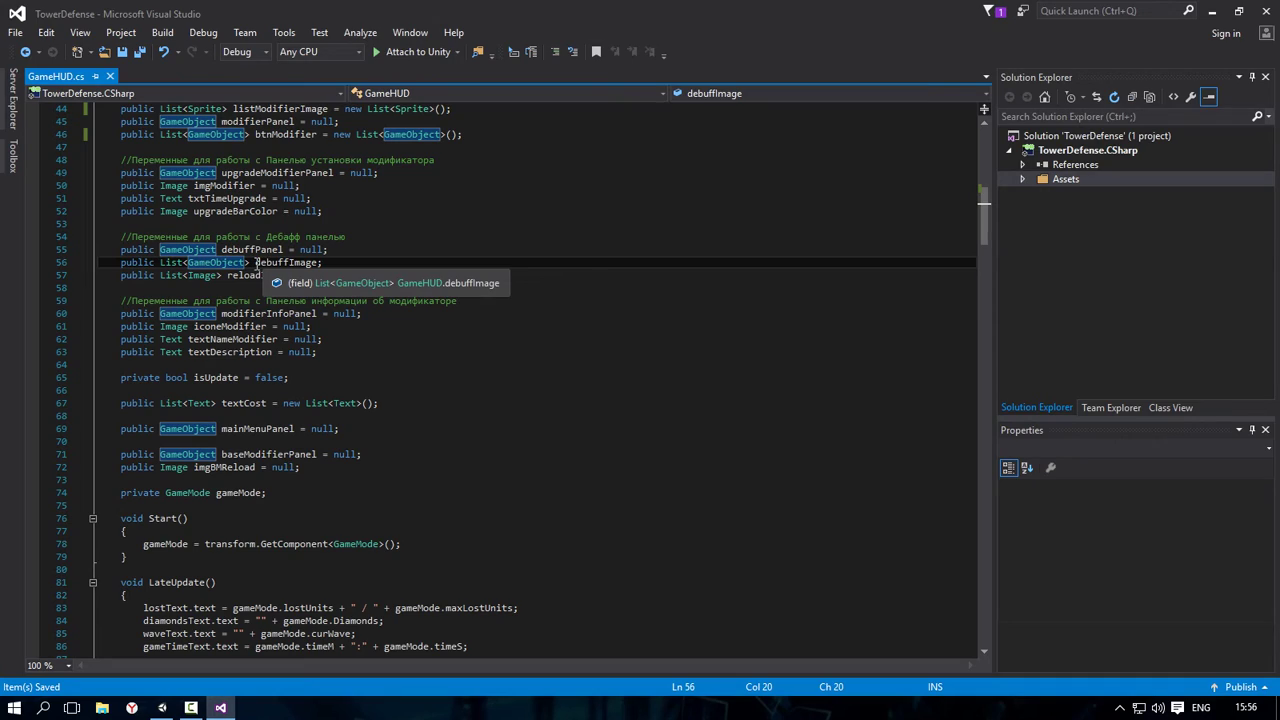
pyautogui.click(221, 262)
pyautogui.click(287, 262)
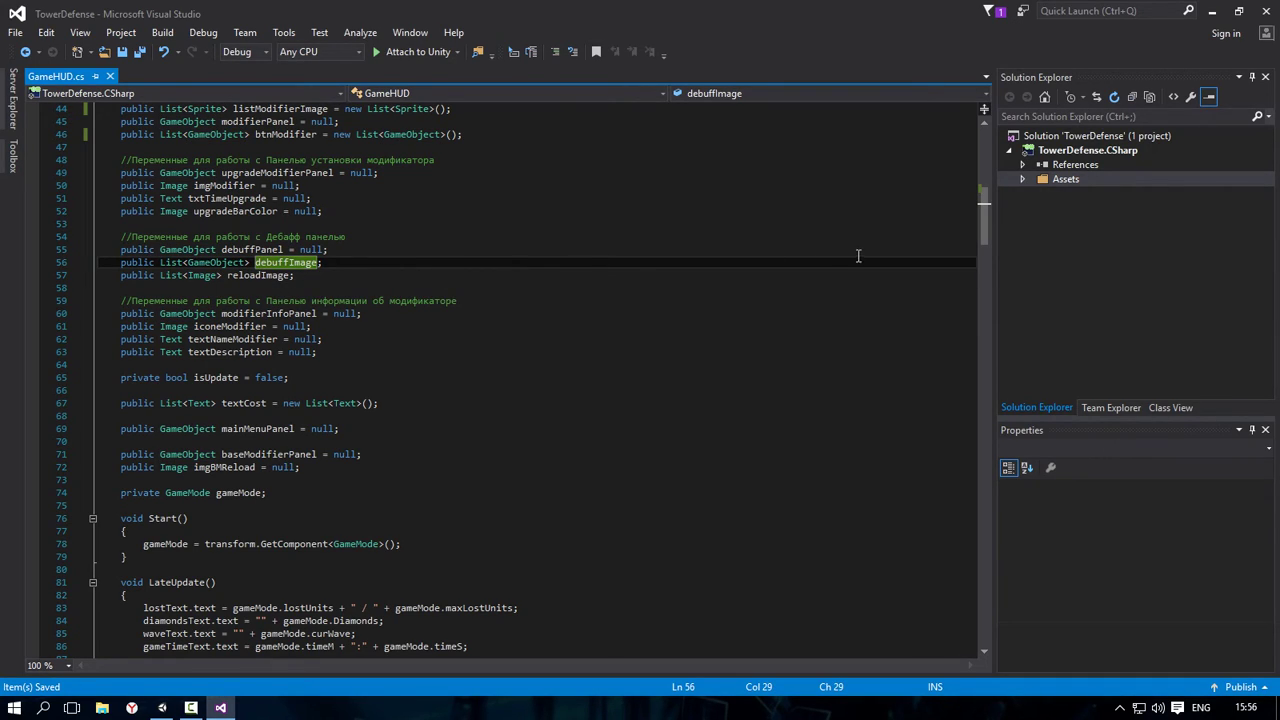
# Step: Expand Debuff in the Hierarchy and inspect the icons debuff_1 through debuff_4
pyautogui.hotkey('alt', 'Tab')
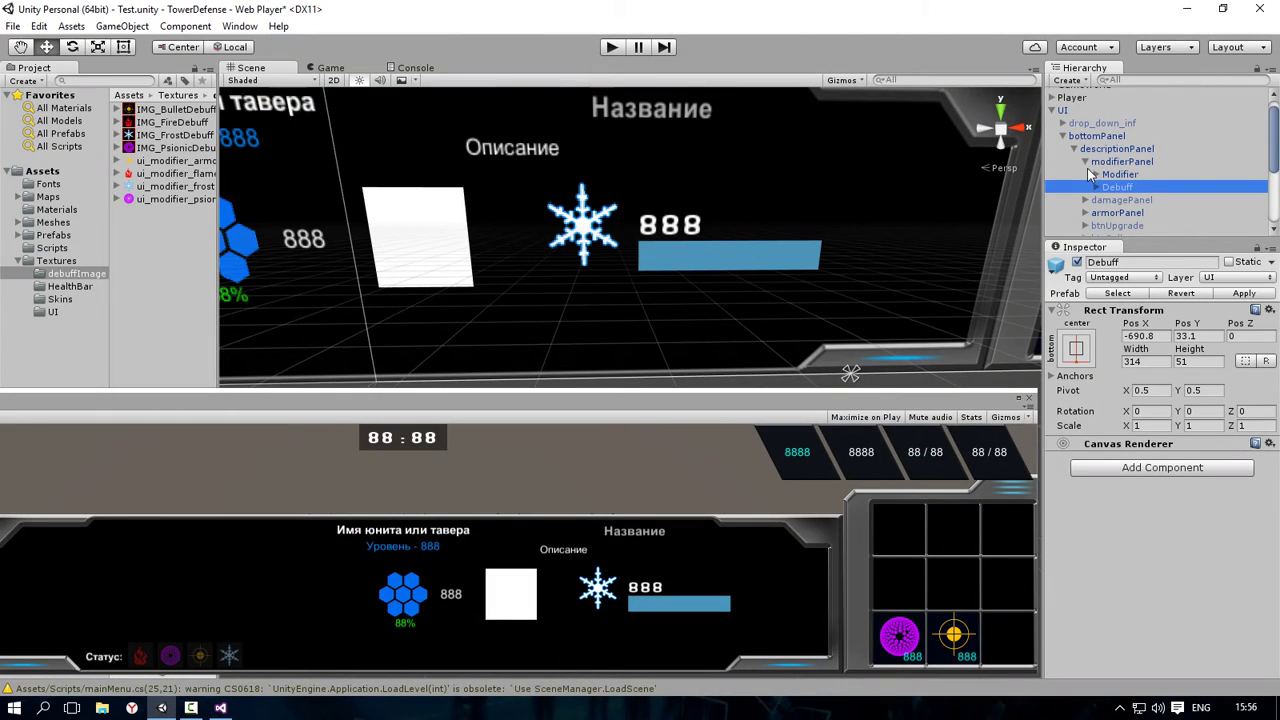
pyautogui.click(1095, 188)
pyautogui.scroll(-2, 1110, 210)
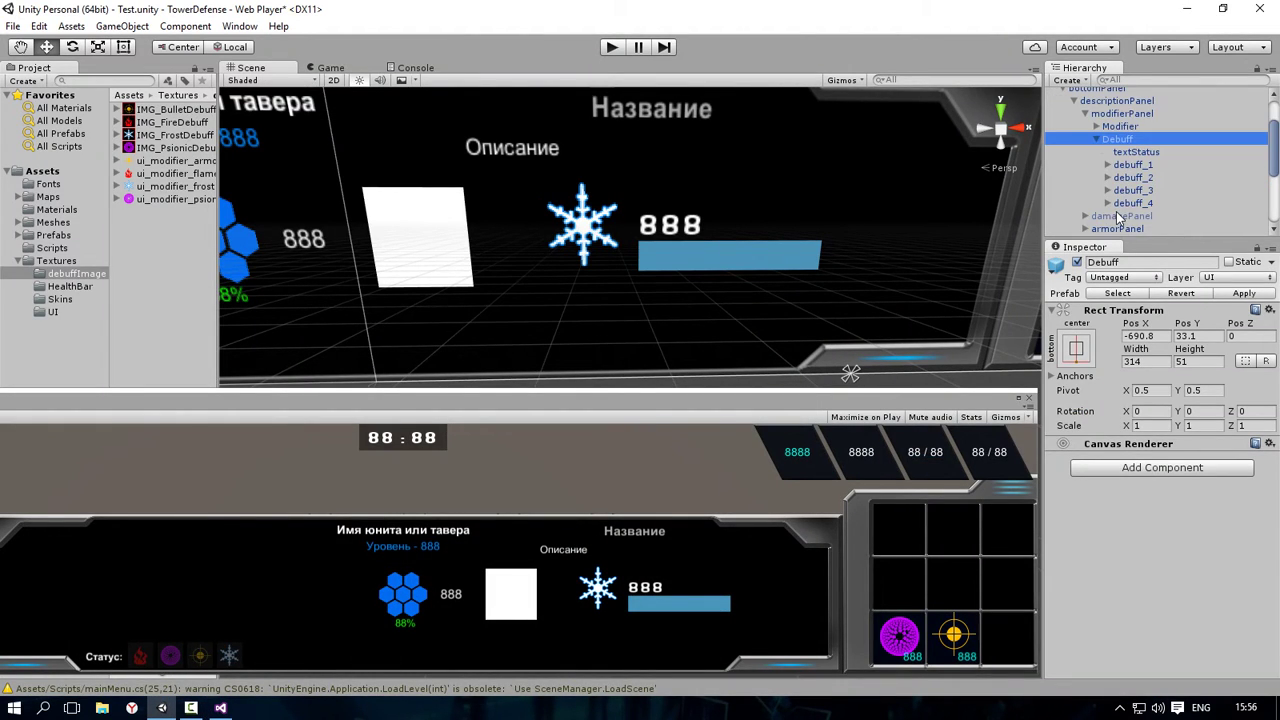
pyautogui.click(1139, 166)
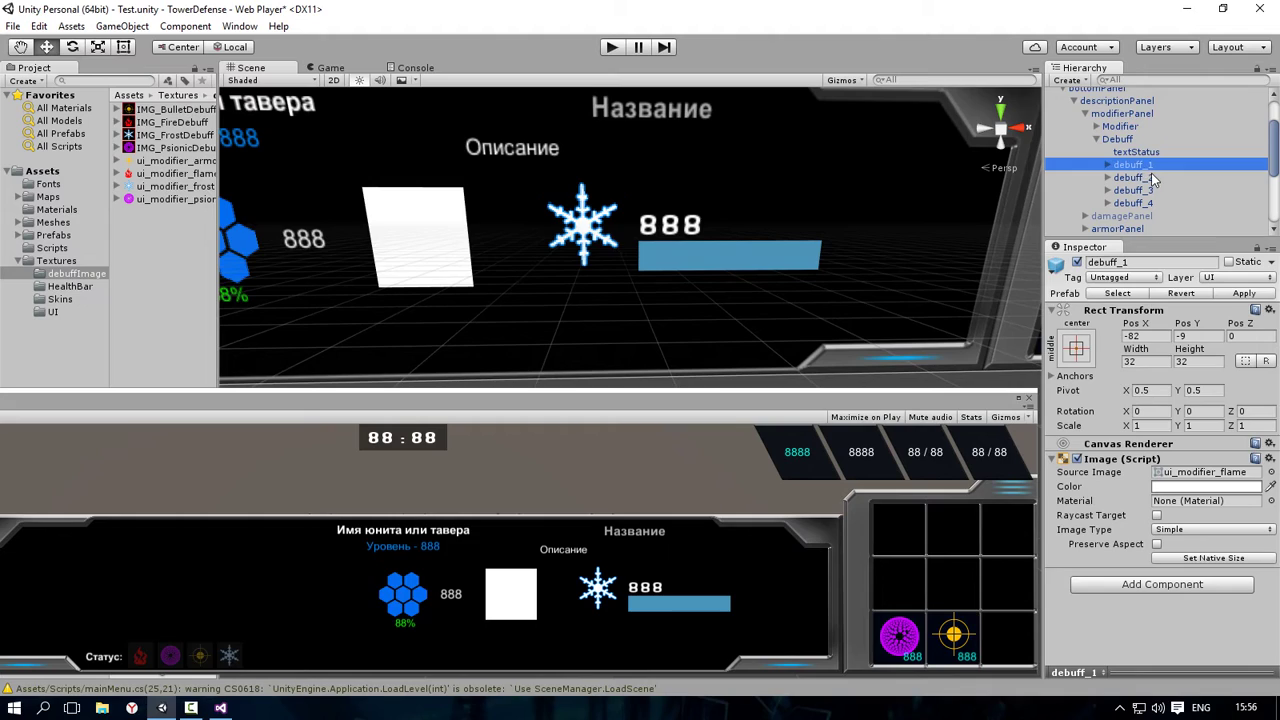
pyautogui.click(1151, 178)
pyautogui.click(1153, 190)
pyautogui.click(1160, 203)
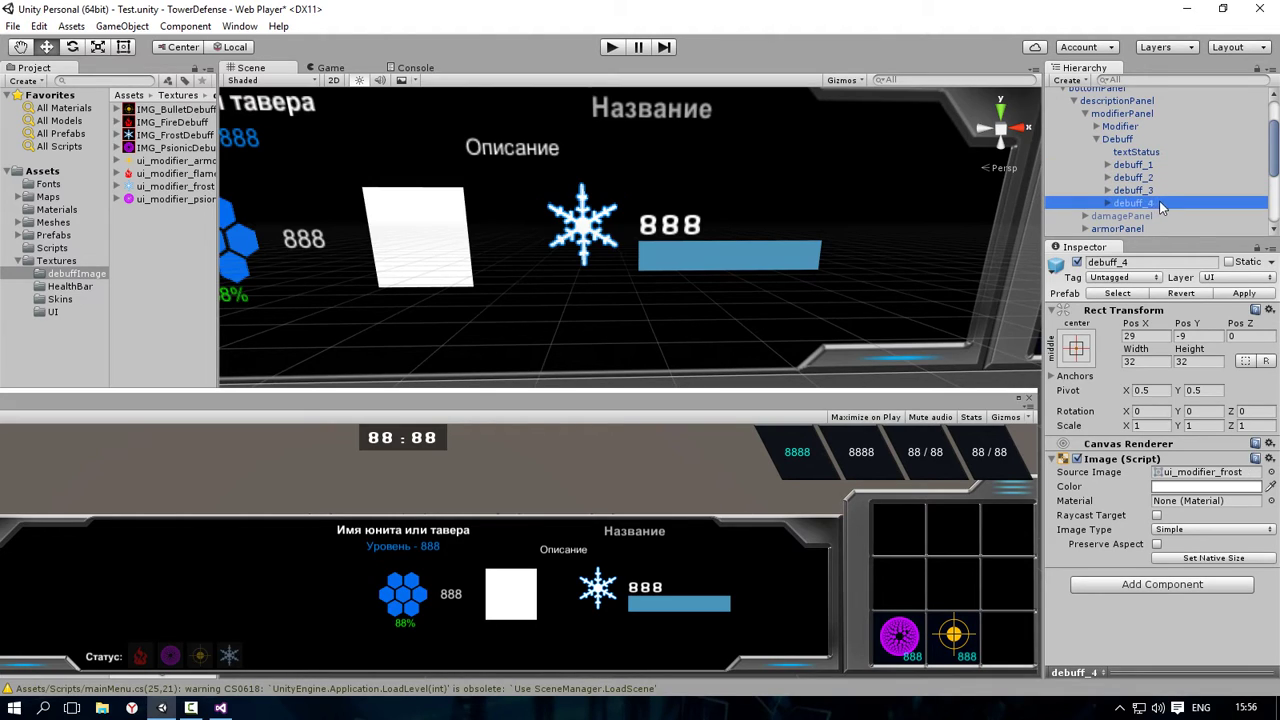
# Step: Select GameWorld and expand Game HUD's Debuff Image list showing debuff_1–debuff_4
pyautogui.scroll(3, 1165, 195)
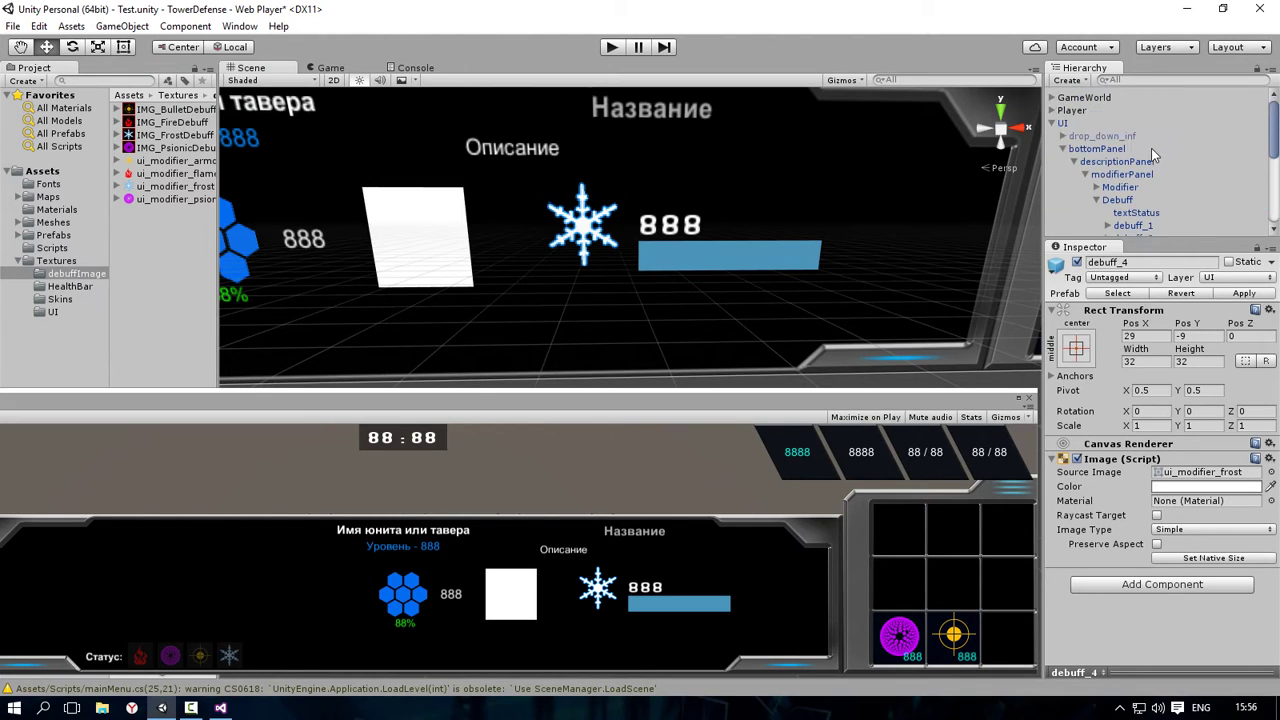
pyautogui.click(1106, 97)
pyautogui.scroll(-10, 1150, 460)
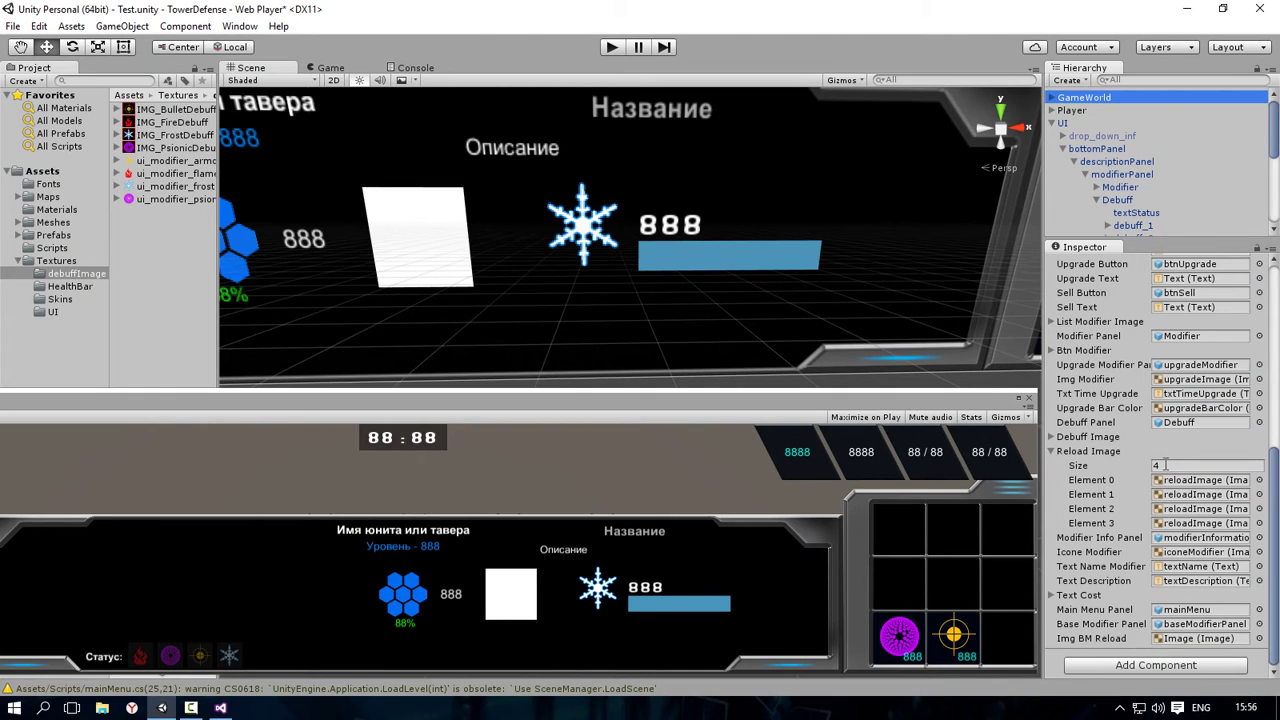
pyautogui.click(1052, 437)
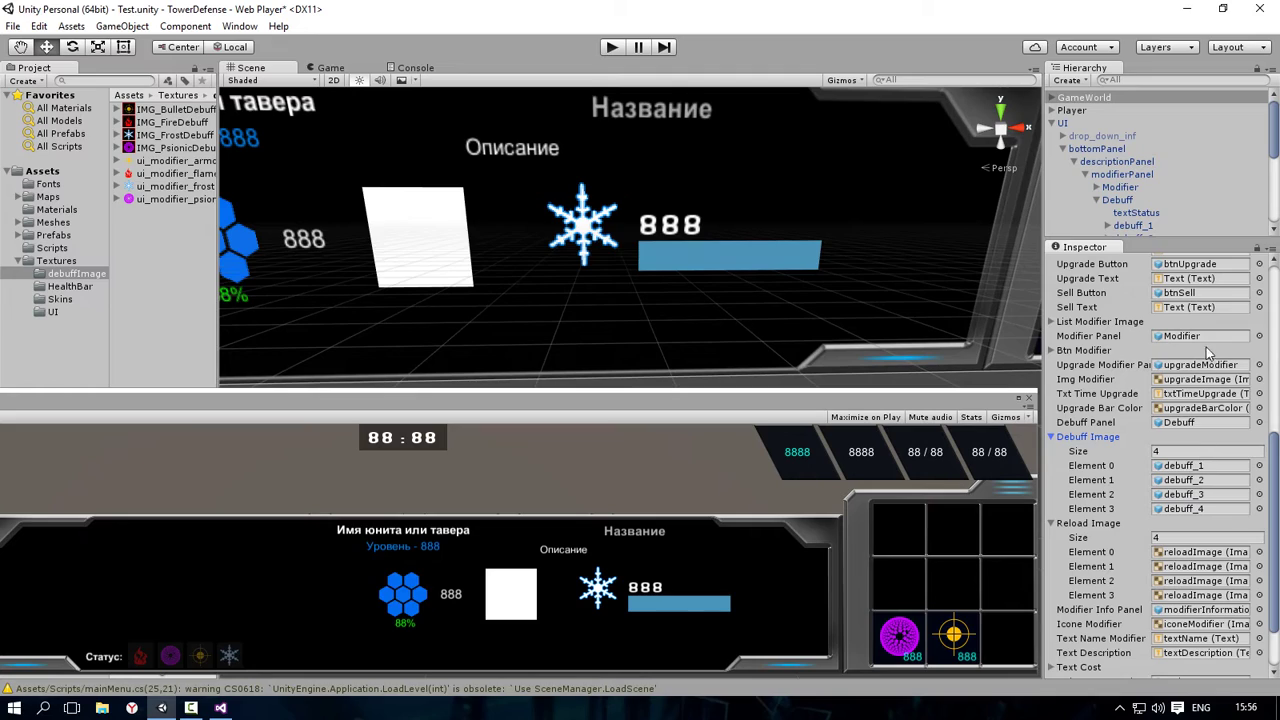
pyautogui.scroll(-2, 1180, 158)
pyautogui.scroll(-2, 1165, 177)
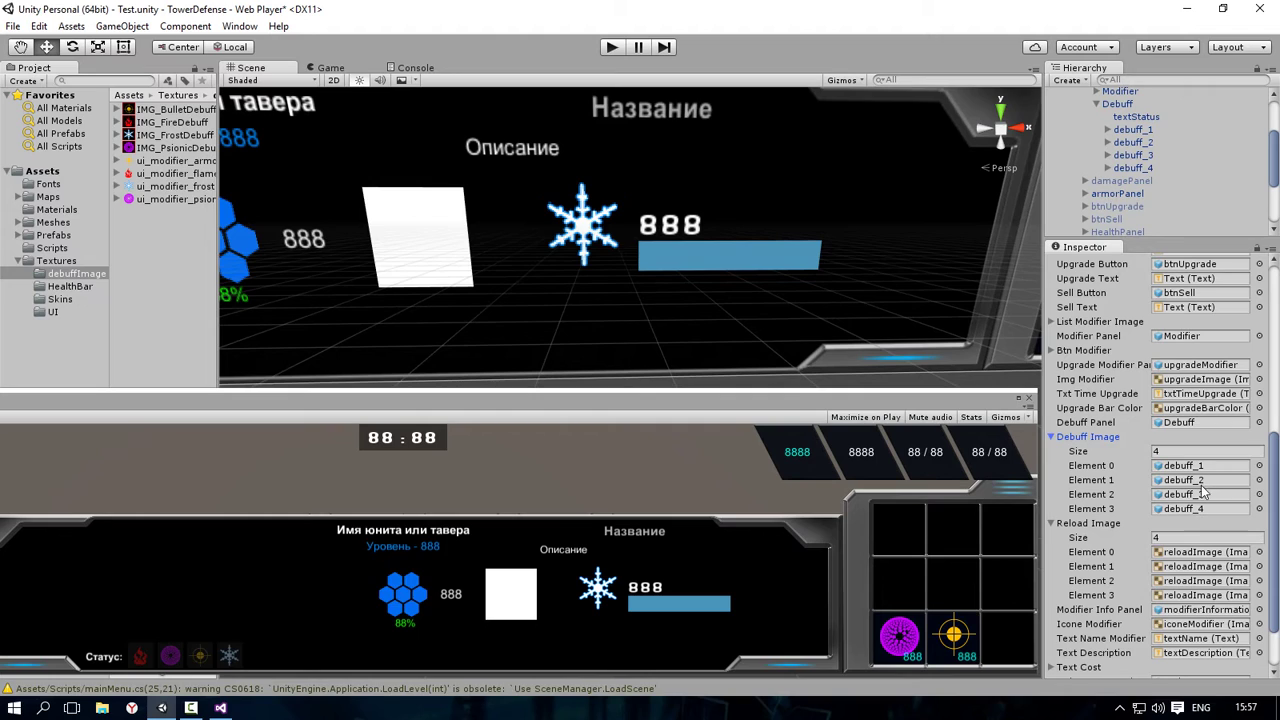
pyautogui.click(221, 707)
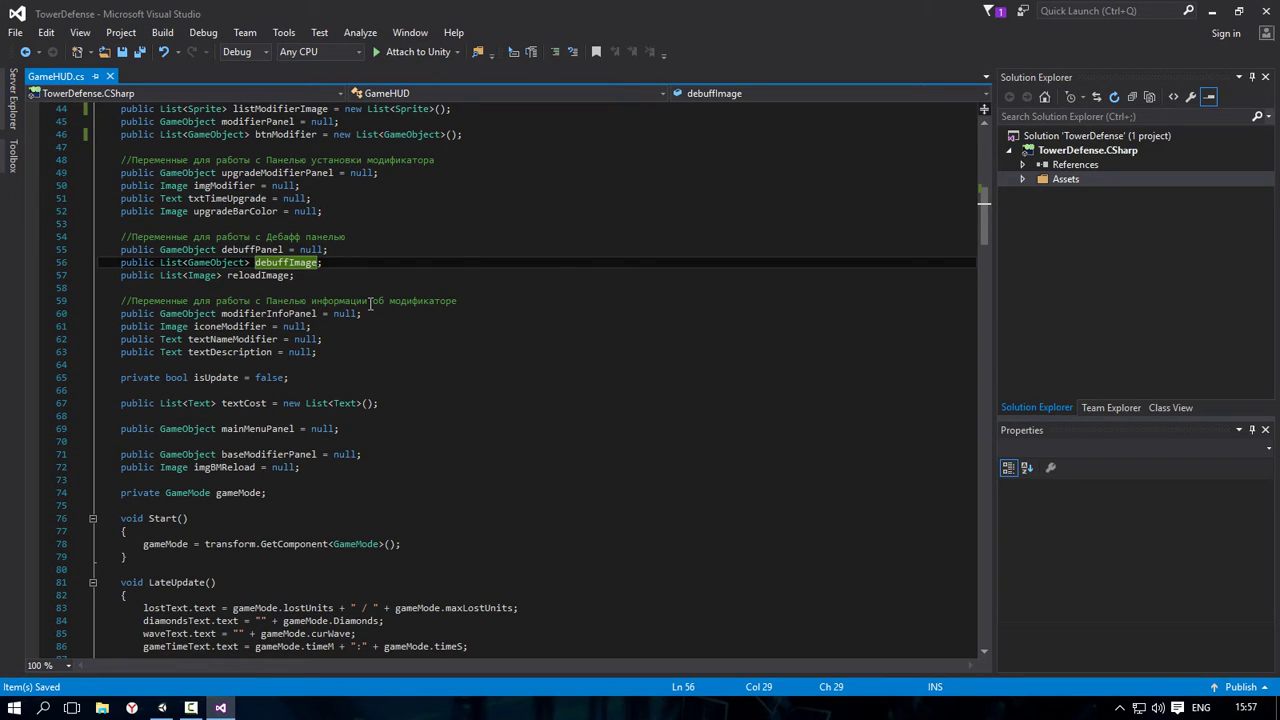
pyautogui.click(348, 261)
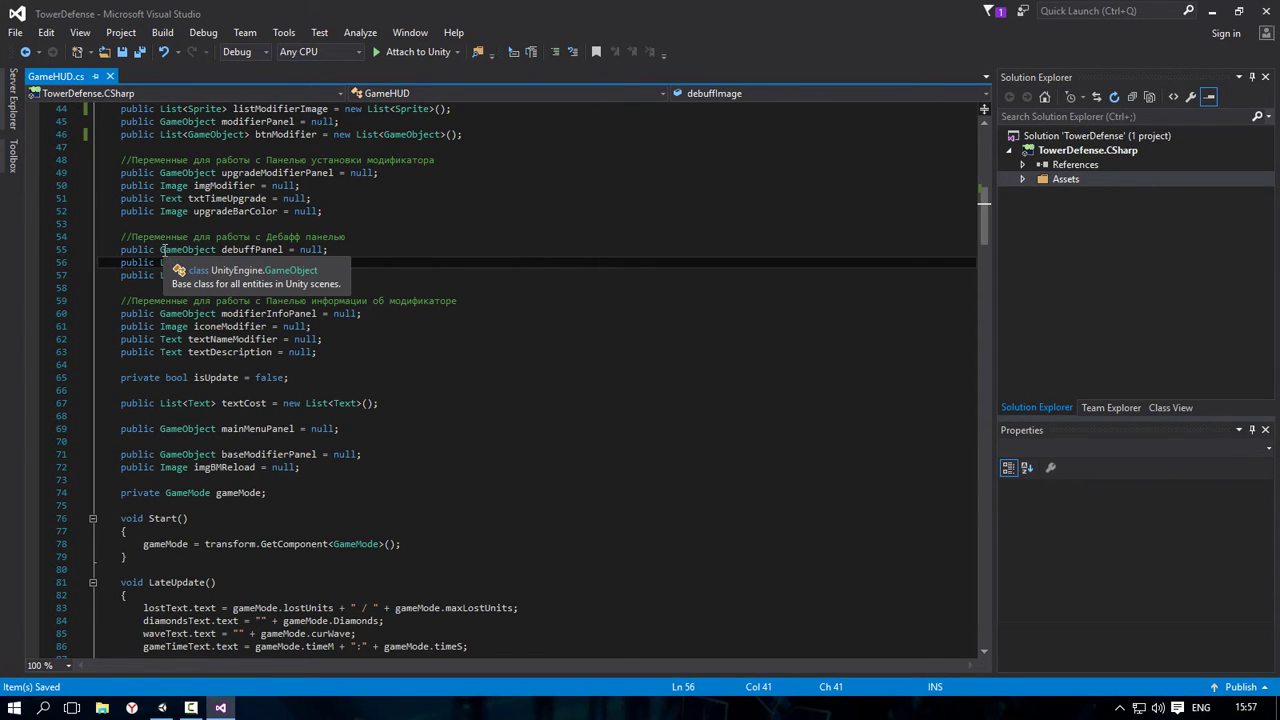
pyautogui.moveTo(183, 262); pyautogui.dragTo(246, 262)
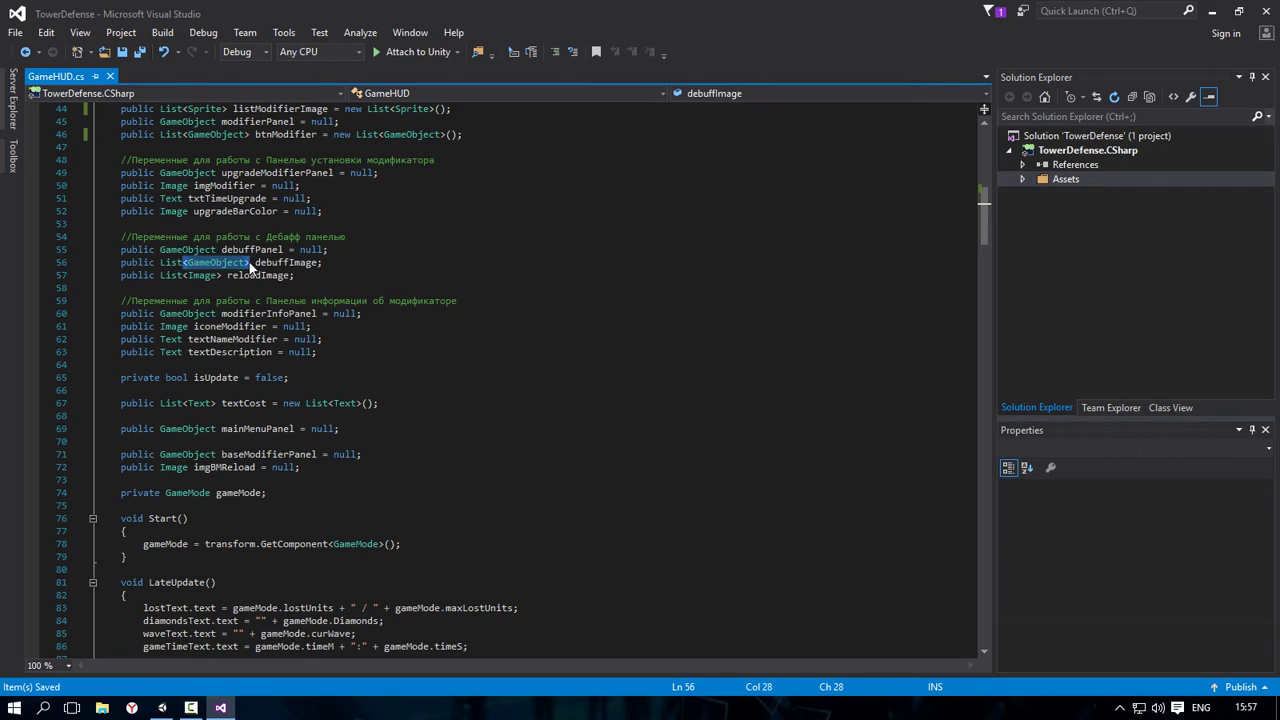
pyautogui.click(334, 262)
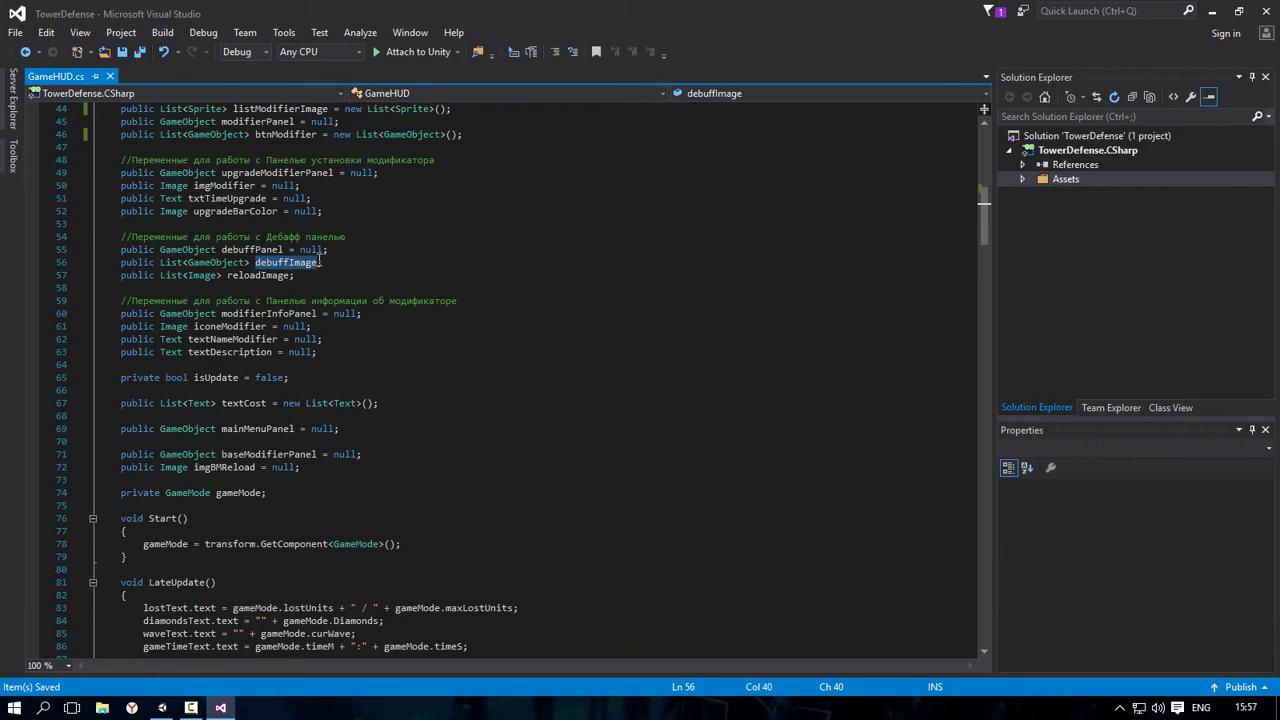
pyautogui.doubleClick(300, 262)
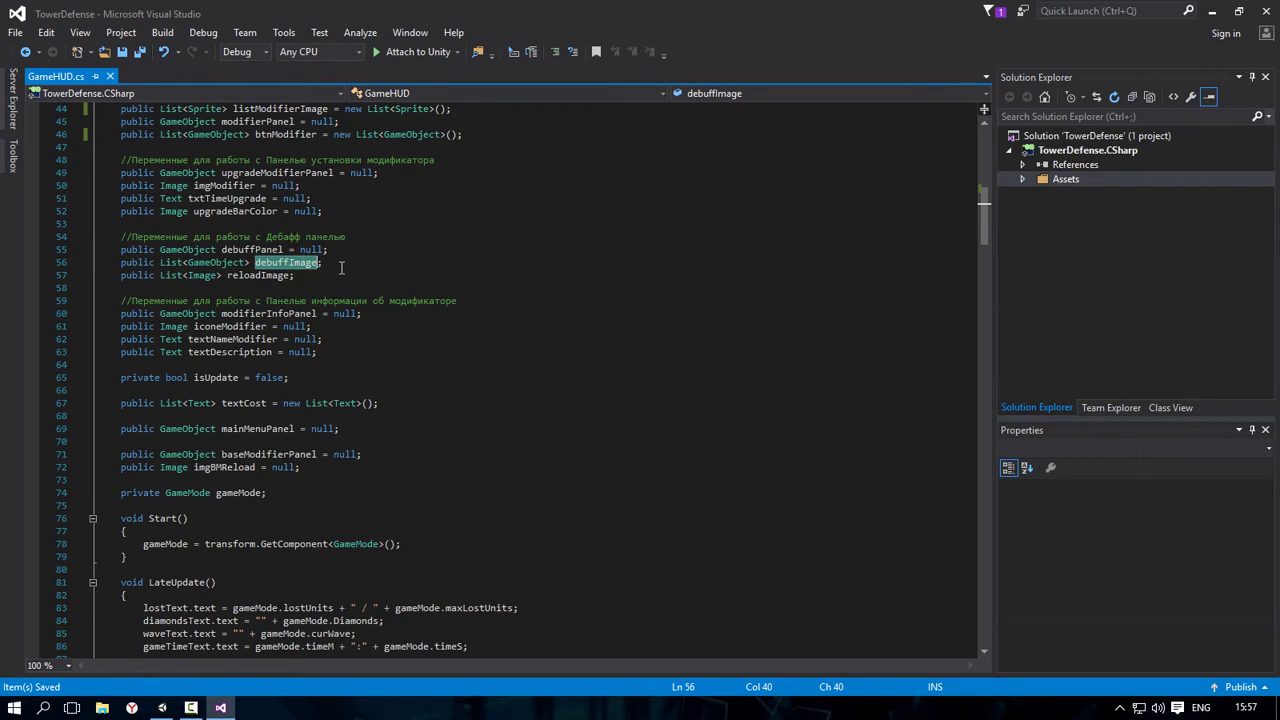
pyautogui.click(1211, 11)
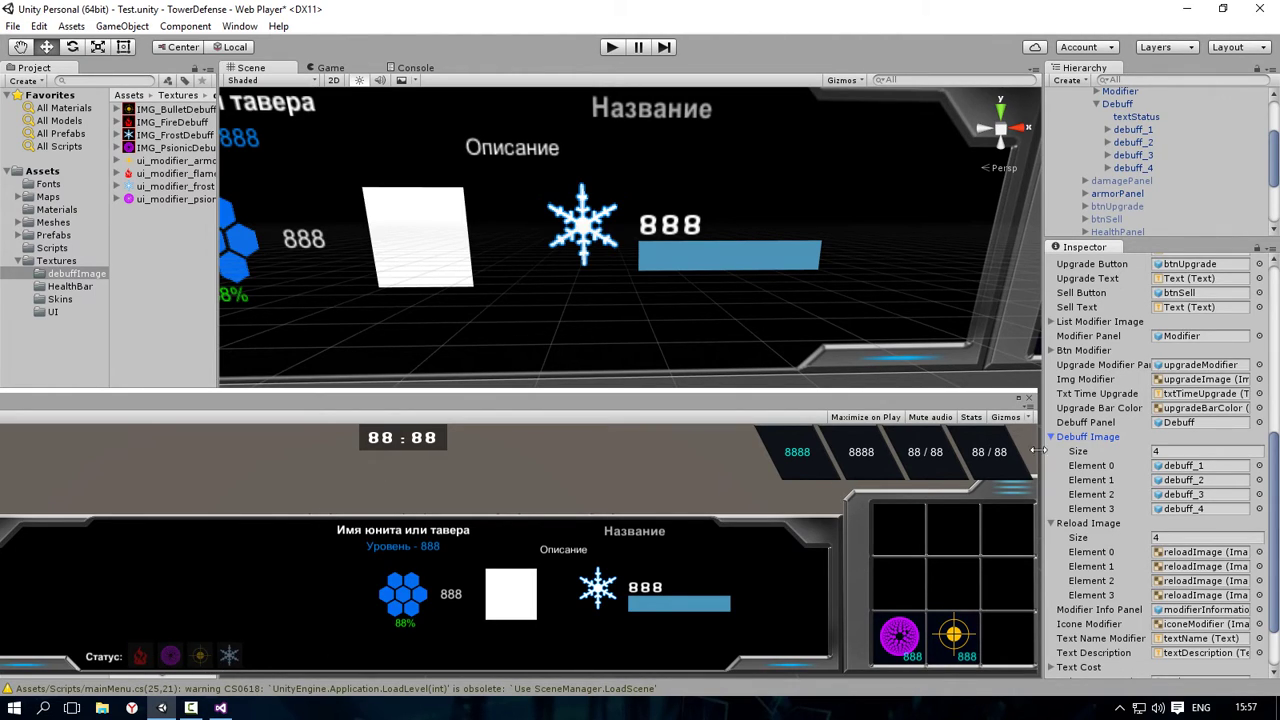
pyautogui.click(1134, 130)
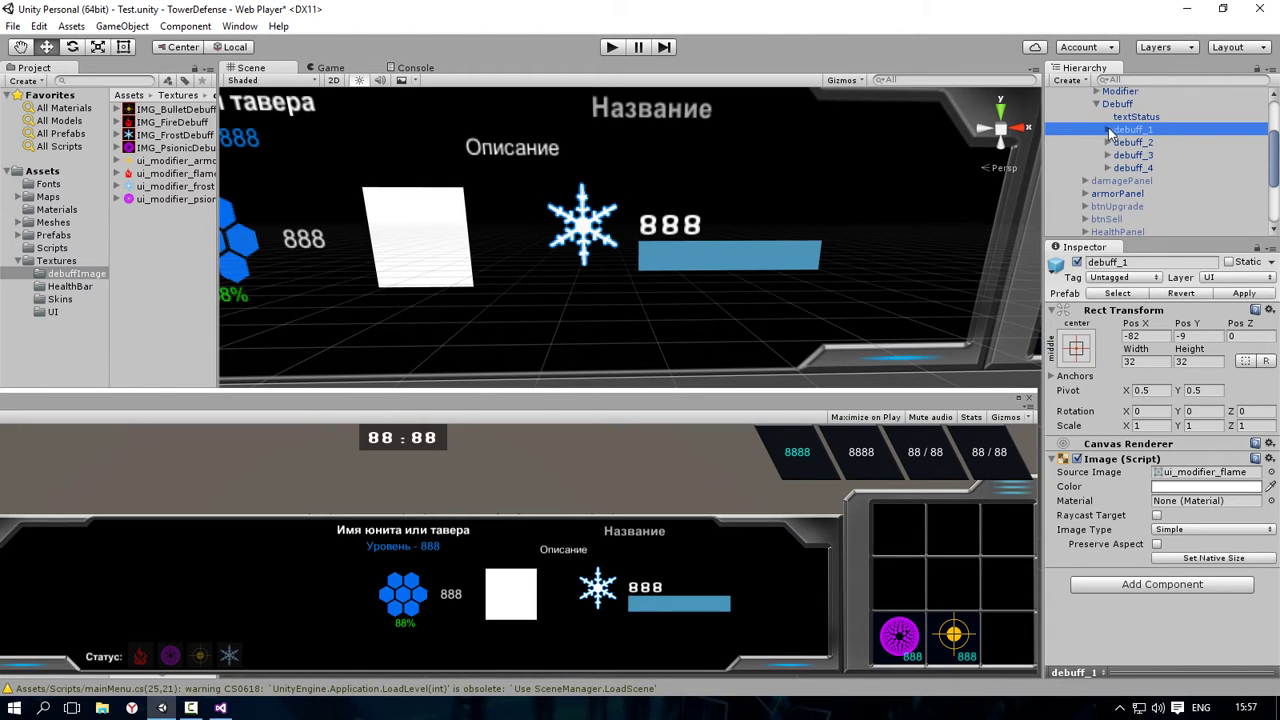
pyautogui.click(1108, 129)
pyautogui.click(1145, 143)
pyautogui.click(1108, 129)
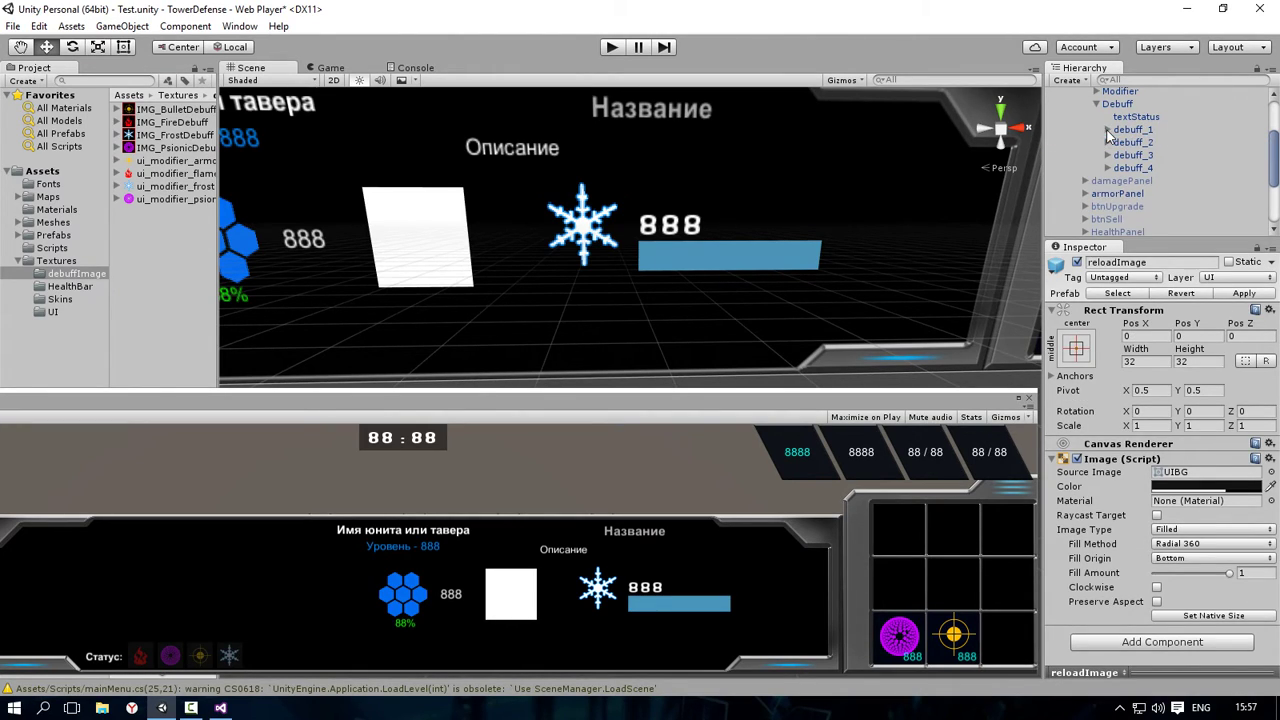
pyautogui.click(1133, 130)
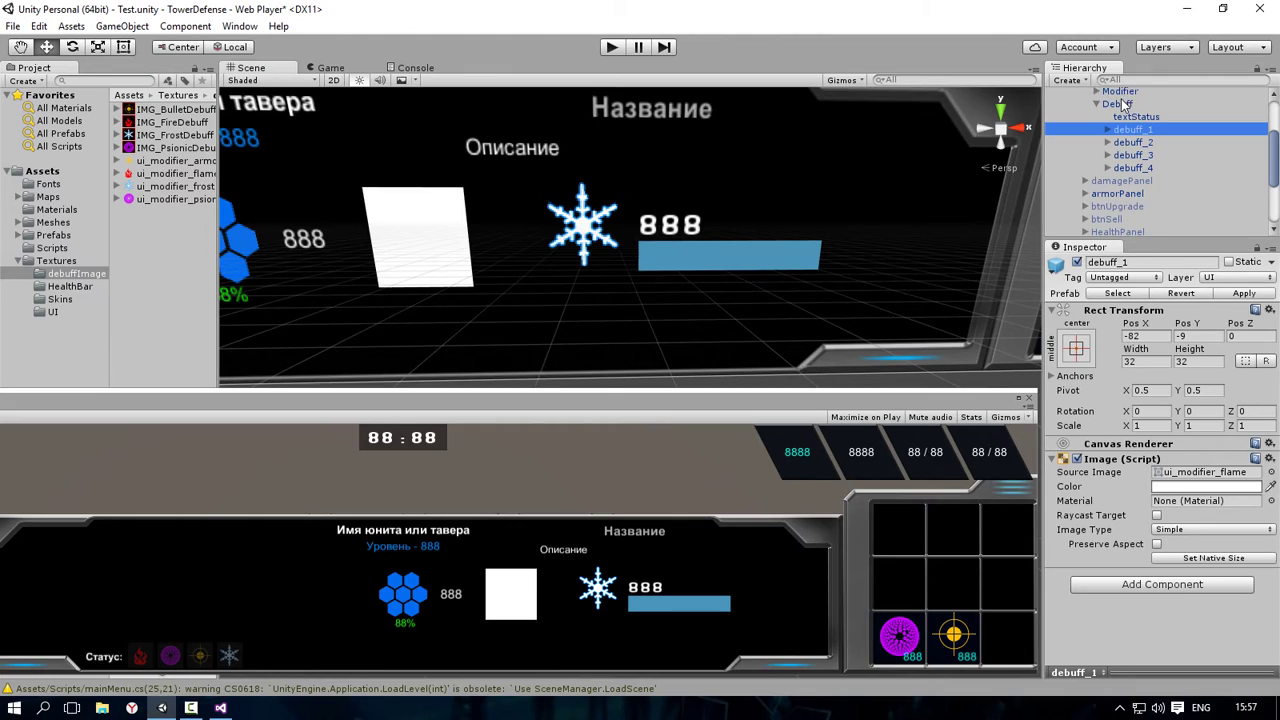
pyautogui.click(1271, 472)
pyautogui.click(479, 240)
pyautogui.click(438, 297)
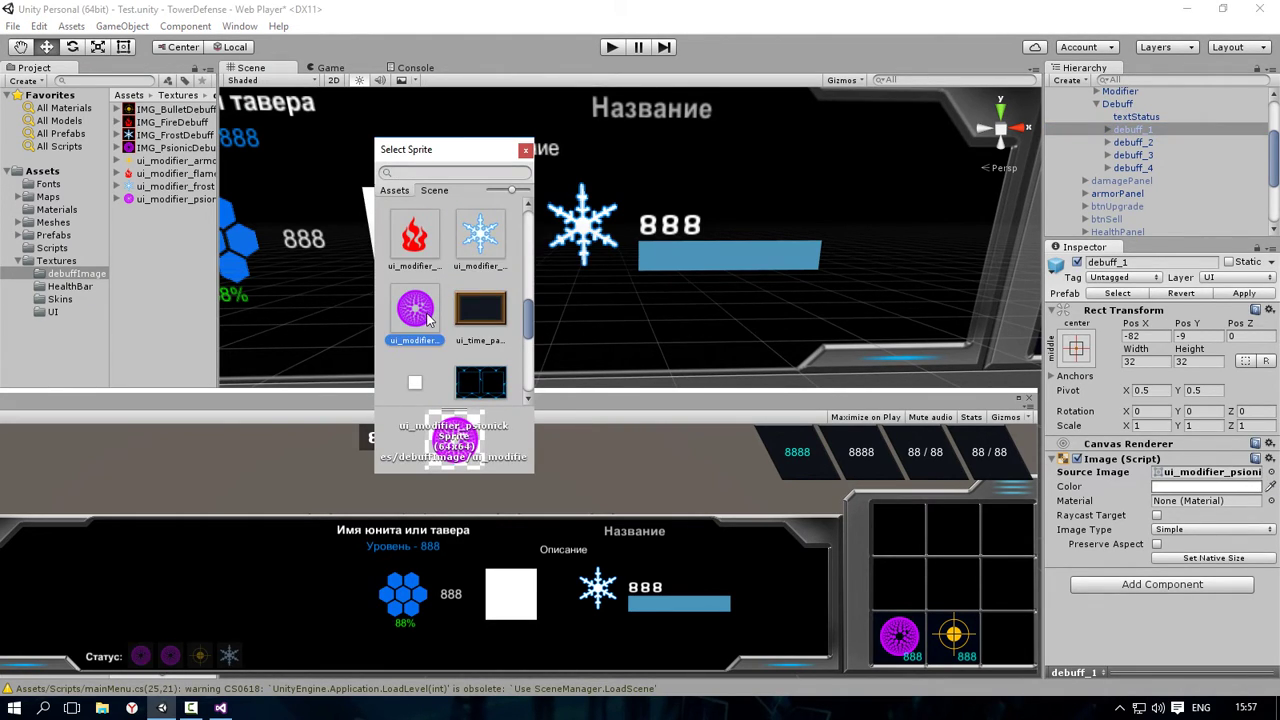
pyautogui.click(445, 237)
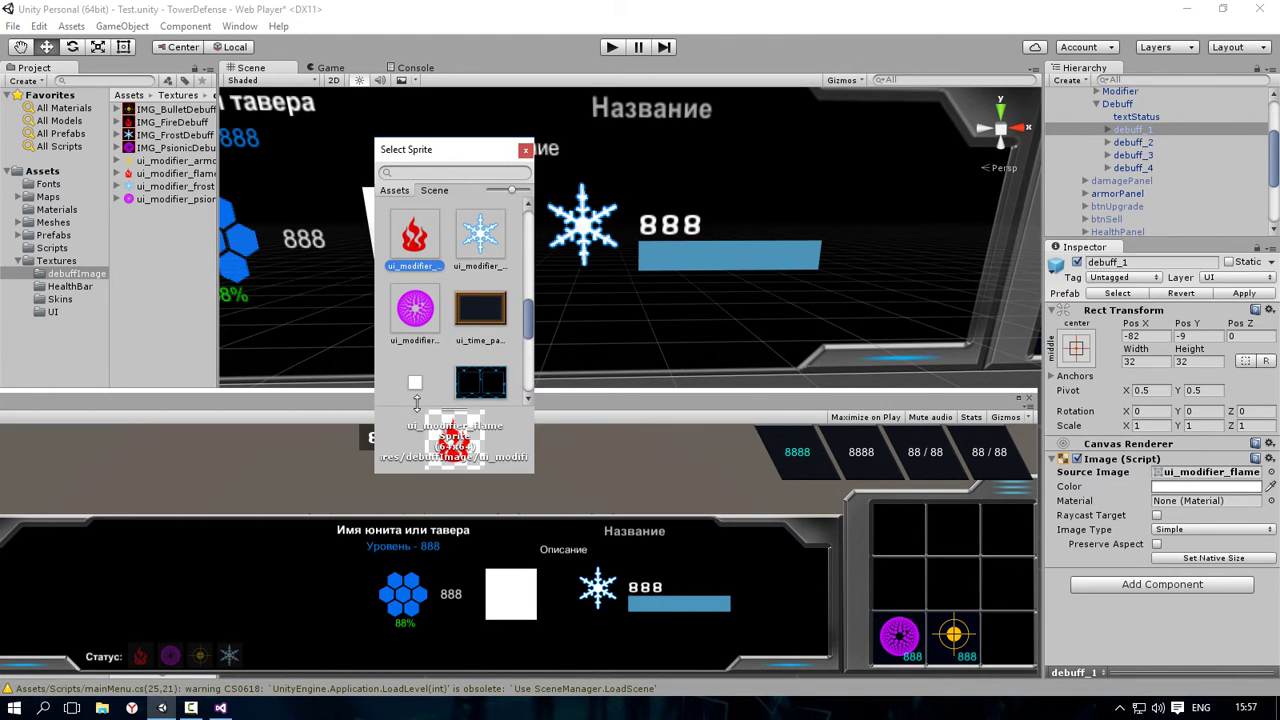
pyautogui.click(525, 151)
pyautogui.click(220, 708)
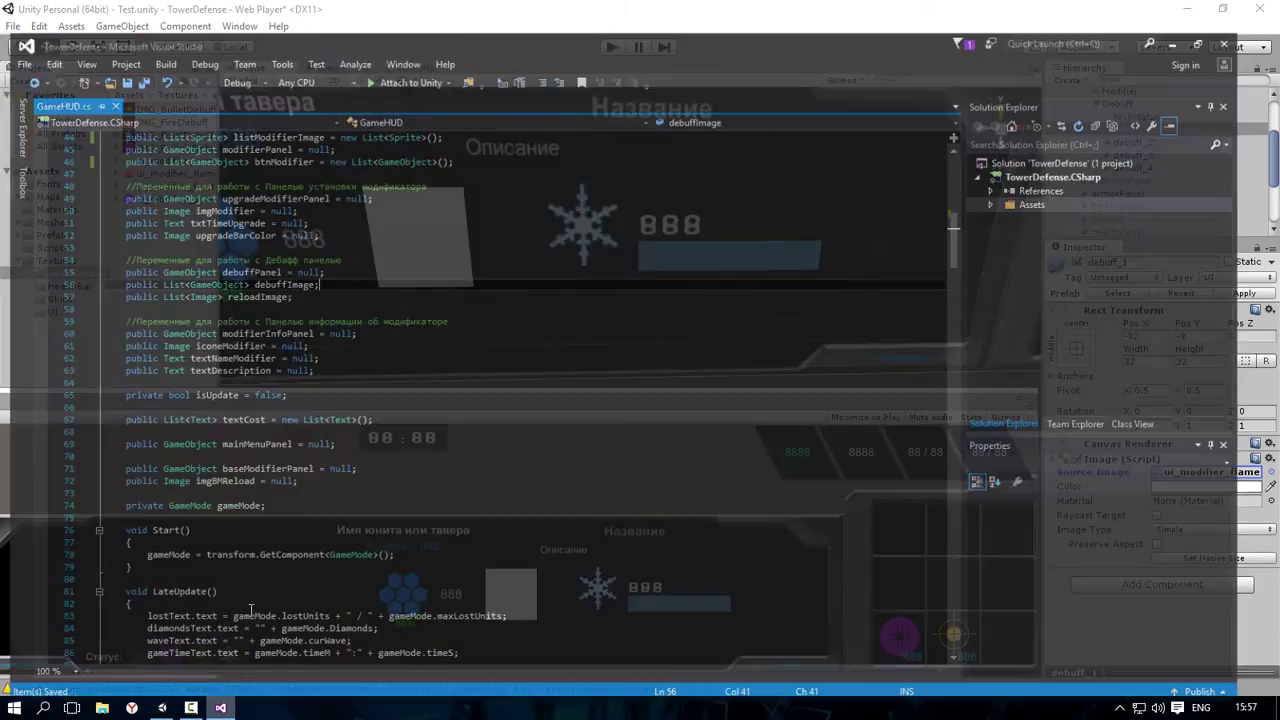
pyautogui.click(305, 277)
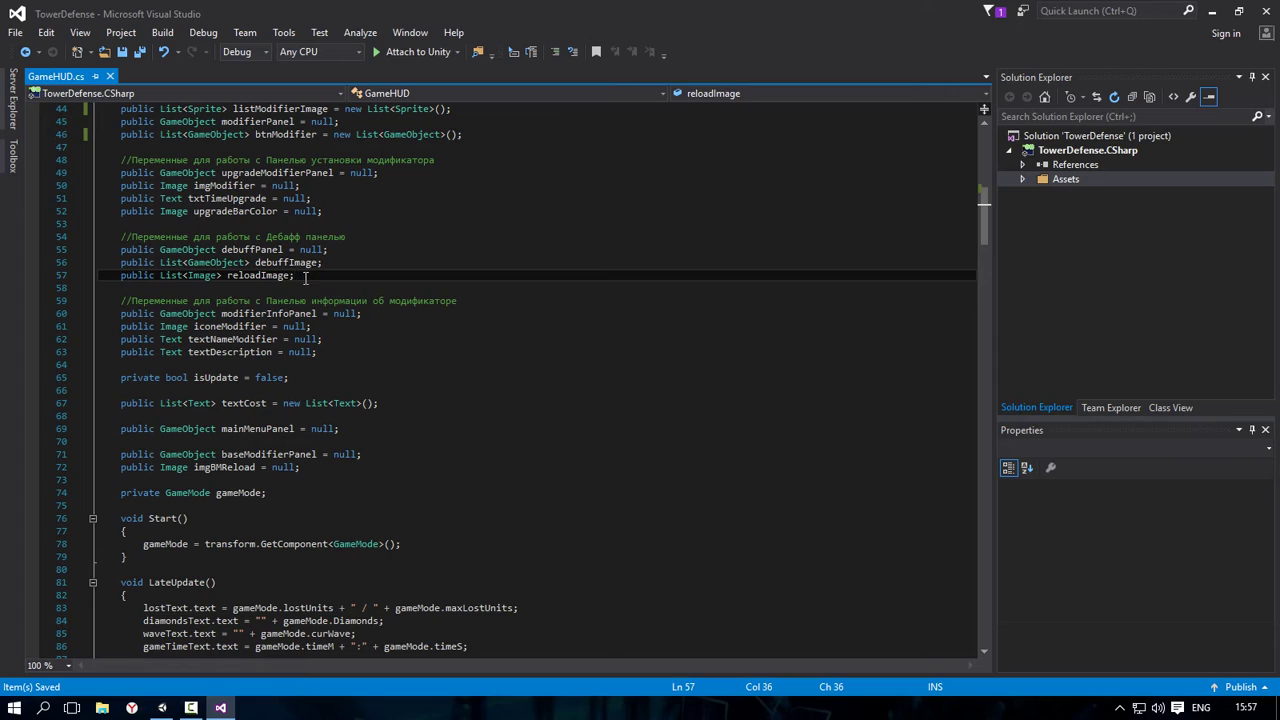
pyautogui.click(161, 275)
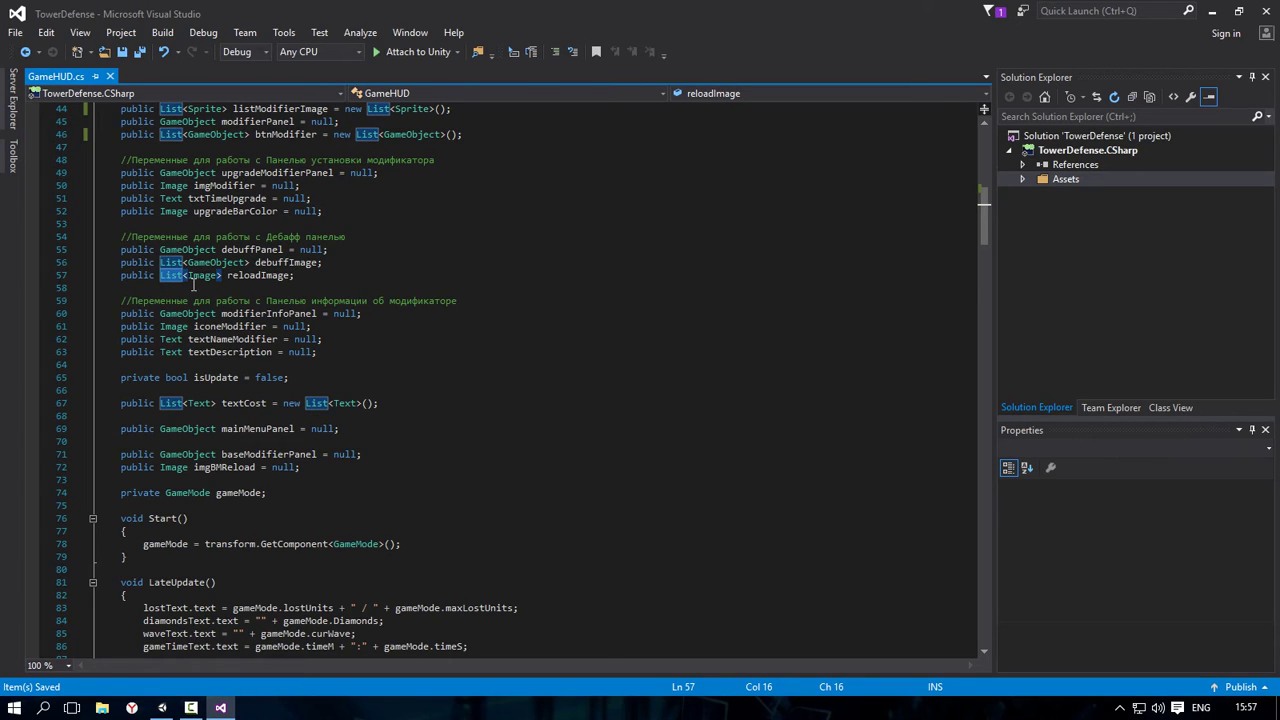
pyautogui.click(190, 275)
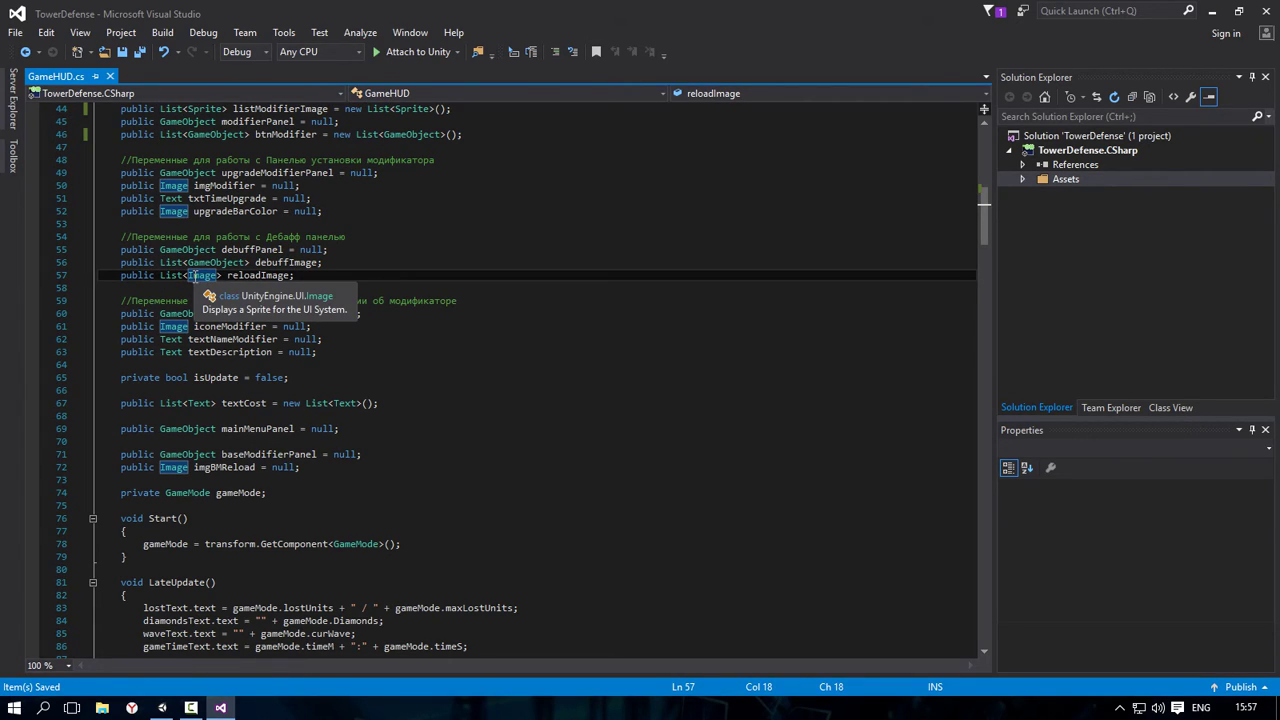
pyautogui.click(245, 276)
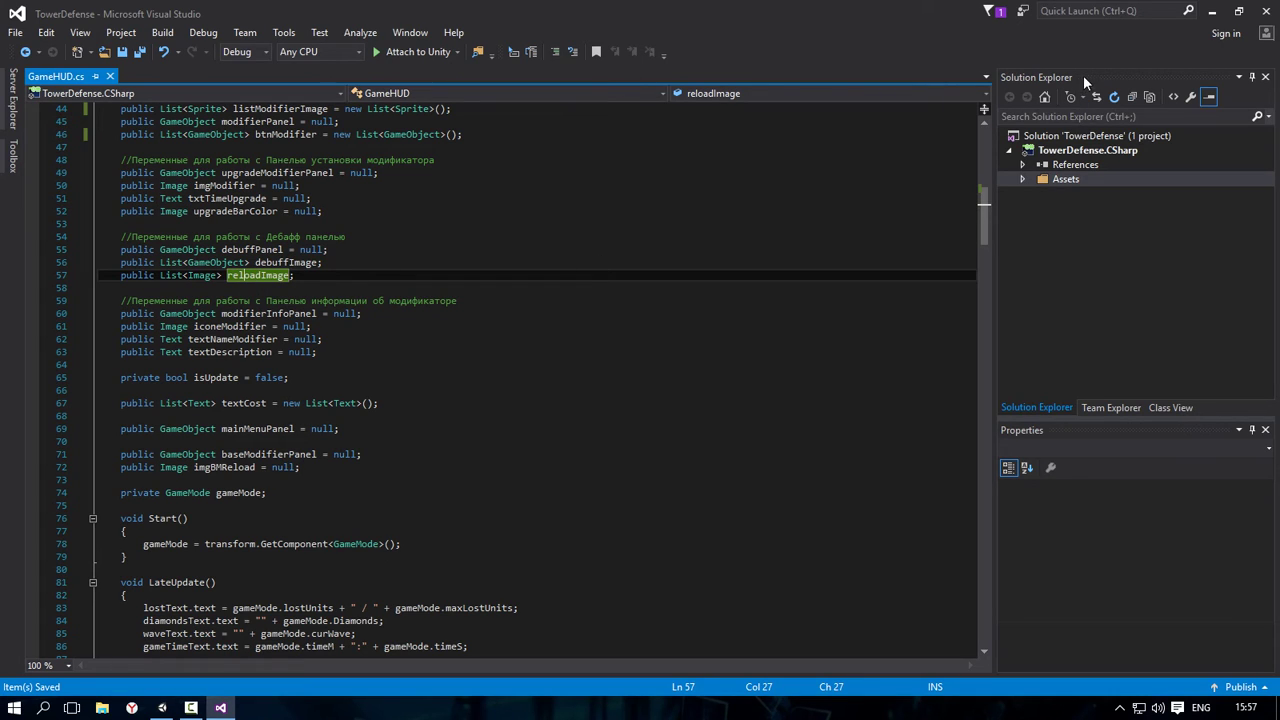
pyautogui.click(1211, 11)
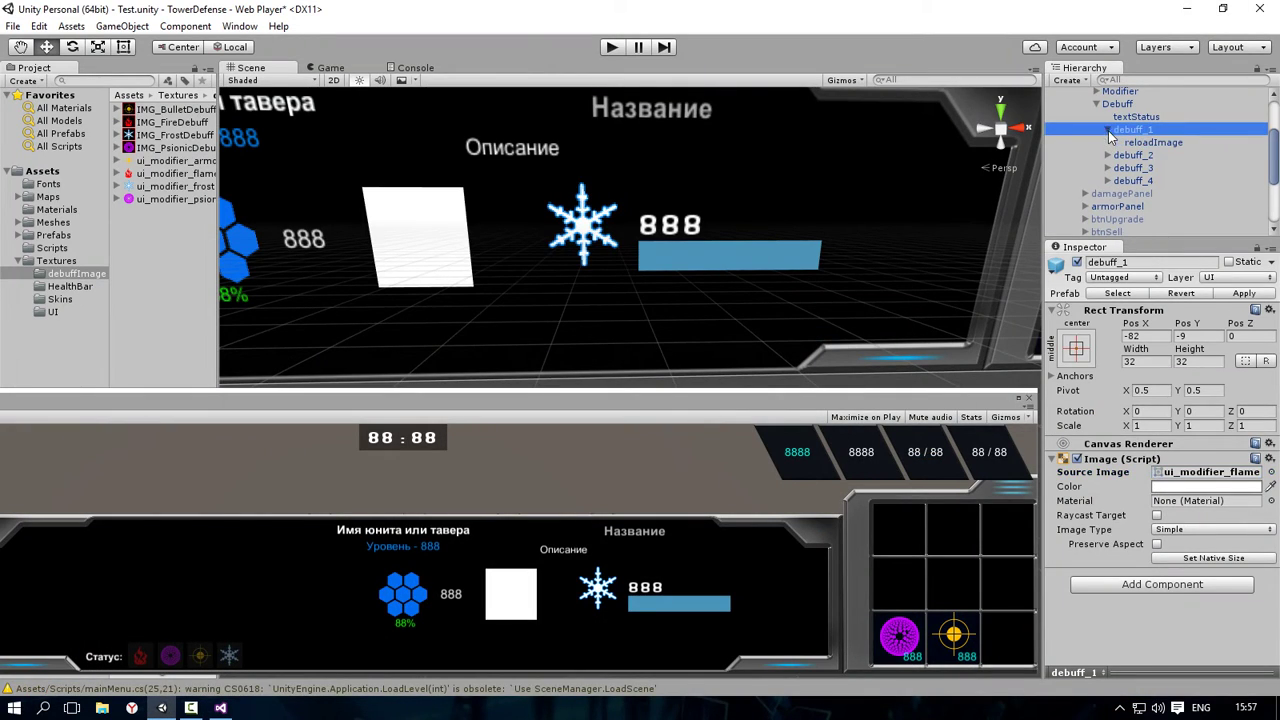
# Step: Expand debuff_2, debuff_3 and debuff_4 to reveal their reloadImage children
pyautogui.click(1152, 142)
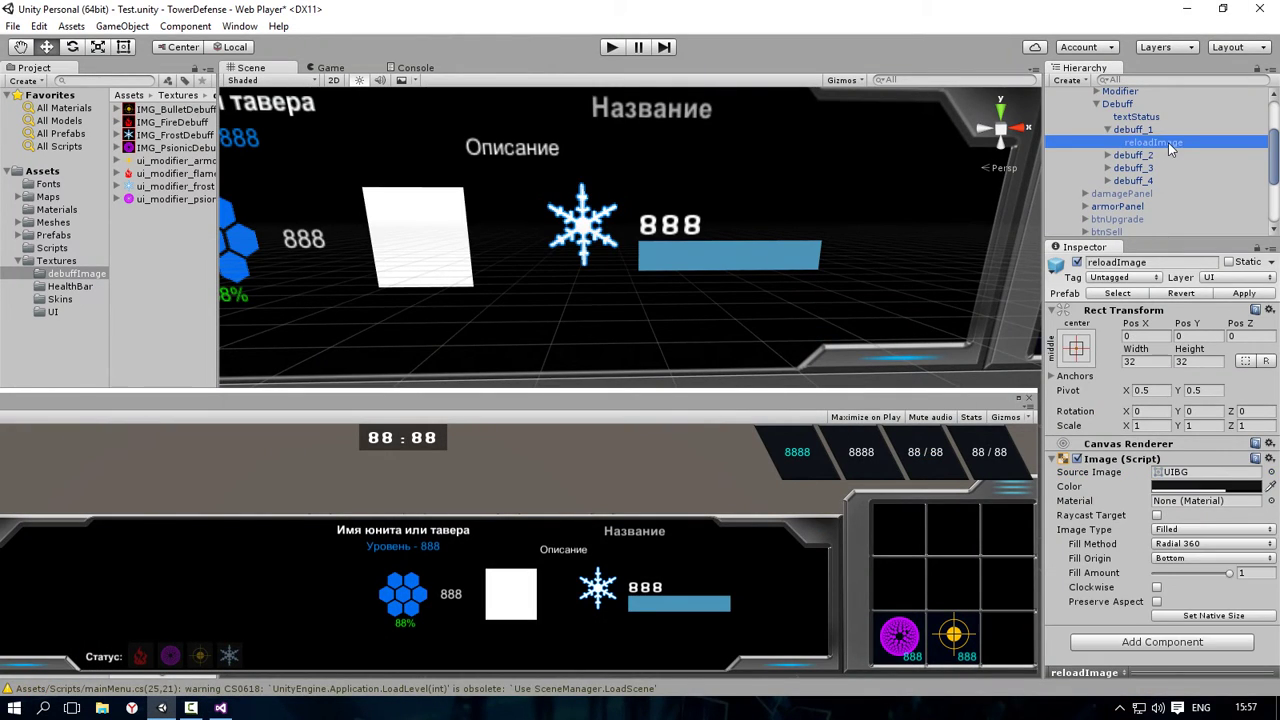
pyautogui.click(1108, 155)
pyautogui.click(1107, 181)
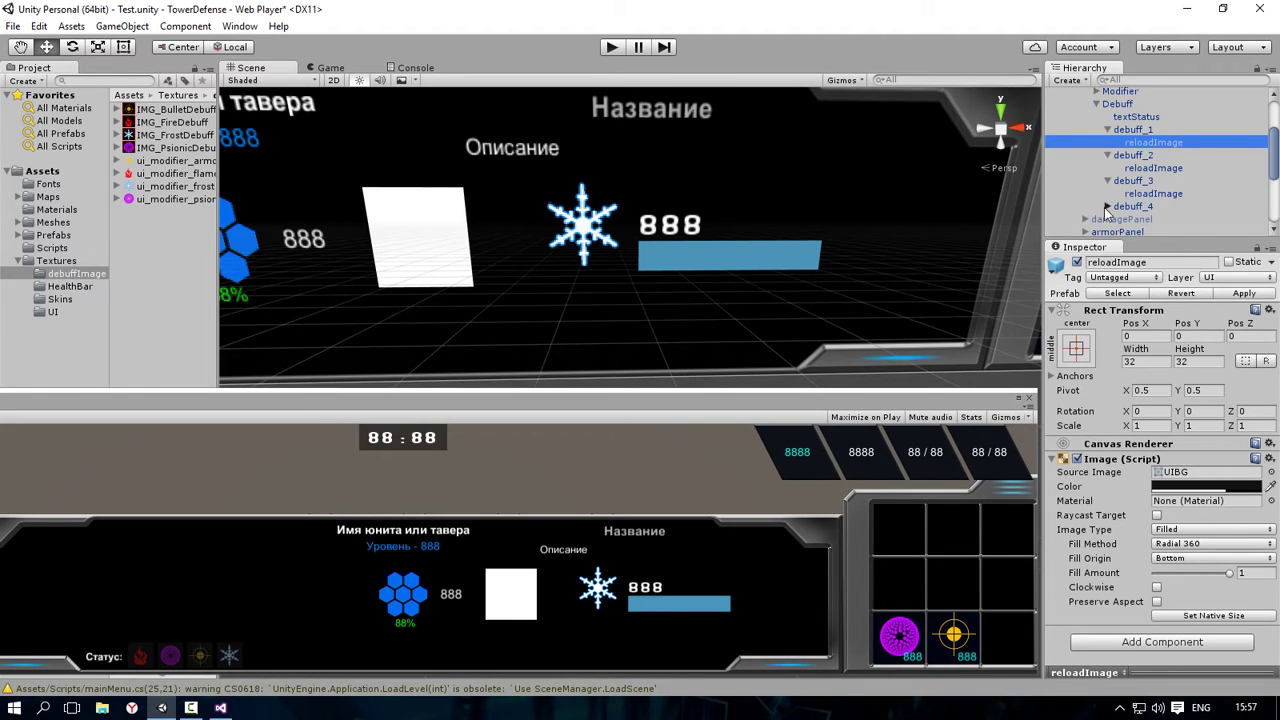
pyautogui.click(1107, 206)
pyautogui.scroll(-1, 1181, 207)
pyautogui.scroll(2, 1181, 207)
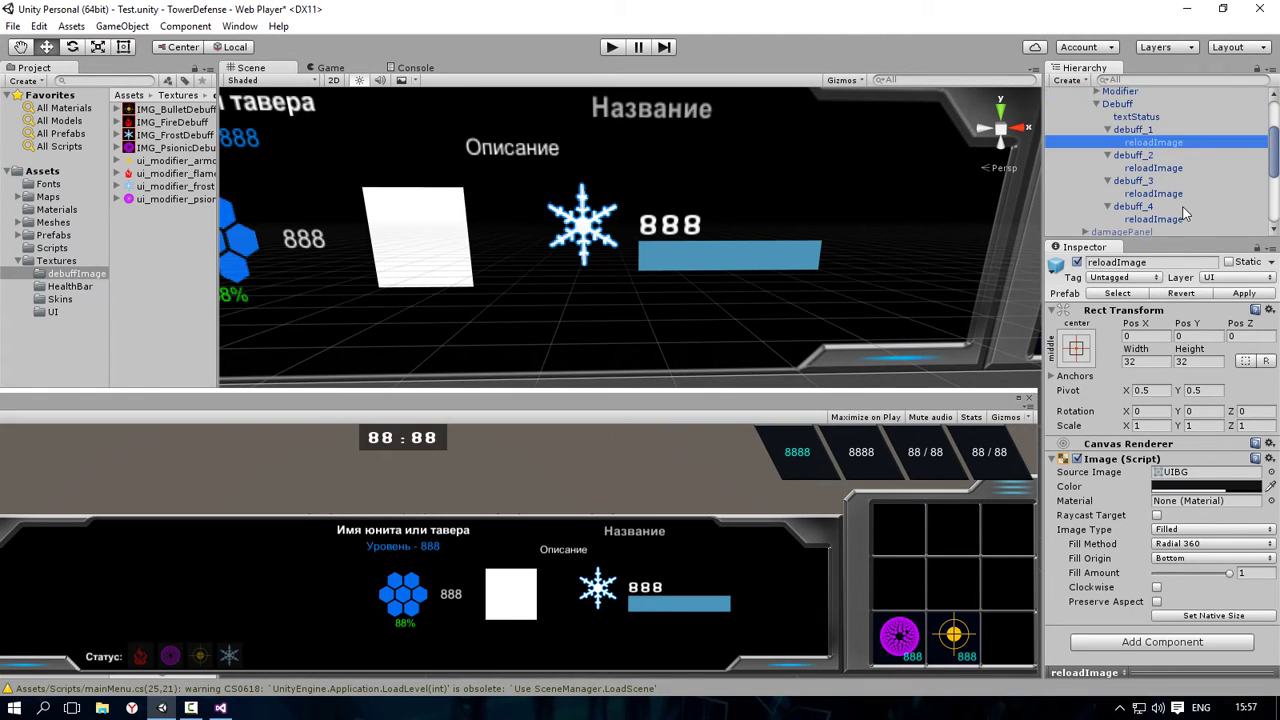
pyautogui.click(1120, 104)
pyautogui.click(1147, 130)
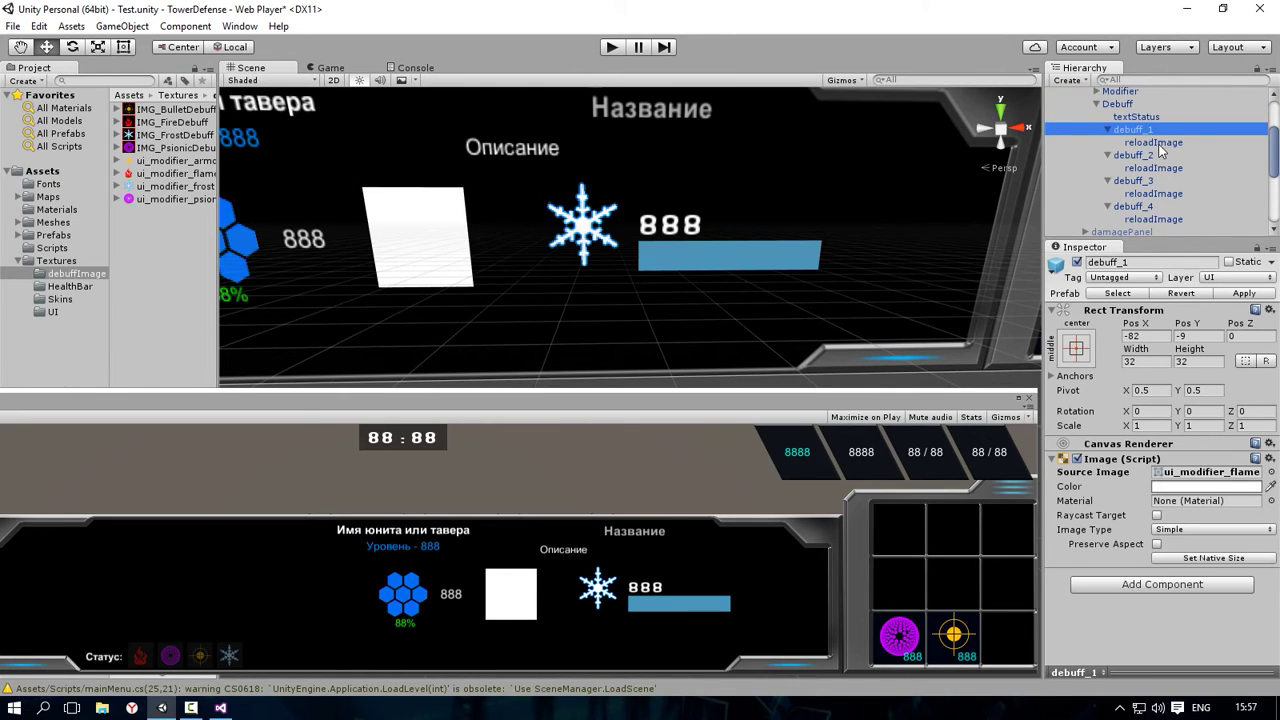
# Step: Select GameWorld and scroll its Game HUD to the Debuff Image and Reload Image lists
pyautogui.scroll(3, 1148, 212)
pyautogui.click(1084, 97)
pyautogui.scroll(-1, 1156, 190)
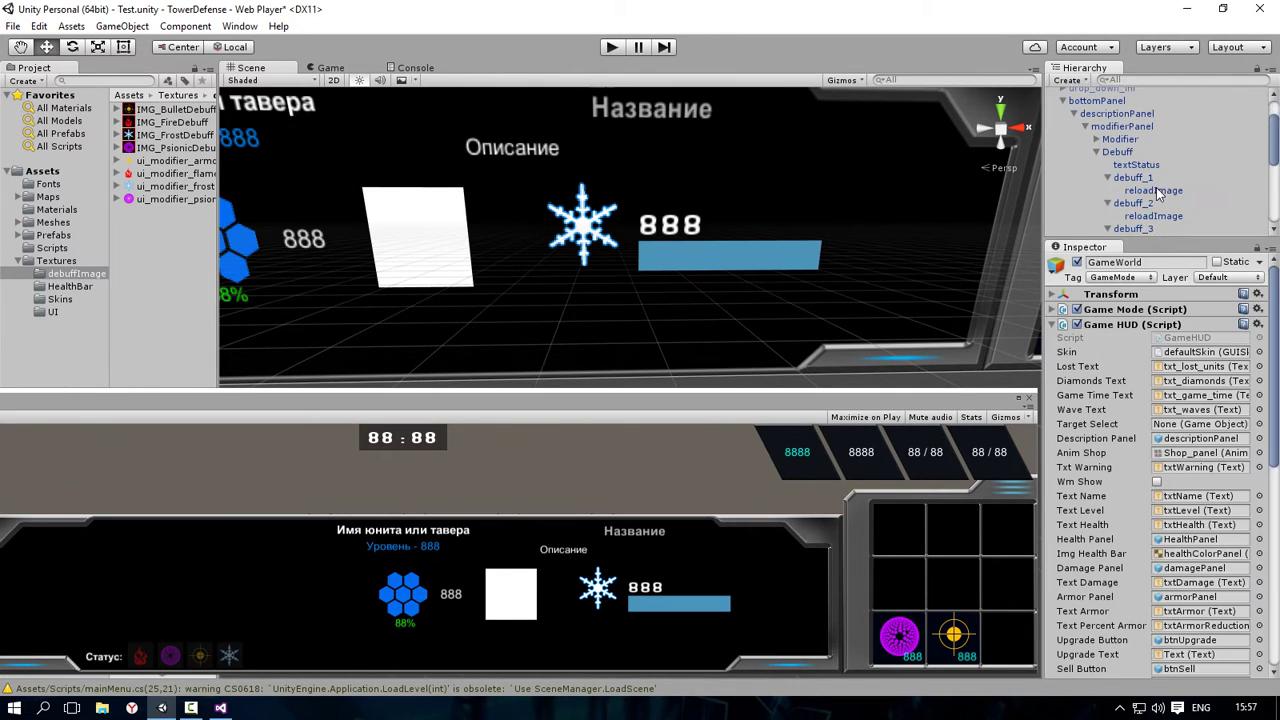
pyautogui.scroll(-1, 1156, 190)
pyautogui.scroll(-1, 1156, 190)
pyautogui.scroll(1, 1156, 190)
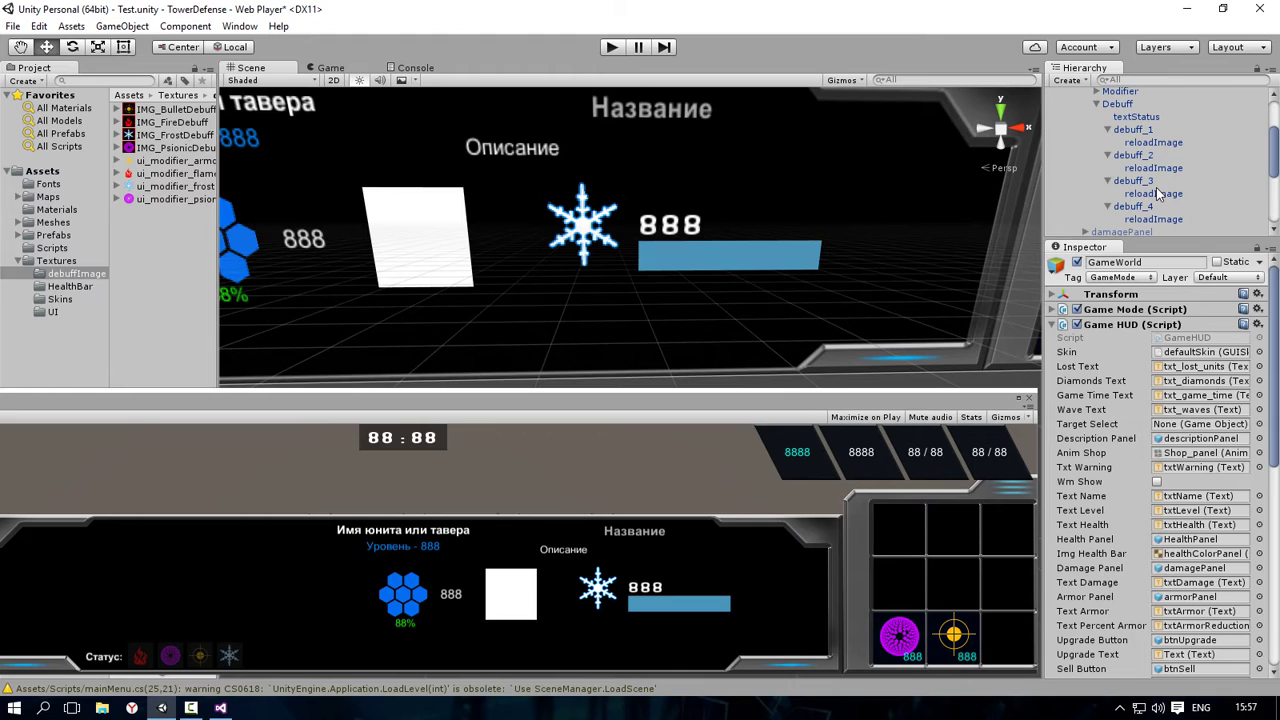
pyautogui.scroll(-4, 1135, 465)
pyautogui.scroll(-4, 1135, 465)
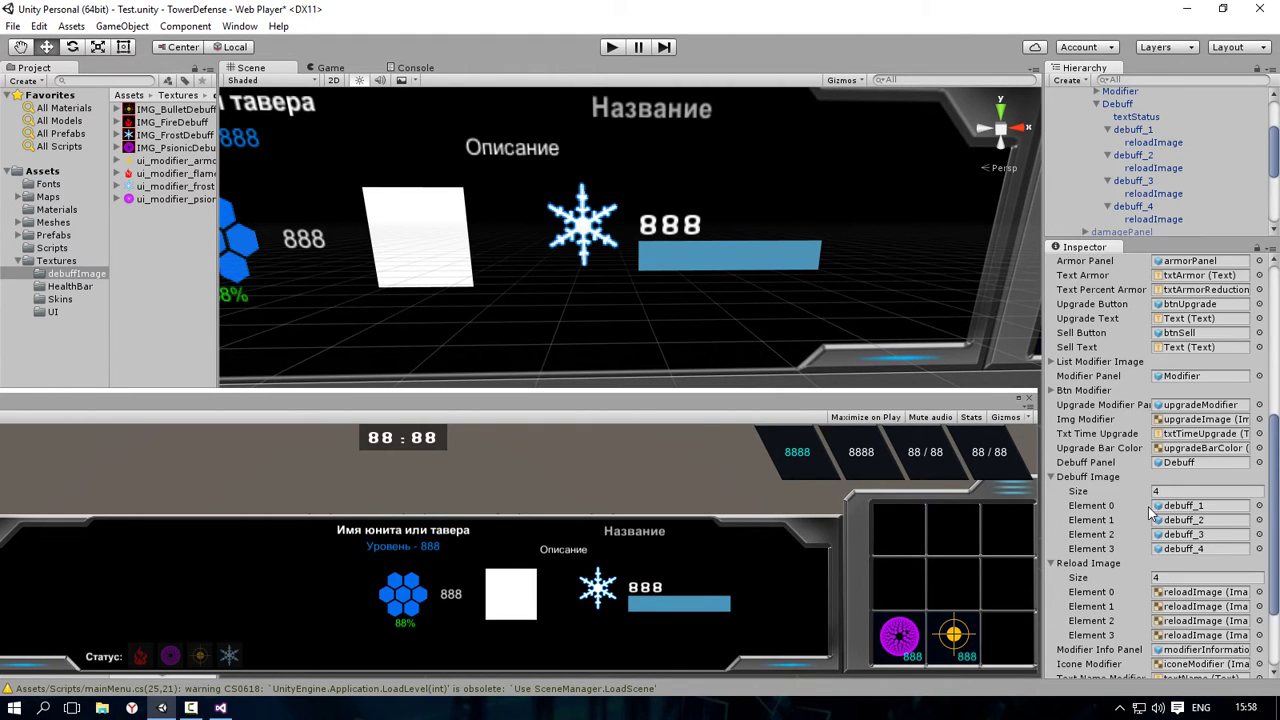
pyautogui.scroll(-1, 1135, 463)
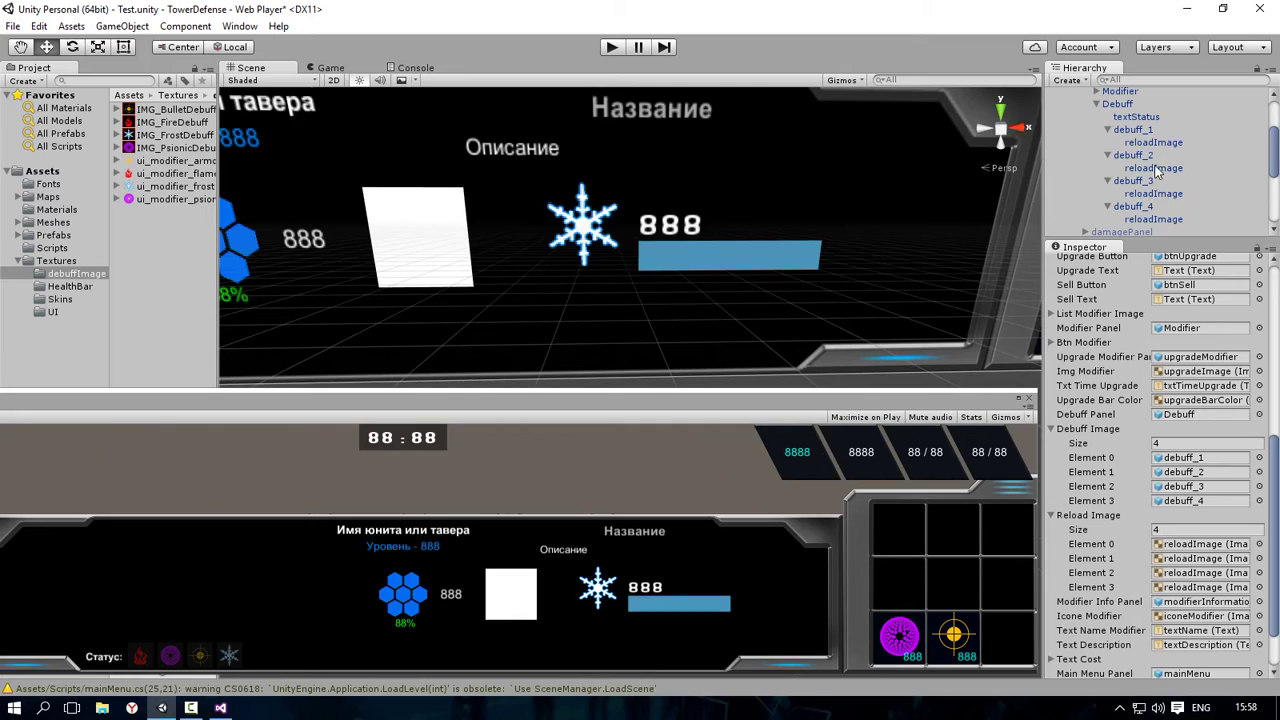
# Step: Assign debuff_4's reloadImage to Reload Image Element 3, then collapse both lists
pyautogui.click(1157, 220)
pyautogui.moveTo(1160, 227); pyautogui.dragTo(1185, 613)
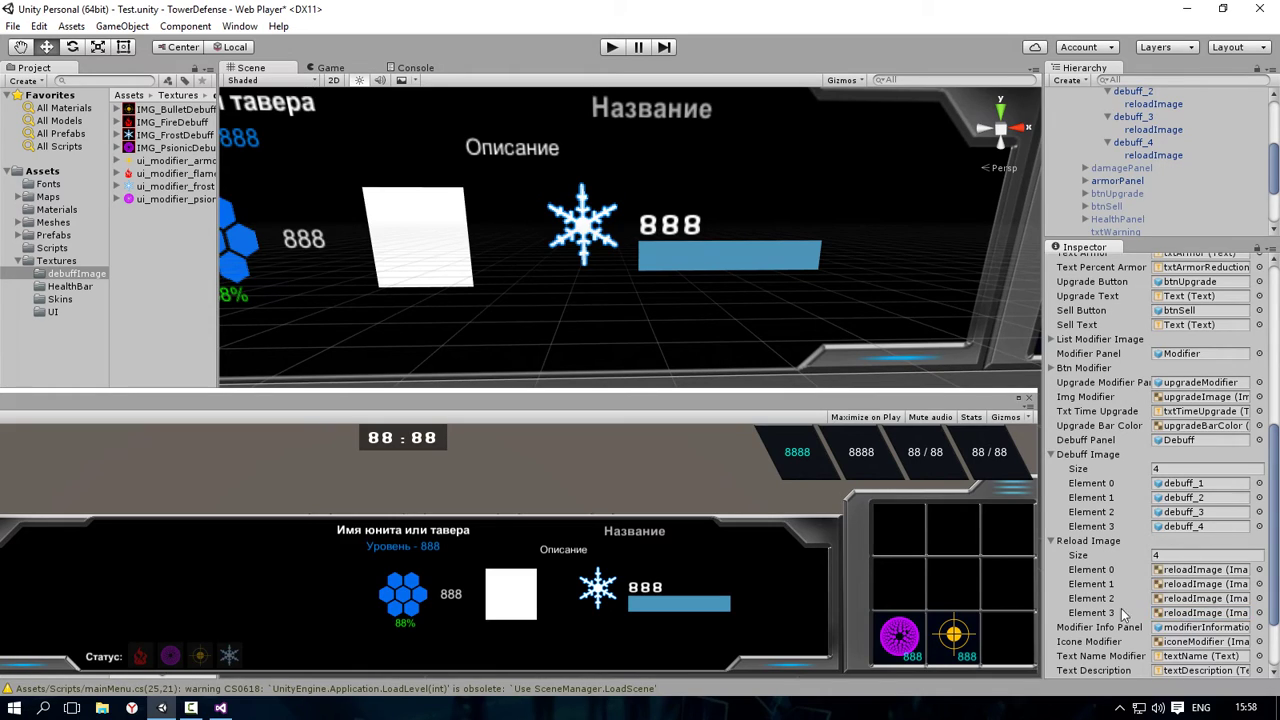
pyautogui.click(1058, 542)
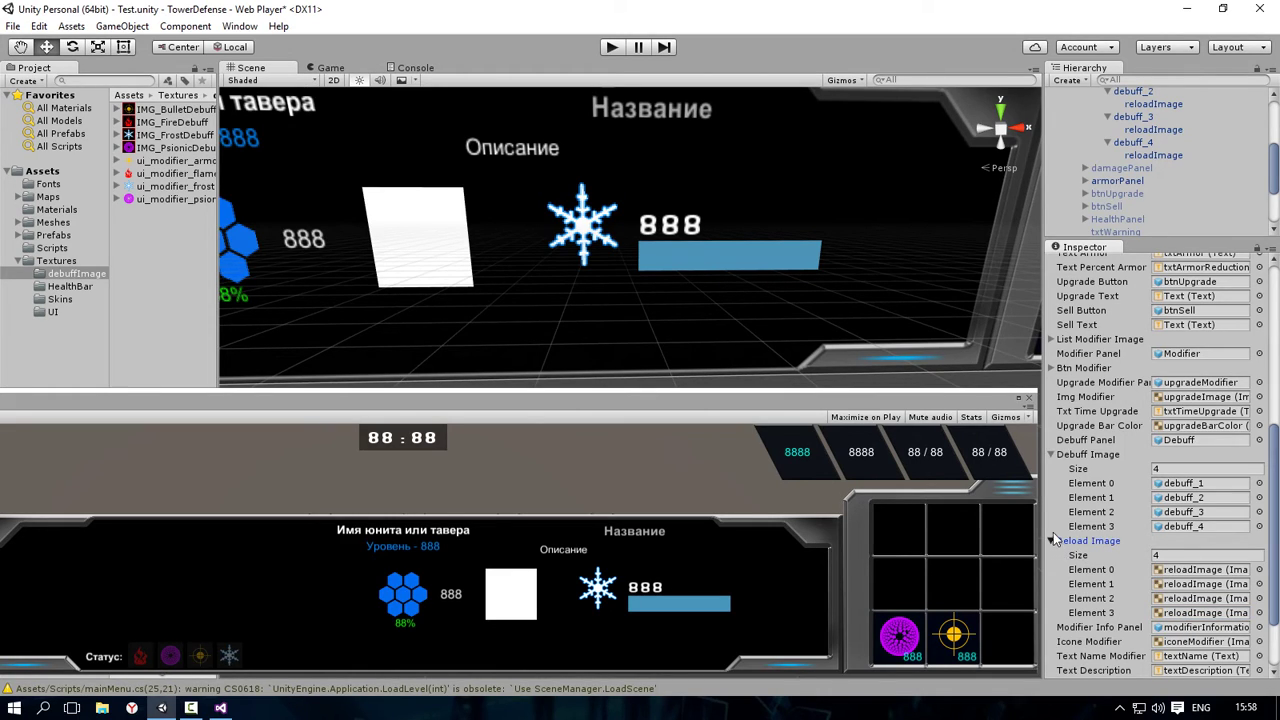
pyautogui.click(1060, 456)
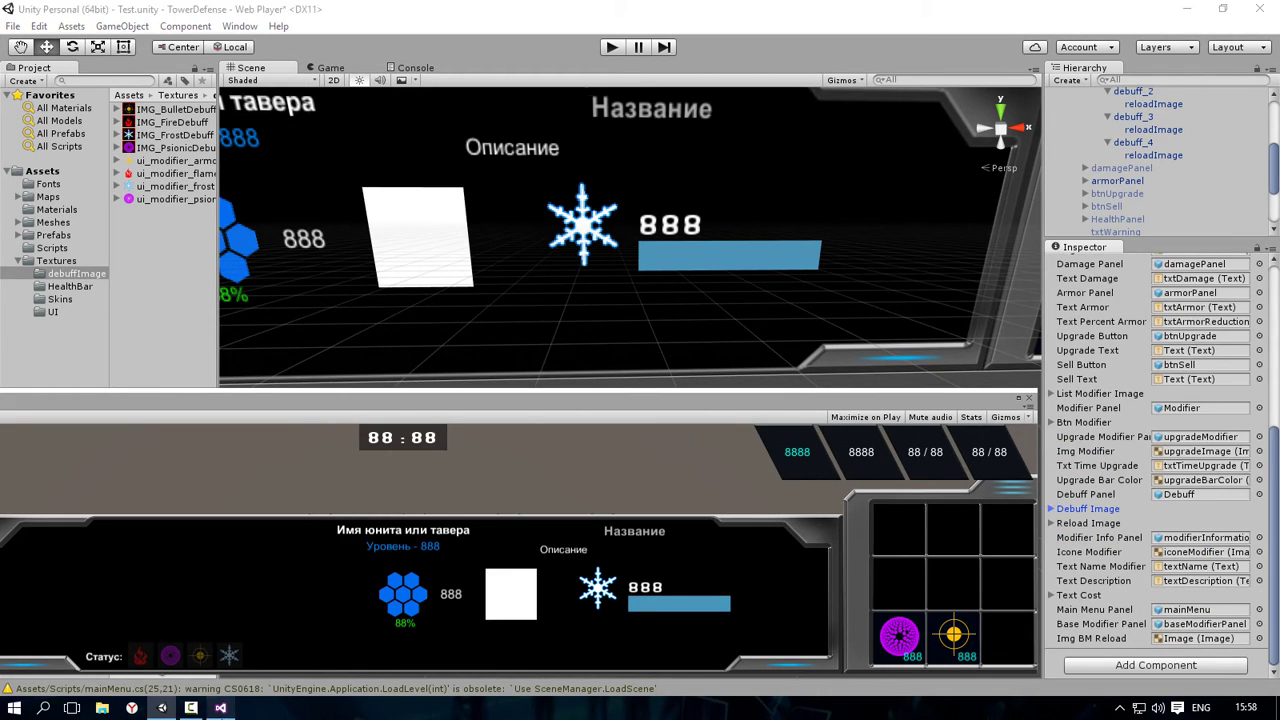
pyautogui.click(220, 707)
pyautogui.click(491, 305)
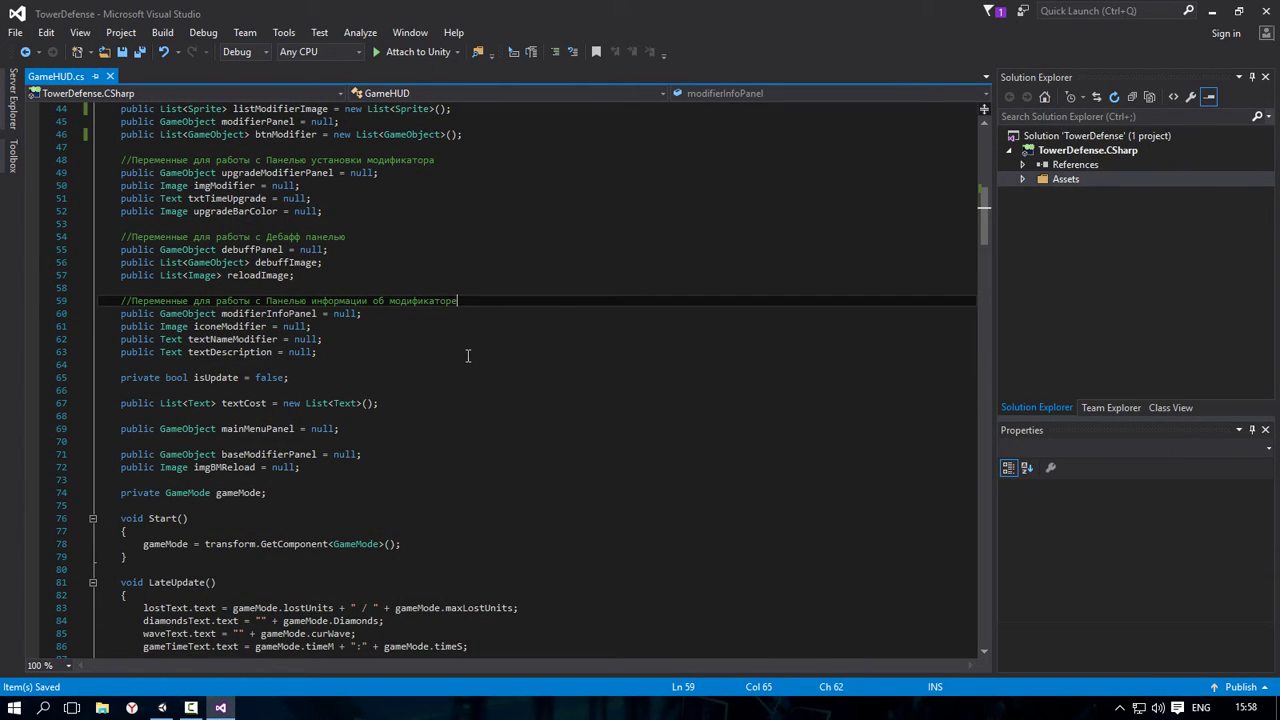
# Step: Read the modifierInfoPanel, iconeModifier, textNameModifier and textDescription declarations on lines 59–64
pyautogui.click(160, 707)
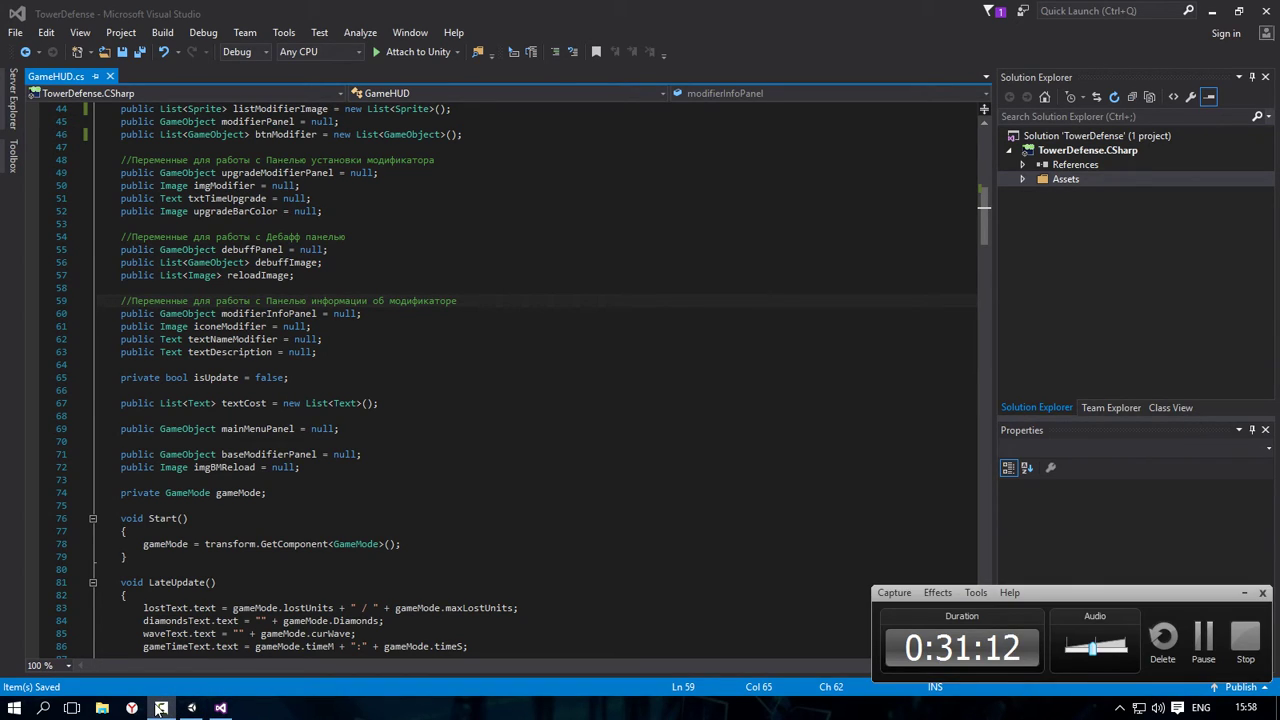
pyautogui.click(160, 707)
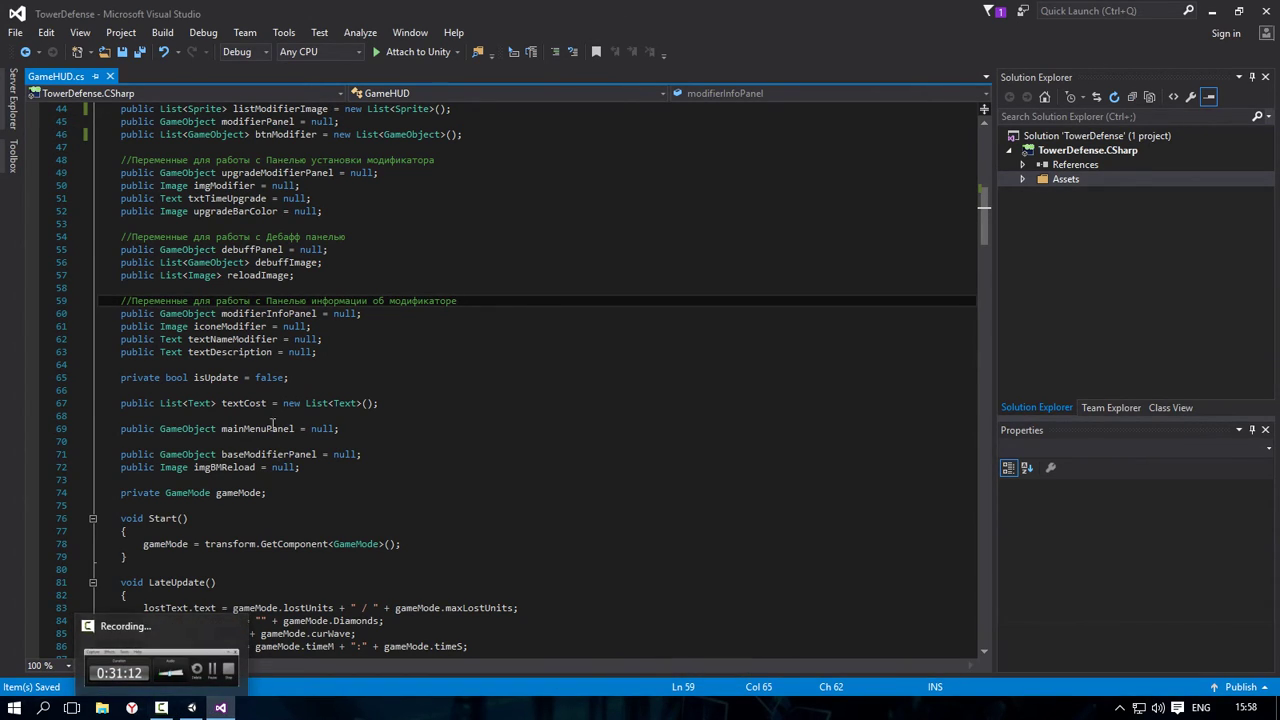
pyautogui.click(353, 363)
pyautogui.scroll(-1, 350, 357)
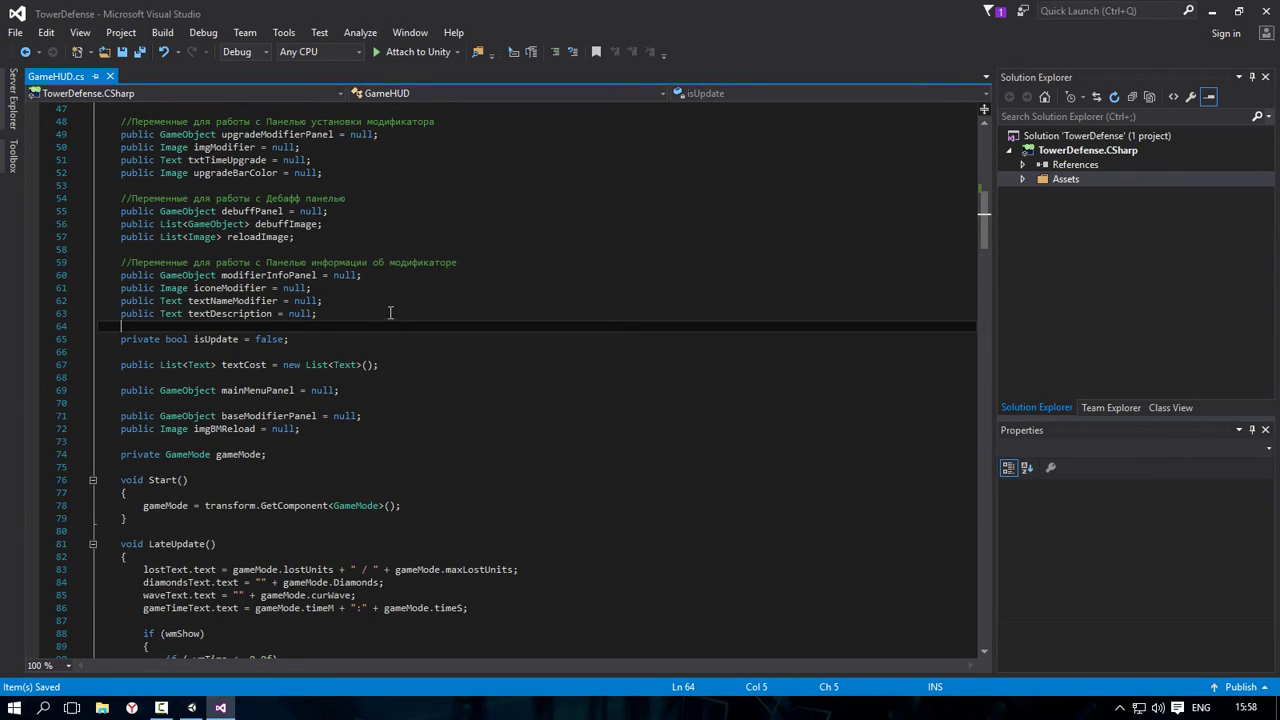
pyautogui.scroll(-1, 376, 293)
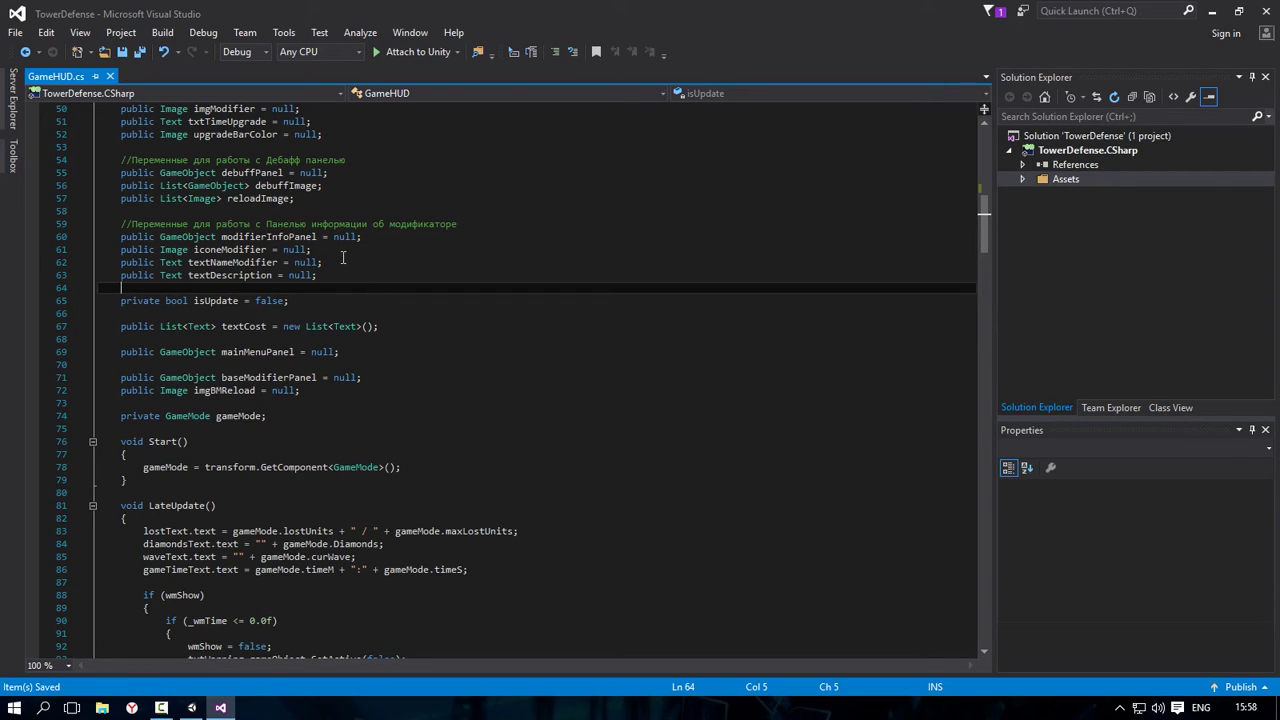
pyautogui.click(390, 238)
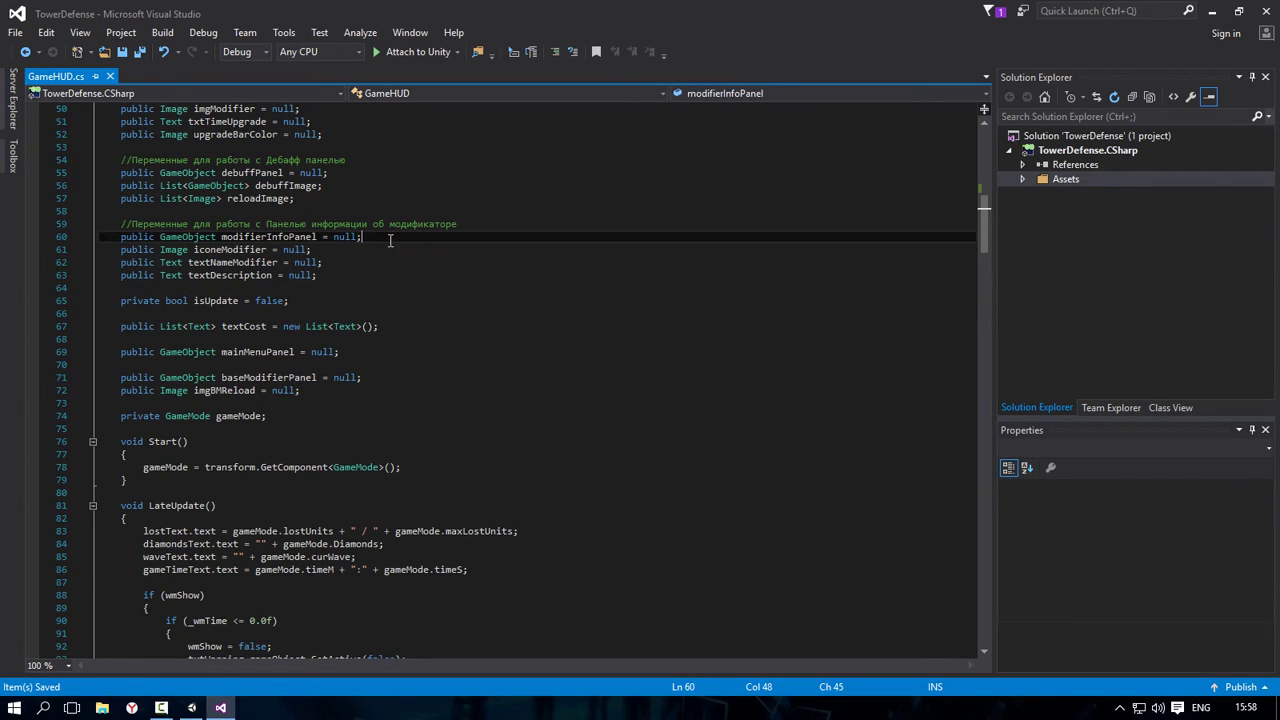
pyautogui.click(192, 708)
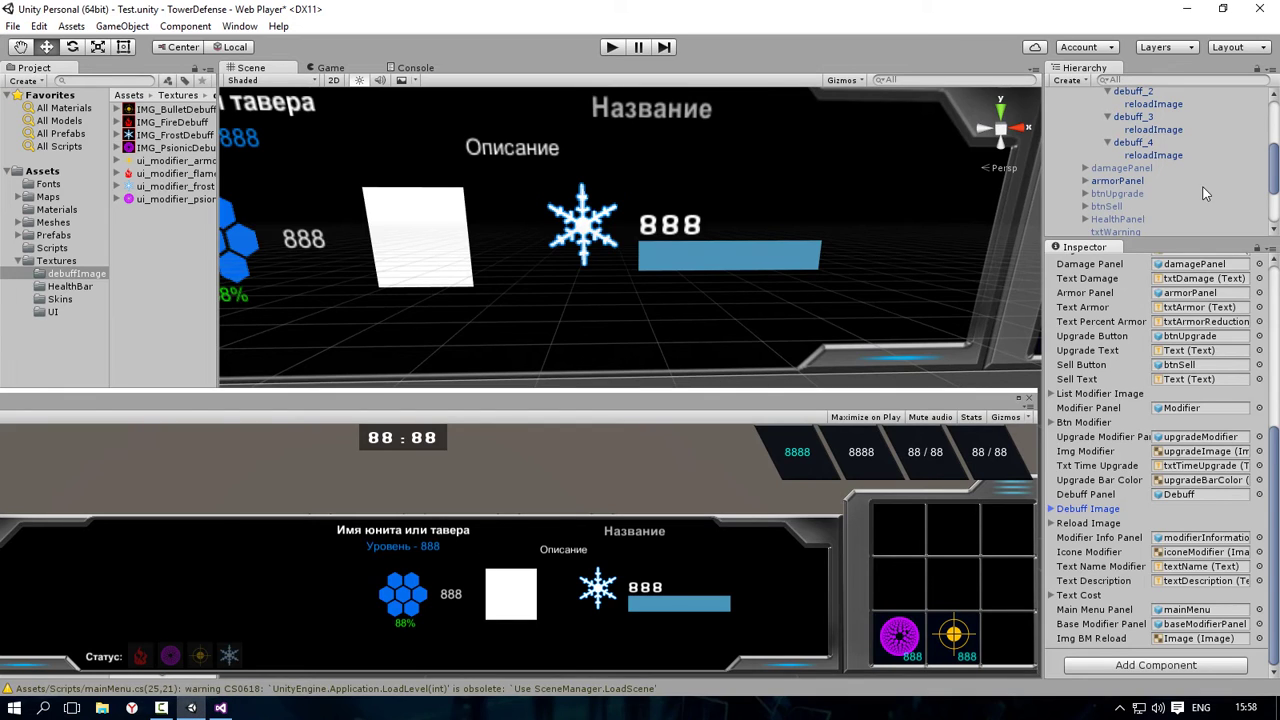
# Step: Collapse Debuff, expand Modifier, and select and expand modifierInformation to show its children
pyautogui.scroll(3, 1097, 196)
pyautogui.click(1095, 135)
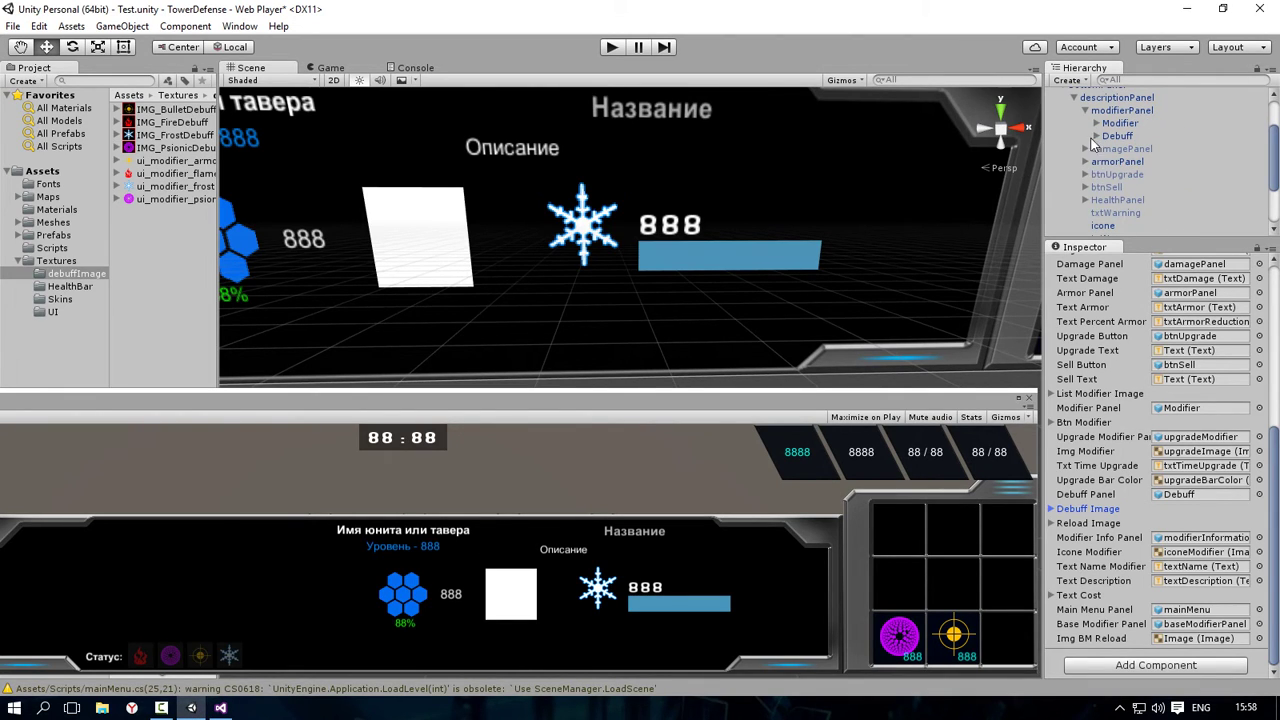
pyautogui.click(1096, 123)
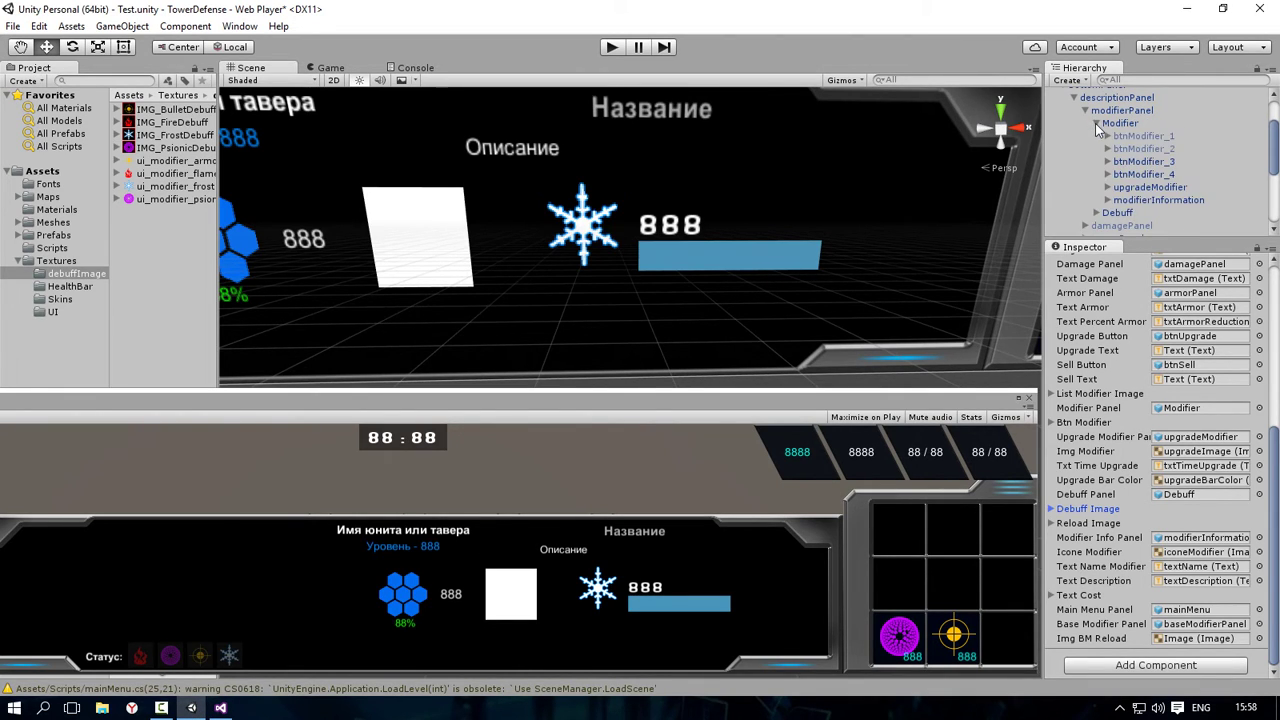
pyautogui.click(1150, 200)
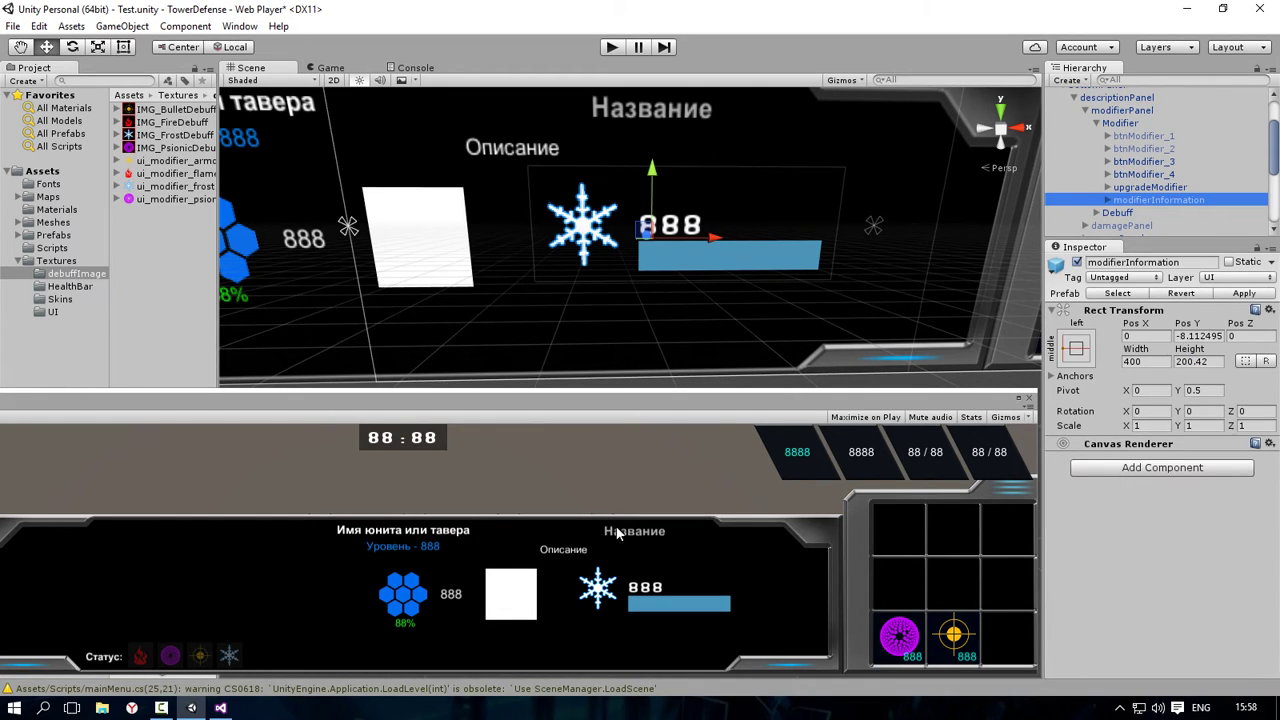
pyautogui.click(1108, 200)
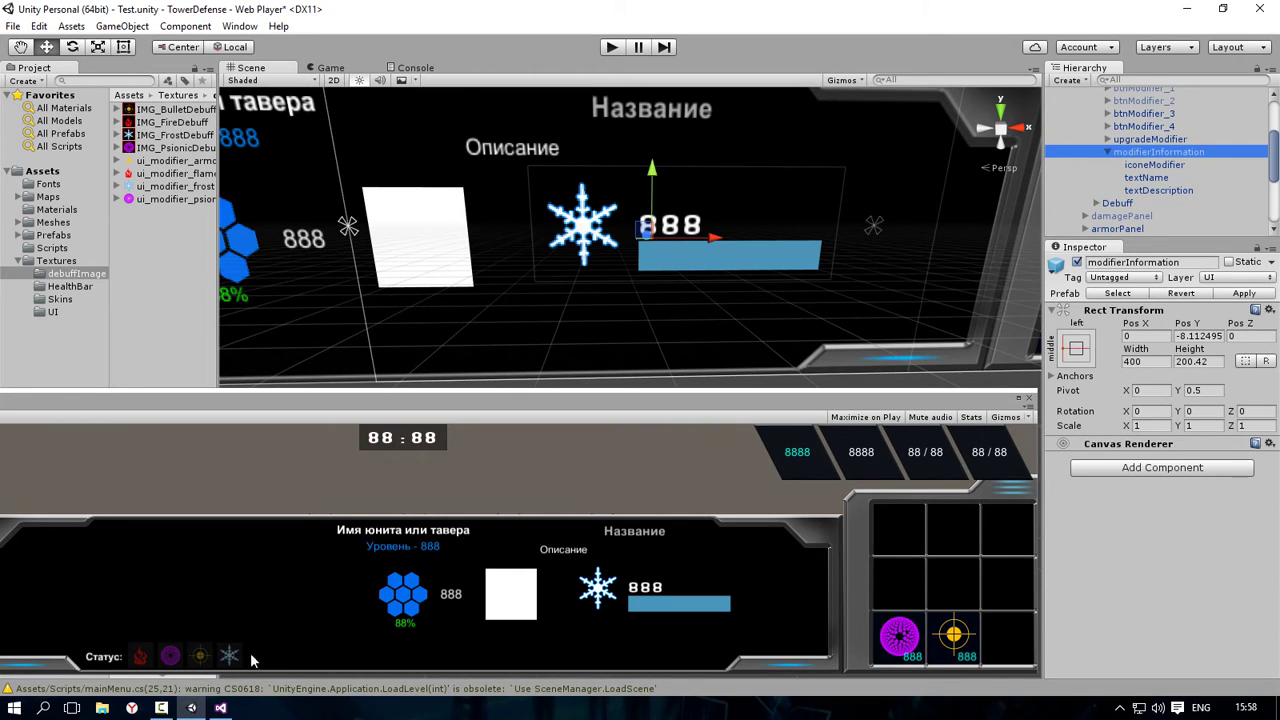
pyautogui.click(220, 707)
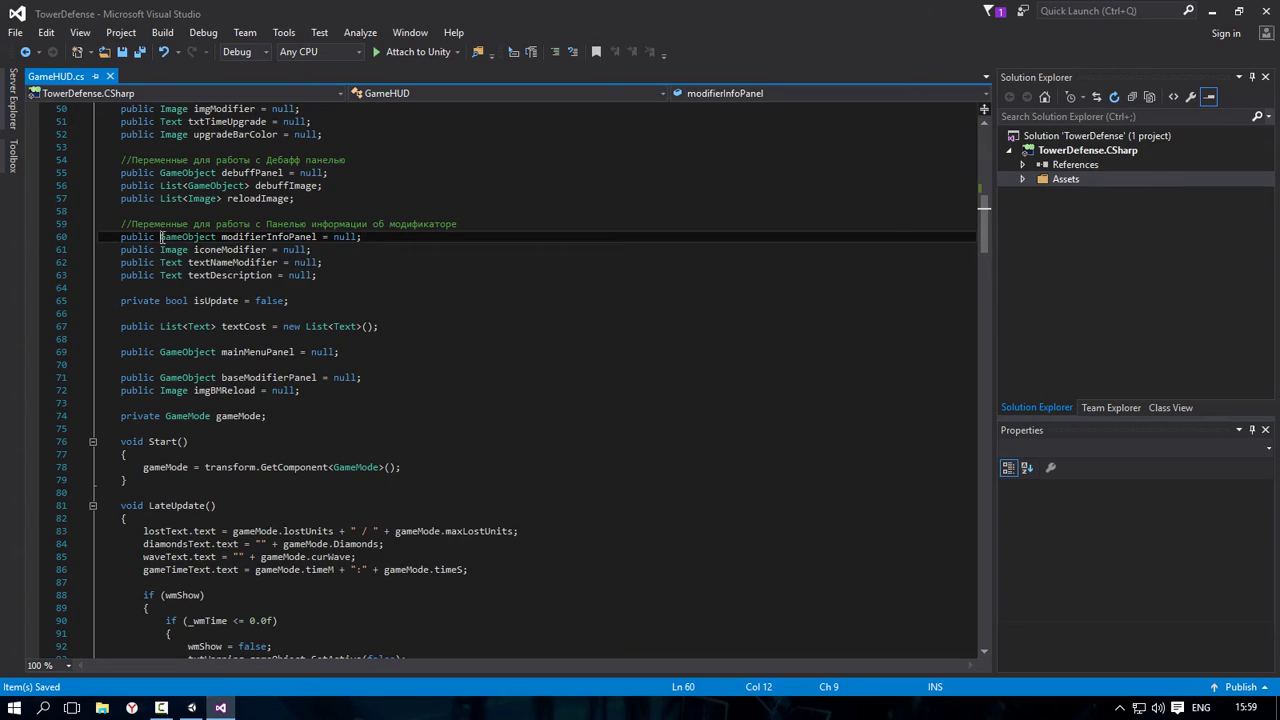
pyautogui.doubleClick(201, 237)
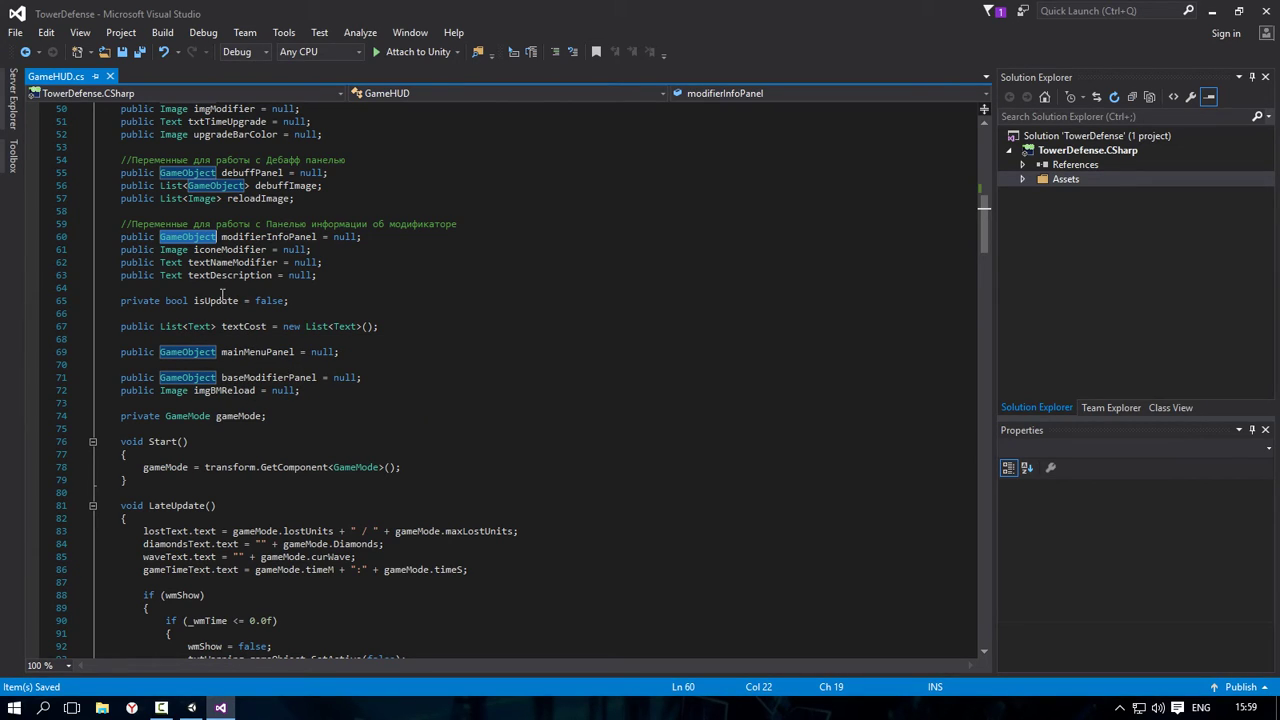
pyautogui.click(314, 226)
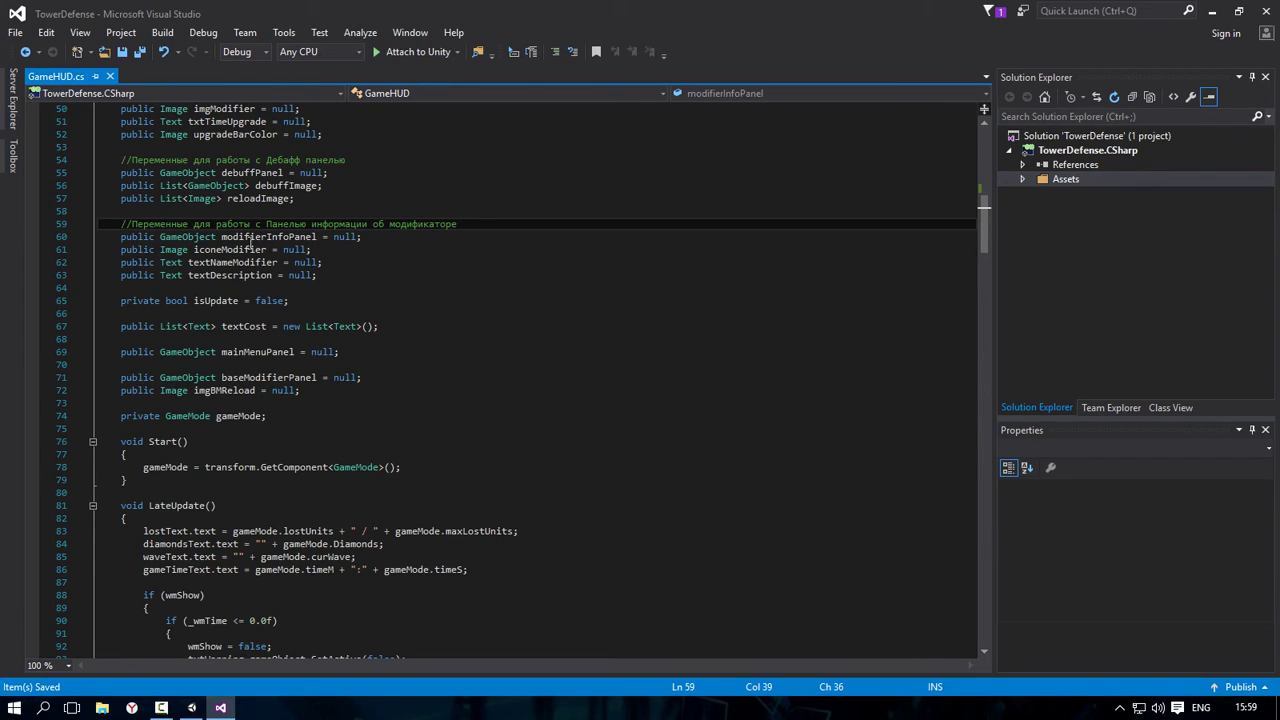
pyautogui.click(254, 237)
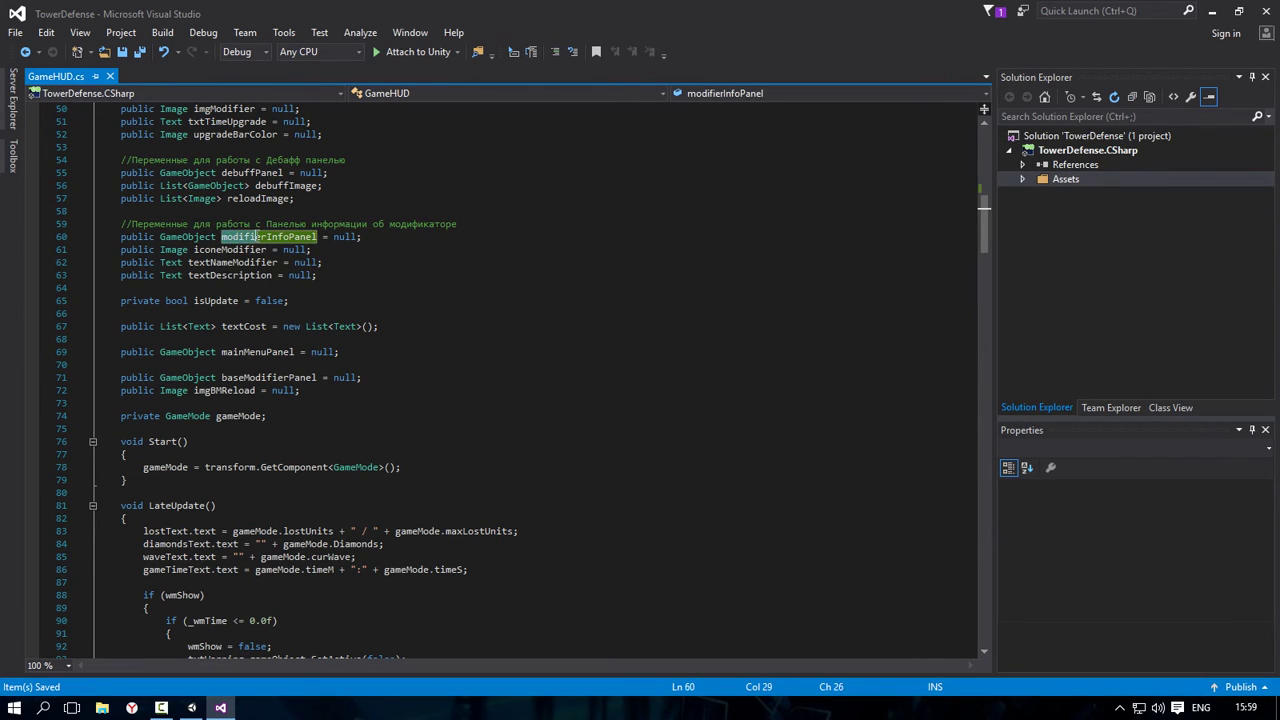
pyautogui.click(319, 237)
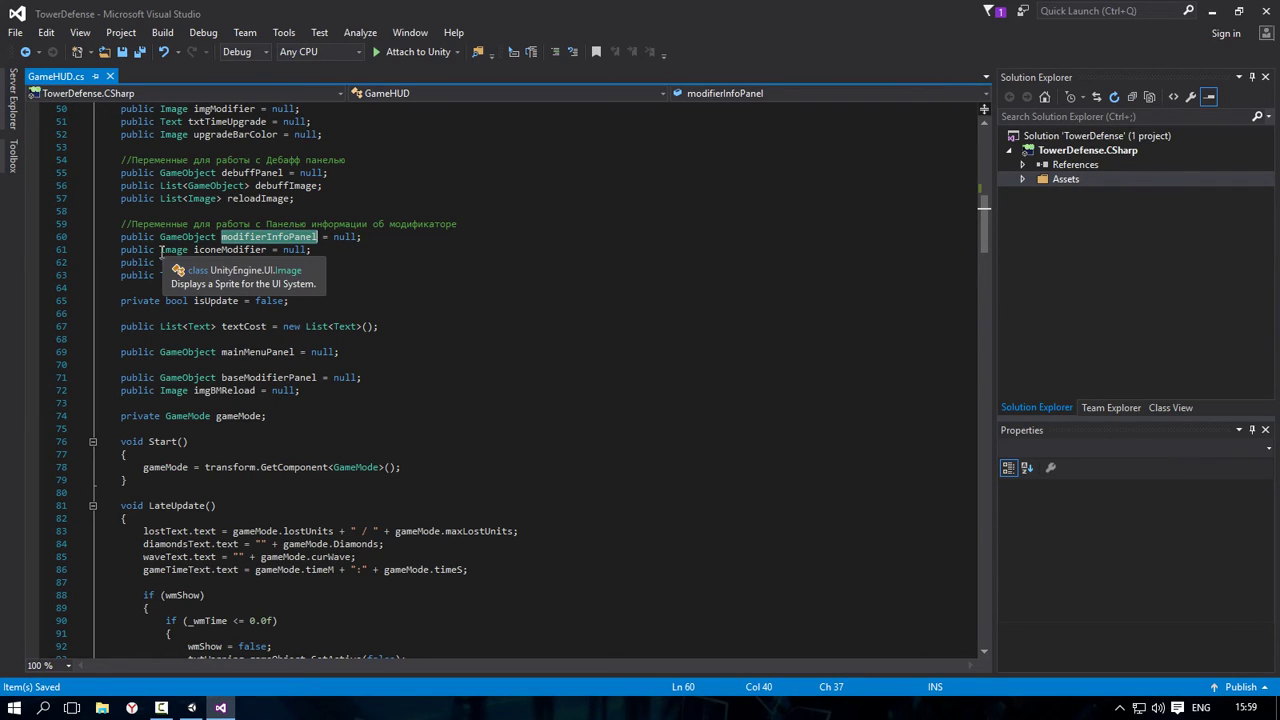
pyautogui.click(182, 250)
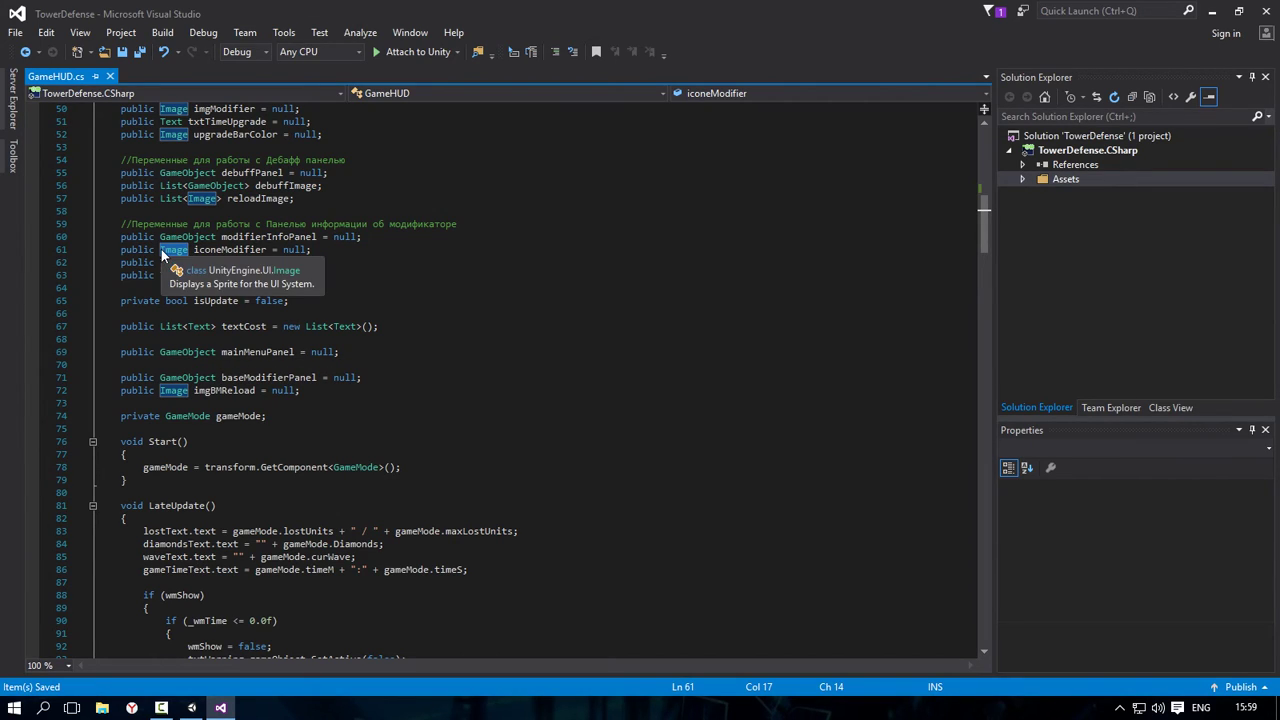
pyautogui.click(326, 250)
pyautogui.press('Return')
pyautogui.write('pub')
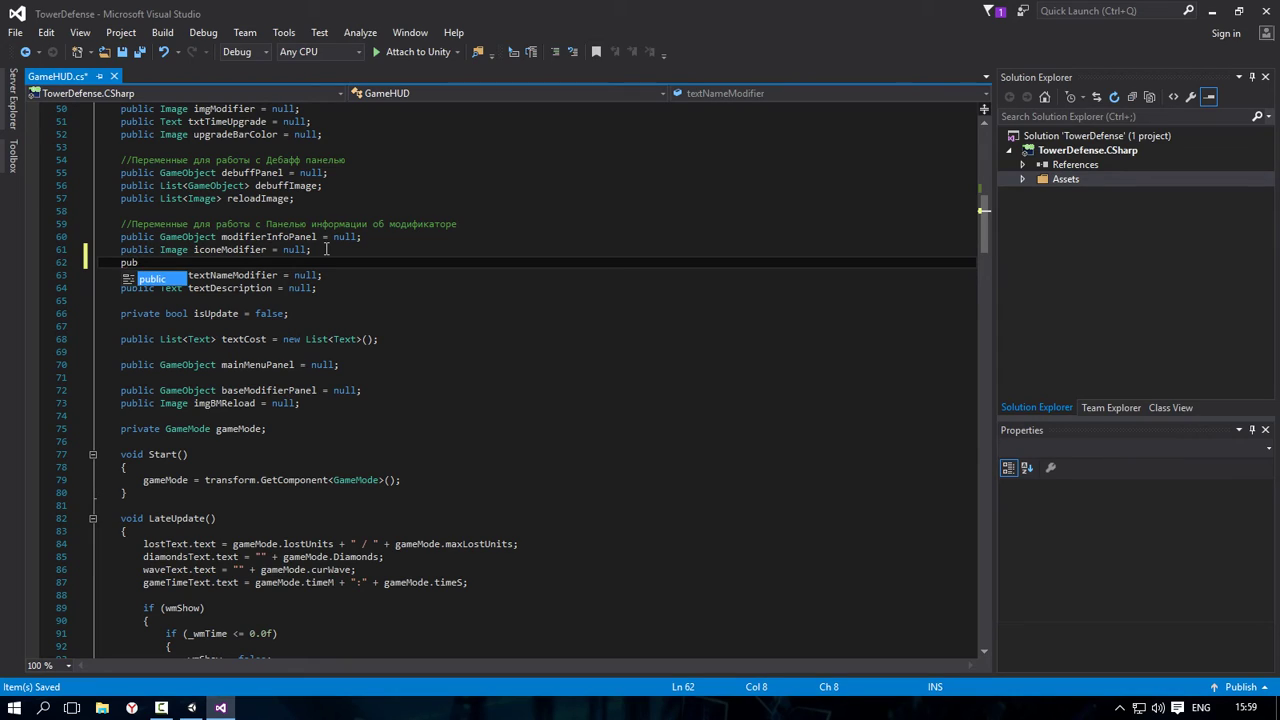
pyautogui.write('lic Ra')
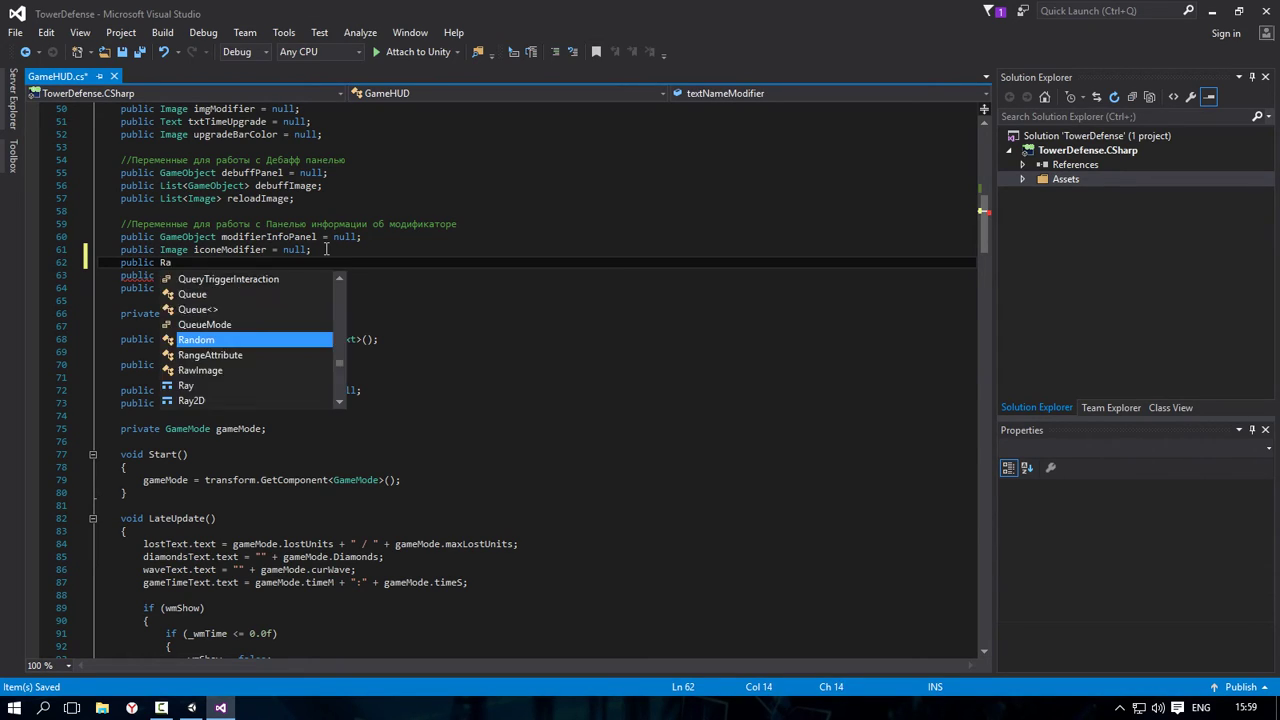
pyautogui.write('w')
pyautogui.press('Tab')
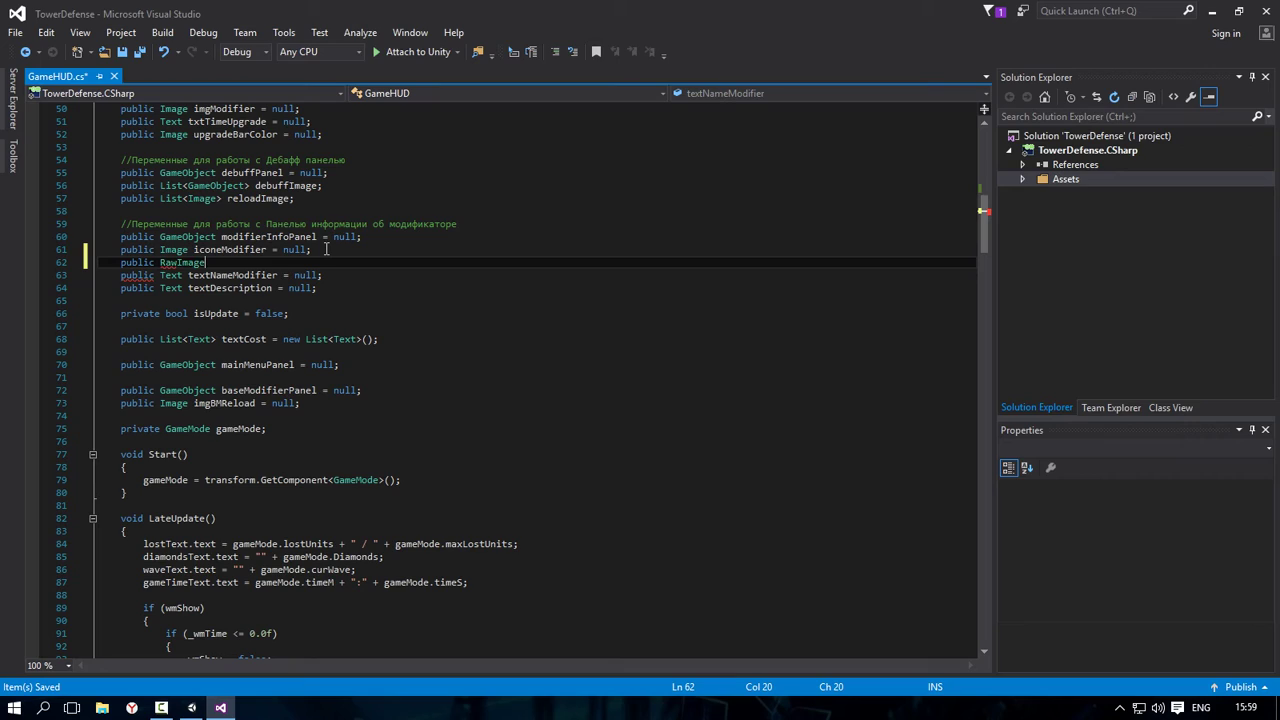
pyautogui.hotkey('shift', 'Home')
pyautogui.press('BackSpace')
pyautogui.press('BackSpace')
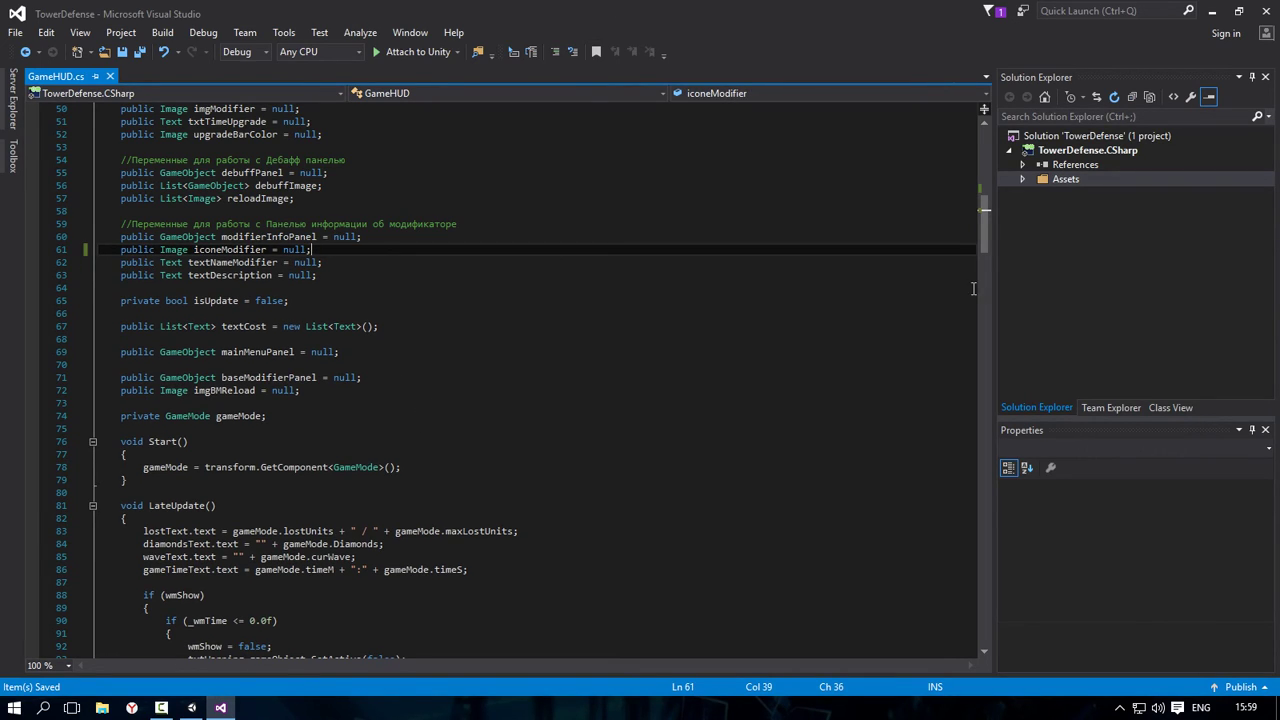
pyautogui.moveTo(985, 235); pyautogui.dragTo(996, 158)
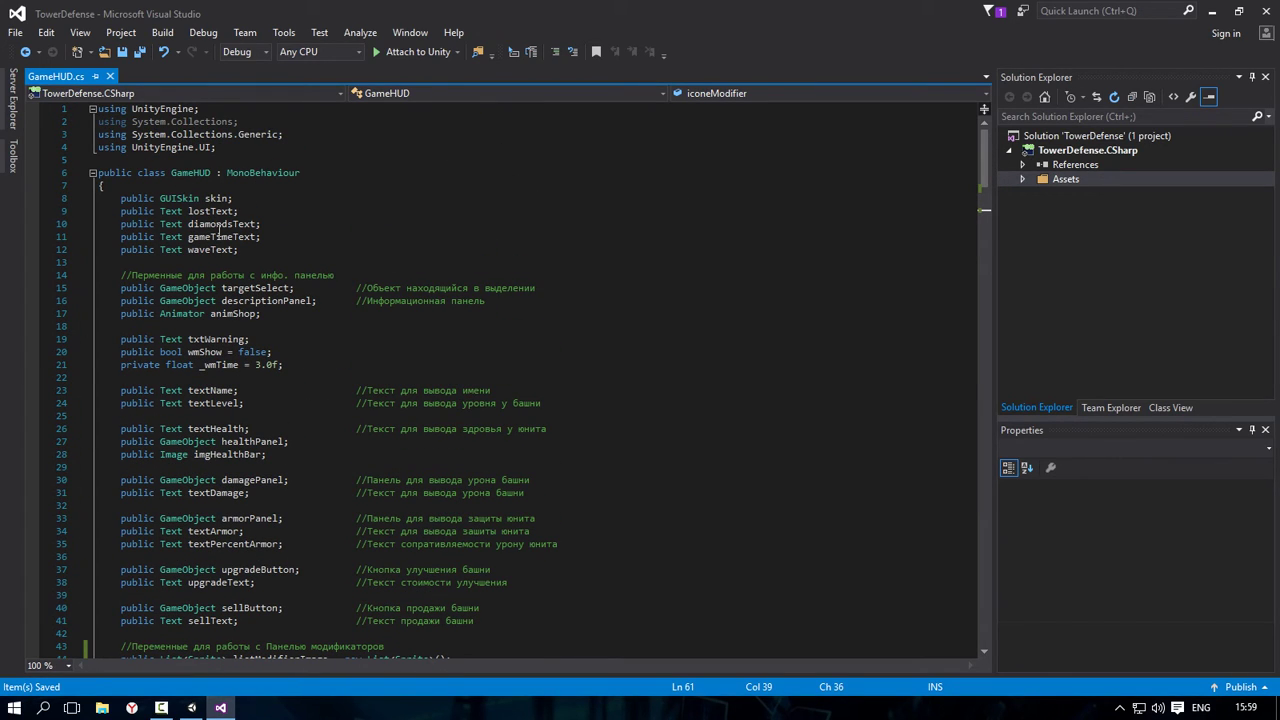
pyautogui.click(1211, 11)
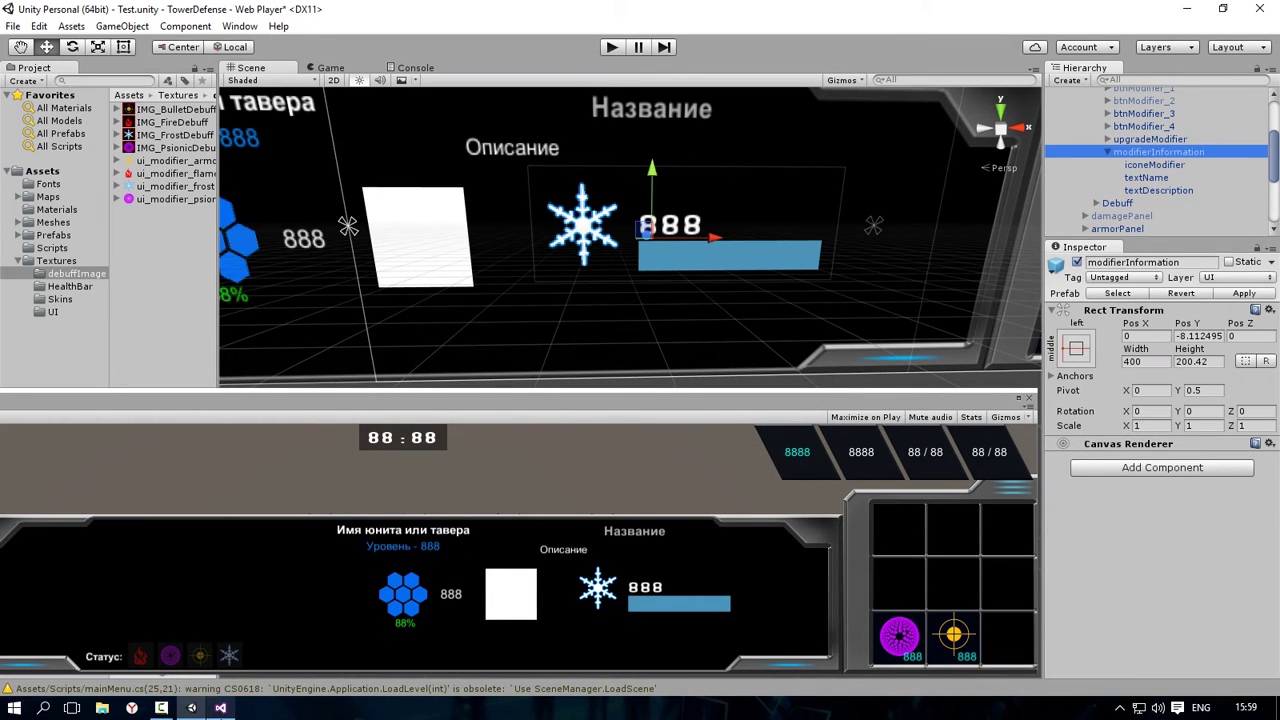
pyautogui.click(220, 708)
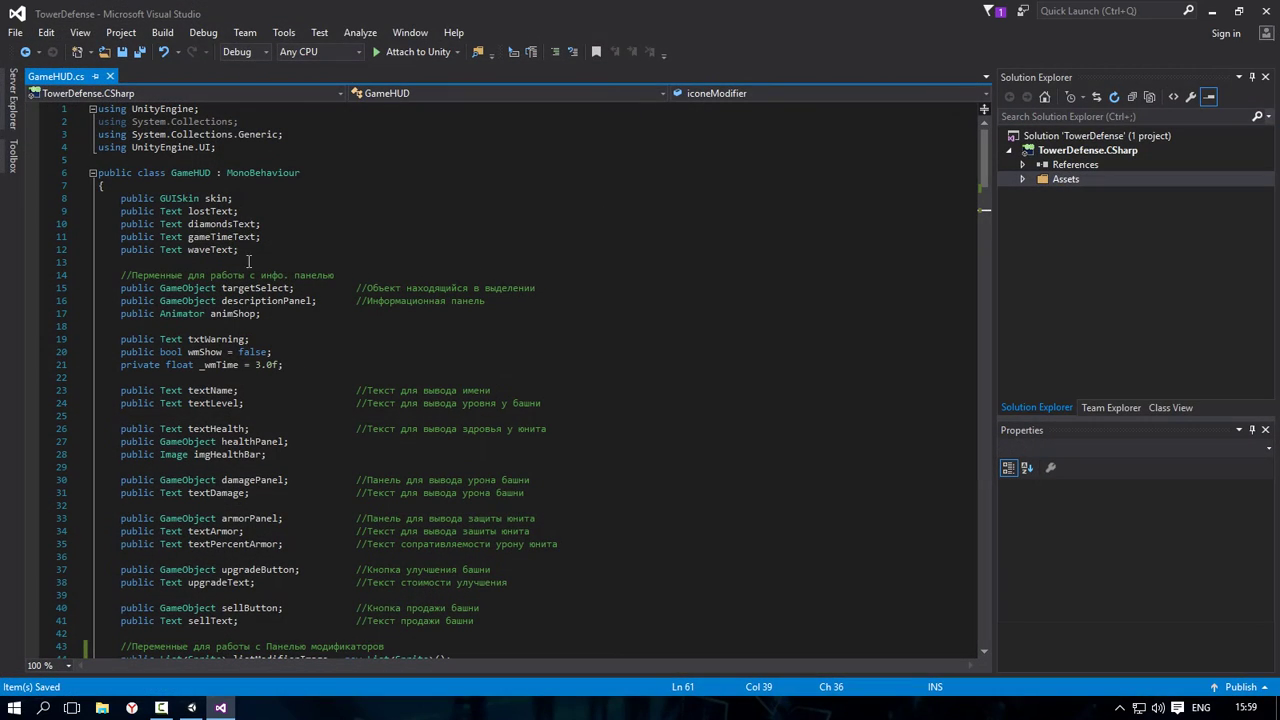
pyautogui.click(144, 147)
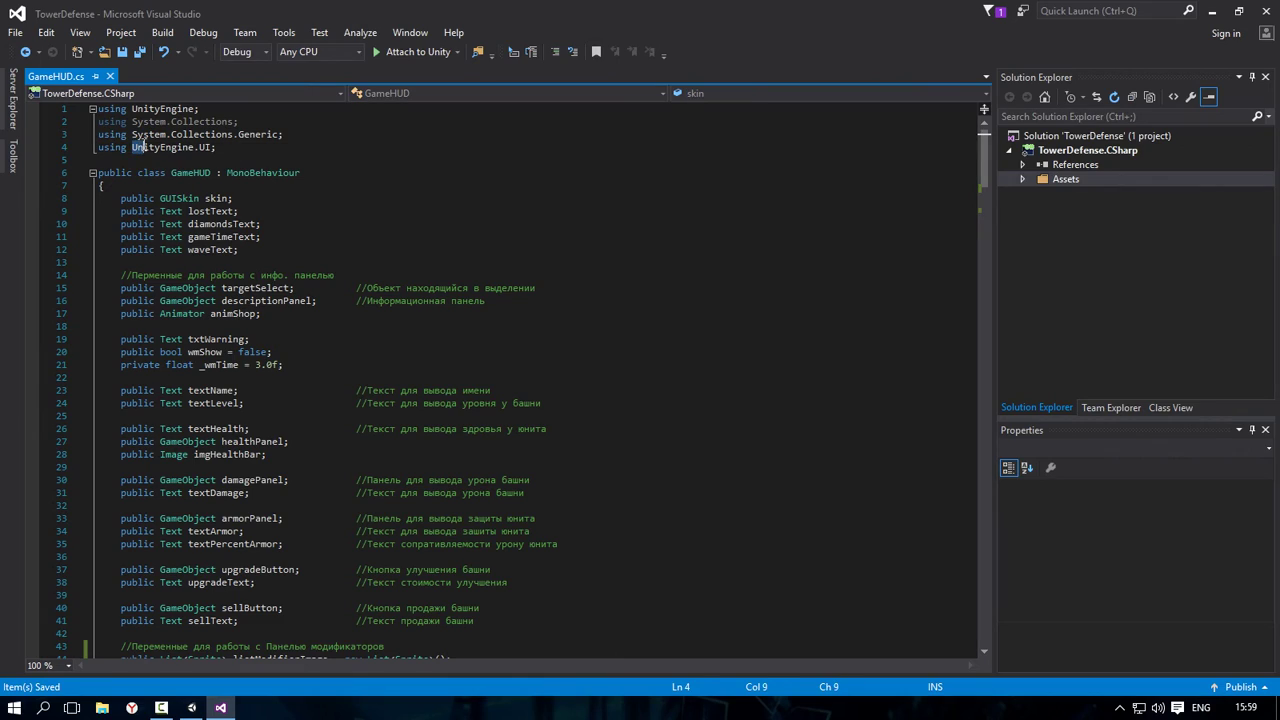
pyautogui.moveTo(144, 147); pyautogui.dragTo(203, 147)
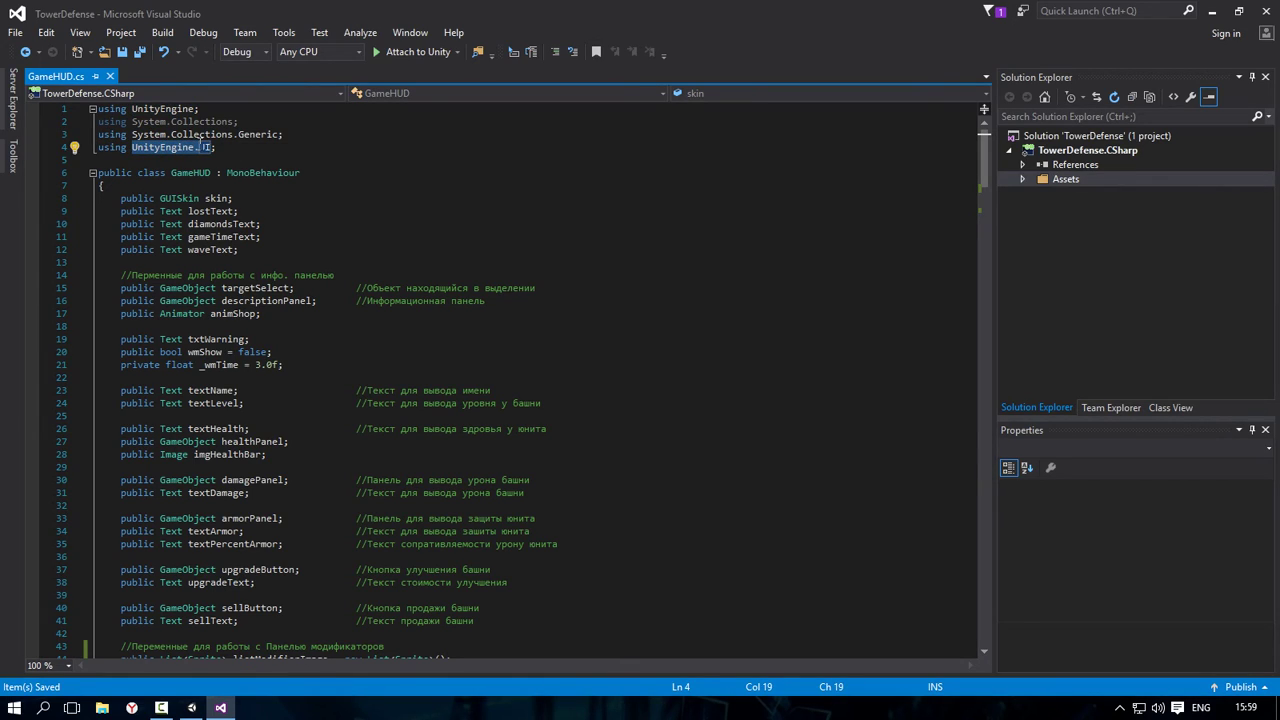
pyautogui.click(221, 134)
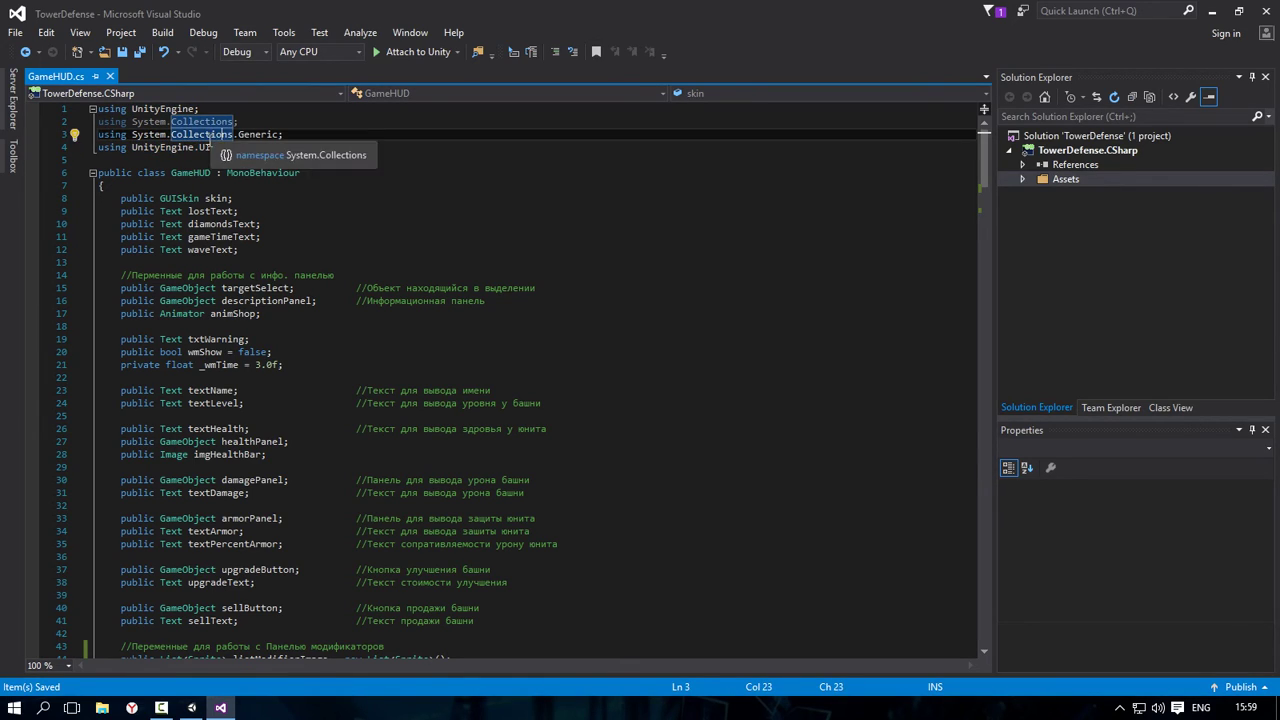
pyautogui.click(205, 147)
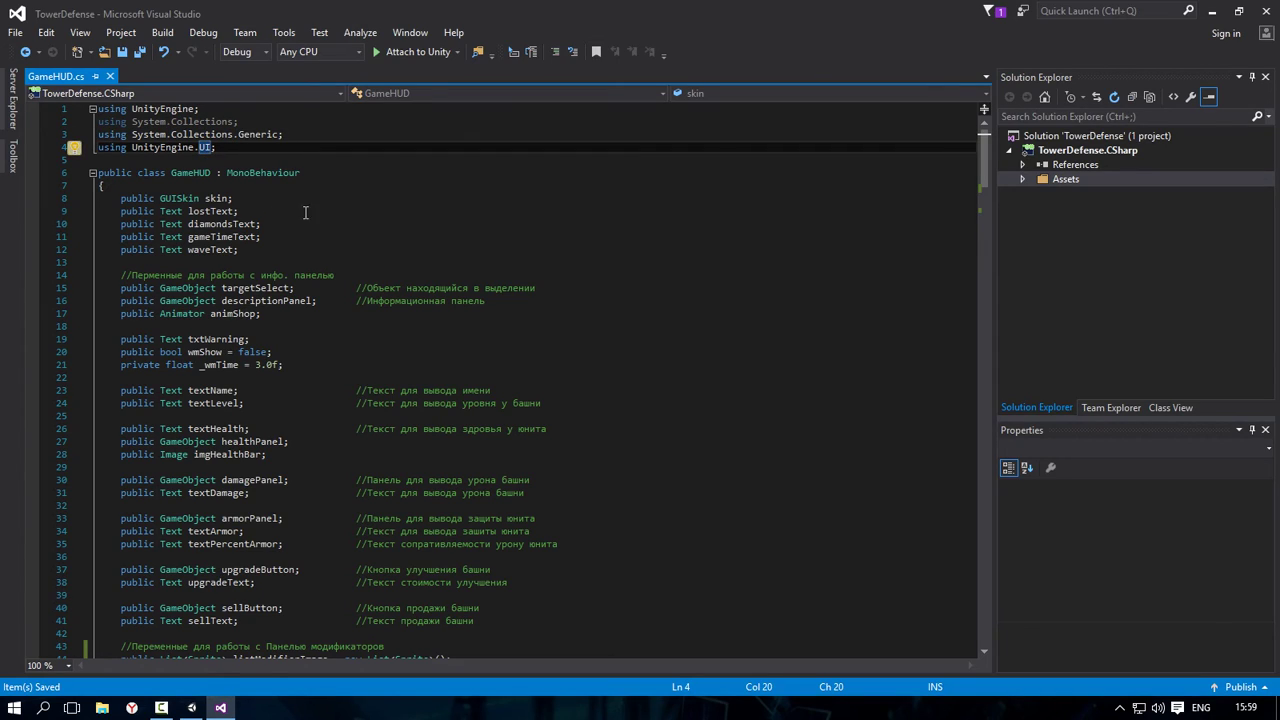
pyautogui.click(252, 148)
pyautogui.scroll(-1, 298, 278)
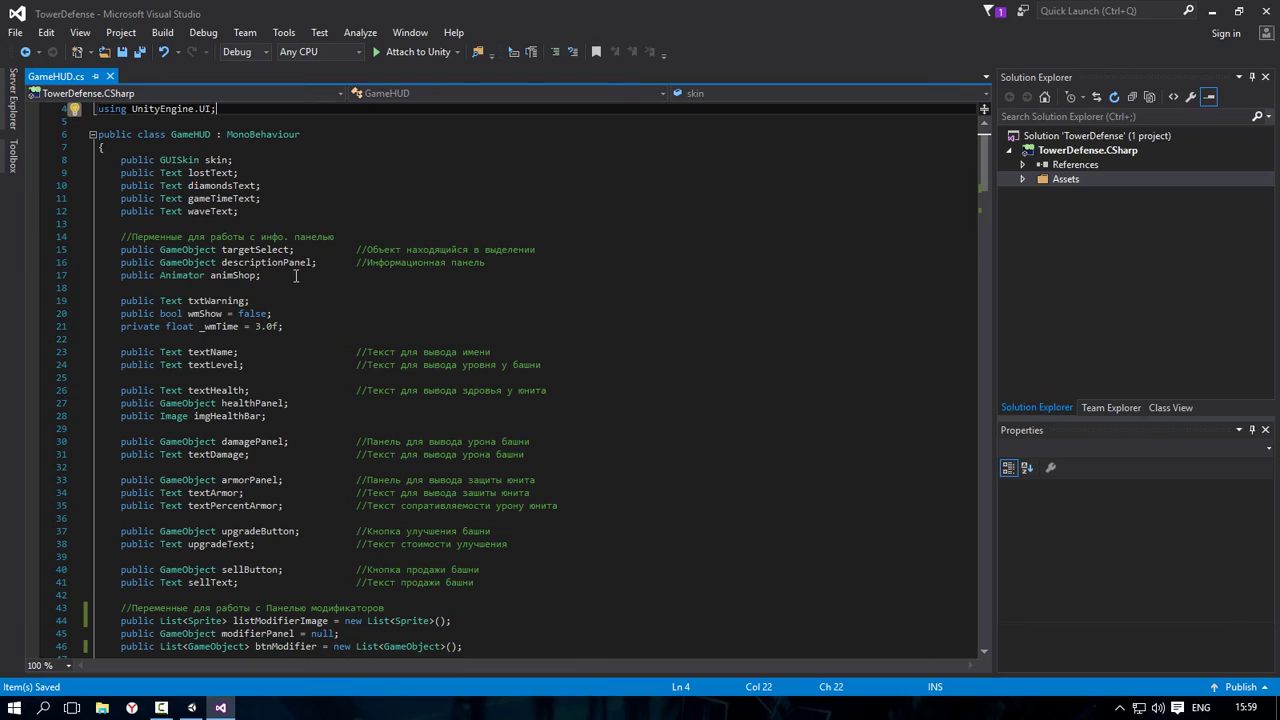
pyautogui.click(178, 173)
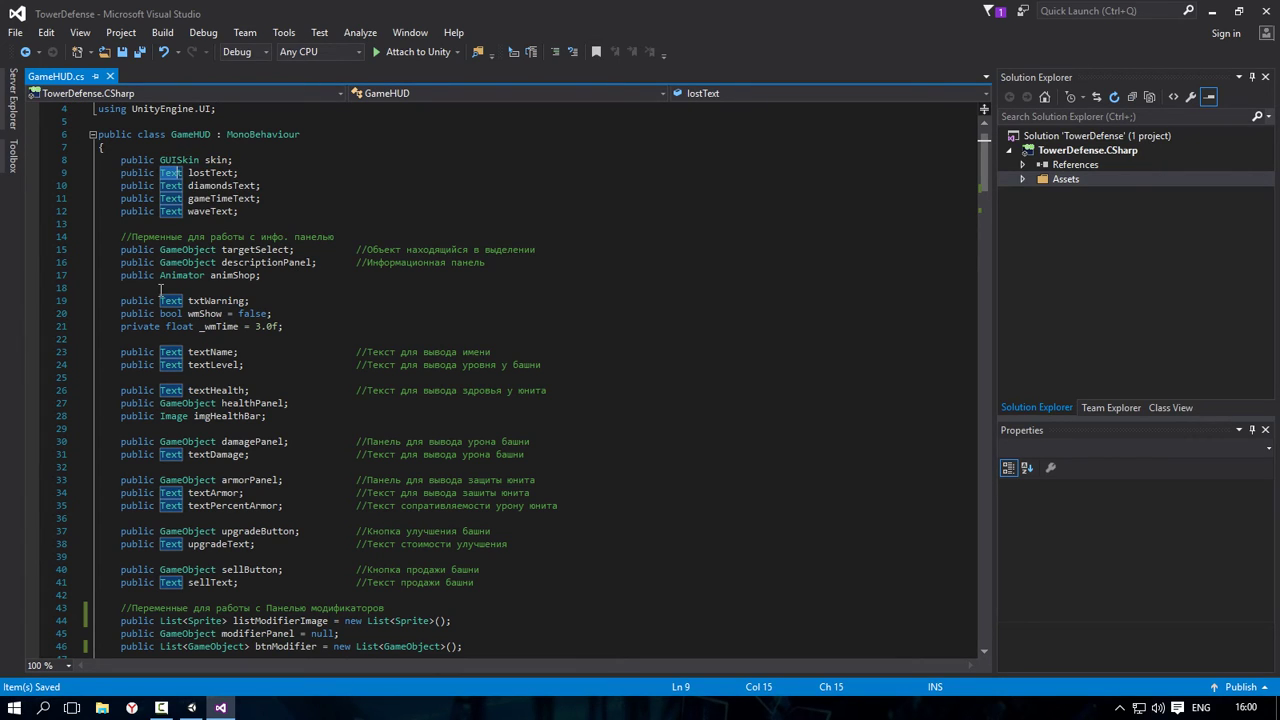
pyautogui.scroll(-2, 159, 278)
pyautogui.scroll(-2, 163, 330)
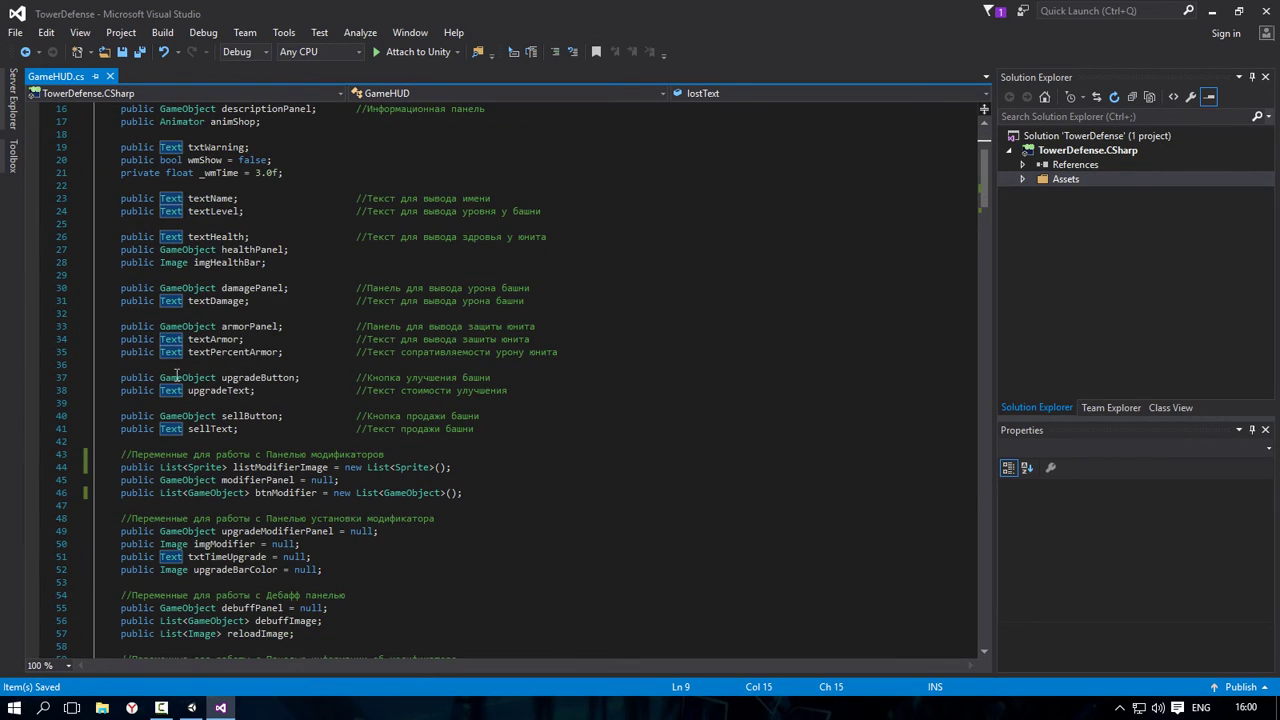
pyautogui.click(157, 429)
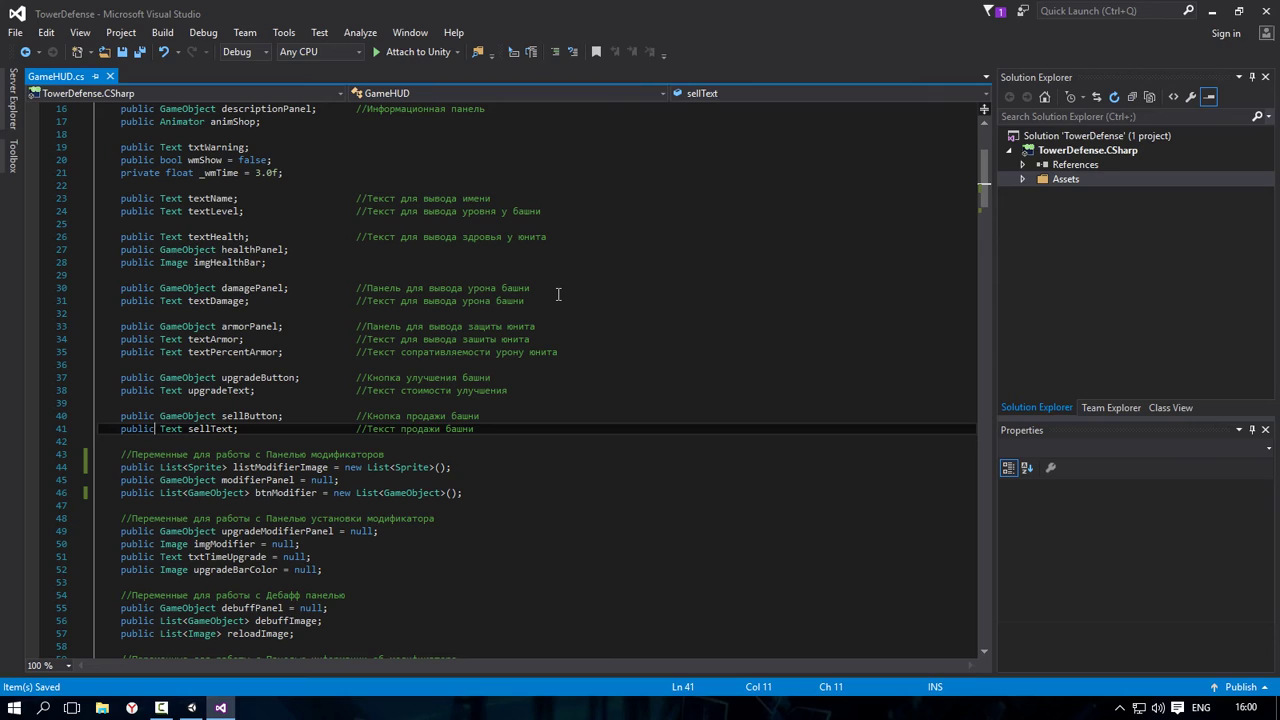
pyautogui.scroll(5, 566, 288)
pyautogui.doubleClick(205, 147)
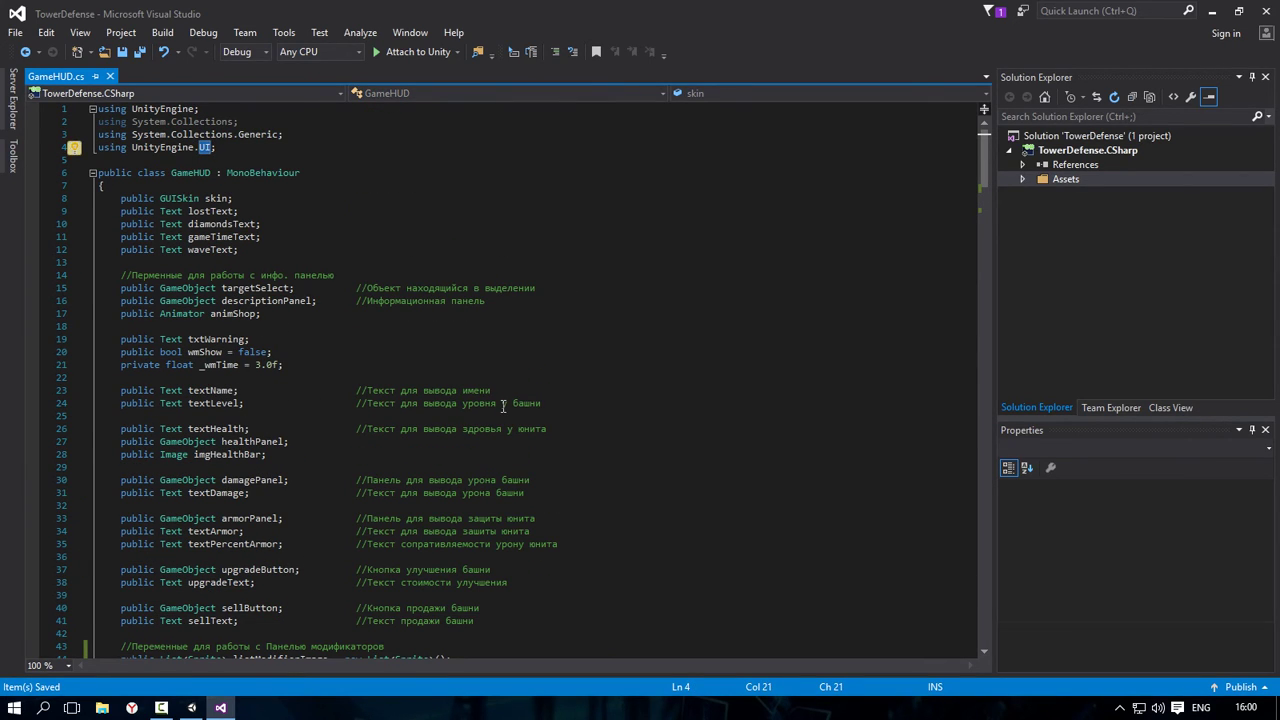
pyautogui.scroll(-2, 481, 399)
pyautogui.scroll(-4, 490, 415)
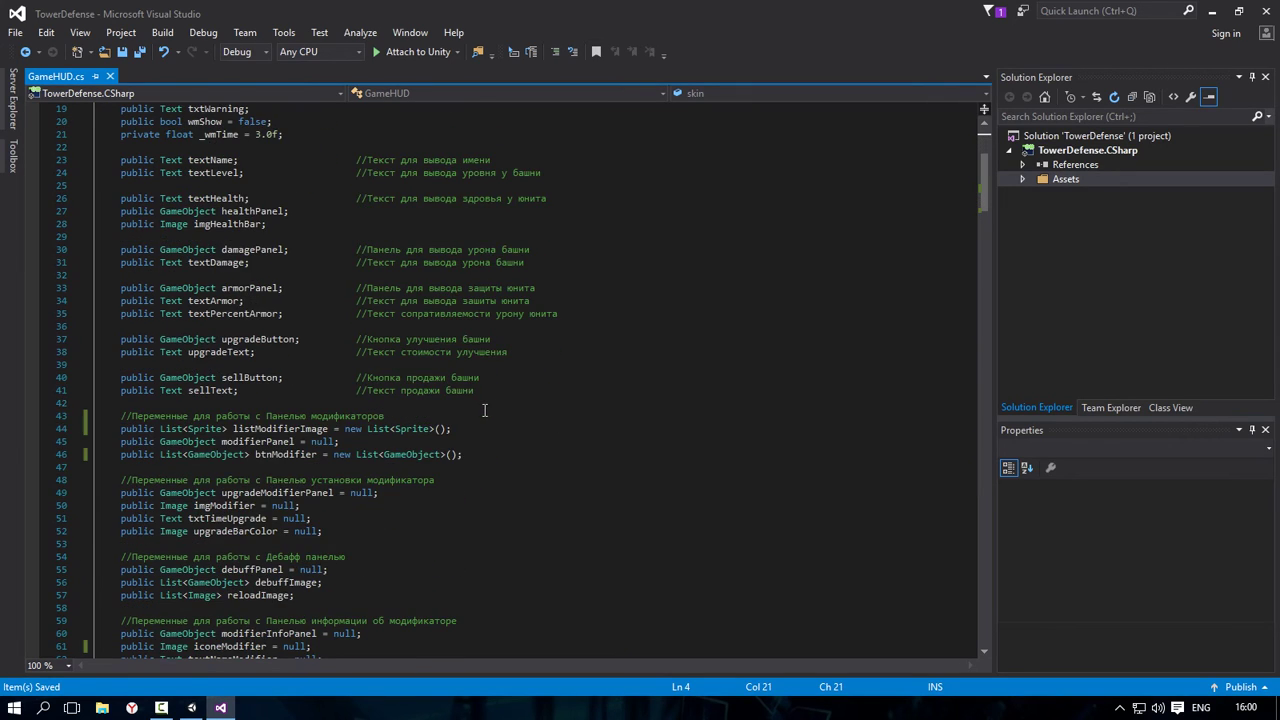
pyautogui.scroll(-3, 490, 415)
pyautogui.scroll(-2, 490, 420)
pyautogui.scroll(-1, 490, 440)
# Step: Inspect the iconeModifier Image field on line 61 and its null initializer
pyautogui.scroll(-1, 490, 444)
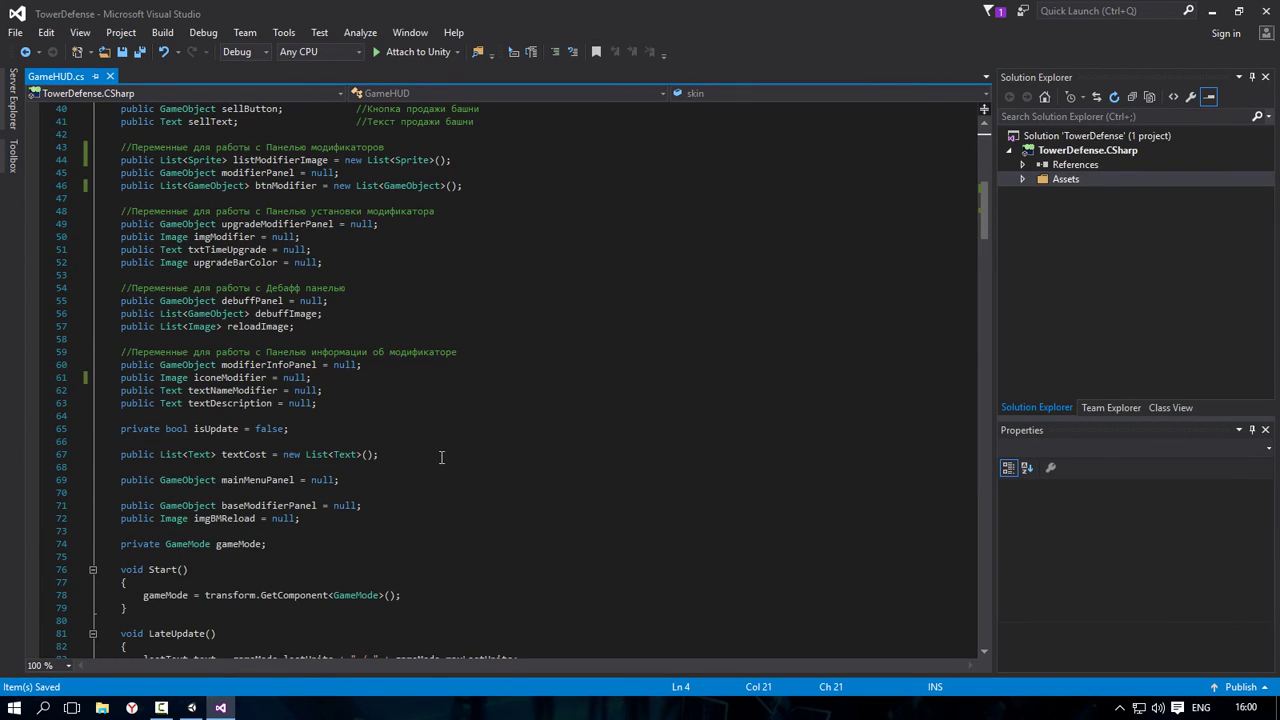
pyautogui.click(314, 378)
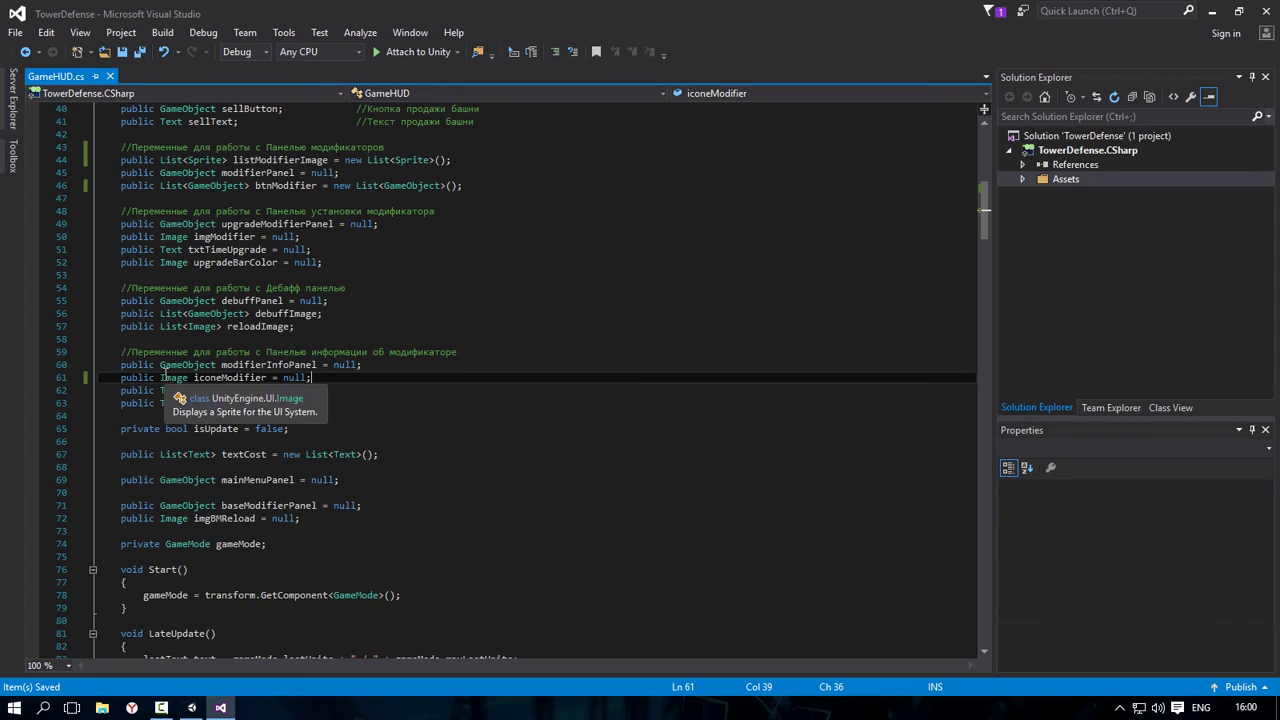
pyautogui.click(169, 377)
pyautogui.click(196, 377)
pyautogui.doubleClick(196, 377)
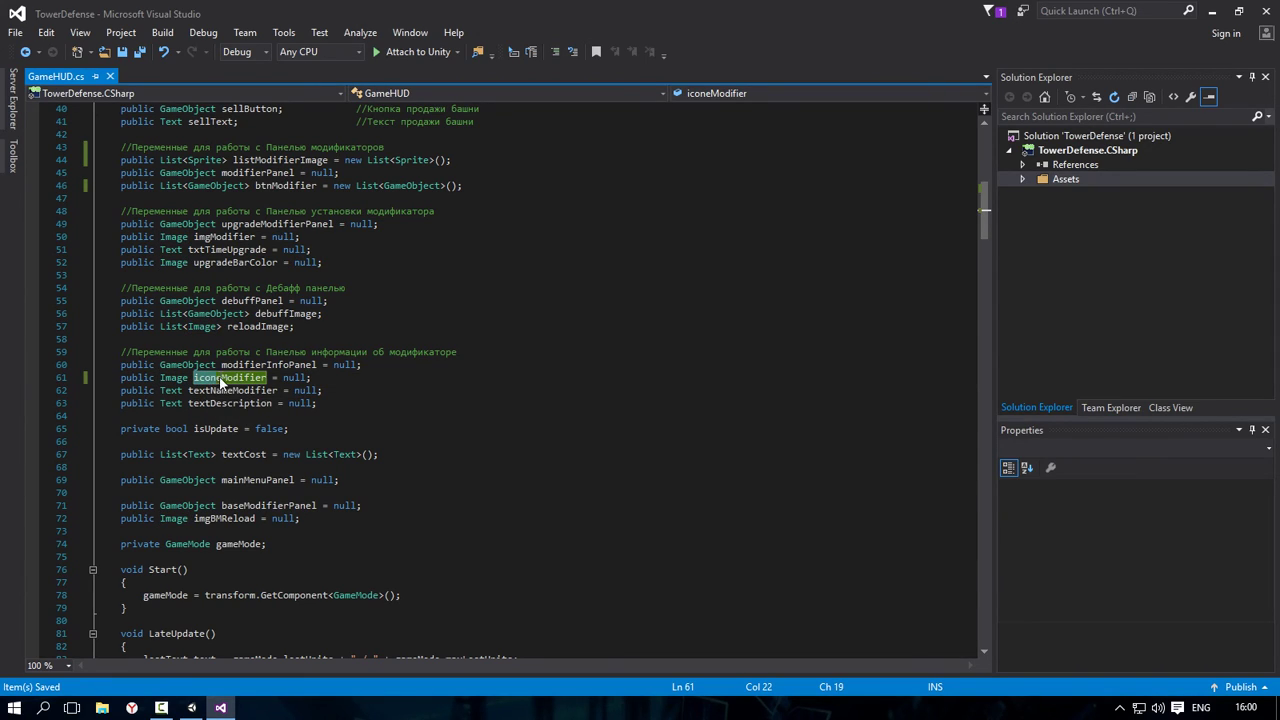
pyautogui.click(294, 377)
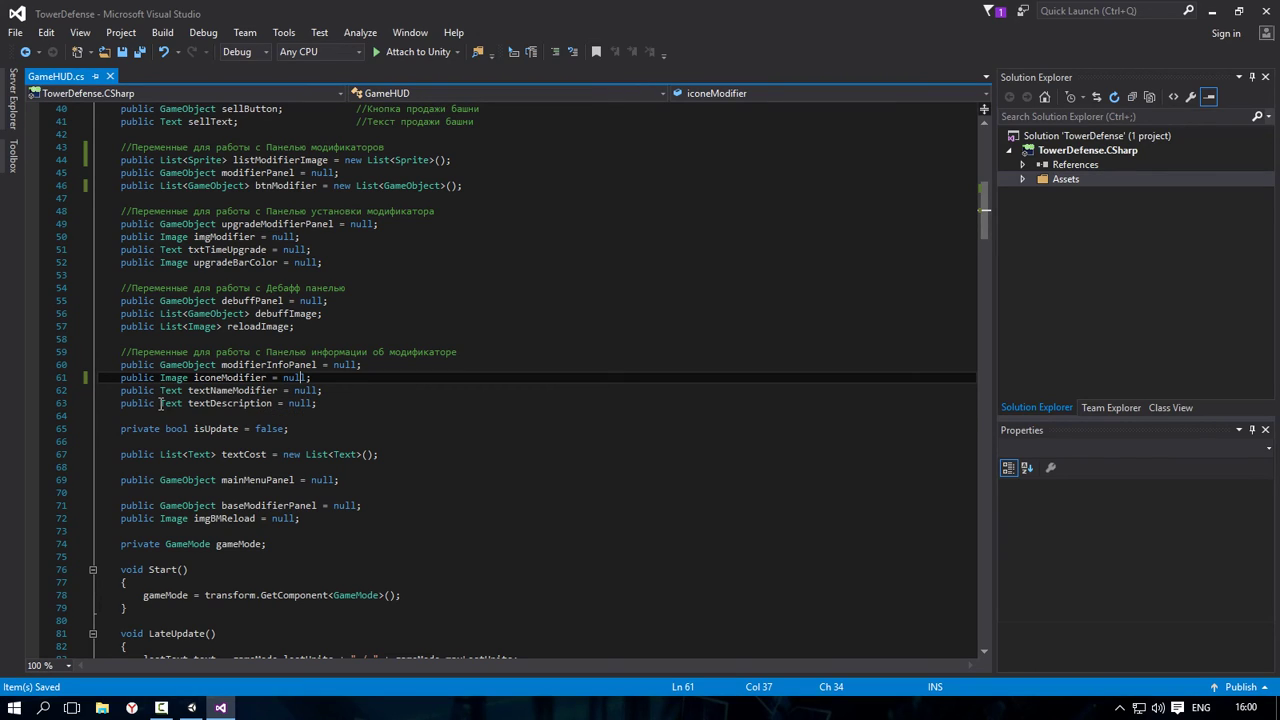
# Step: Check the textNameModifier and textDescription fields on lines 62–63, then return to Unity Editor
pyautogui.click(188, 390)
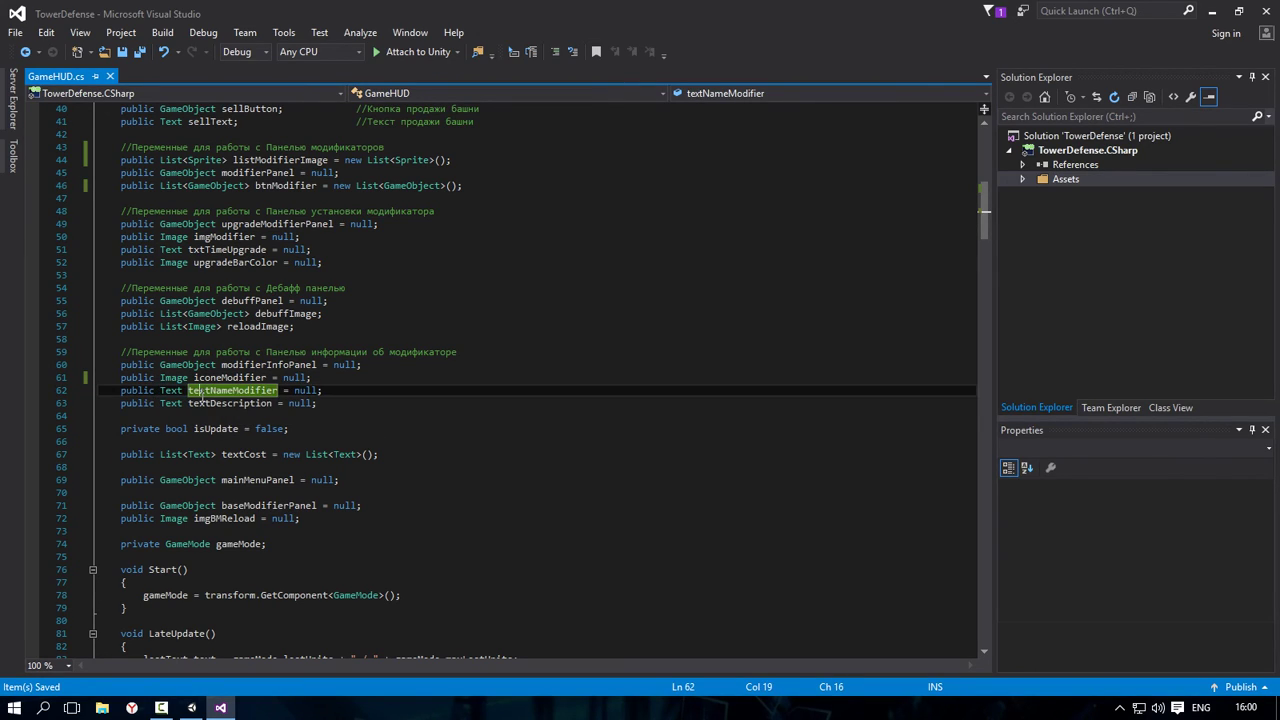
pyautogui.click(332, 390)
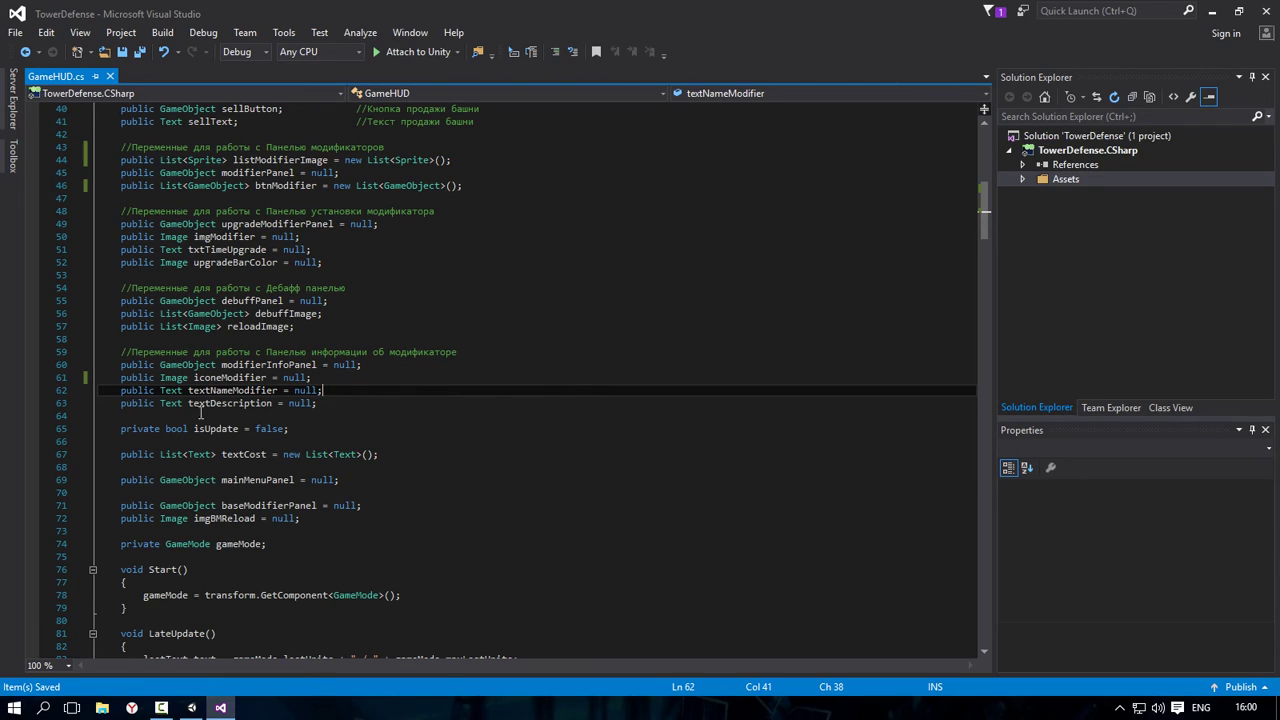
pyautogui.moveTo(188, 403); pyautogui.dragTo(275, 403)
pyautogui.scroll(-1, 430, 451)
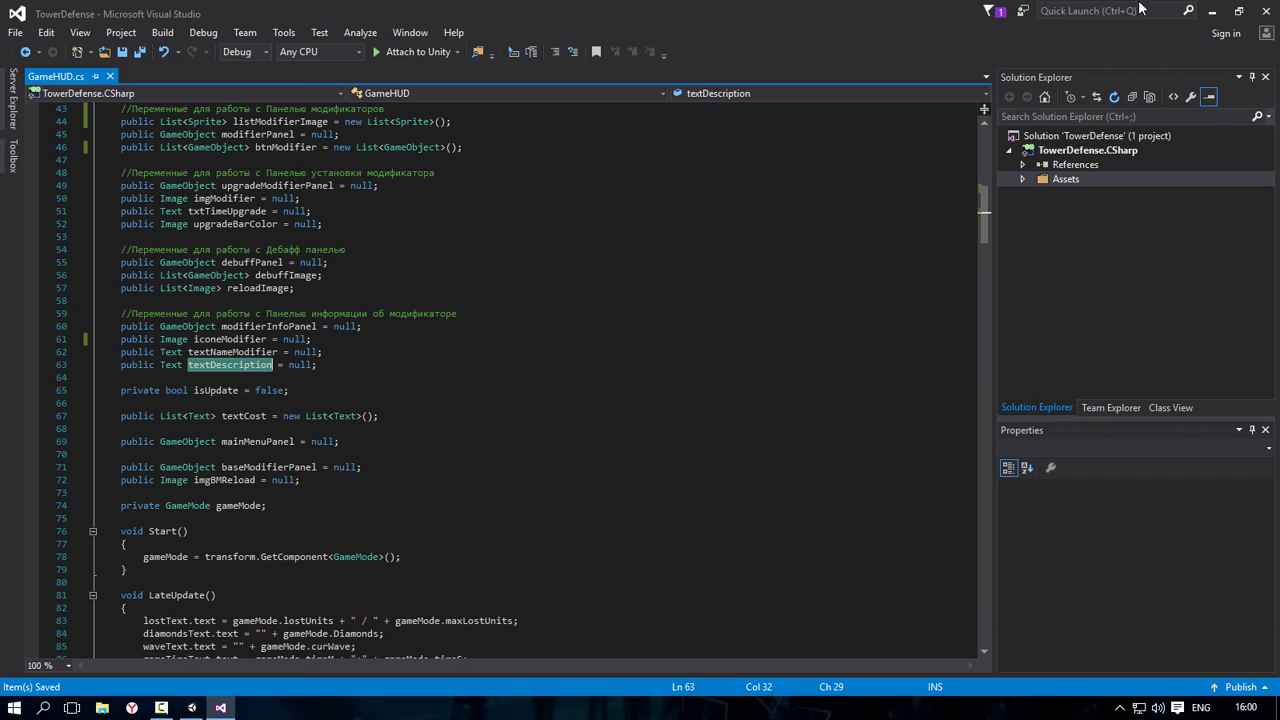
pyautogui.hotkey('alt', 'Tab')
# Step: Review GameWorld's Game HUD modifier panel, icon, name and description assignments, then minimize Unity
pyautogui.scroll(3, 1173, 162)
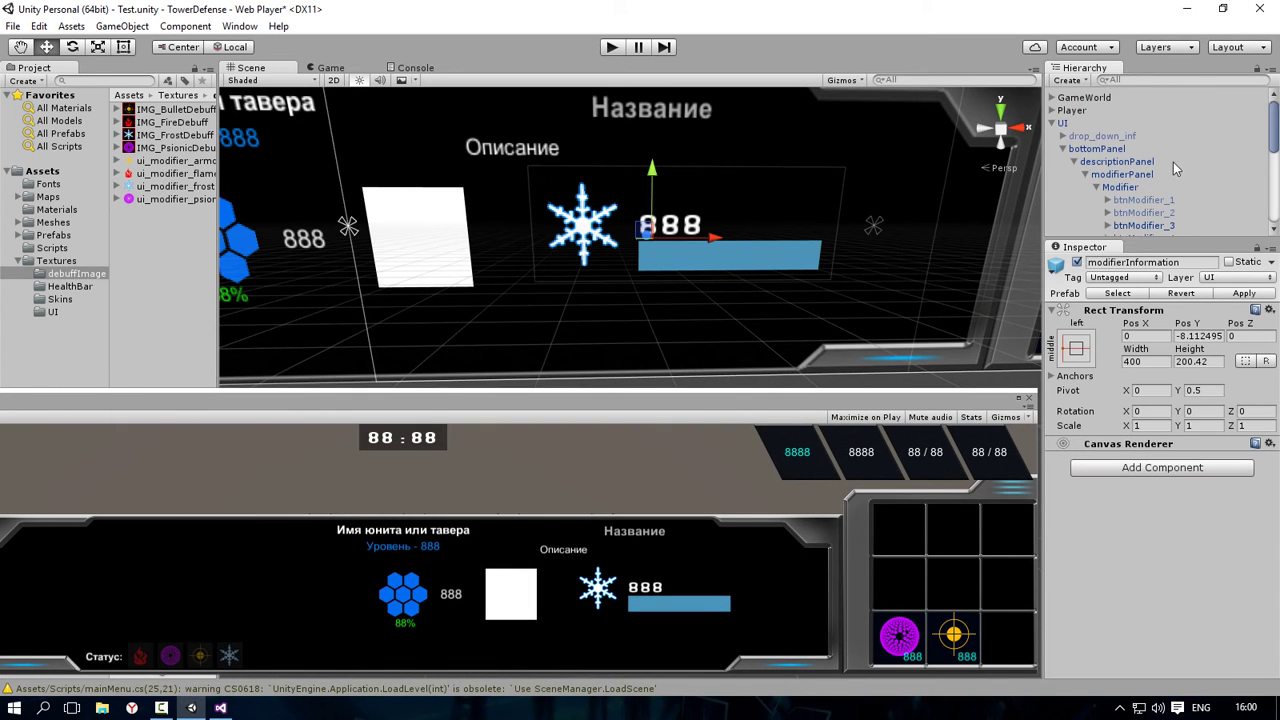
pyautogui.click(1104, 98)
pyautogui.scroll(-3, 1190, 199)
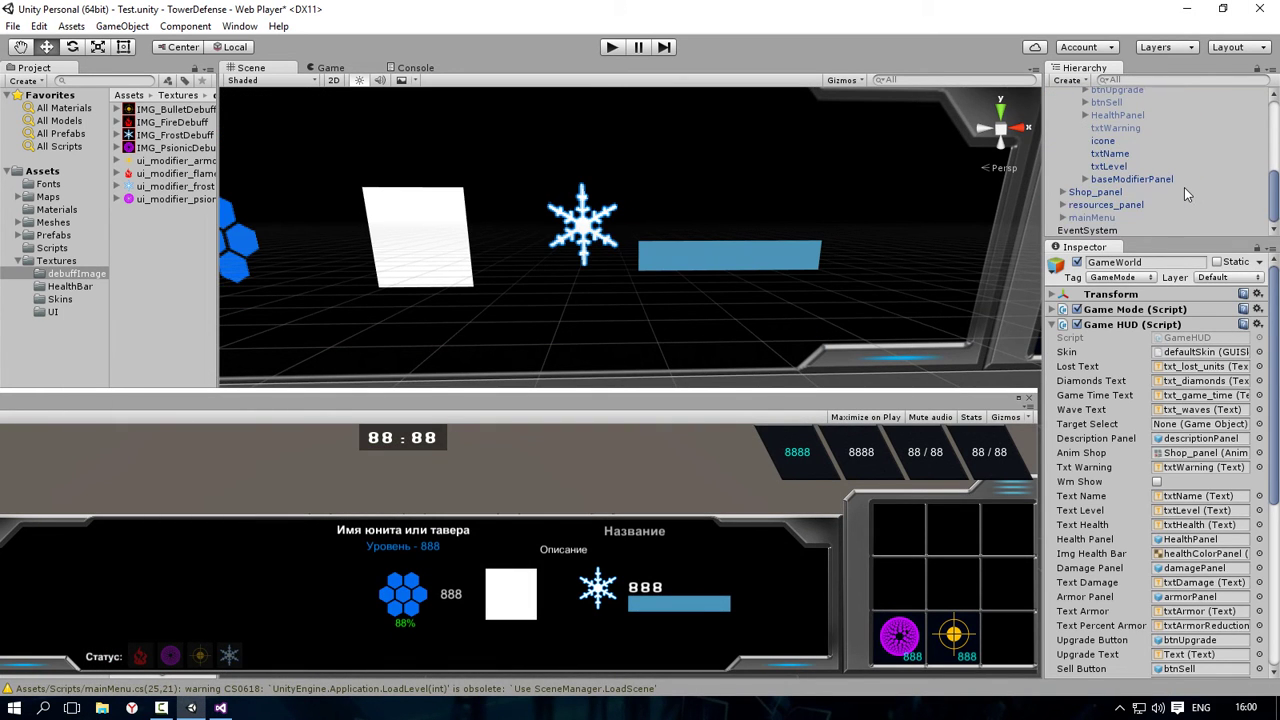
pyautogui.scroll(5, 1150, 172)
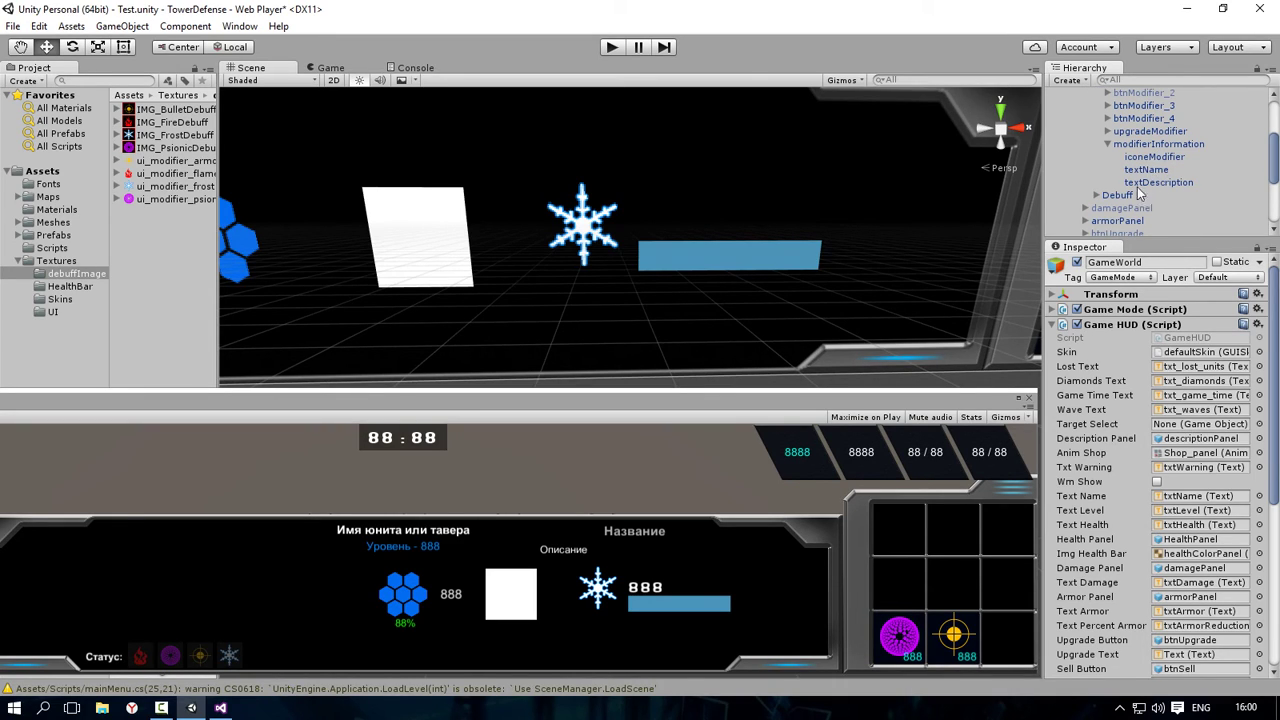
pyautogui.scroll(-5, 1200, 480)
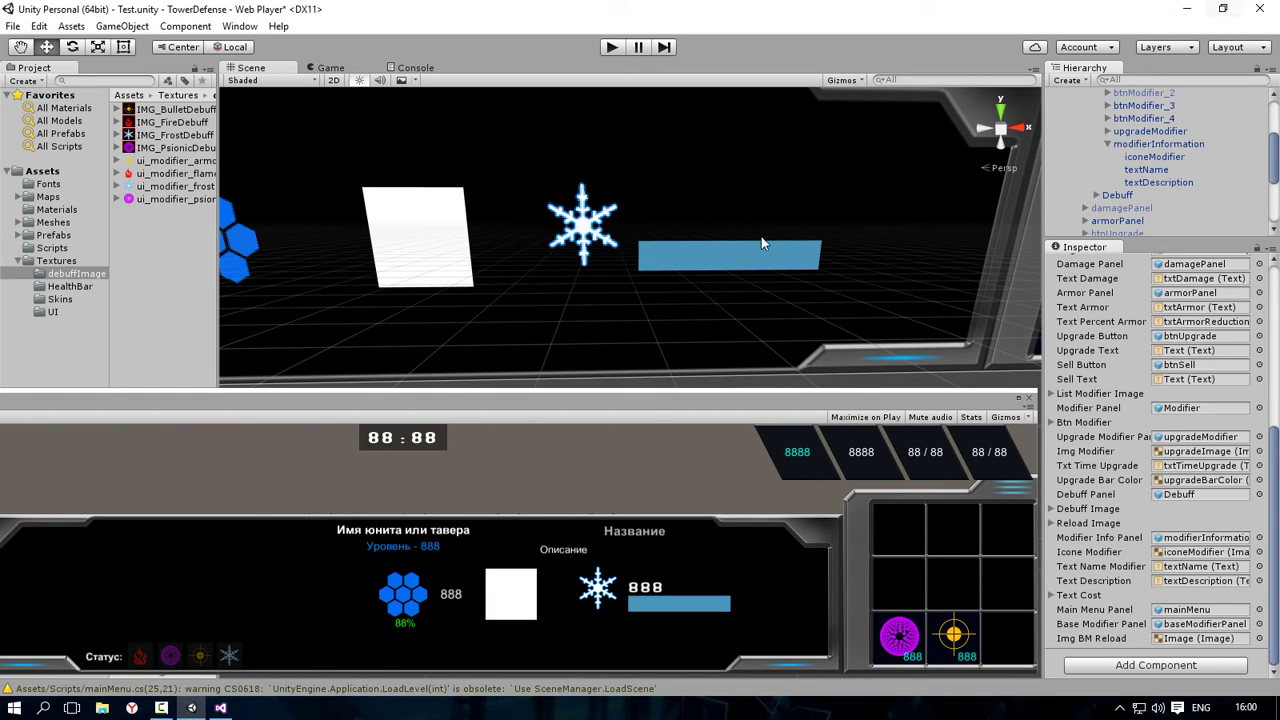
pyautogui.click(1186, 8)
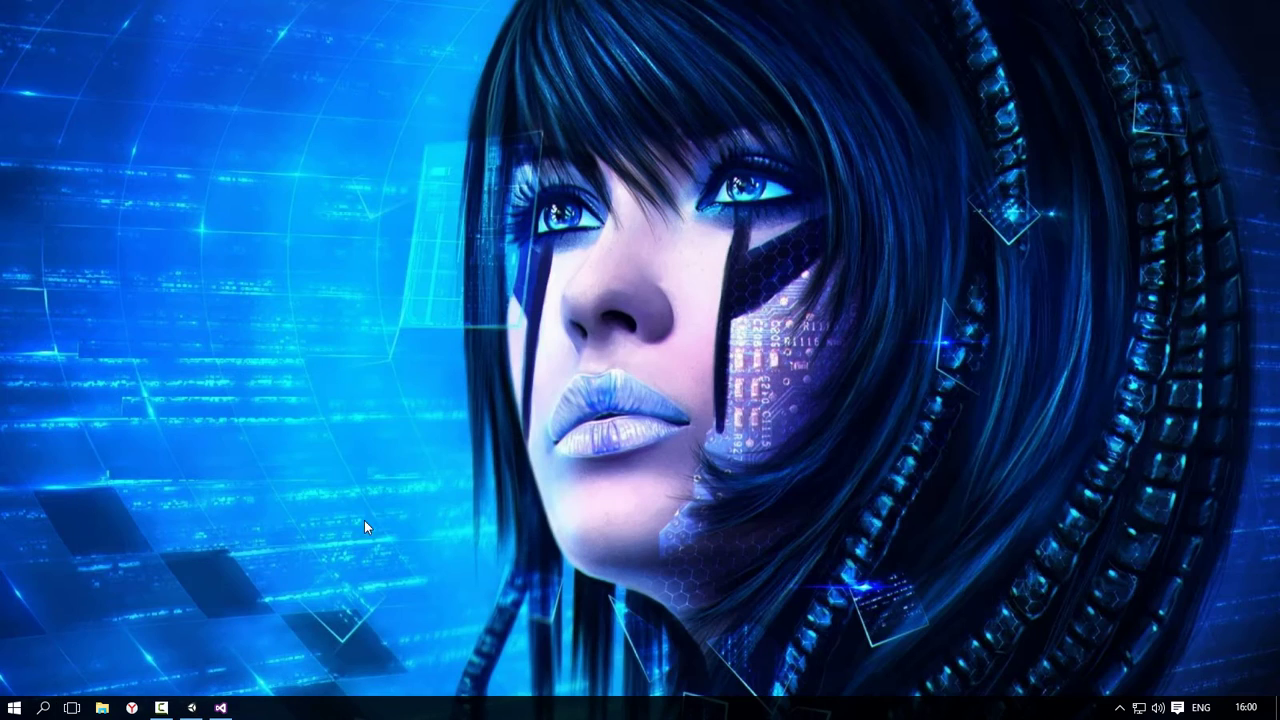
pyautogui.click(220, 707)
pyautogui.click(355, 365)
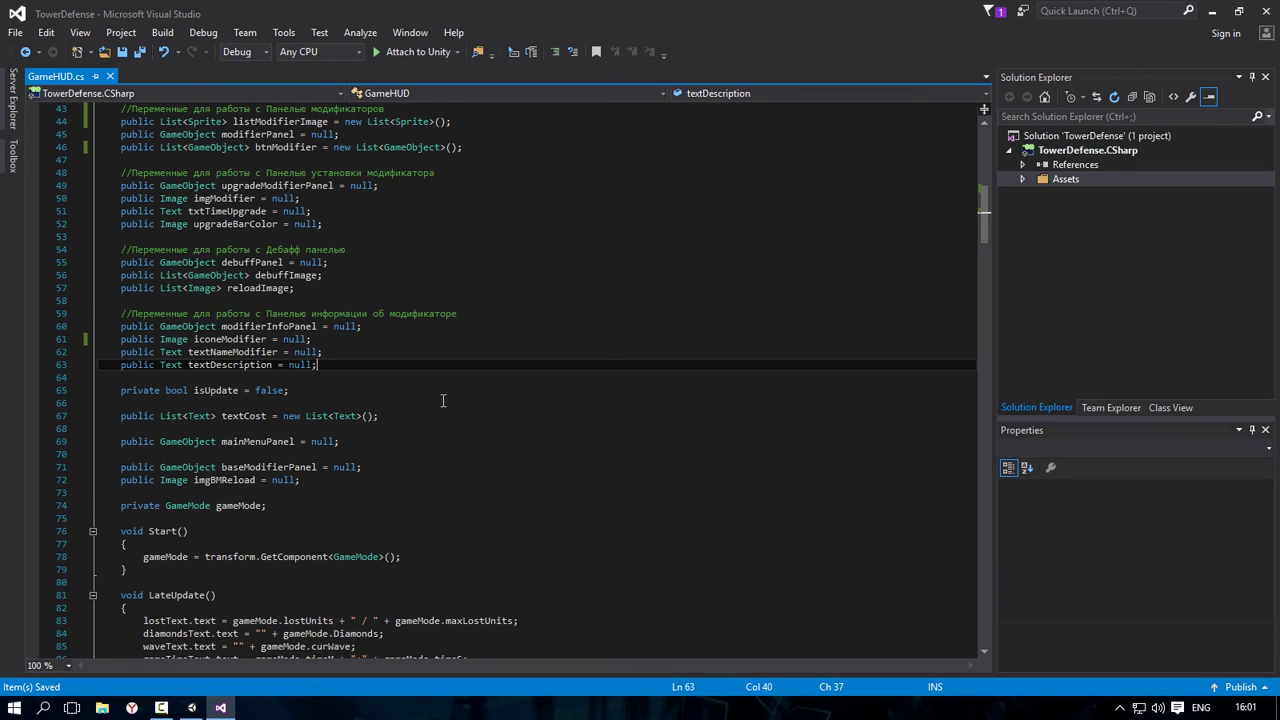
pyautogui.scroll(-1, 443, 400)
pyautogui.scroll(-1, 419, 414)
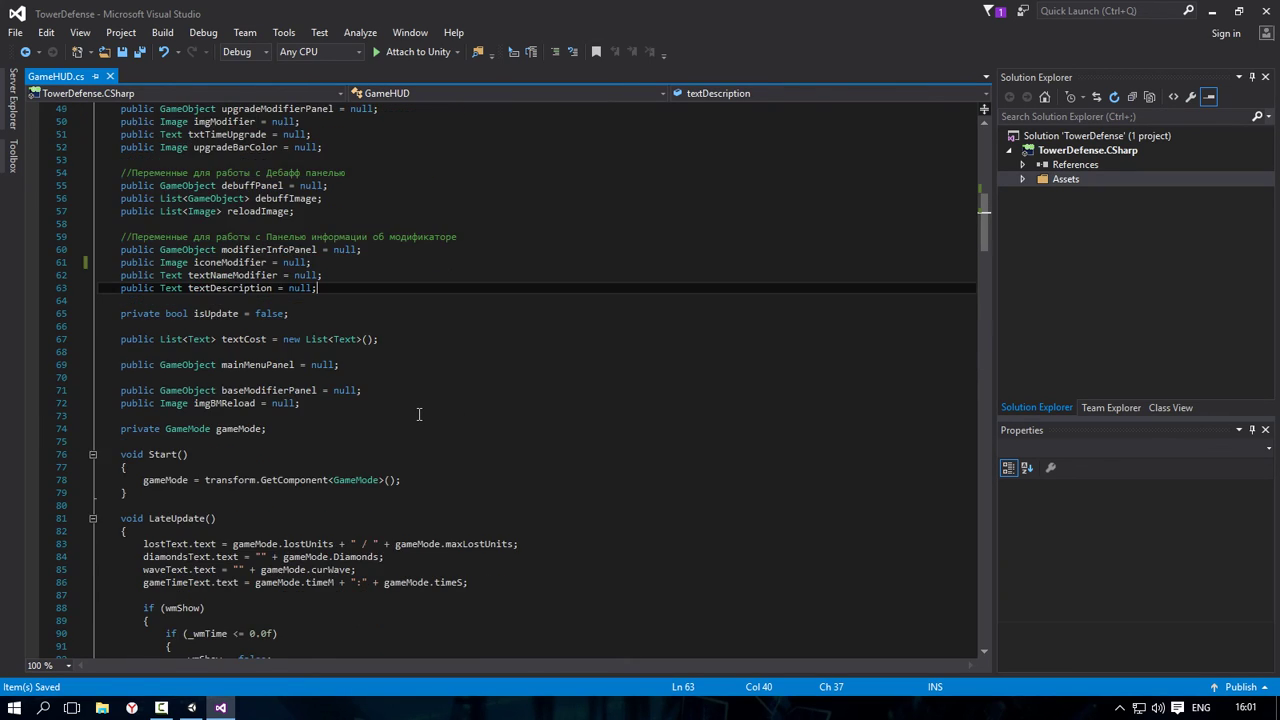
pyautogui.scroll(-2, 419, 414)
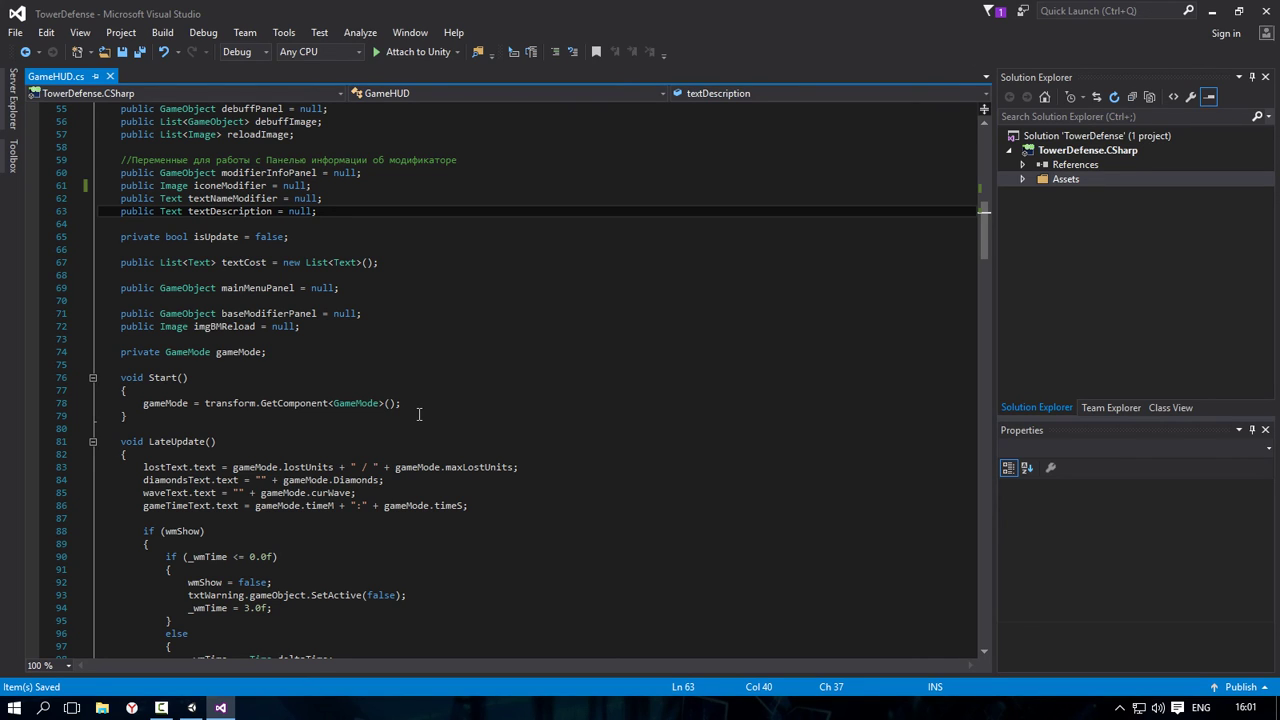
pyautogui.scroll(-4, 419, 414)
pyautogui.scroll(-6, 419, 414)
pyautogui.scroll(-5, 419, 414)
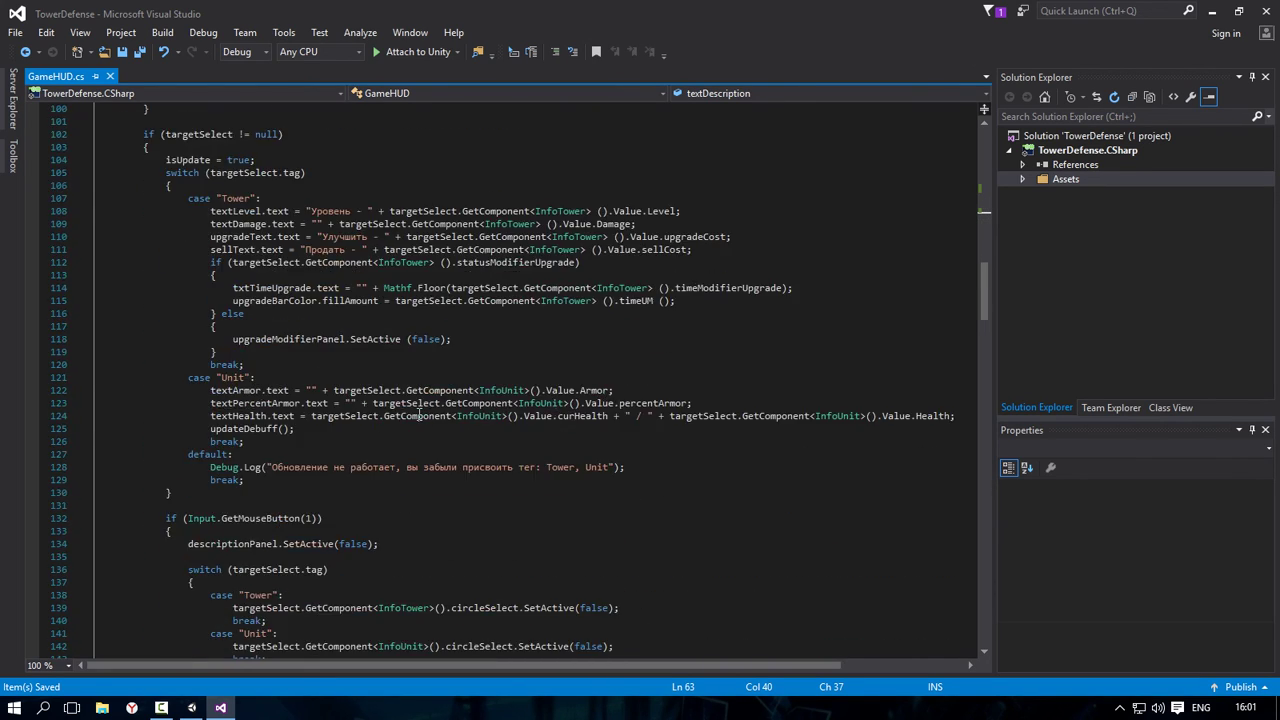
pyautogui.scroll(-2, 419, 414)
pyautogui.scroll(-4, 400, 447)
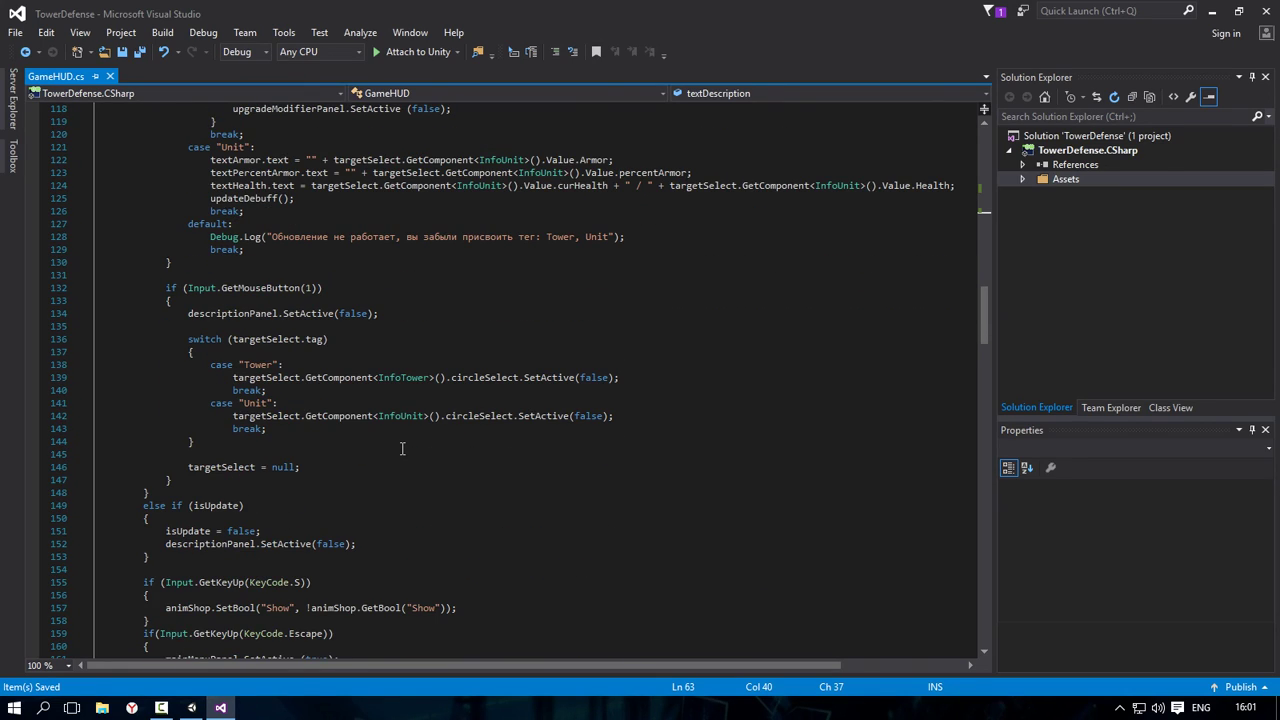
pyautogui.scroll(6, 458, 458)
pyautogui.click(161, 708)
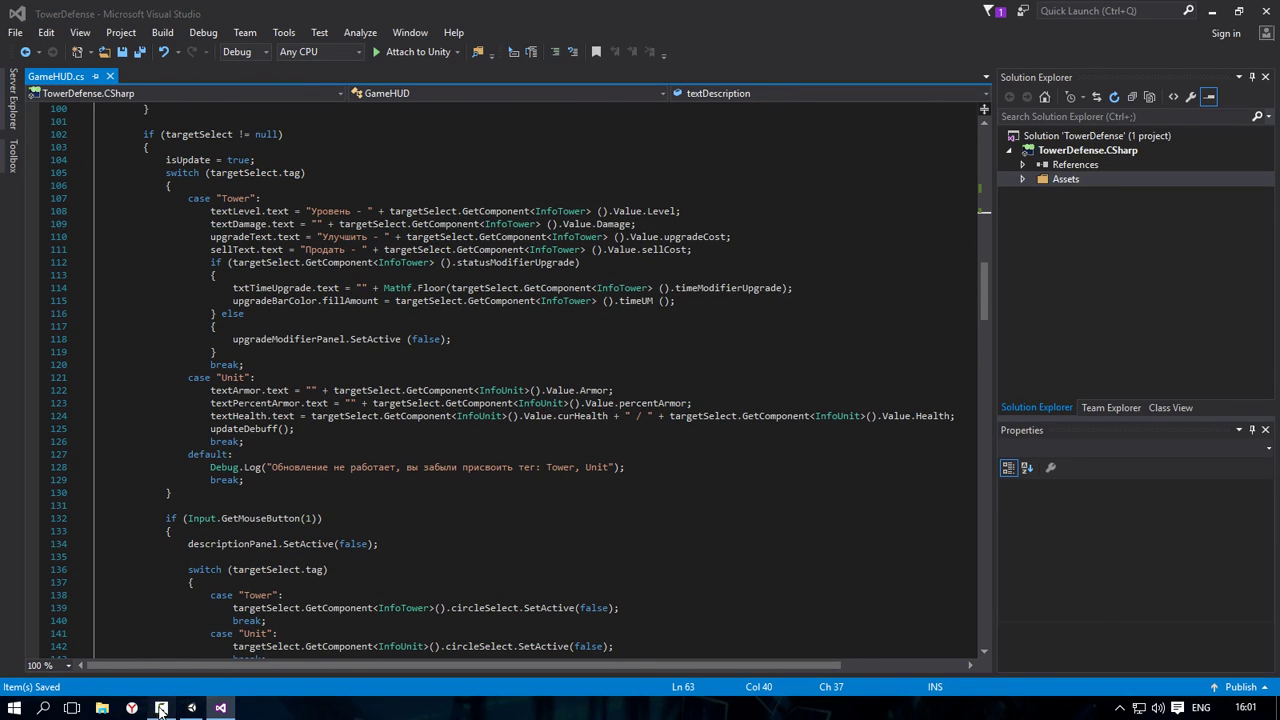
pyautogui.click(161, 708)
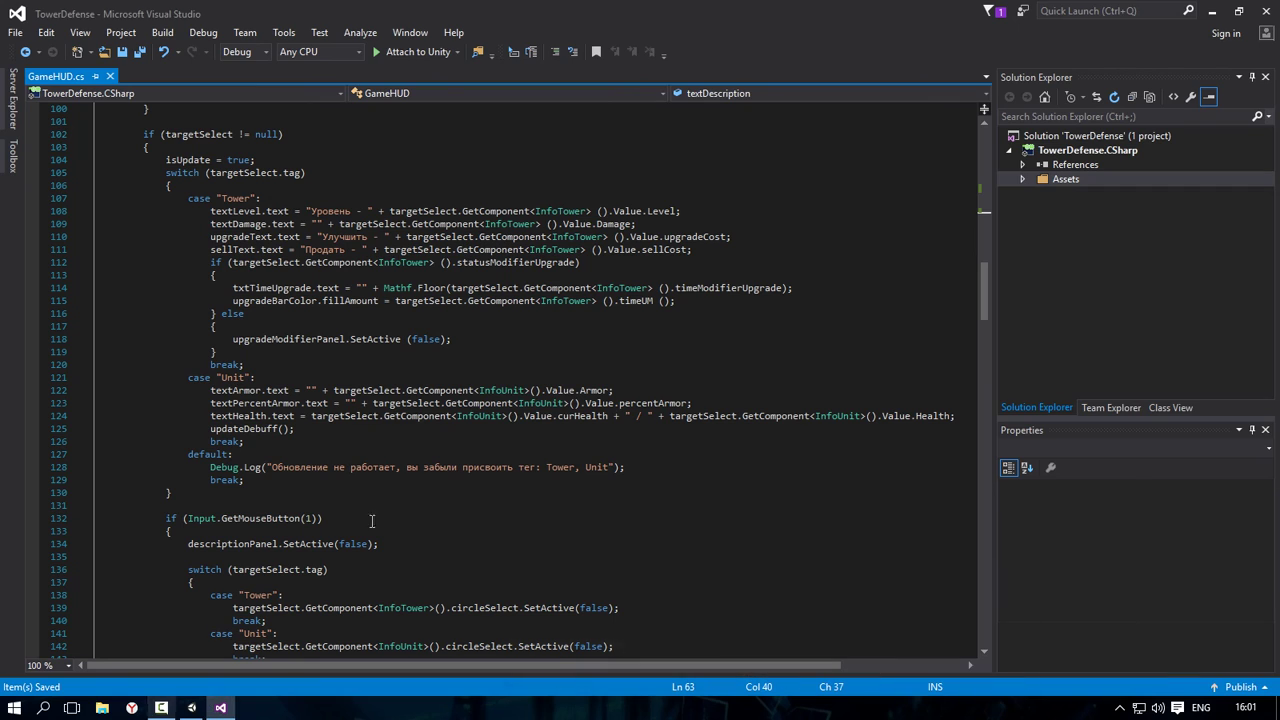
pyautogui.click(1208, 12)
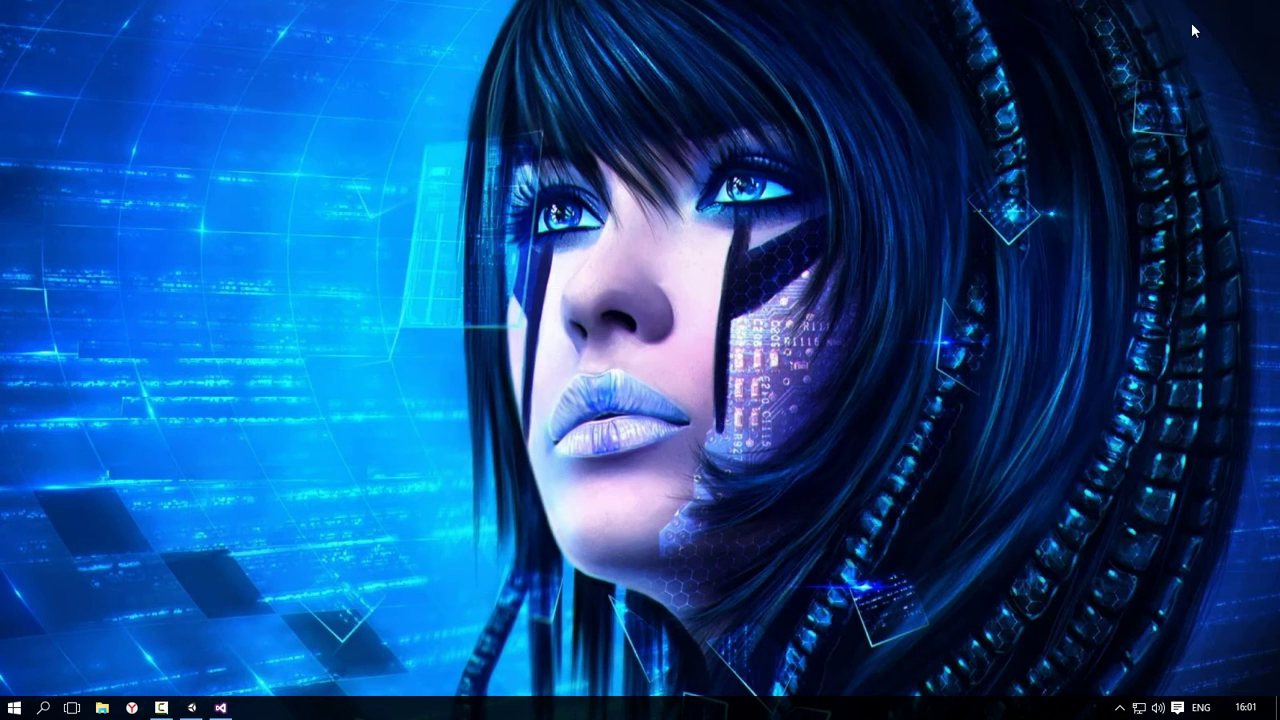
pyautogui.rightClick(610, 148)
pyautogui.click(644, 201)
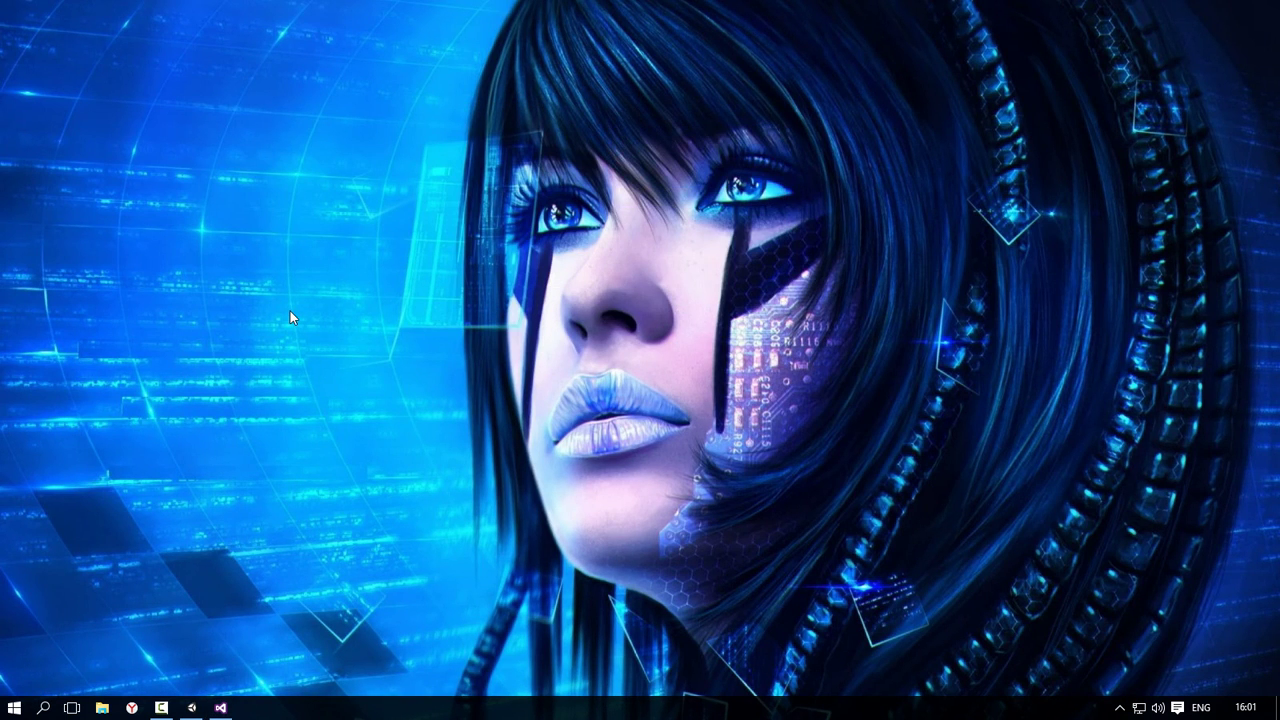